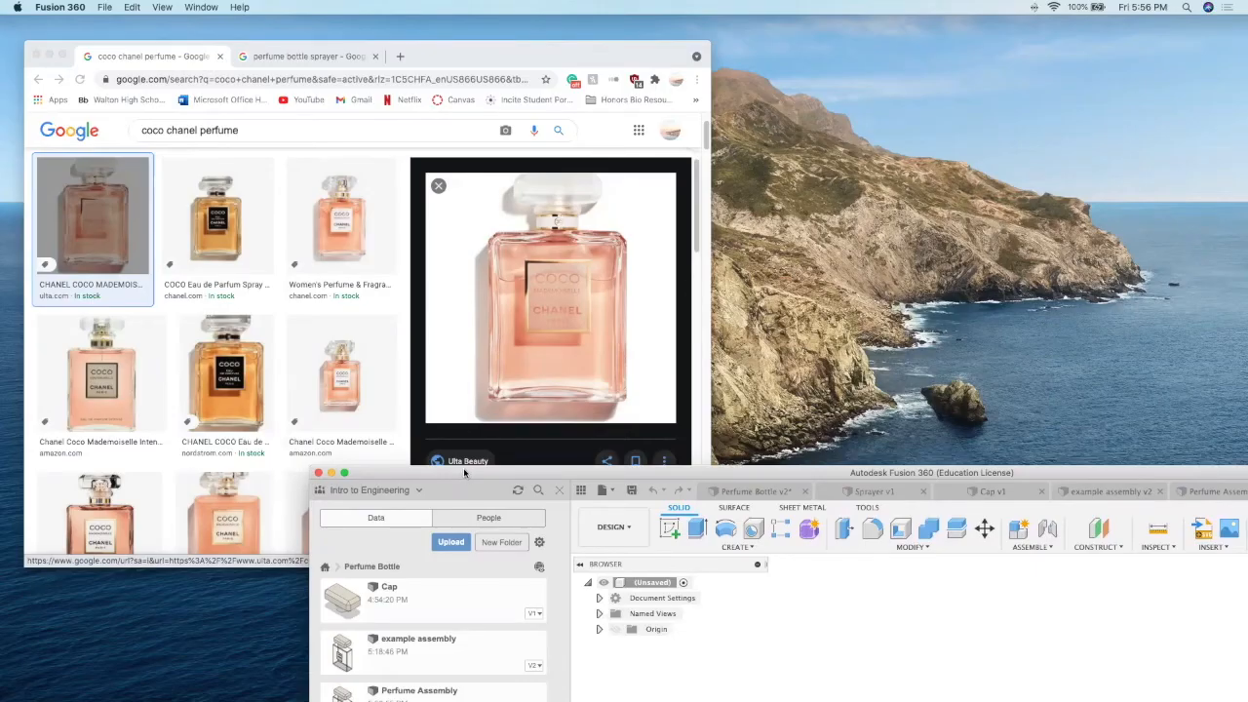
Step: Switch to Fusion 360 in full screen and start a new sketch on the horizontal origin plane
double_click(464, 473)
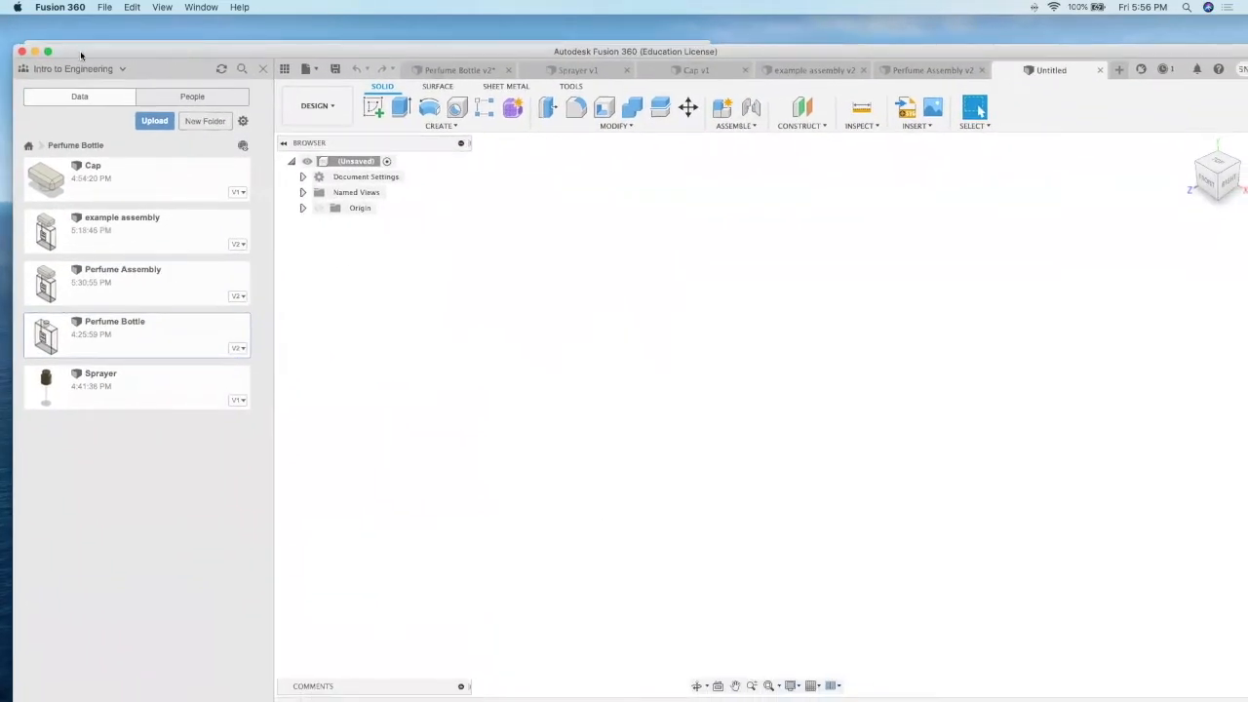
left_click(48, 52)
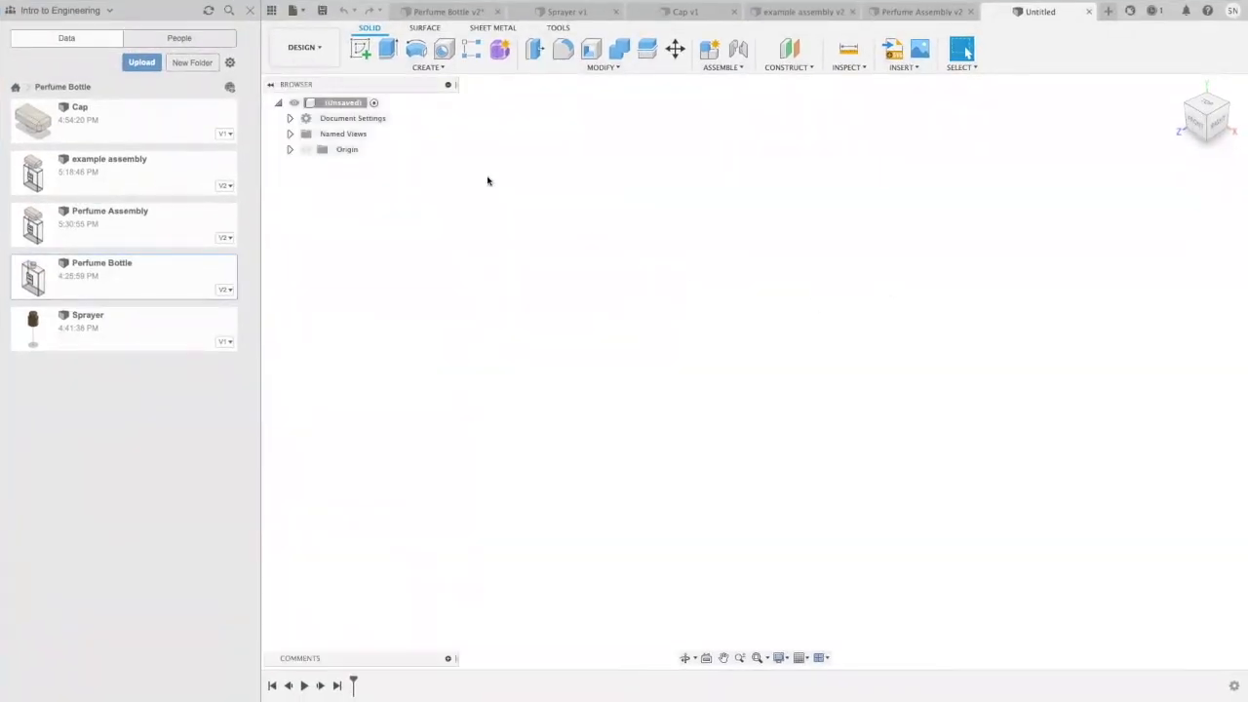
left_click(360, 51)
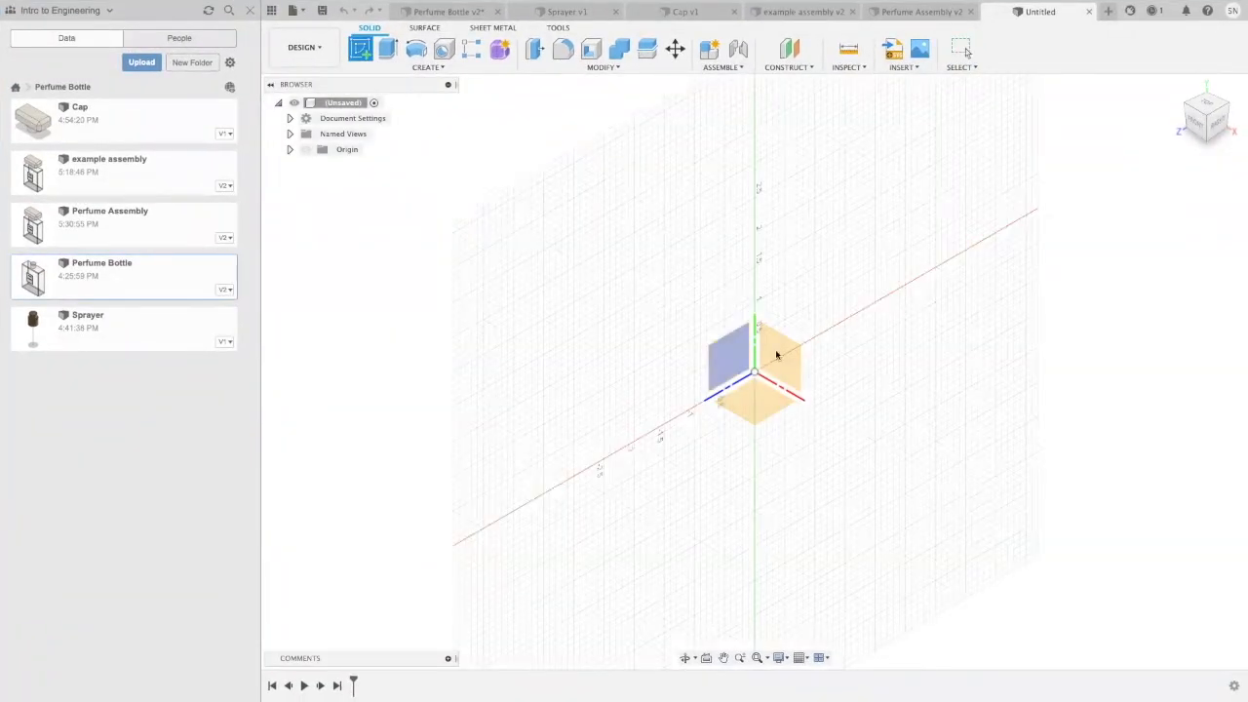
left_click(747, 399)
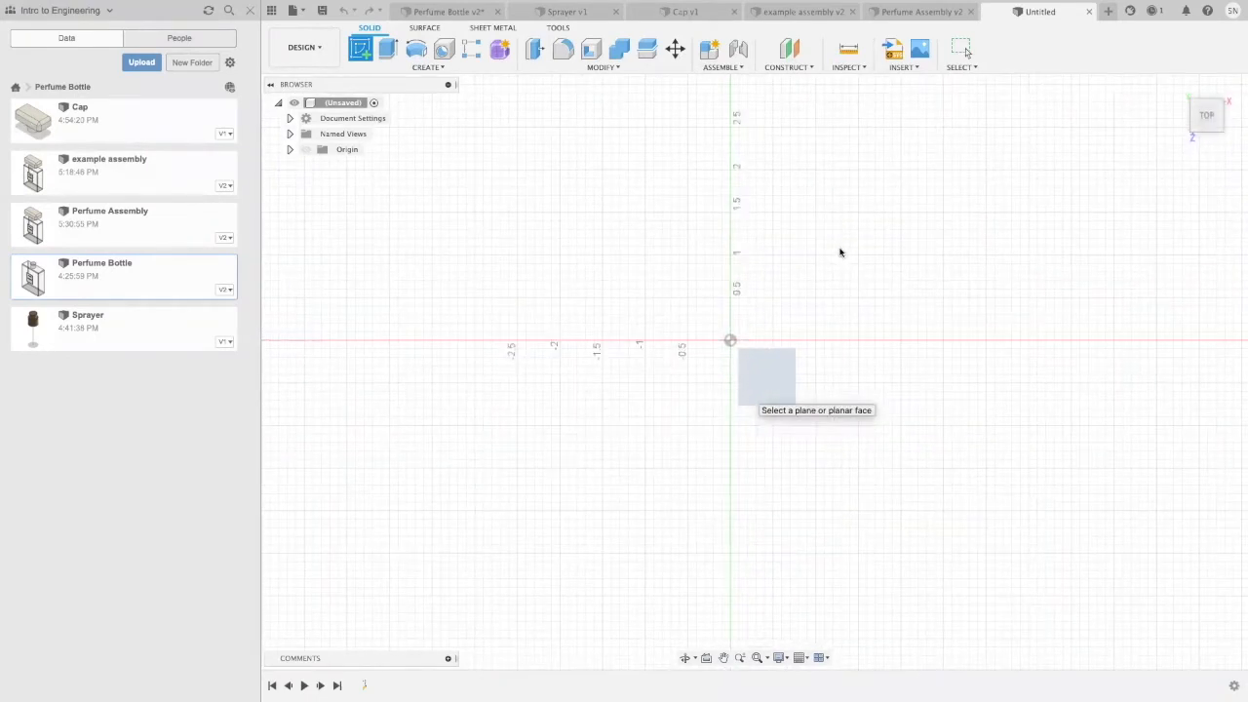
Step: Sketch a two-point rectangle 2.5 in wide and 1 in deep with one corner on the origin
left_click_drag(896, 418, 611, 383)
key("Escape")
left_click(389, 49)
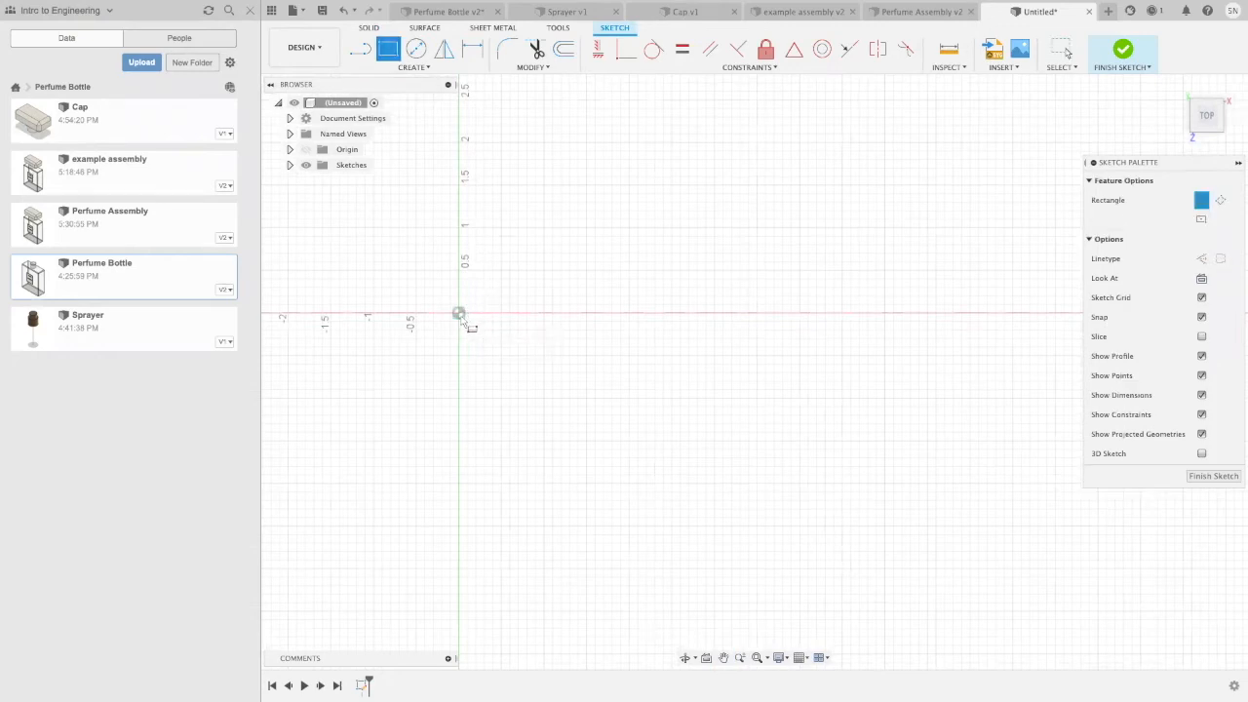
left_click(459, 314)
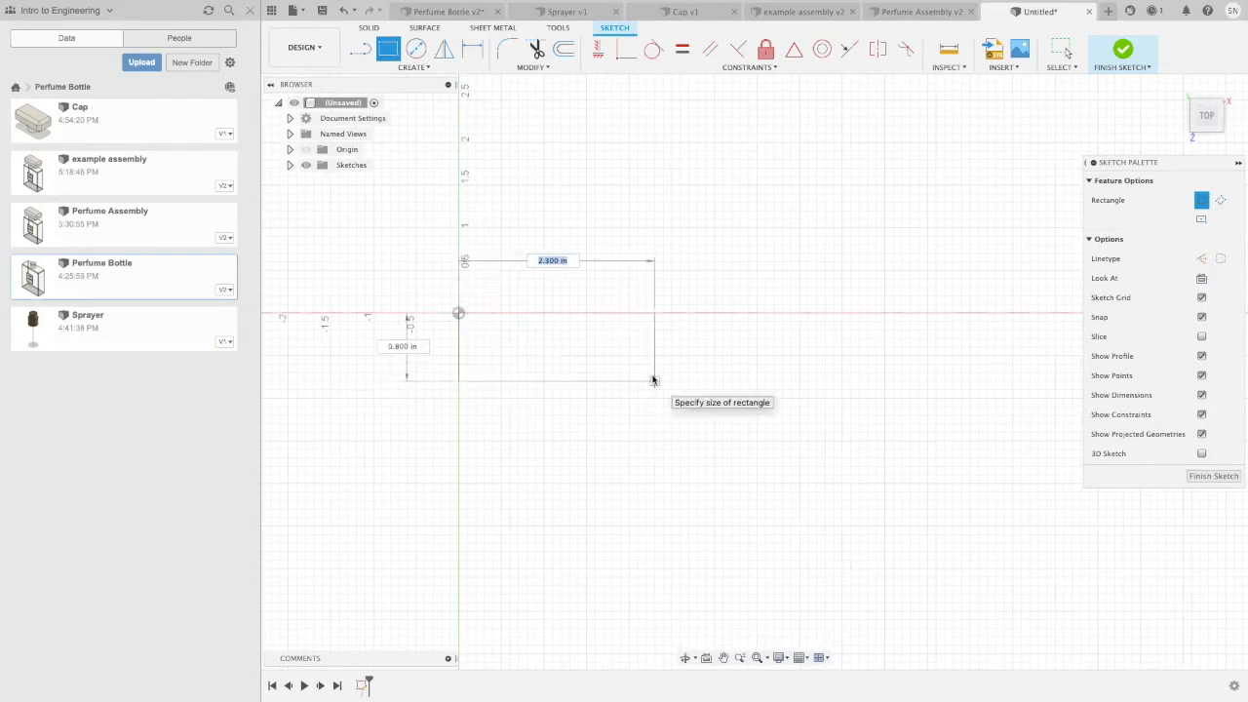
type("2.5")
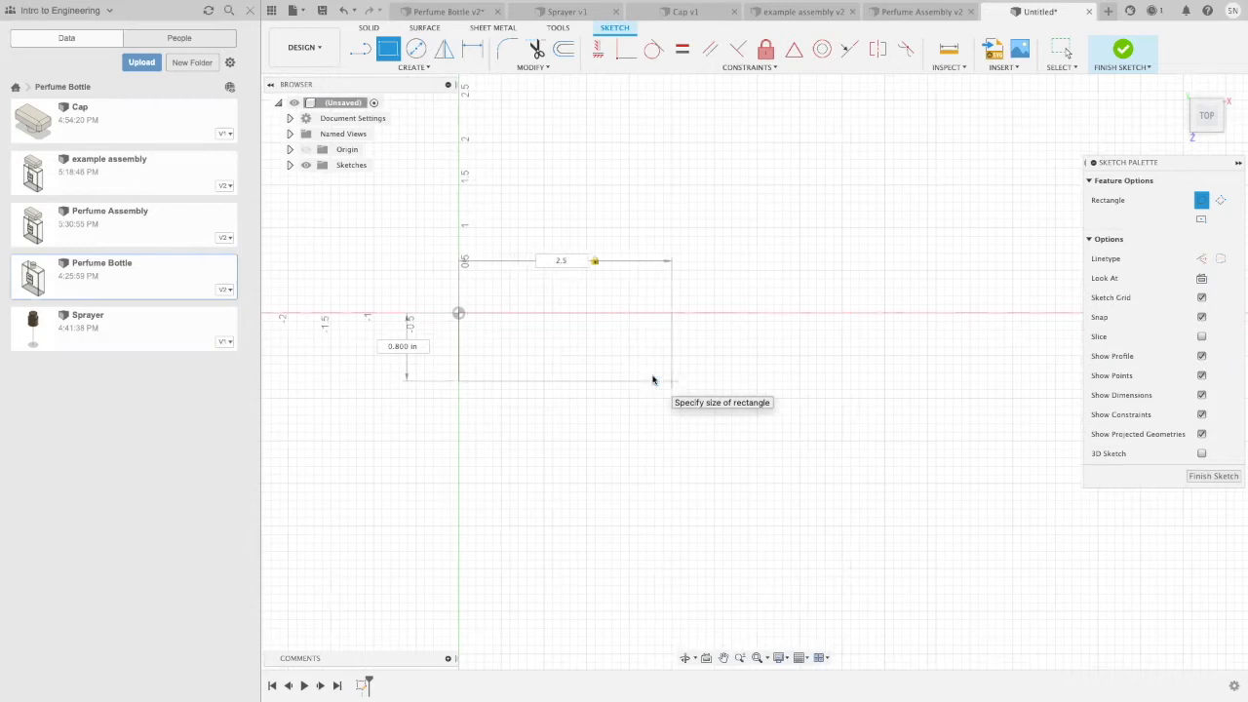
key("Tab")
type("1")
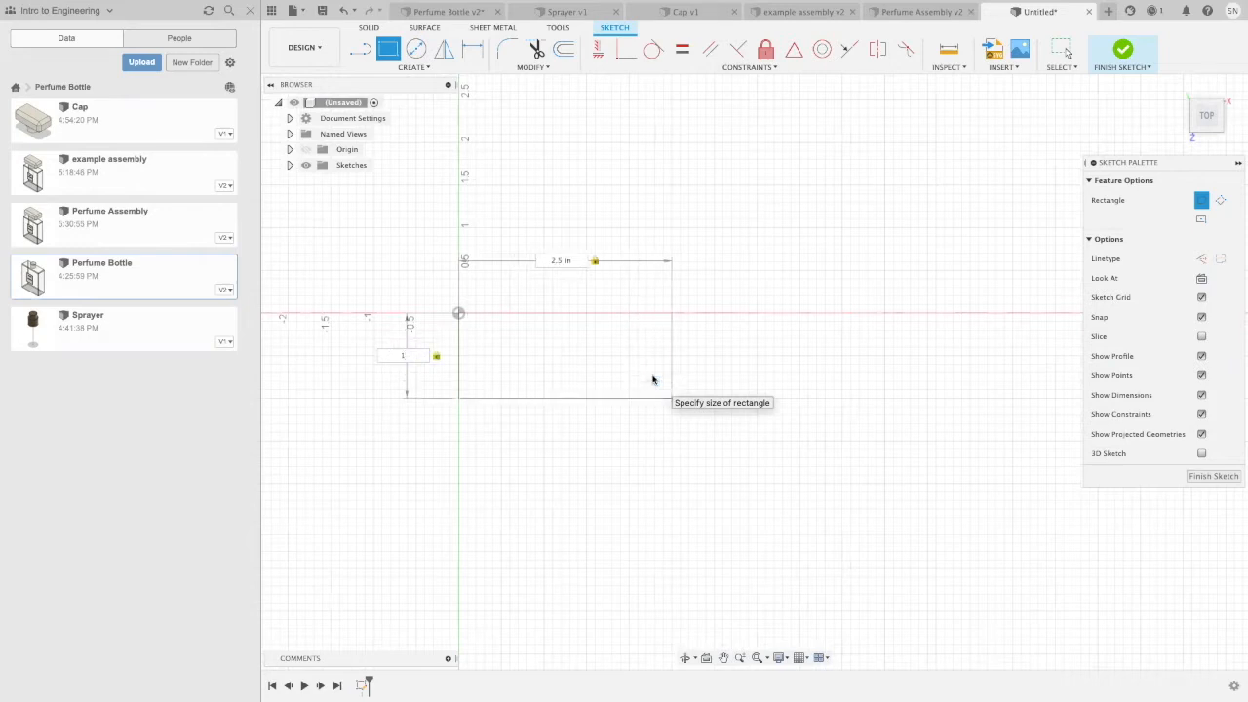
key("Return")
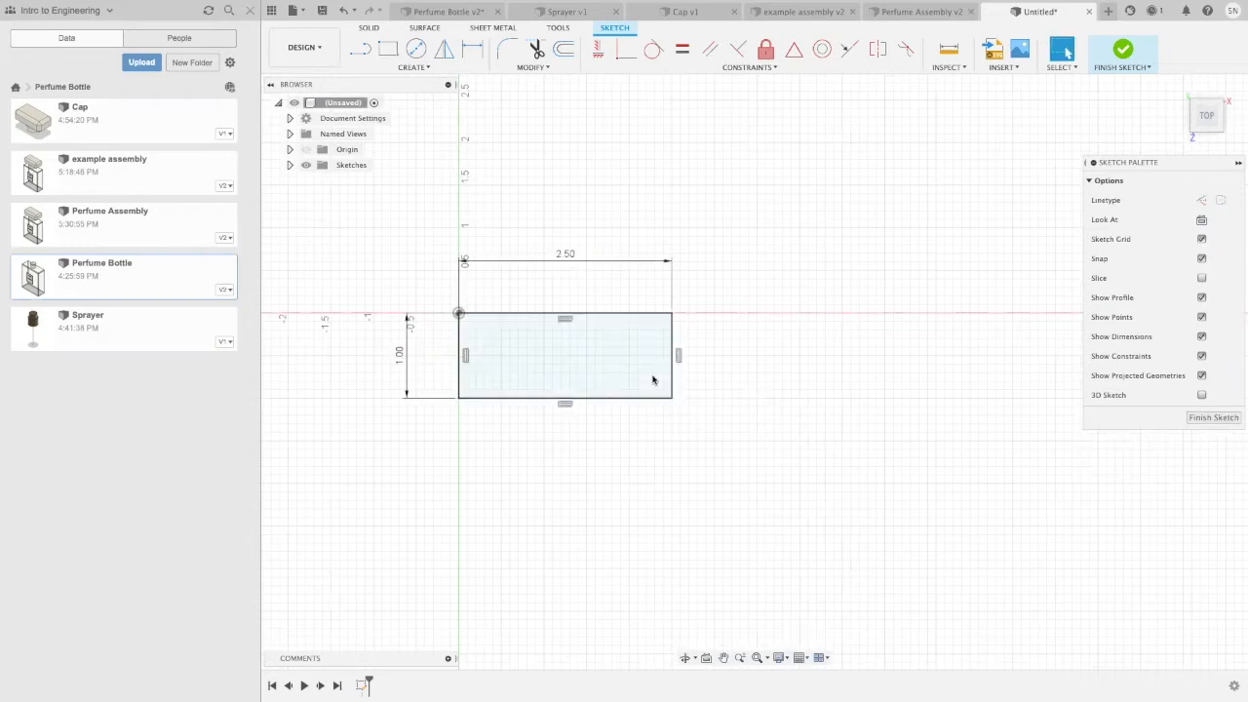
Step: Extrude the rectangle profile 3 in upward as a new body to form the bottle block
left_click(623, 381)
right_click(622, 381)
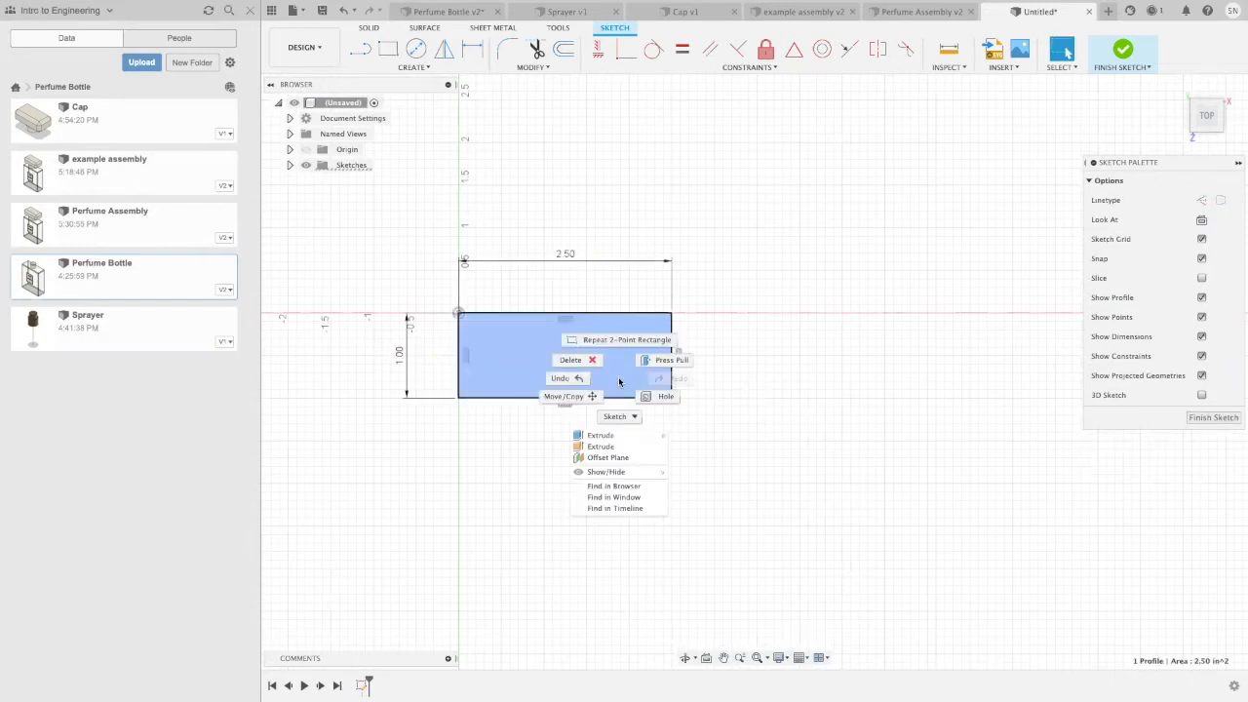
left_click(602, 436)
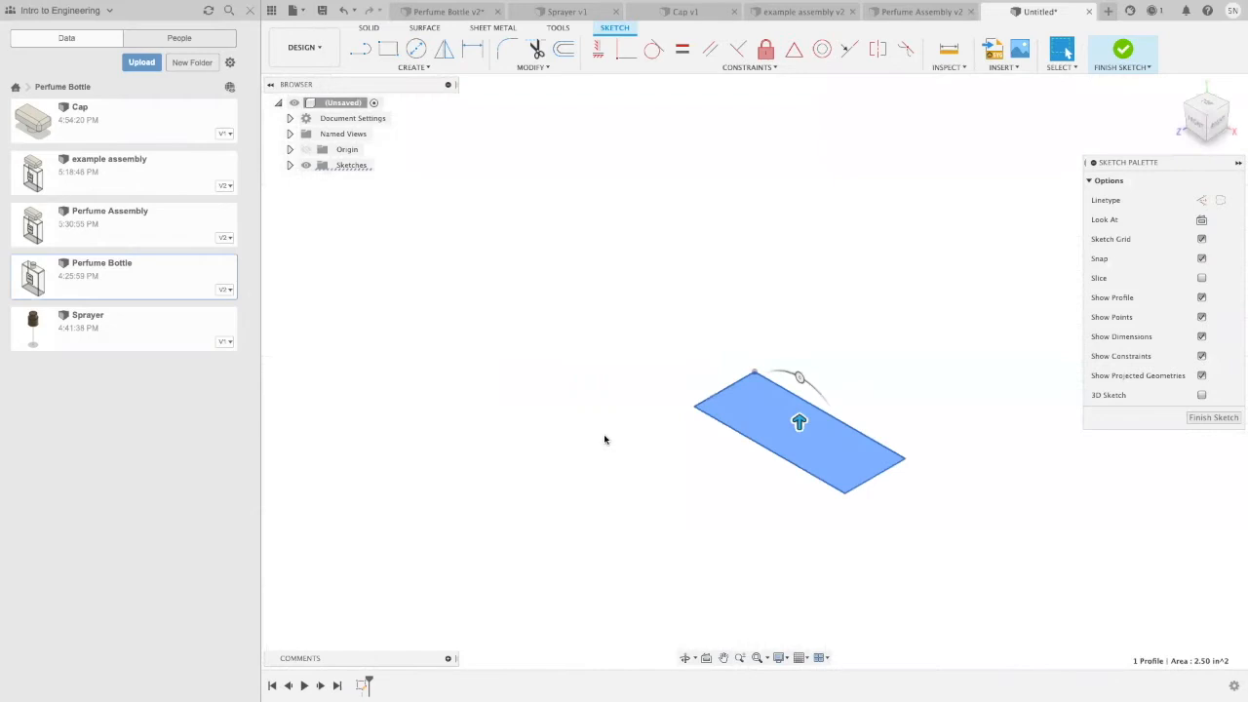
type("3")
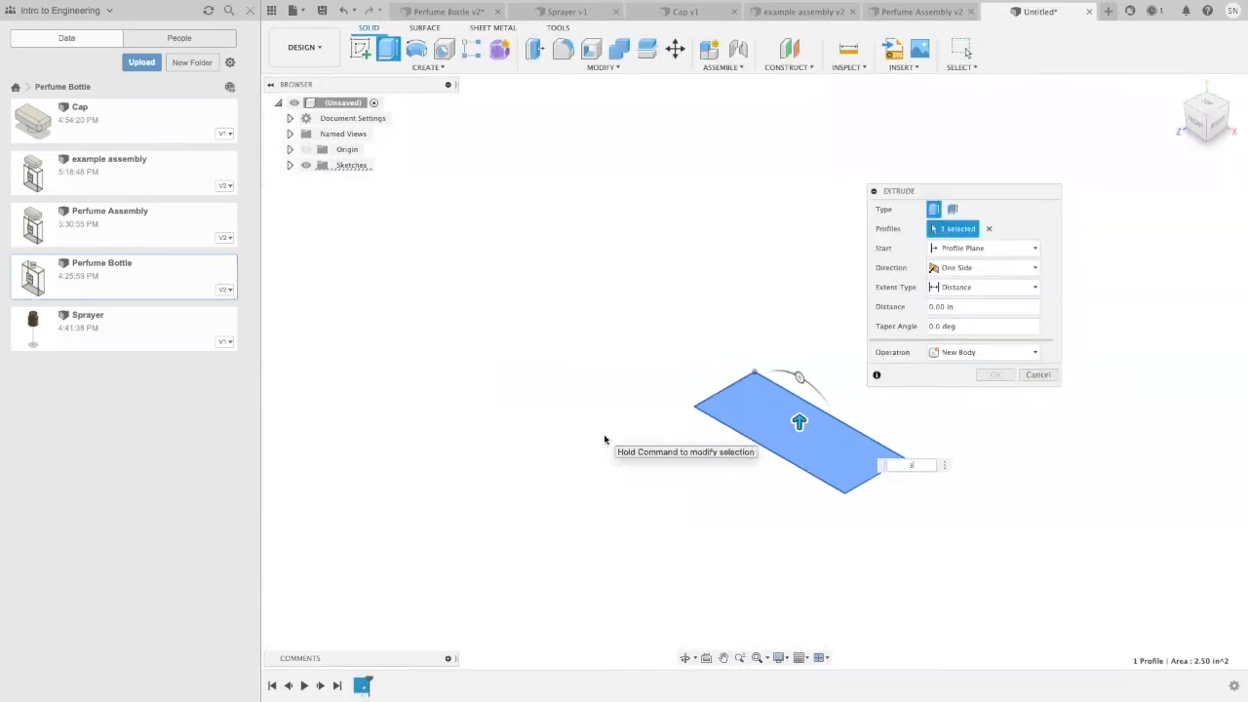
key("Return")
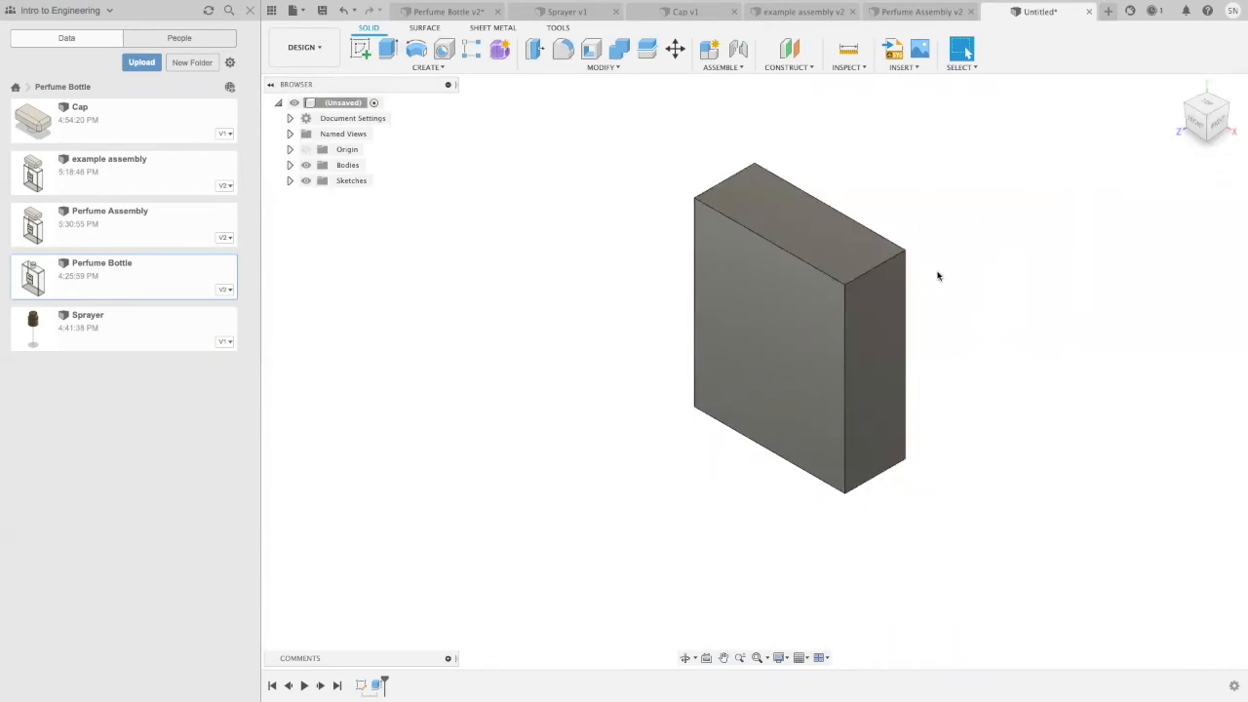
Step: Start a sketch on the block's top face and place a sketch point at the face's centre
left_click(806, 226)
left_click(360, 48)
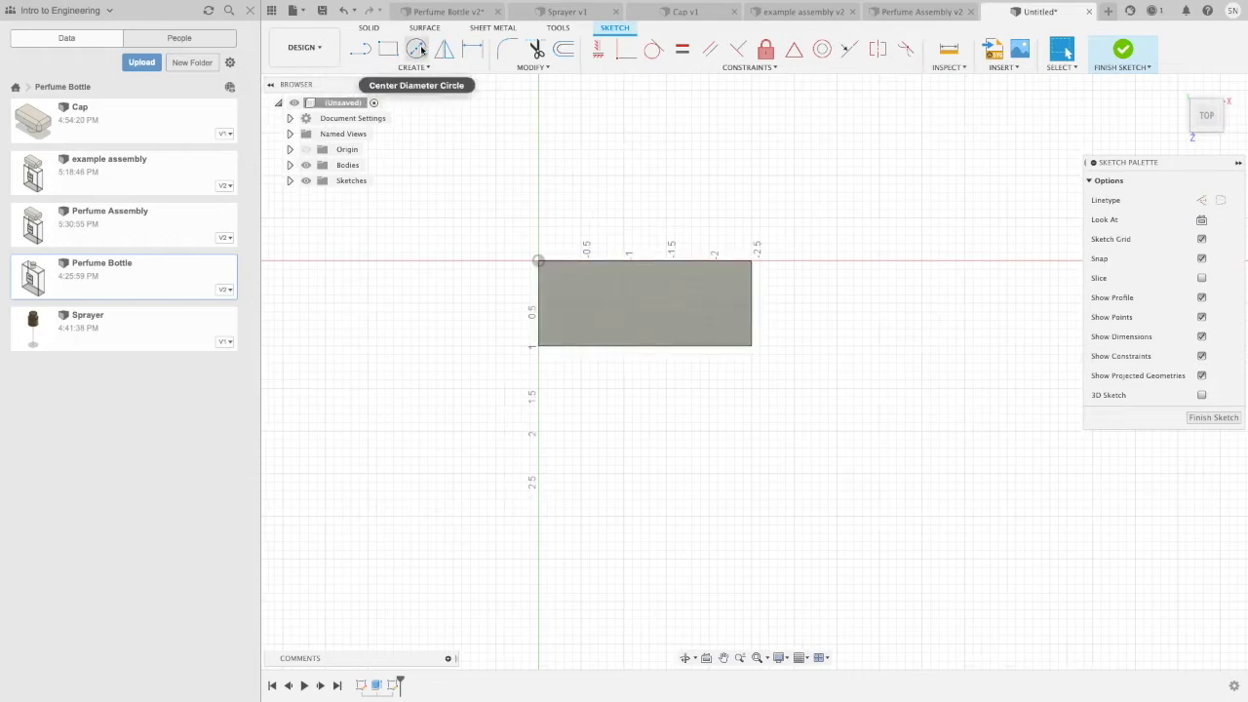
scroll(639, 312, "up", 2)
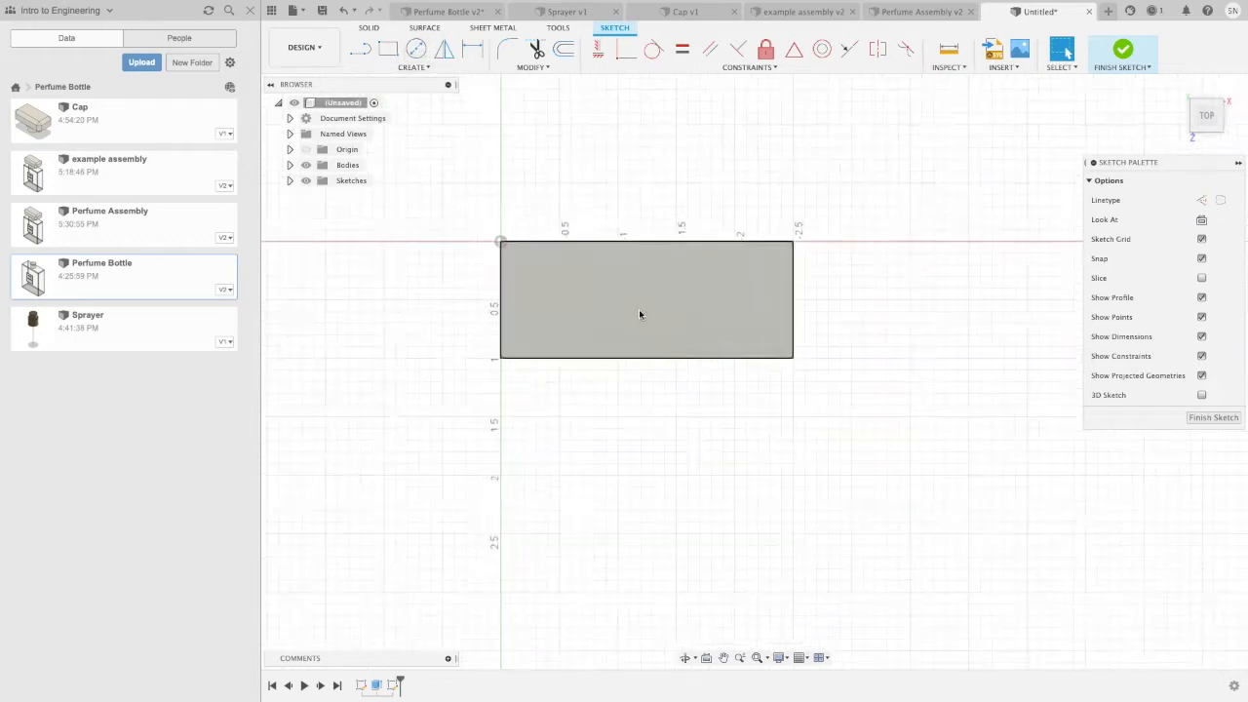
scroll(638, 312, "up", 3)
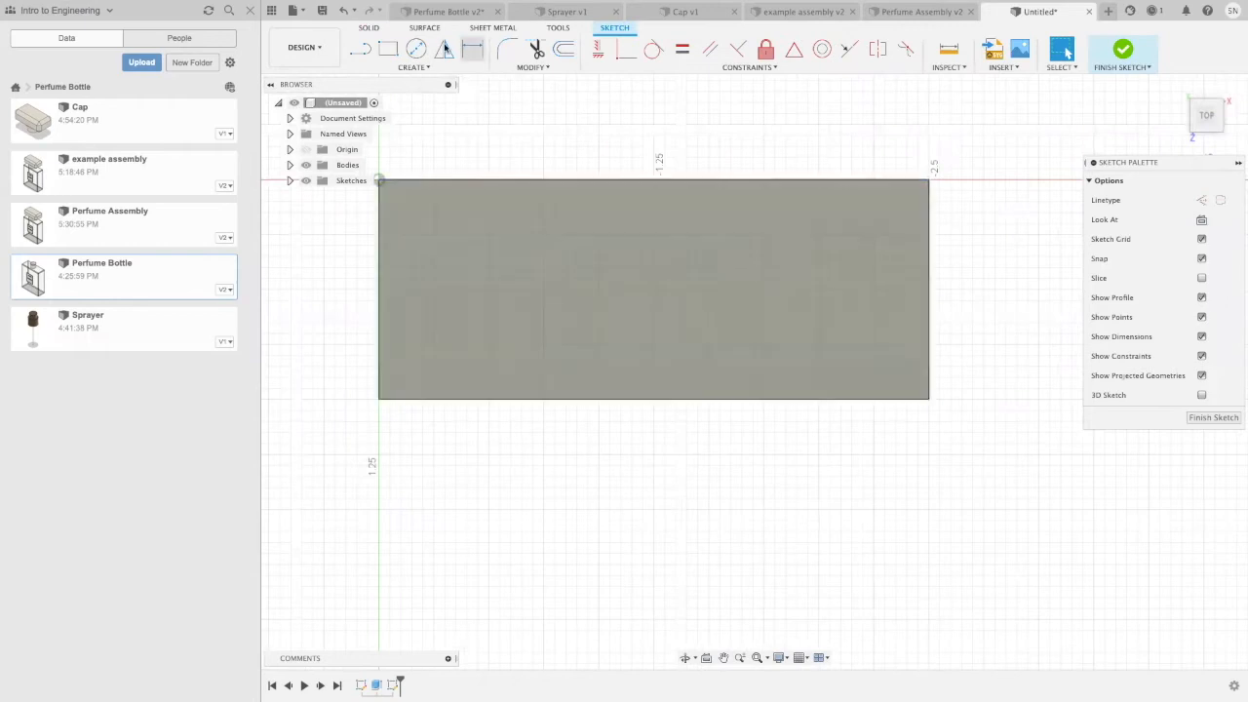
left_click(415, 67)
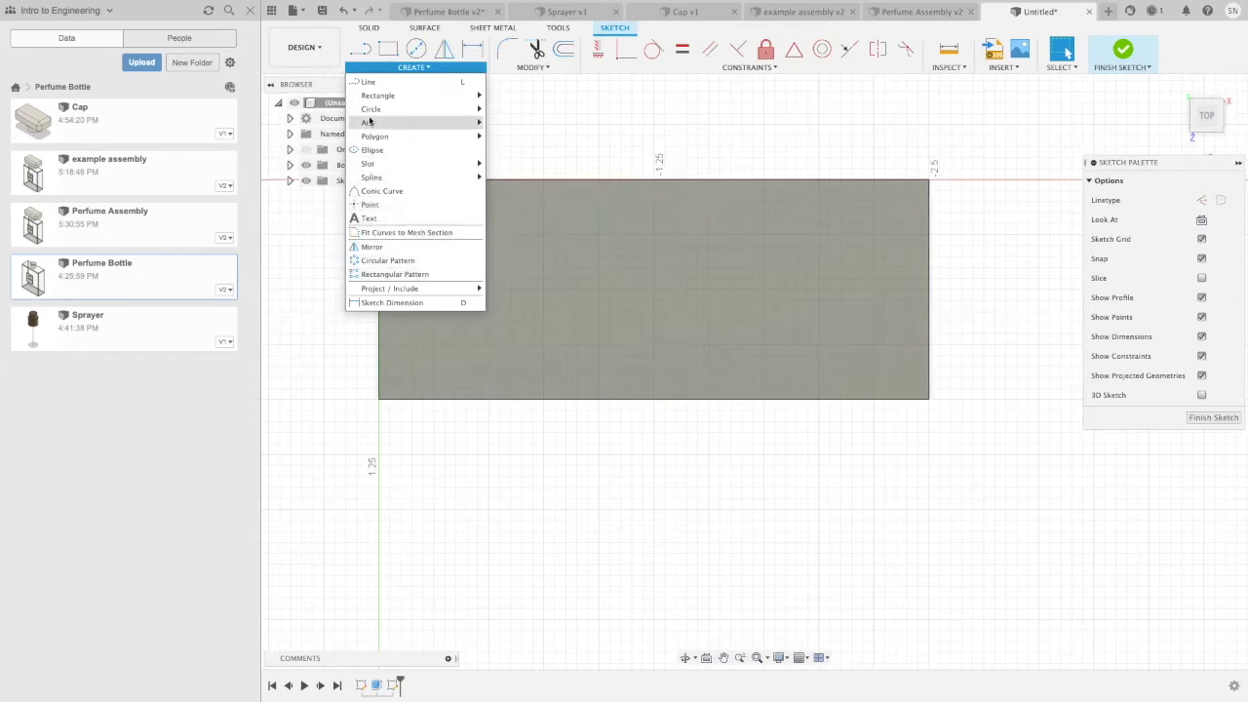
left_click(369, 205)
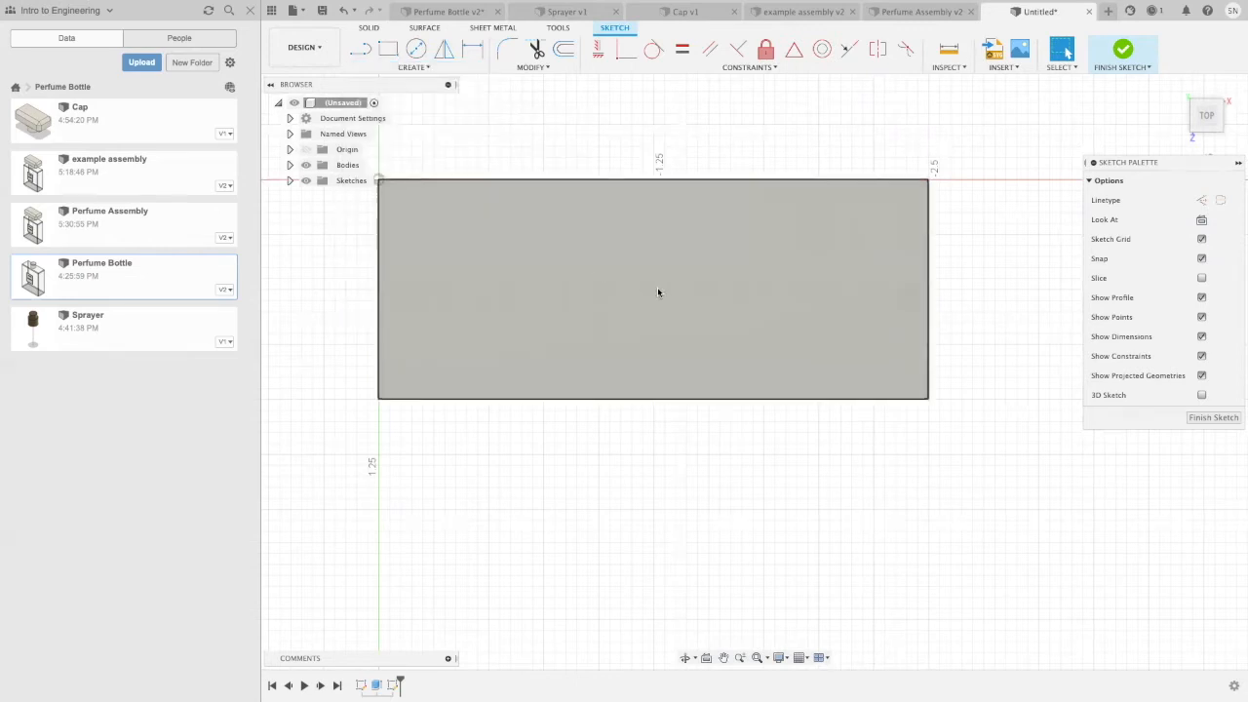
left_click(653, 289)
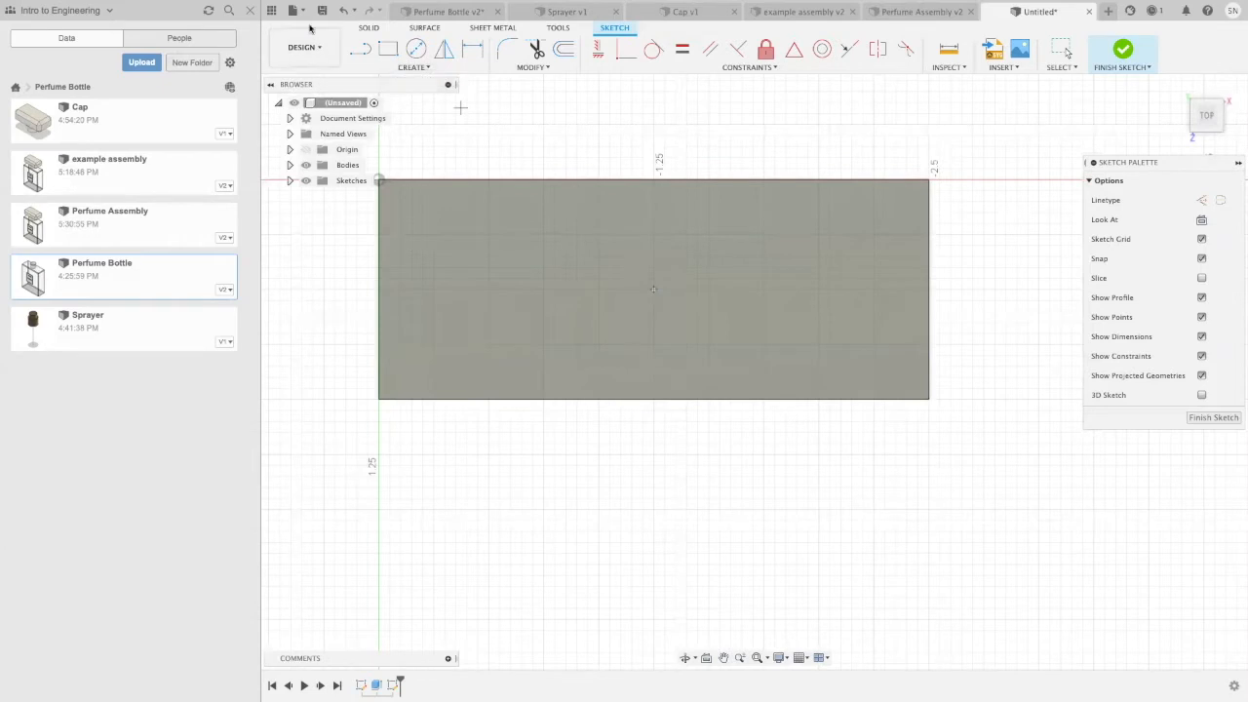
Step: Draw a 0.625 in diameter circle centred on the point in the middle of the top face
left_click(415, 48)
left_click(653, 288)
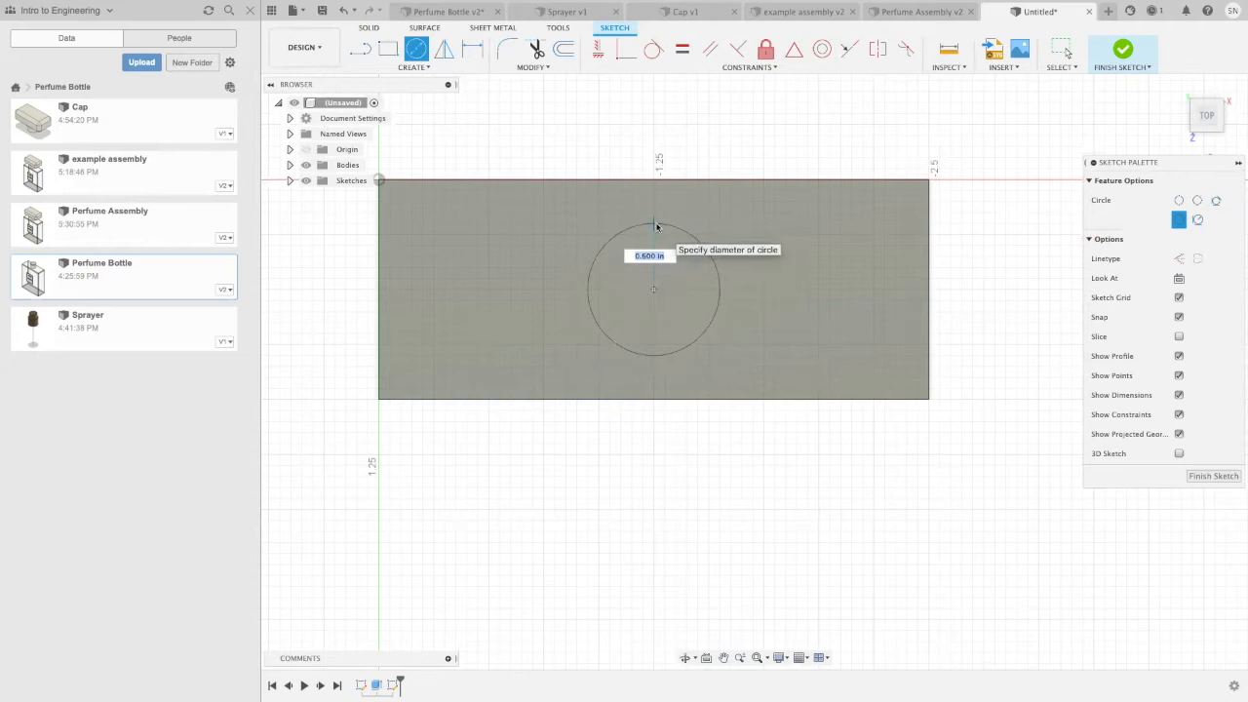
type("0.625")
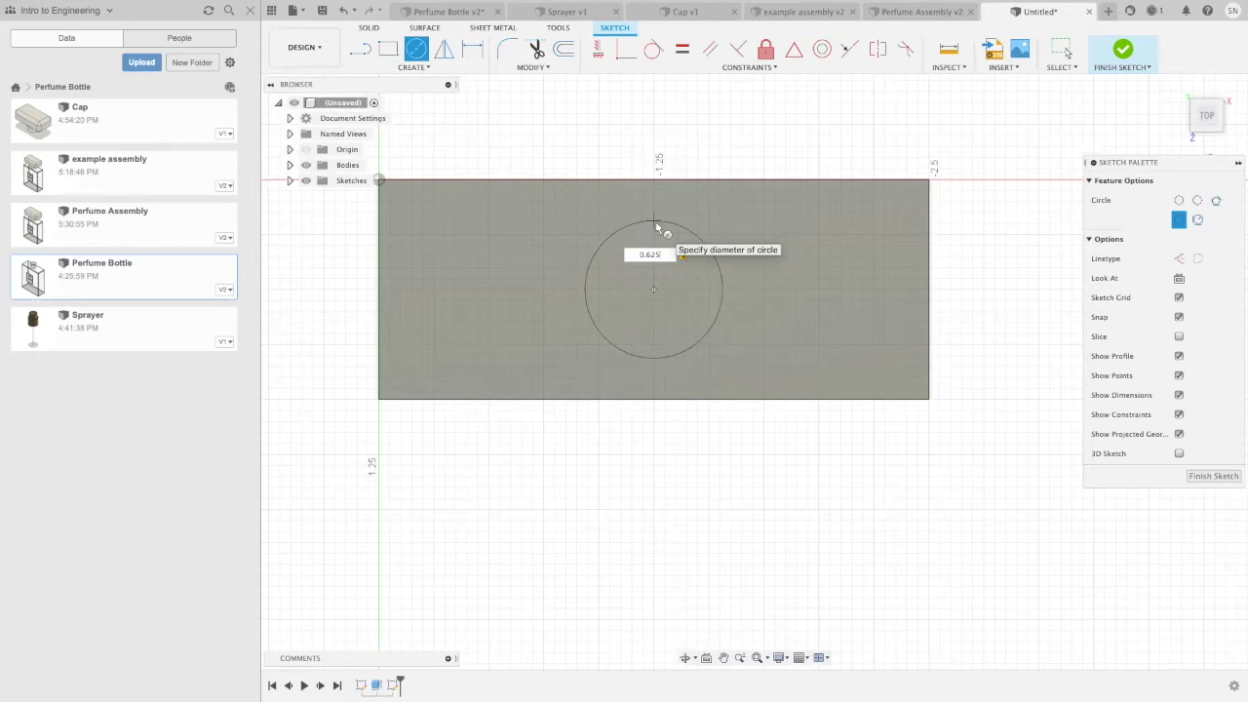
key("Return")
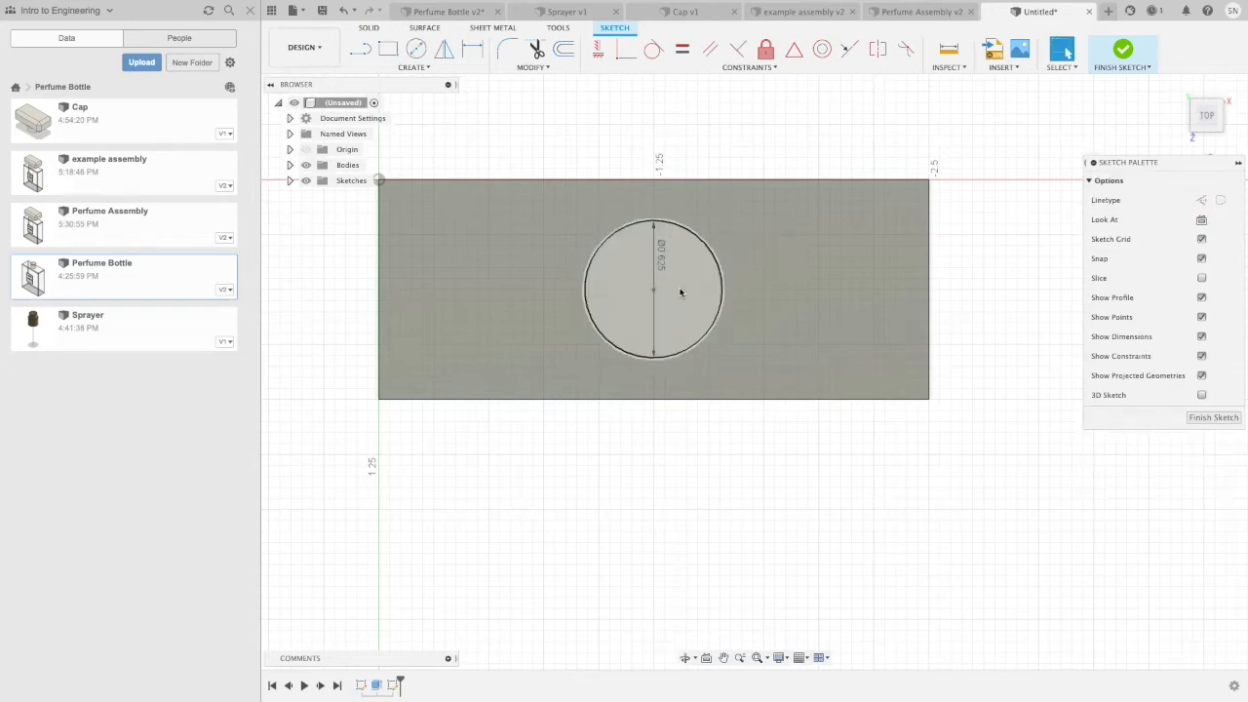
Step: Extrude the circle 0.4 in upward, joined to the block, to form the bottle neck
right_click(681, 293)
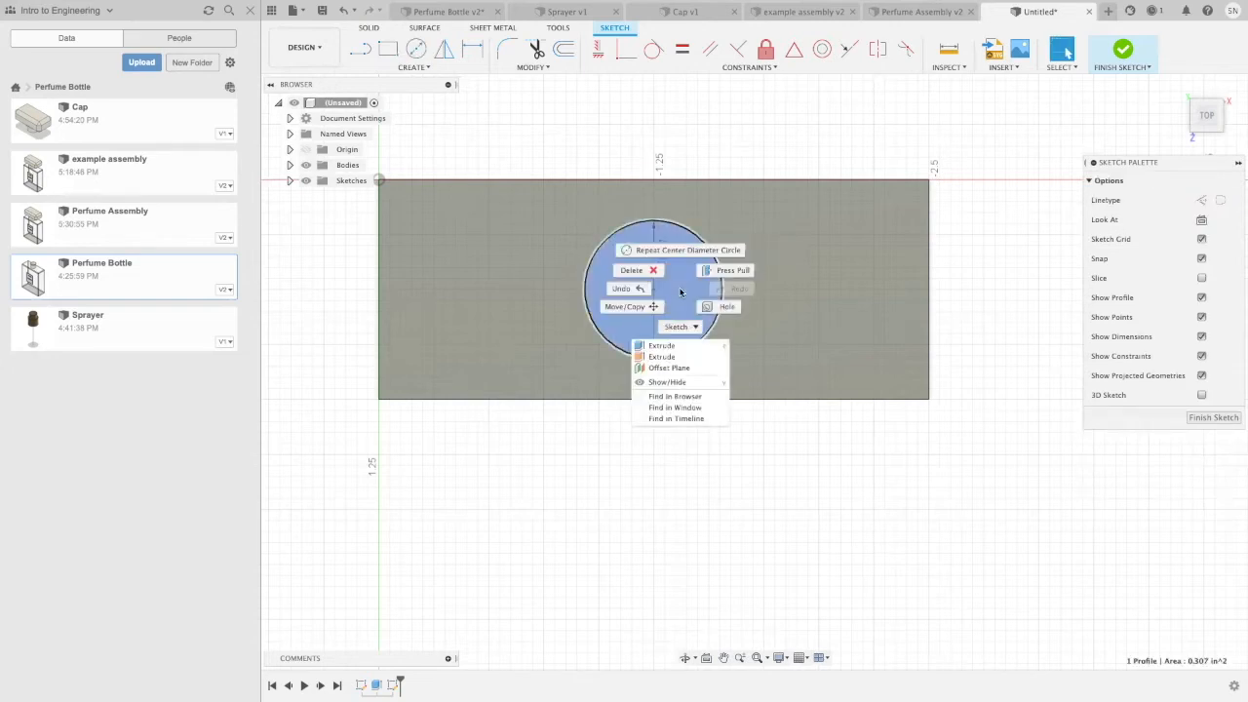
left_click(680, 349)
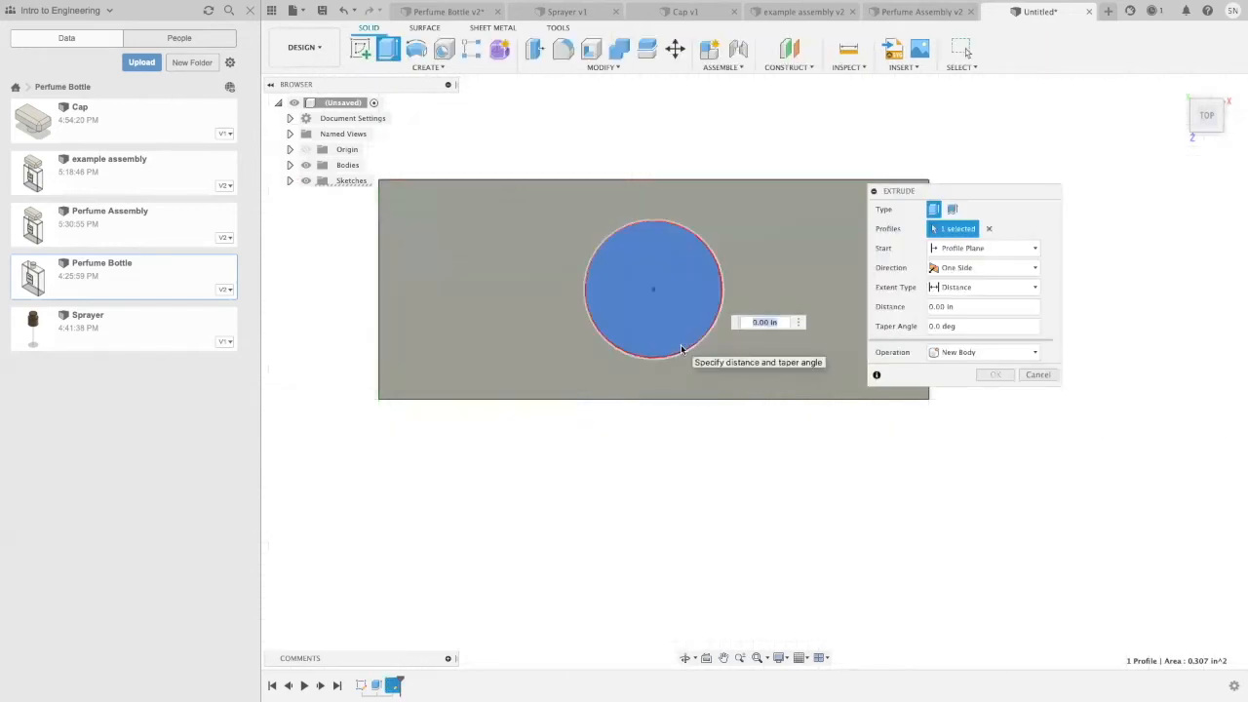
key("BackSpace")
type(".4")
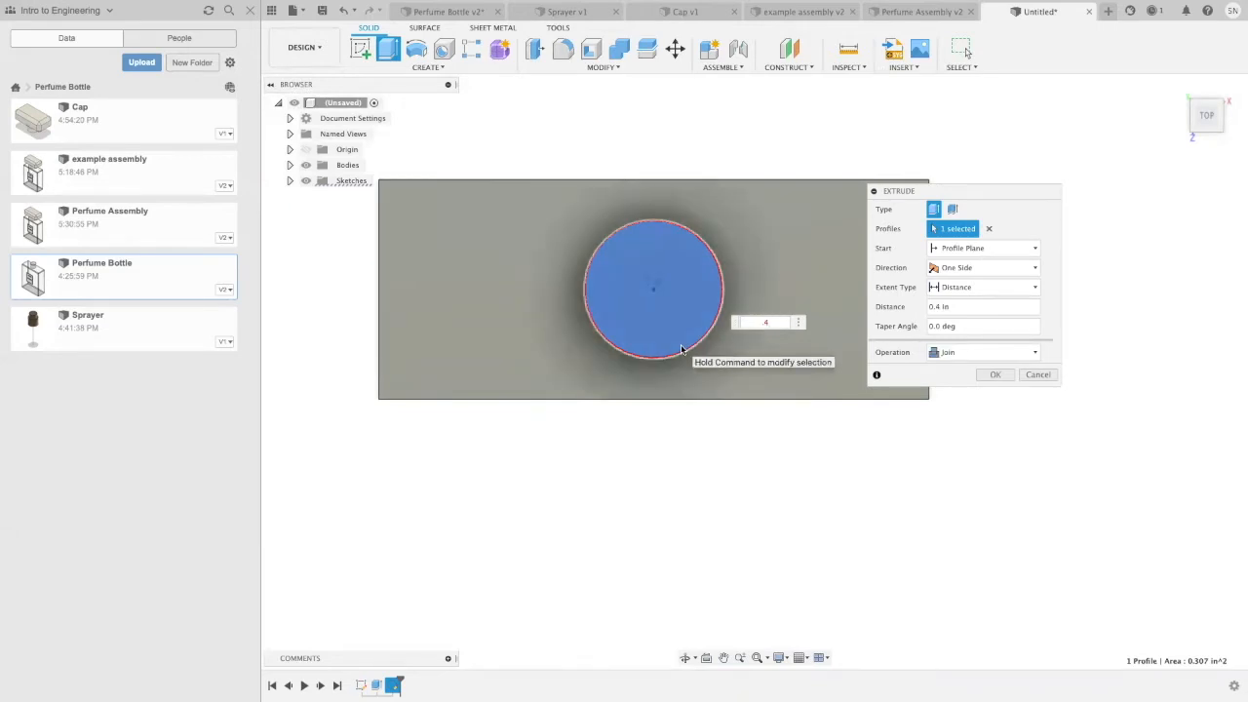
key("Return")
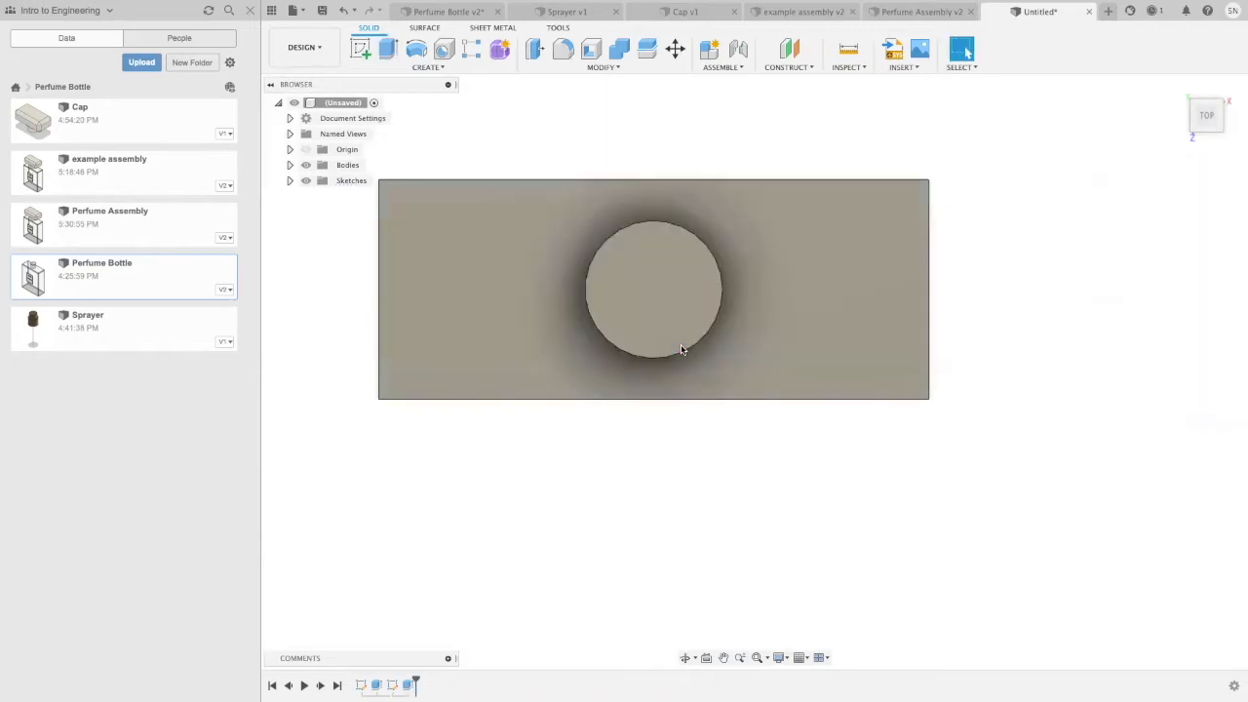
Step: Start an equal-distance Chamfer and select all twelve outer edges of the bottle block, leaving out the neck
middle_click_drag(738, 415, 767, 362, "shift")
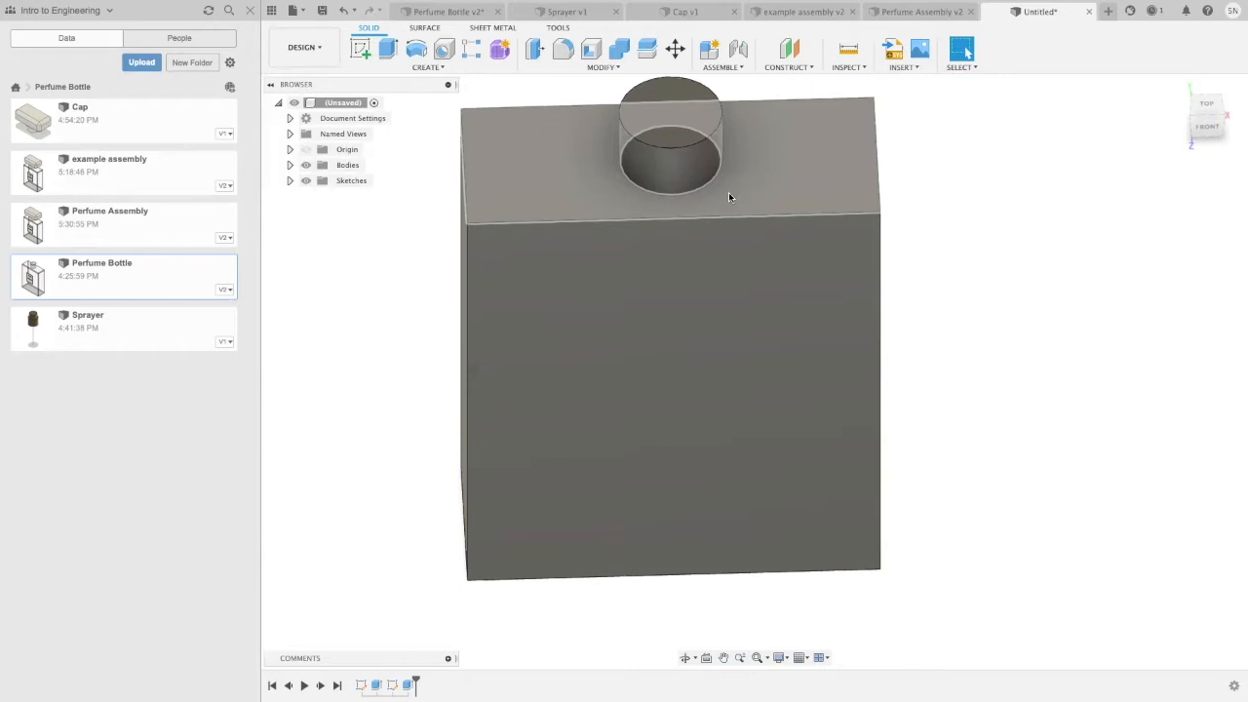
left_click(589, 69)
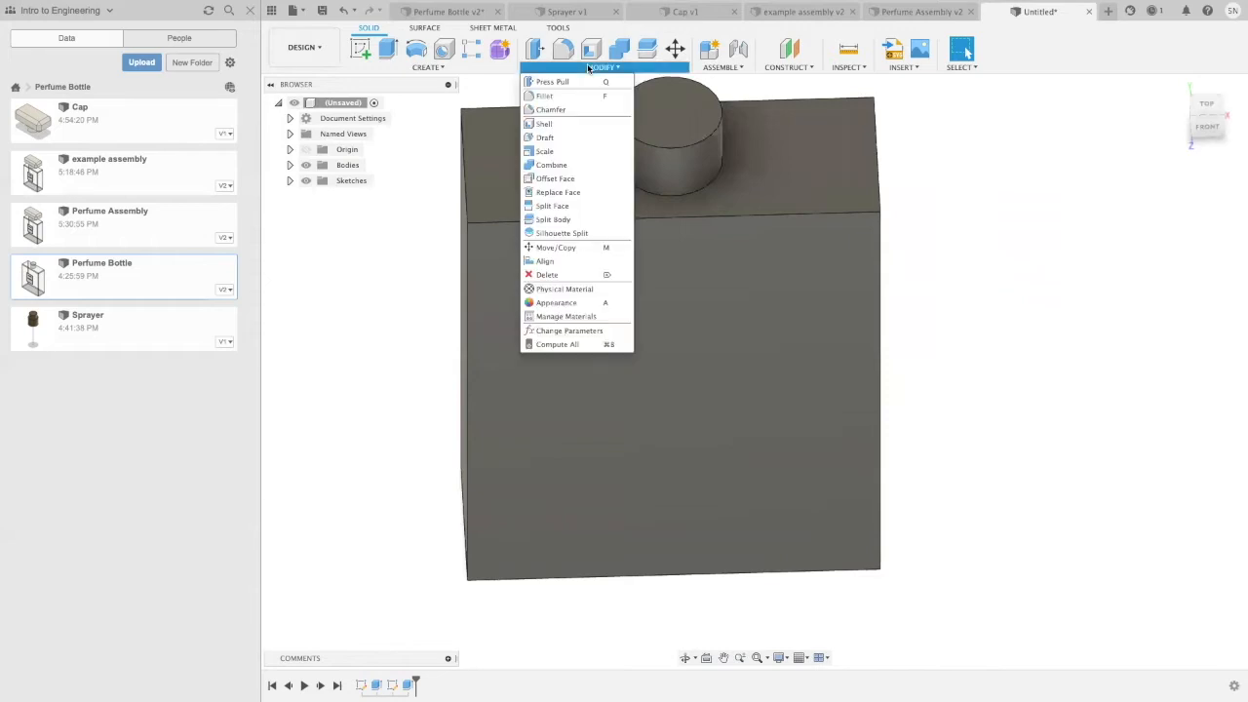
left_click(551, 110)
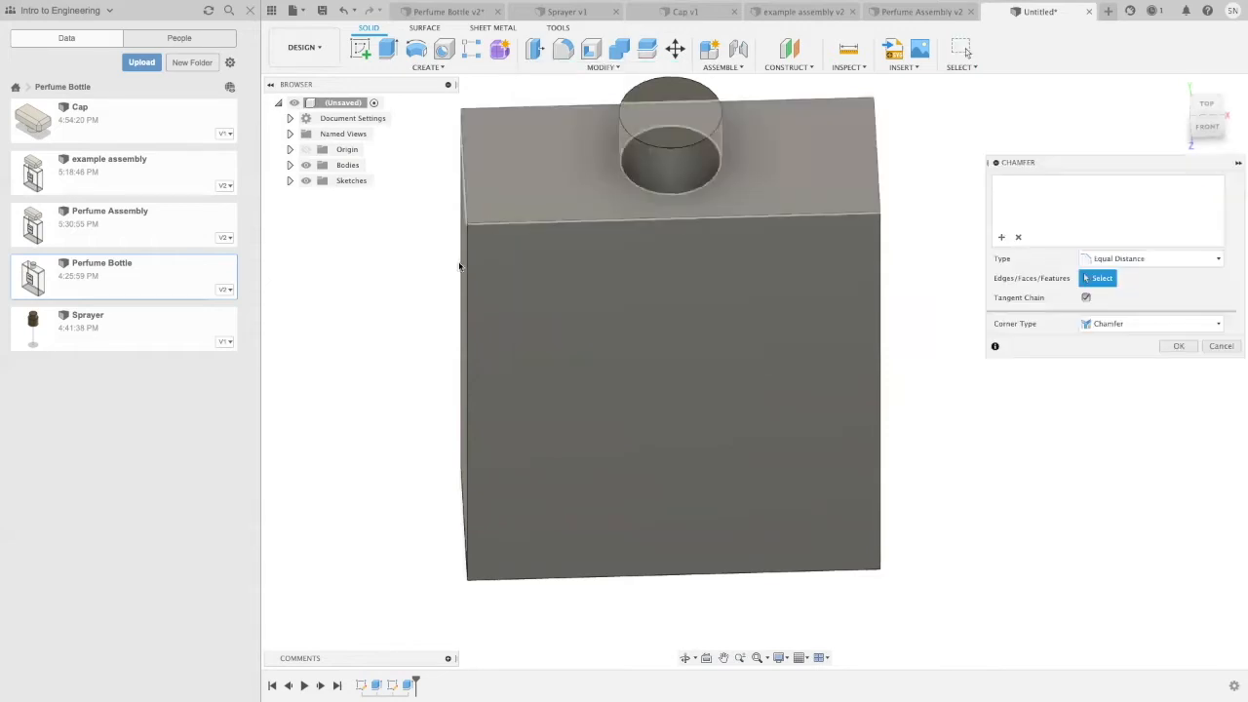
left_click(467, 265)
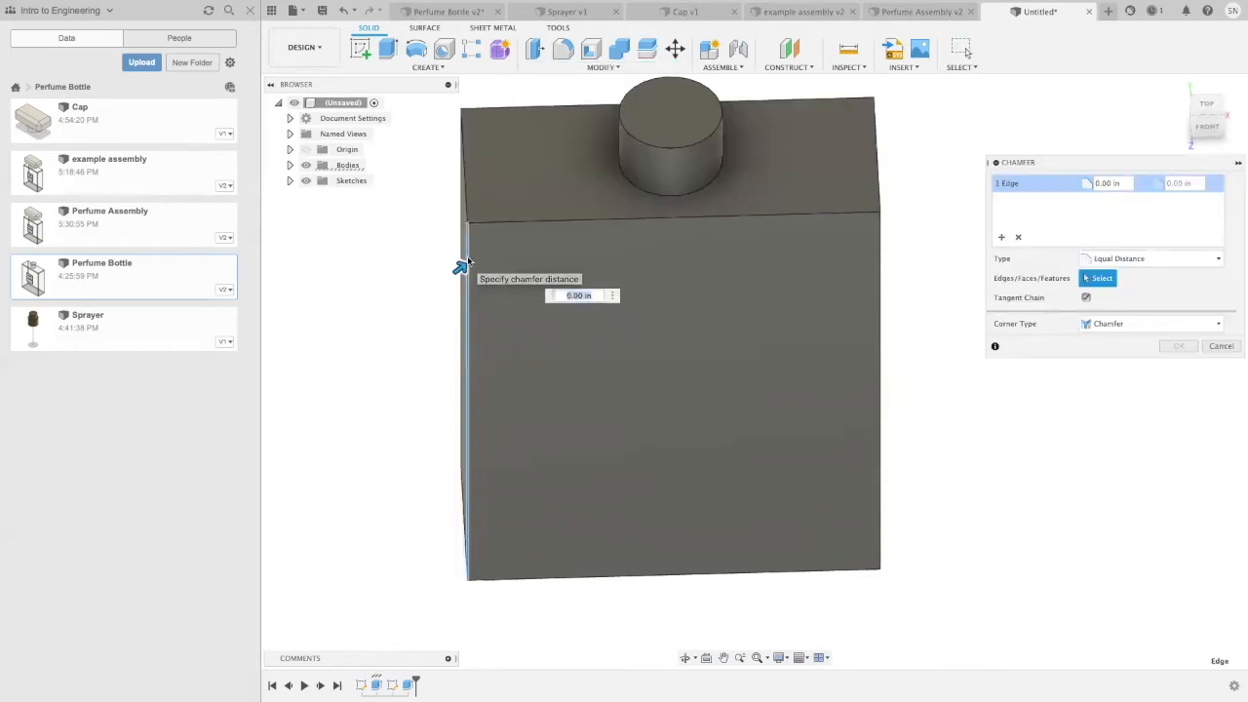
left_click(493, 223)
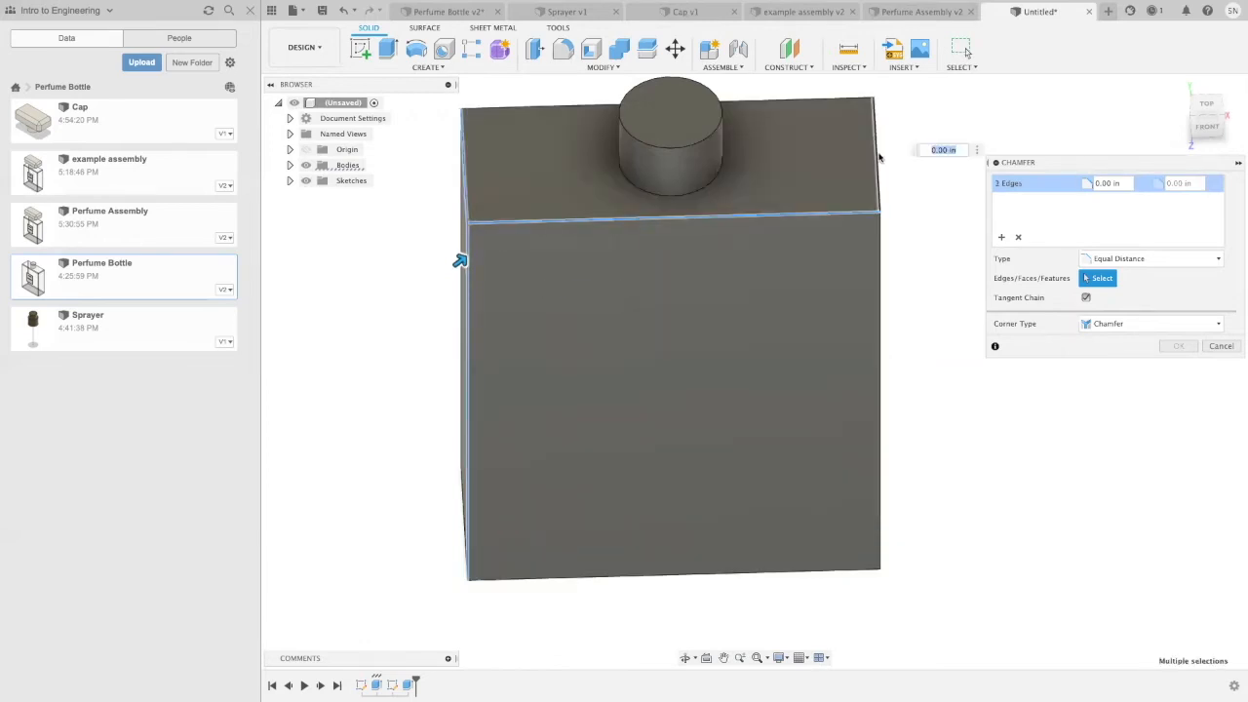
left_click(878, 152)
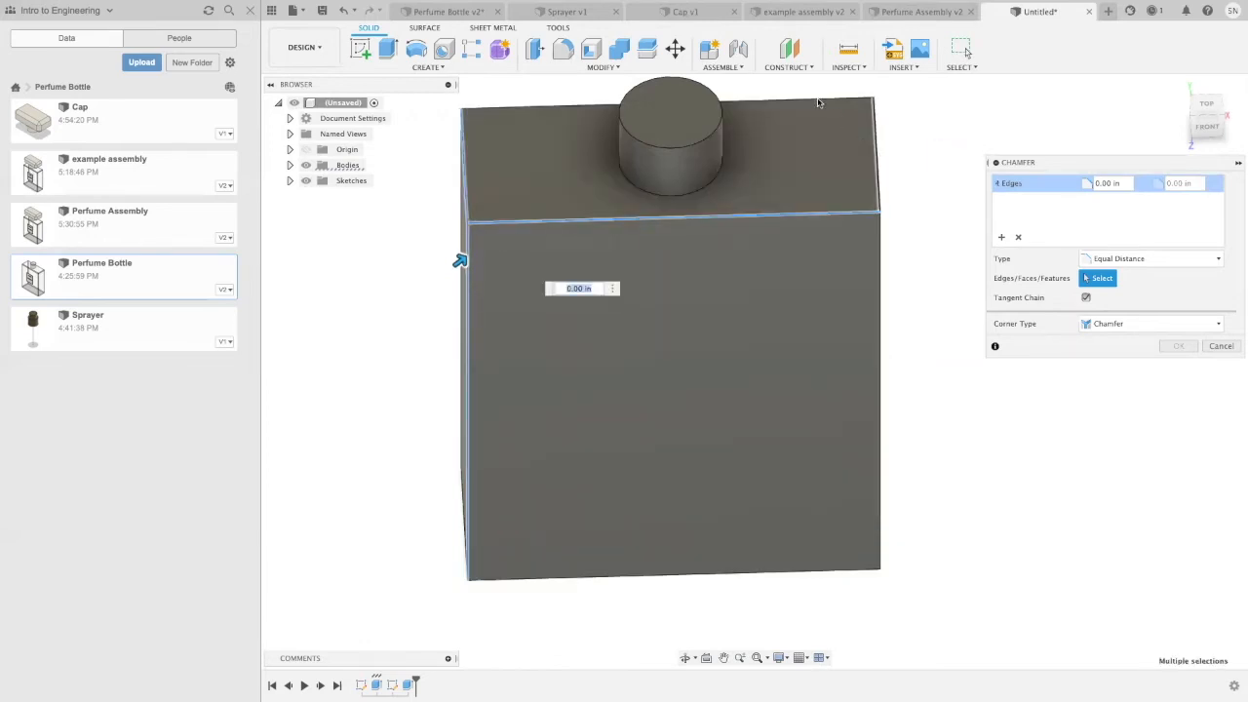
left_click(881, 310)
middle_click_drag(960, 566, 916, 504, "shift")
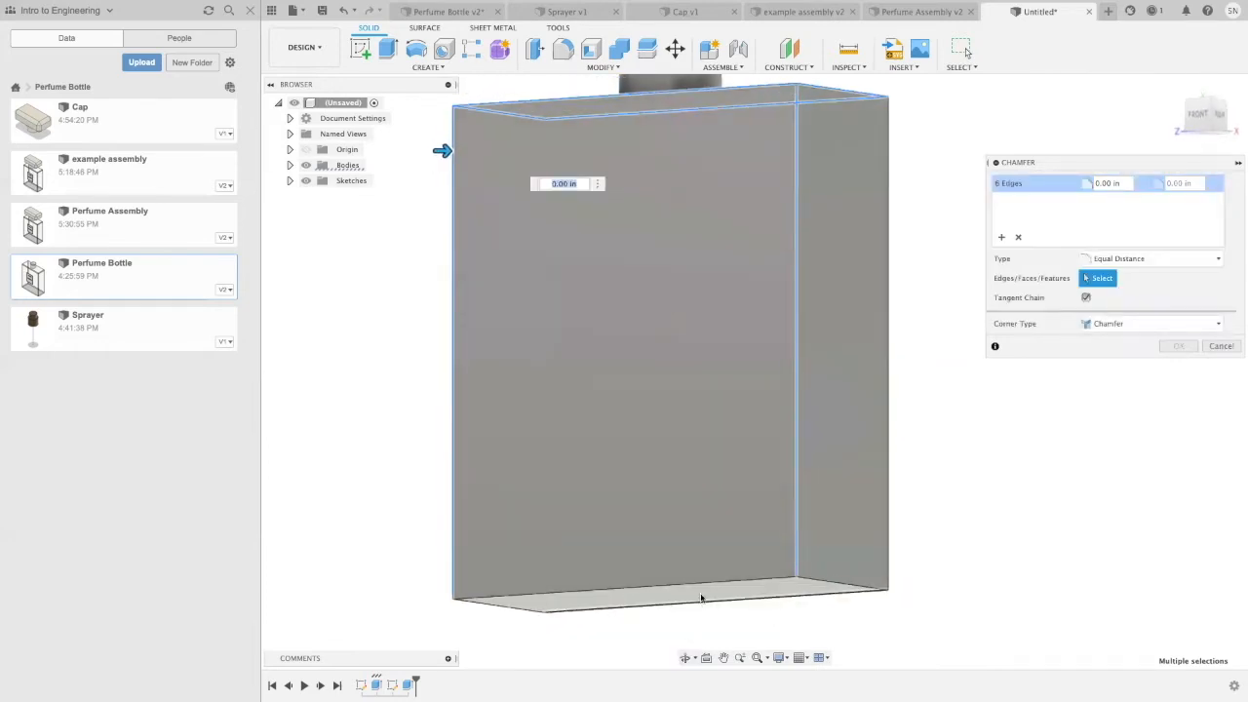
left_click(800, 599)
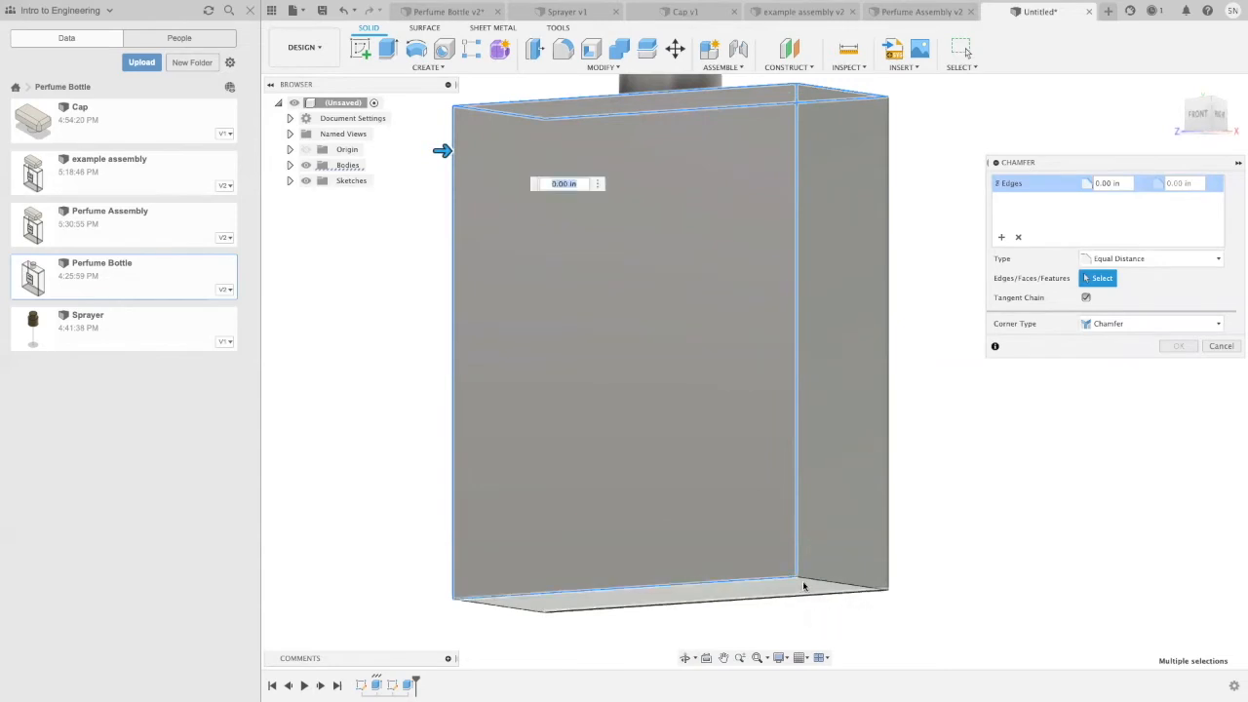
left_click(888, 546)
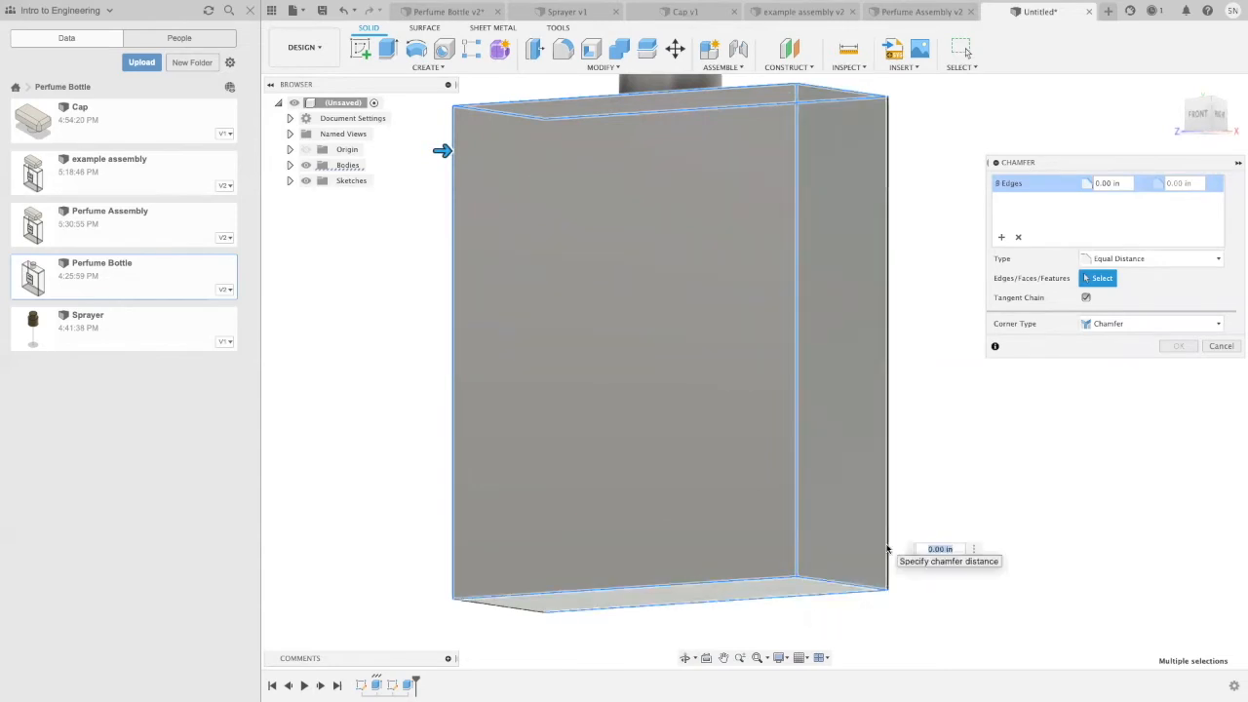
middle_click_drag(942, 493, 833, 487, "shift")
left_click(807, 491)
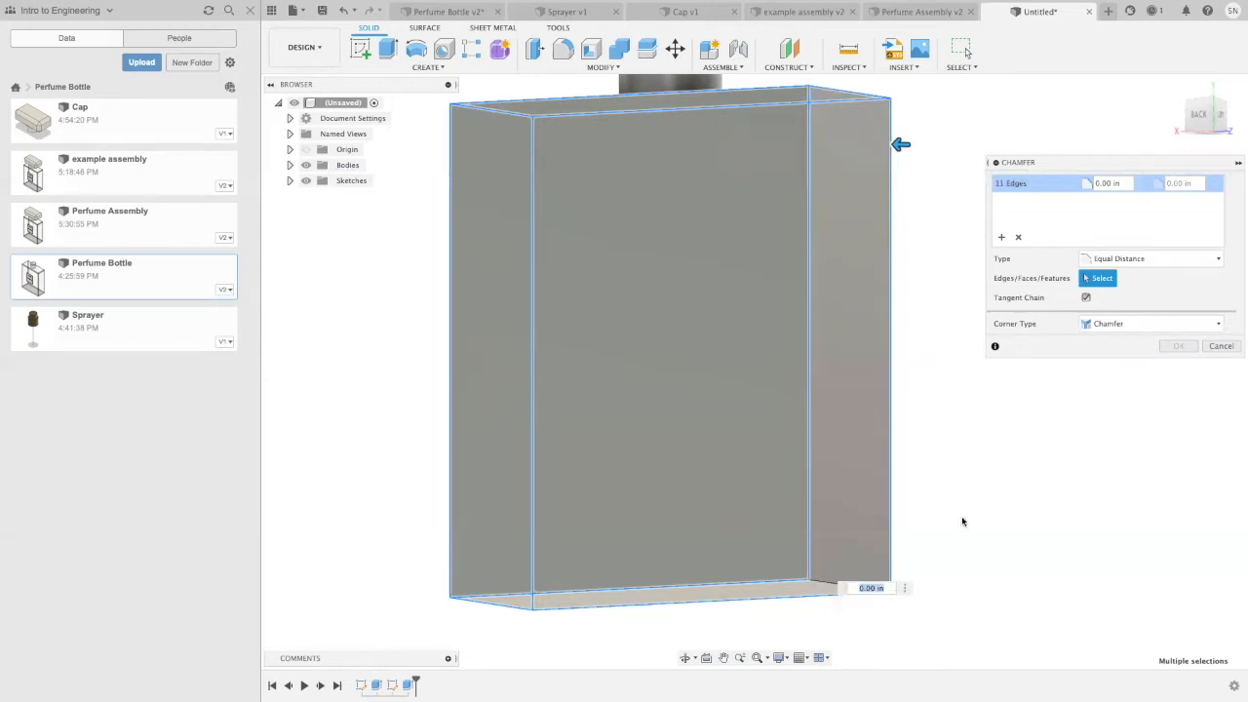
middle_click_drag(963, 522, 933, 532, "shift")
left_click(809, 586)
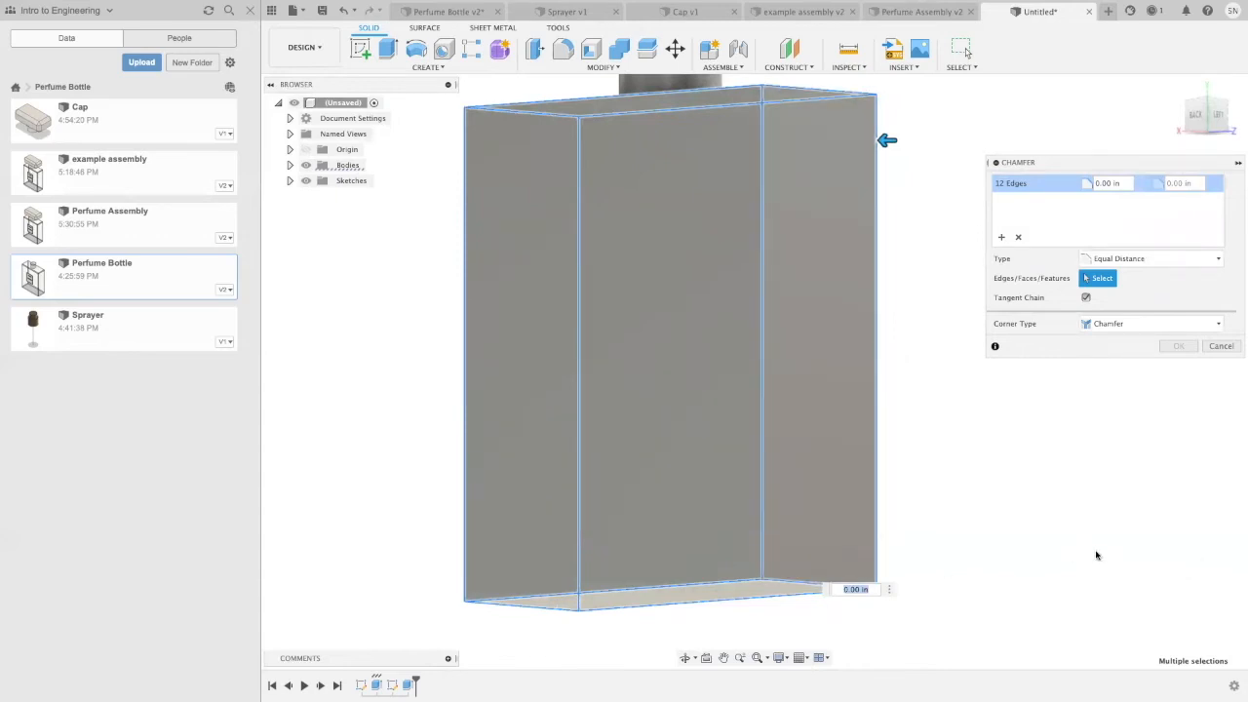
Step: Set the chamfer distance to 0.05 in and apply it to the selected block edges
type("0")
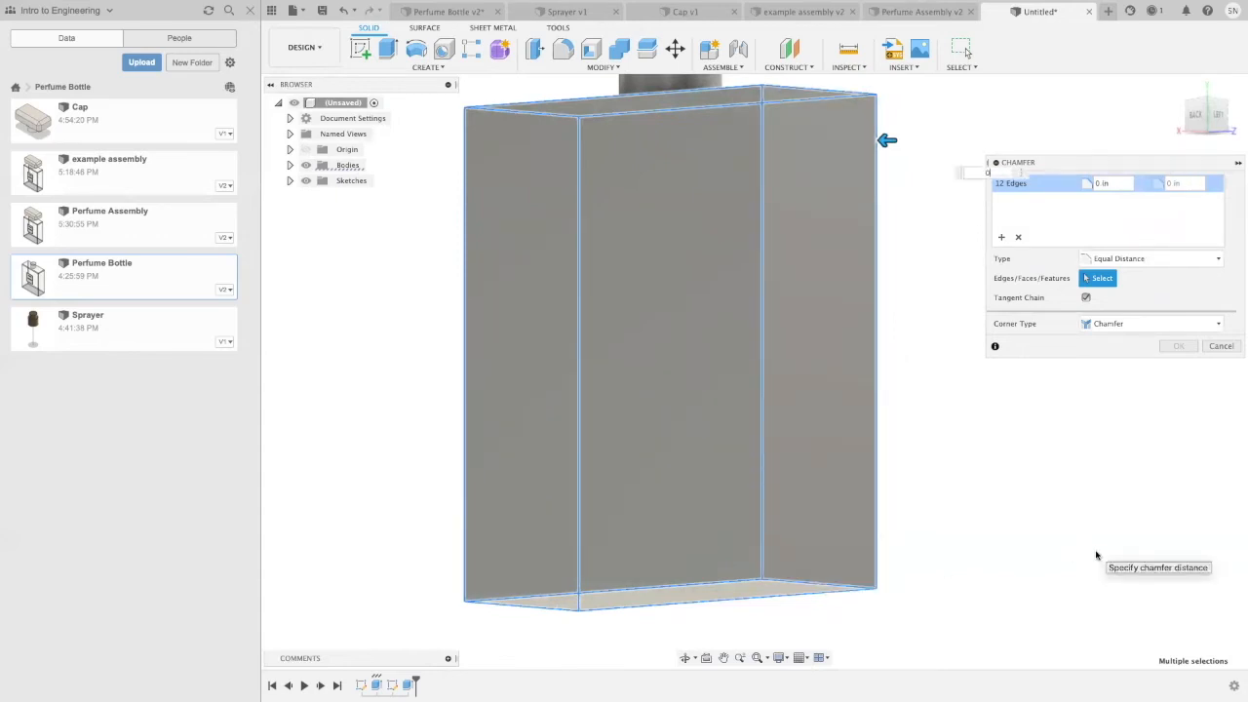
type(".025")
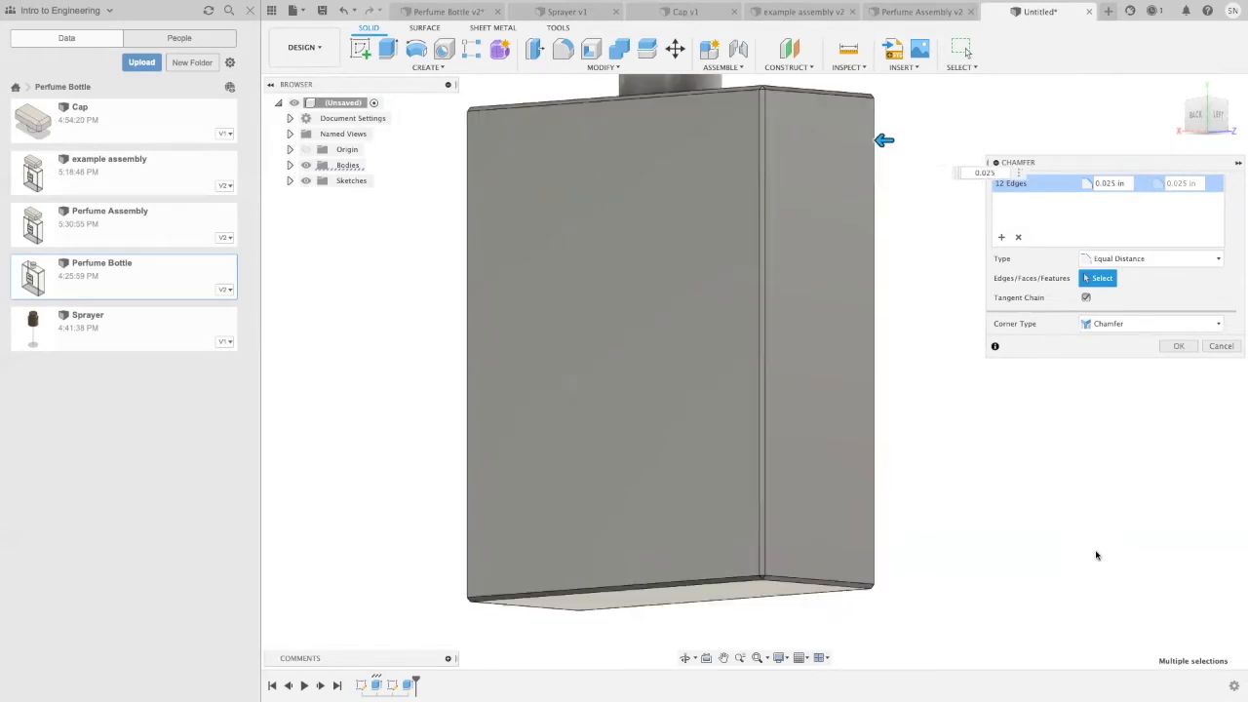
key("BackSpace")
key("BackSpace")
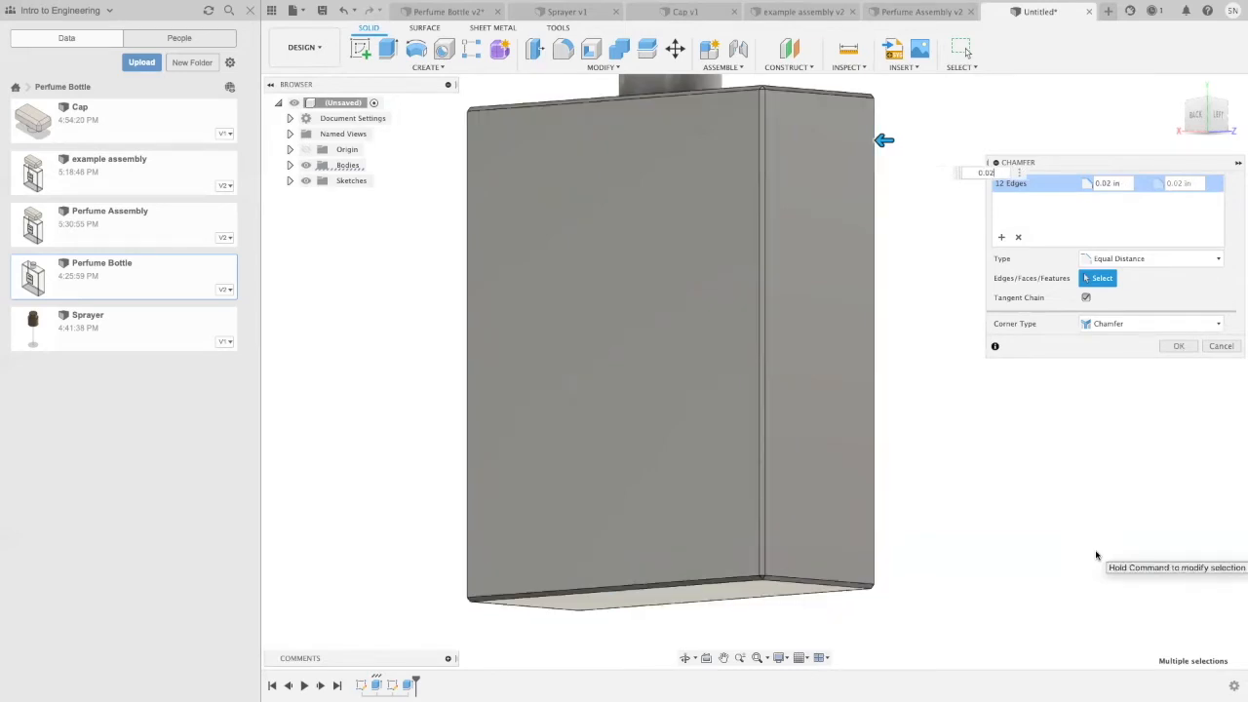
type("5")
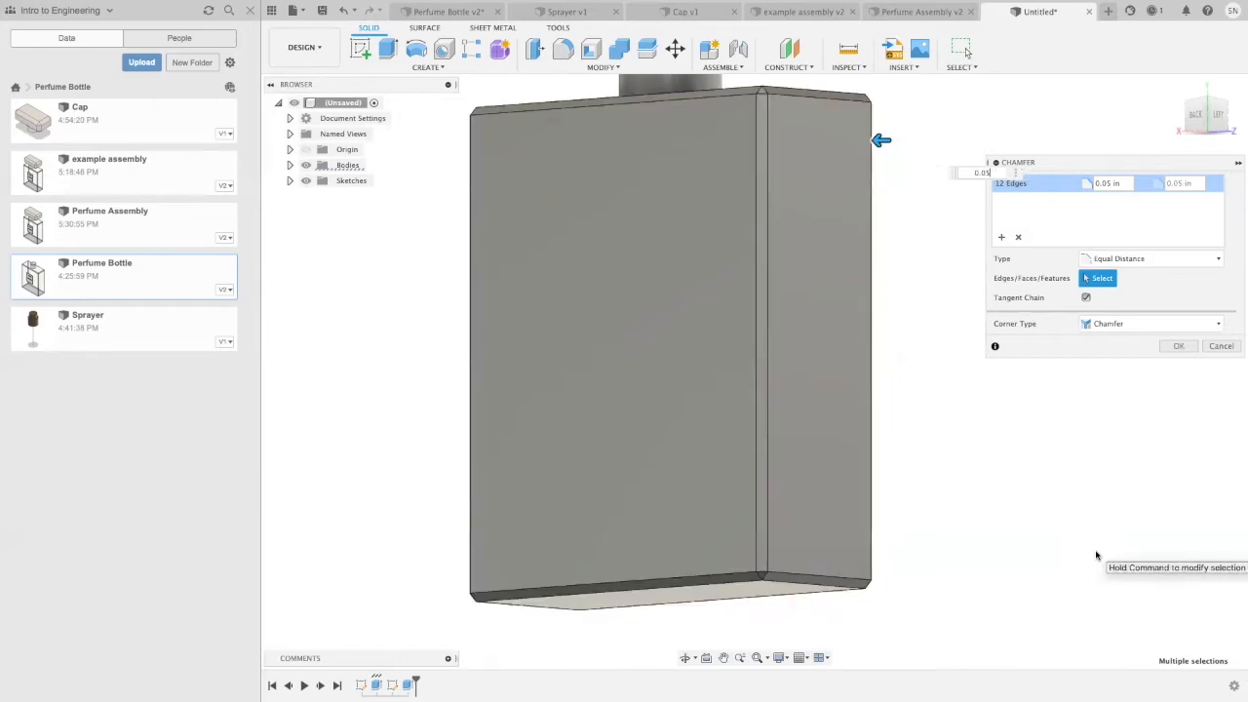
key("Return")
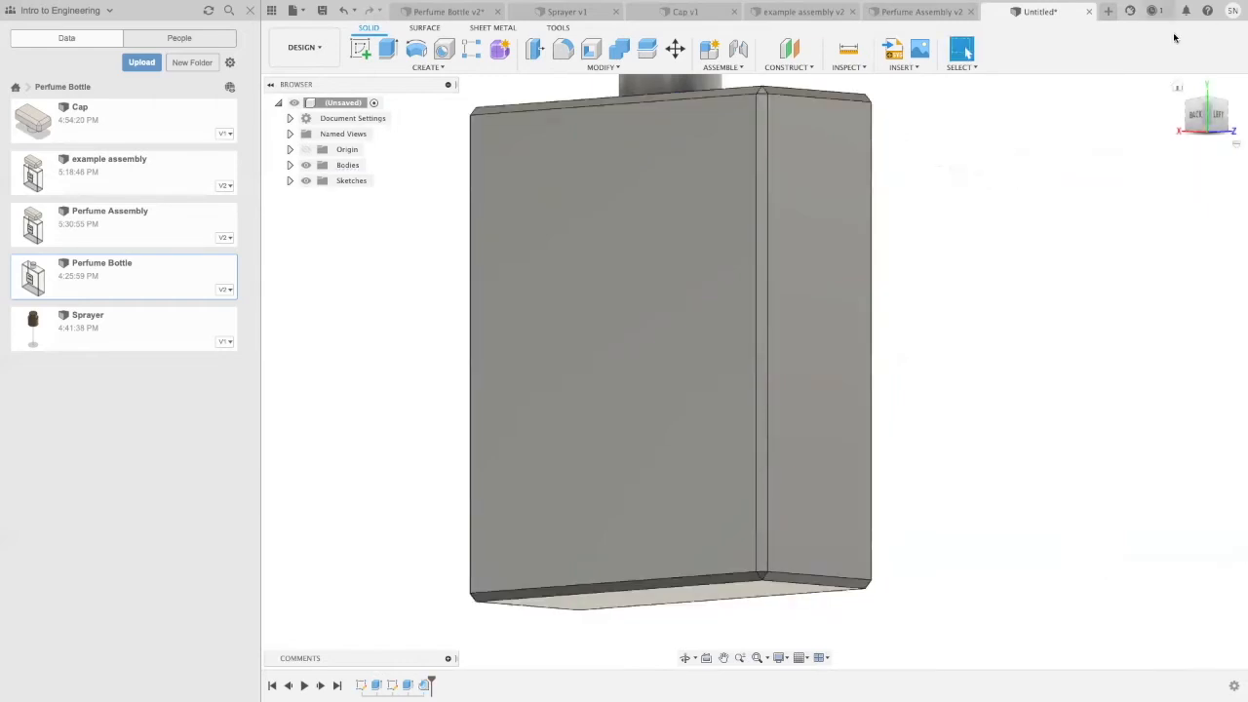
Step: Shell the bottle from the neck's top face with an inside thickness of 0.025 in
left_click(1177, 86)
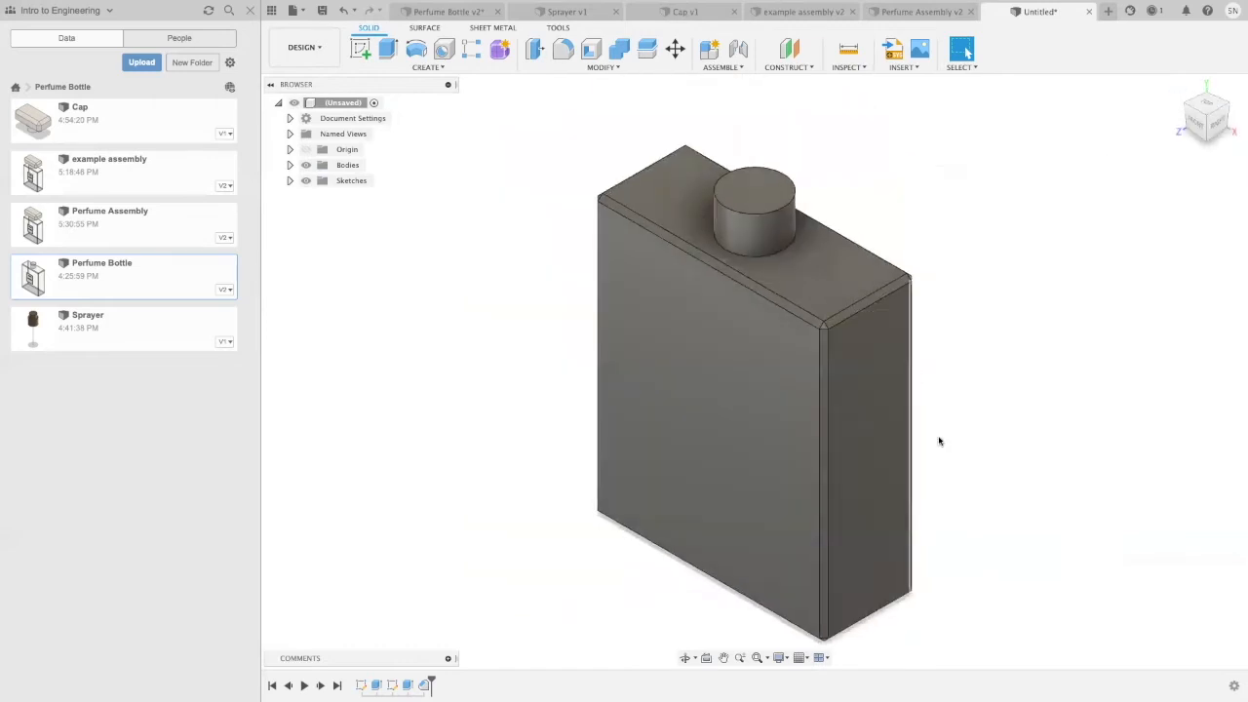
middle_click_drag(1019, 437, 1042, 367, "shift")
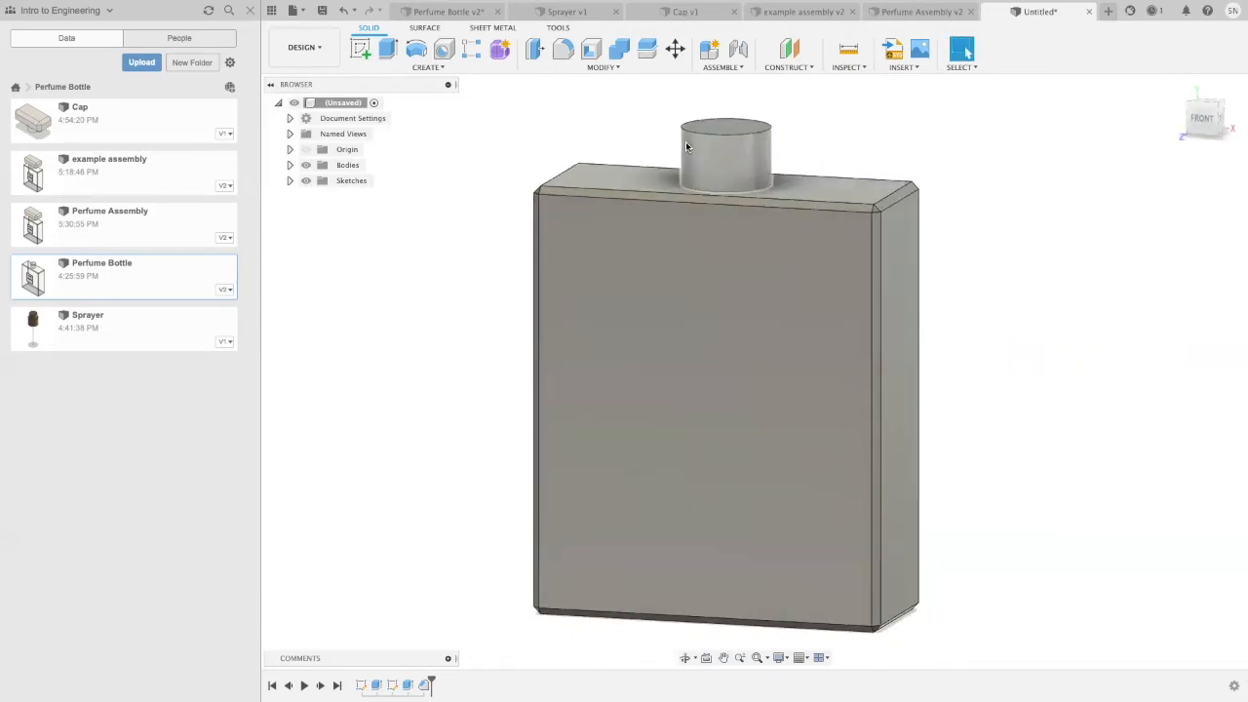
left_click(618, 67)
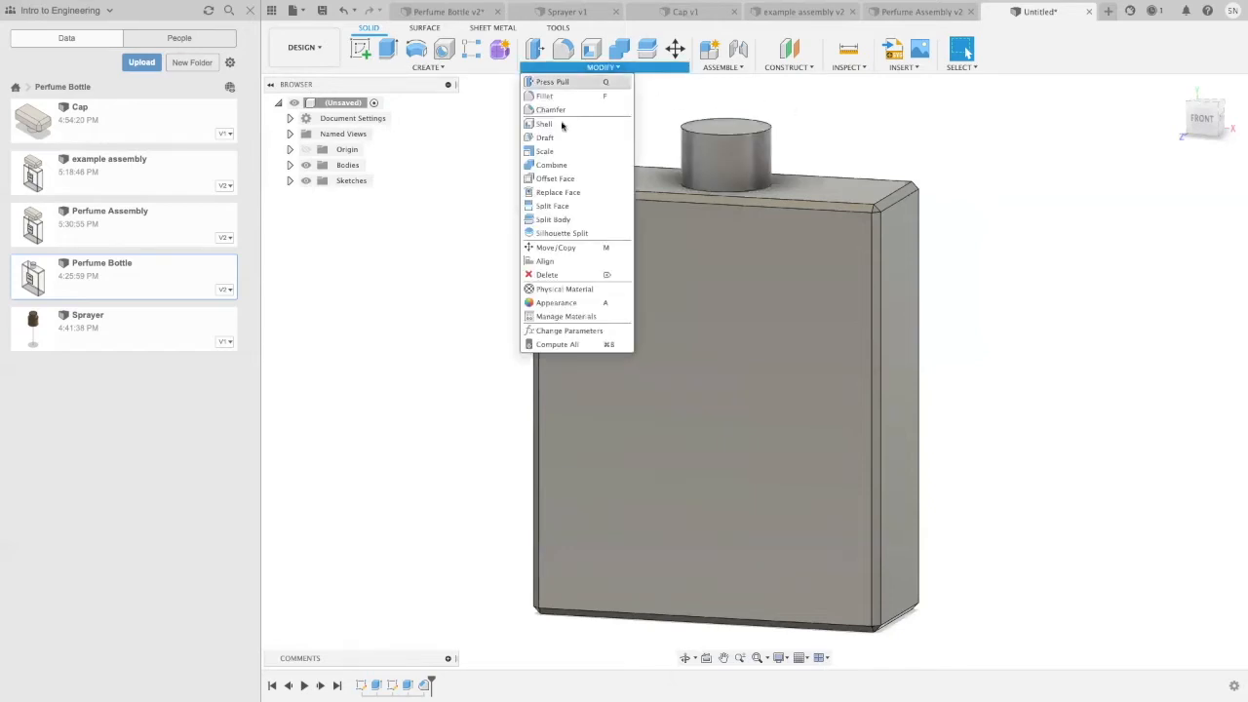
middle_click_drag(905, 131, 905, 173, "shift")
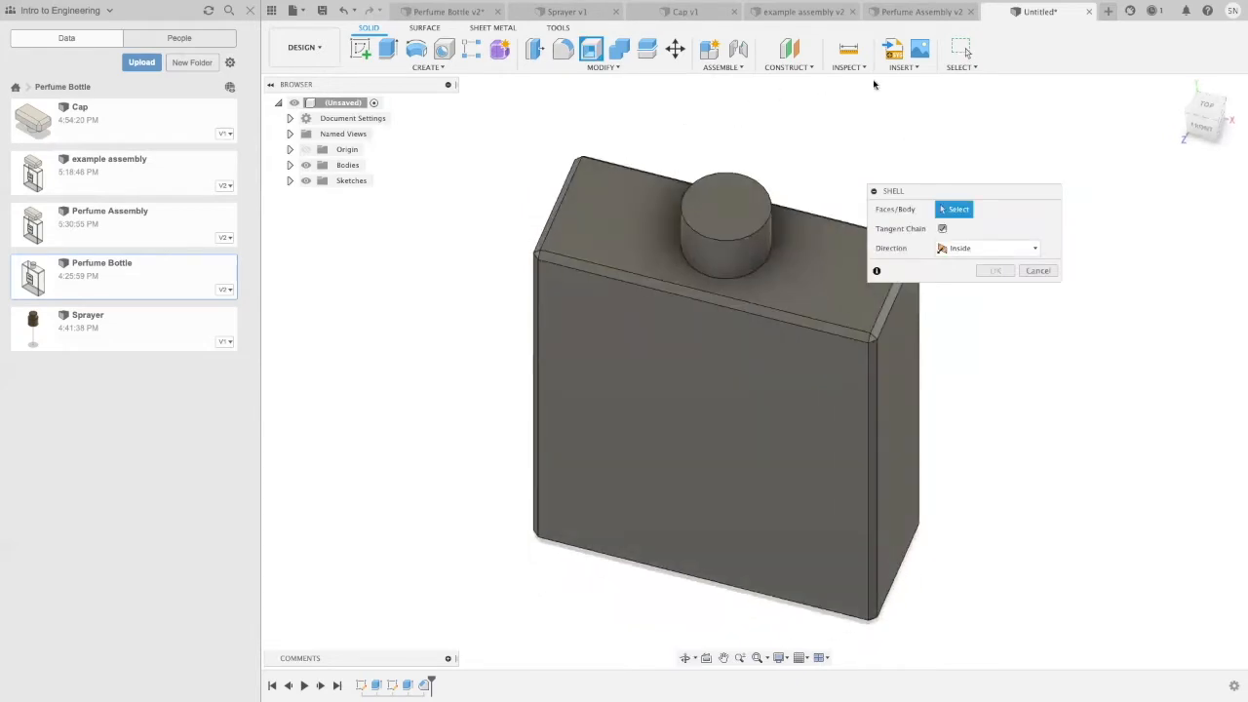
left_click(713, 209)
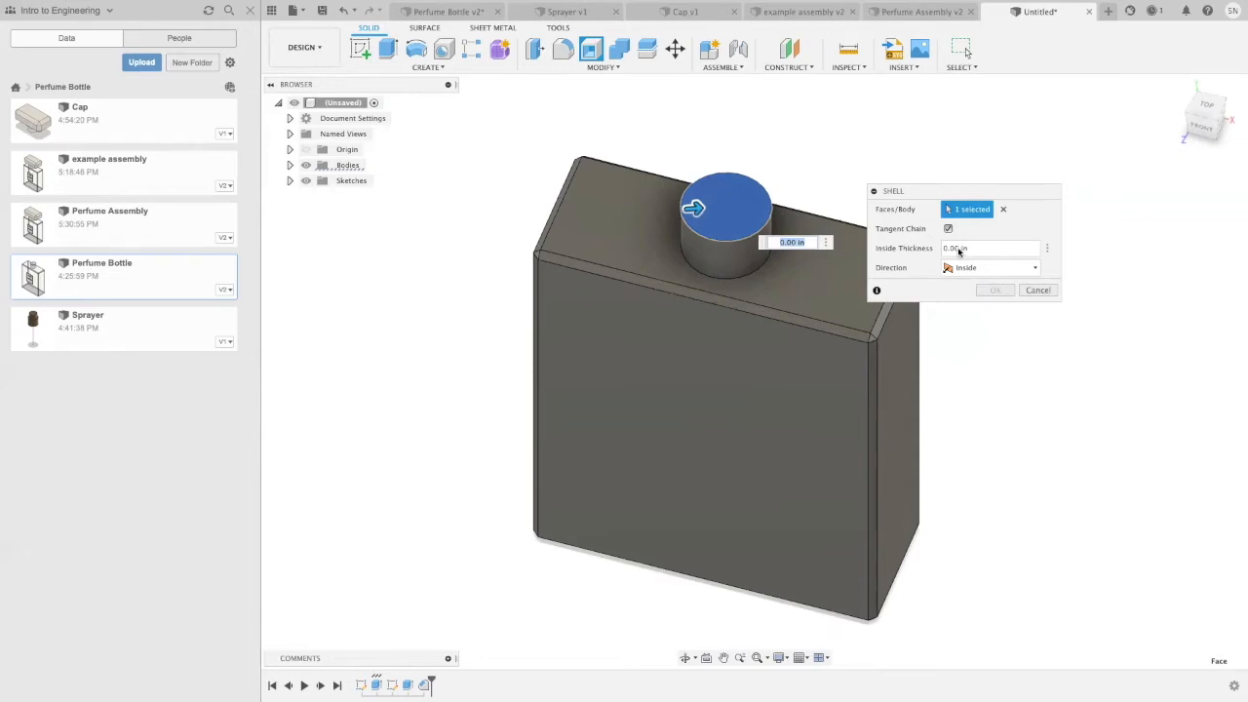
type("0.")
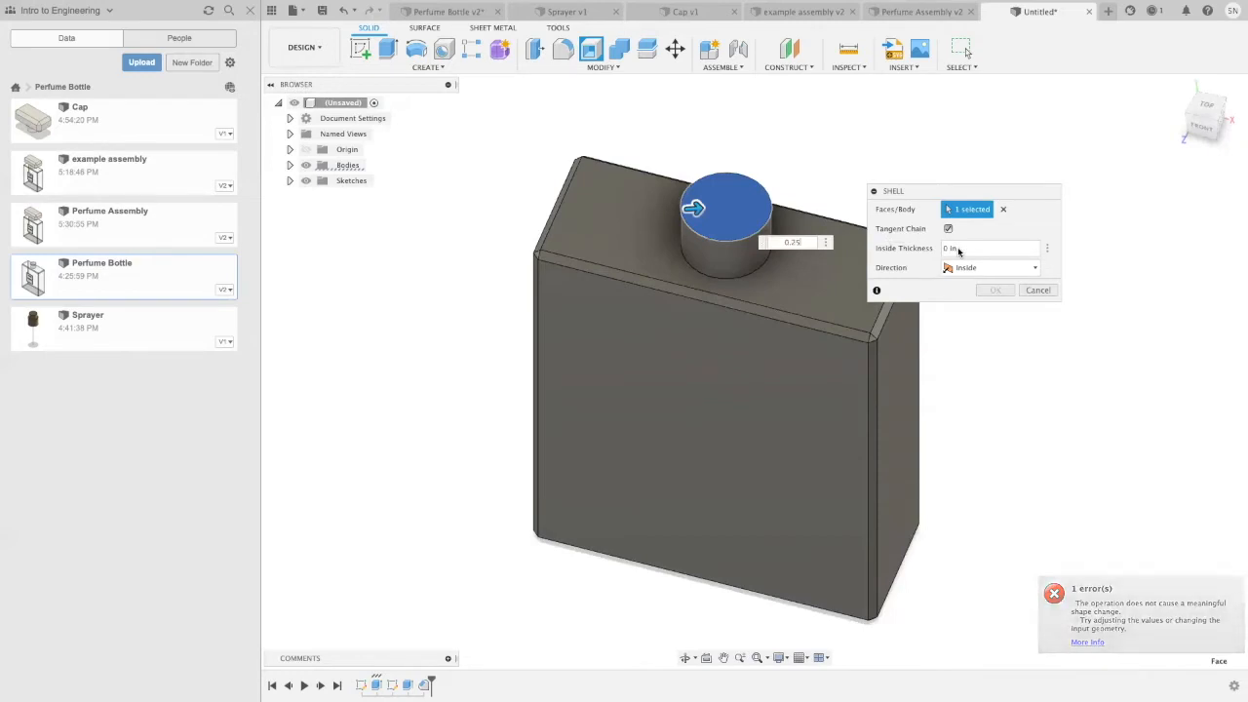
type("25")
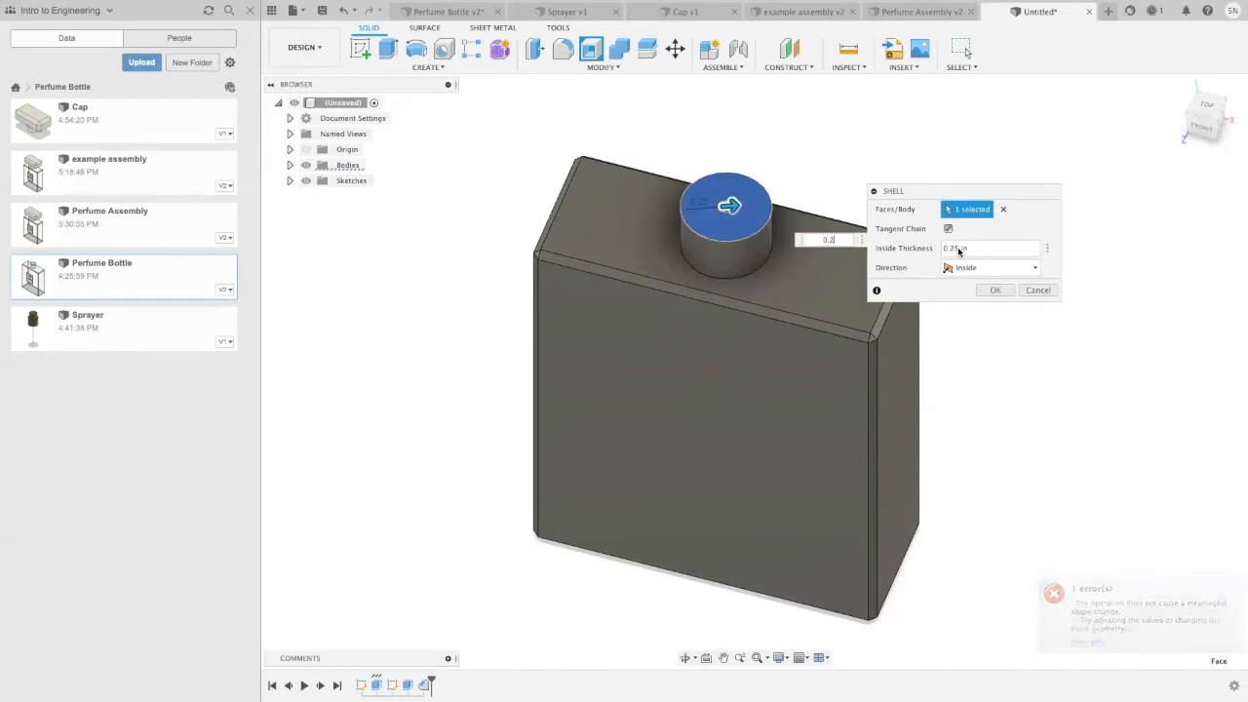
key("BackSpace")
key("BackSpace")
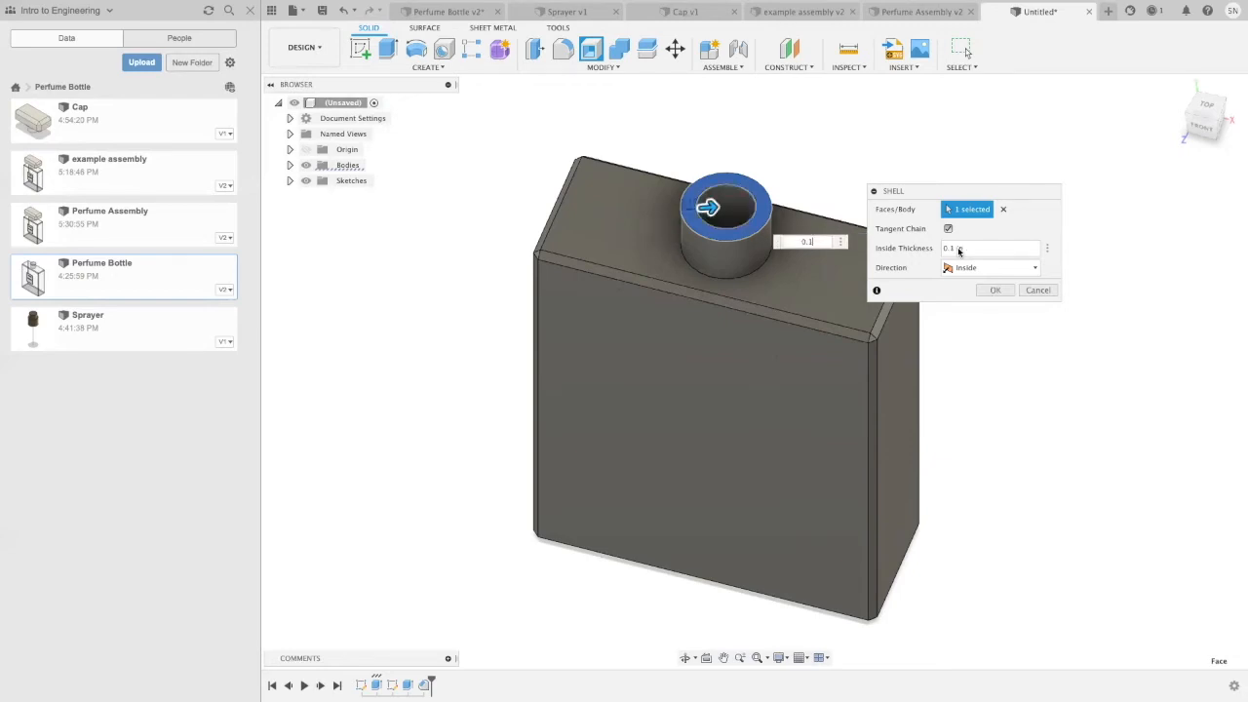
type("0")
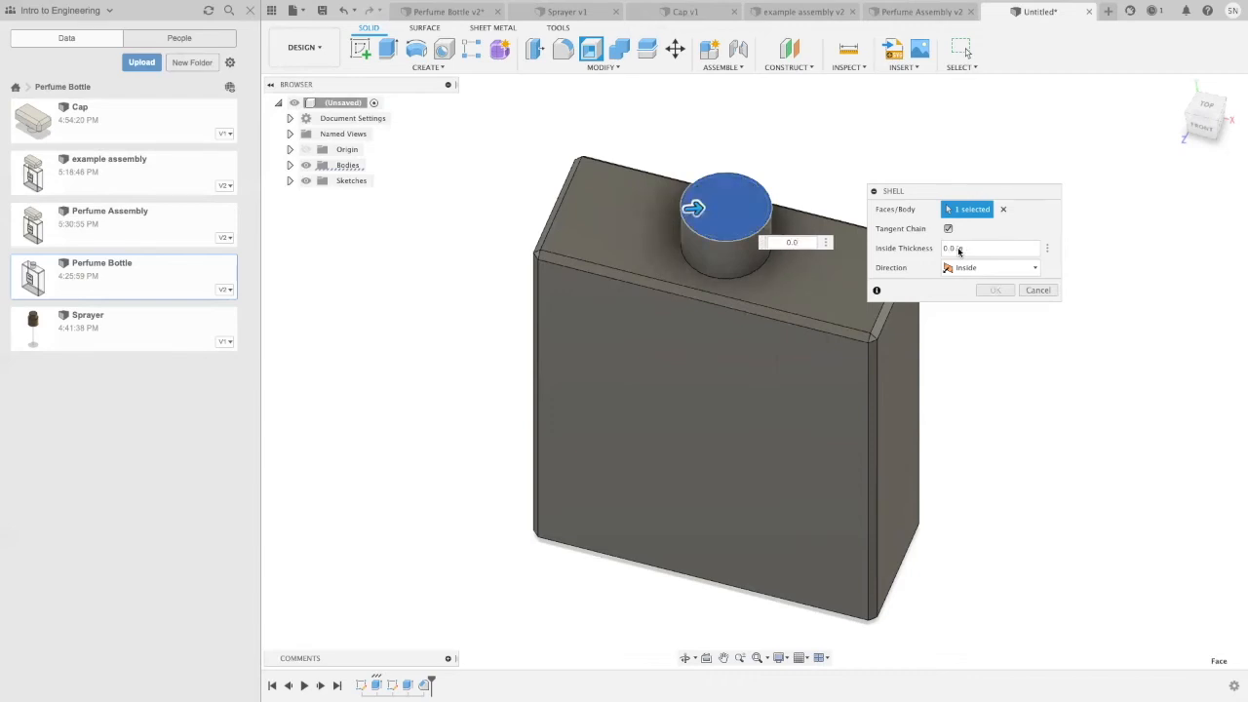
type("1525")
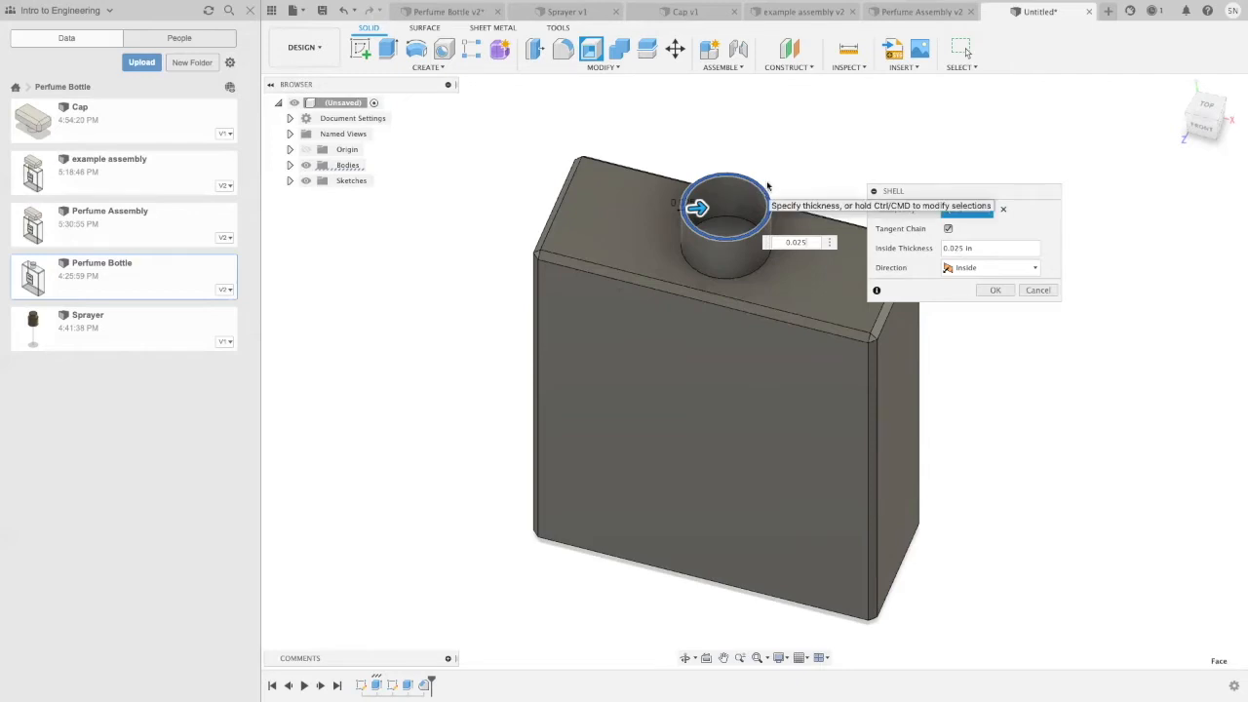
left_click(995, 291)
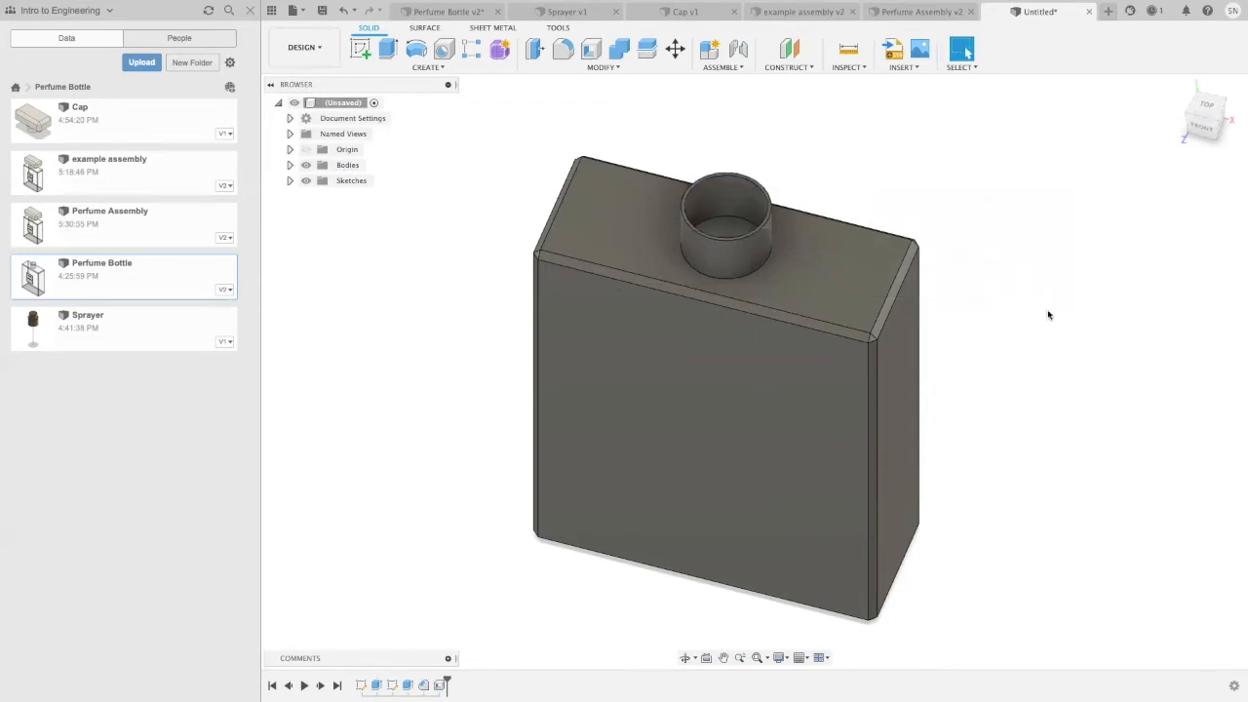
Step: Examine the hollow interior through the neck opening and the bottle's exterior from several angles
middle_click_drag(1047, 316, 1044, 351, "shift")
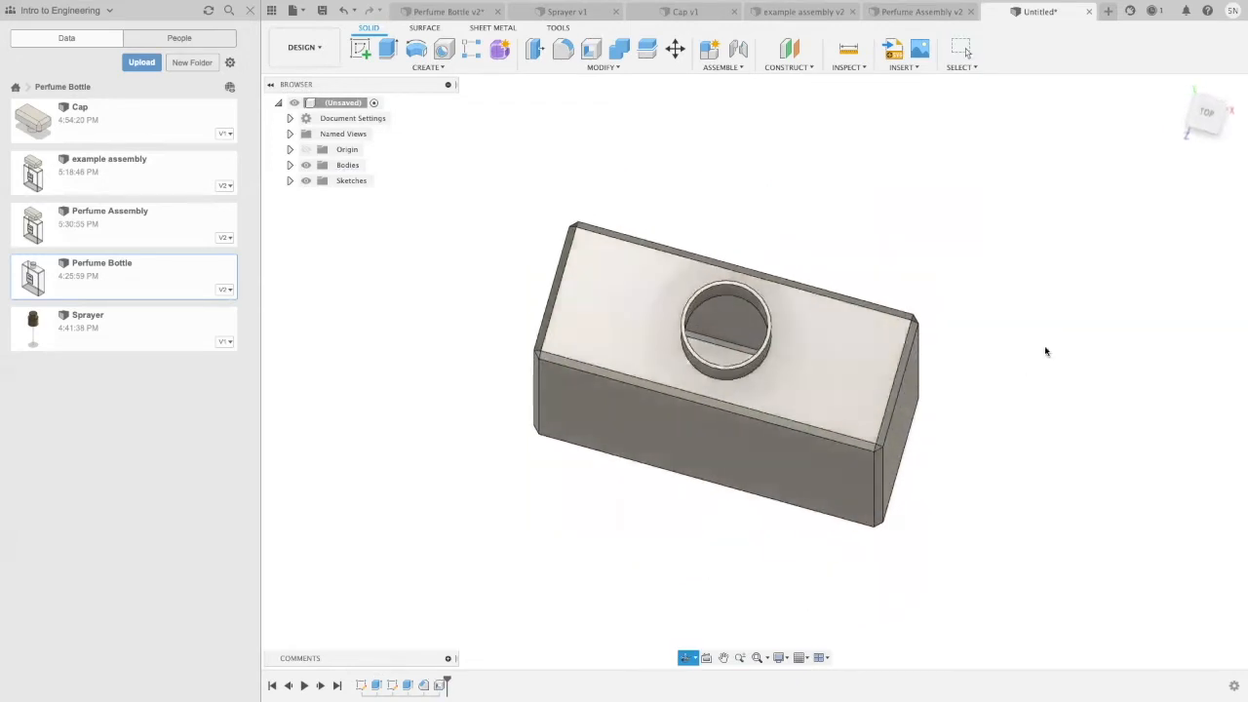
scroll(767, 324, "up", 5)
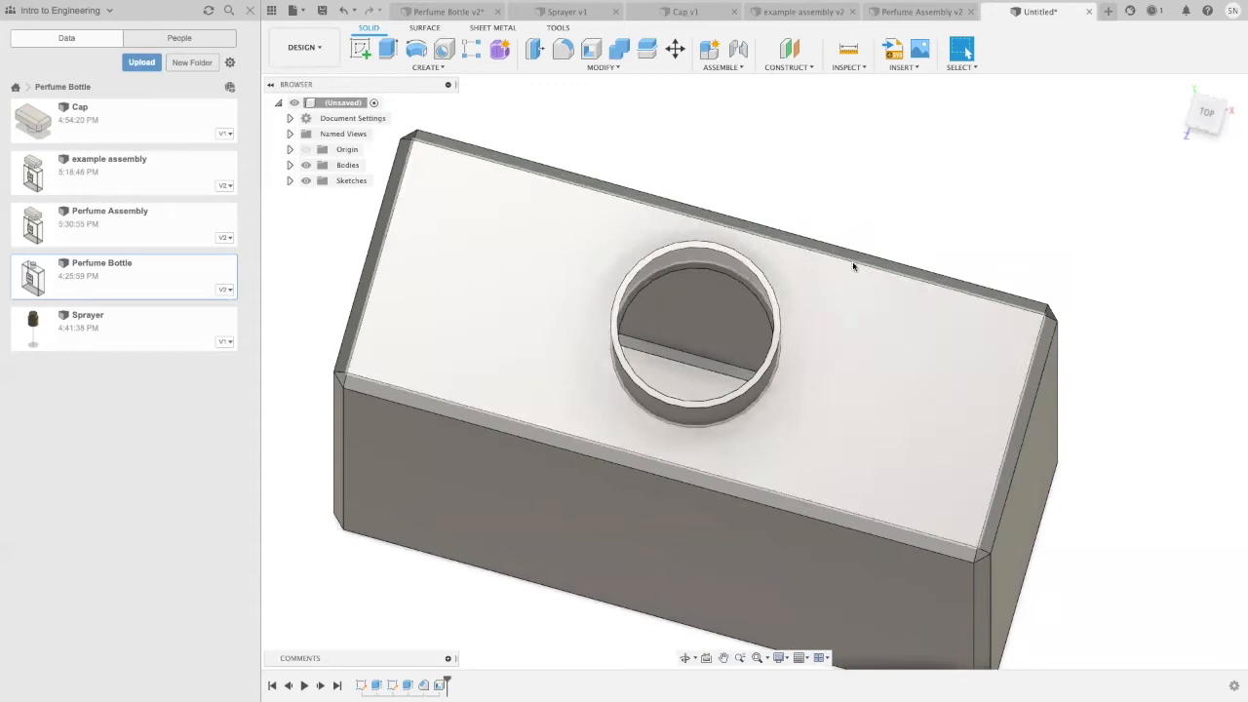
middle_click_drag(925, 223, 951, 107, "shift")
scroll(1054, 273, "down", 3)
middle_click_drag(1060, 279, 979, 347)
scroll(1023, 332, "down", 2)
middle_click_drag(1050, 329, 930, 320)
middle_click_drag(972, 214, 975, 263, "shift")
scroll(707, 252, "up", 2)
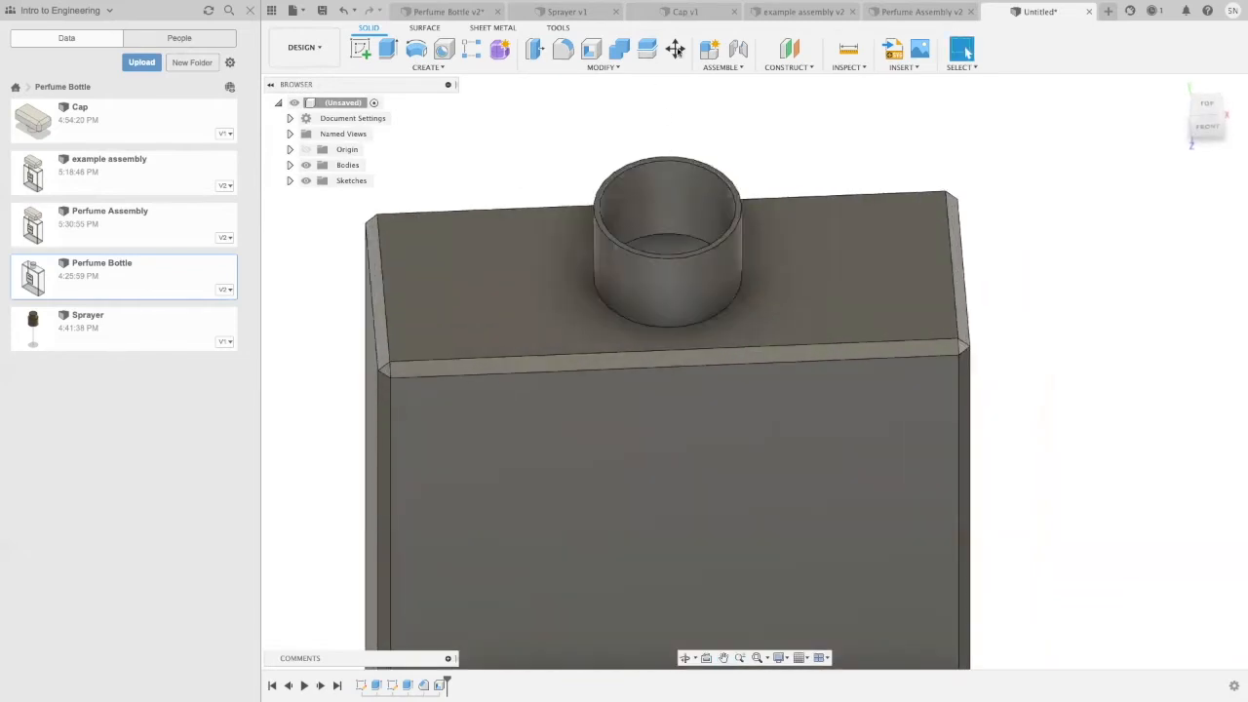
Step: Fillet the outer edge of the neck's top rim with a 0.01 in radius
left_click(604, 70)
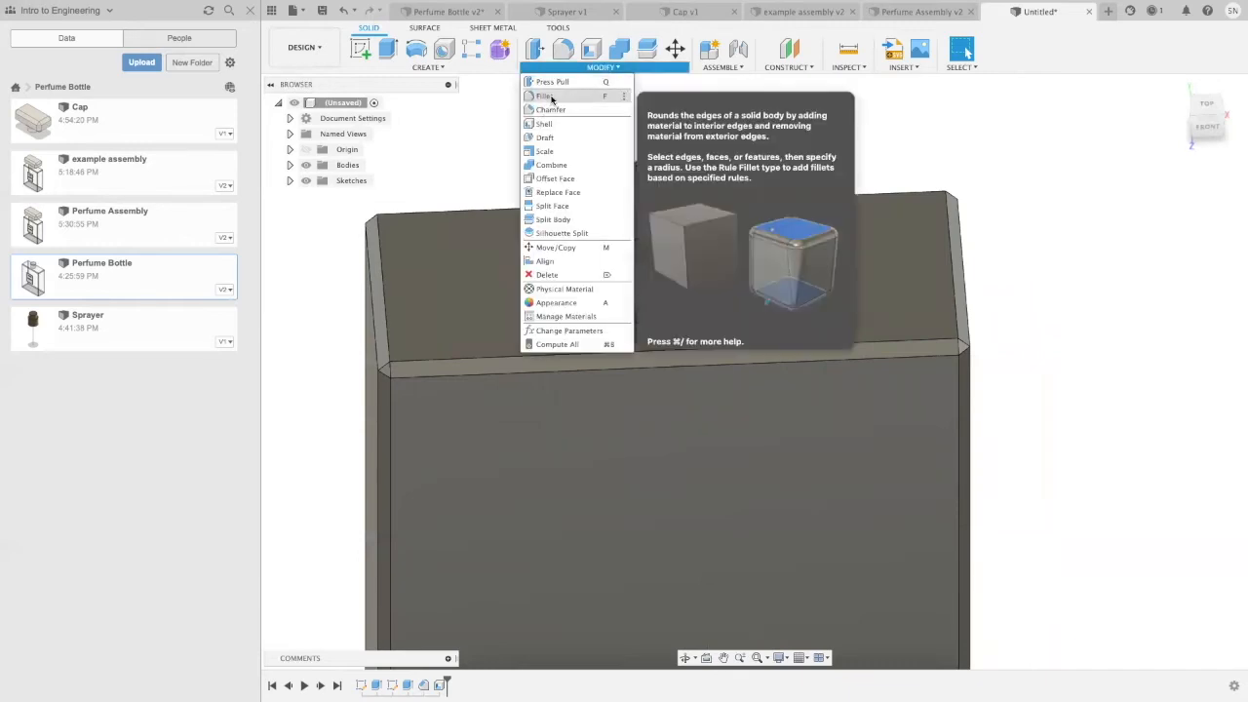
left_click(546, 96)
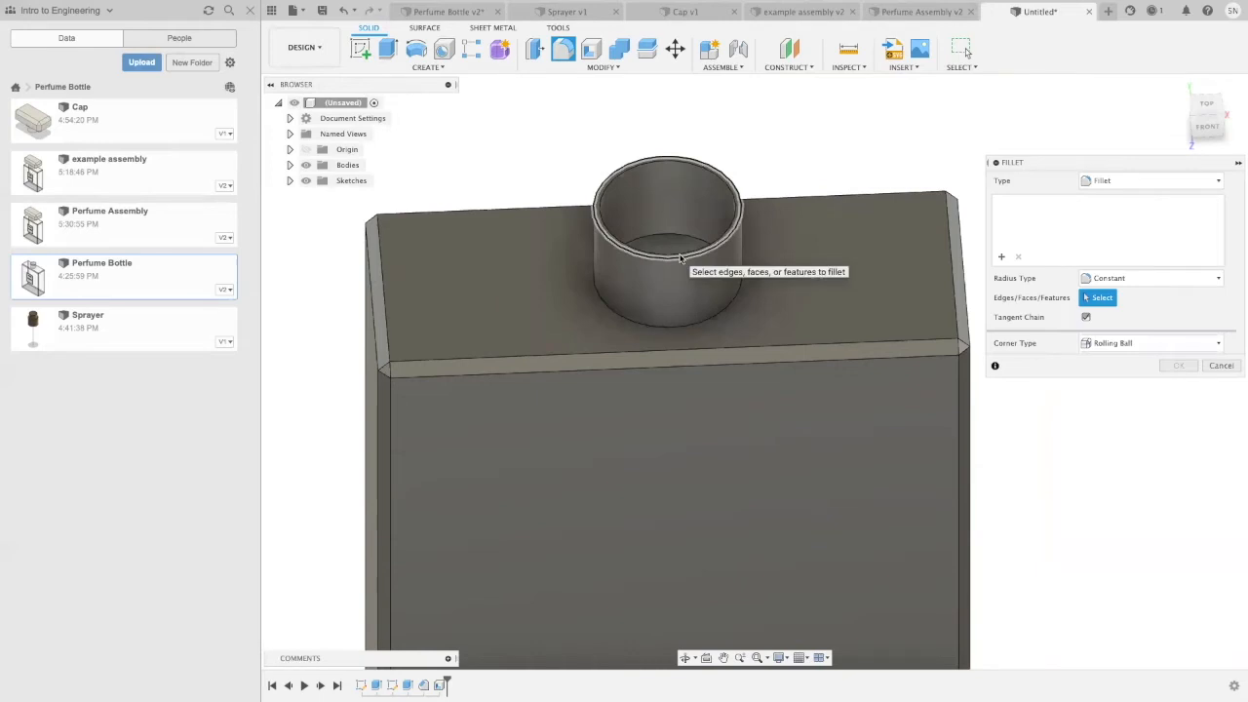
left_click(681, 258)
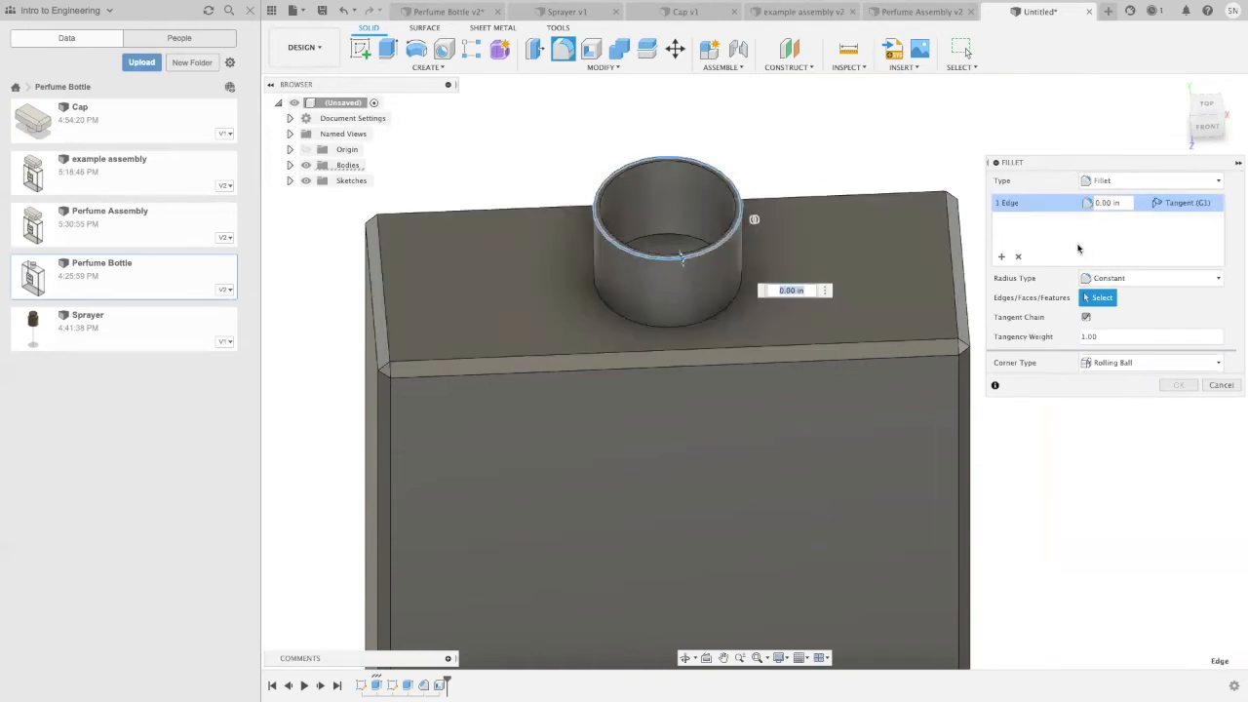
key("BackSpace")
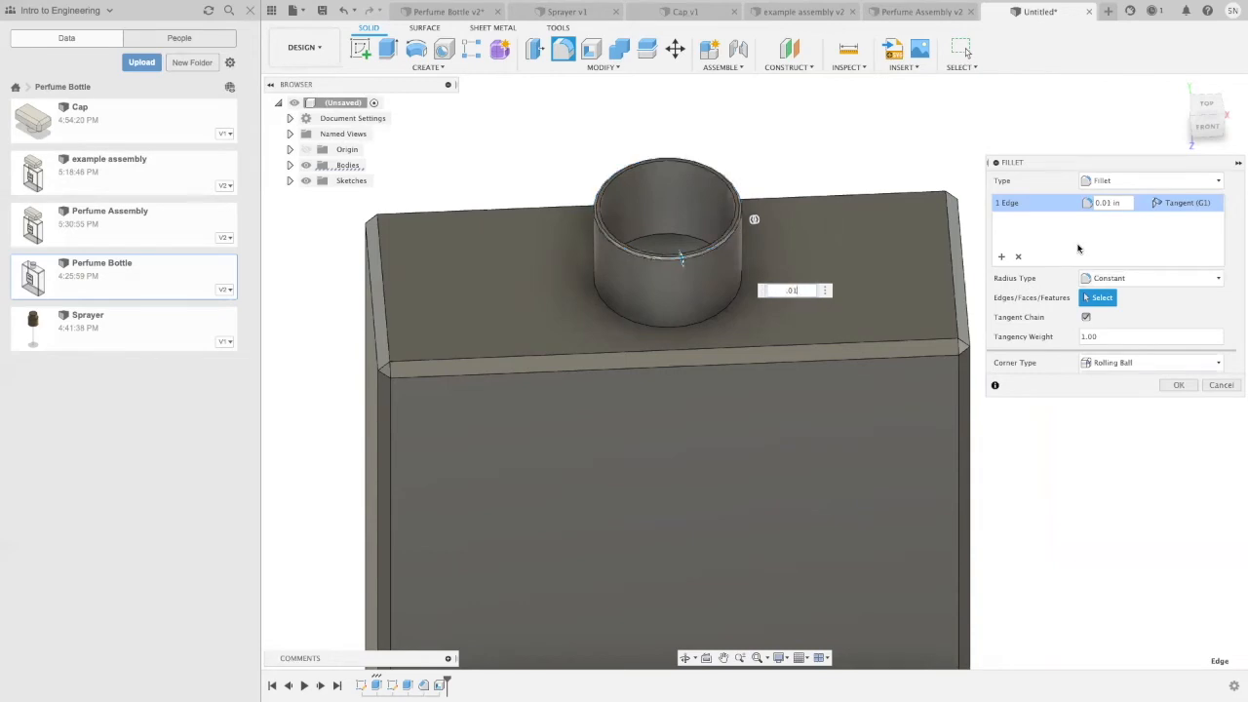
key("Return")
scroll(1079, 229, "down", 3)
middle_click_drag(1089, 351, 1066, 329, "shift")
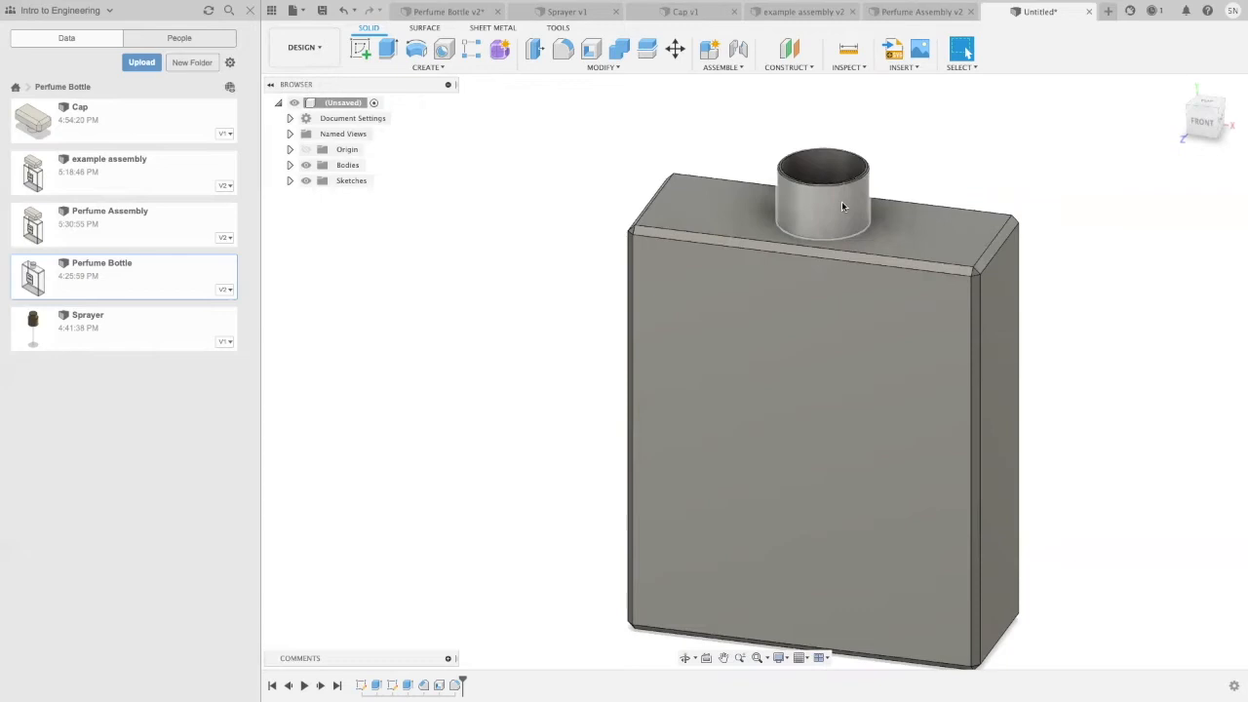
Step: Apply a full-length right-hand ANSI Unified 5/8-11 UNC thread to the outer face of the bottle's neck
left_click(441, 68)
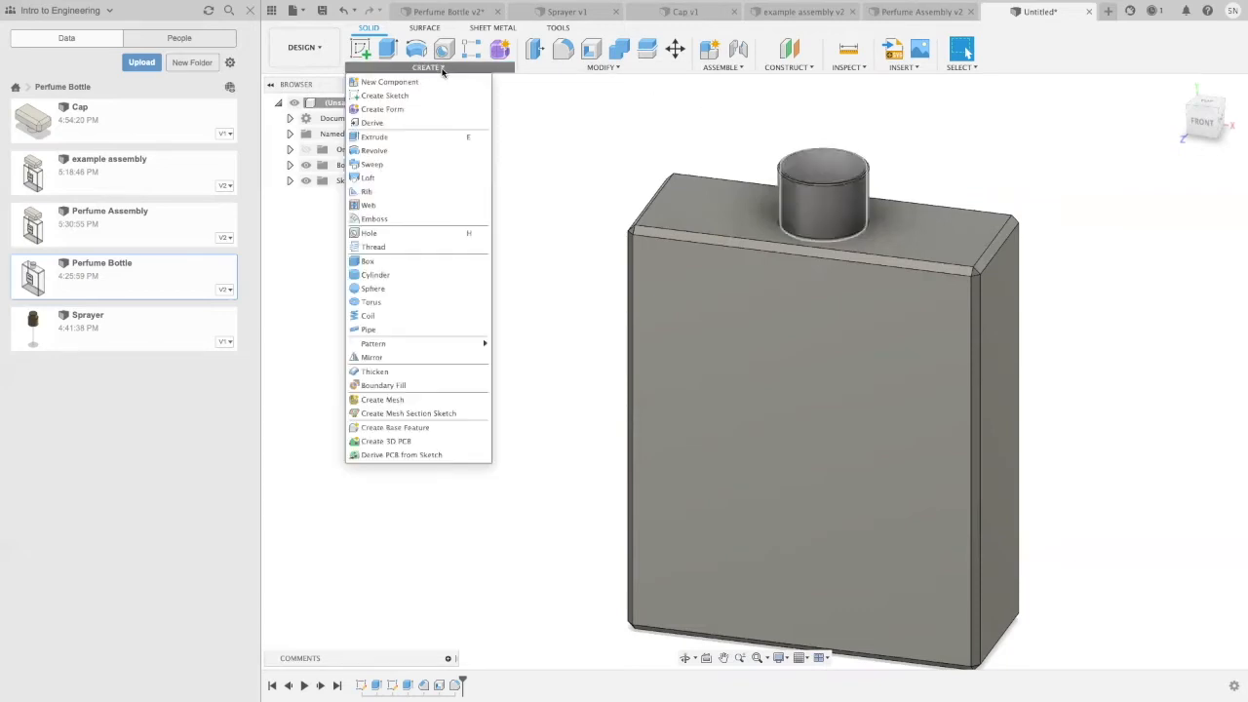
left_click(374, 247)
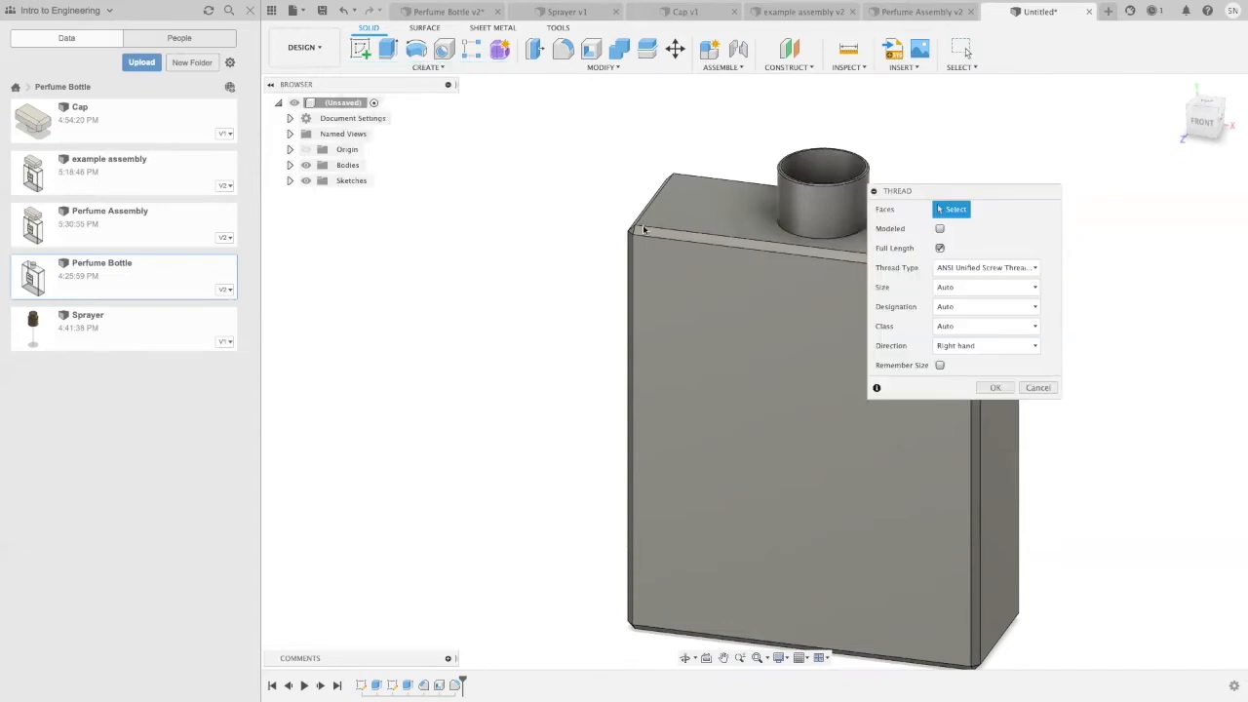
left_click(801, 207)
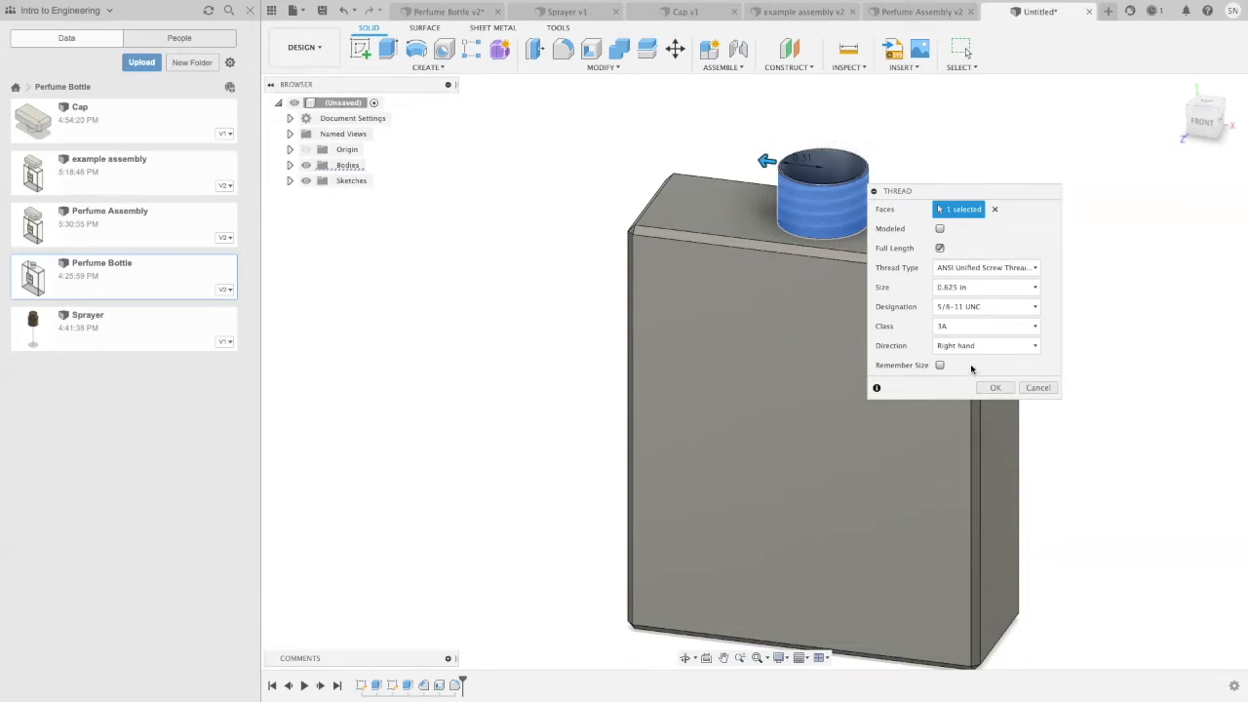
left_click(991, 393)
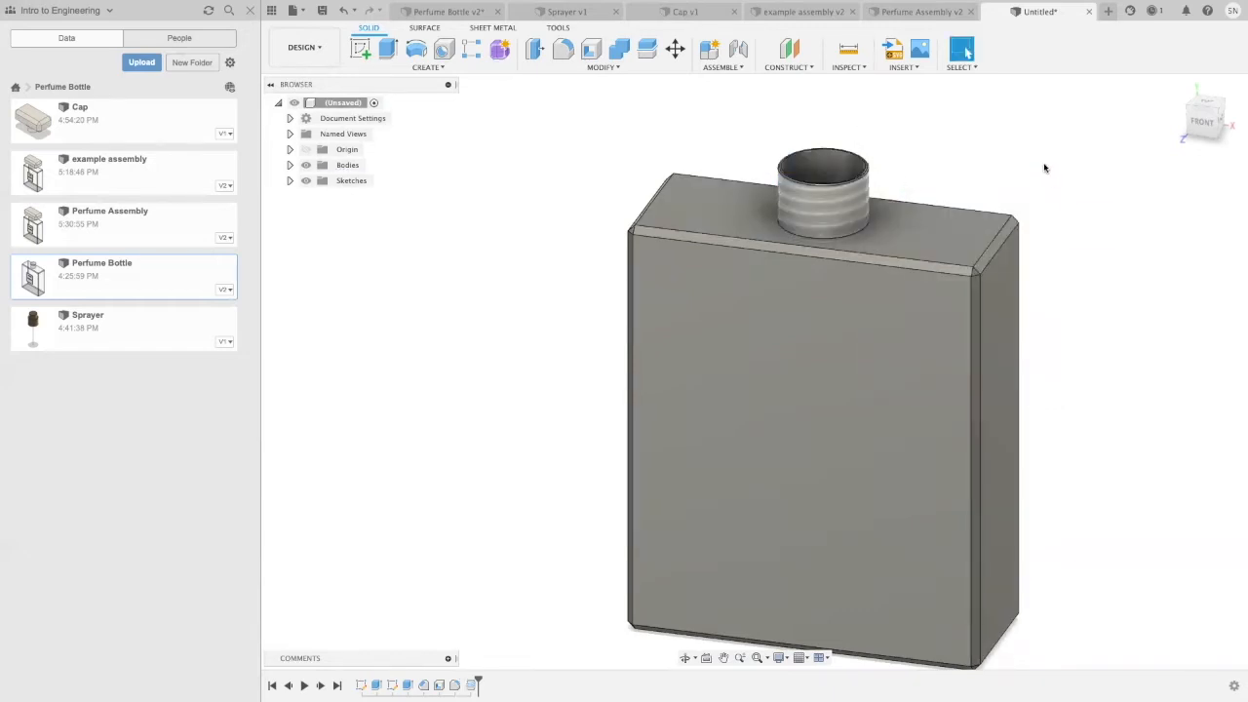
scroll(1043, 167, "down", 4)
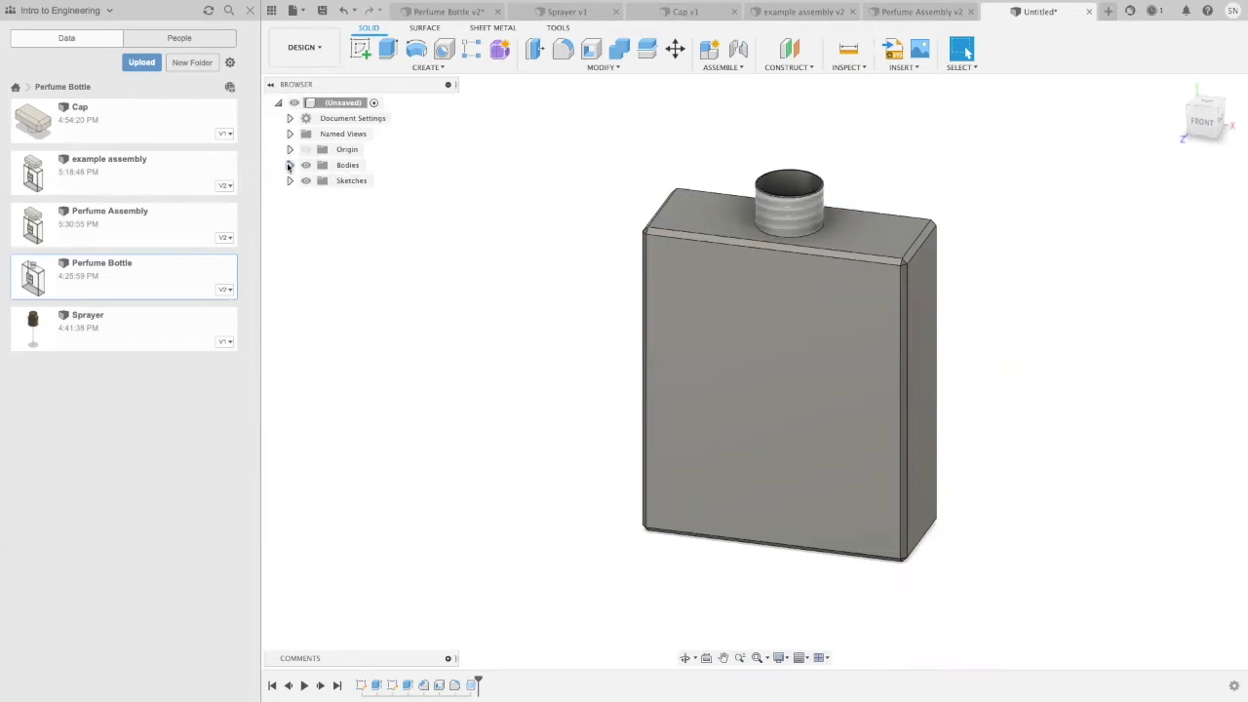
Step: Assign the Glass physical material from the Fusion 360 Material Library to the bottle body
left_click(288, 165)
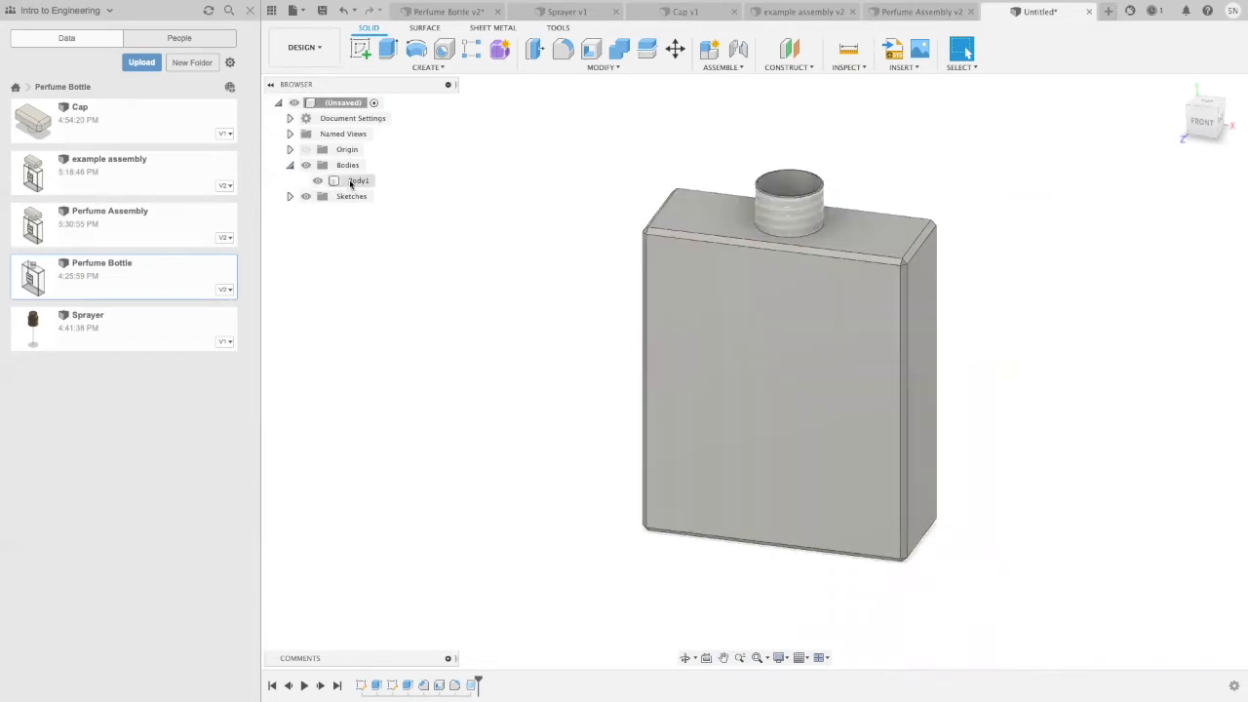
left_click(358, 182)
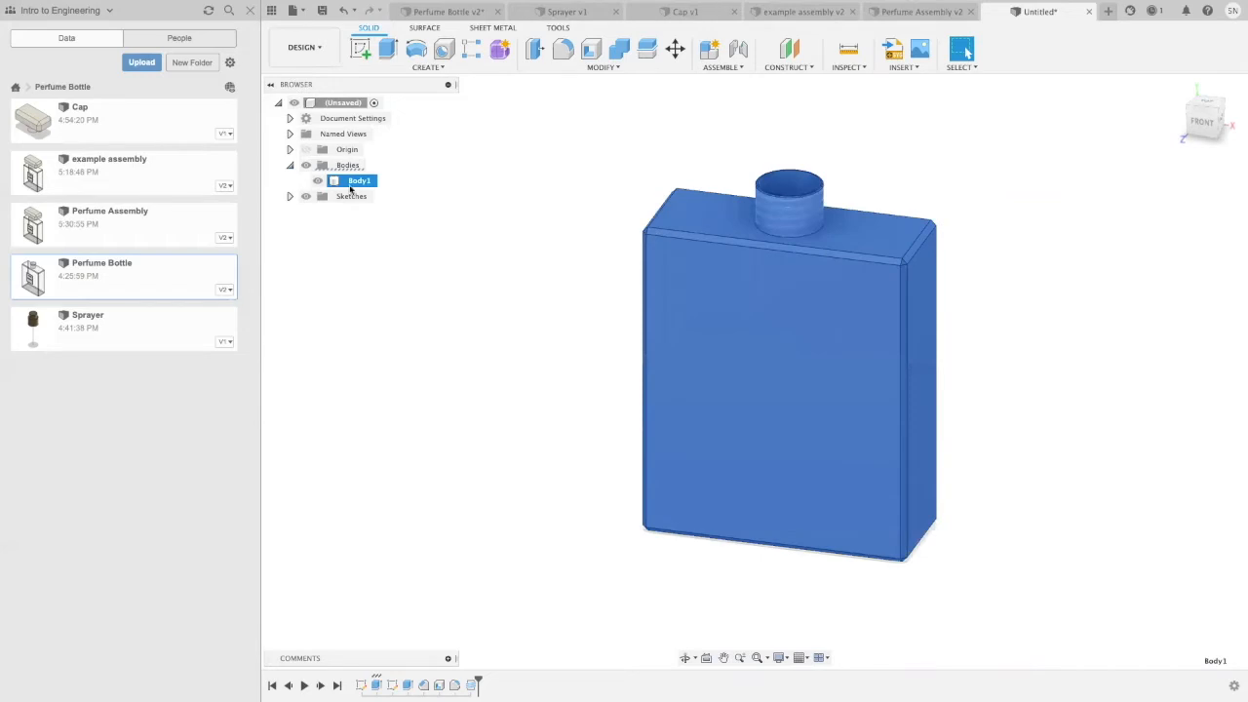
right_click(351, 185)
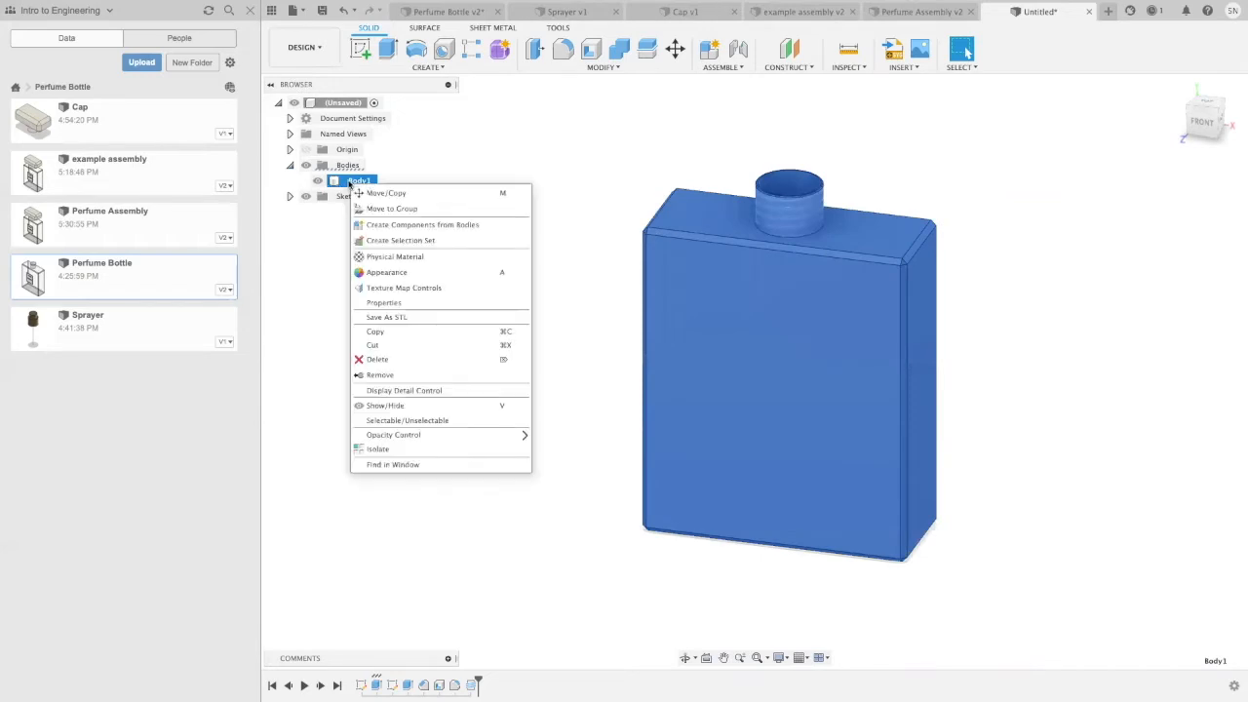
left_click(416, 257)
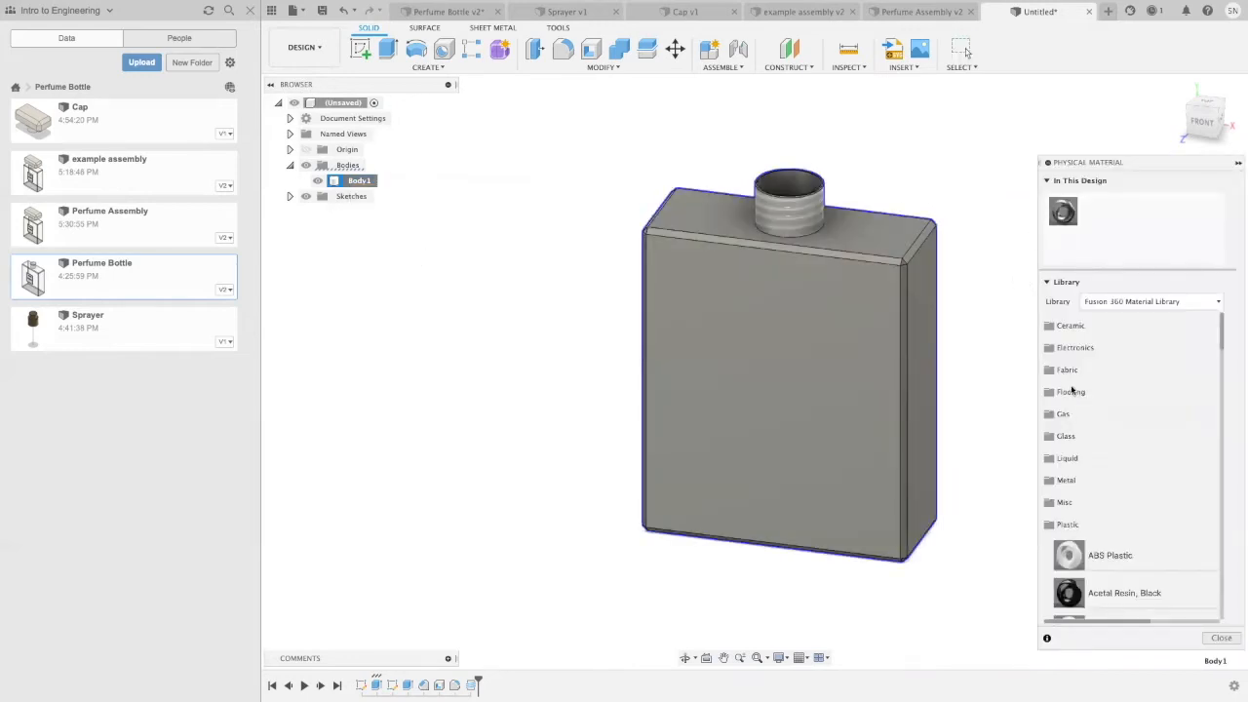
scroll(1102, 455, "down", 3)
scroll(1102, 455, "up", 3)
left_click(1060, 526)
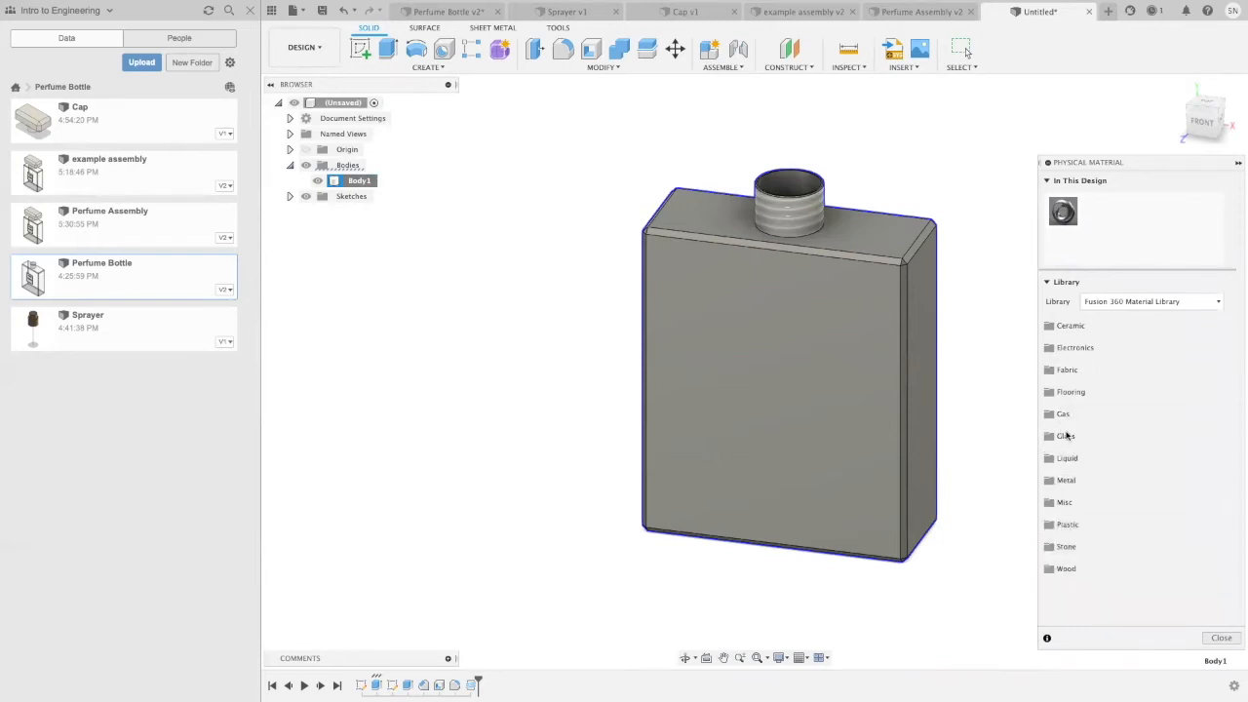
left_click(1066, 437)
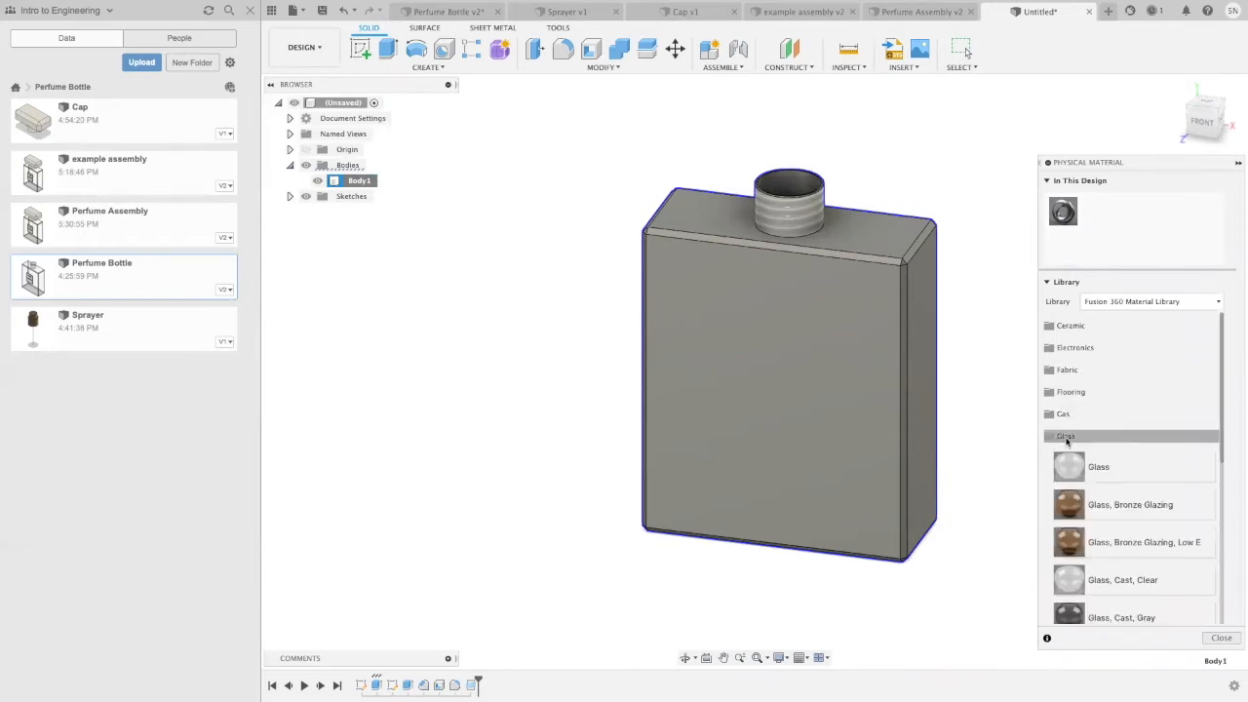
left_click_drag(1127, 472, 793, 337)
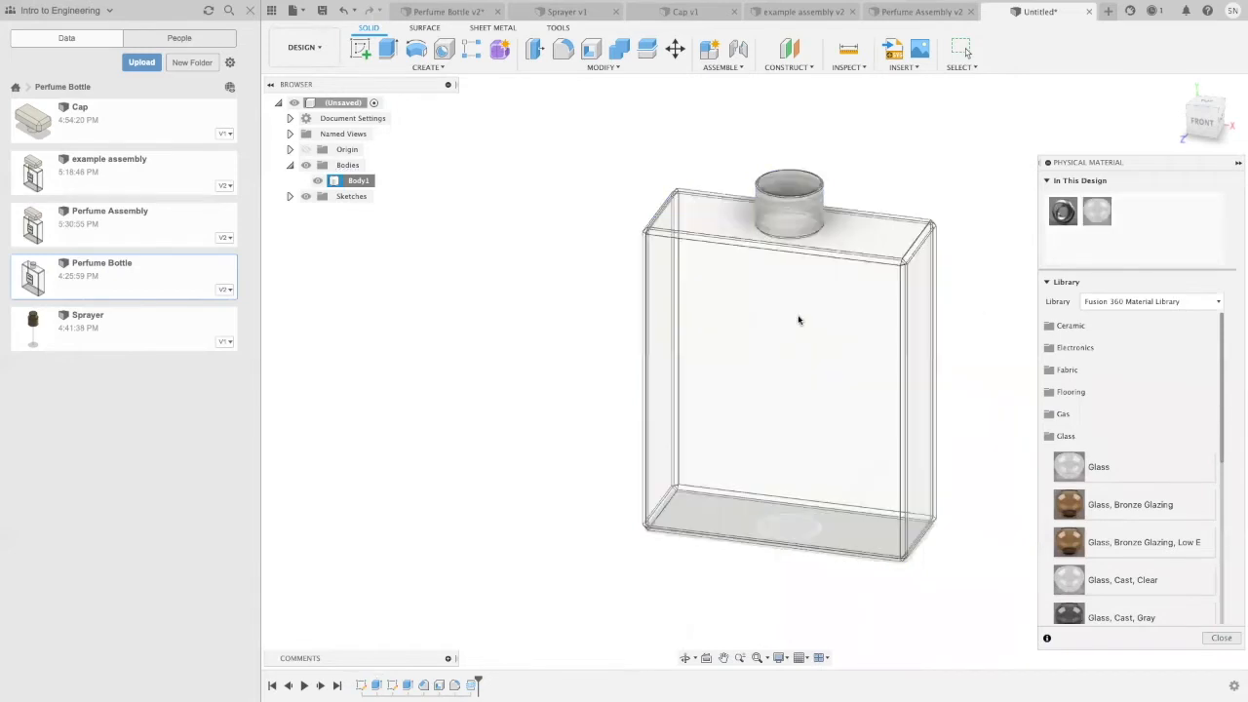
scroll(936, 153, "up", 2)
middle_click_drag(936, 154, 868, 168)
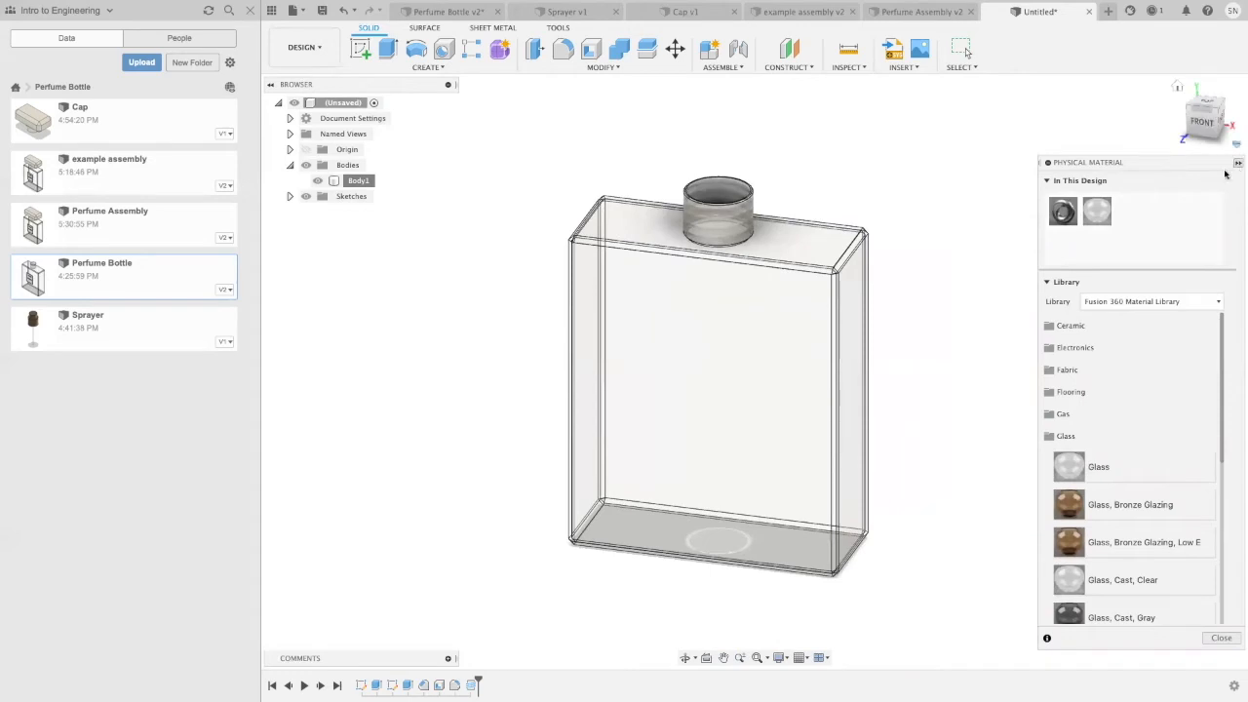
left_click(1222, 637)
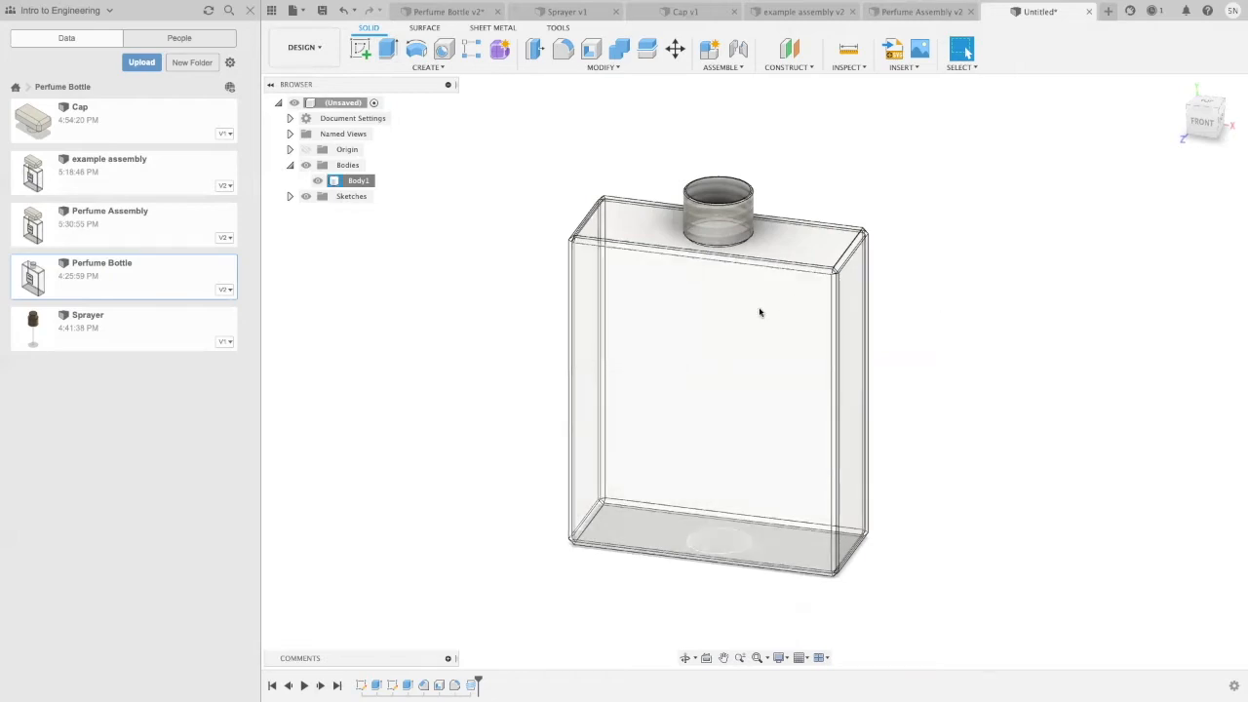
Step: Start a new sketch on the bottle's large front face
left_click(359, 48)
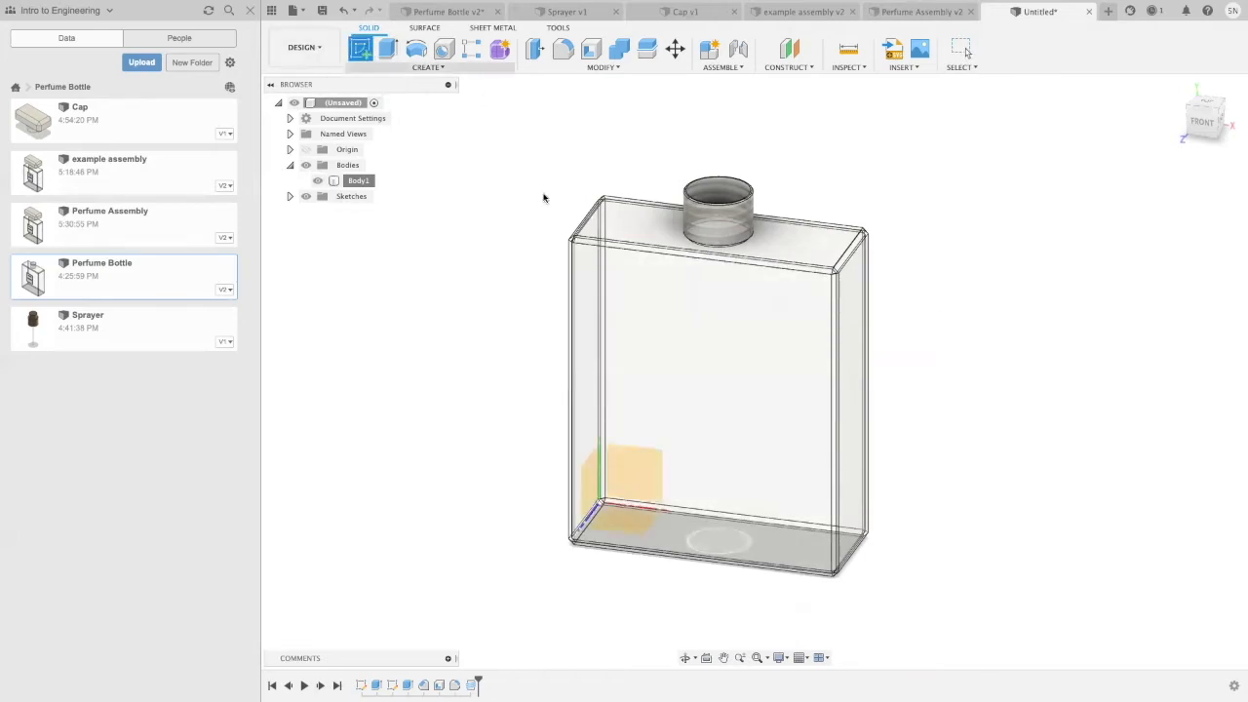
left_click(711, 405)
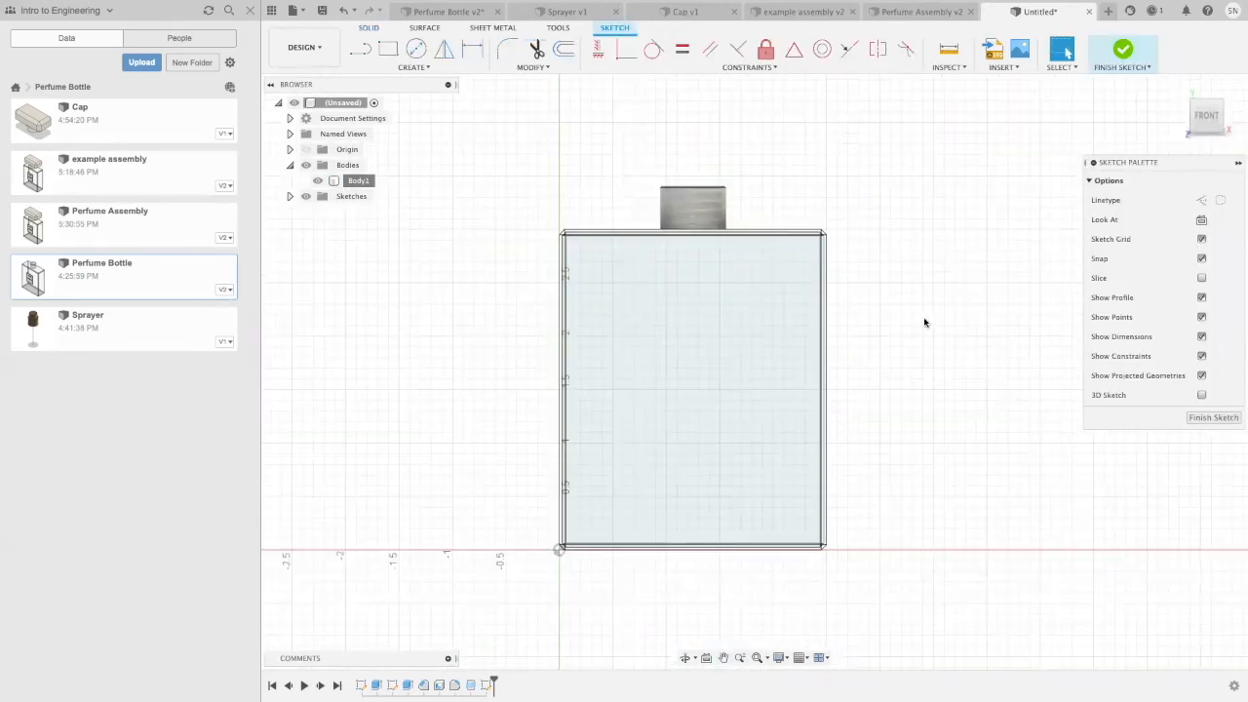
left_click(389, 50)
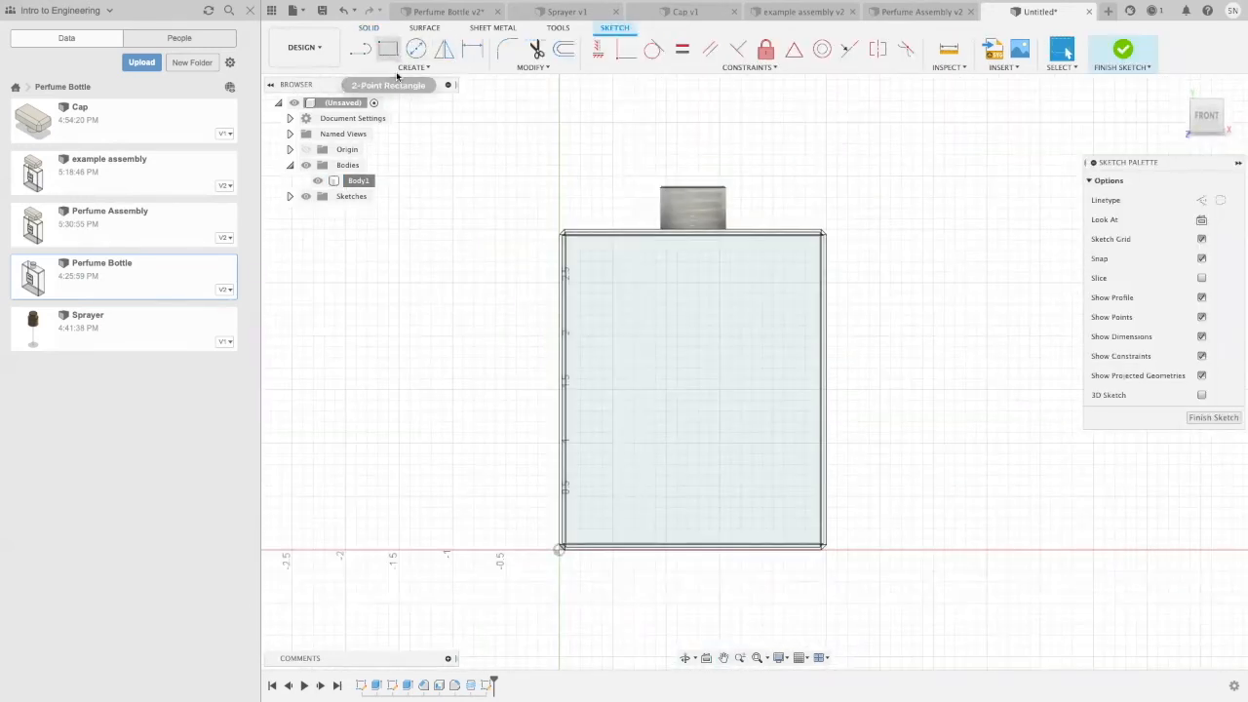
left_click(643, 304)
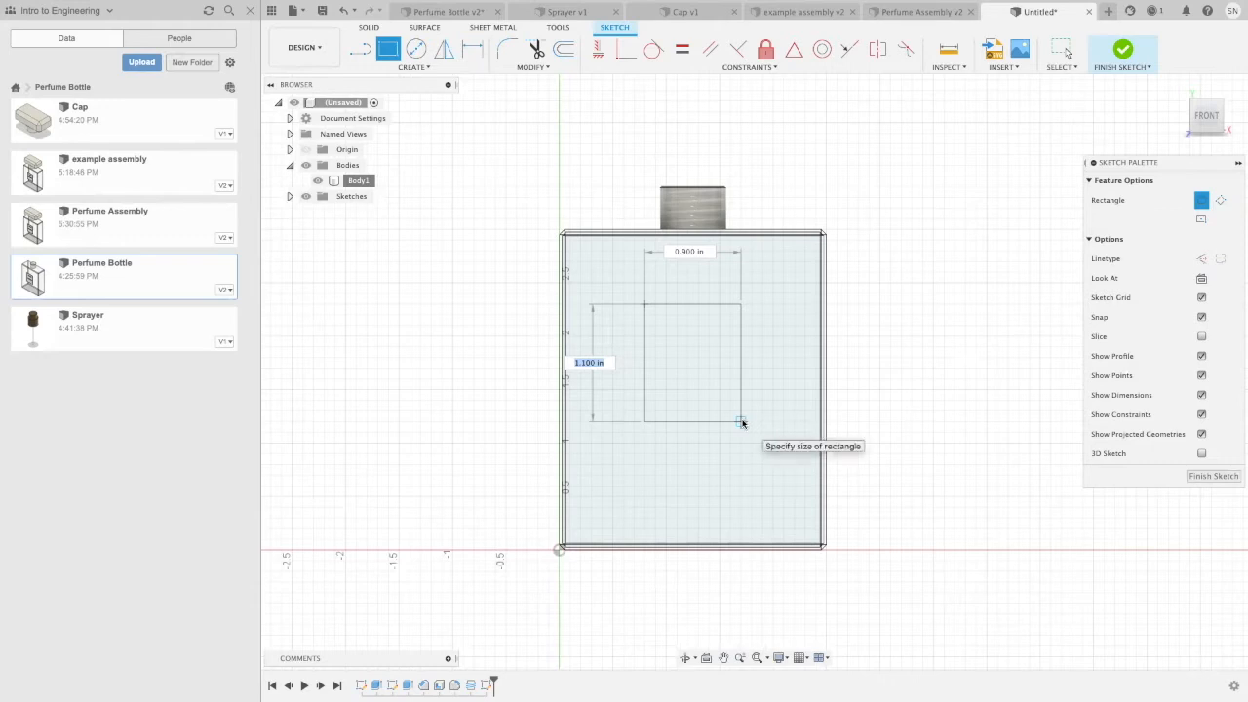
key("Escape")
Step: Draw a two-point rectangle about 1.1 in wide and 1.1 in tall, centred across the width of the front face
left_click(392, 51)
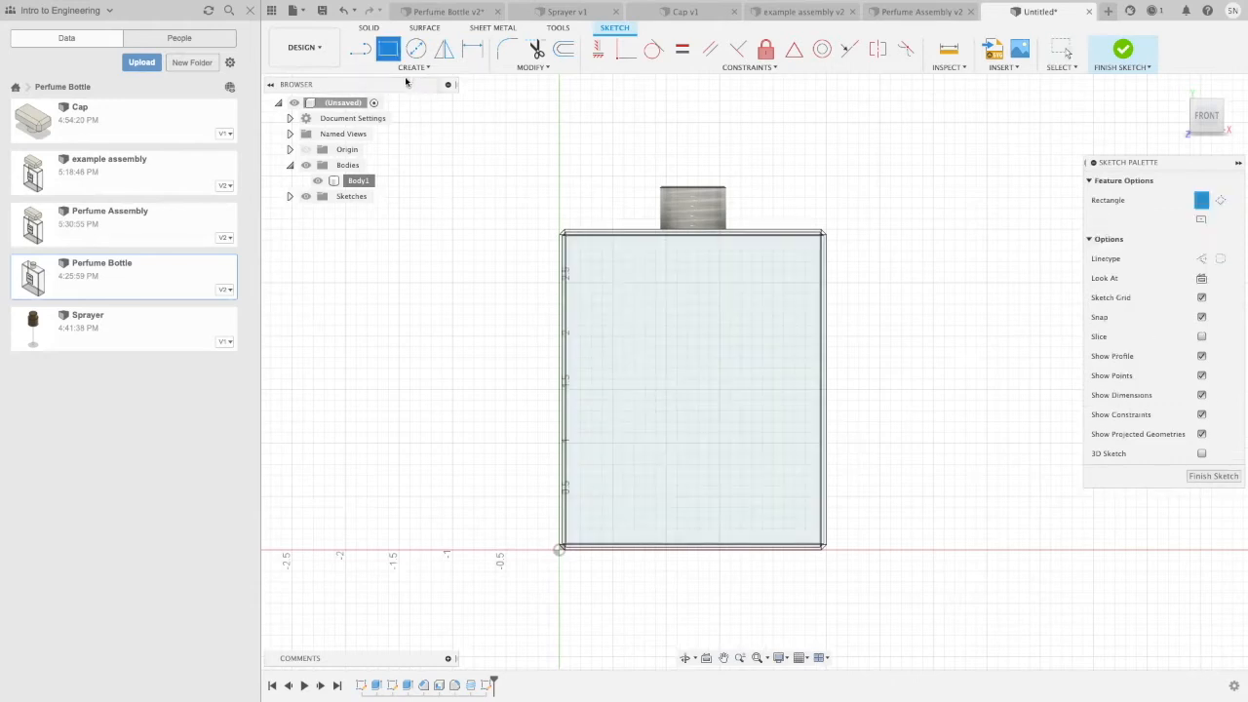
left_click(634, 315)
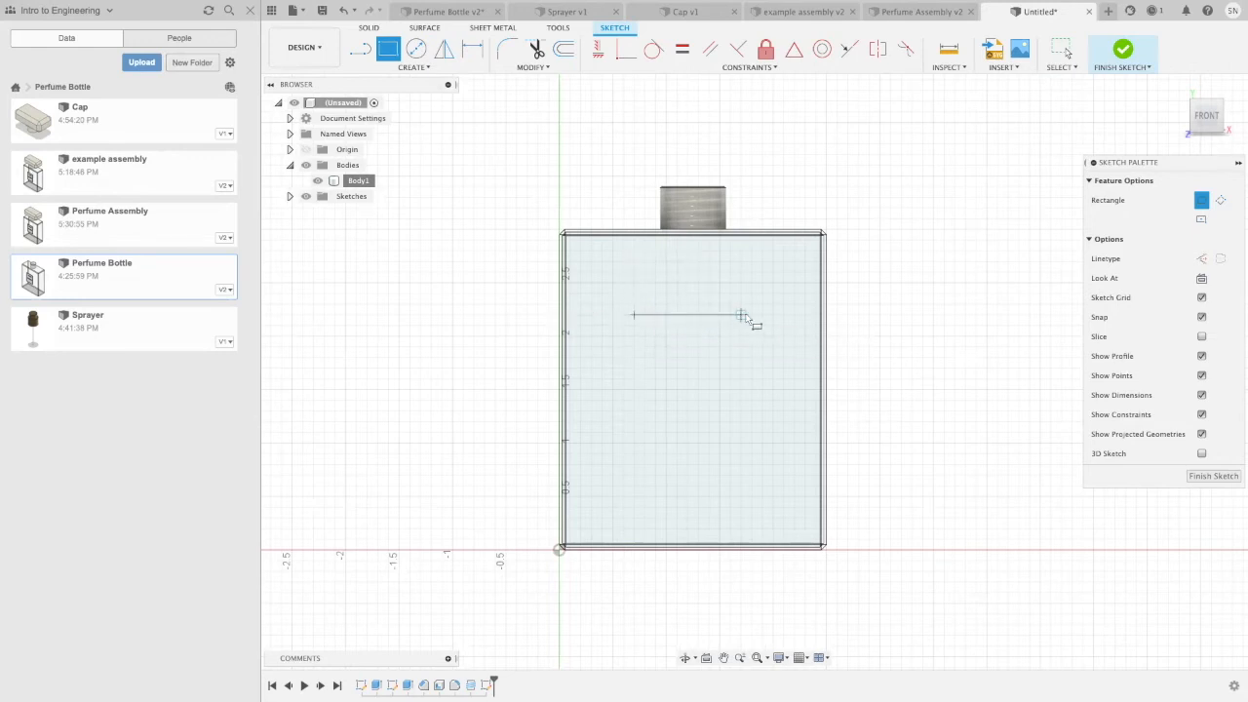
left_click(750, 432)
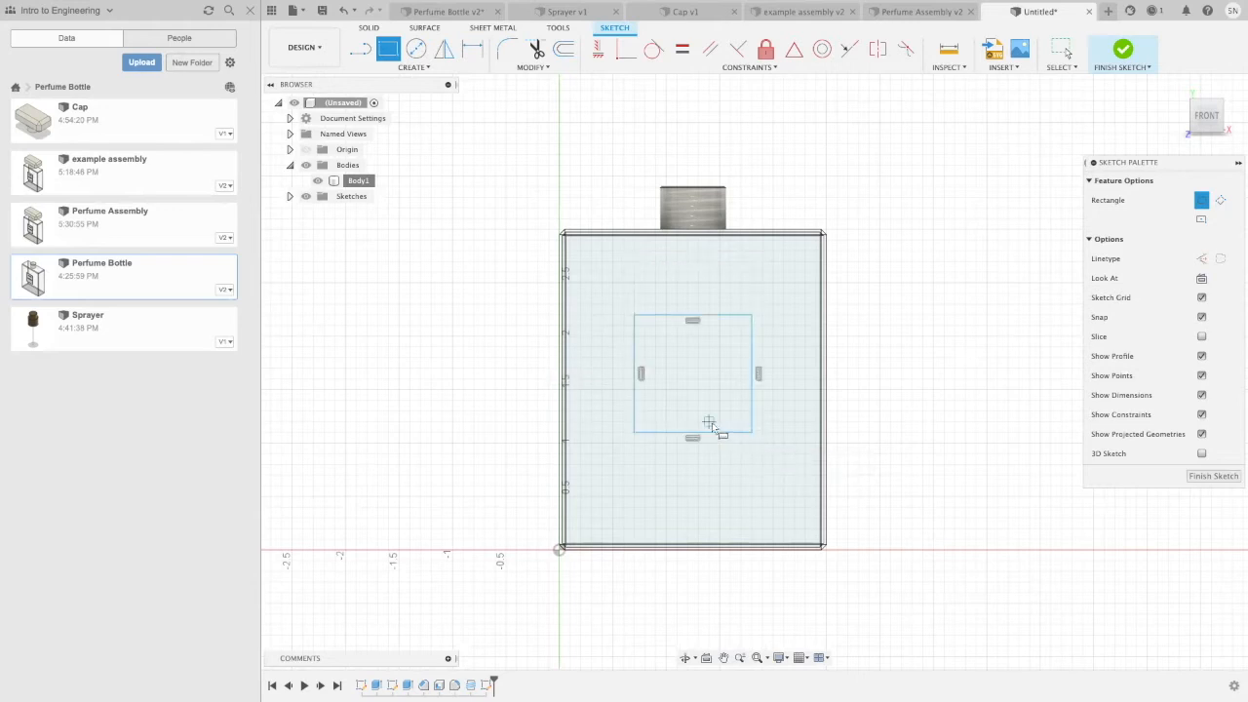
key("Escape")
Step: Stretch the label rectangle vertically to about 1.3 in tall and finish the sketch
left_click_drag(711, 433, 709, 444)
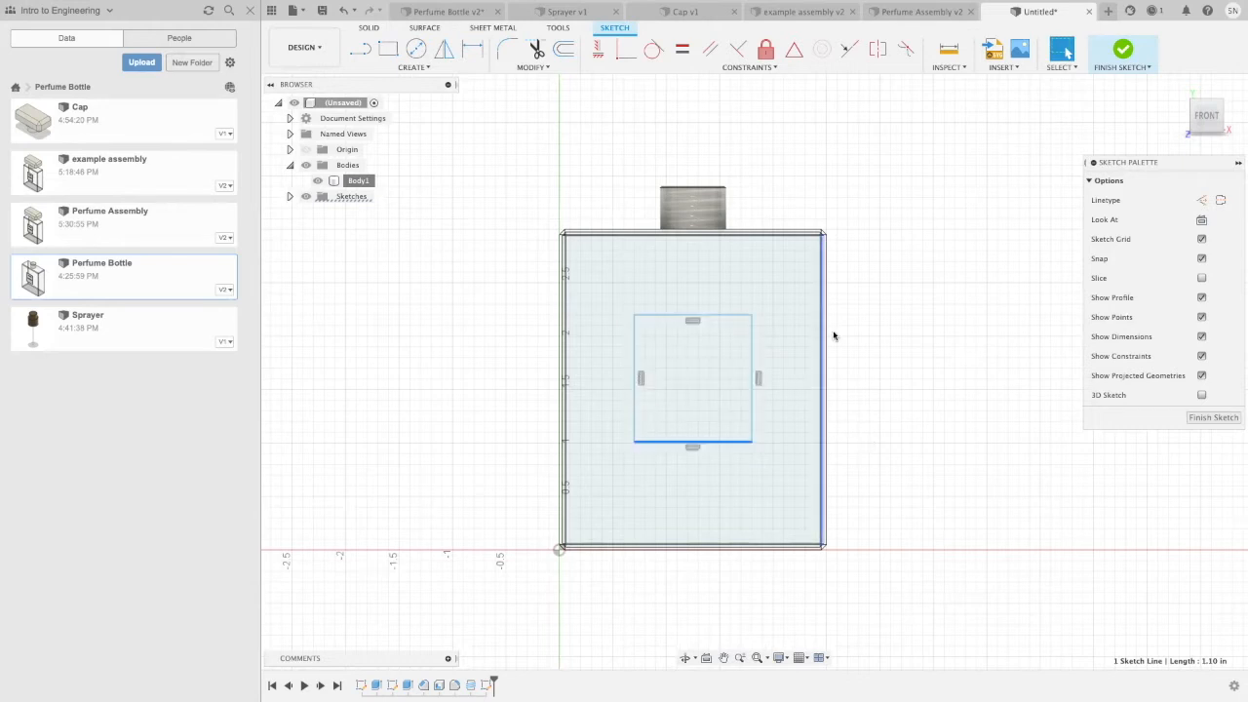
scroll(716, 399, "up", 3)
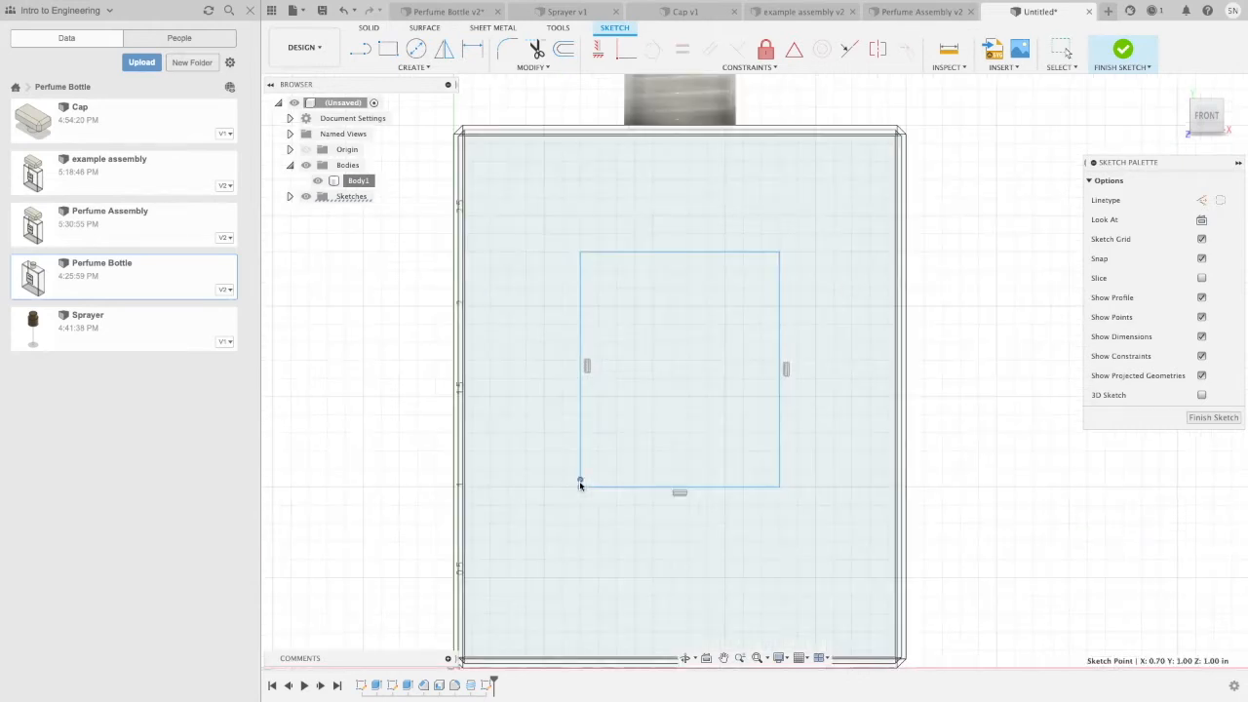
scroll(703, 356, "down", 1)
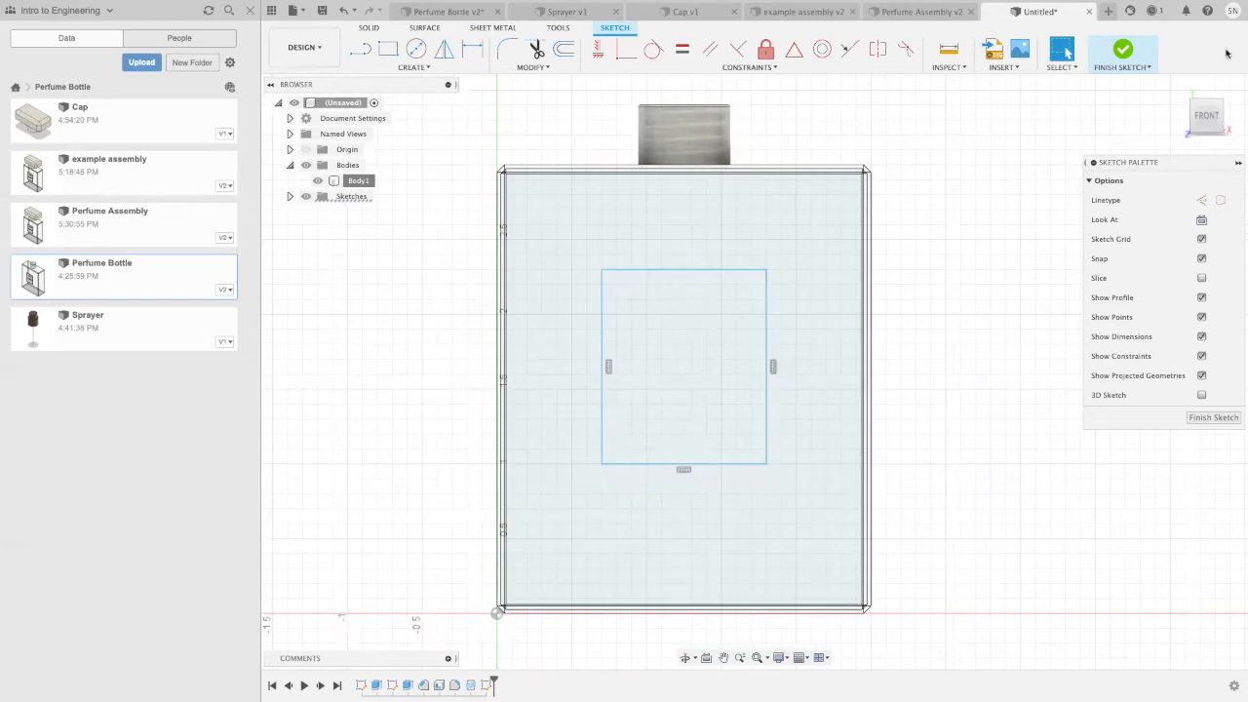
left_click(1115, 51)
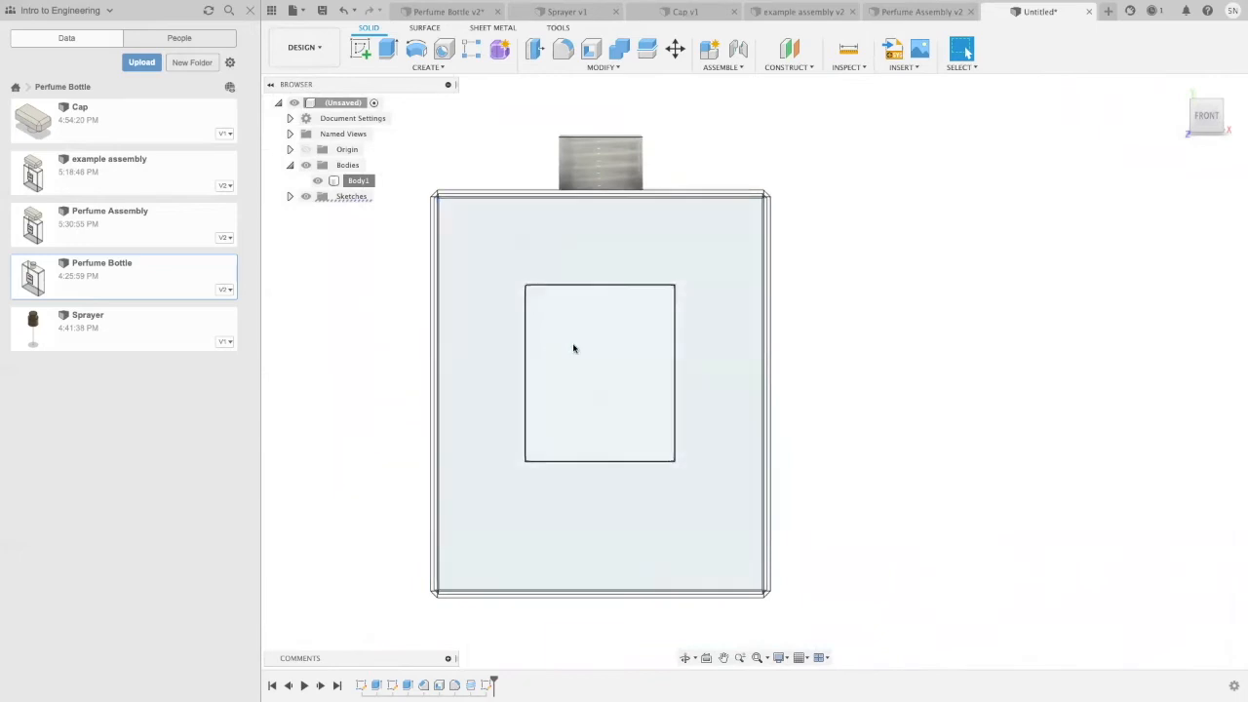
Step: Emboss the rectangle profile onto the bottle's front face as raised material with a depth of 0.015 in
left_click(572, 343)
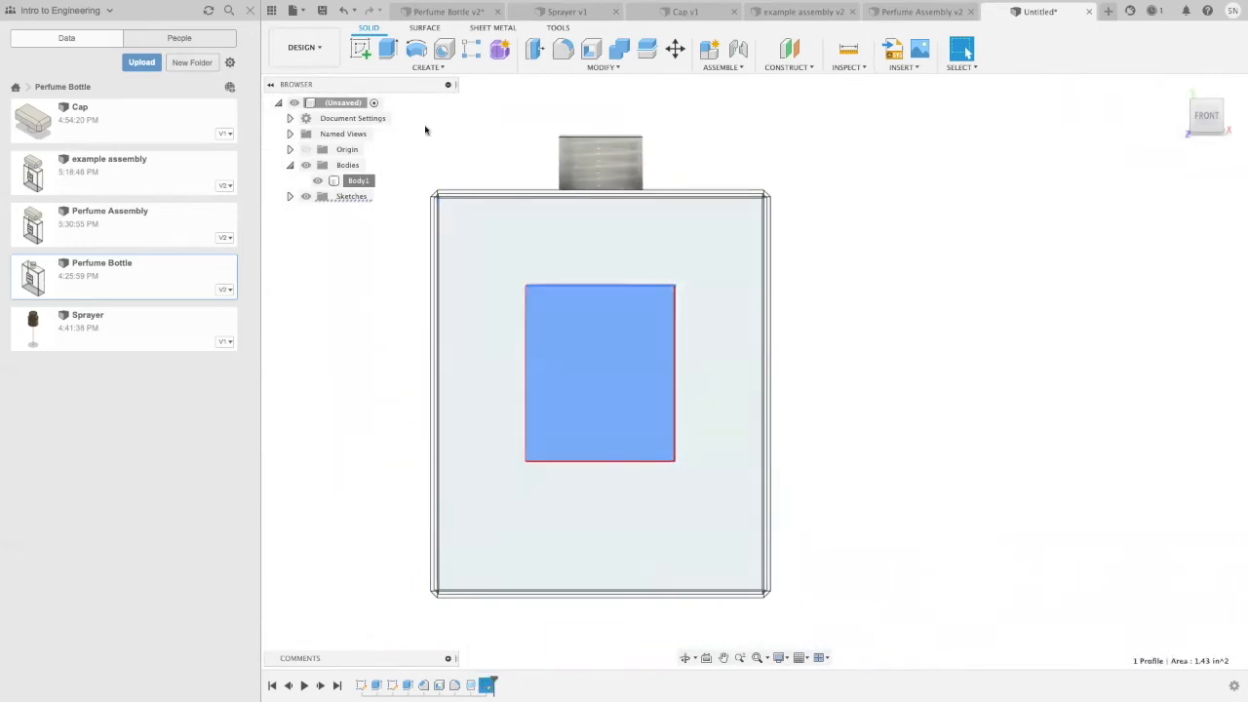
left_click(390, 68)
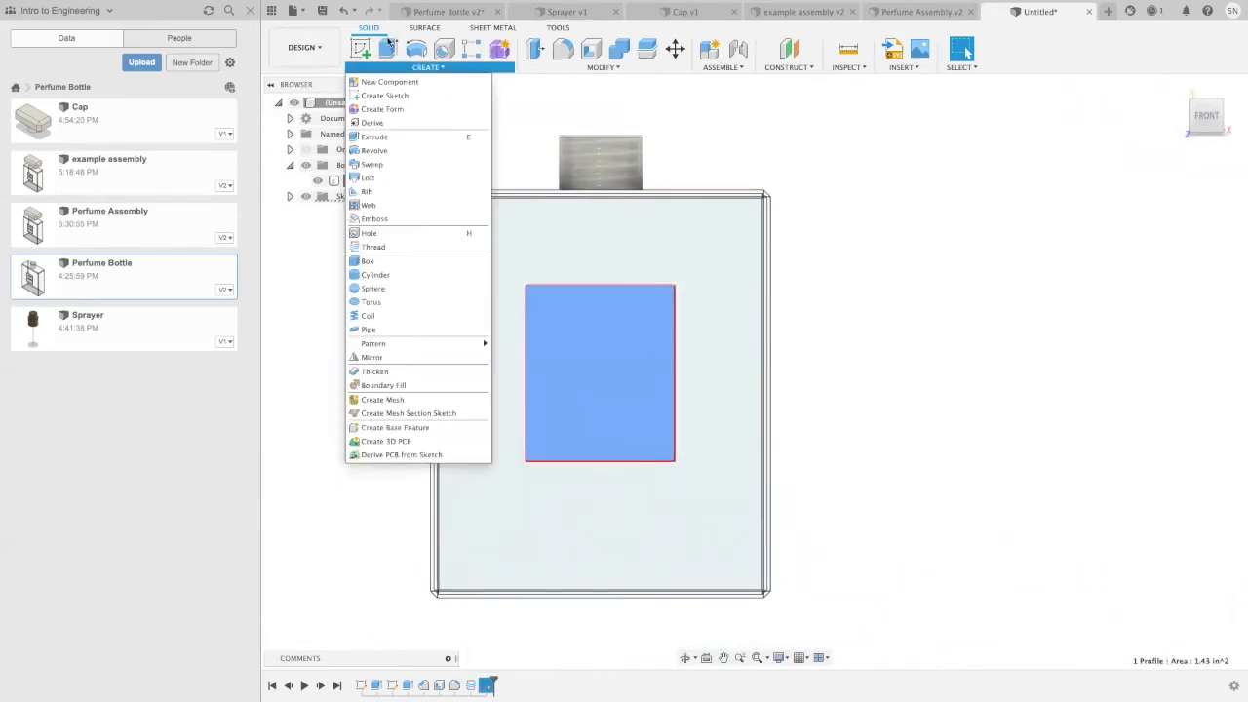
left_click(431, 220)
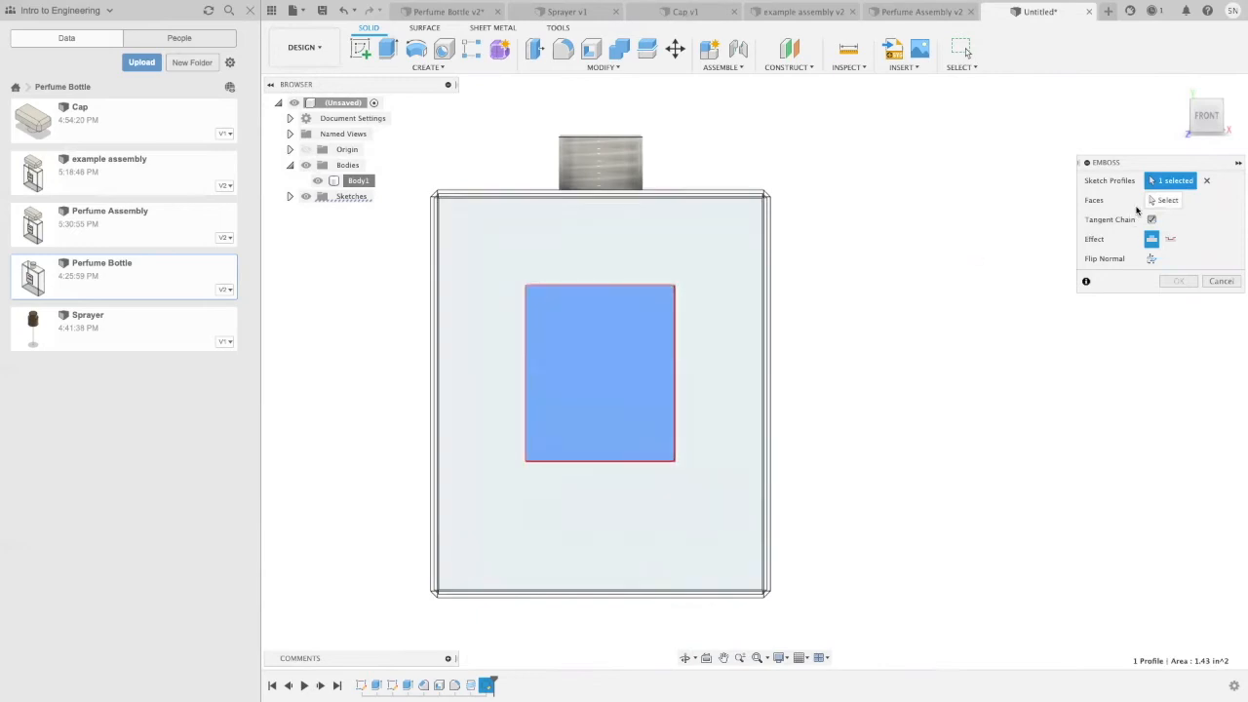
left_click(1169, 200)
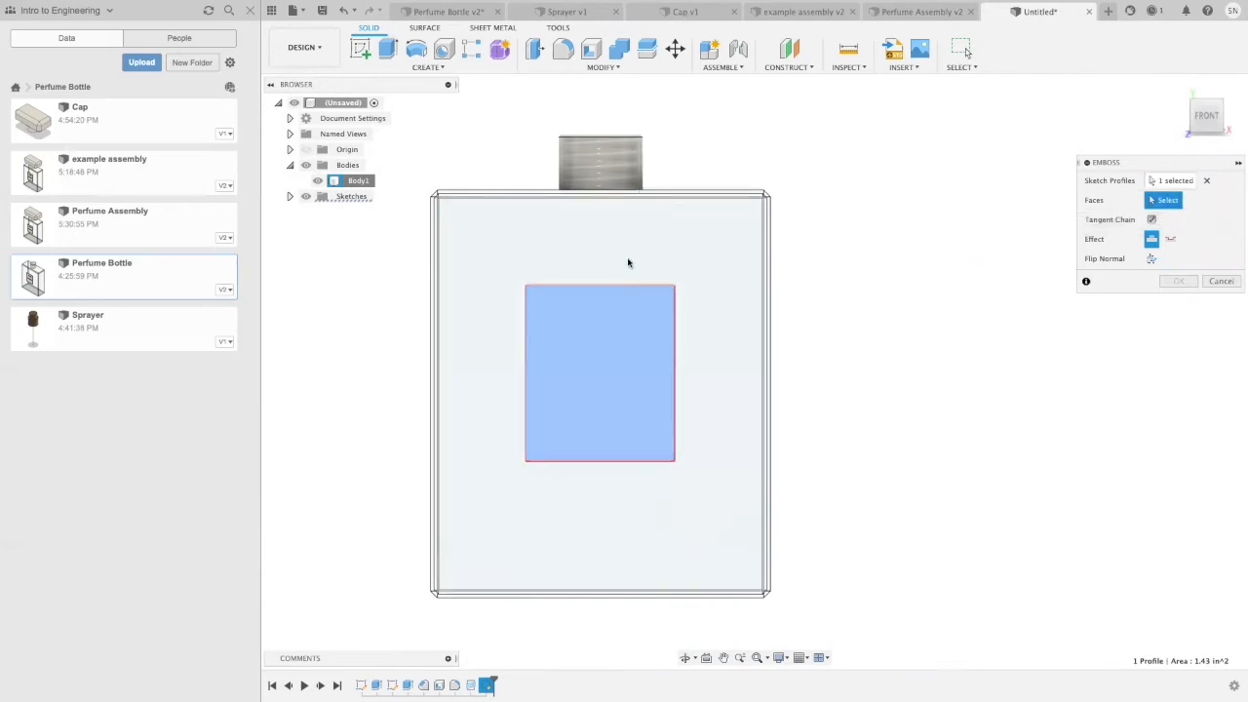
left_click(629, 263)
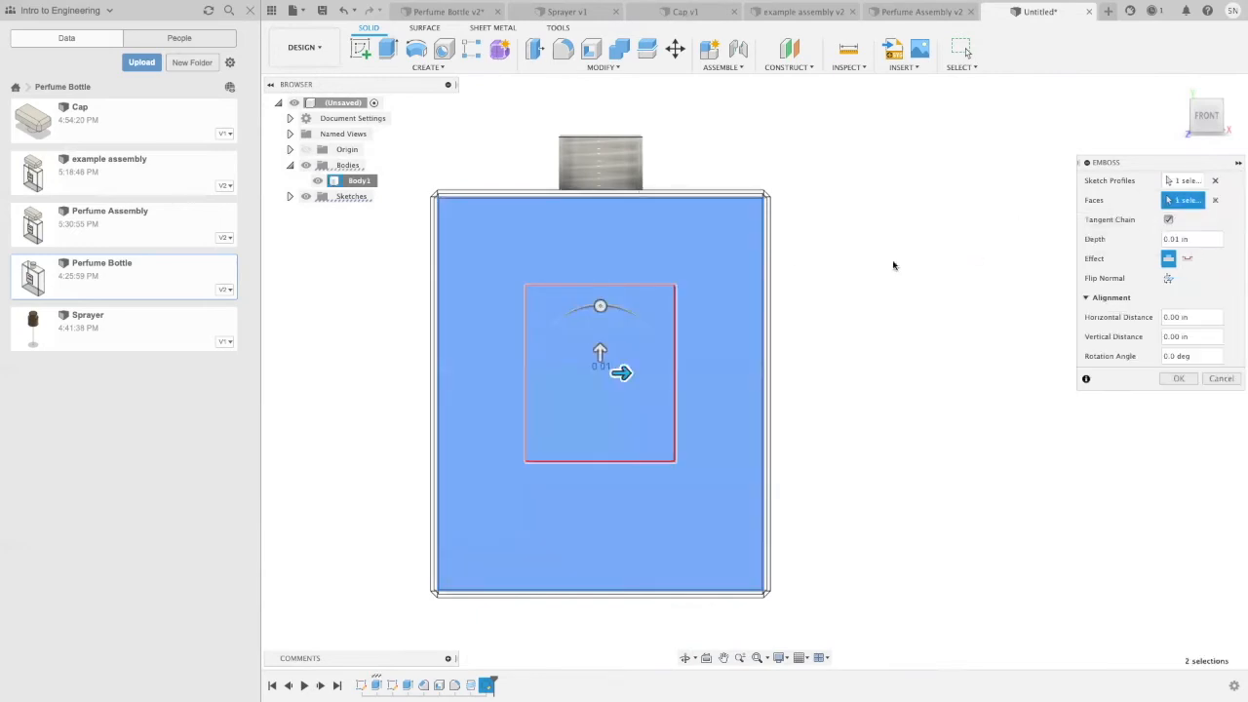
middle_click_drag(915, 286, 822, 284, "shift")
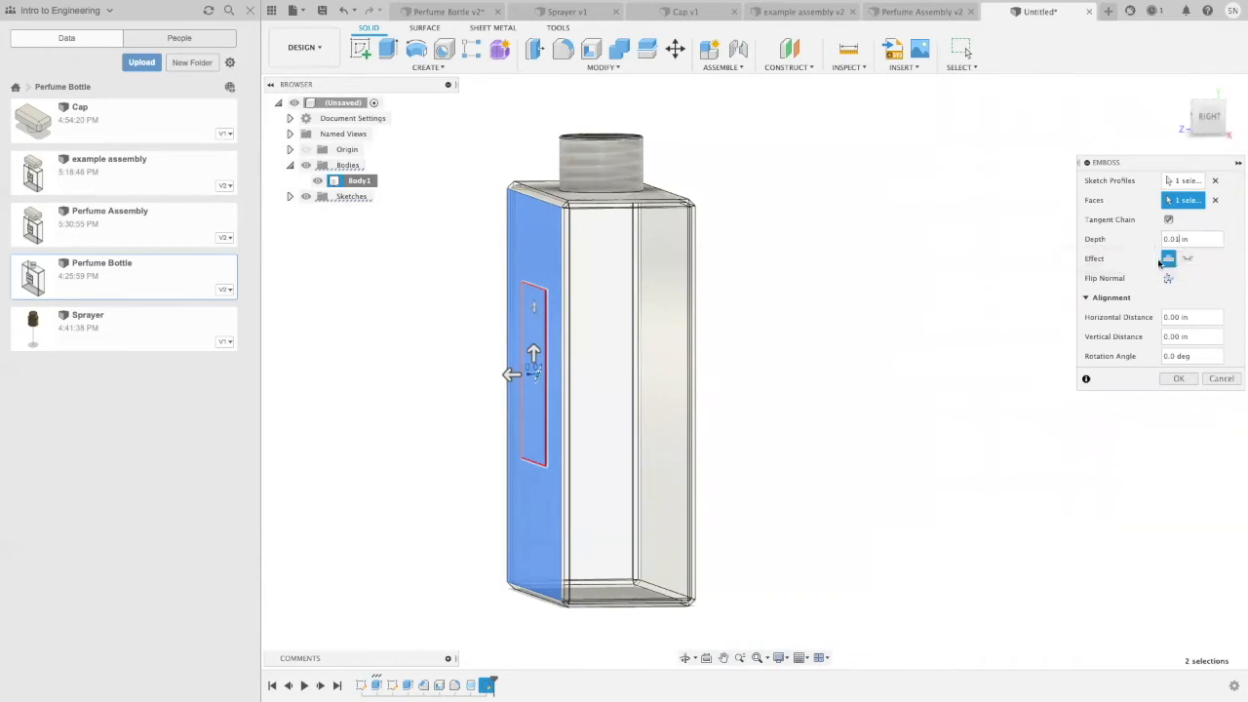
type("5")
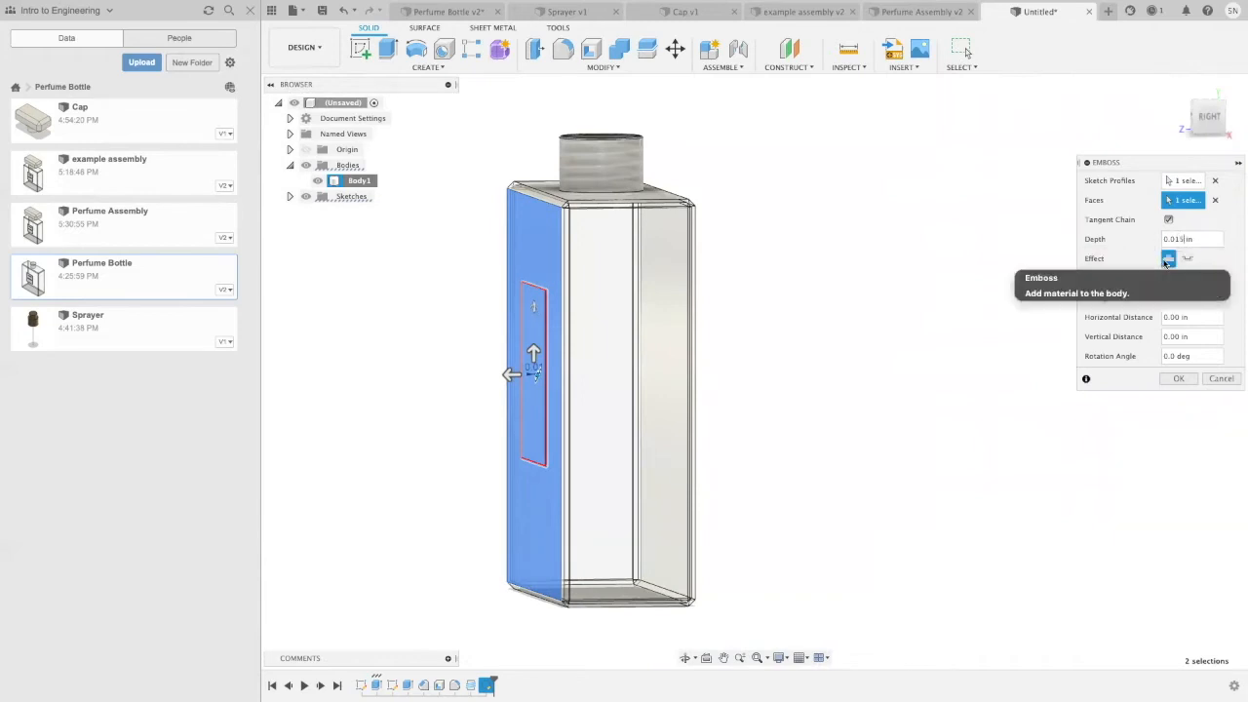
scroll(511, 353, "up", 5)
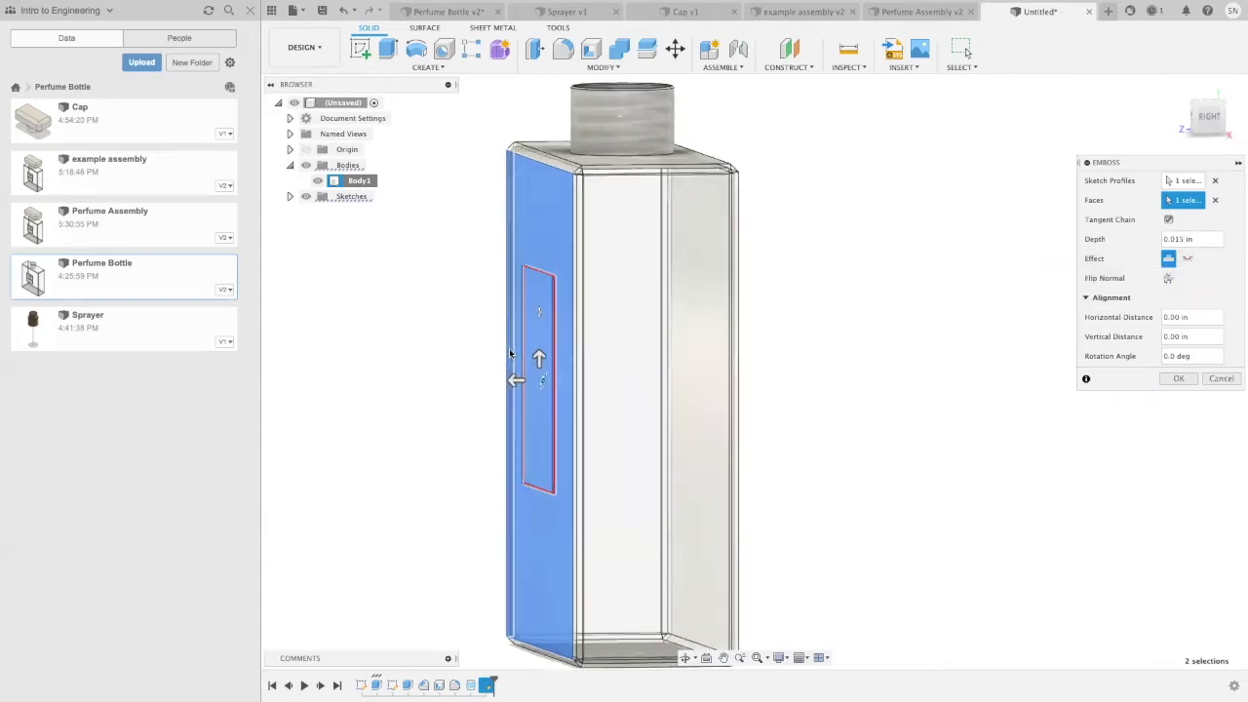
middle_click_drag(939, 242, 933, 237, "shift")
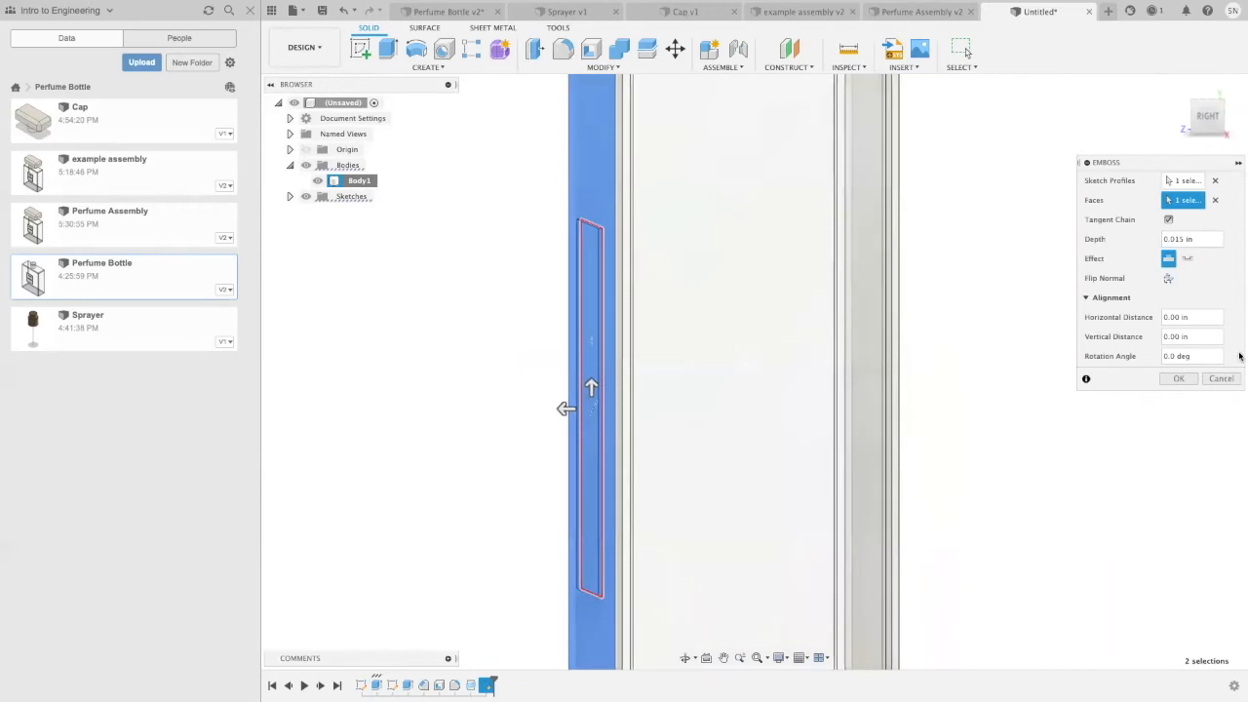
left_click(1178, 378)
middle_click_drag(1044, 337, 782, 340, "shift")
middle_click_drag(1187, 283, 1198, 285, "shift")
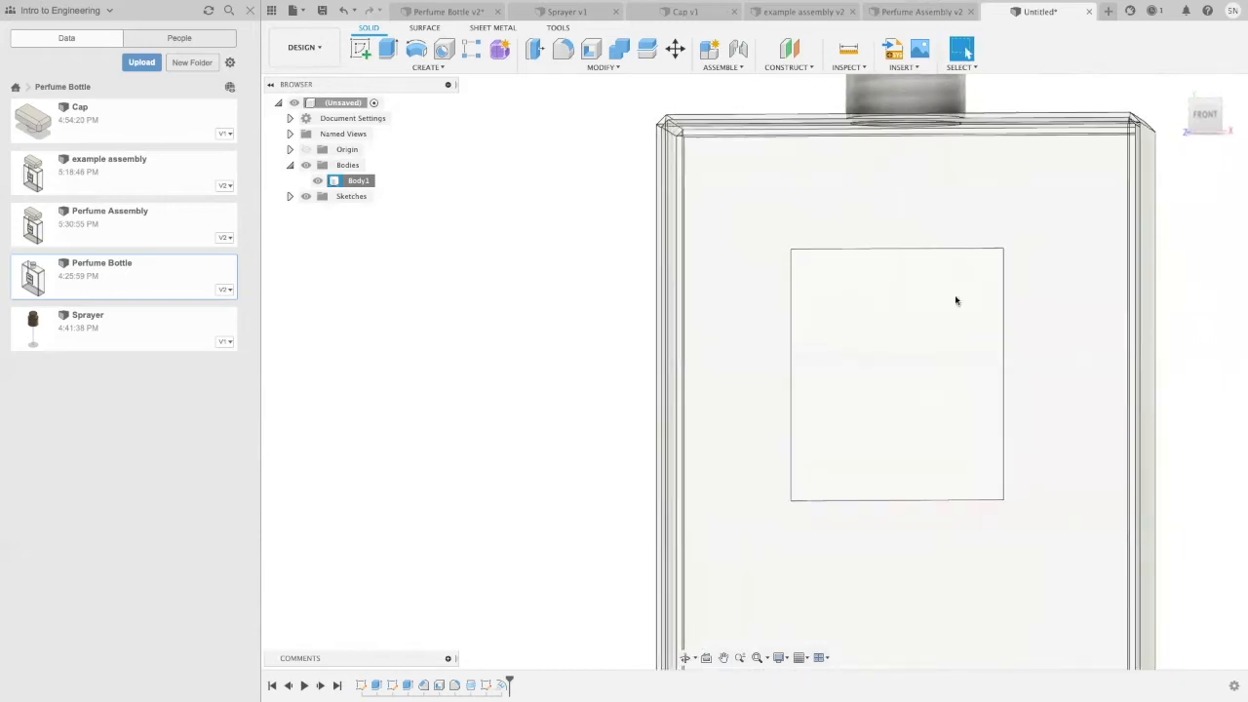
Step: Start a new sketch on the front face of the raised label rectangle
scroll(1141, 193, "down", 2)
middle_click_drag(1193, 229, 891, 245)
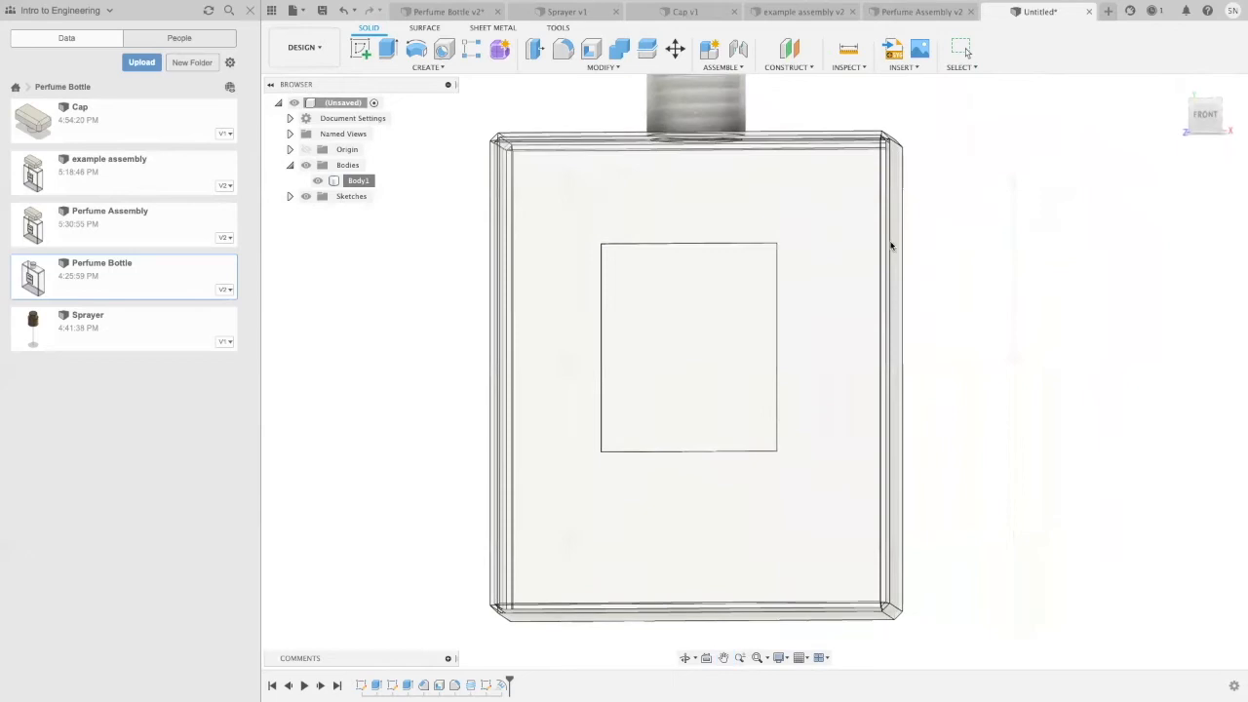
left_click(360, 49)
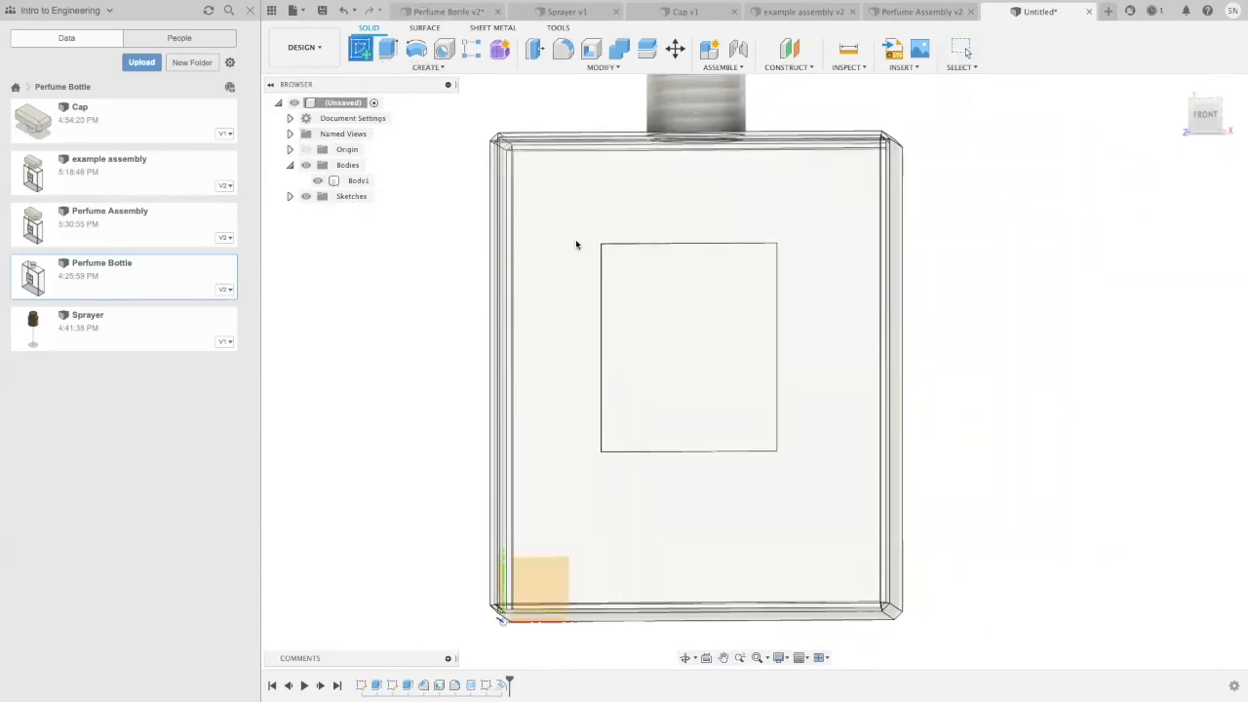
left_click(693, 359)
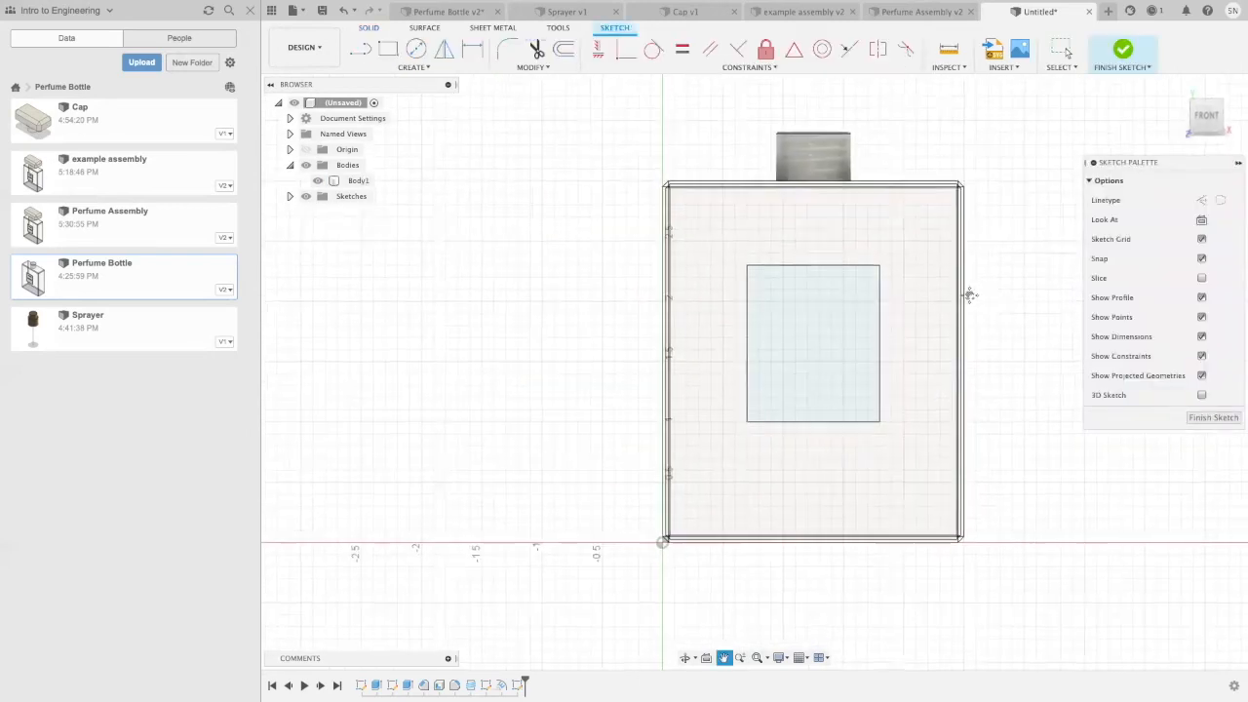
Step: Add sketch text on the label reading "COCO" and "CHANEL" on separate lines with a 0.15 in height, and finish the sketch
left_click(409, 67)
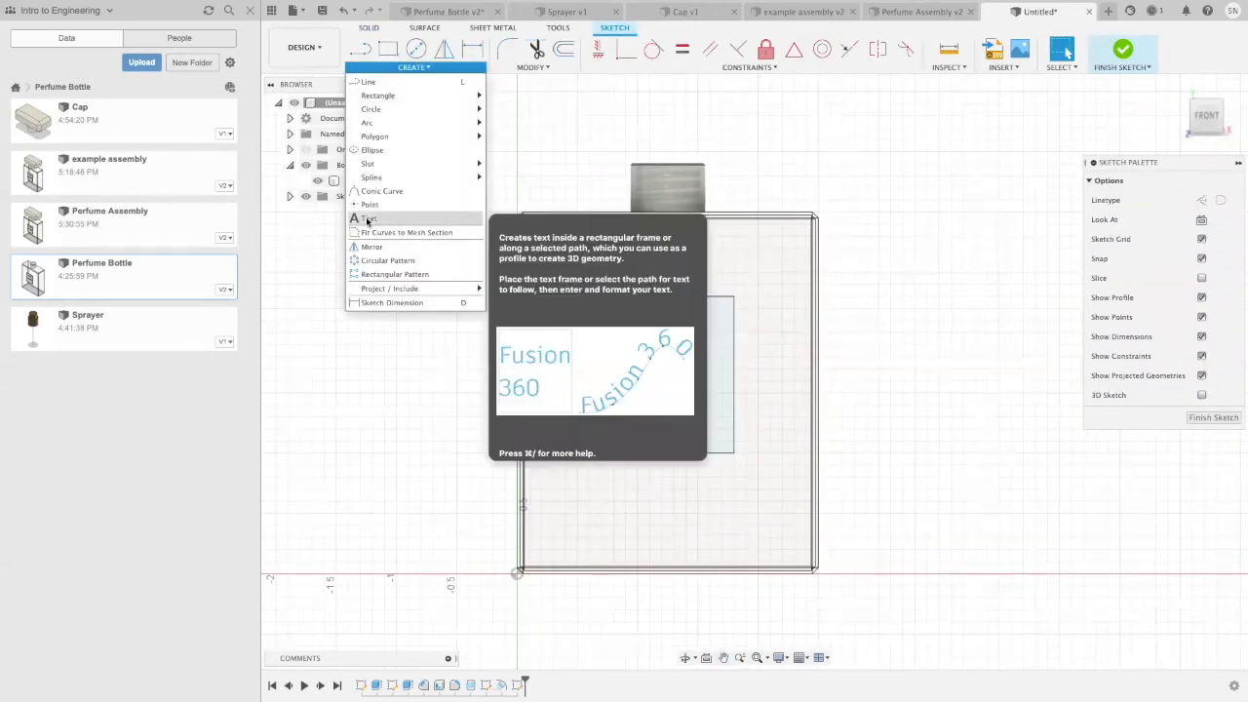
left_click(368, 221)
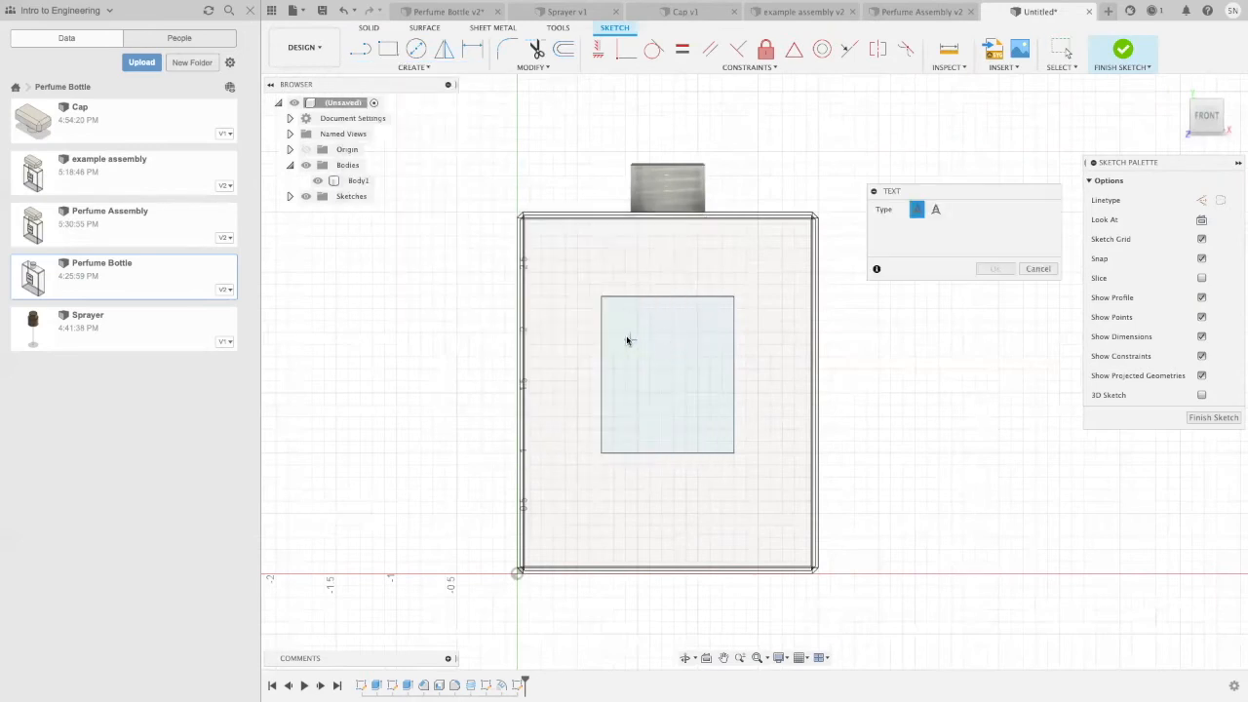
left_click(625, 333)
left_click(698, 368)
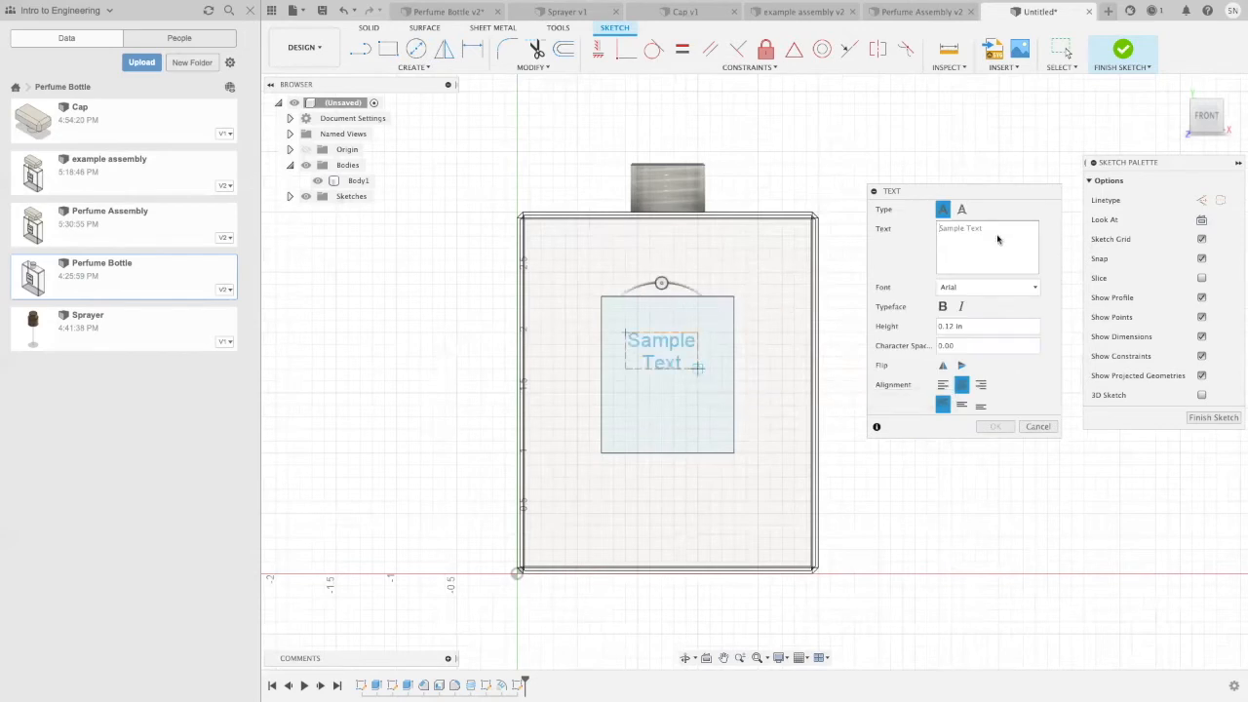
type("COCO ")
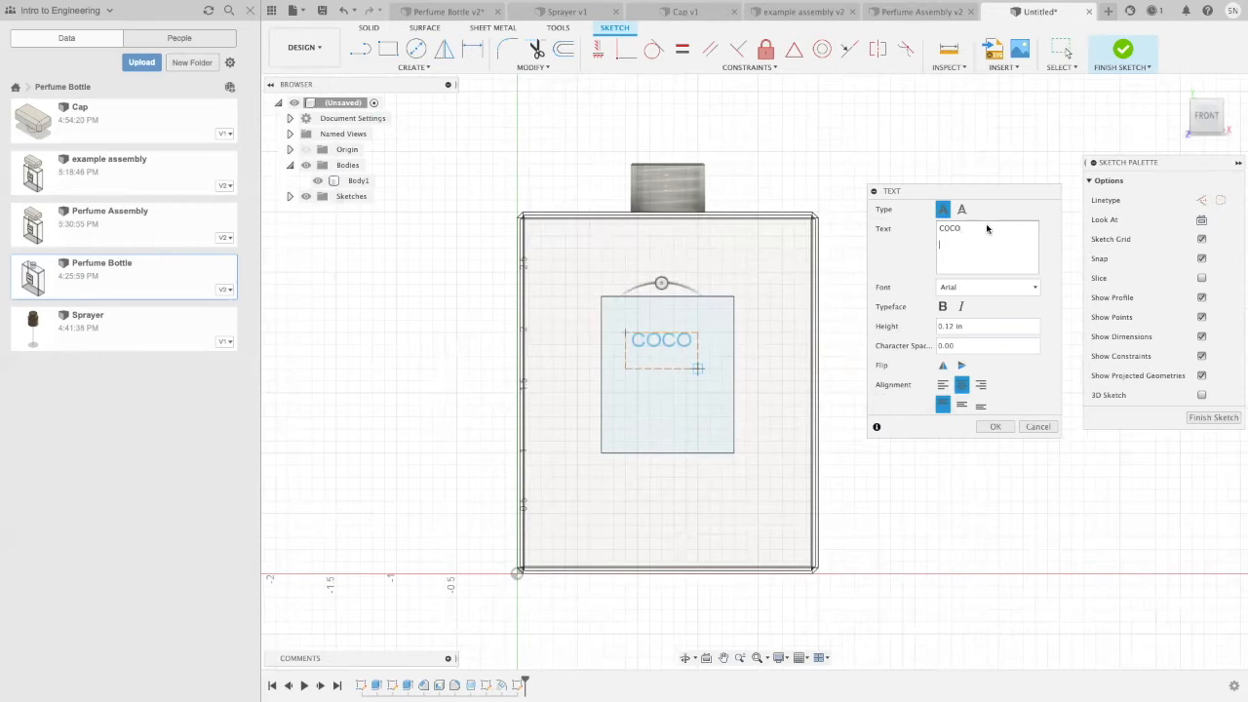
type("CHANEL")
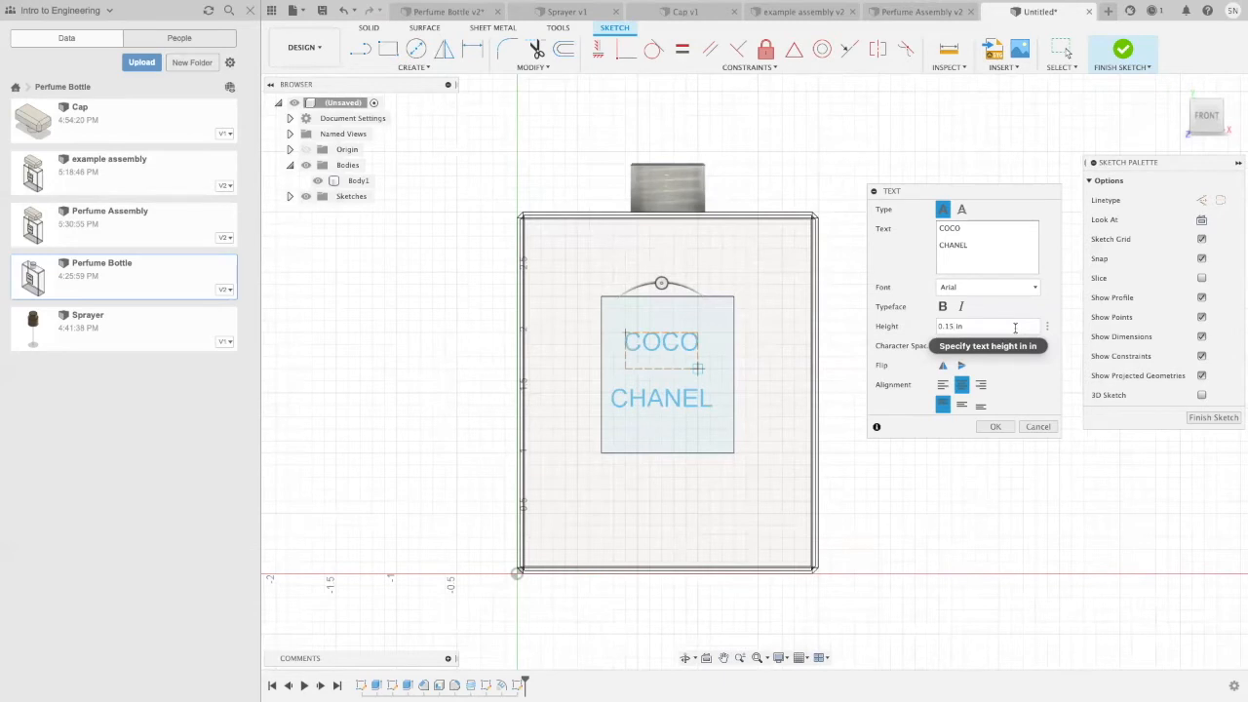
middle_click_drag(910, 501, 919, 498, "shift")
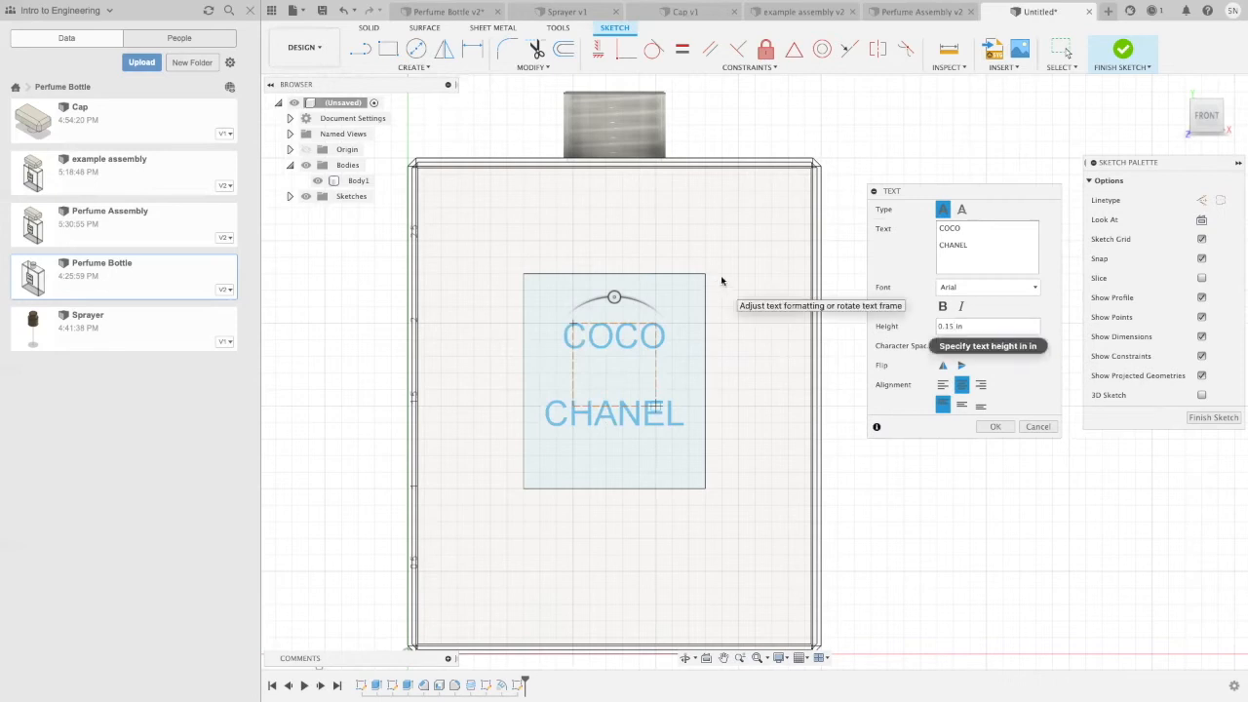
left_click(993, 428)
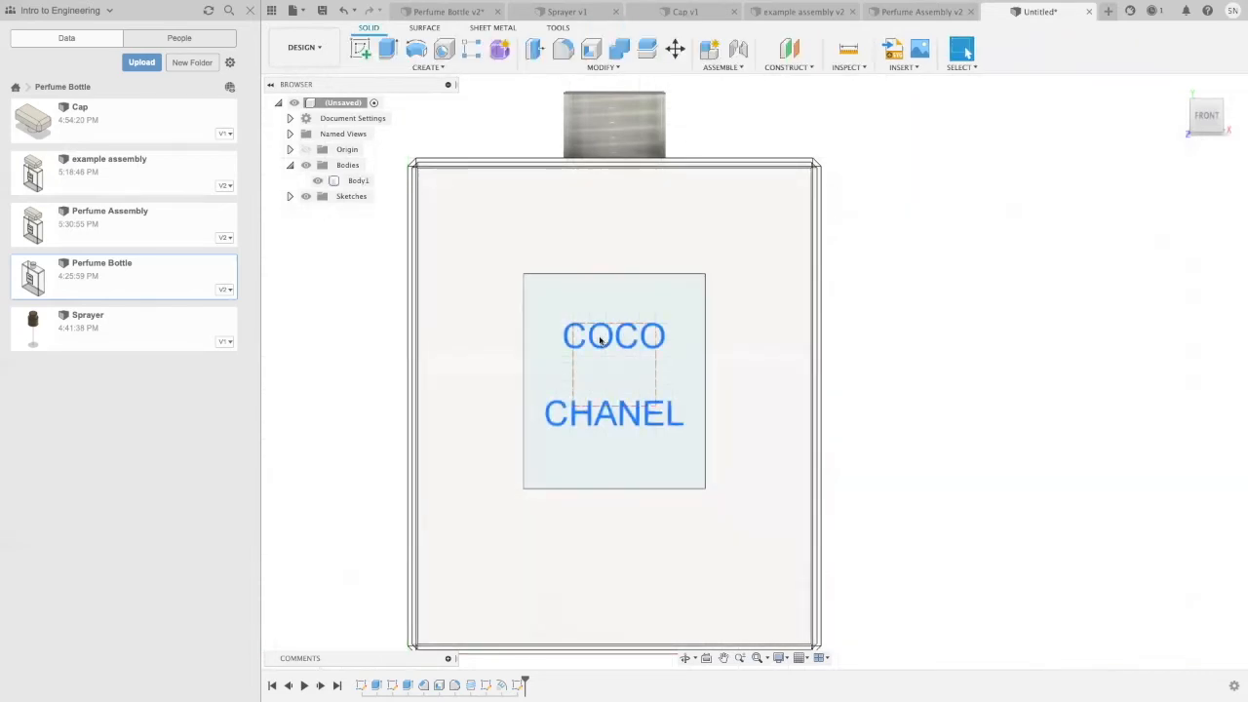
Step: Emboss the COCO CHANEL text into the label's front face using the Deboss effect
left_click(410, 68)
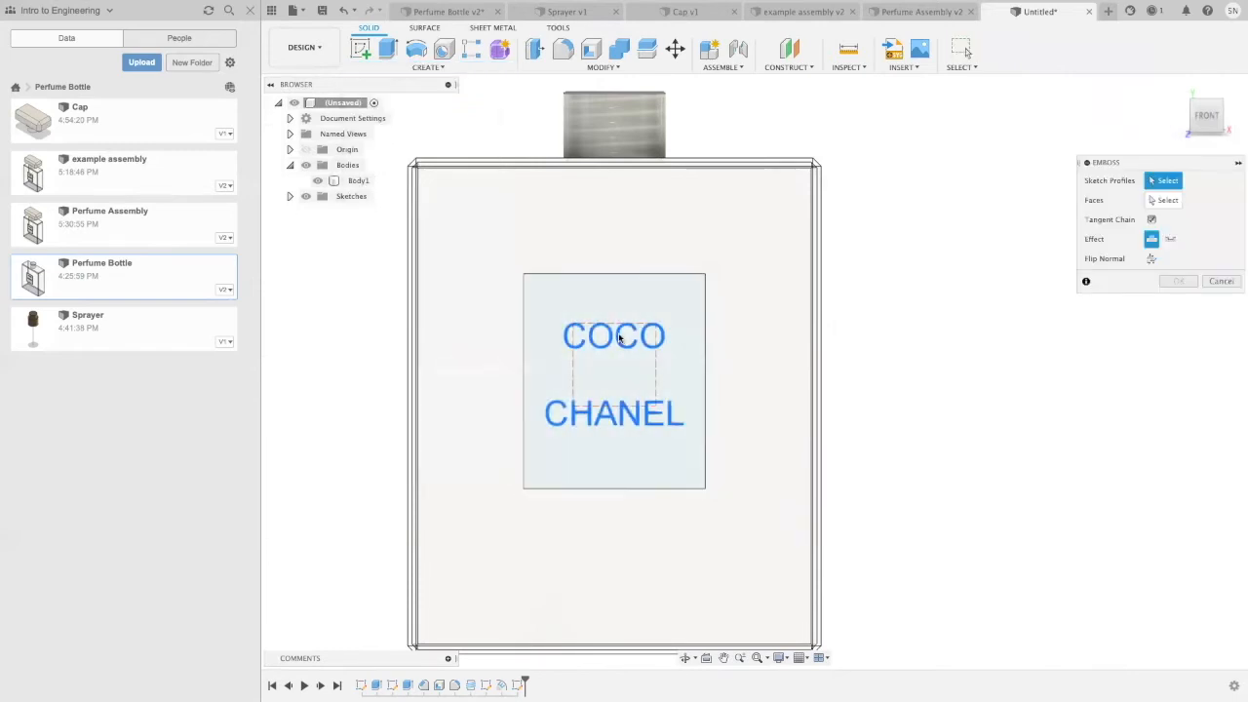
left_click(619, 338)
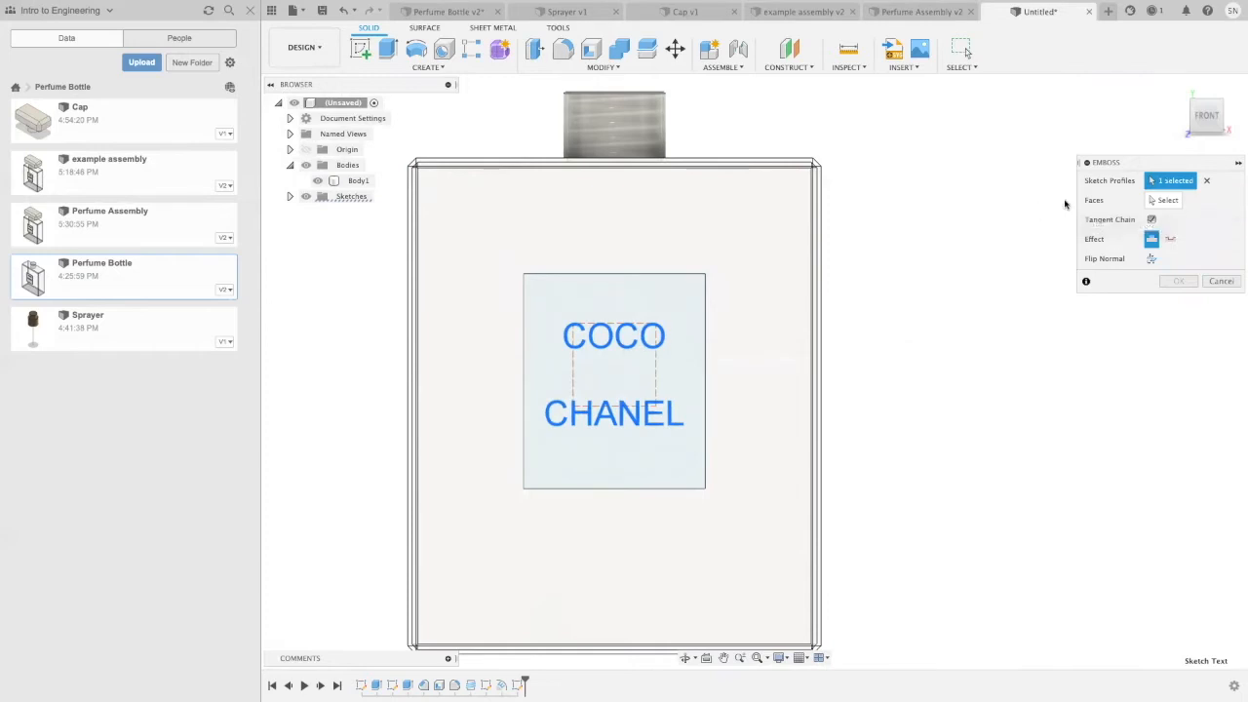
left_click(1170, 240)
left_click(1162, 200)
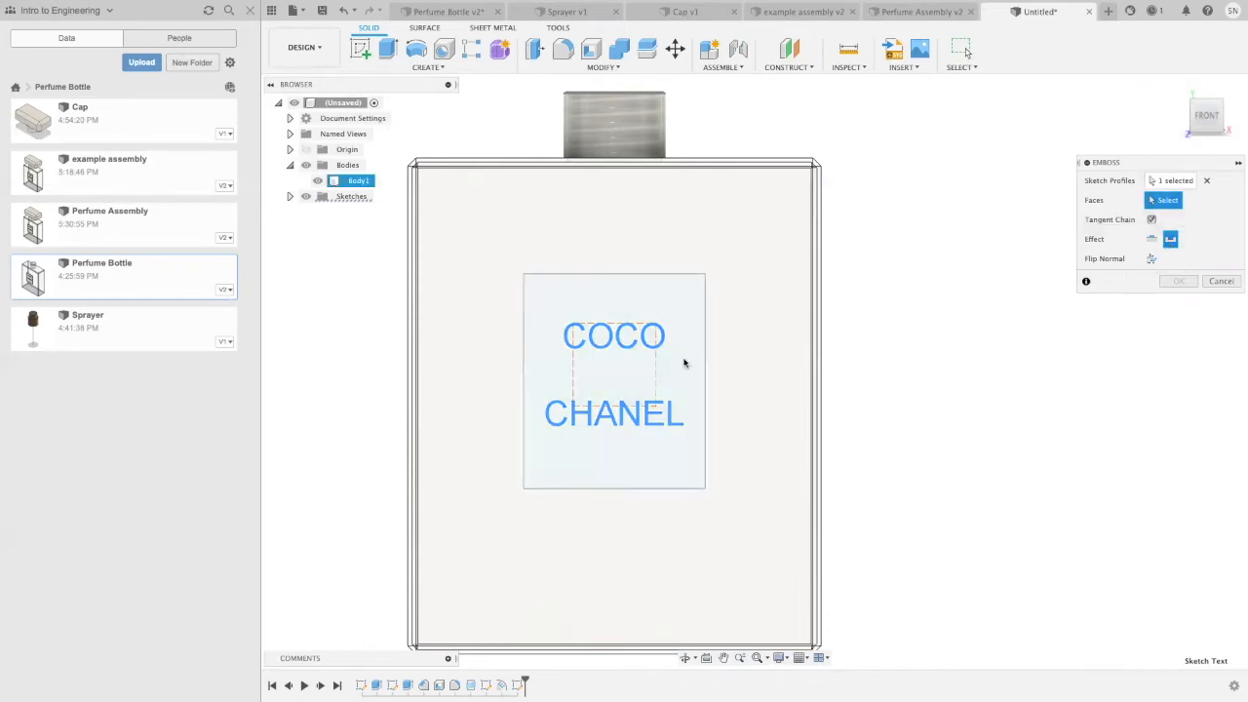
left_click(686, 362)
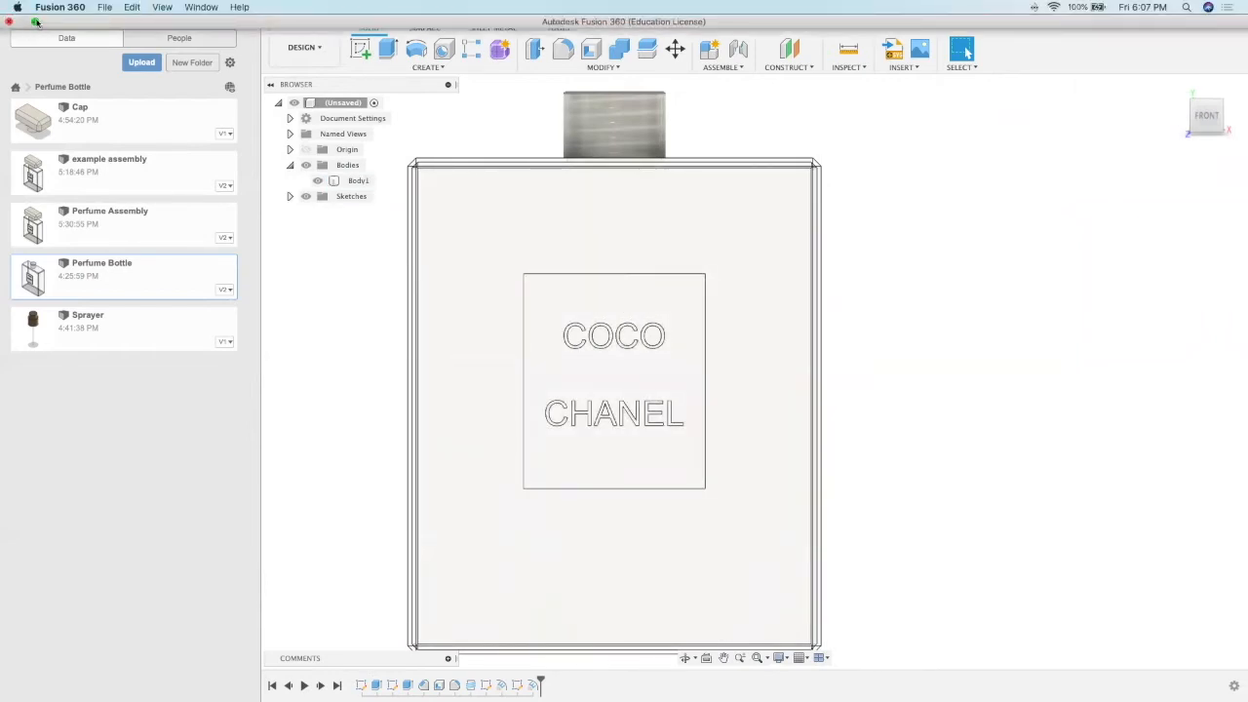
Step: Check the Coco Chanel perfume reference images in the browser behind the model, and return to the full-screen design
left_click(35, 22)
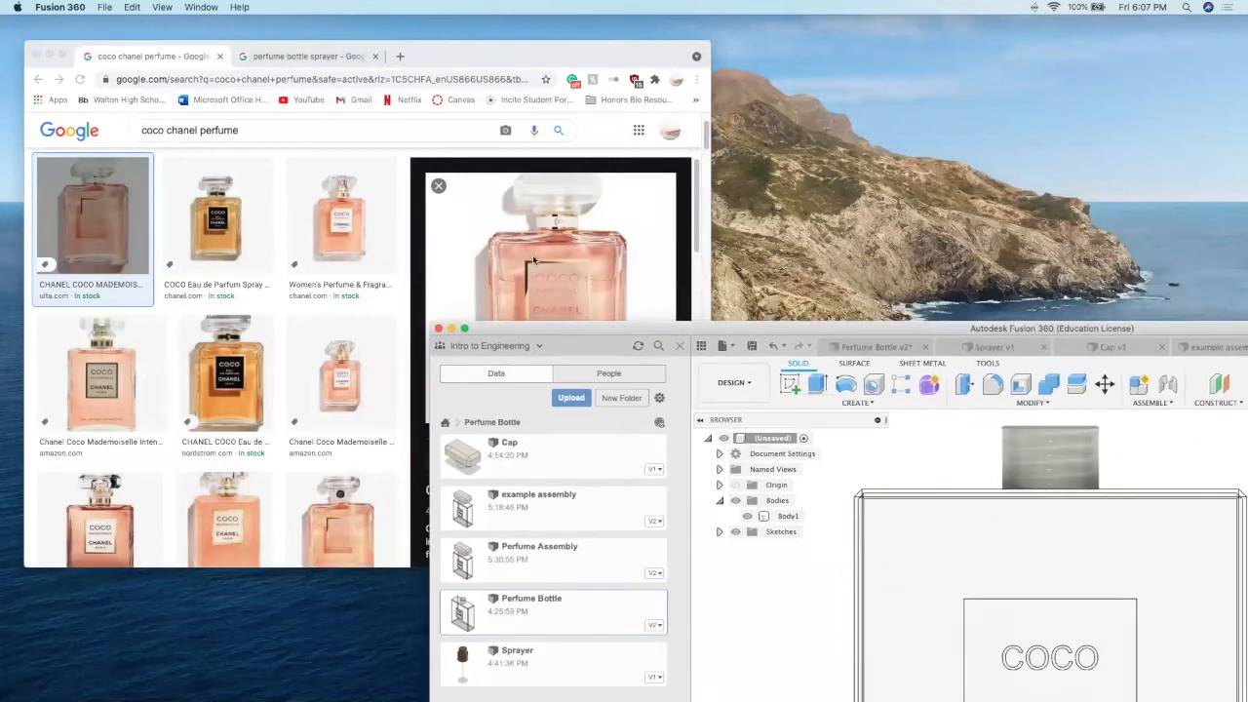
double_click(584, 327)
left_click(105, 87)
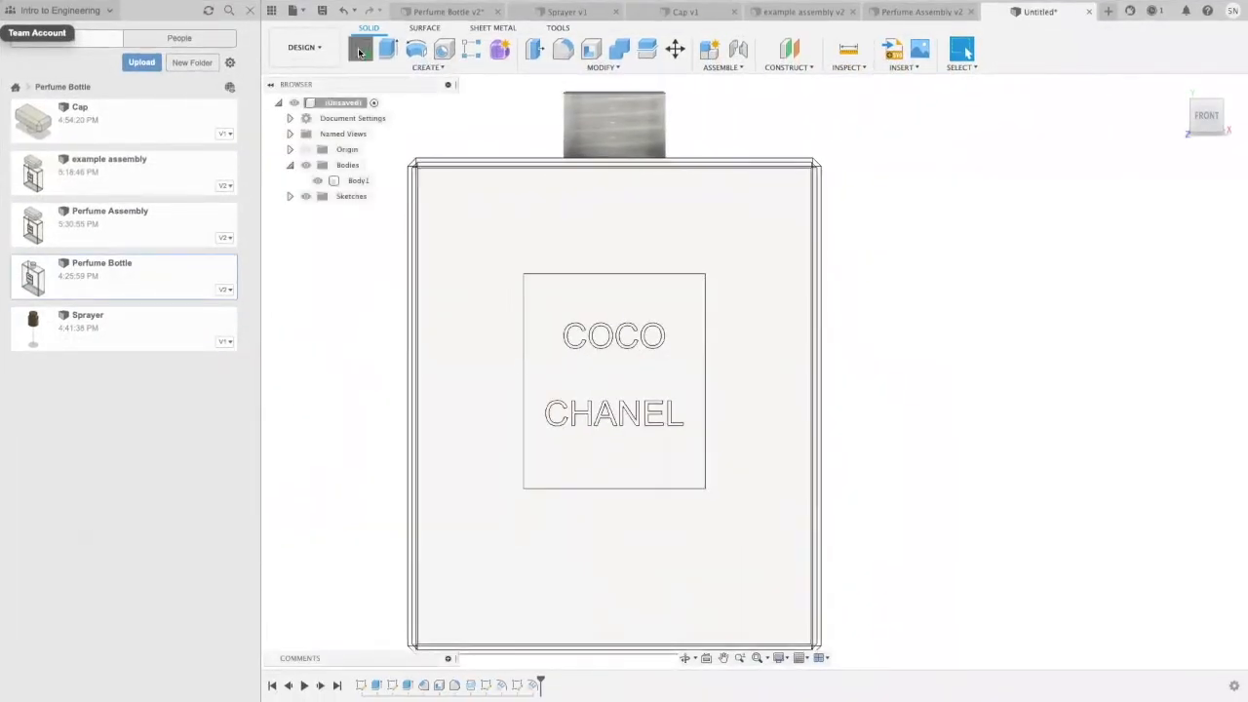
Step: Start a sketch on the label's front face and draw a two-point rectangle along the label's outer corners
left_click(360, 51)
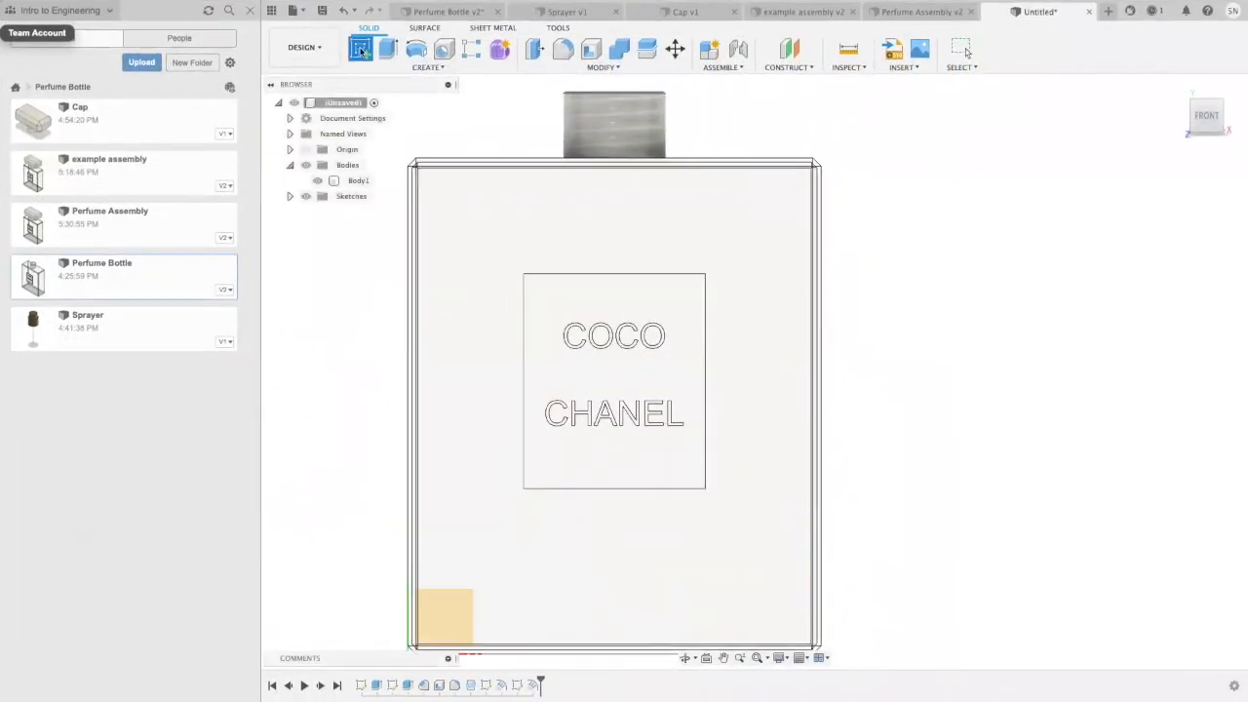
left_click(558, 303)
left_click(627, 305)
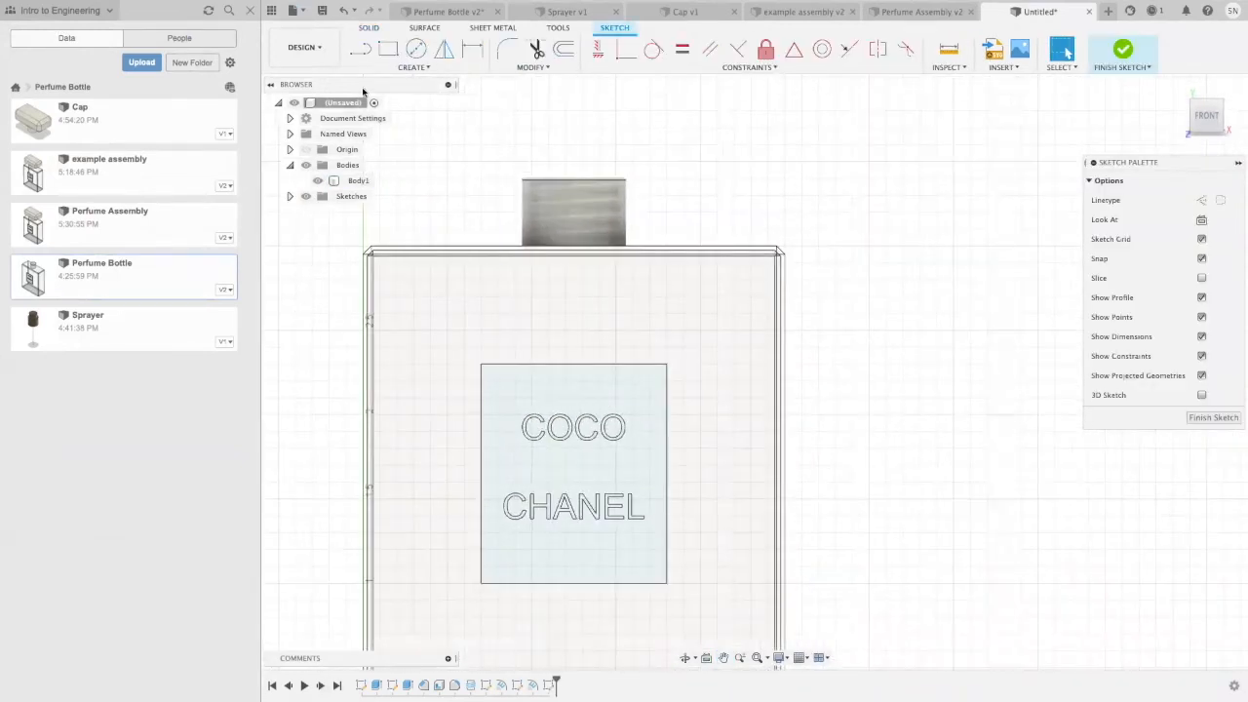
left_click(481, 364)
left_click(667, 584)
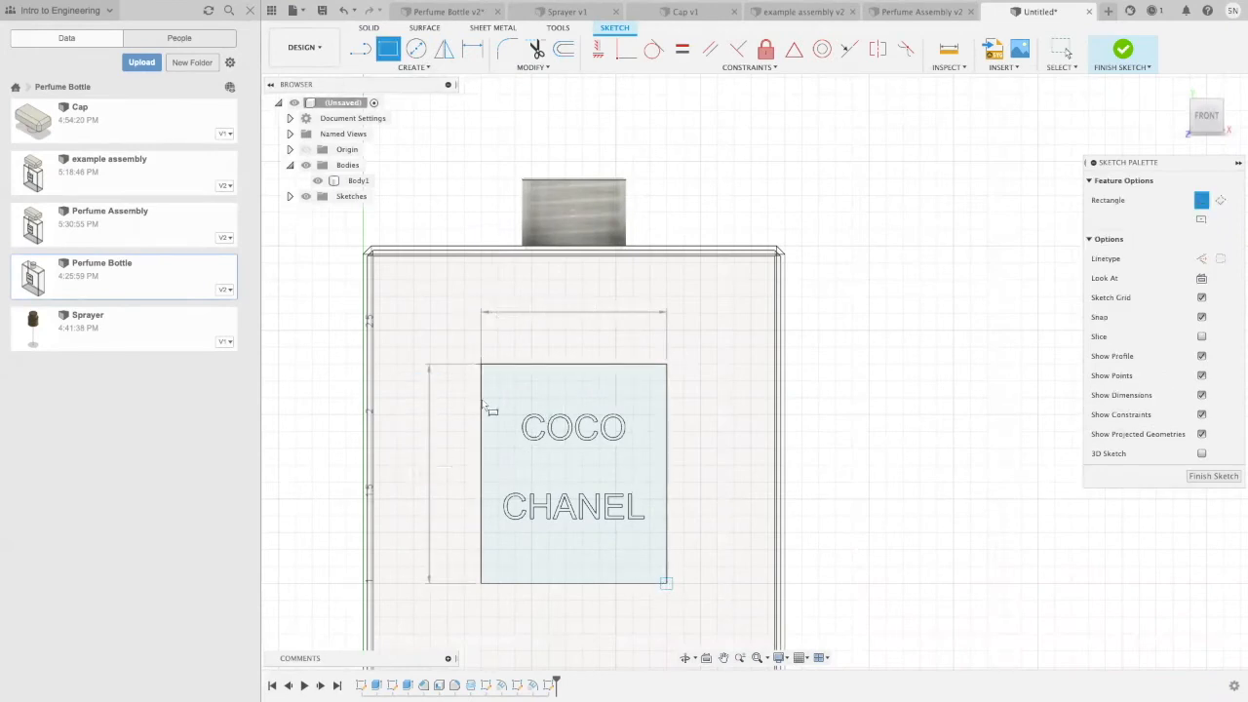
Step: Draw a second rectangle about 1.0 in wide and 1.2 in tall, evenly inset within the label outline, and finish the sketch
scroll(497, 388, "down", 3)
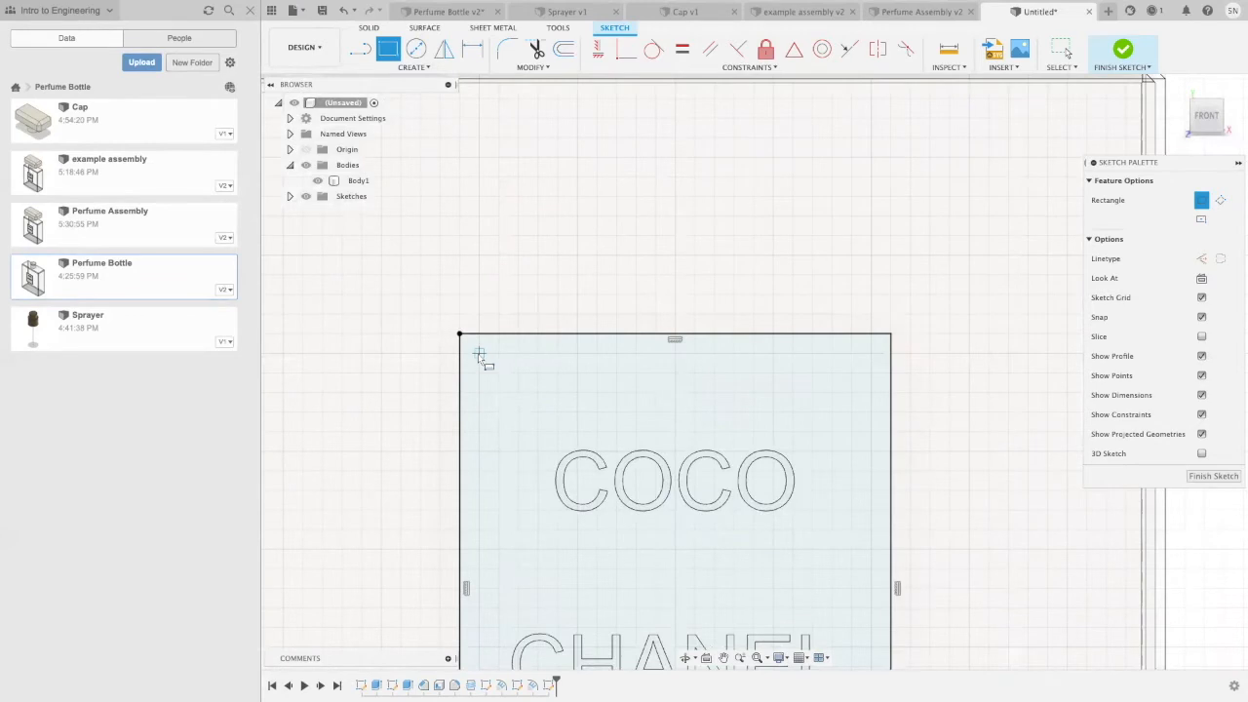
middle_click_drag(502, 438, 477, 330)
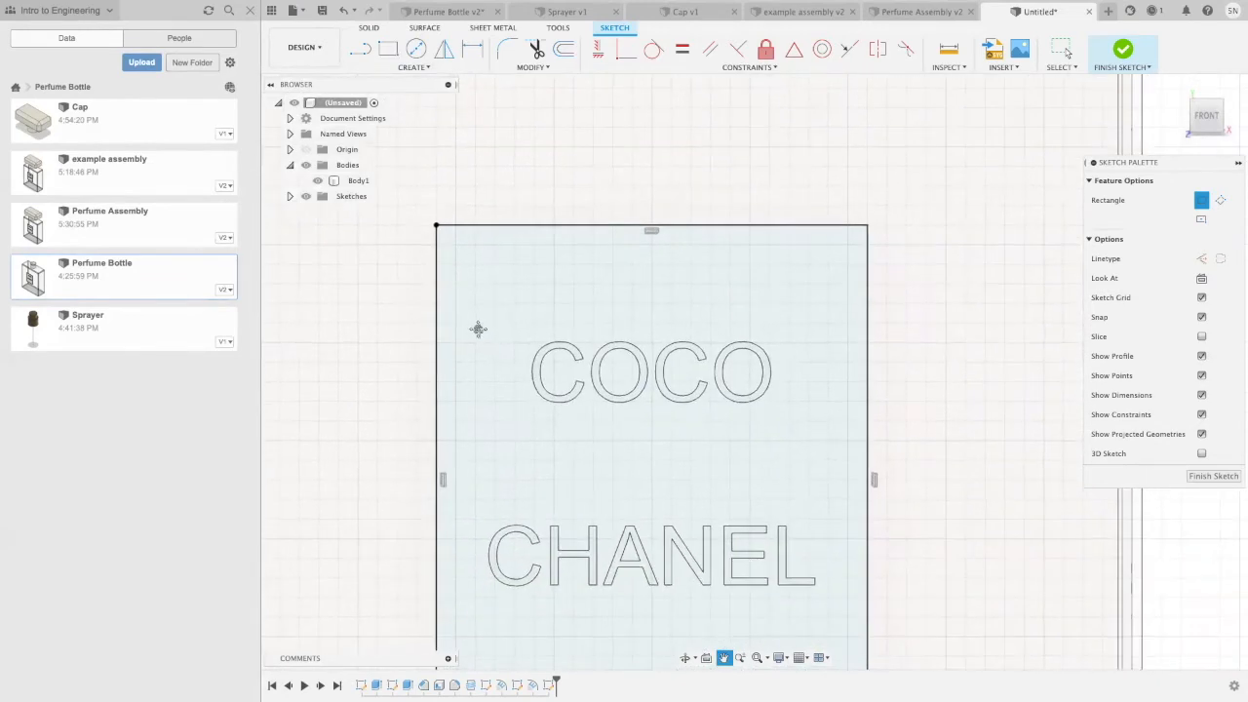
left_click(454, 243)
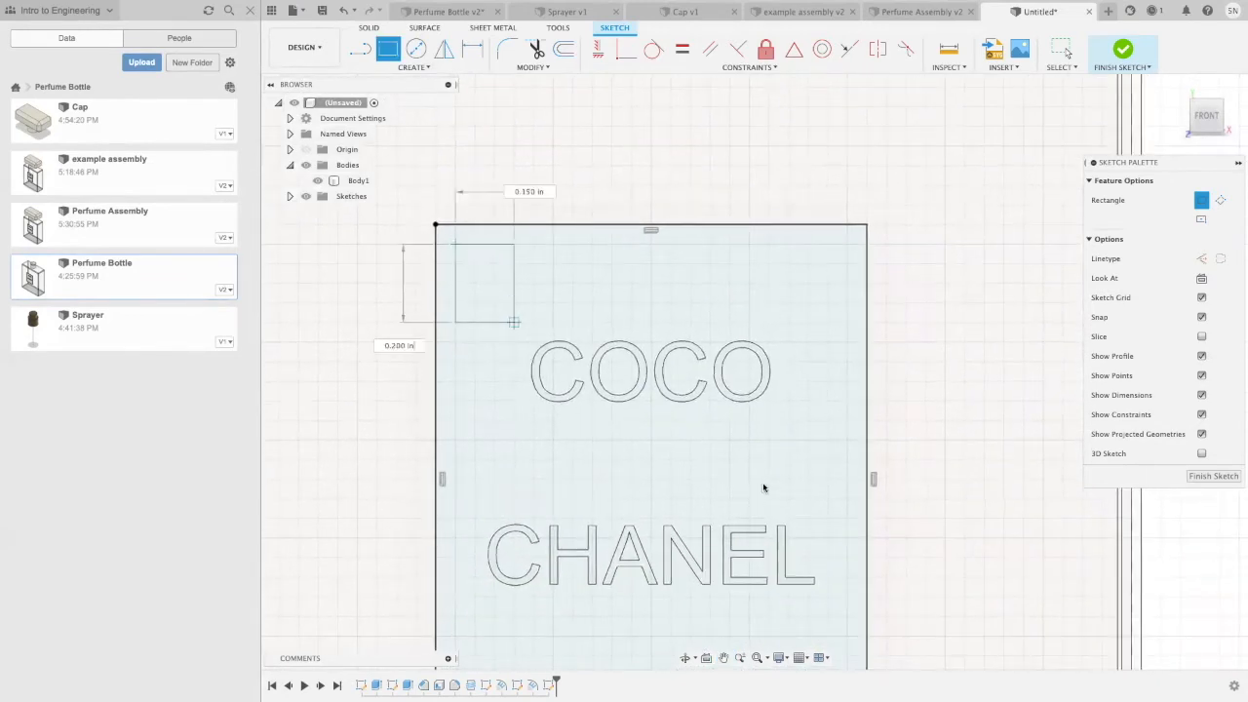
scroll(761, 478, "down", 2)
middle_click_drag(760, 477, 627, 341)
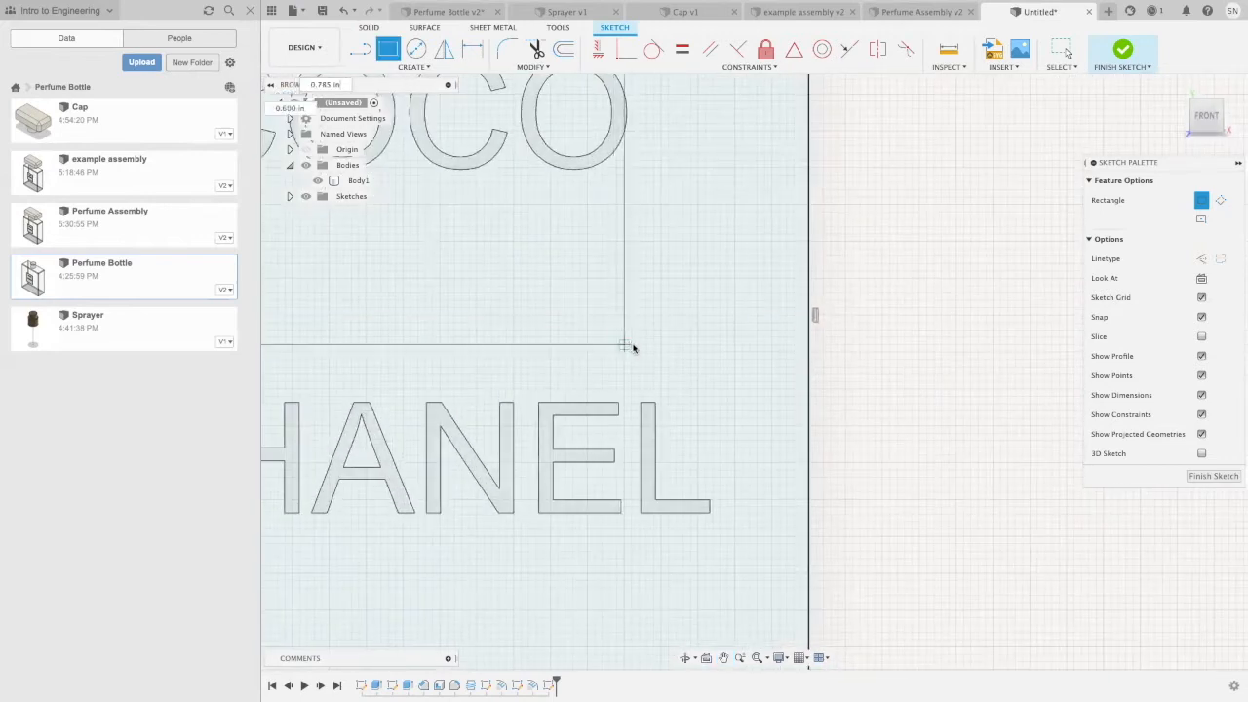
scroll(666, 370, "up", 3)
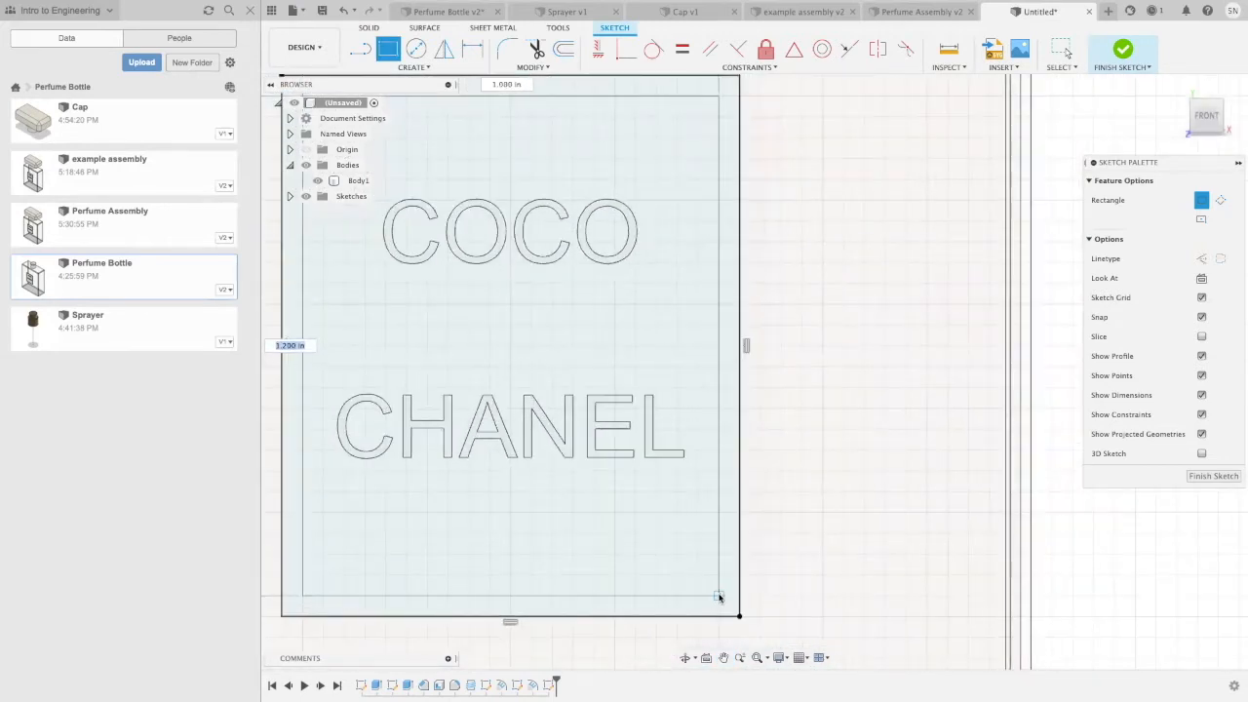
left_click(716, 582)
scroll(711, 549, "up", 1)
scroll(712, 549, "up", 1)
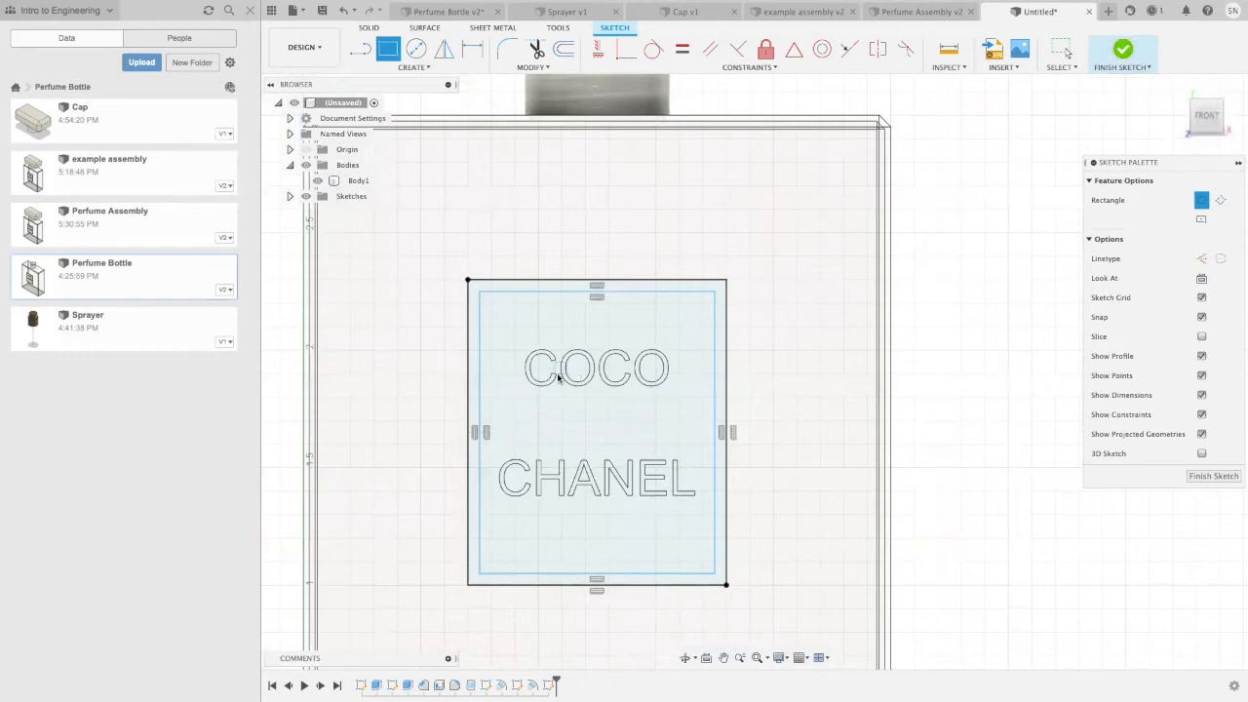
Step: Emboss the narrow border profile between the two rectangles onto the label face as raised material
left_click(592, 286)
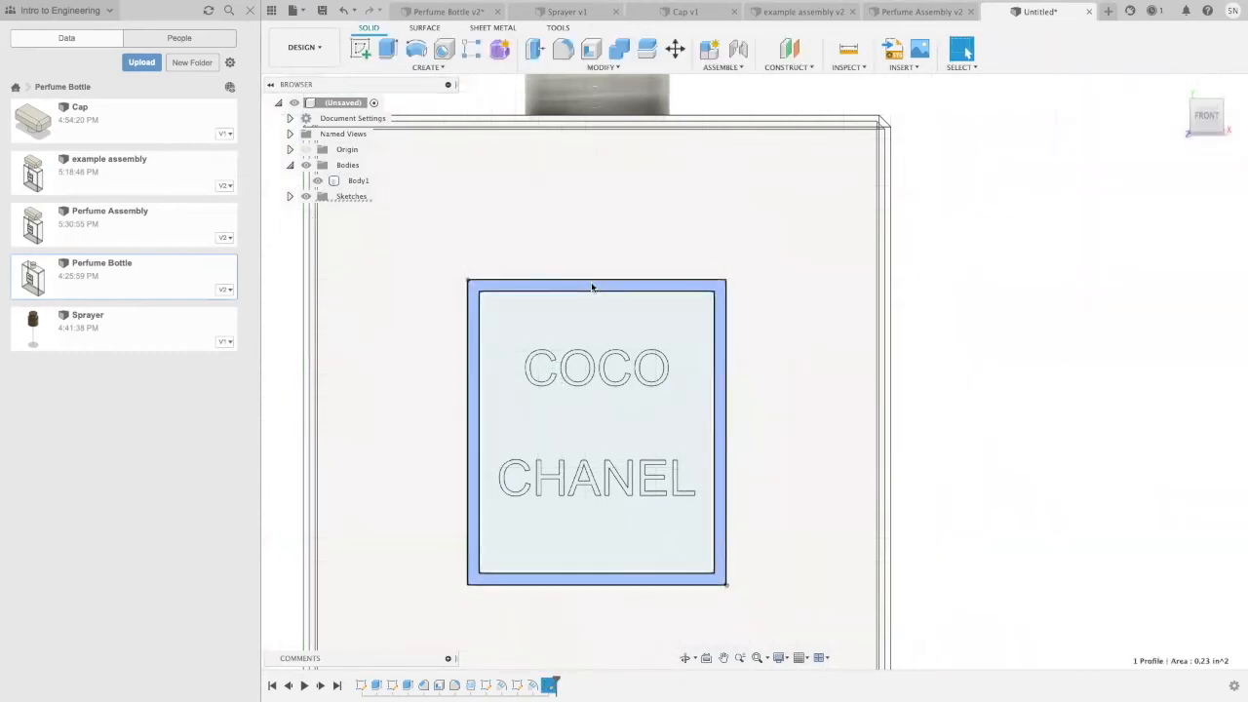
left_click(425, 67)
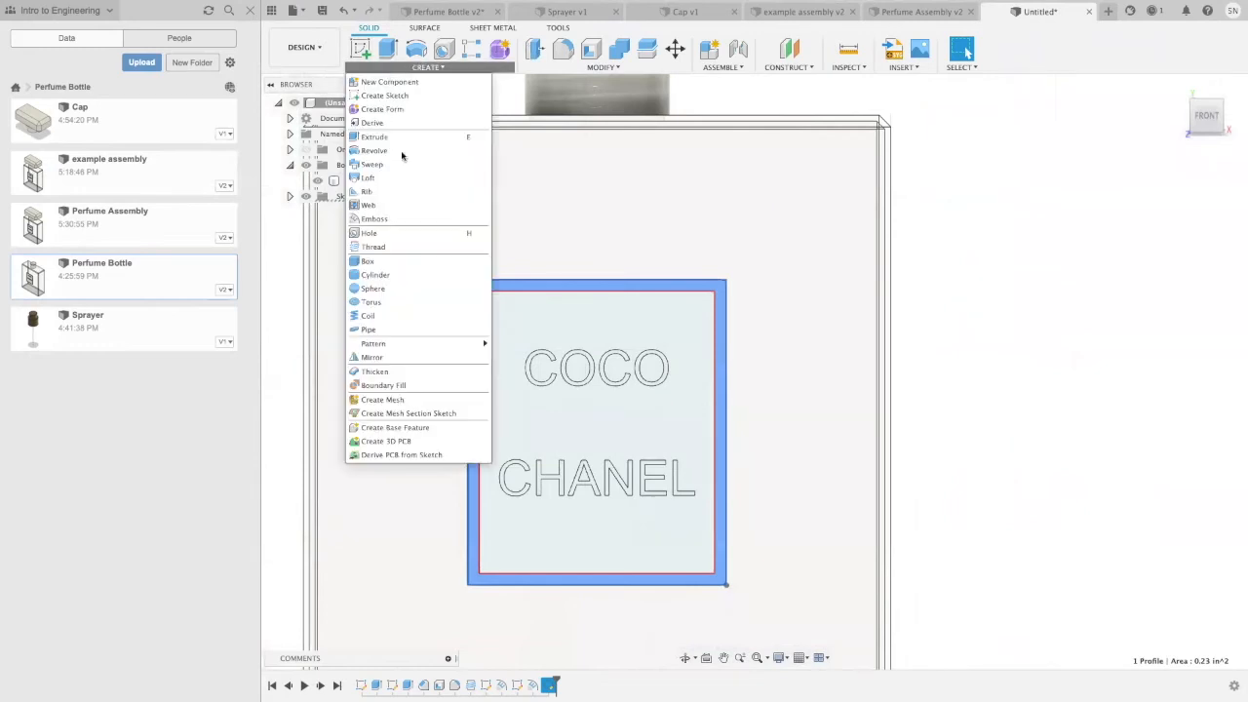
left_click(398, 223)
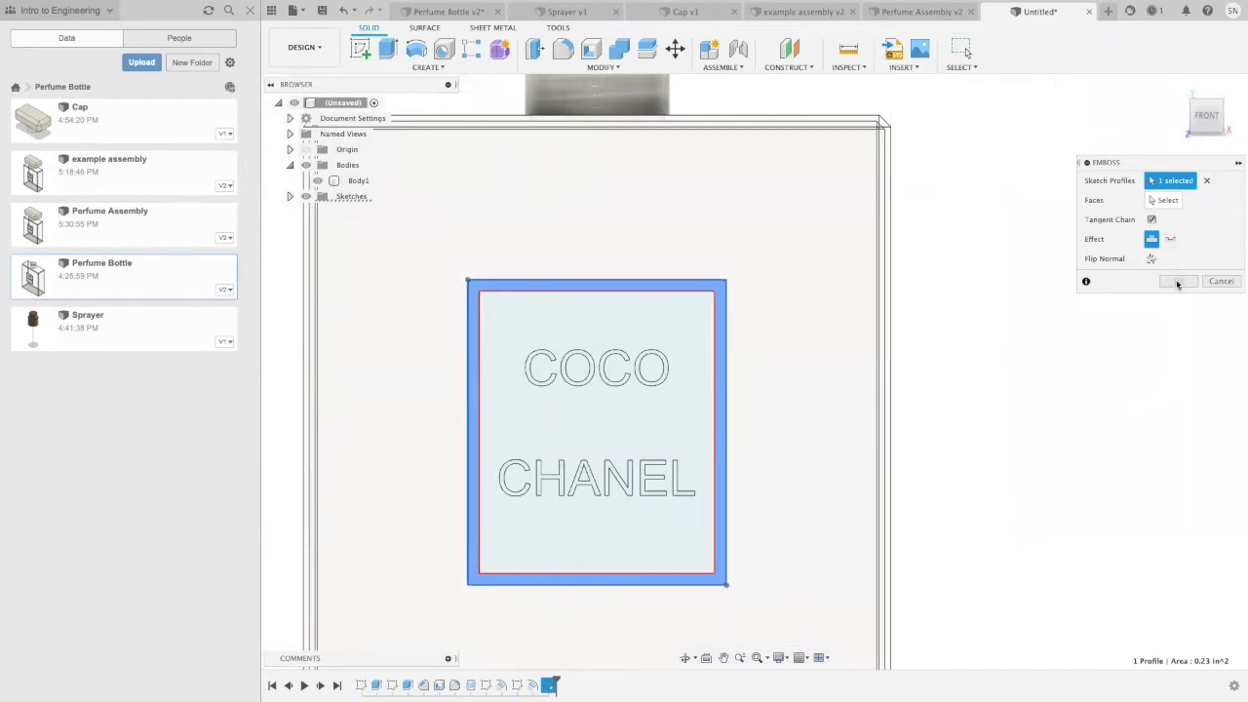
left_click(1160, 201)
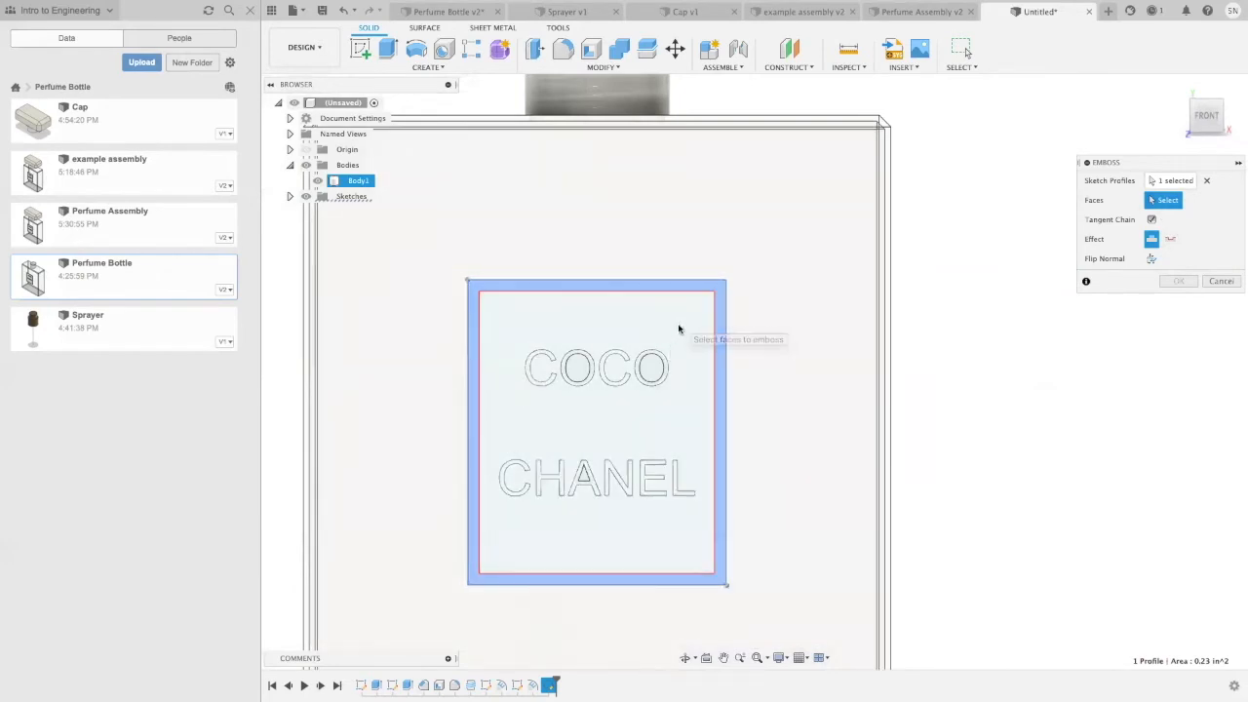
left_click(681, 328)
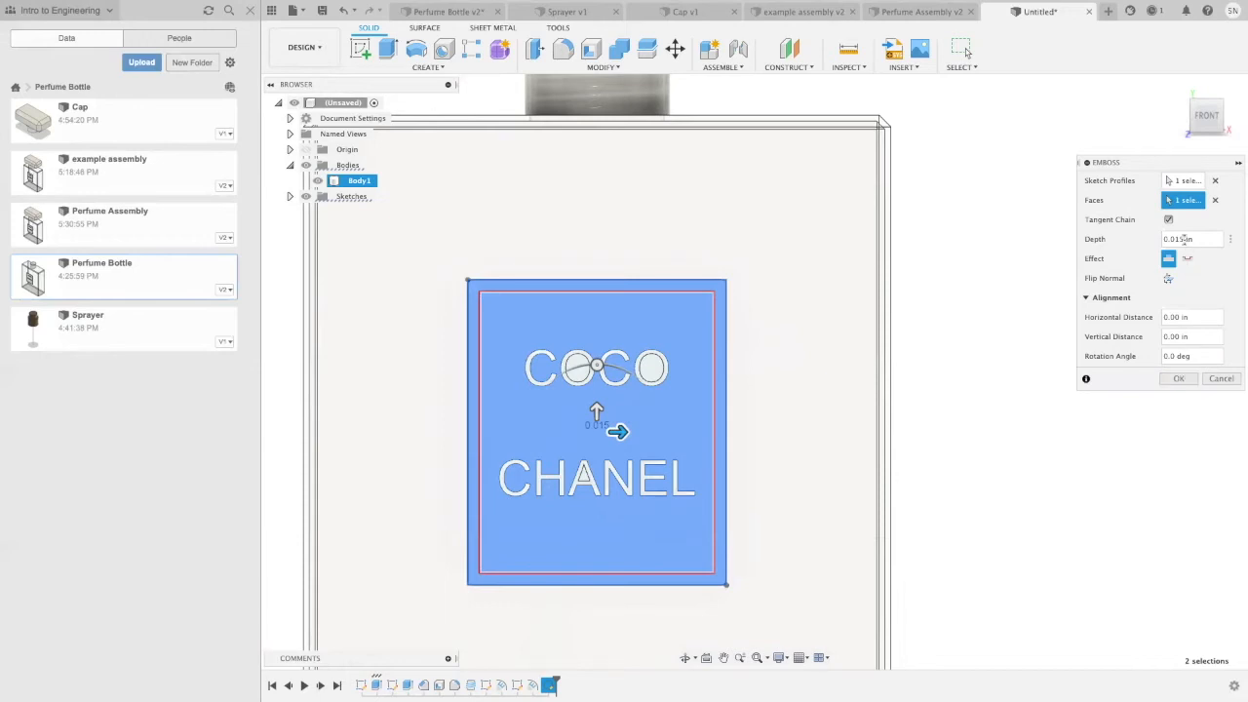
key("BackSpace")
left_click(1183, 378)
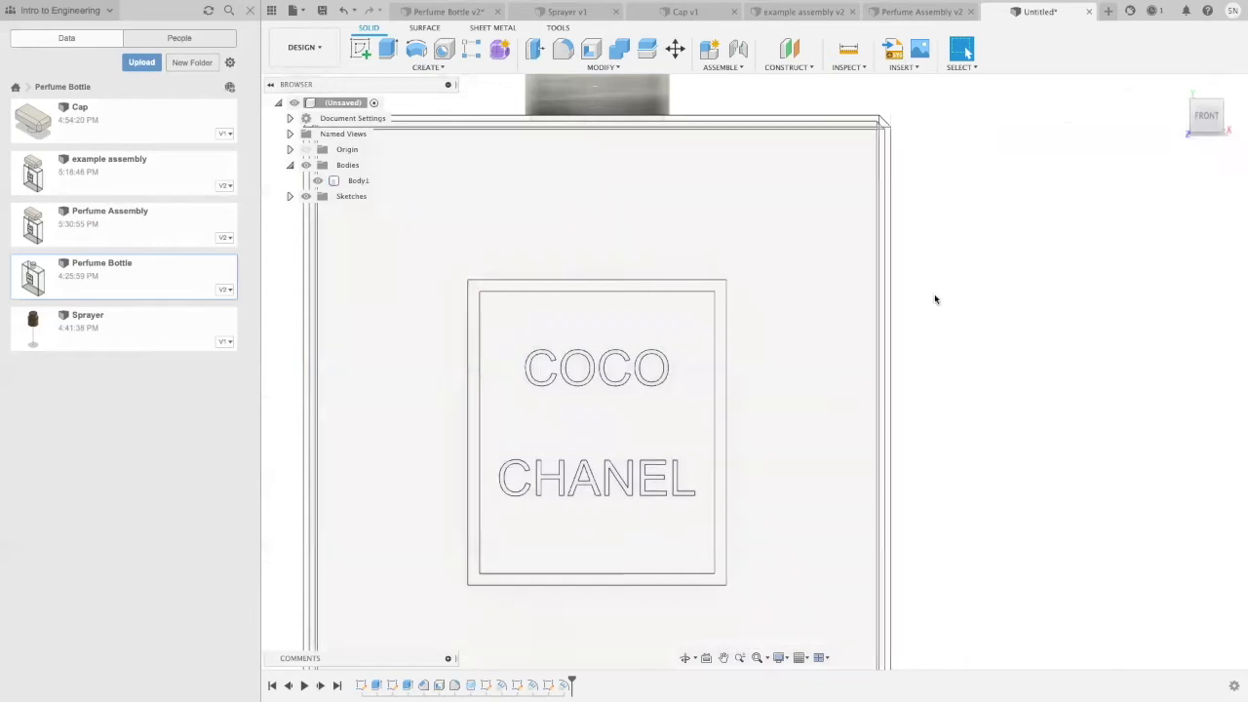
Step: Select the raised border face around the COCO CHANEL label and open its appearance settings
mouse_move(958, 289)
middle_mouse_down("shift")
mouse_move(888, 292)
mouse_move(959, 271)
mouse_move(987, 274)
mouse_move(983, 305)
mouse_move(977, 290)
middle_mouse_up("shift")
scroll(978, 282, "down", 5)
scroll(989, 291, "up", 3)
left_click(729, 290)
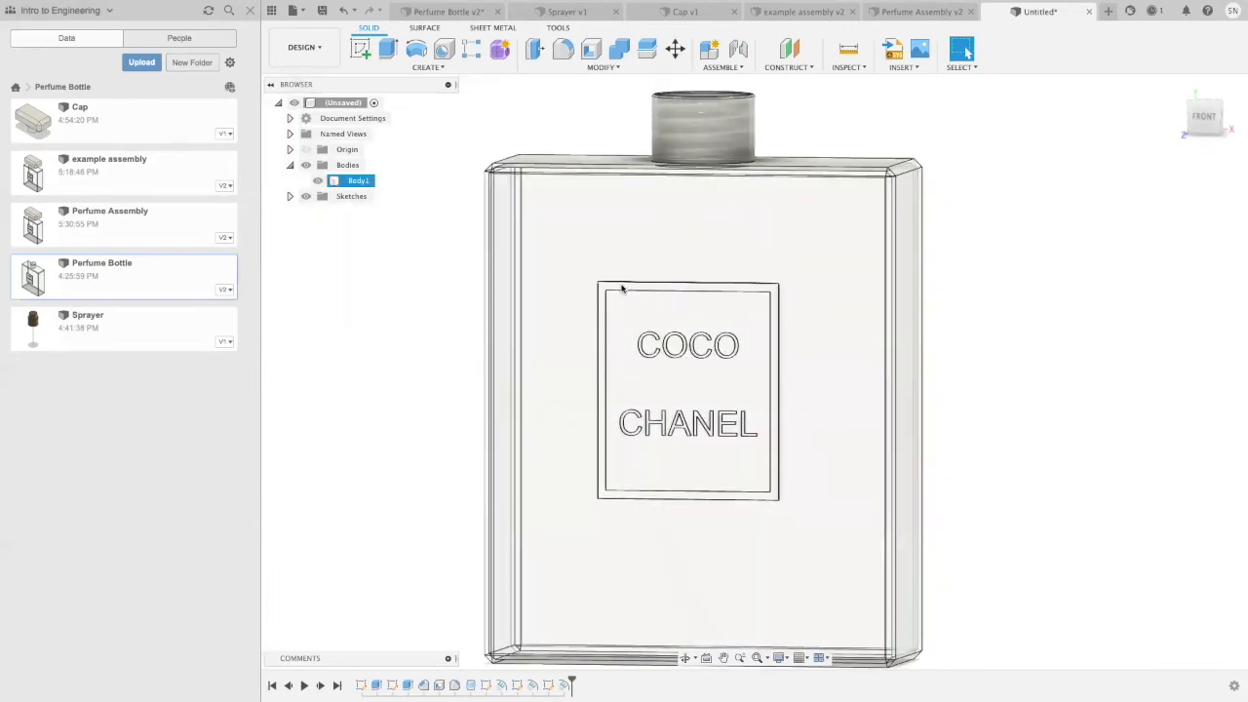
scroll(770, 346, "up", 2)
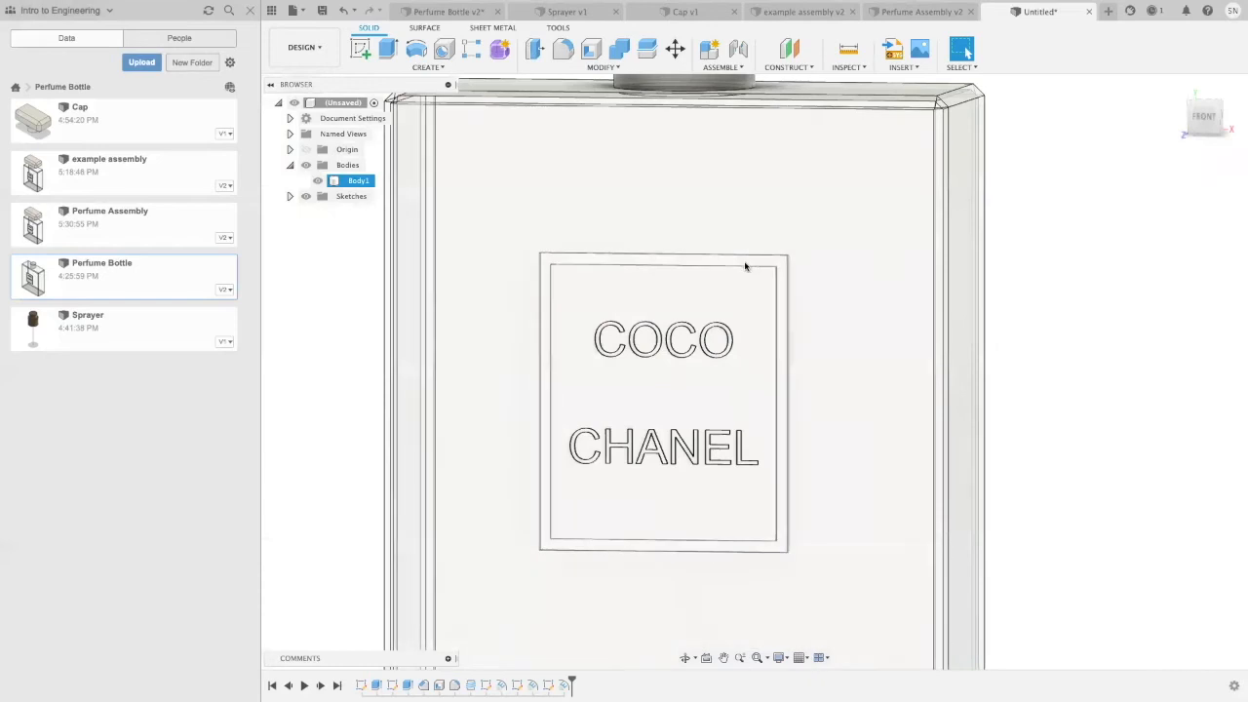
left_click(777, 264)
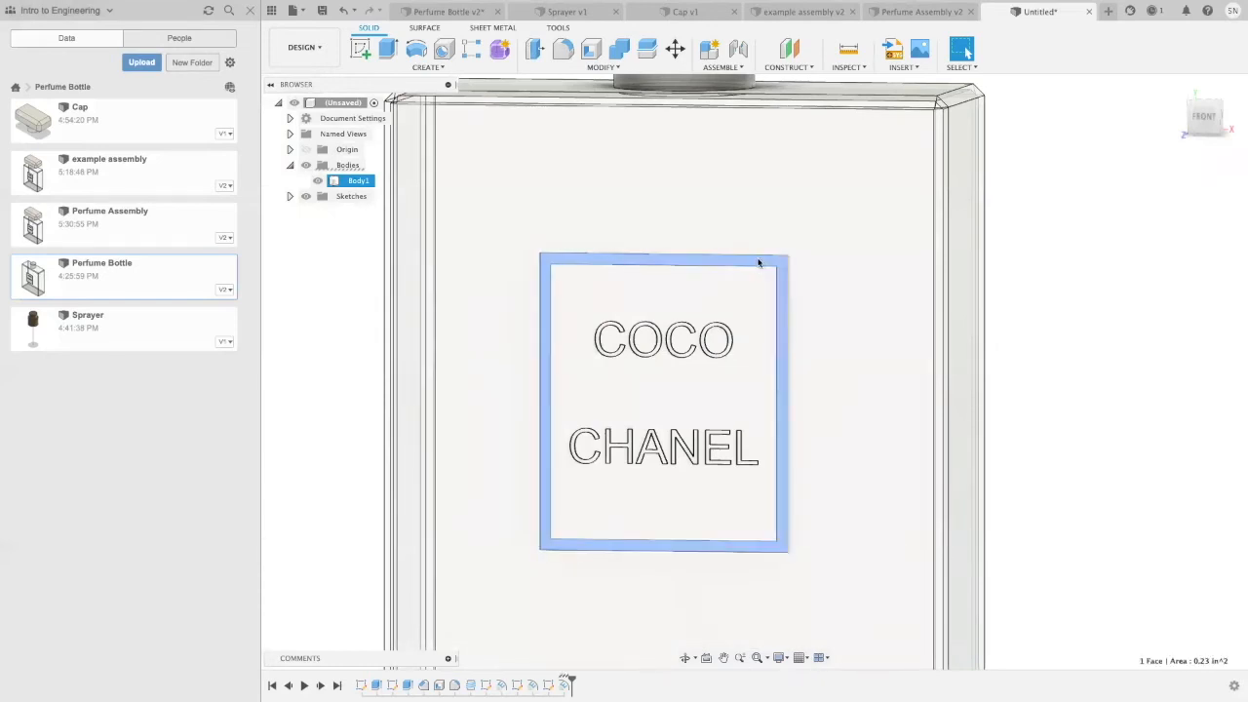
right_click(777, 264)
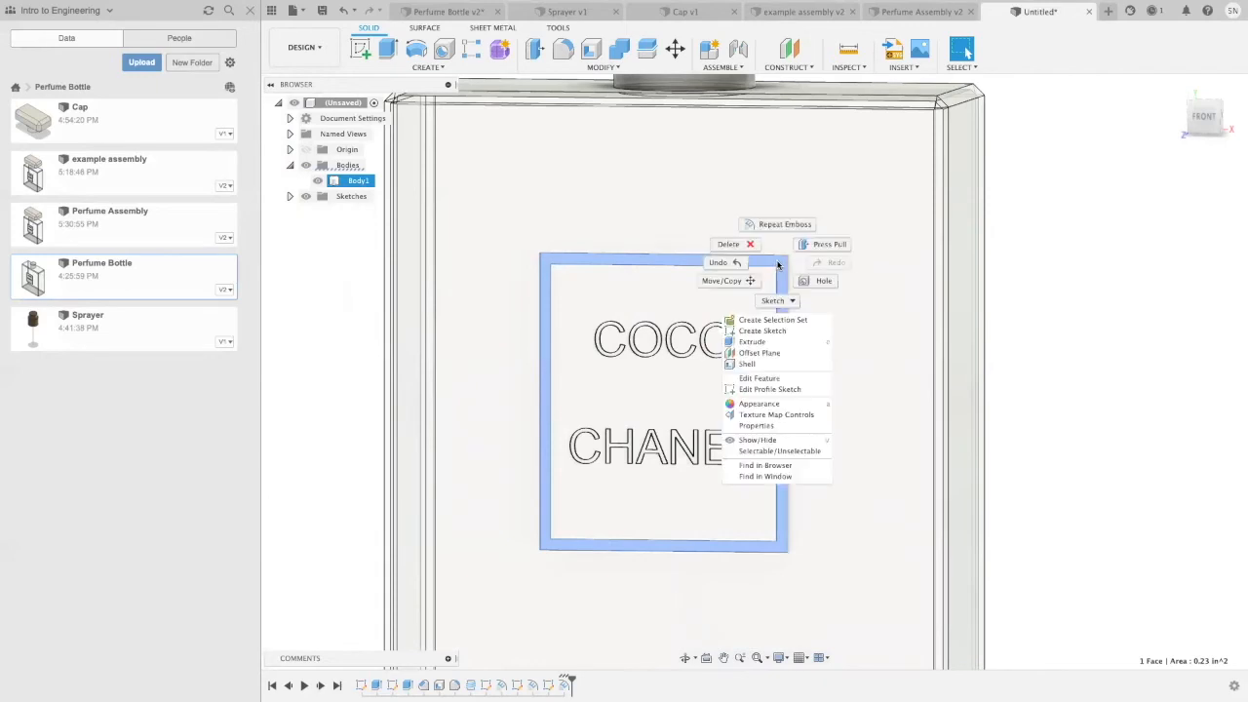
left_click(762, 403)
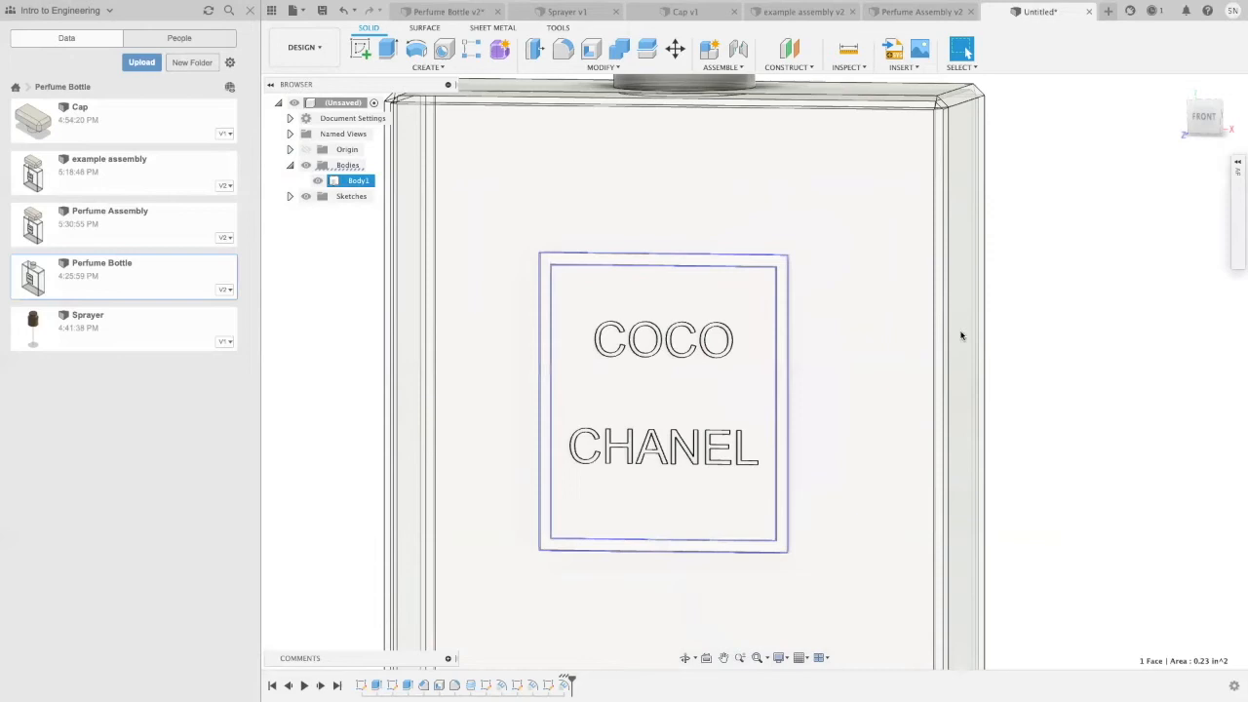
left_click(1237, 163)
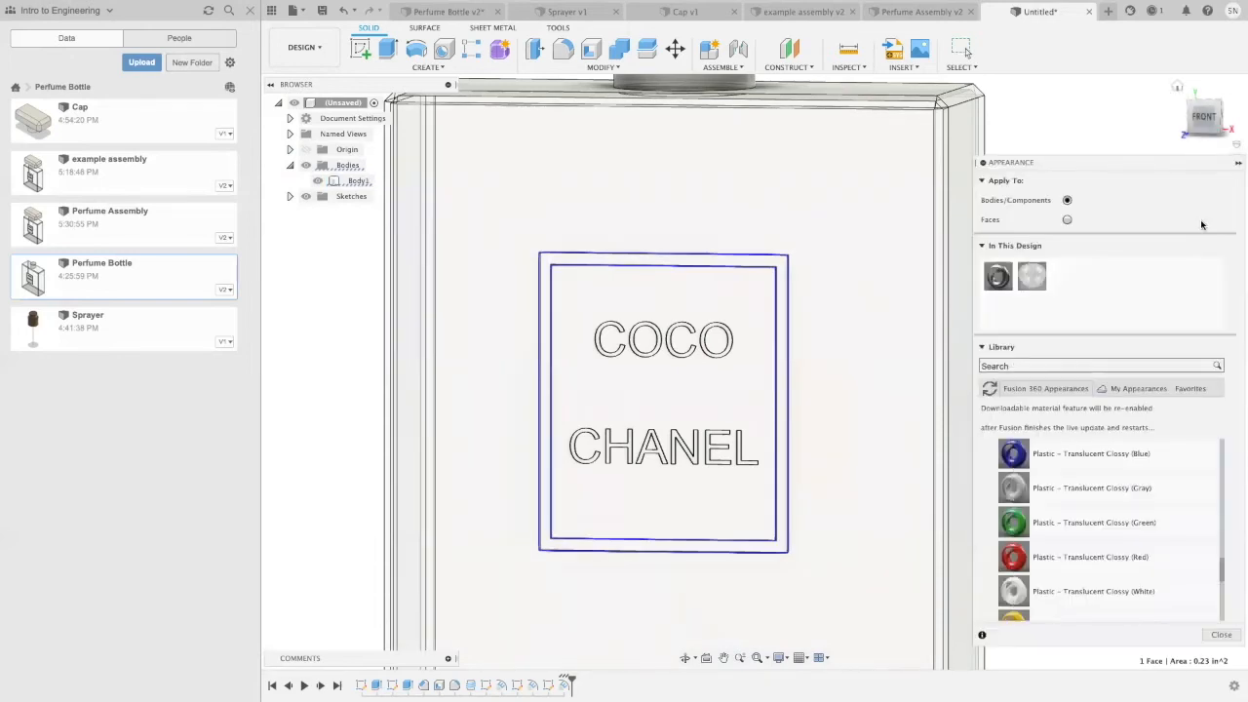
Step: Browse the plastic and metal categories of the appearance library for a finish for the label border
scroll(1004, 468, "down", 10)
scroll(997, 539, "down", 6)
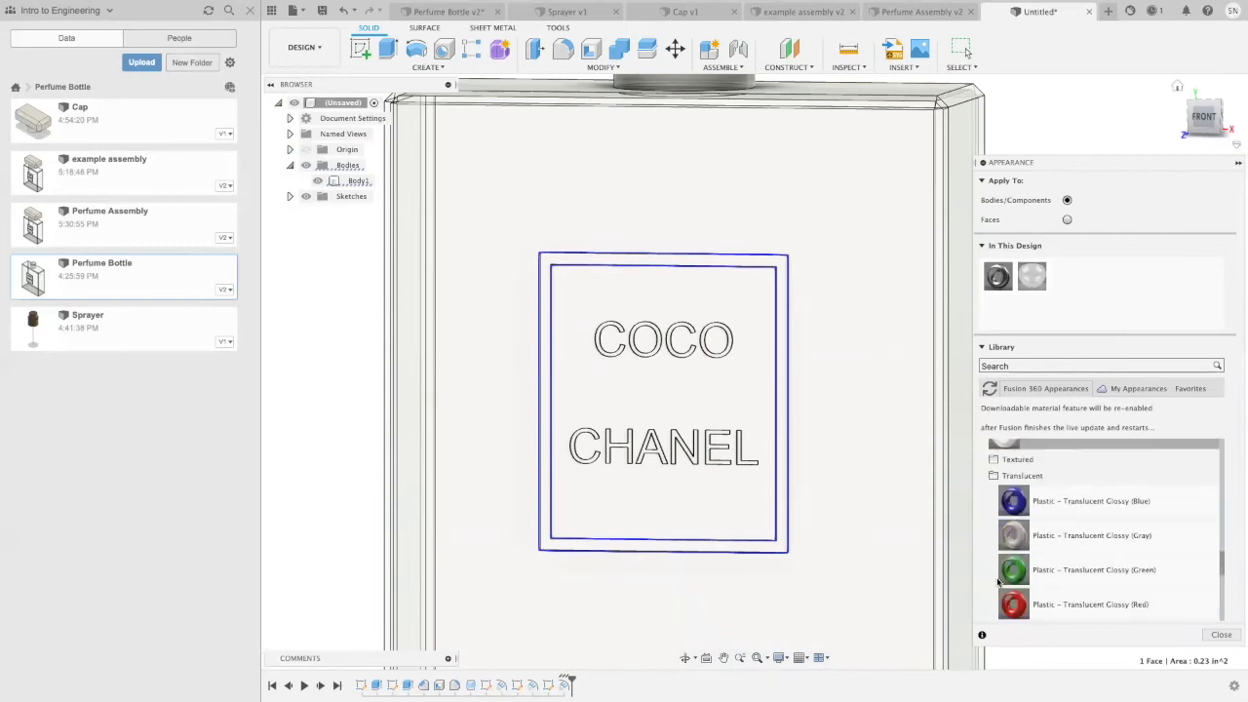
scroll(991, 478, "up", 4)
left_click(1019, 544)
scroll(1016, 532, "up", 5)
scroll(1016, 529, "down", 2)
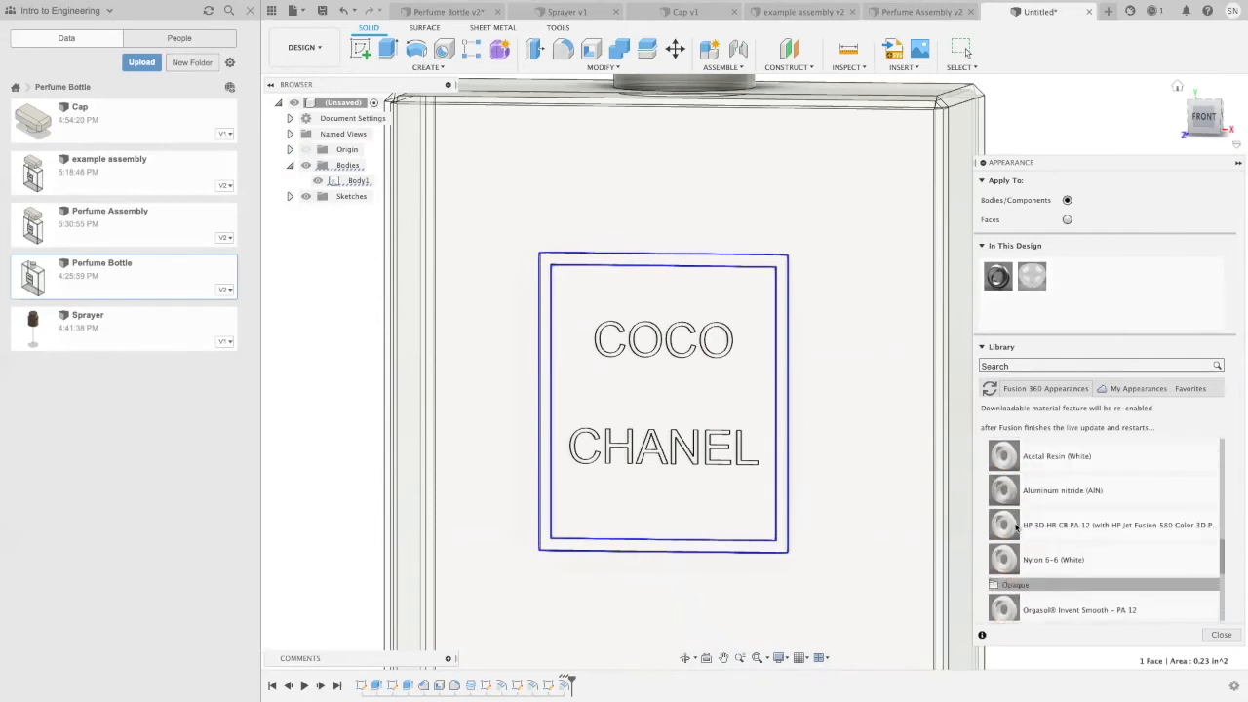
left_click(1024, 582)
scroll(1022, 517, "up", 2)
left_click(1012, 458)
scroll(1010, 514, "down", 5)
scroll(1010, 514, "up", 5)
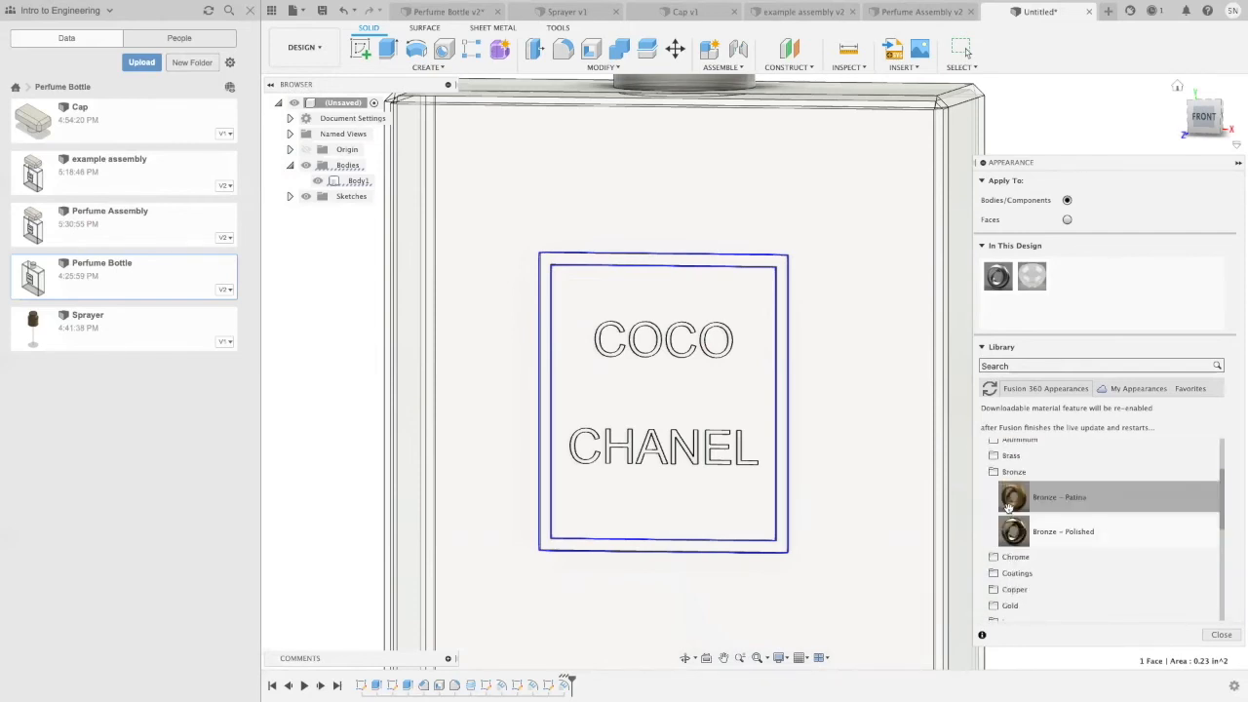
left_click(996, 517)
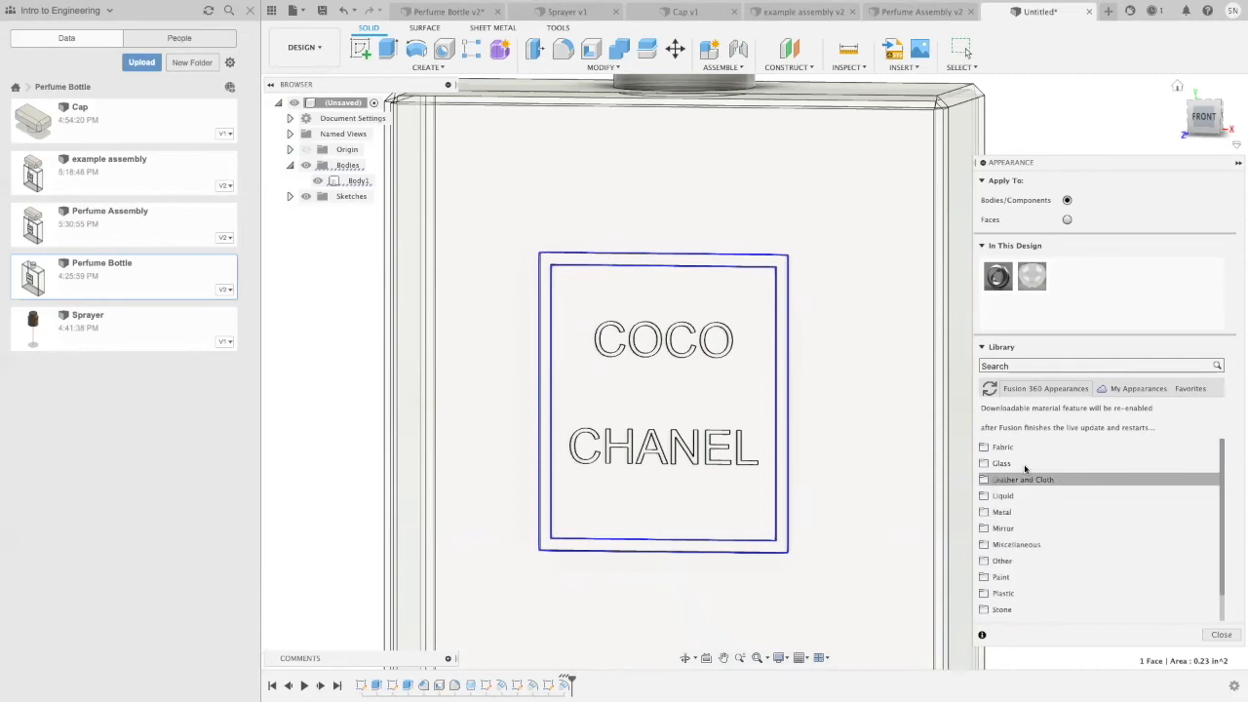
Step: Apply the Paint - Metallic (Yellow) appearance to the label's raised border face and close the appearance settings
left_click(1004, 577)
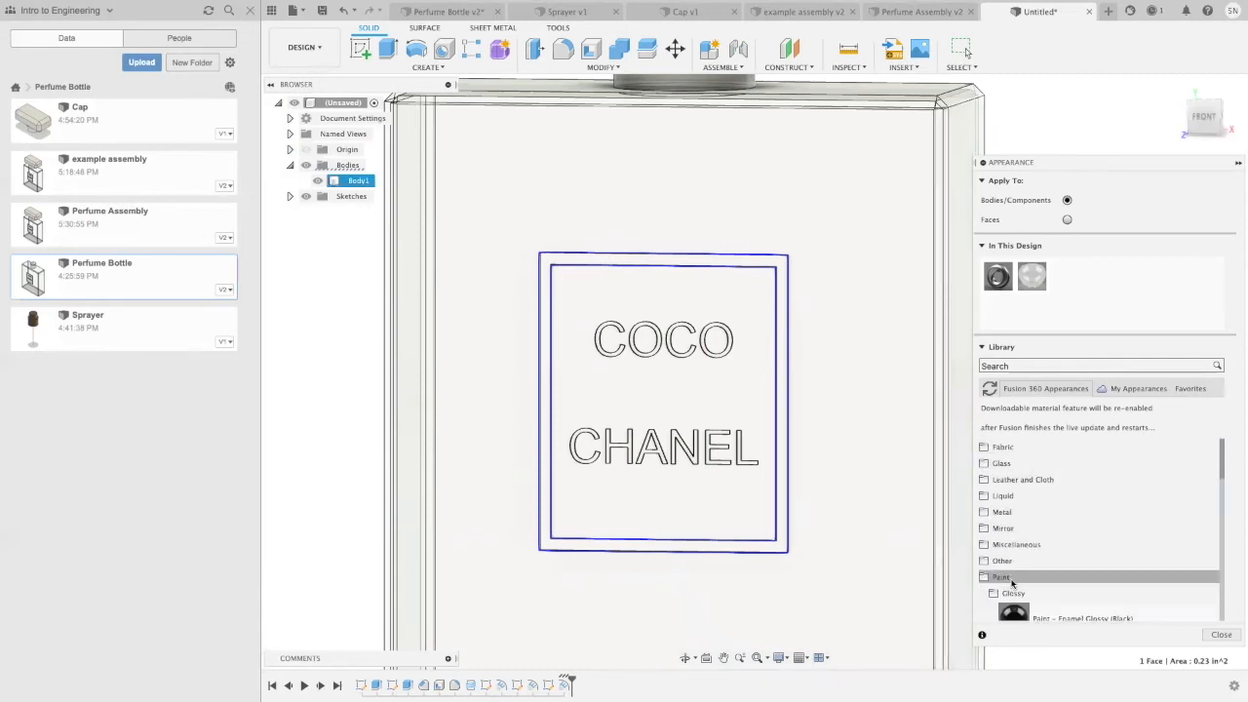
scroll(1013, 580, "down", 2)
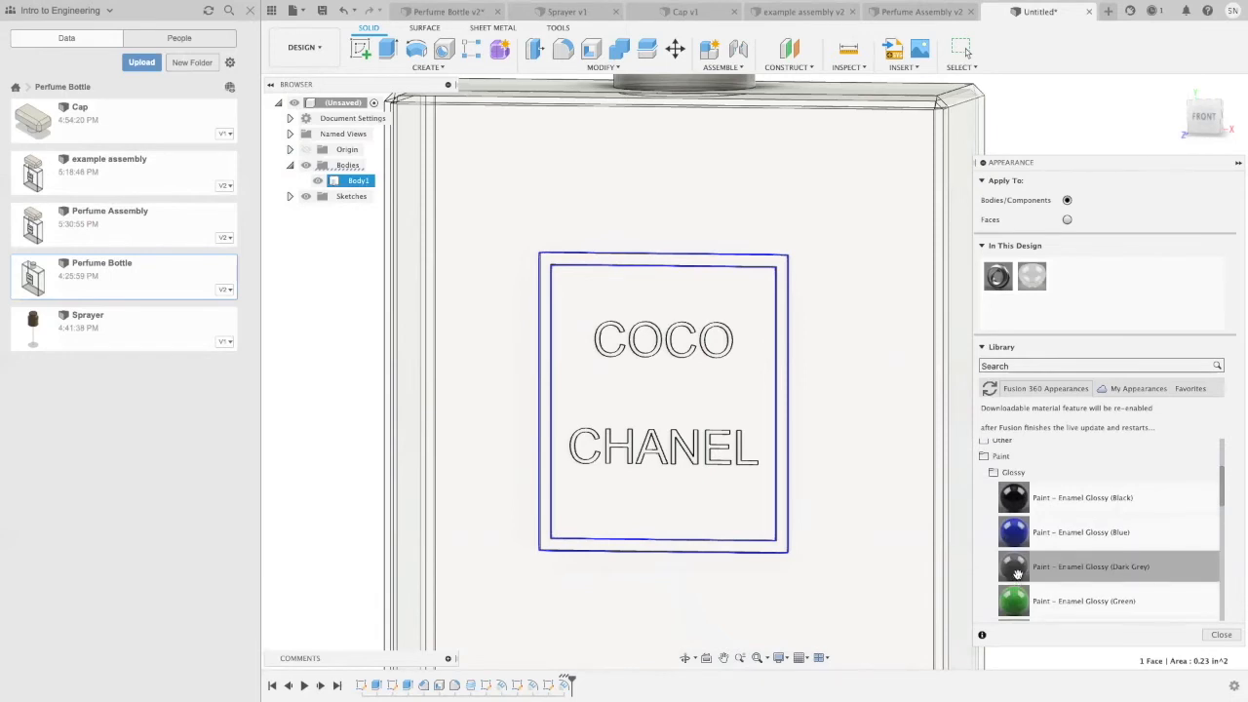
scroll(1019, 566, "down", 4)
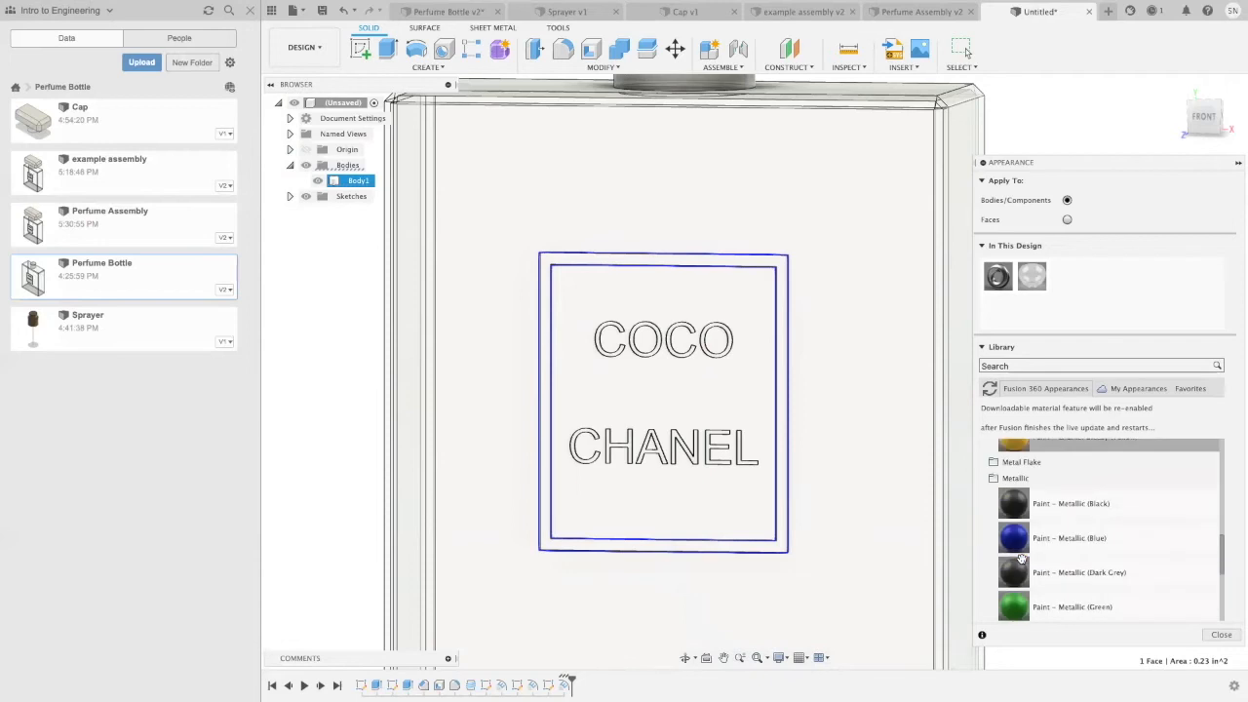
scroll(1069, 520, "down", 3)
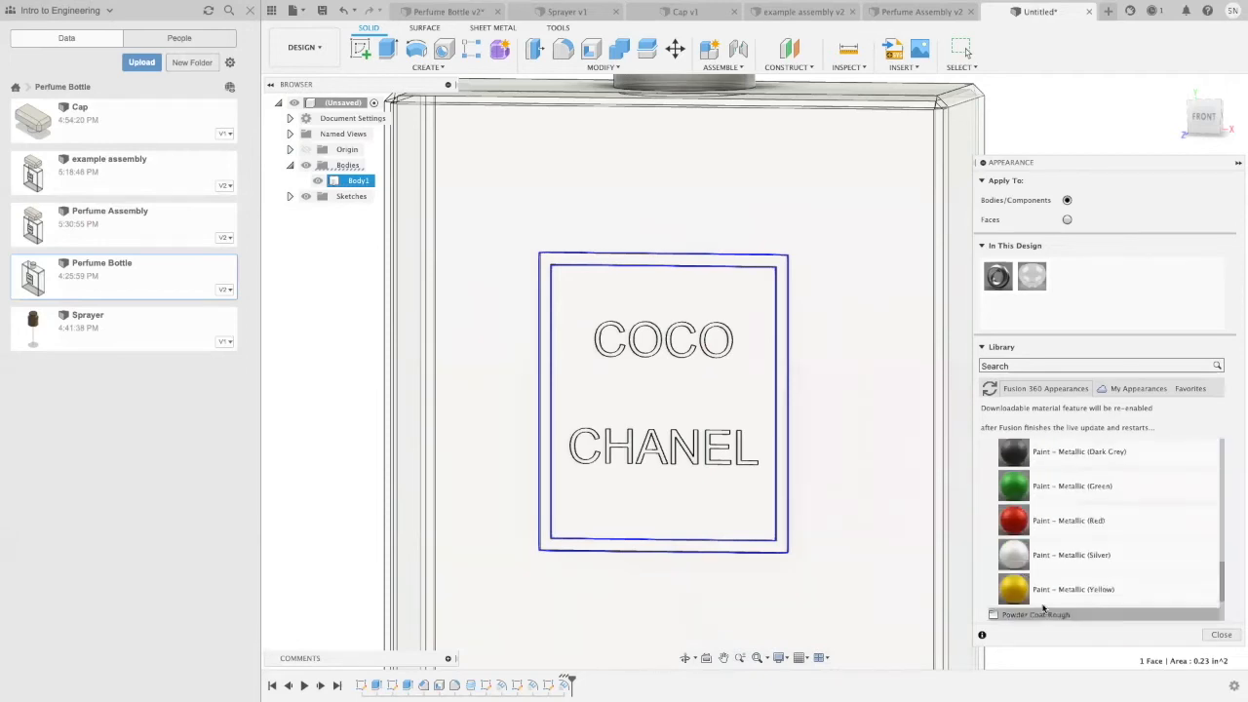
scroll(805, 416, "up", 8)
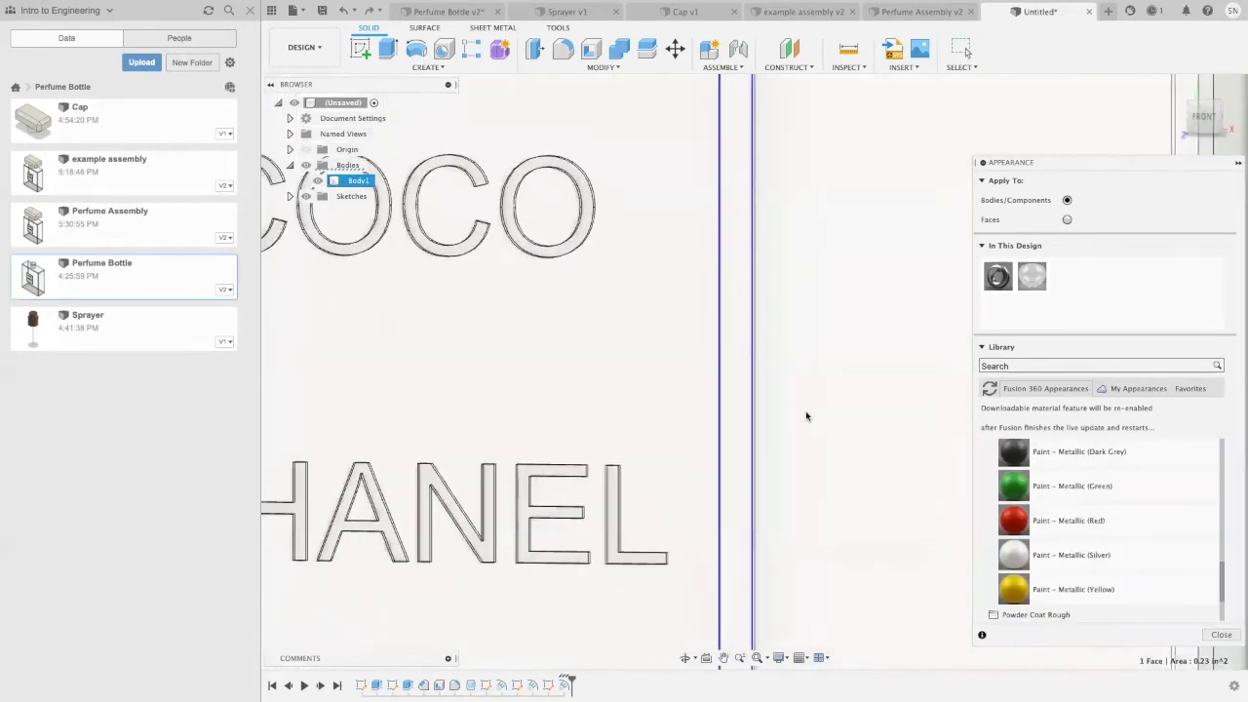
mouse_move(1029, 589)
left_mouse_down()
mouse_move(729, 534)
mouse_move(729, 554)
mouse_move(694, 529)
mouse_move(732, 521)
left_mouse_up()
scroll(766, 361, "down", 5)
middle_click_drag(802, 268, 846, 304)
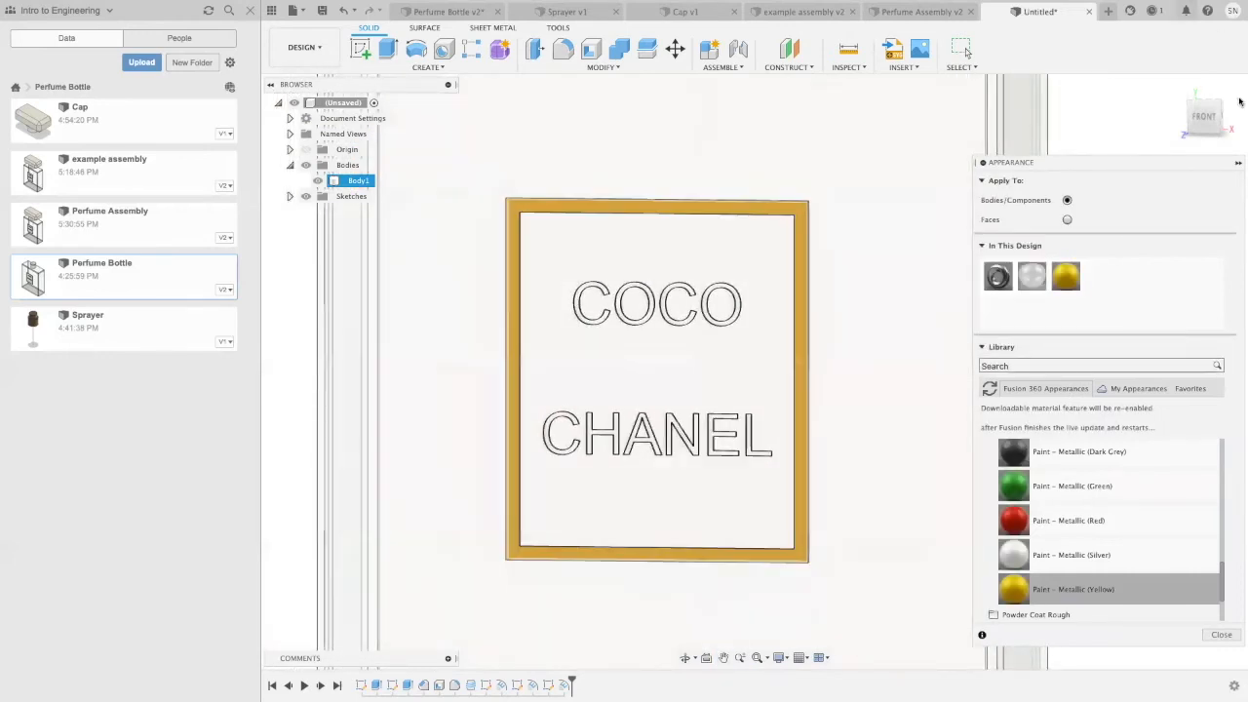
left_click(1222, 634)
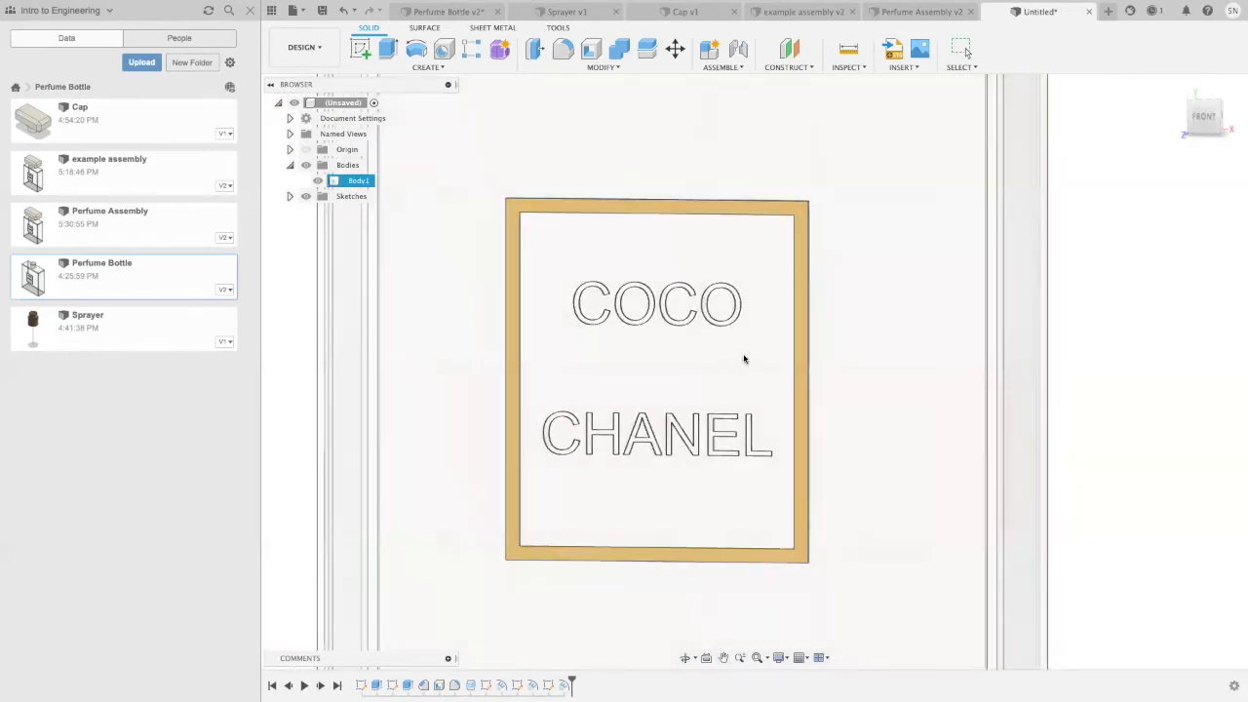
Step: Apply the Paint - Enamel Glossy (White) appearance to the label's inner face and the centres of both Os in COCO
scroll(682, 256, "down", 2)
left_click(682, 256)
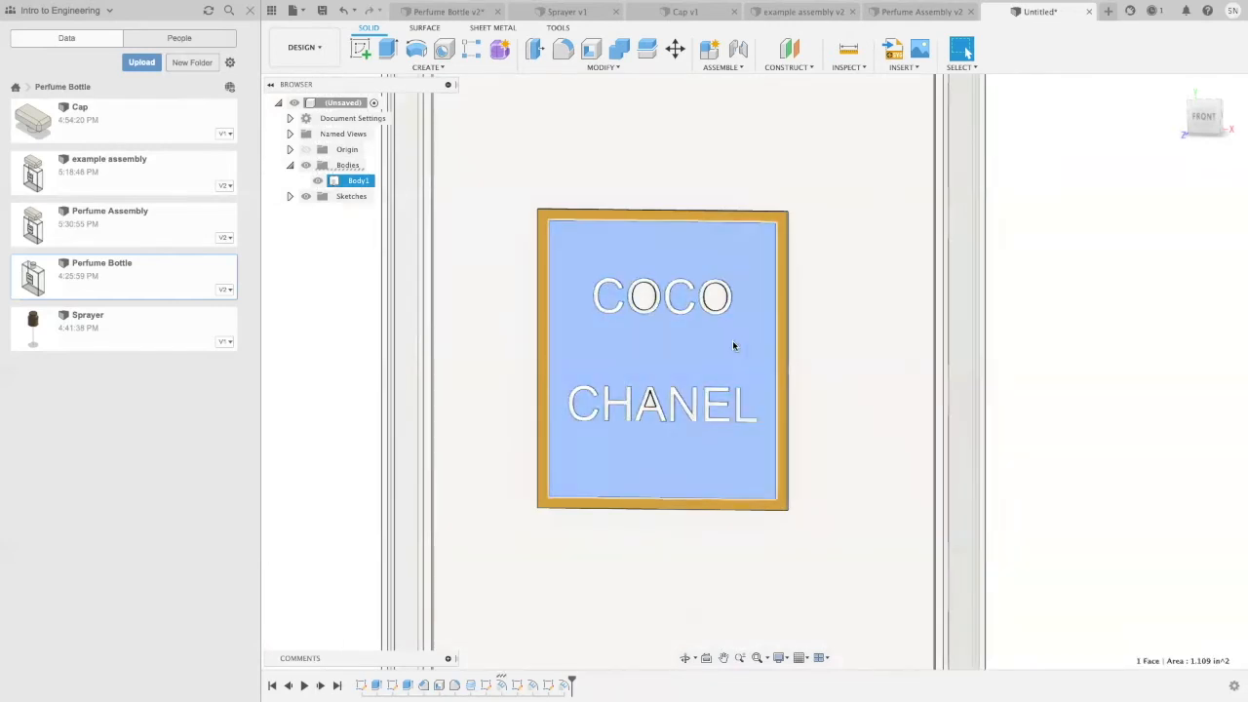
scroll(732, 344, "up", 3)
left_click(598, 276, "ctrl")
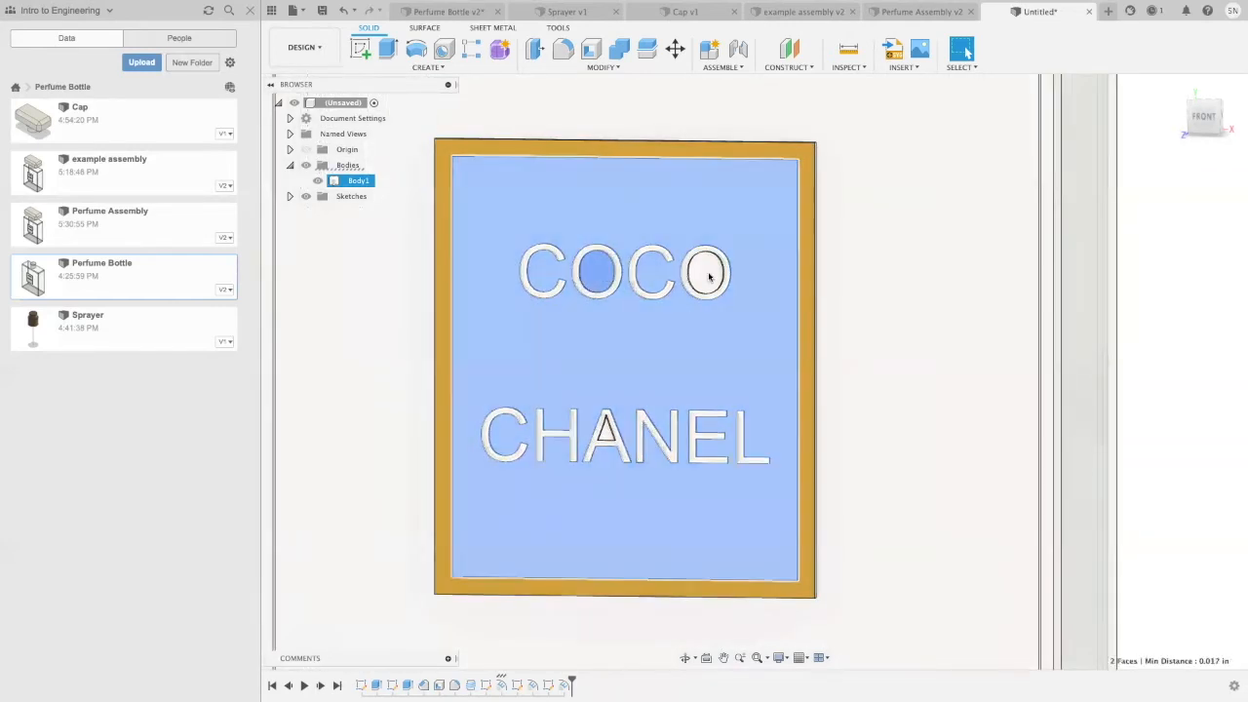
left_click(705, 273, "ctrl")
right_click(660, 342)
left_click(626, 475)
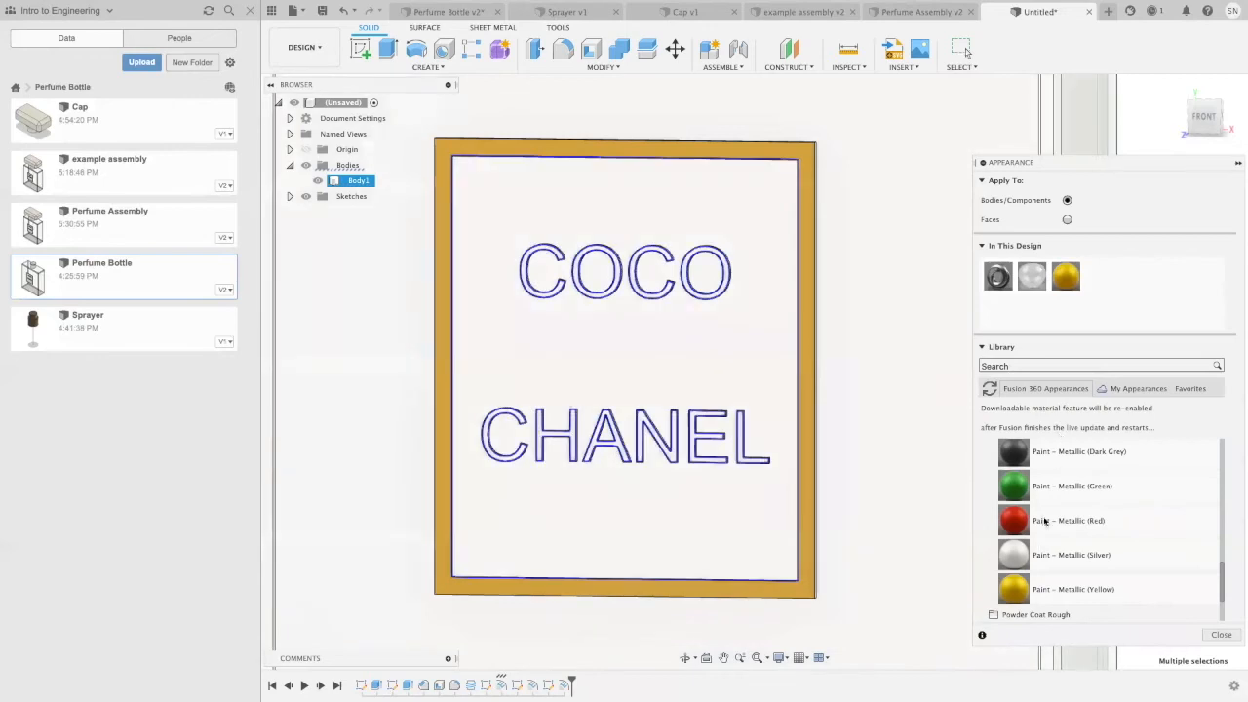
scroll(1039, 519, "up", 3)
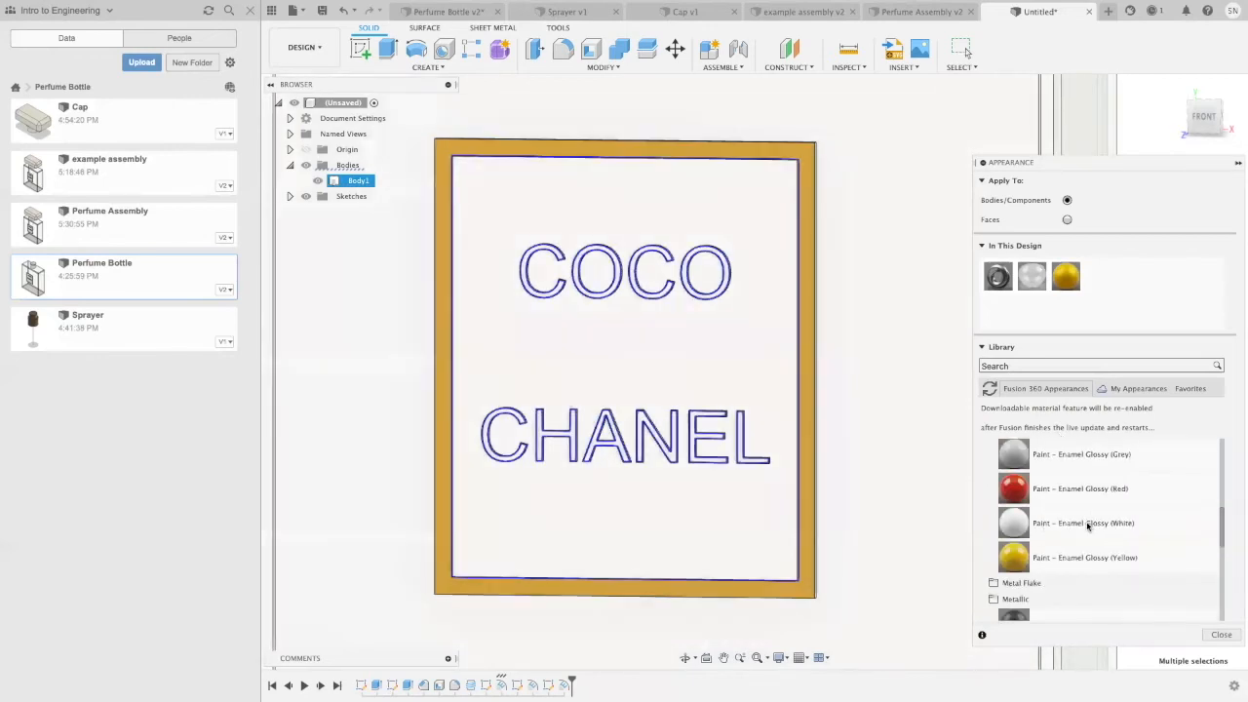
mouse_move(1088, 526)
left_mouse_down()
mouse_move(927, 494)
mouse_move(659, 349)
left_mouse_up()
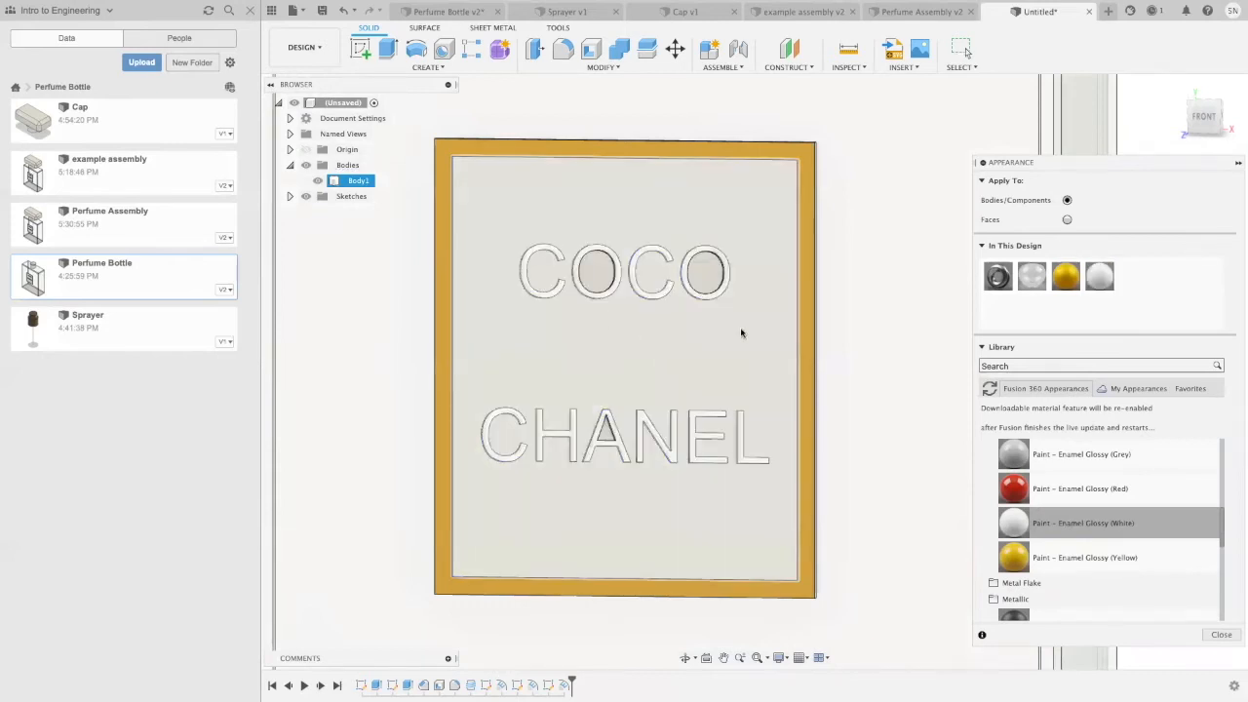
scroll(741, 333, "down", 4)
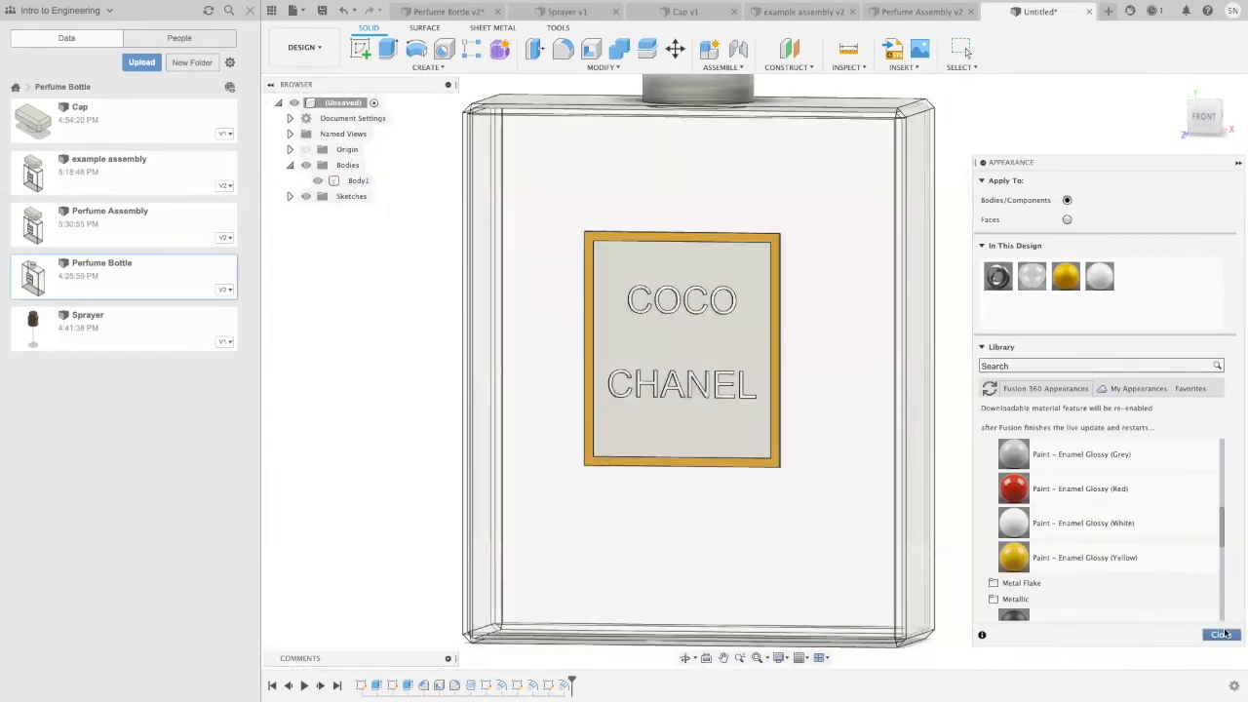
left_click(1222, 635)
Step: Save the bottle design as Perfume Bottle (1) in the Perfume Bottle folder
scroll(969, 264, "down", 3)
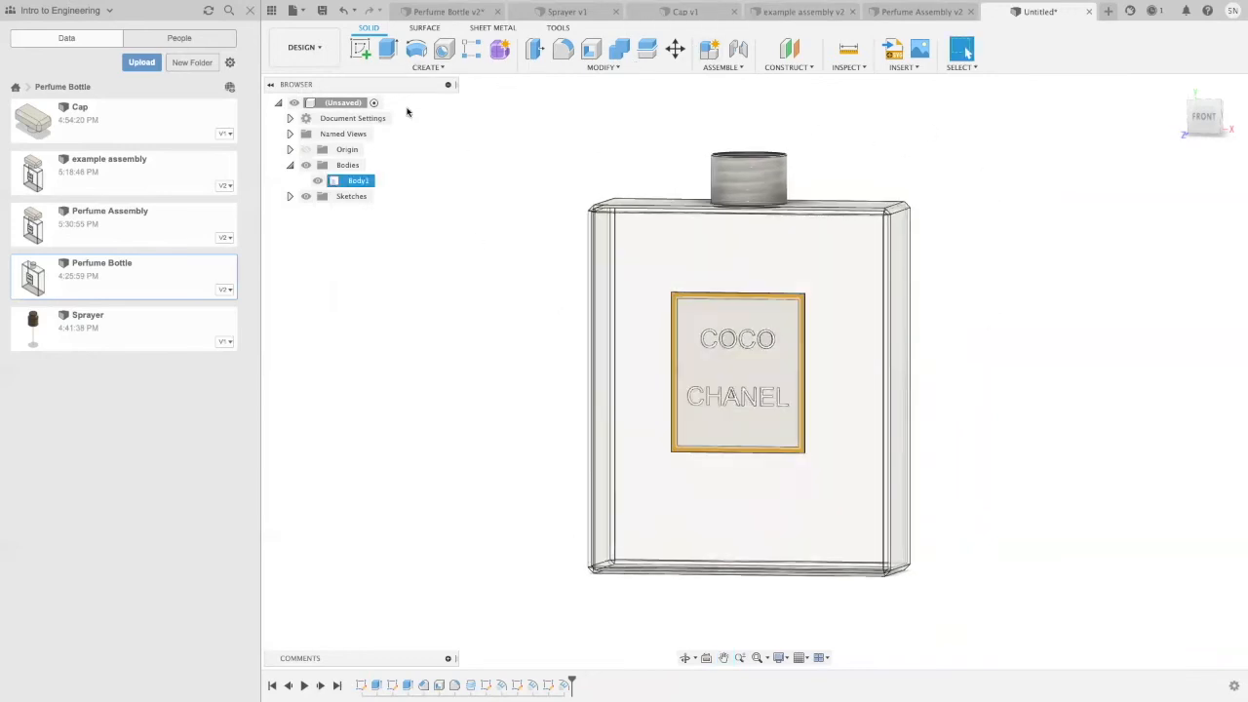
left_click(321, 11)
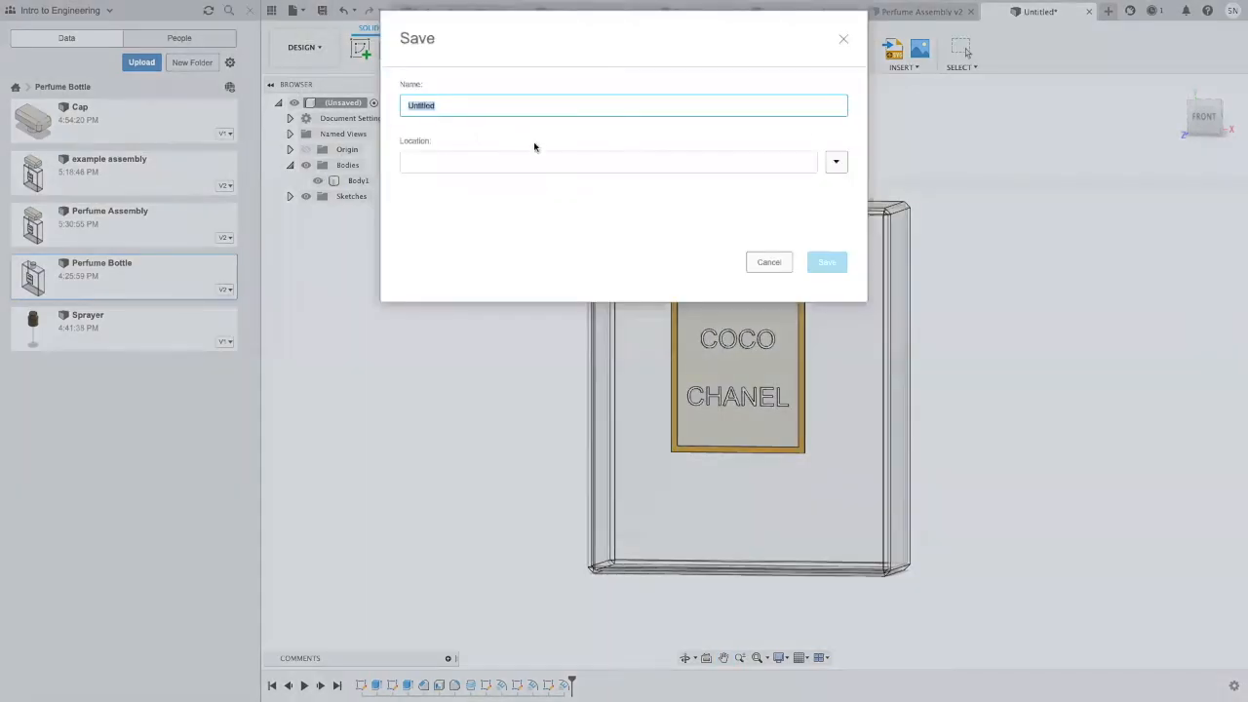
type("Perfume Bo")
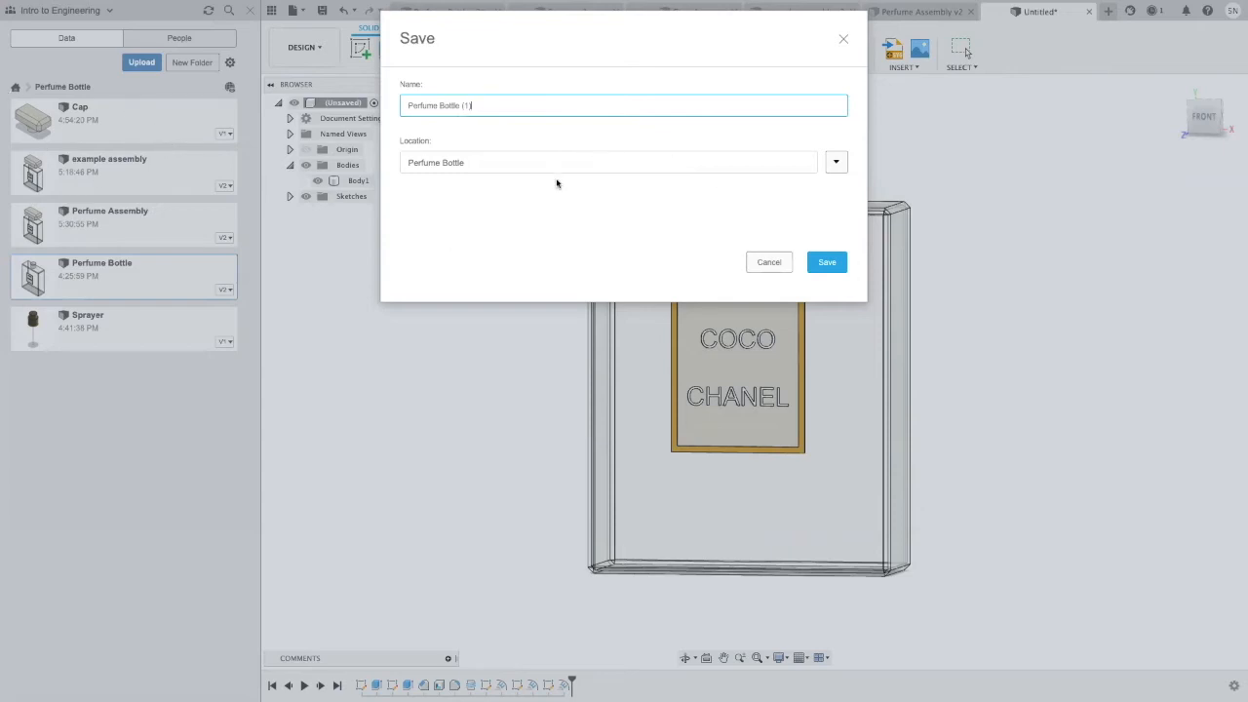
left_click(826, 263)
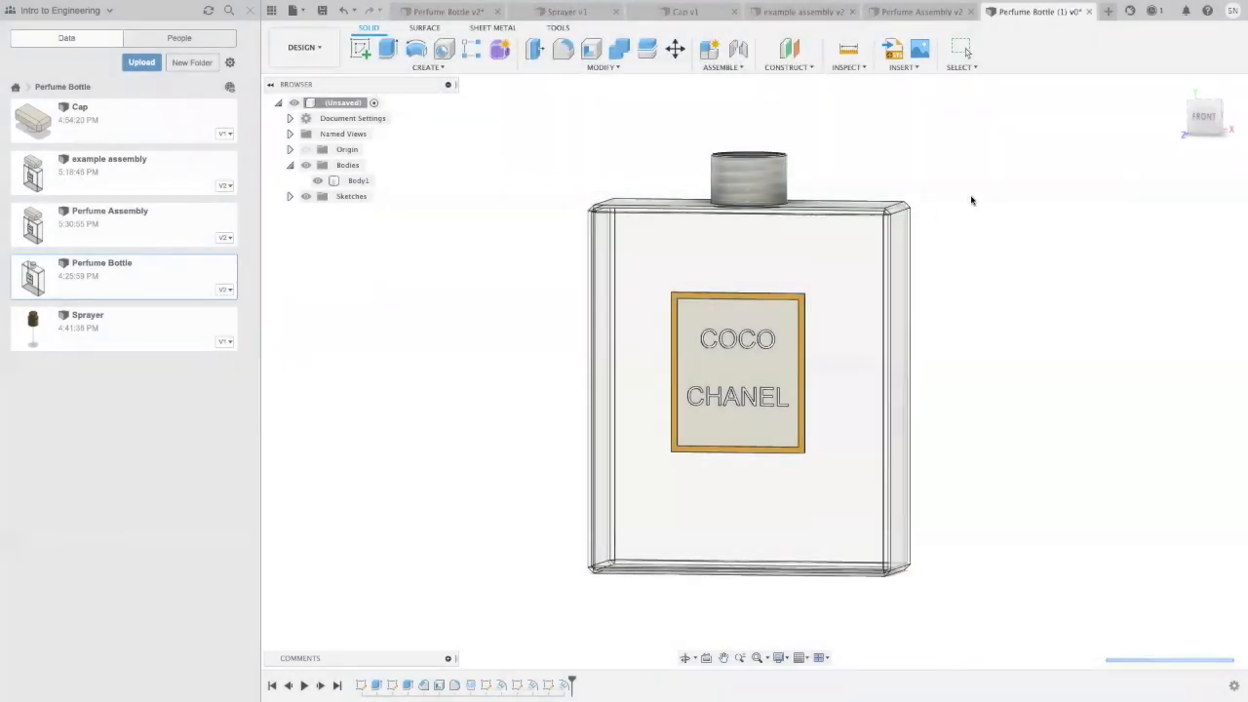
scroll(971, 198, "down", 3)
middle_click_drag(981, 184, 914, 224)
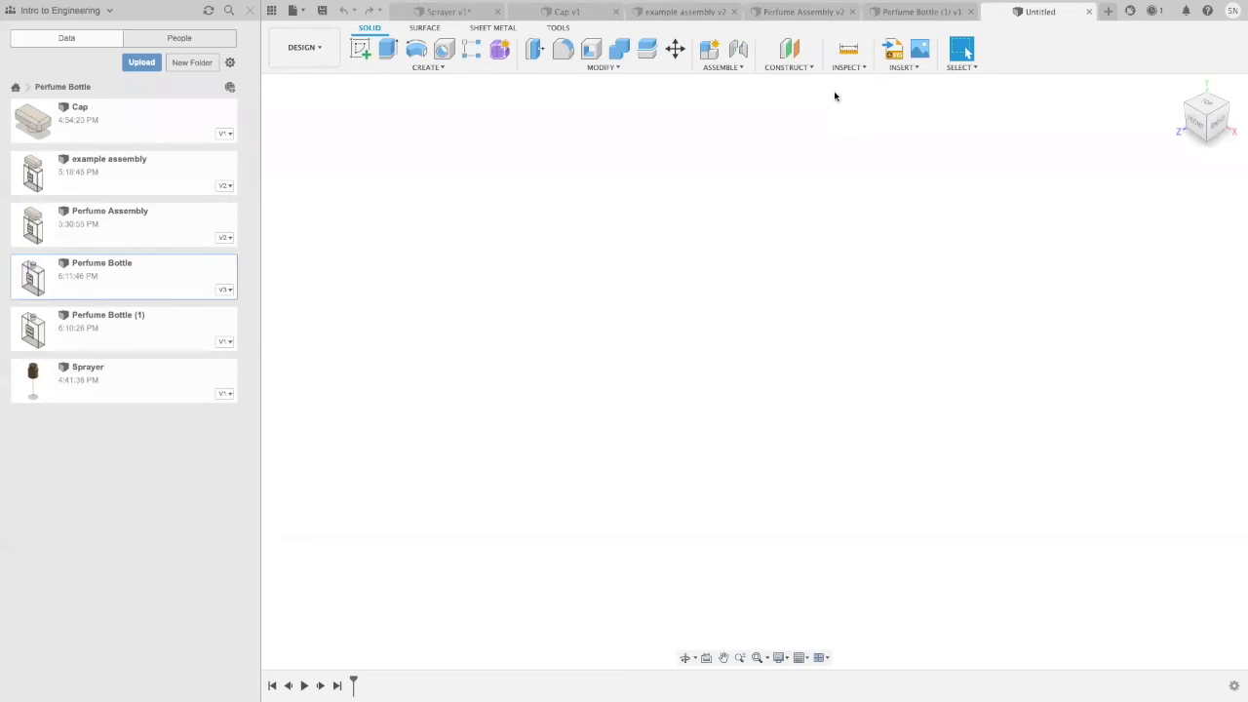
Step: In the new empty design, sketch a 0.65 in diameter circle centred on the origin of the horizontal plane and select its profile
left_click(361, 53)
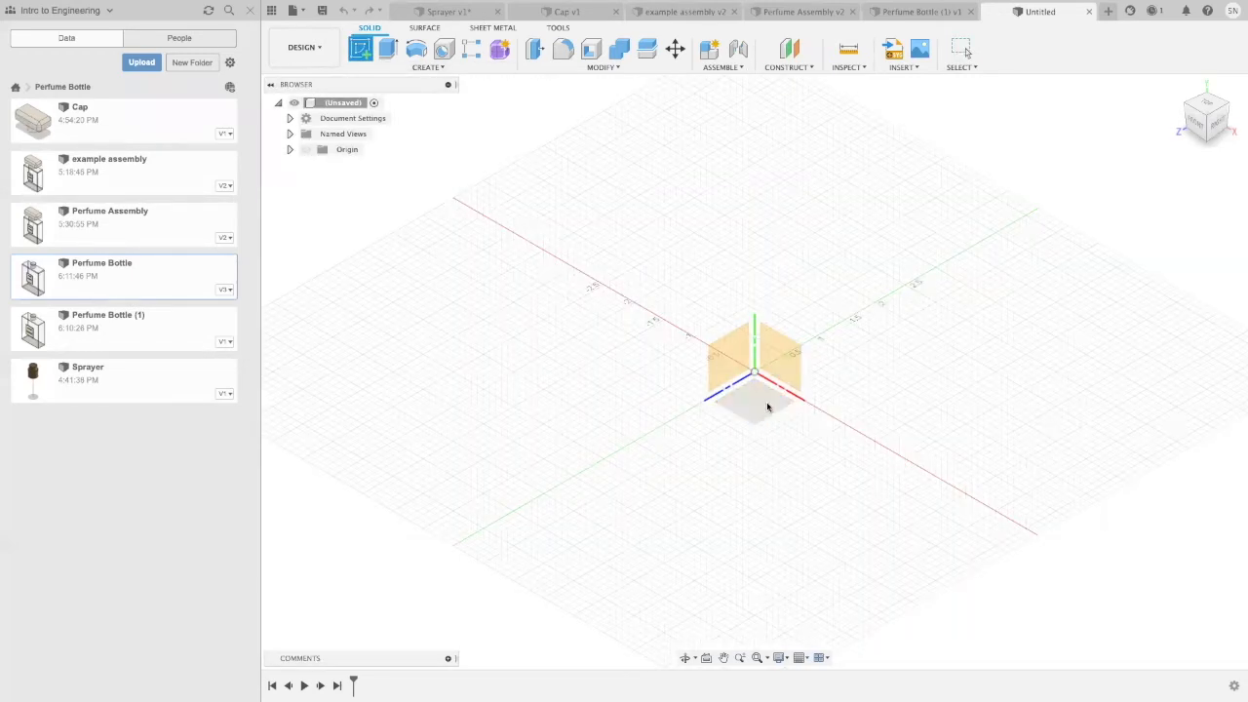
left_click(767, 408)
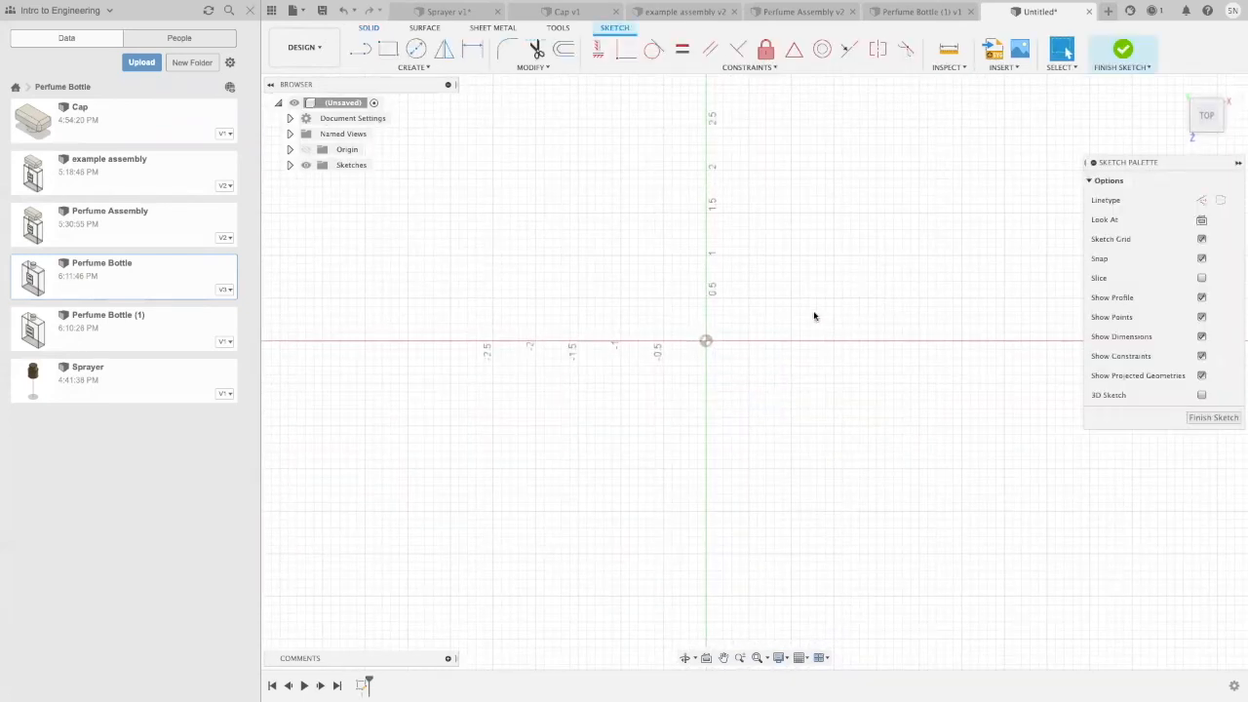
left_click(415, 52)
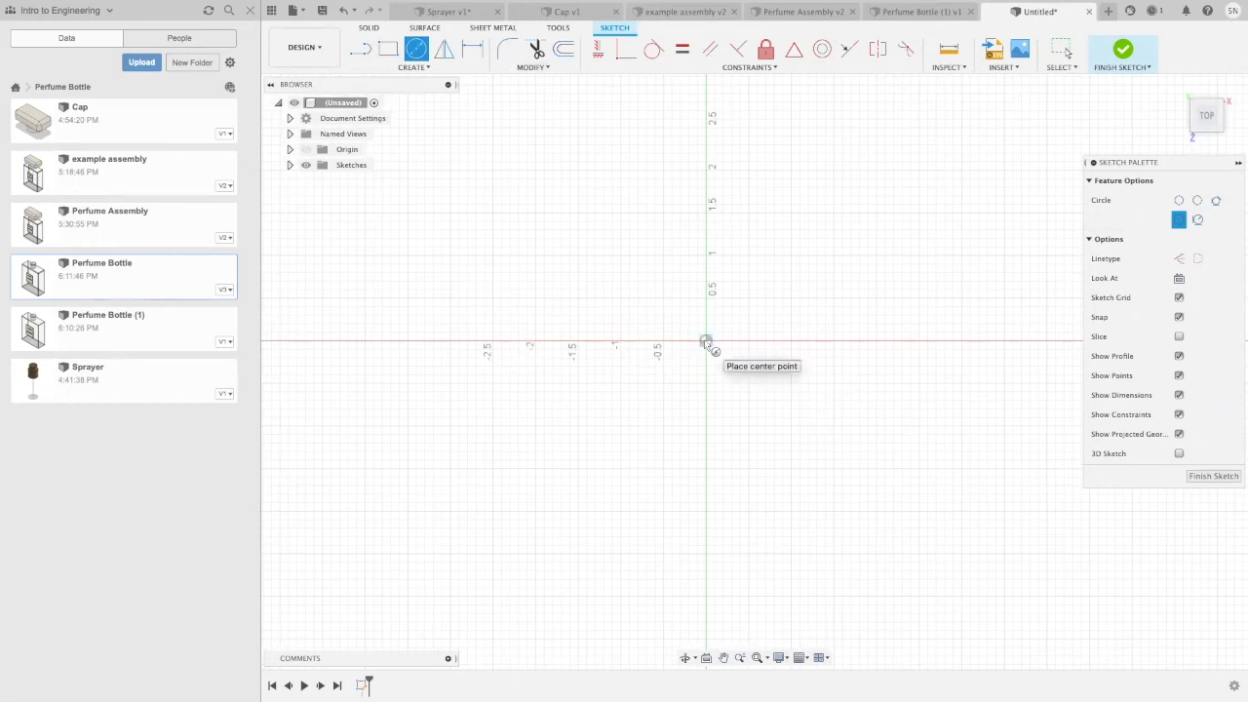
left_click(706, 342)
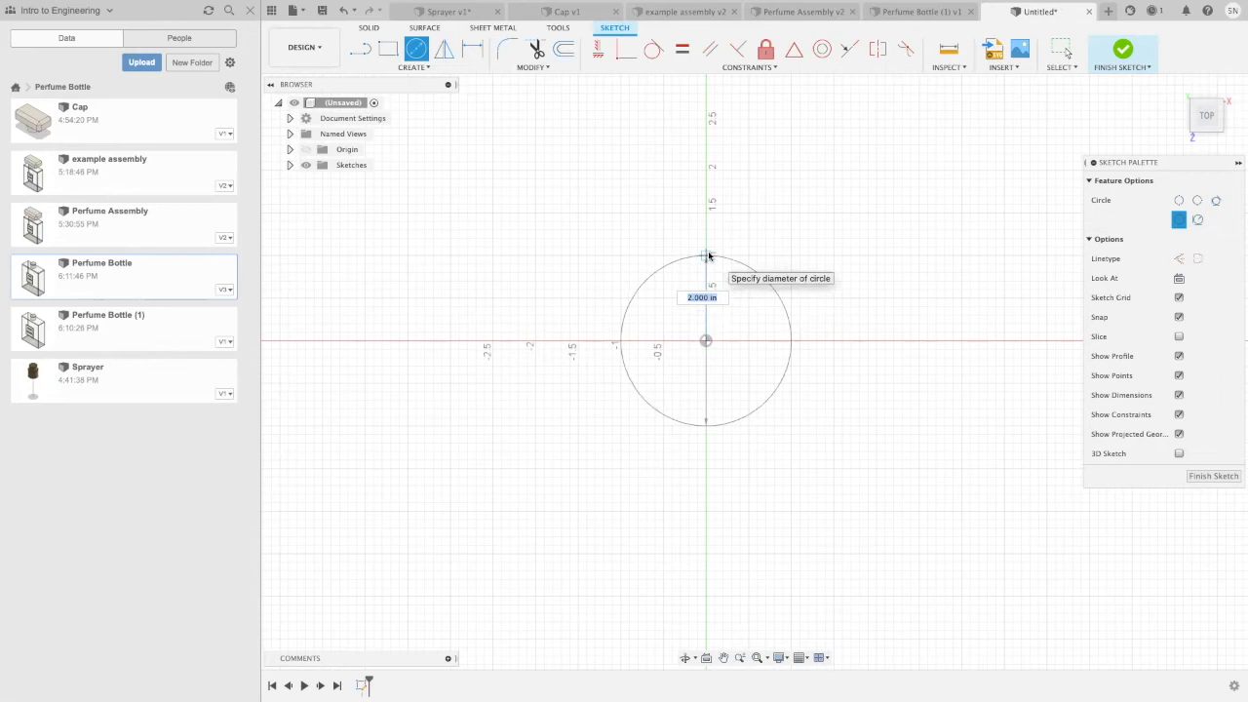
key("BackSpace")
key("Return")
key("Return")
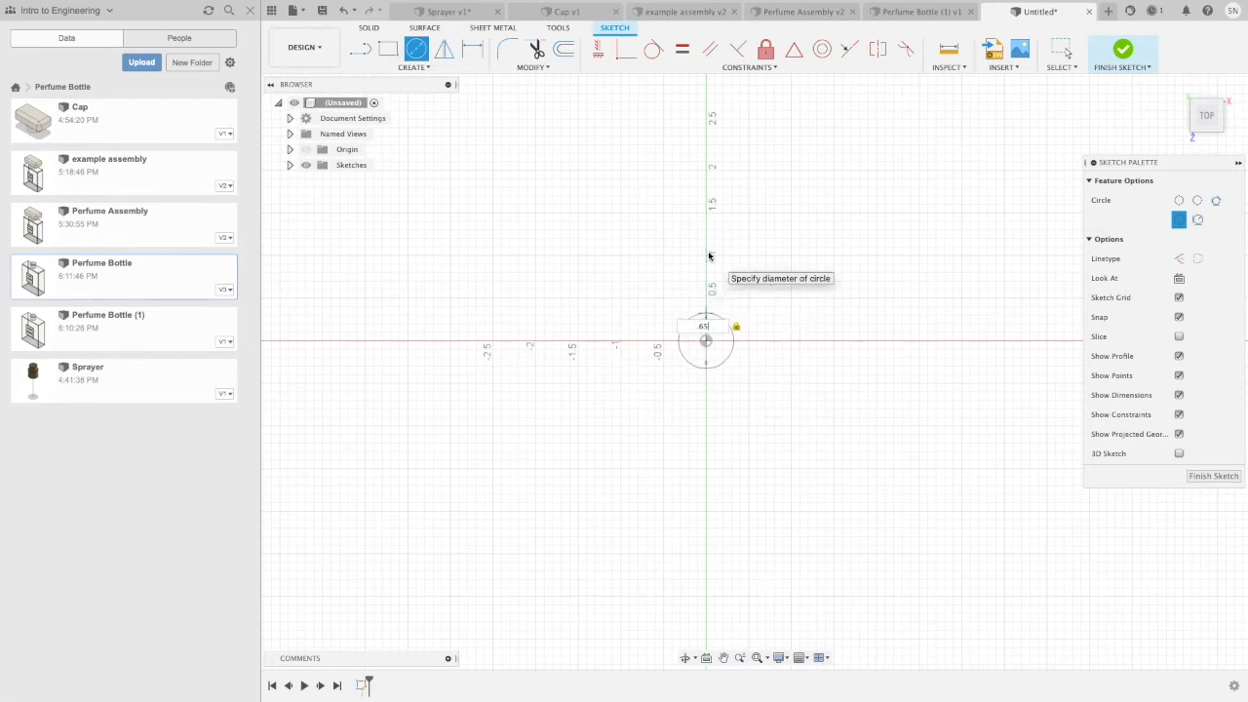
scroll(786, 331, "up", 4)
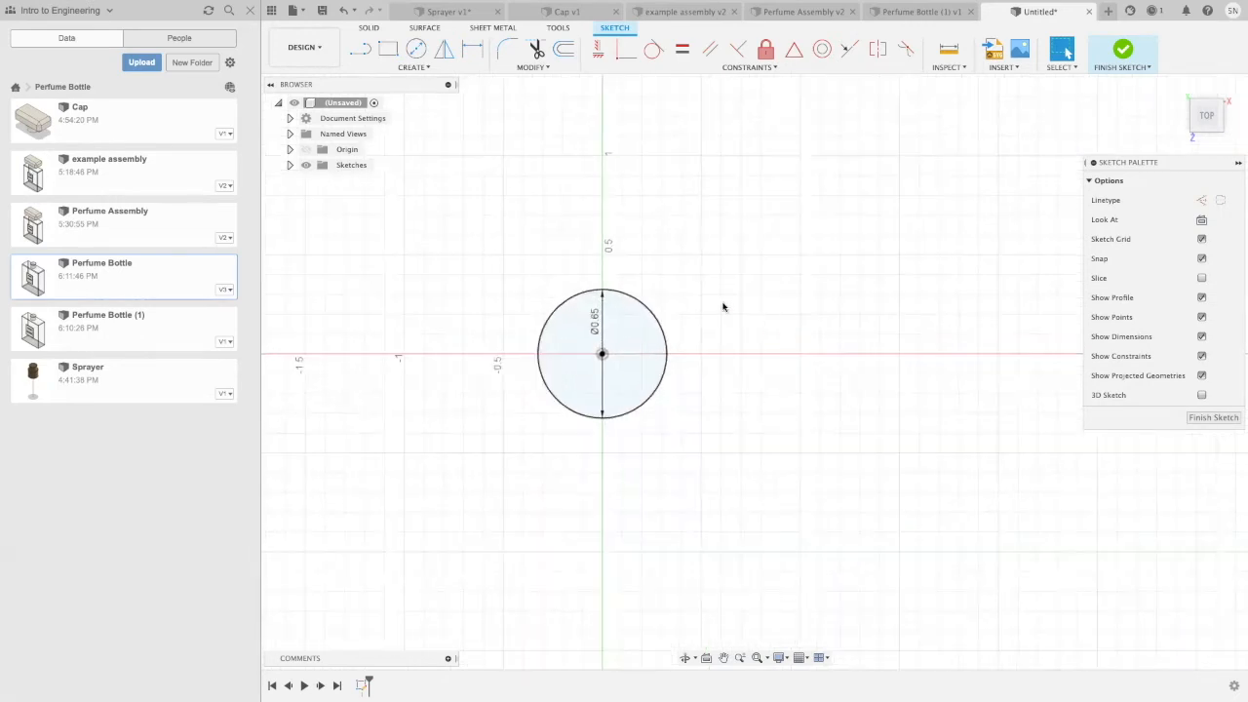
left_click(655, 347)
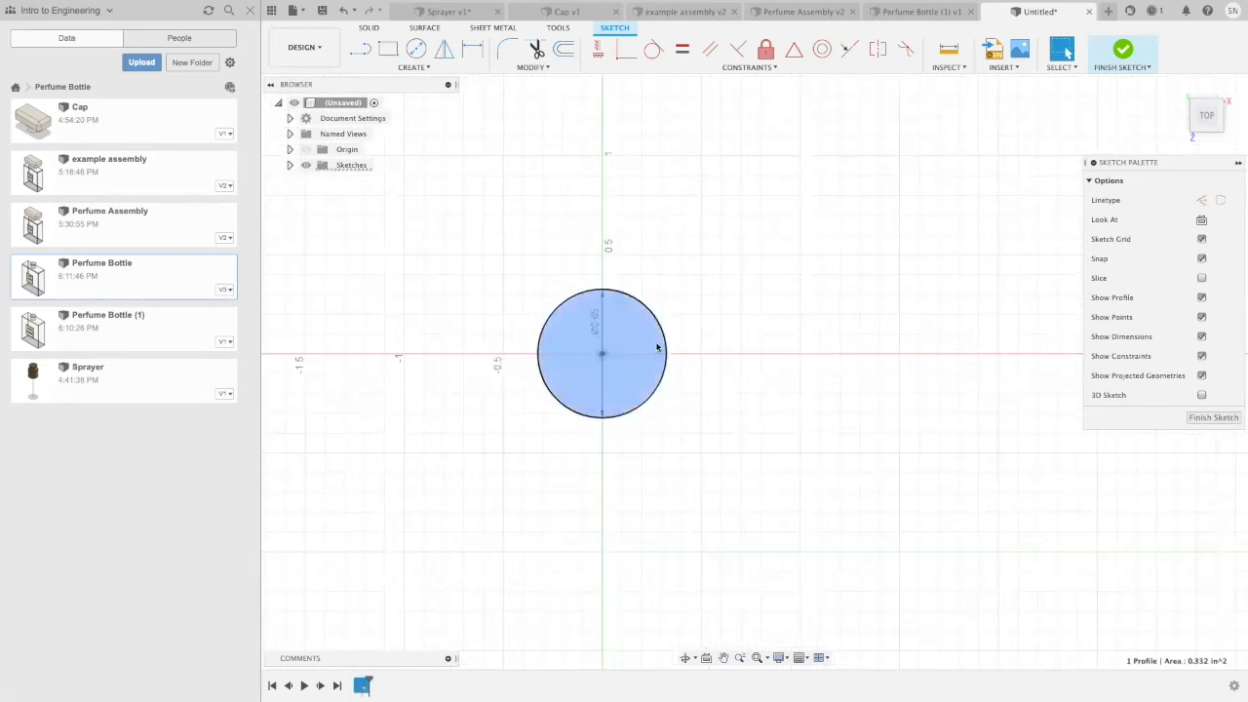
Step: Extrude the 0.65 in circle profile about 0.5 in as a new body to form the sprayer's base cylinder
key("e")
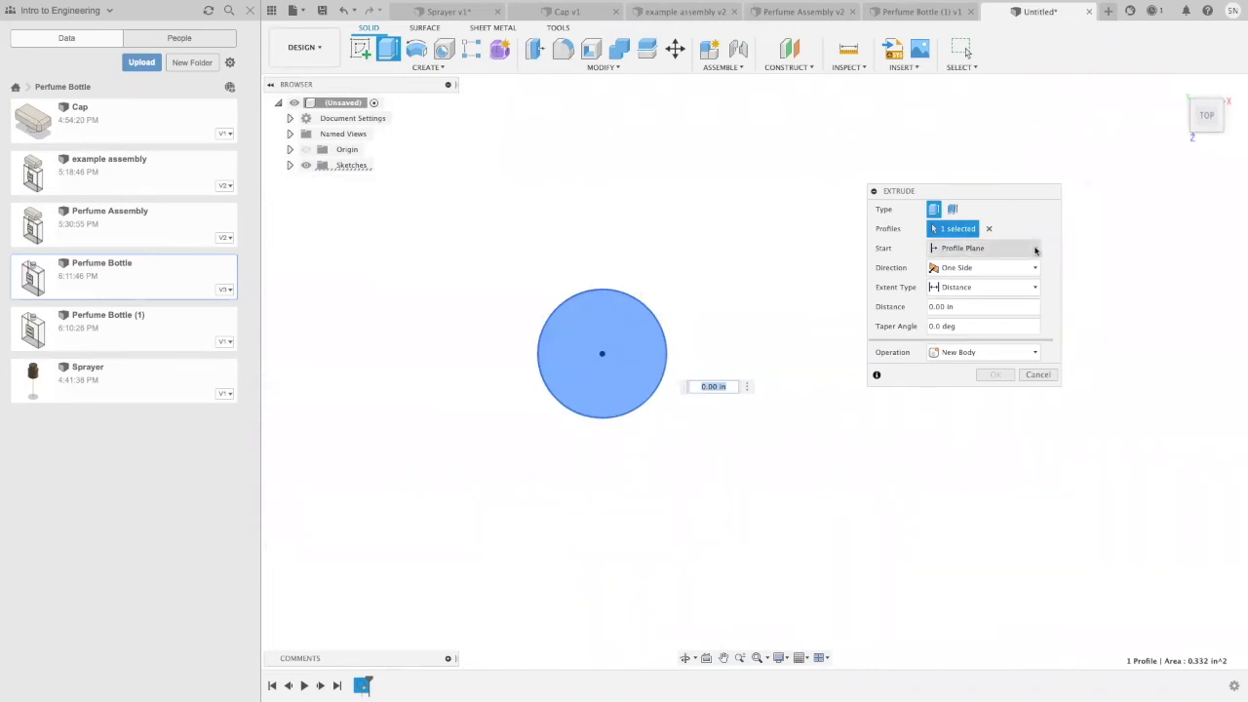
key("BackSpace")
key("Return")
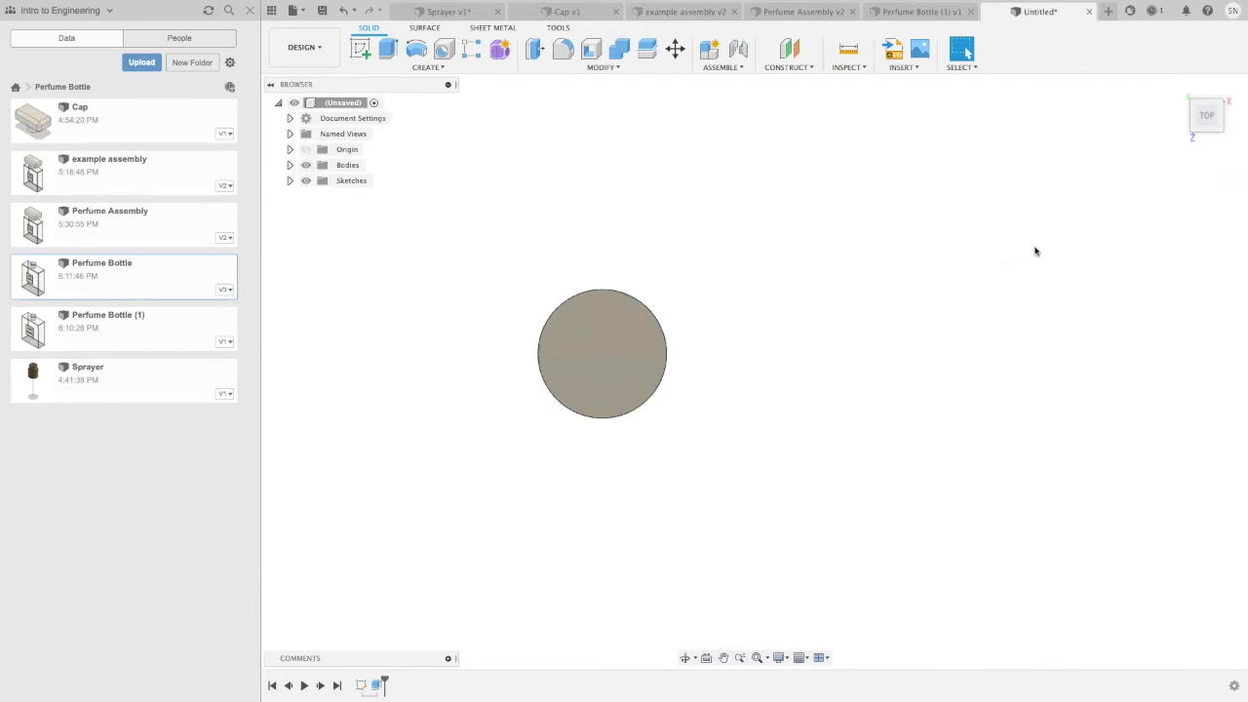
Step: Sketch a 0.475 in diameter circle centred on the origin on the cylinder's top face
middle_click_drag(808, 370, 780, 341, "shift")
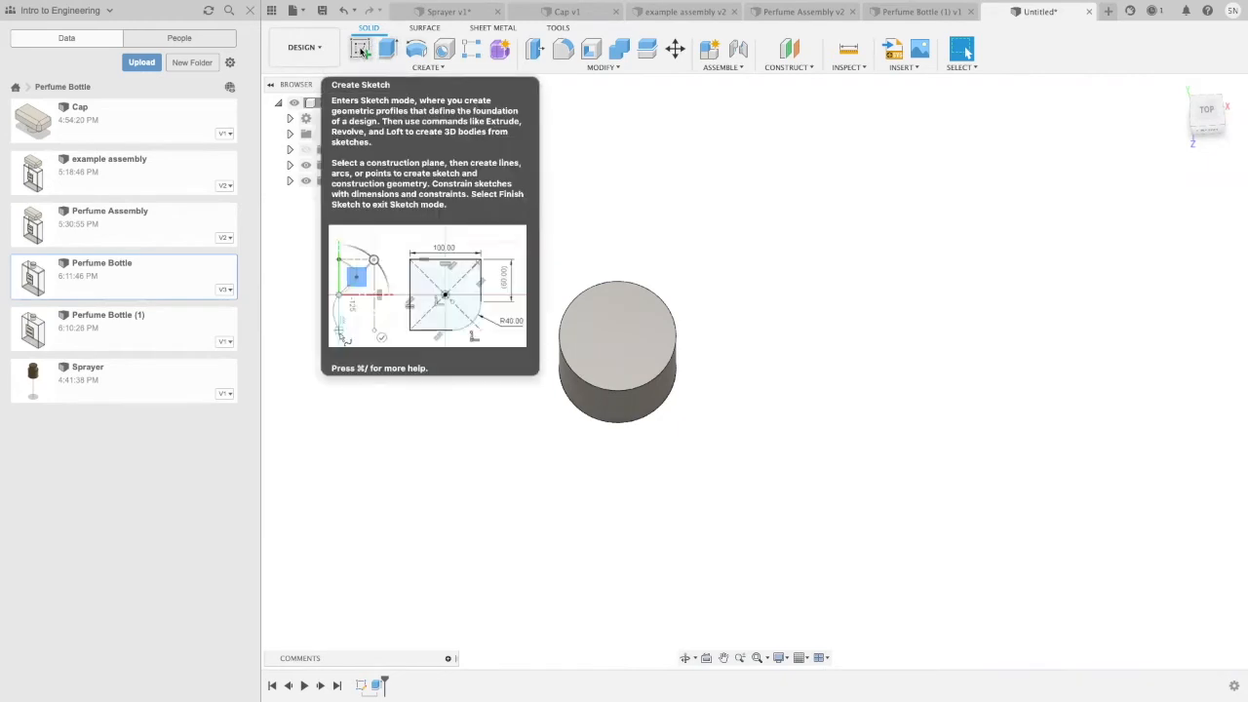
left_click(360, 50)
left_click(618, 329)
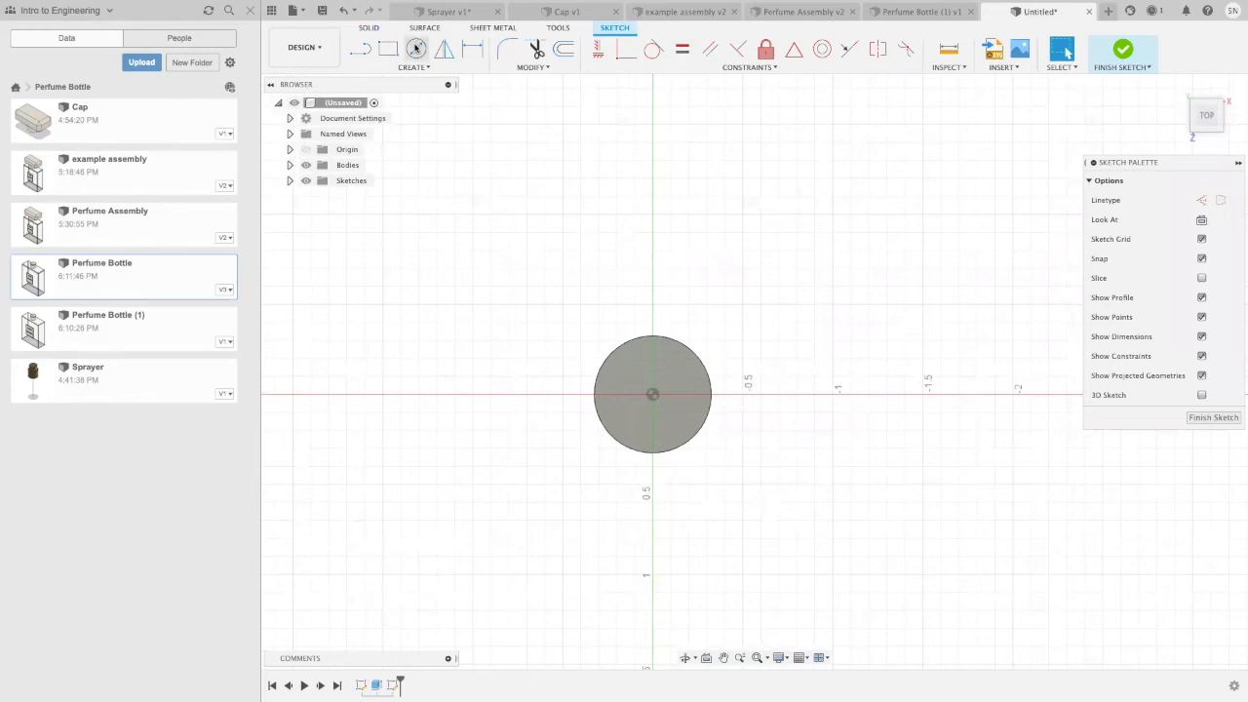
left_click(415, 48)
left_click(653, 394)
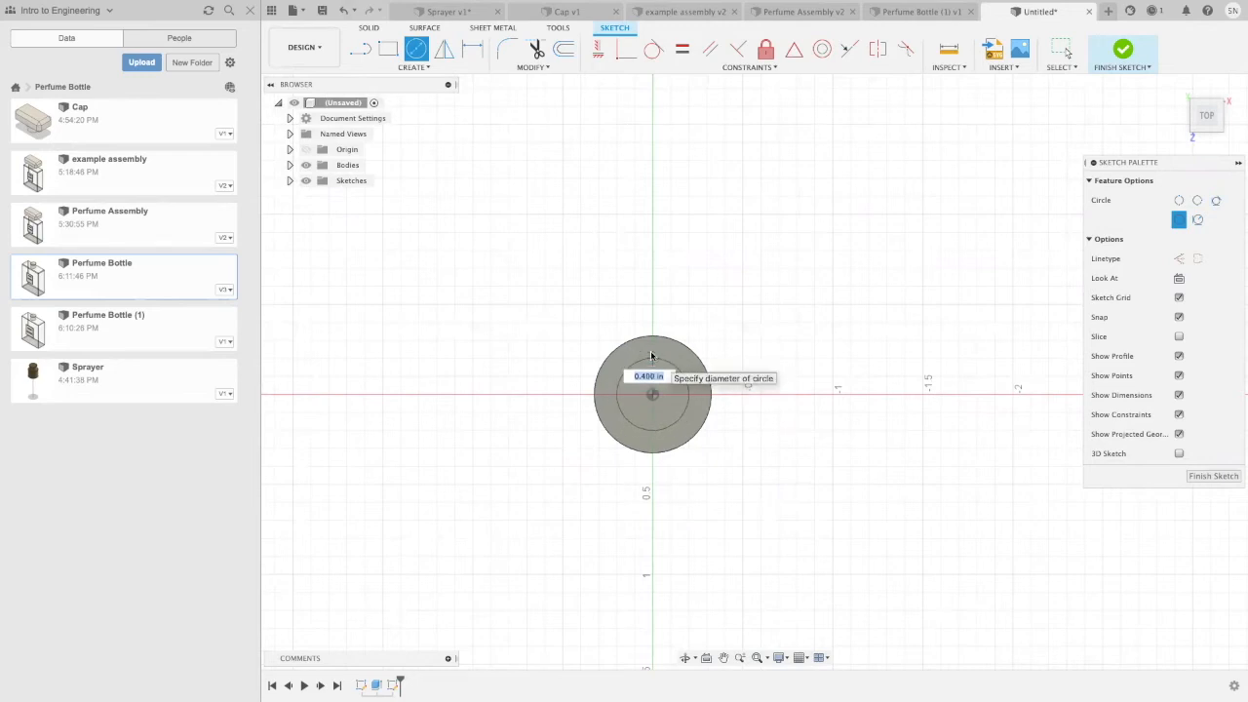
type("0.475")
key("Return")
key("Escape")
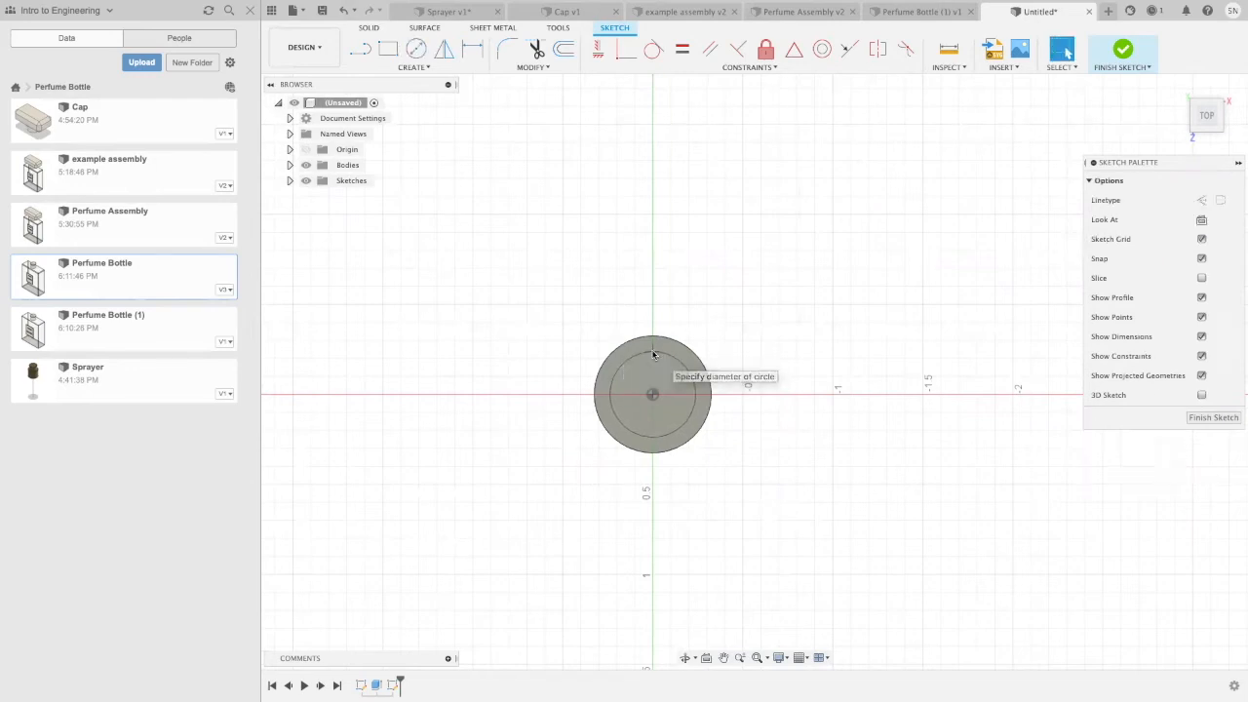
Step: Extrude the 0.475 in circle profile upward 0.3 in to form the narrower upper cylinder
left_click(674, 401)
key("e")
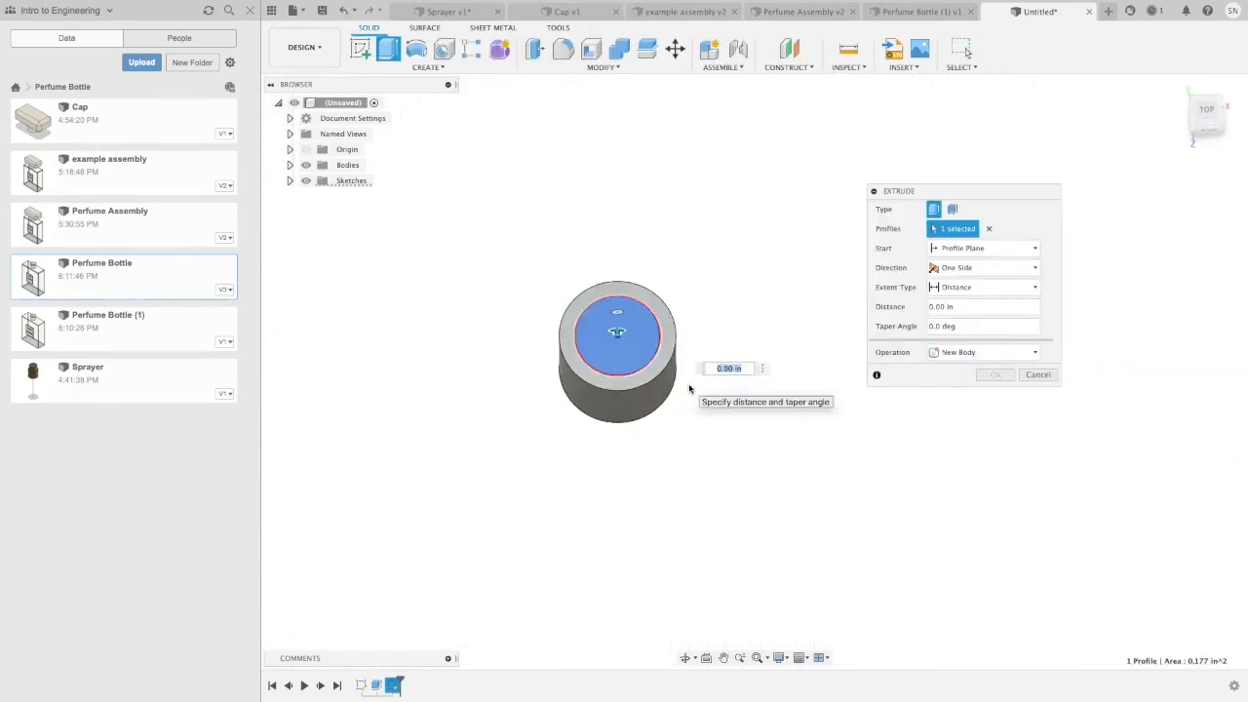
key("BackSpace")
type("3")
key("Return")
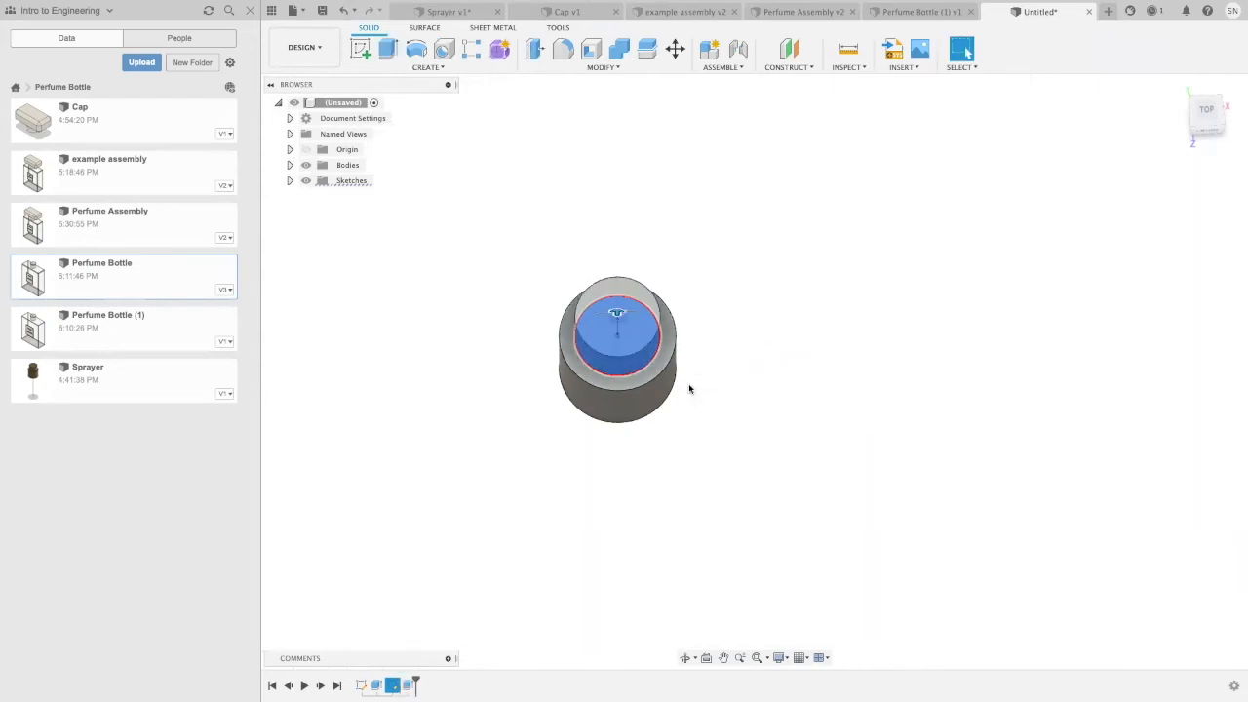
middle_click_drag(742, 410, 741, 351, "shift")
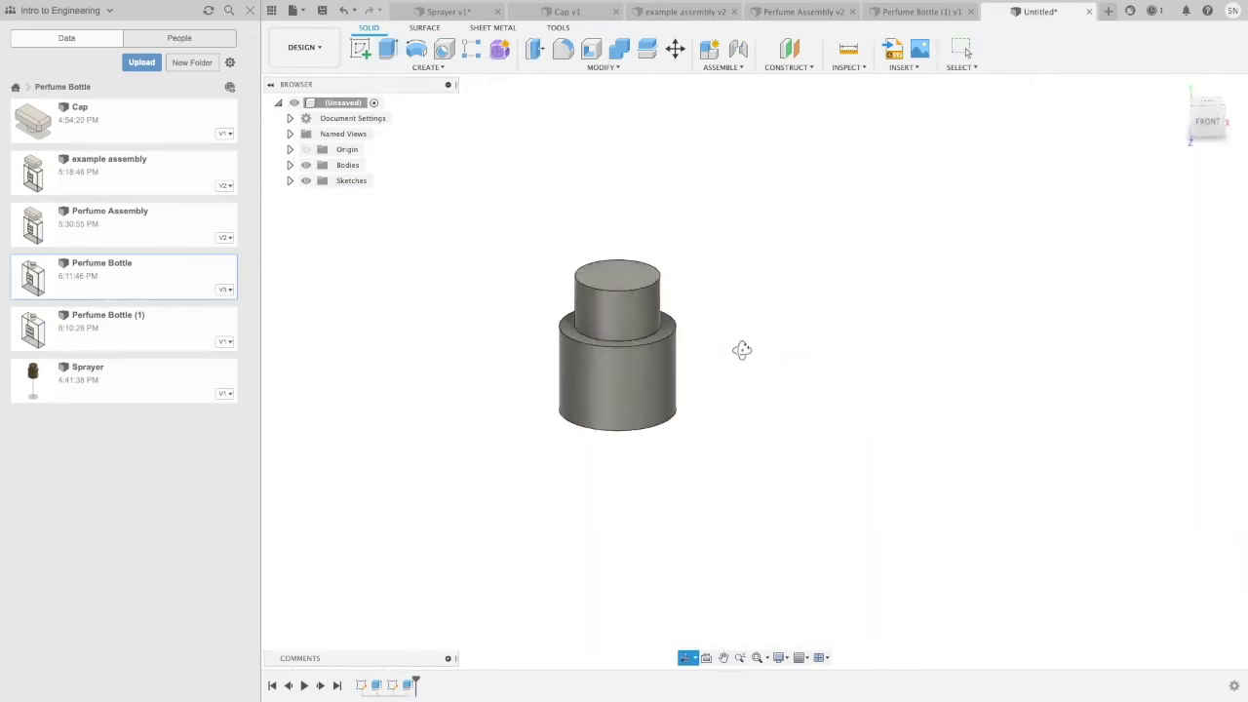
scroll(832, 439, "down", 1)
mouse_move(831, 444)
middle_mouse_down("shift")
mouse_move(816, 373)
mouse_move(817, 458)
middle_mouse_up("shift")
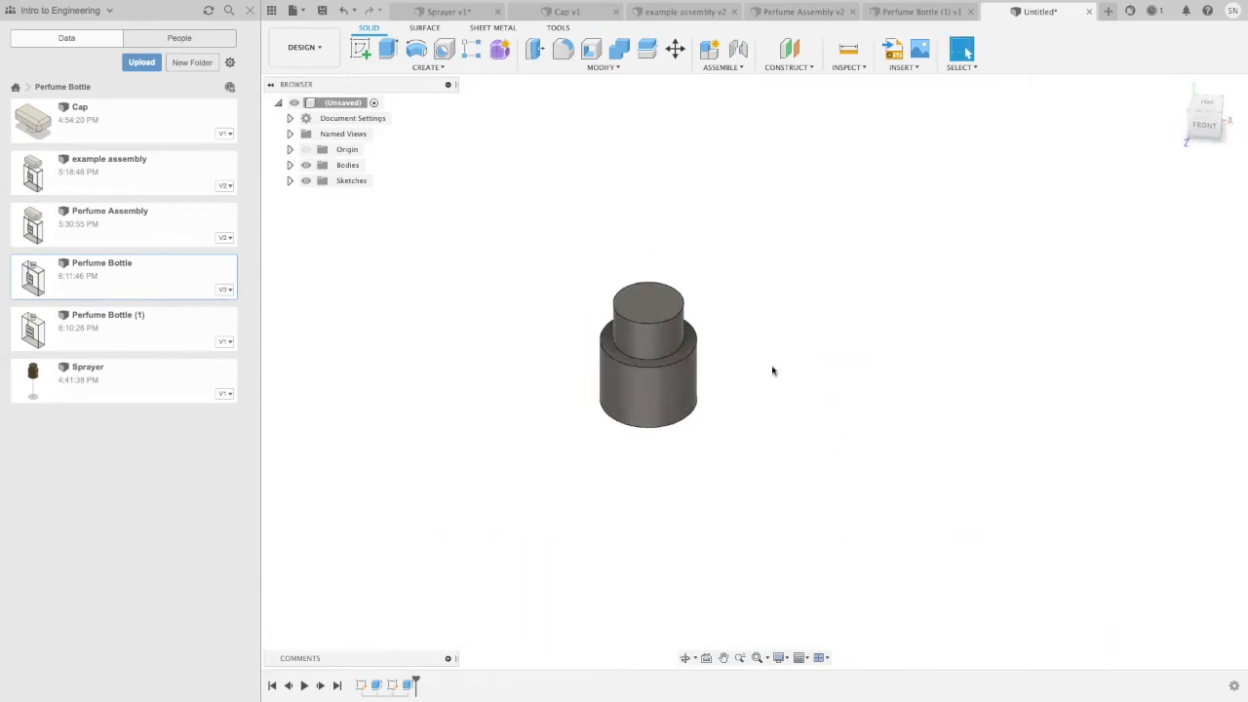
middle_click_drag(771, 368, 771, 337, "shift")
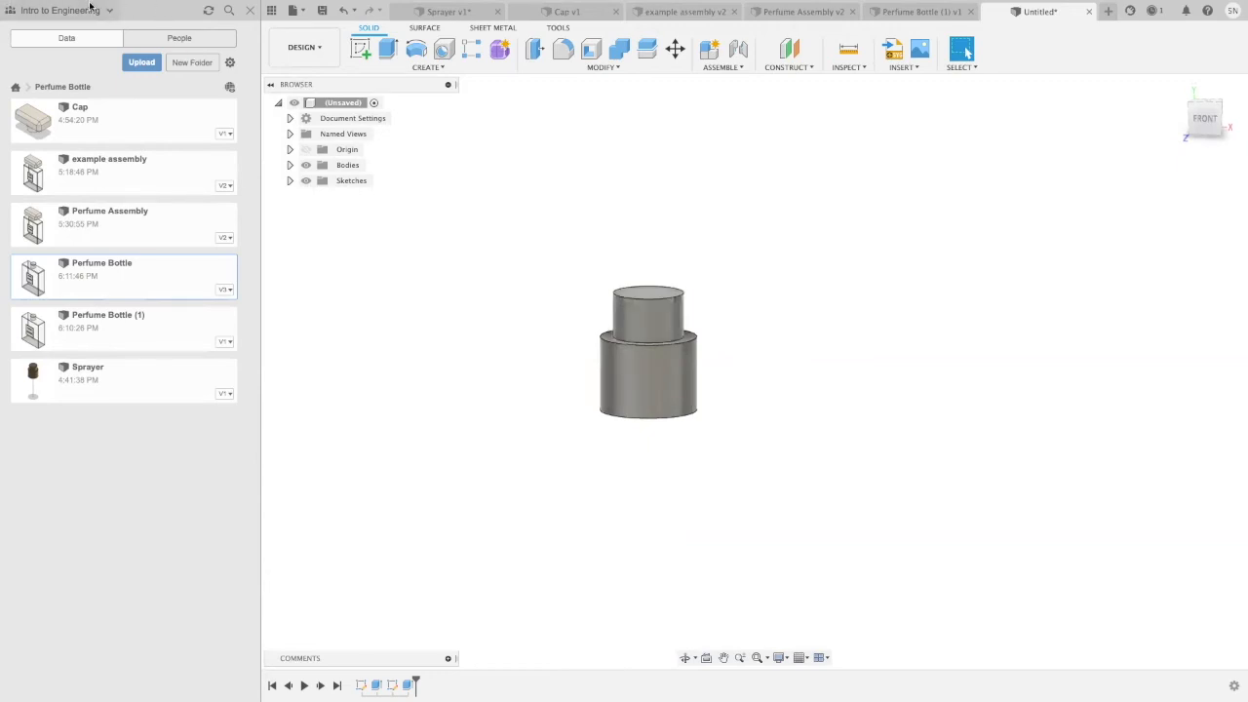
Step: Switch to Chrome to examine the perfume bottle sprayer reference image, and return to the full-screen Fusion 360 window
mouse_move(78, 2)
left_click(34, 21)
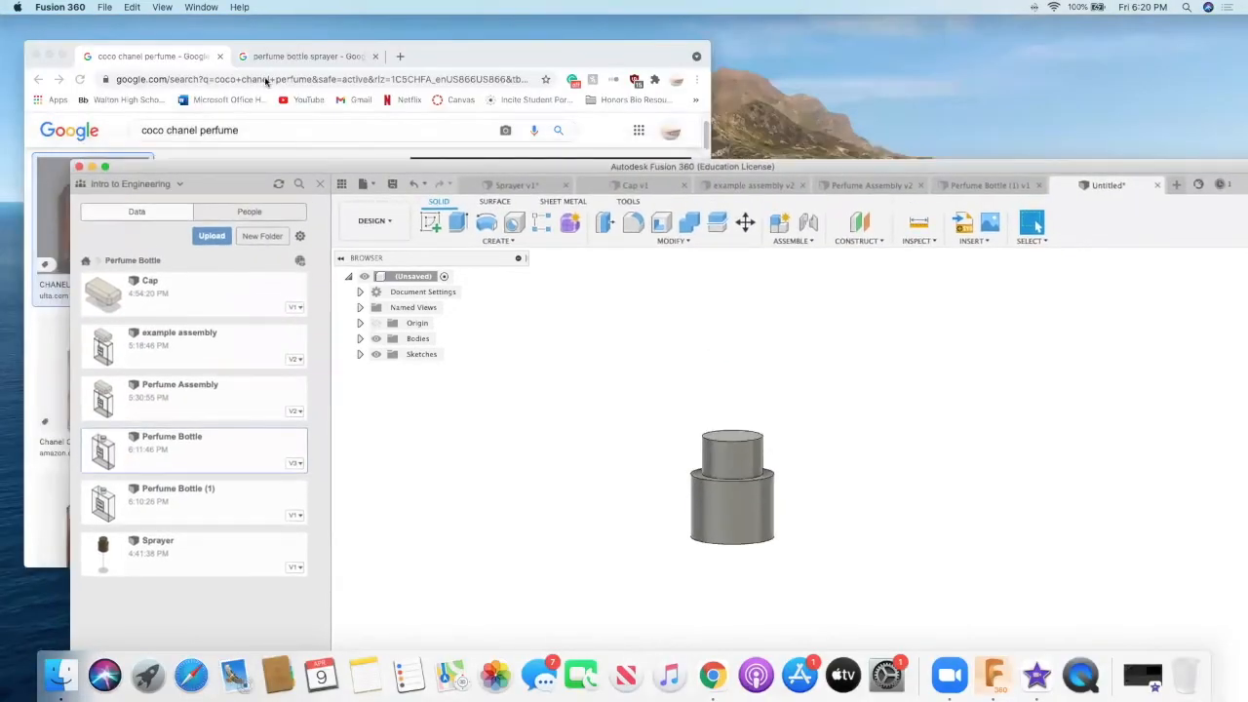
left_click(278, 56)
left_click(278, 56)
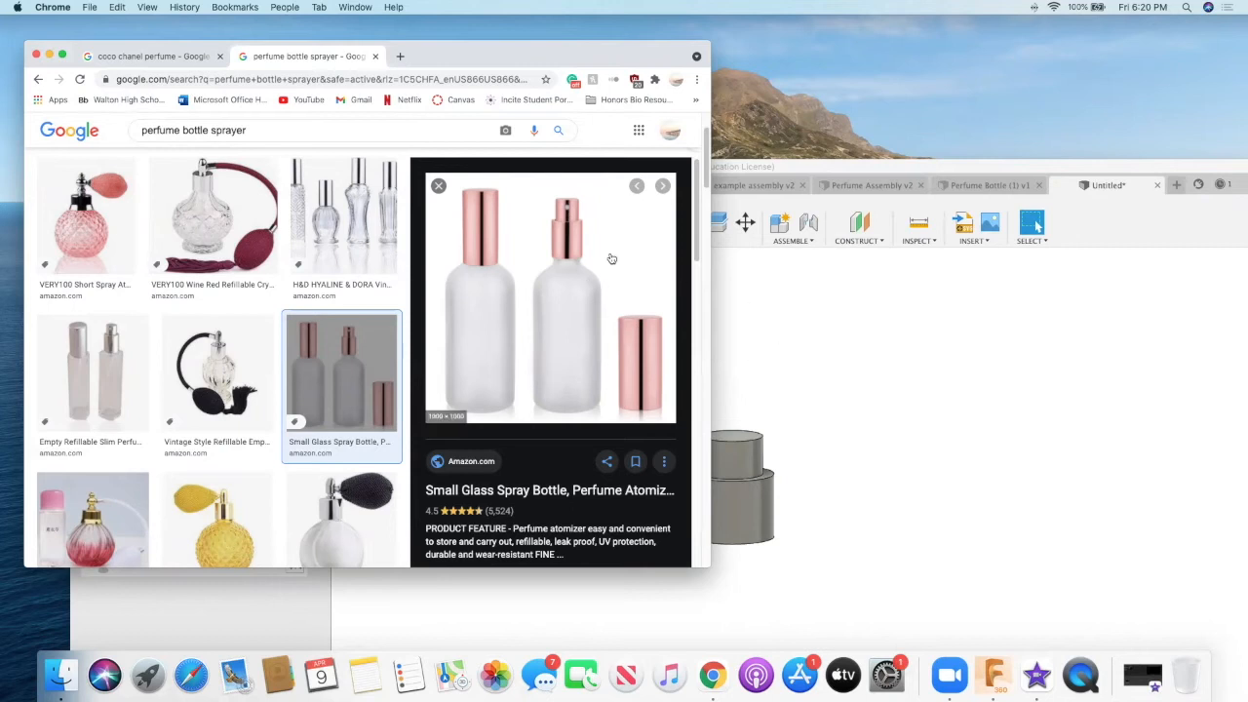
left_click(812, 341)
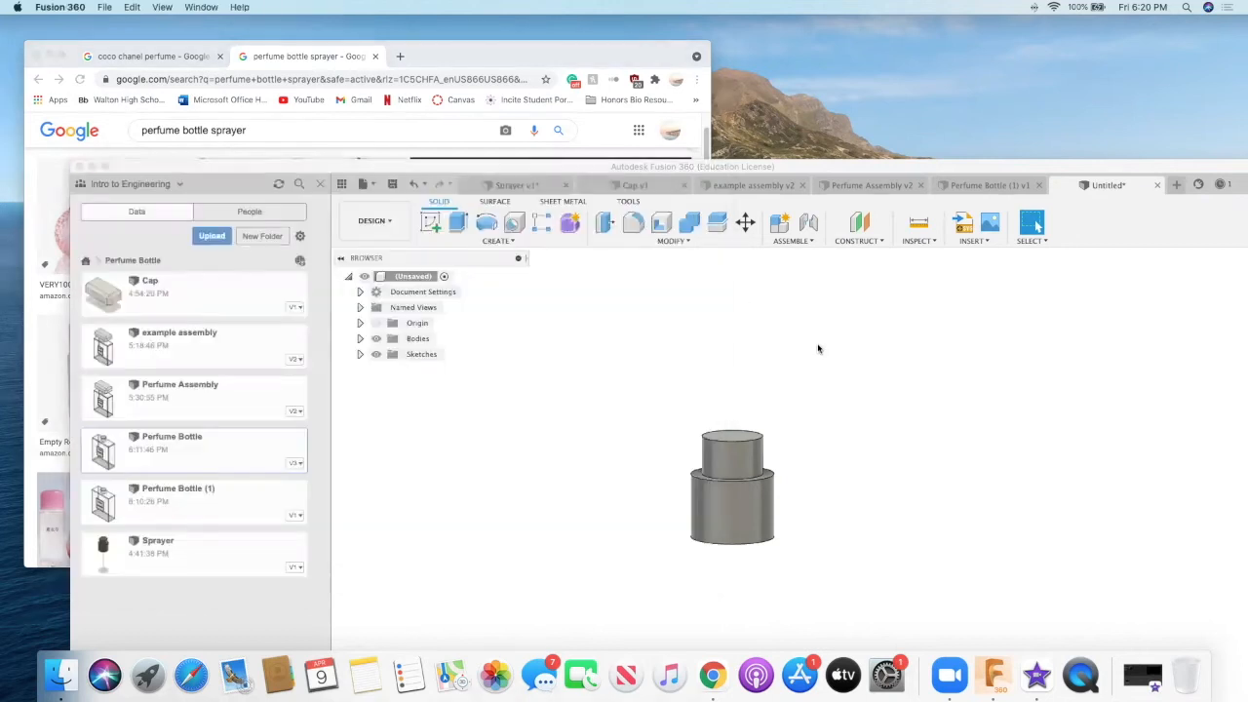
left_click(105, 168)
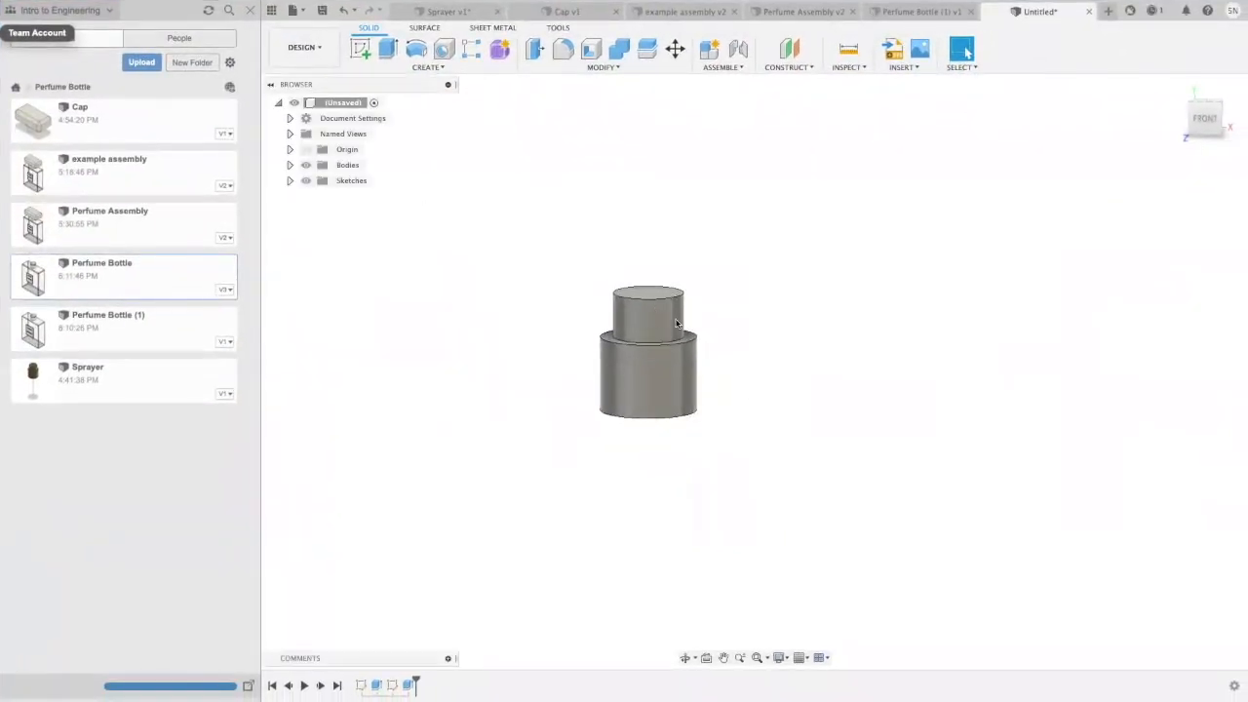
Step: Construct a tangent plane at 0 degrees on the side face of the upper cylinder
scroll(676, 323, "up", 2)
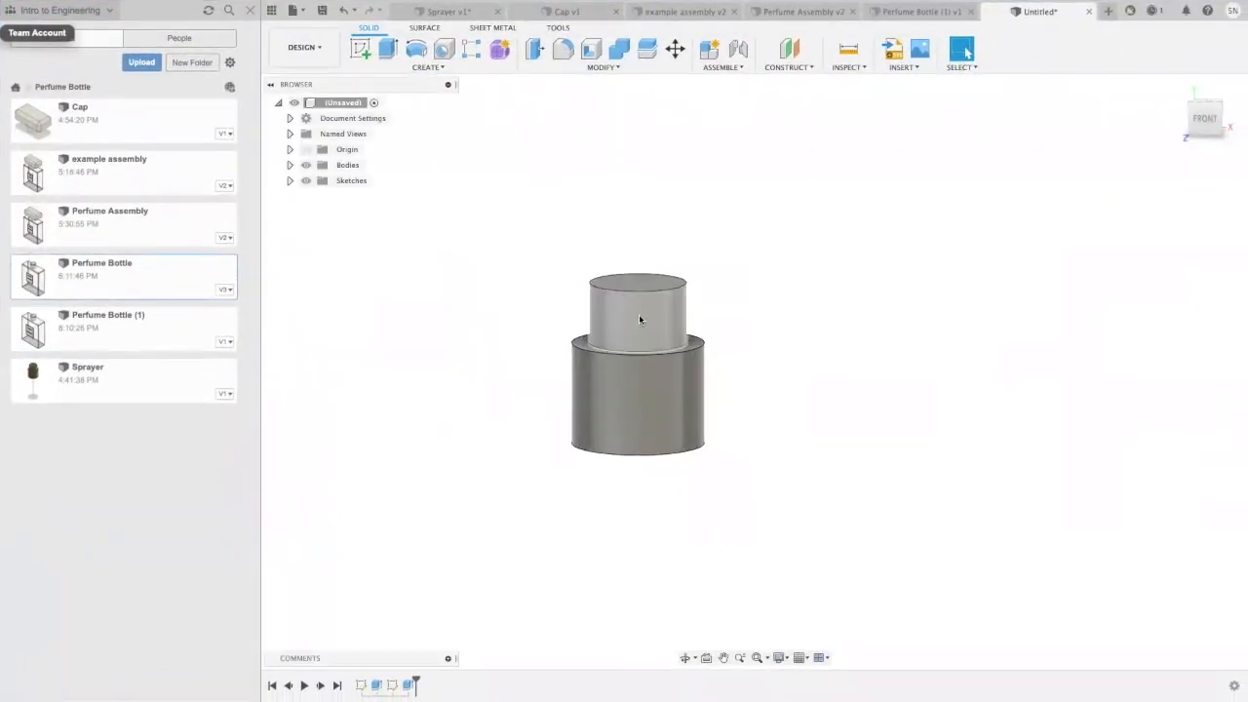
left_click(798, 68)
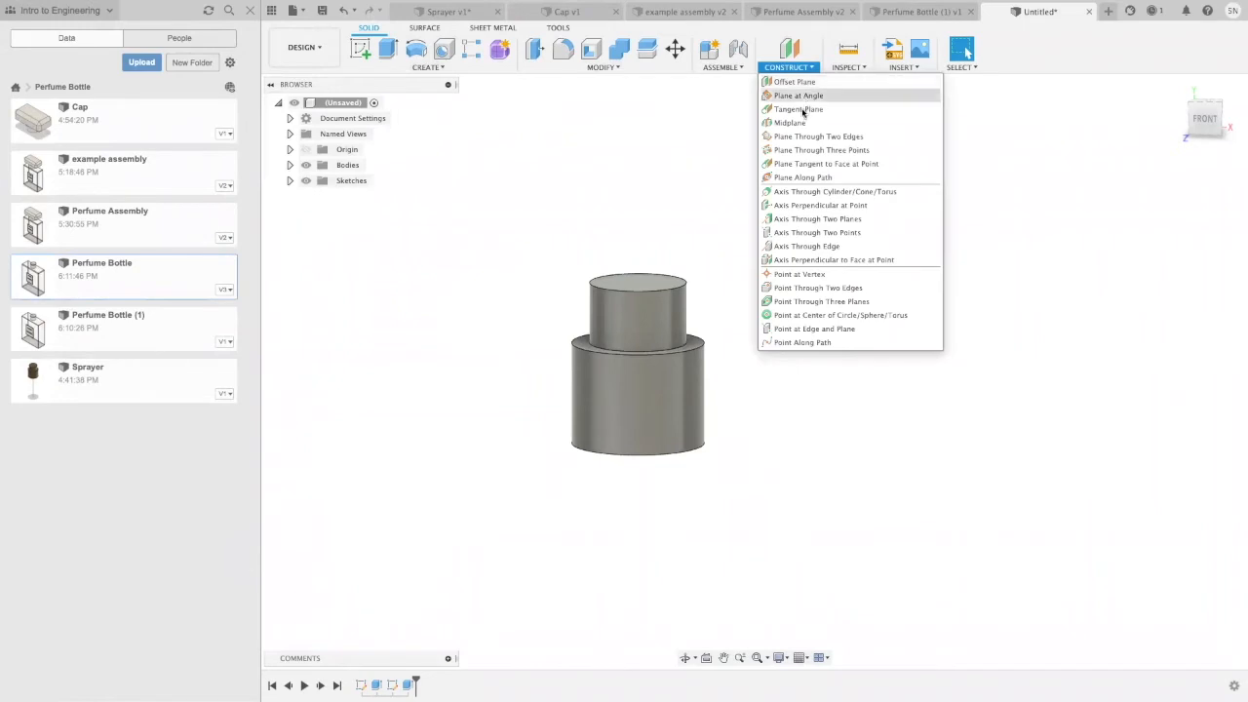
left_click(805, 110)
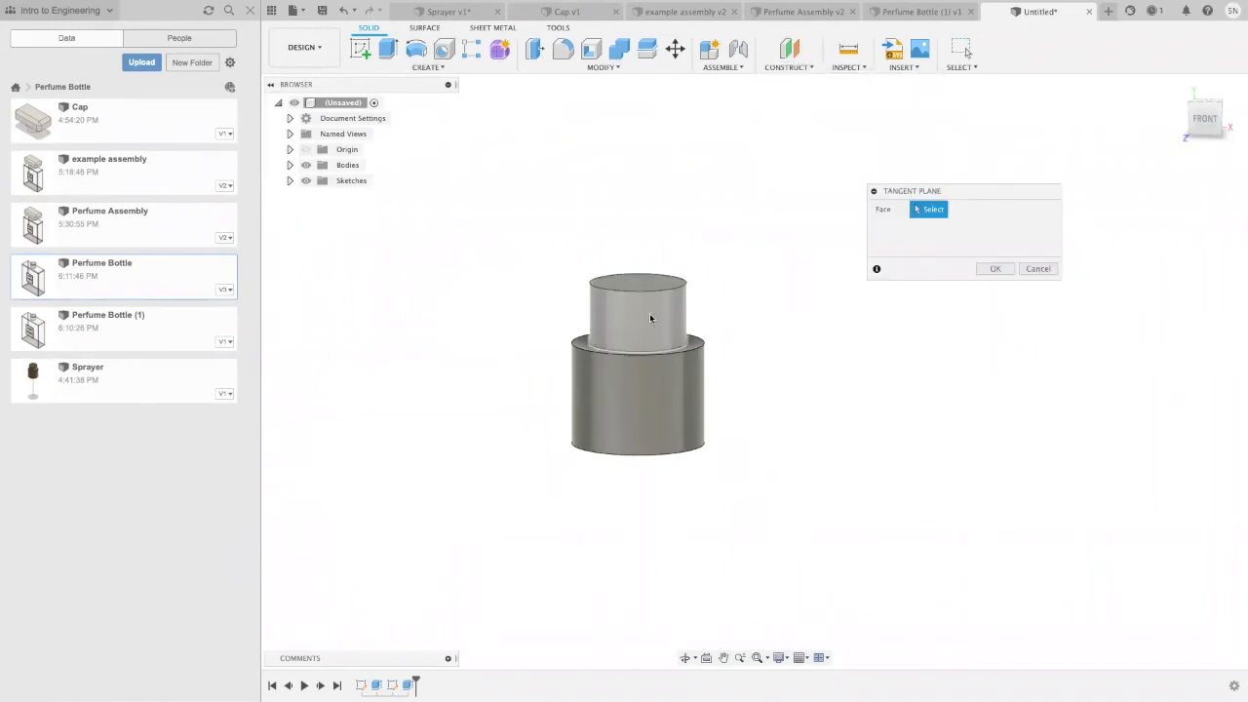
middle_click_drag(772, 555, 921, 540, "shift")
middle_click_drag(793, 411, 745, 422)
left_click(1184, 93)
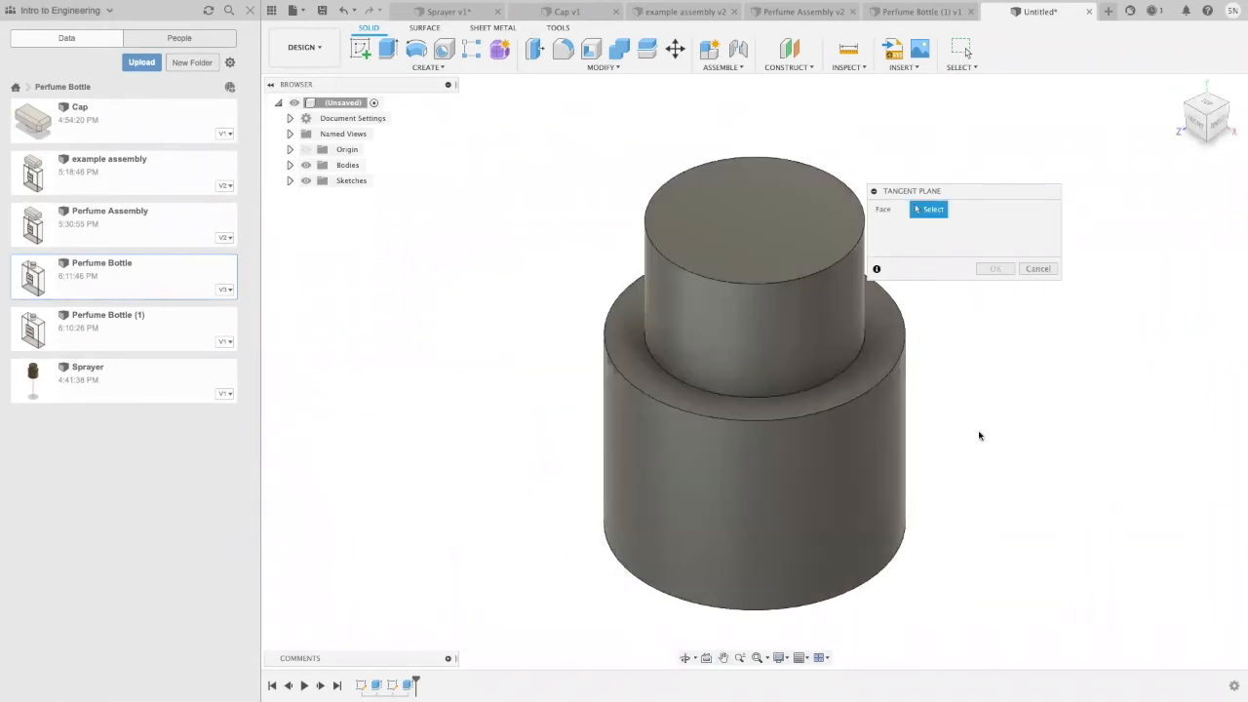
scroll(978, 435, "down", 3)
left_click(890, 393)
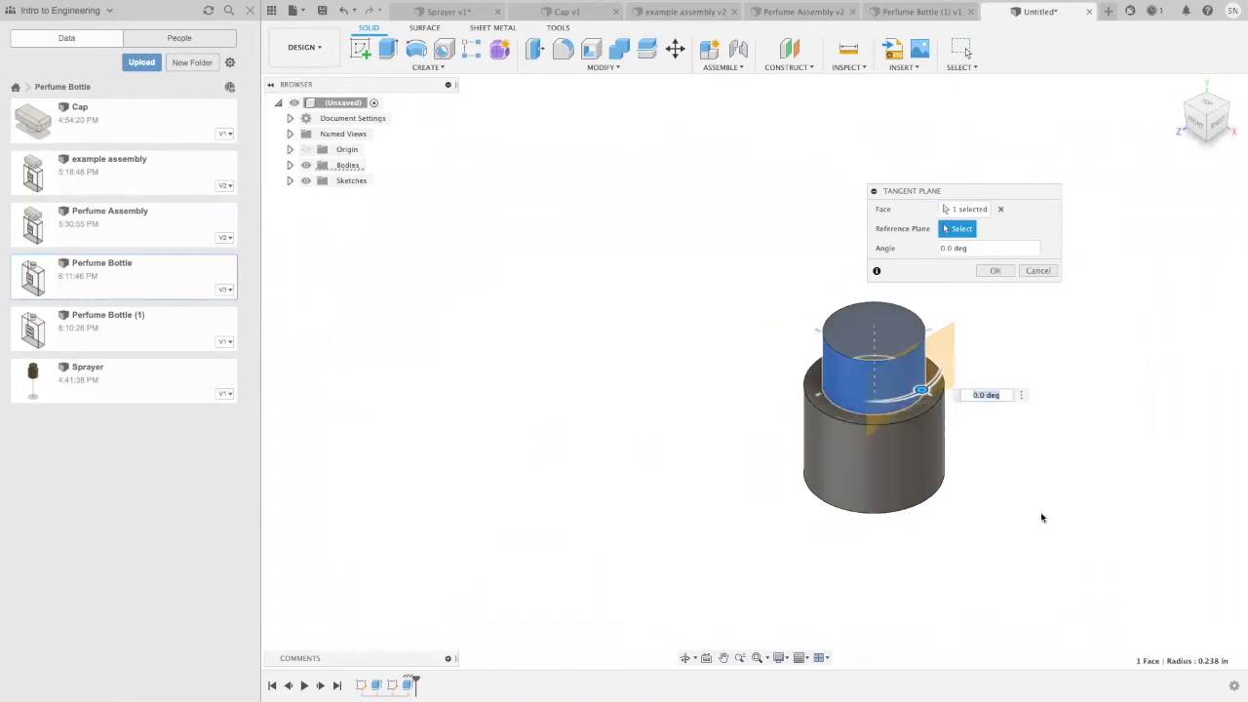
middle_click_drag(1042, 516, 849, 449)
left_click(995, 271)
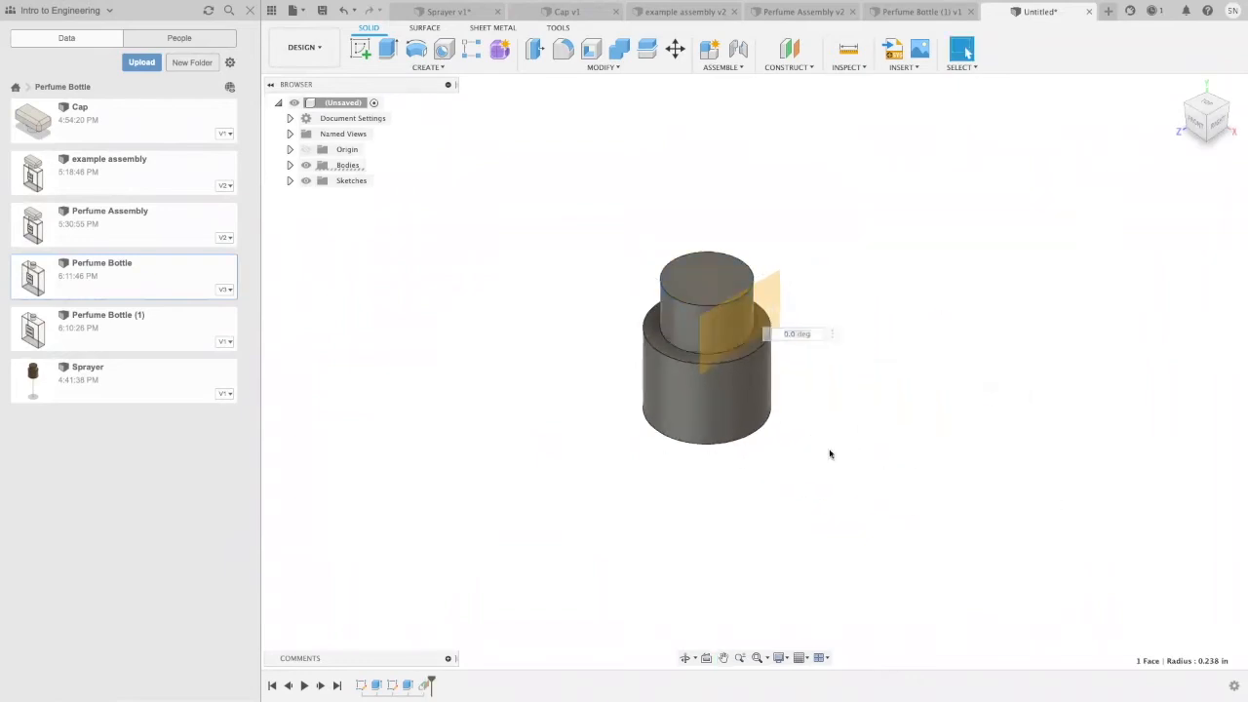
Step: On the tangent plane, sketch a nozzle circle about 0.06 in in diameter on the vertical axis, slightly above the origin
left_click(756, 330)
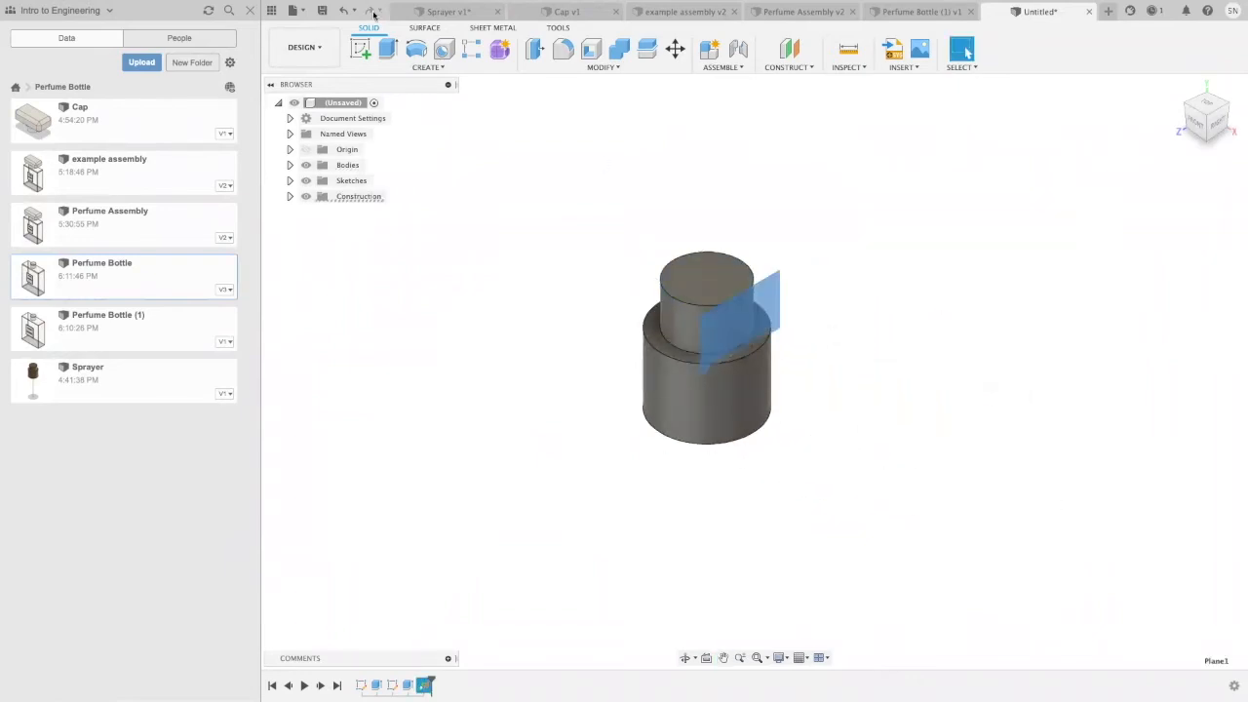
left_click(360, 51)
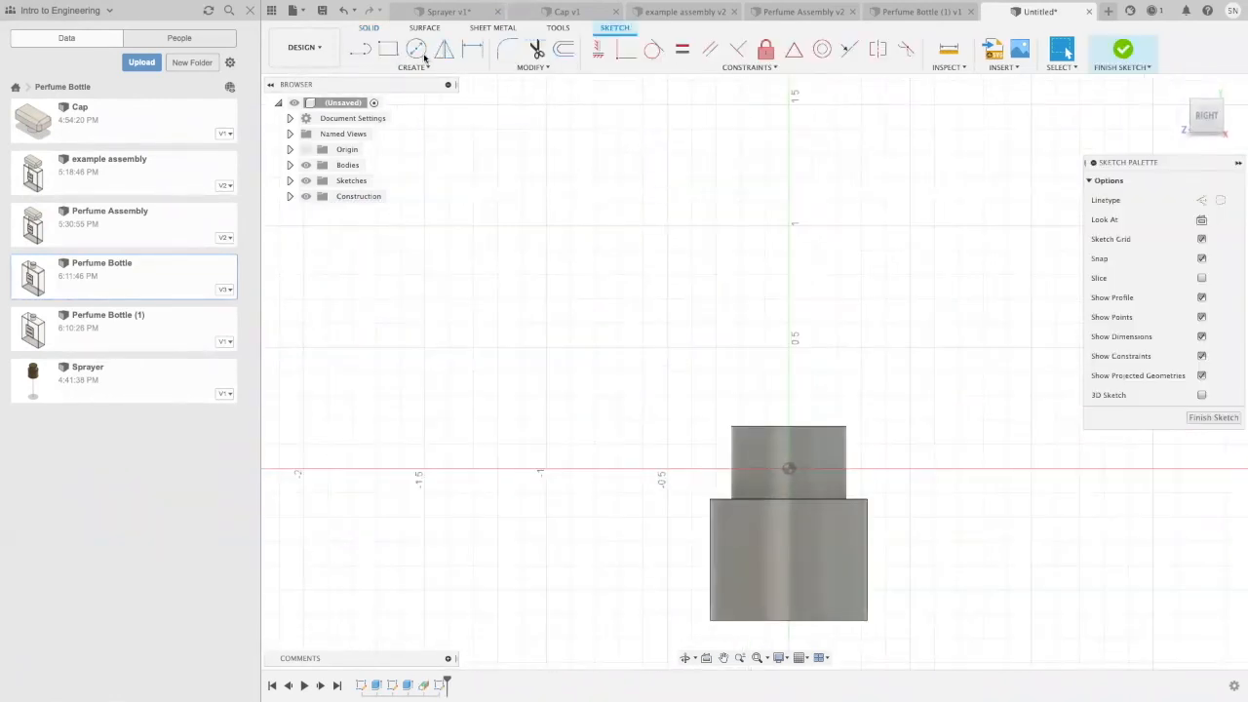
left_click(417, 49)
middle_click_drag(862, 359, 726, 301)
scroll(725, 300, "up", 1)
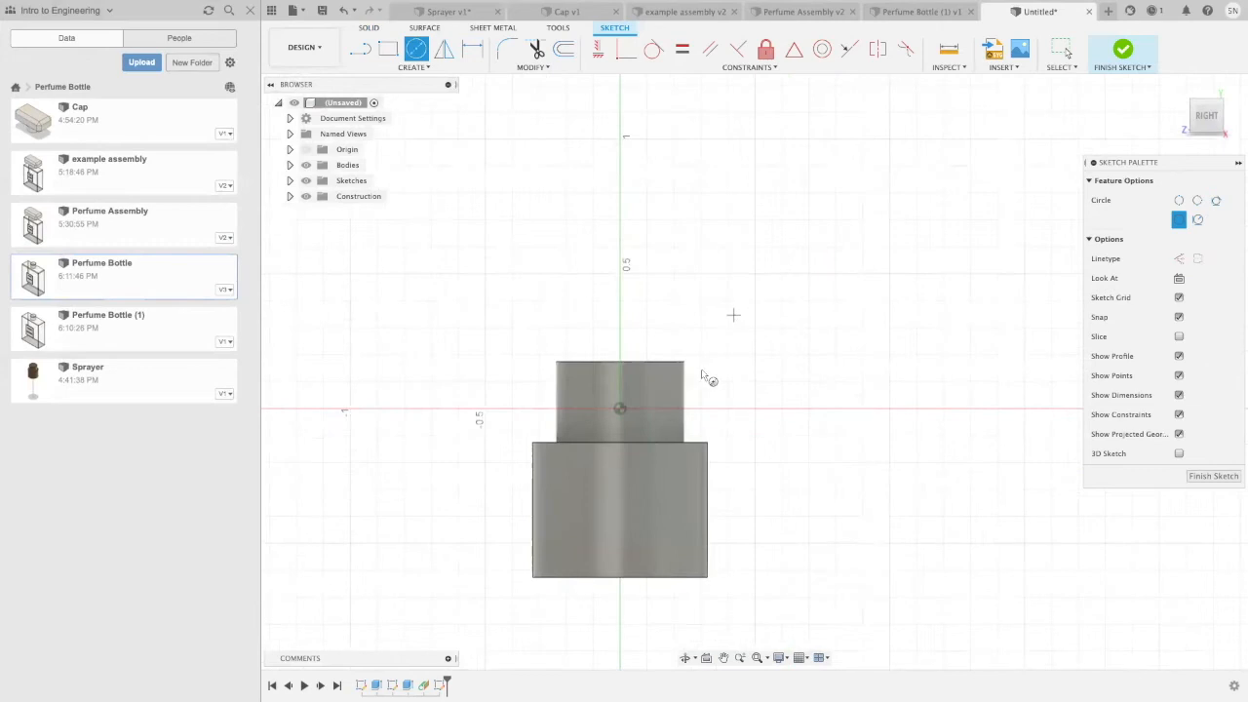
scroll(619, 396, "up", 2)
left_click(622, 383)
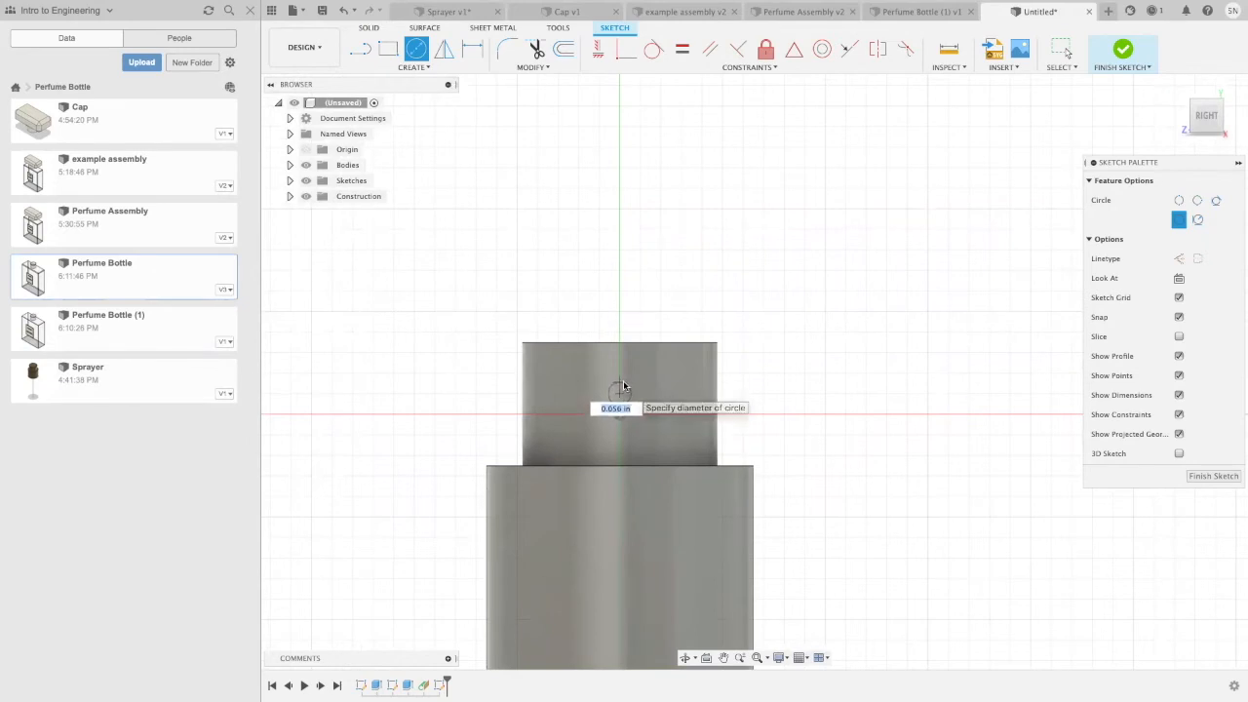
left_click(623, 380)
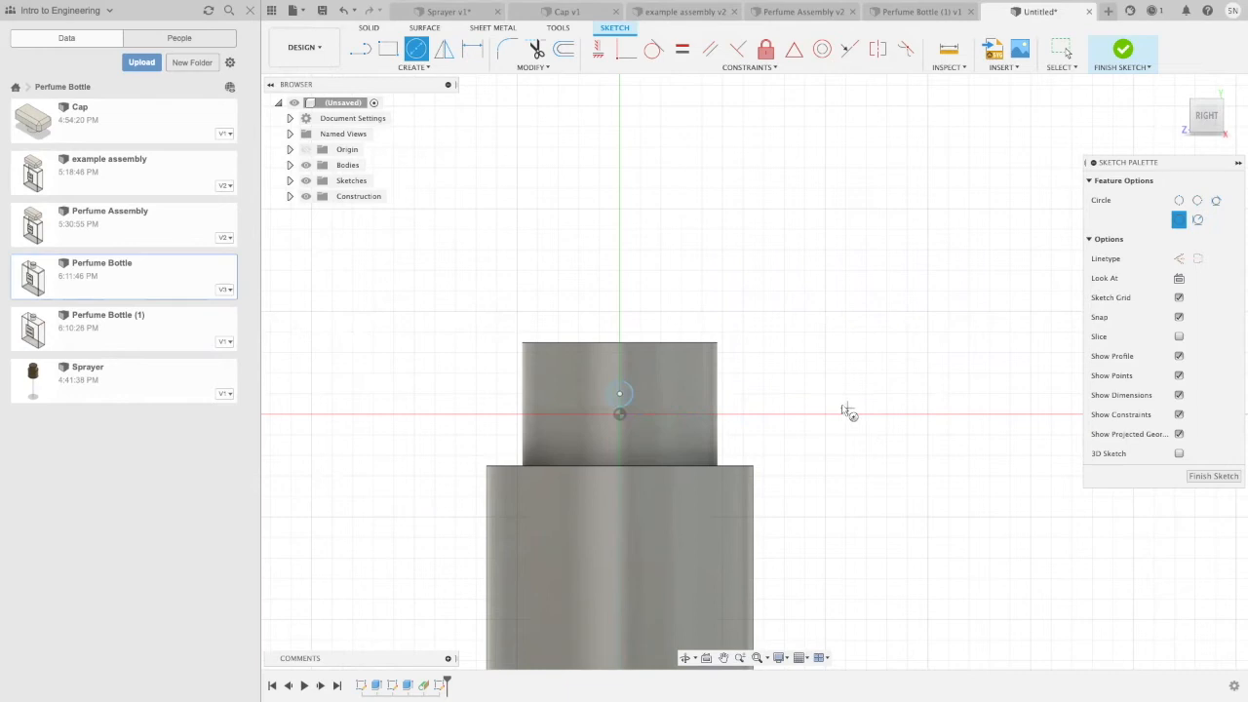
key("Escape")
Step: Extrude the nozzle circle profile by -0.015 in as a cut into the upper cylinder
left_click(624, 393)
key("e")
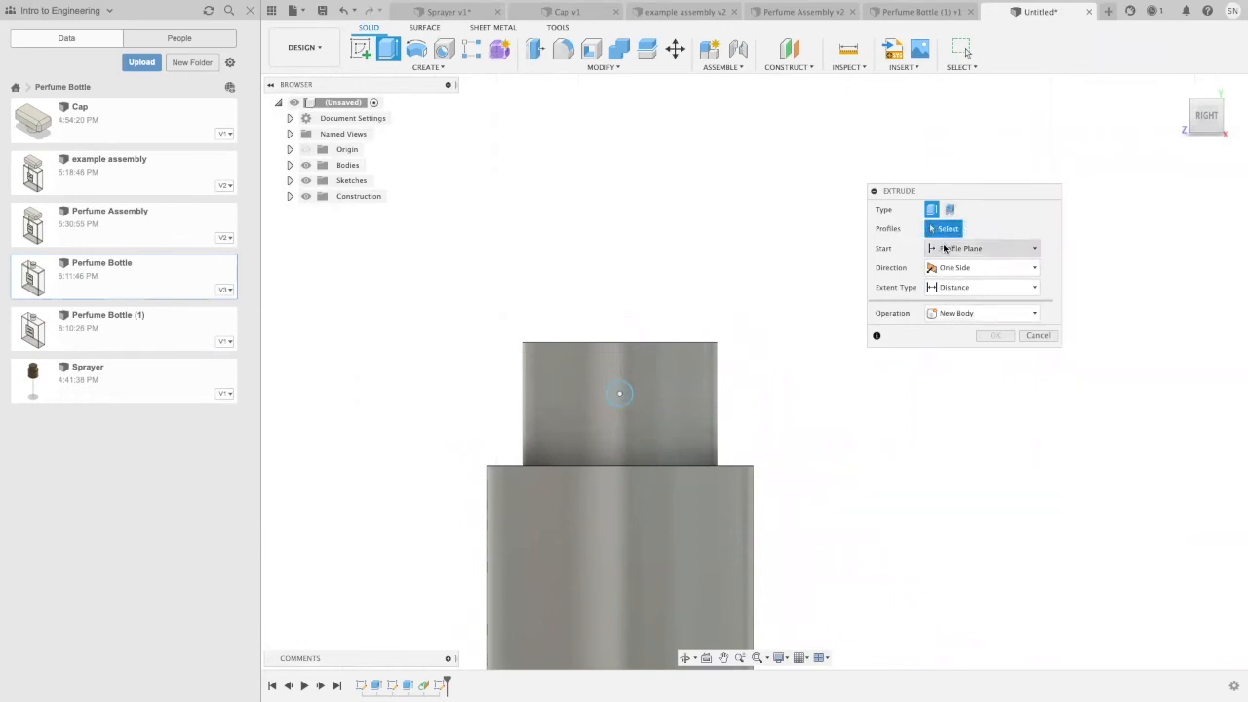
left_click(619, 393)
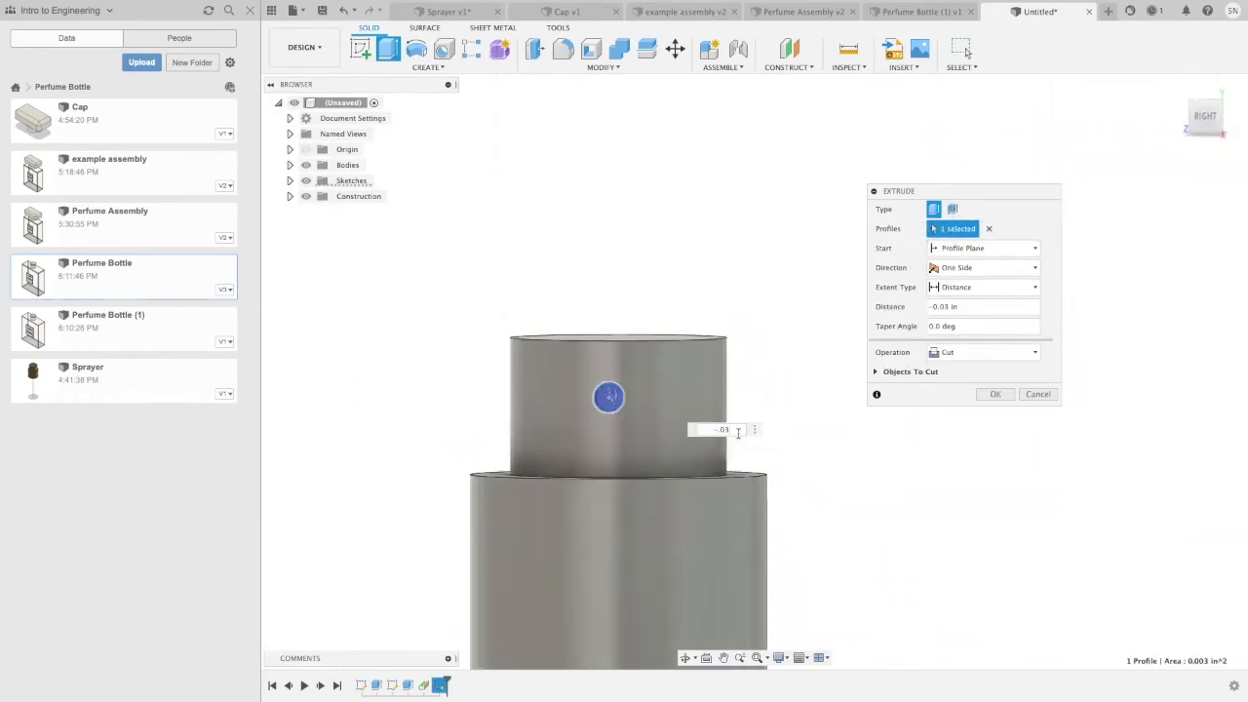
key("BackSpace")
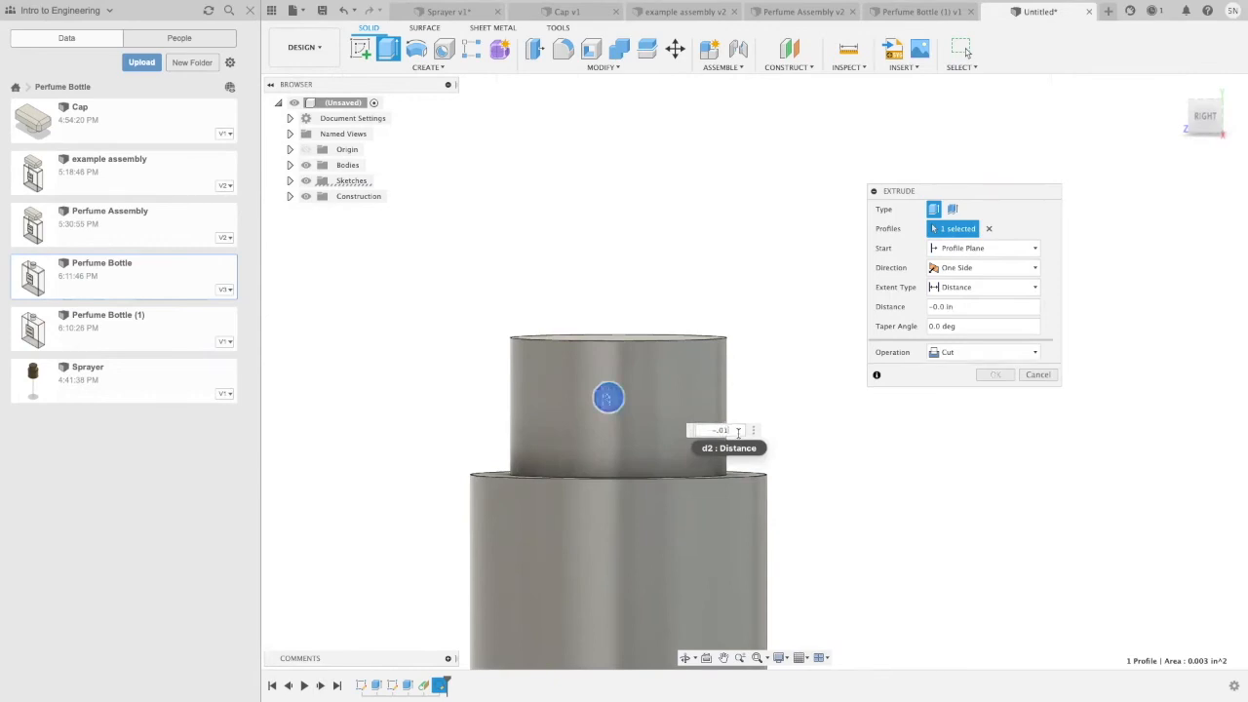
type("15")
key("Return")
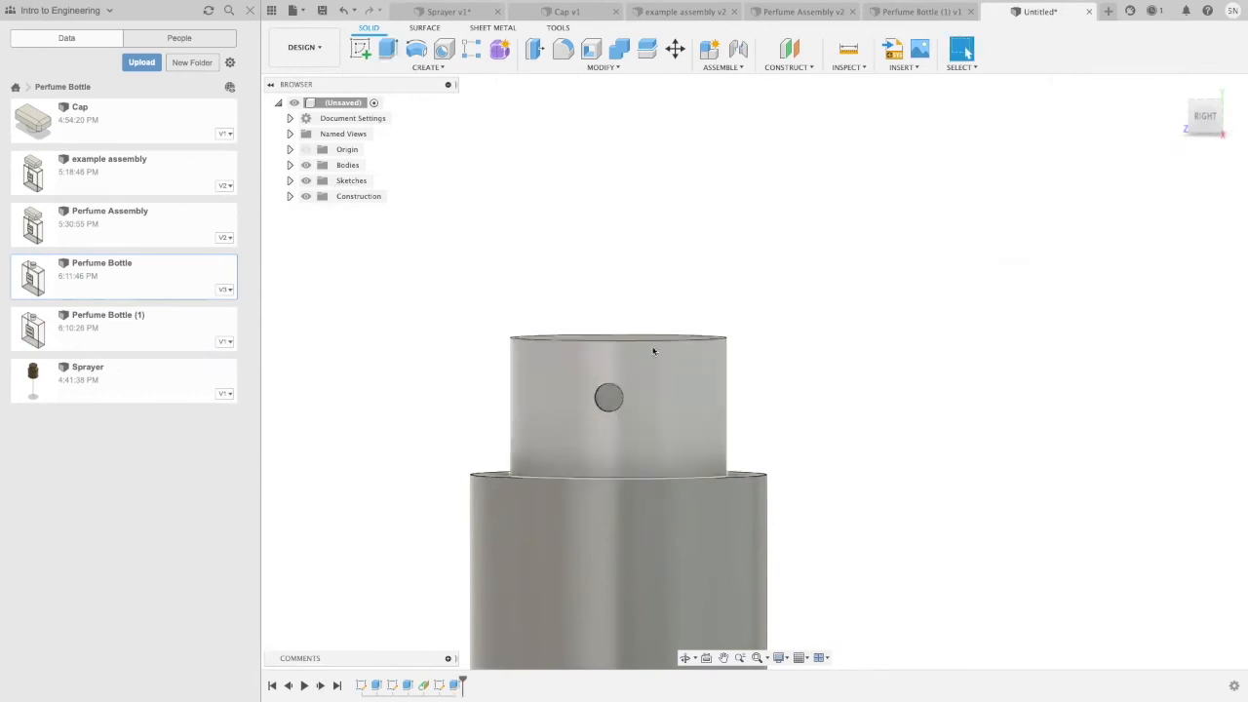
Step: On the floor of the nozzle recess, sketch a smaller concentric circle about 0.03 in in diameter
left_click(610, 400)
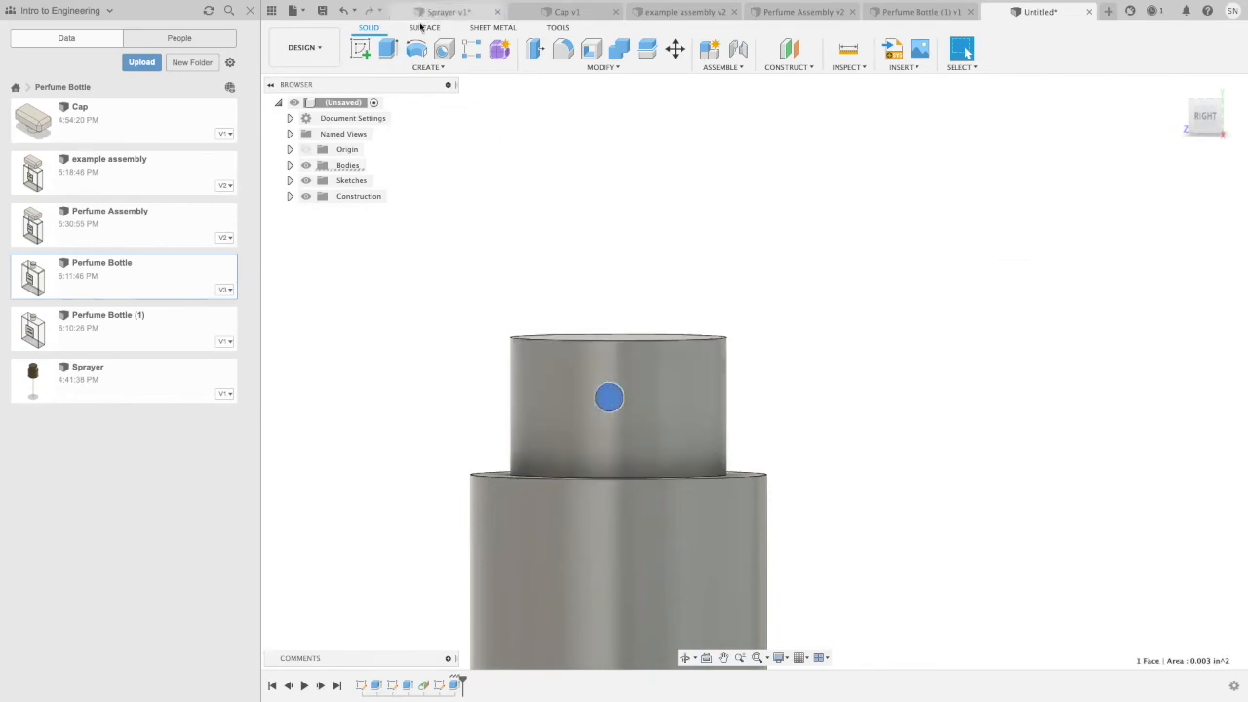
left_click(361, 49)
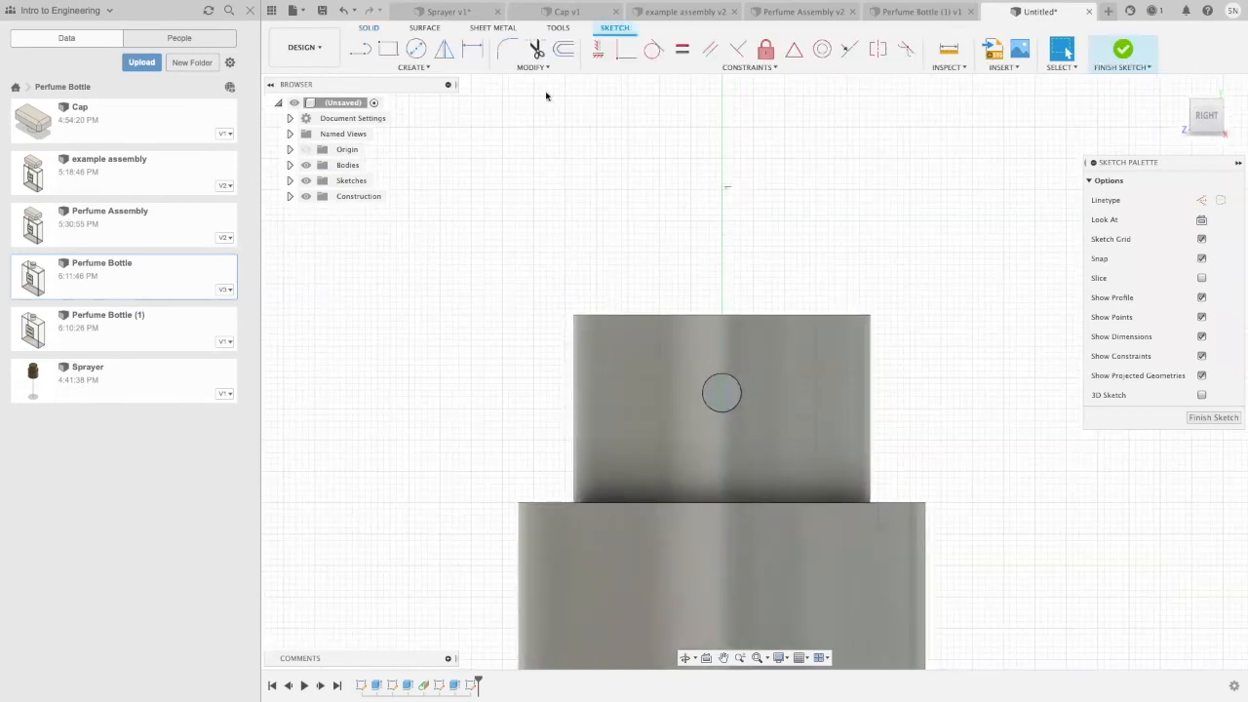
left_click(416, 49)
scroll(717, 402, "up", 4)
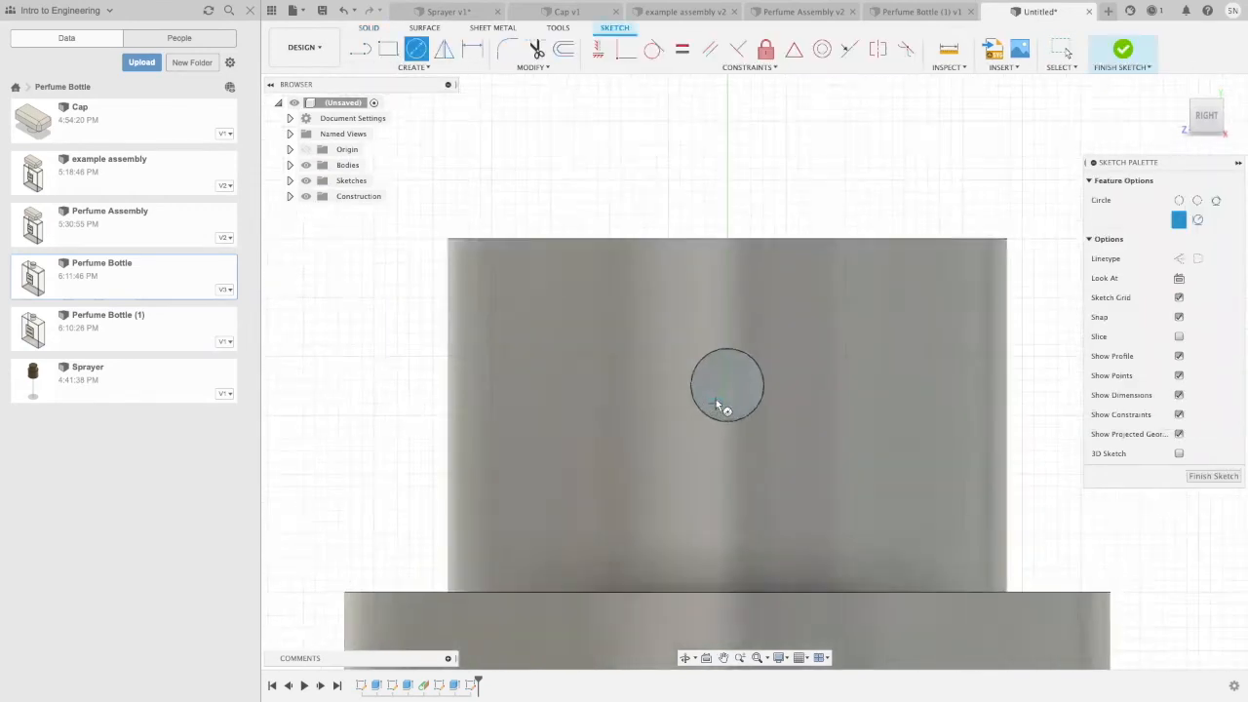
left_click(729, 377)
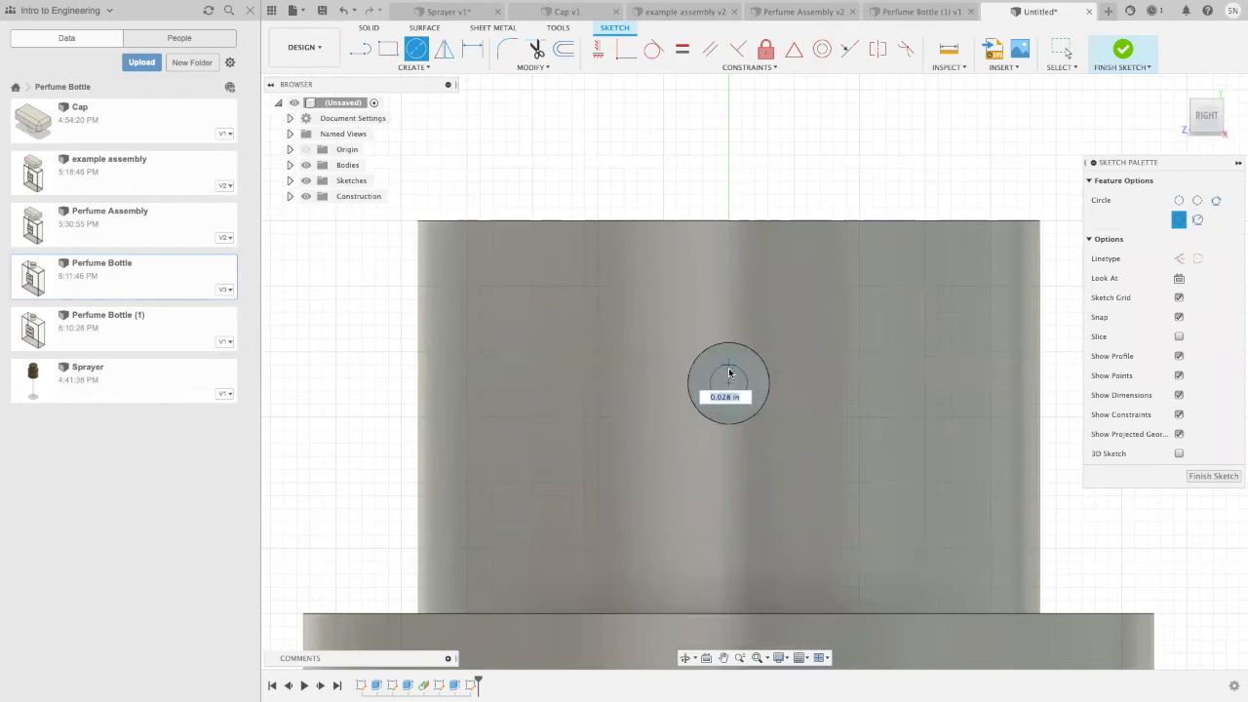
left_click(731, 376)
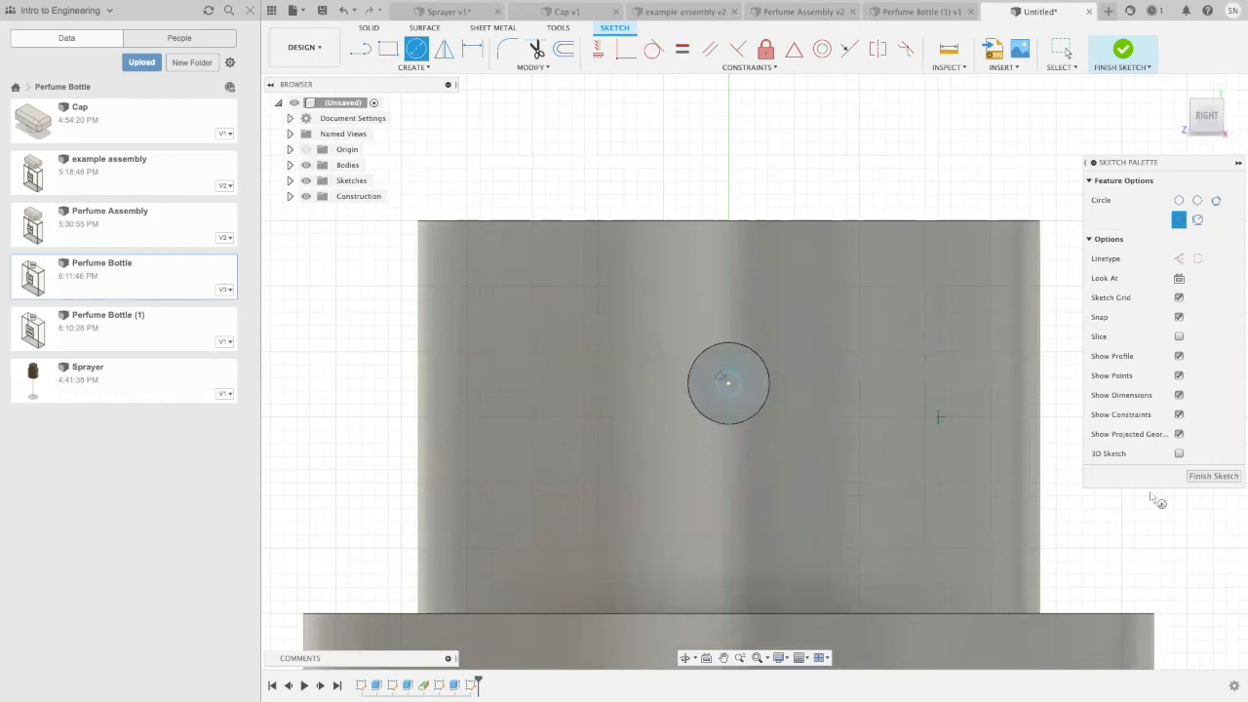
Step: Extrude the small inner nozzle circle by -0.05 in as a cut into the upper cylinder
left_click(1198, 474)
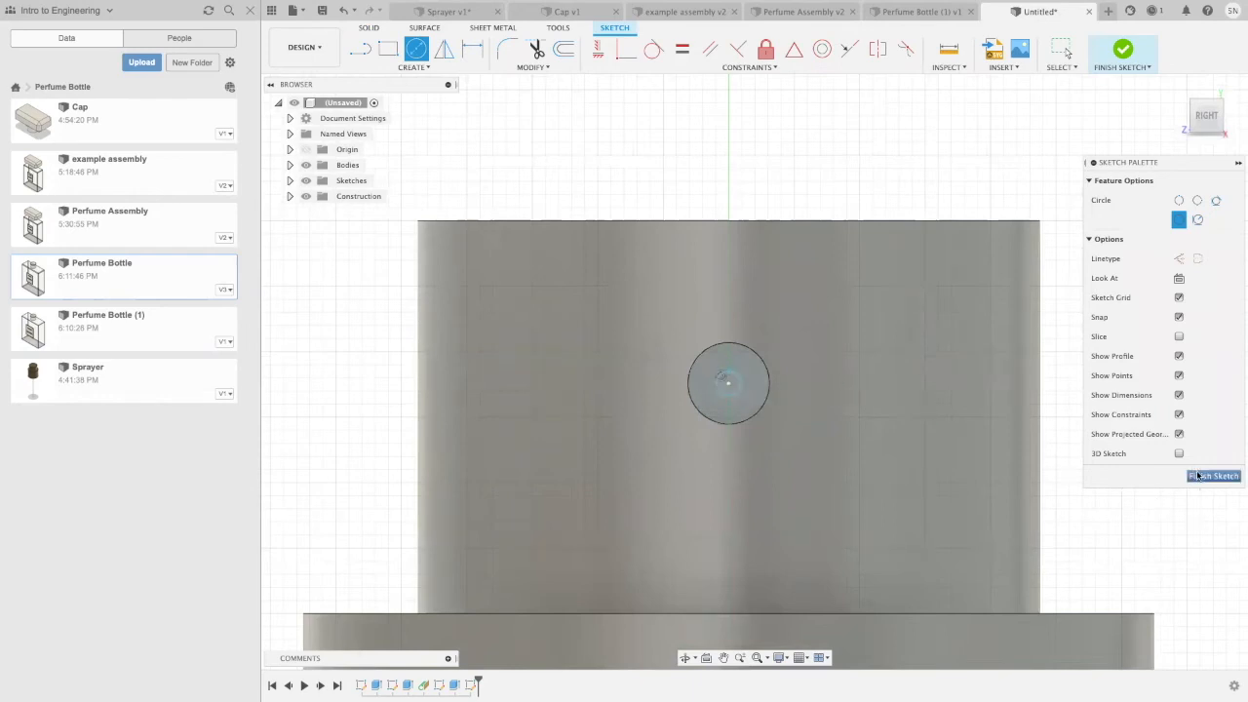
left_click(735, 384)
key("e")
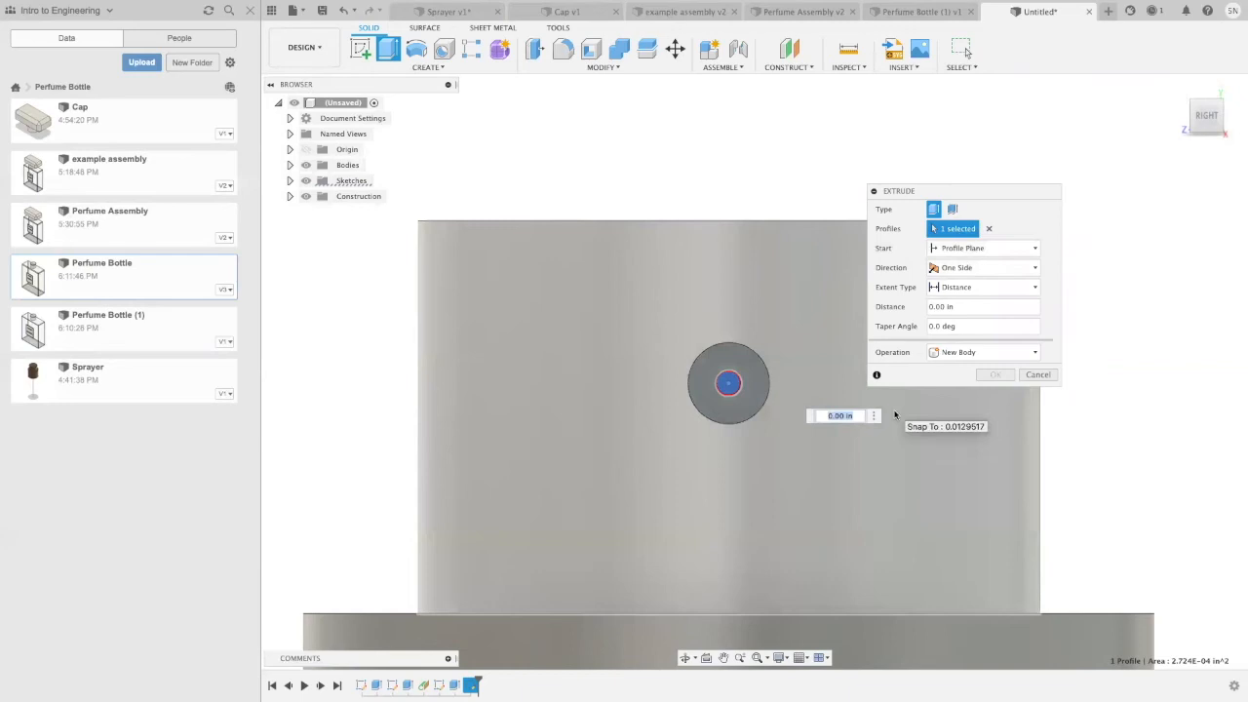
type("-1")
middle_click_drag(1103, 440, 1078, 438, "shift")
scroll(1077, 438, "down", 3)
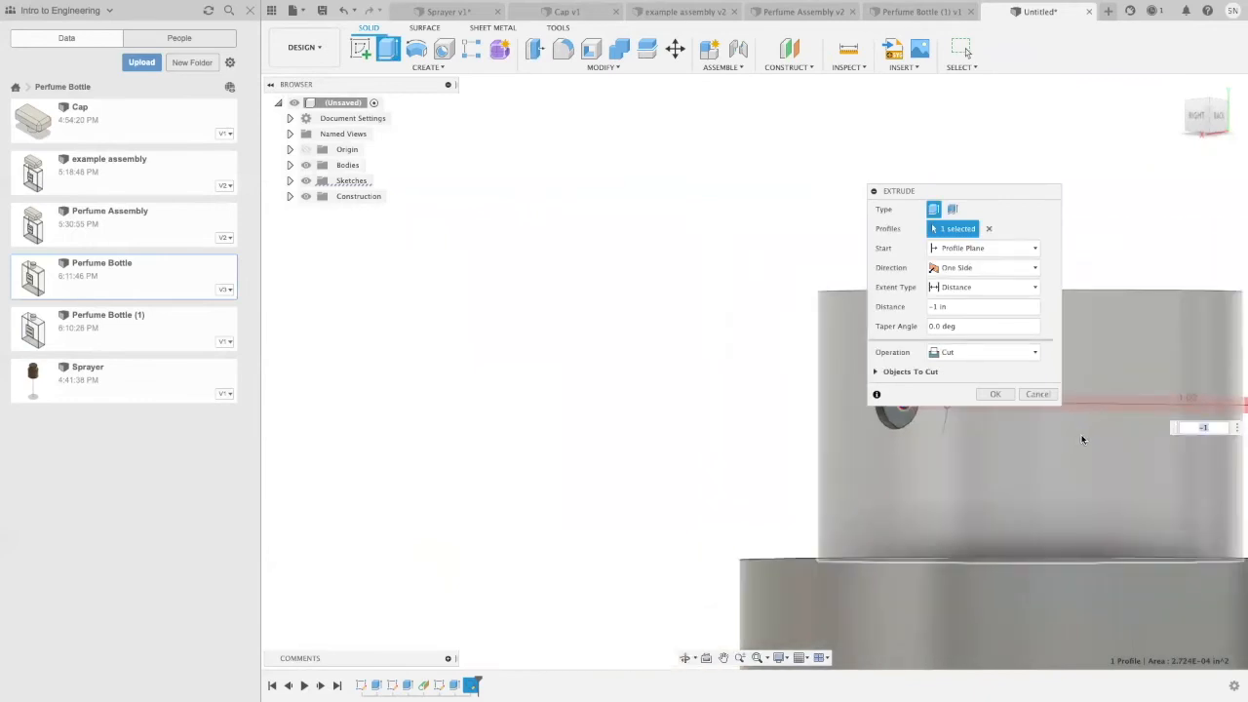
scroll(957, 419, "up", 2)
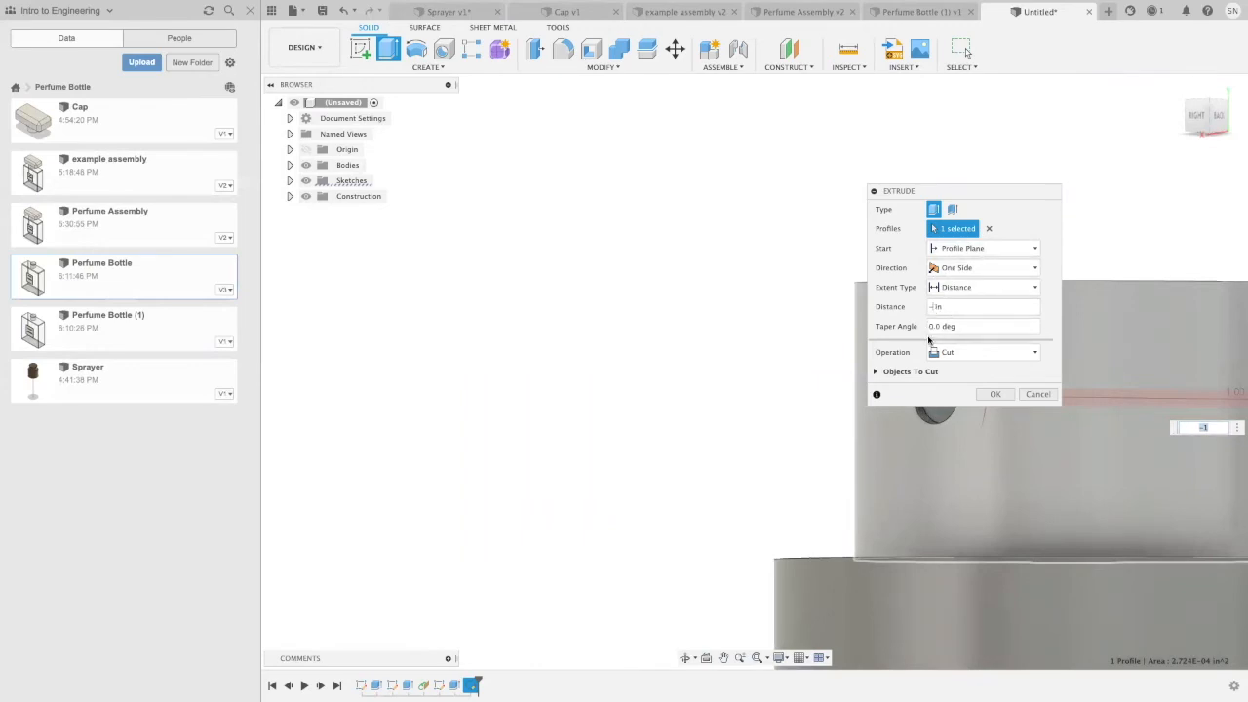
key("BackSpace")
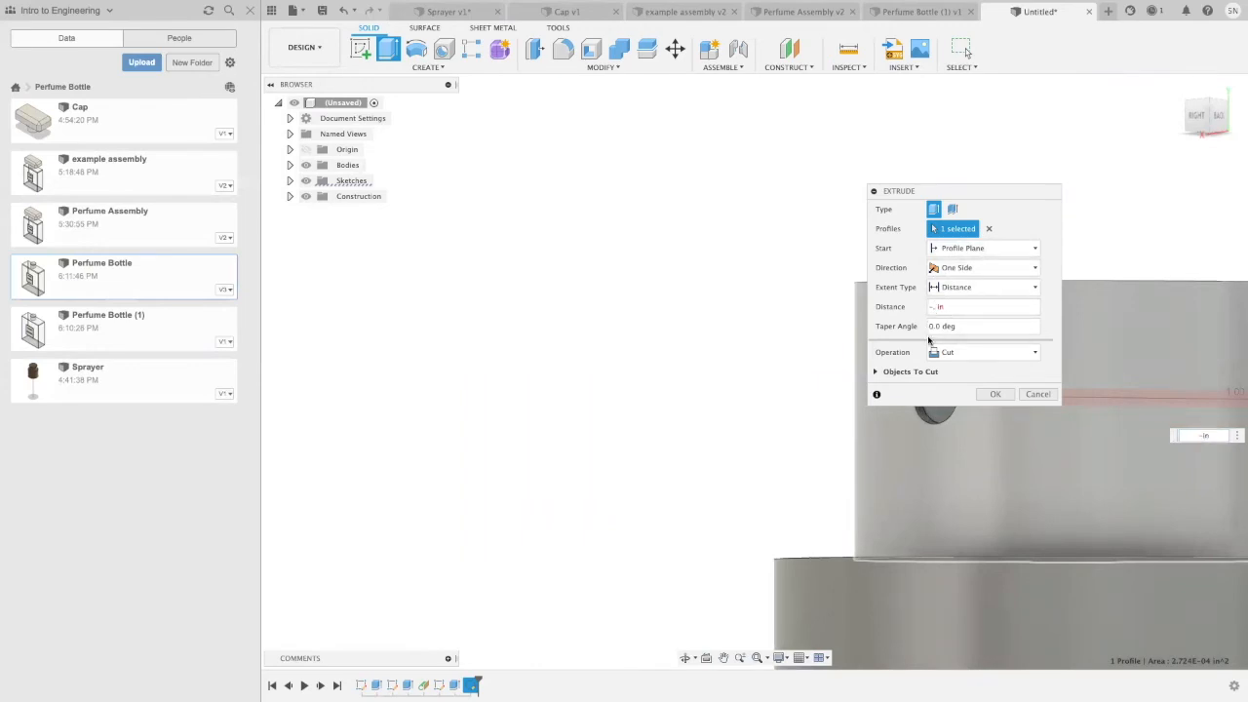
middle_click_drag(1161, 381, 1153, 392, "shift")
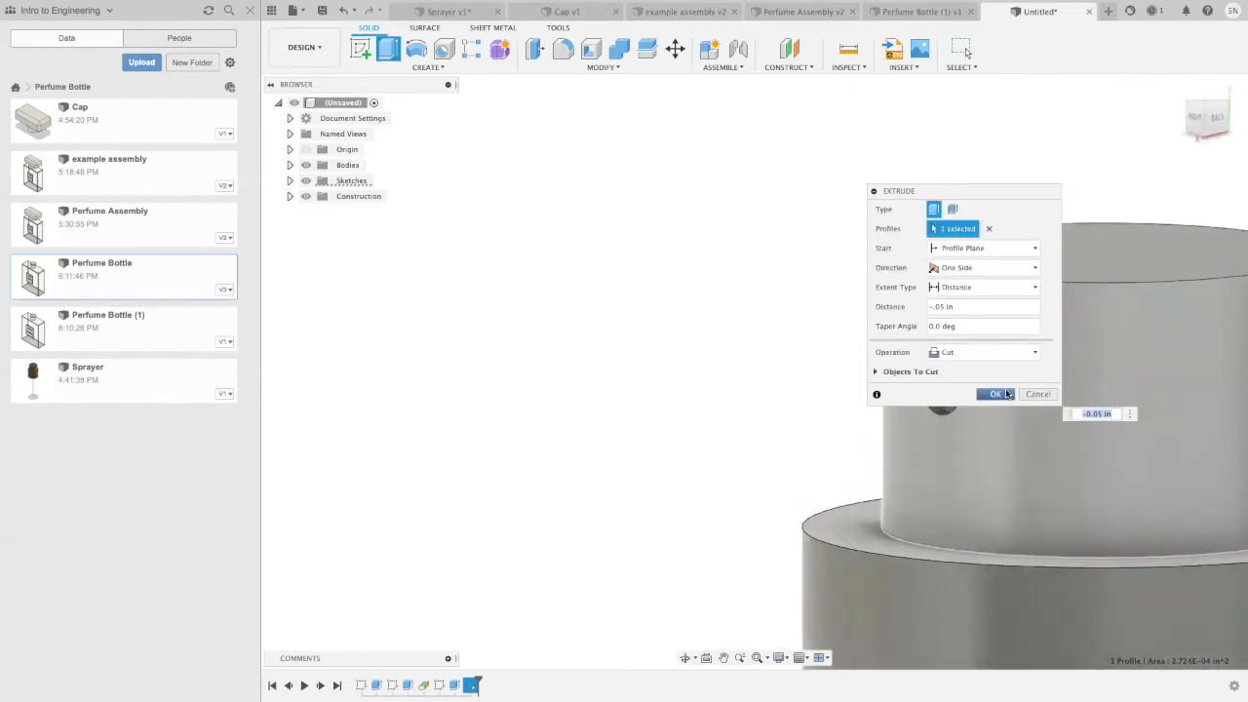
left_click(995, 393)
Step: Create a tapped hole 0.40 in deep at the centre of the lower cylinder's bottom face
middle_click_drag(786, 406, 843, 400, "shift")
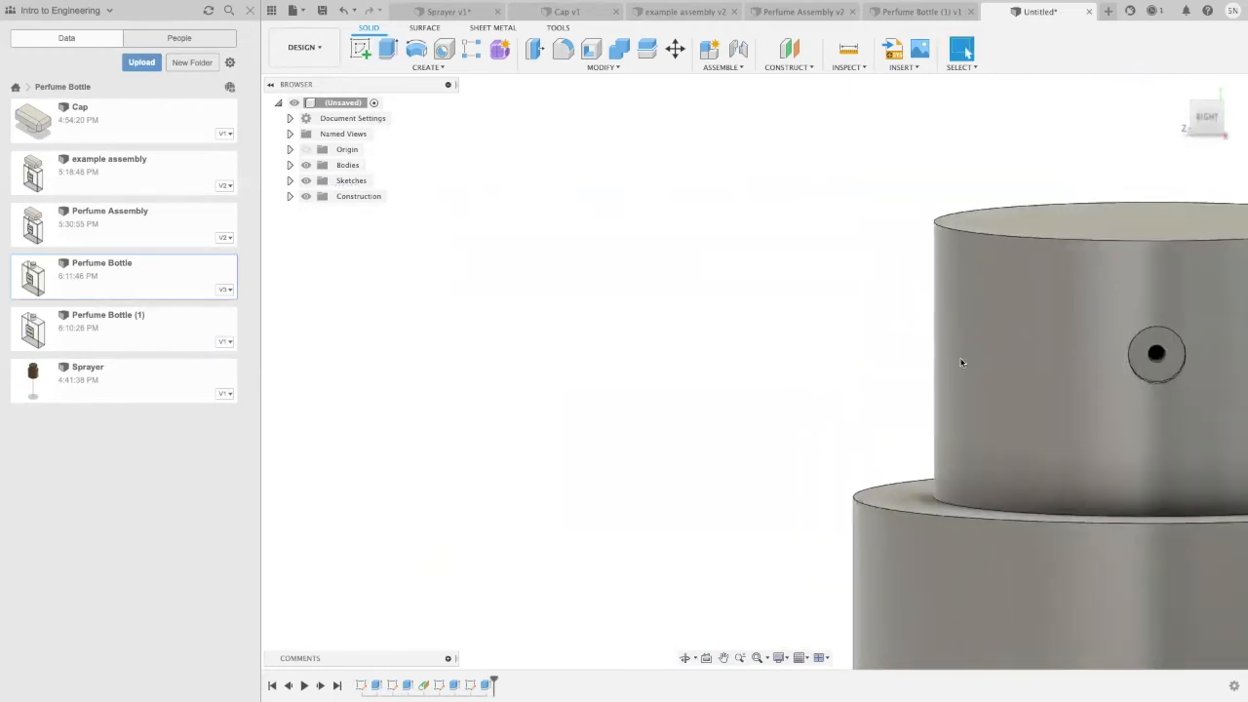
scroll(1128, 309, "down", 5)
scroll(926, 184, "down", 1)
middle_click_drag(925, 183, 821, 187)
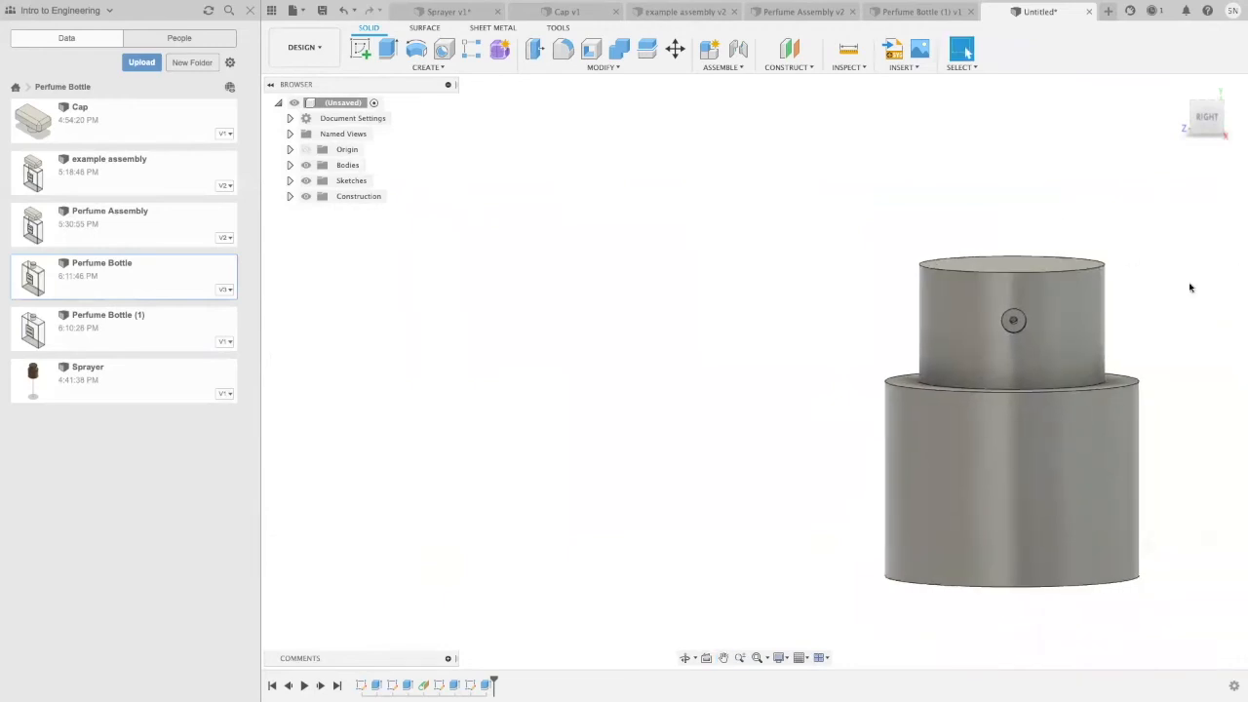
middle_click_drag(1190, 429, 1176, 351, "shift")
left_click(1001, 502)
left_click(361, 49)
left_click(419, 68)
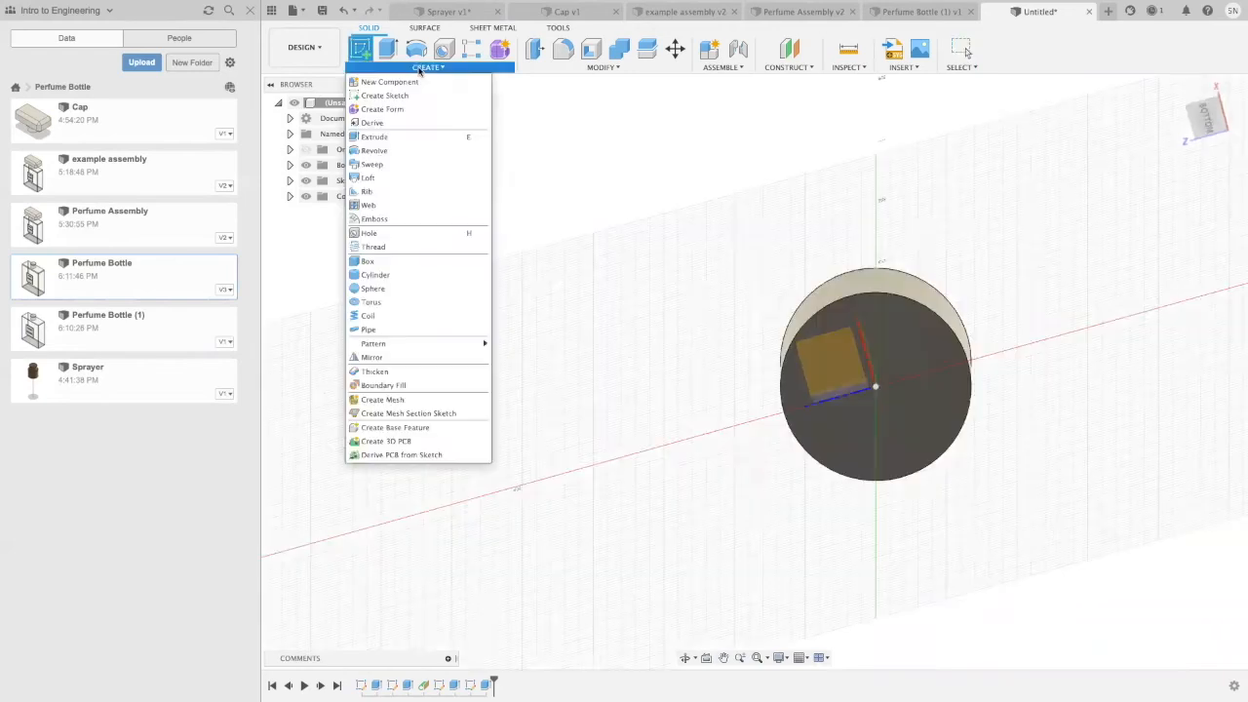
left_click(384, 235)
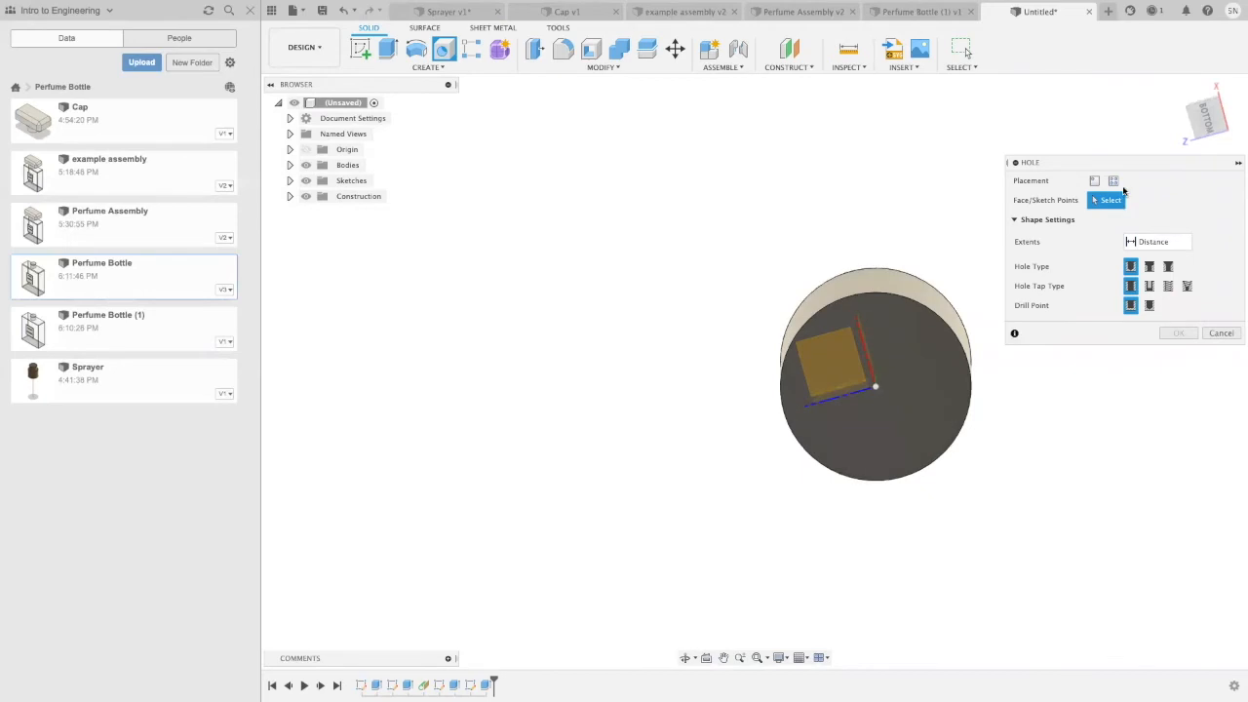
left_click(873, 388)
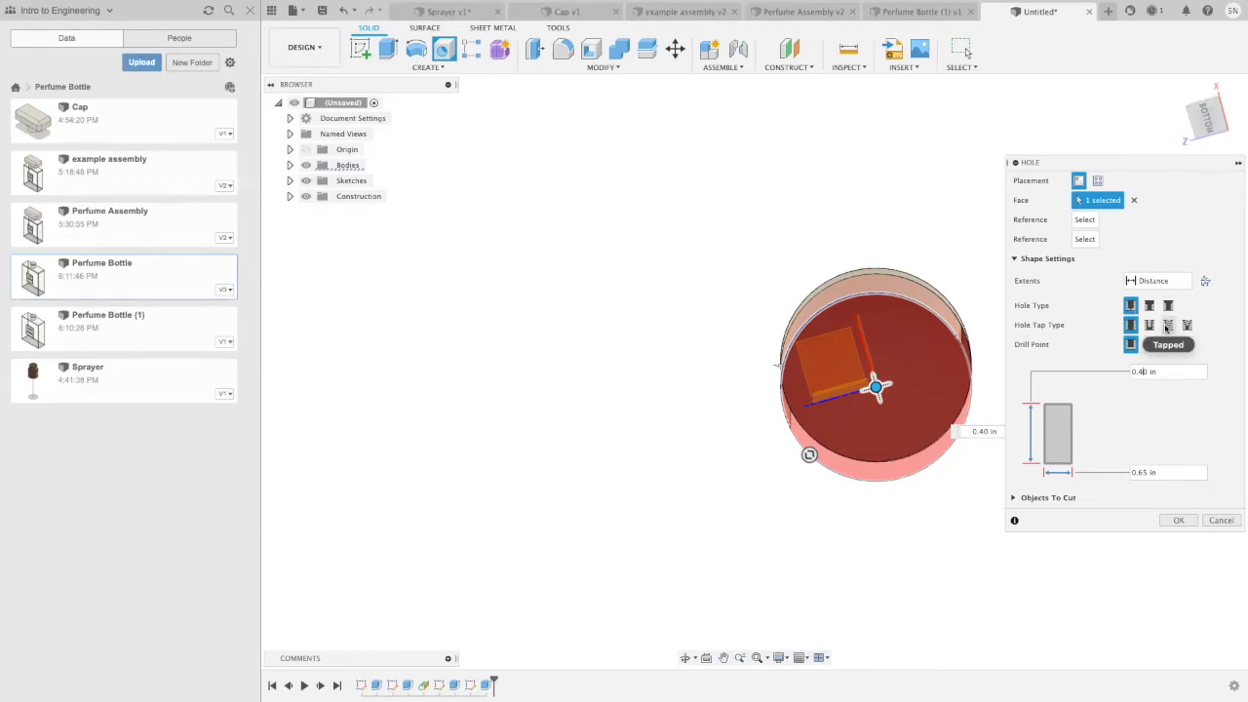
left_click(1167, 327)
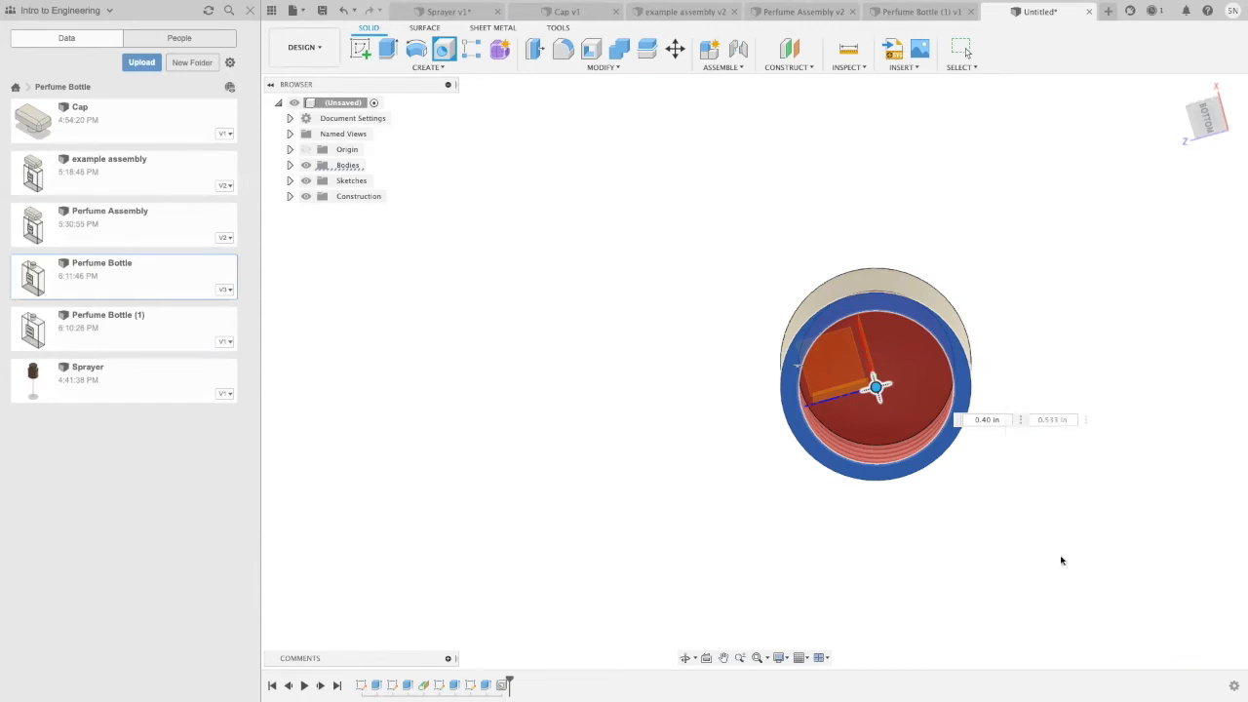
left_click(1180, 637)
Step: On the floor of the threaded hole, sketch two concentric circles at the origin, about 0.032 in and 0.02 in in diameter
middle_click_drag(1068, 393, 1089, 354, "shift")
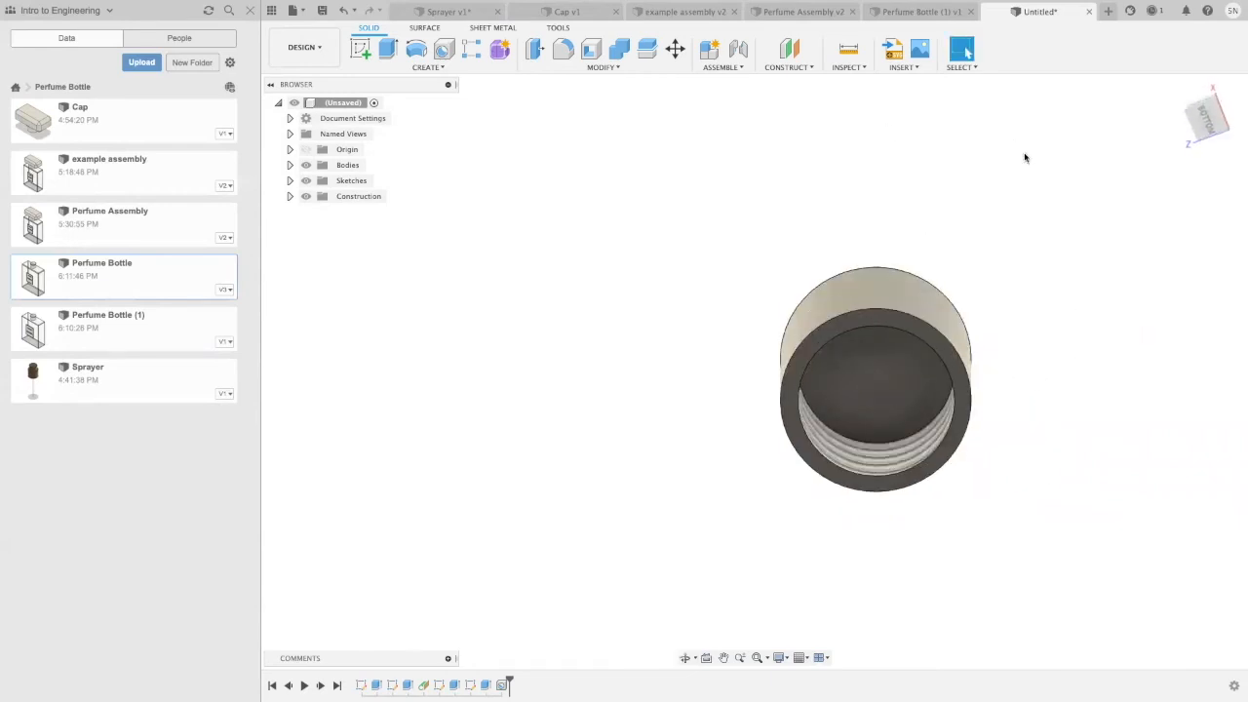
left_click(359, 49)
left_click(822, 387)
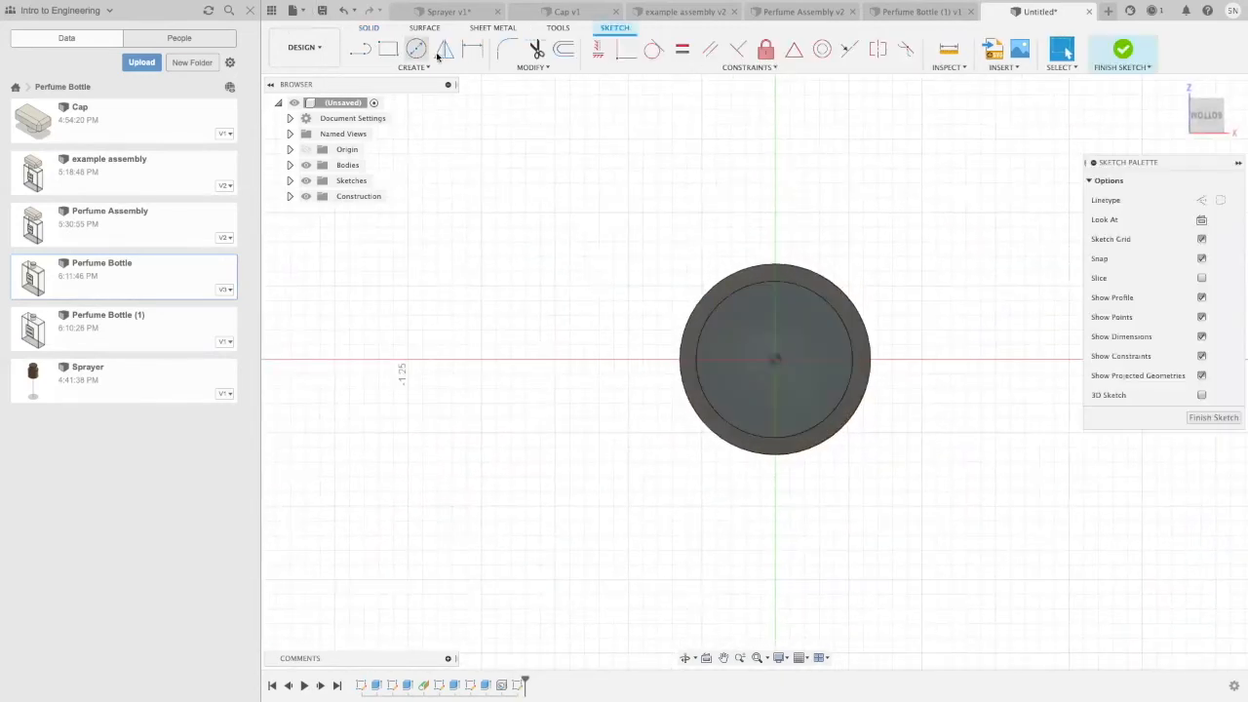
key("c")
scroll(743, 402, "up", 5)
scroll(829, 297, "up", 1)
middle_click_drag(835, 295, 790, 318)
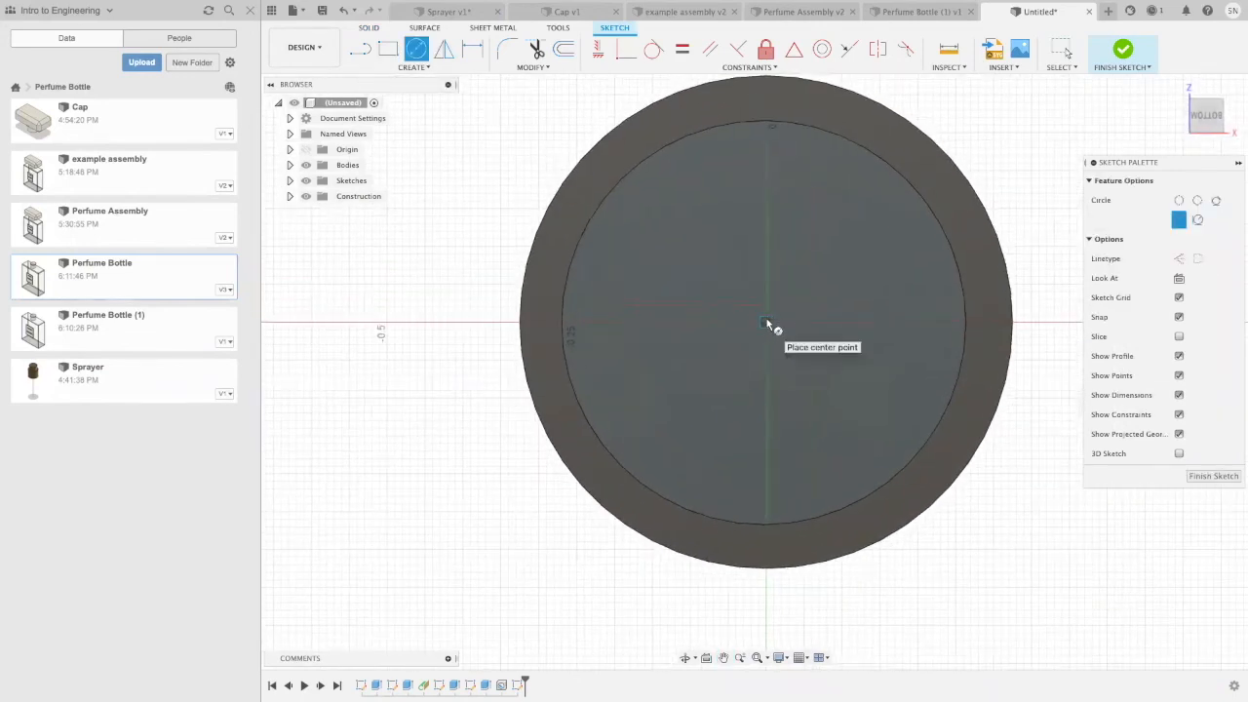
scroll(770, 326, "up", 5)
left_click(753, 326)
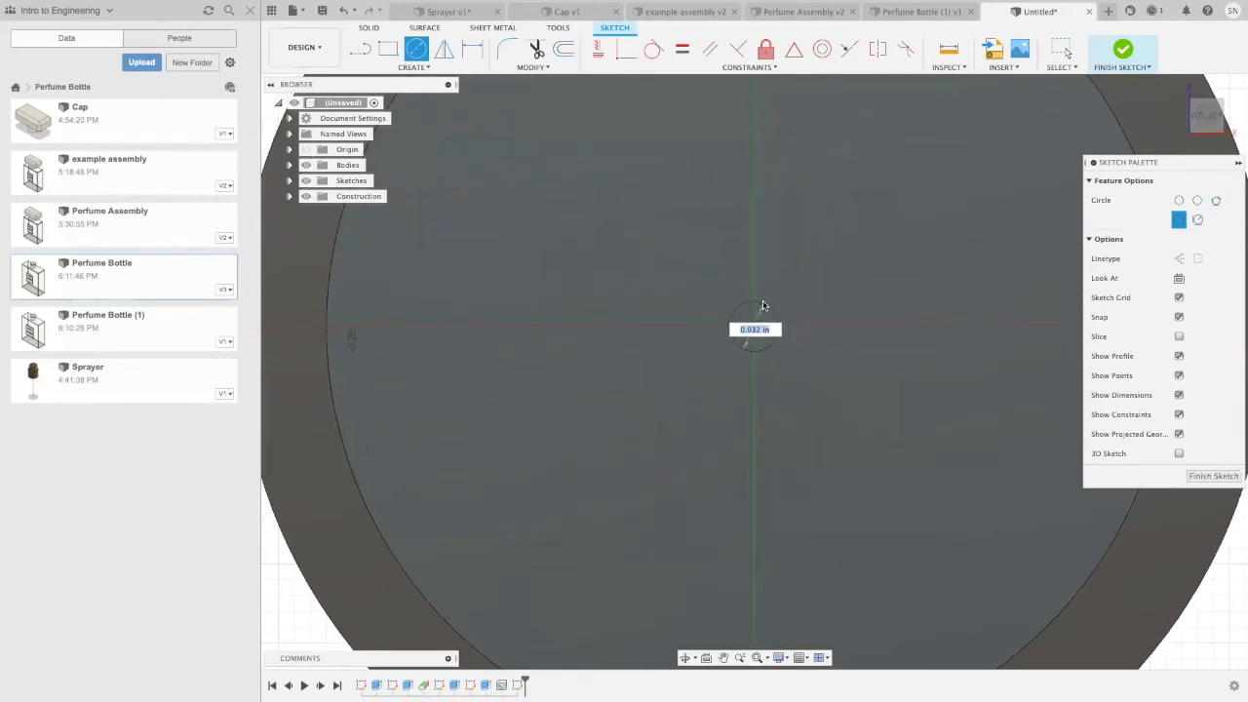
left_click(771, 308)
left_click(751, 325)
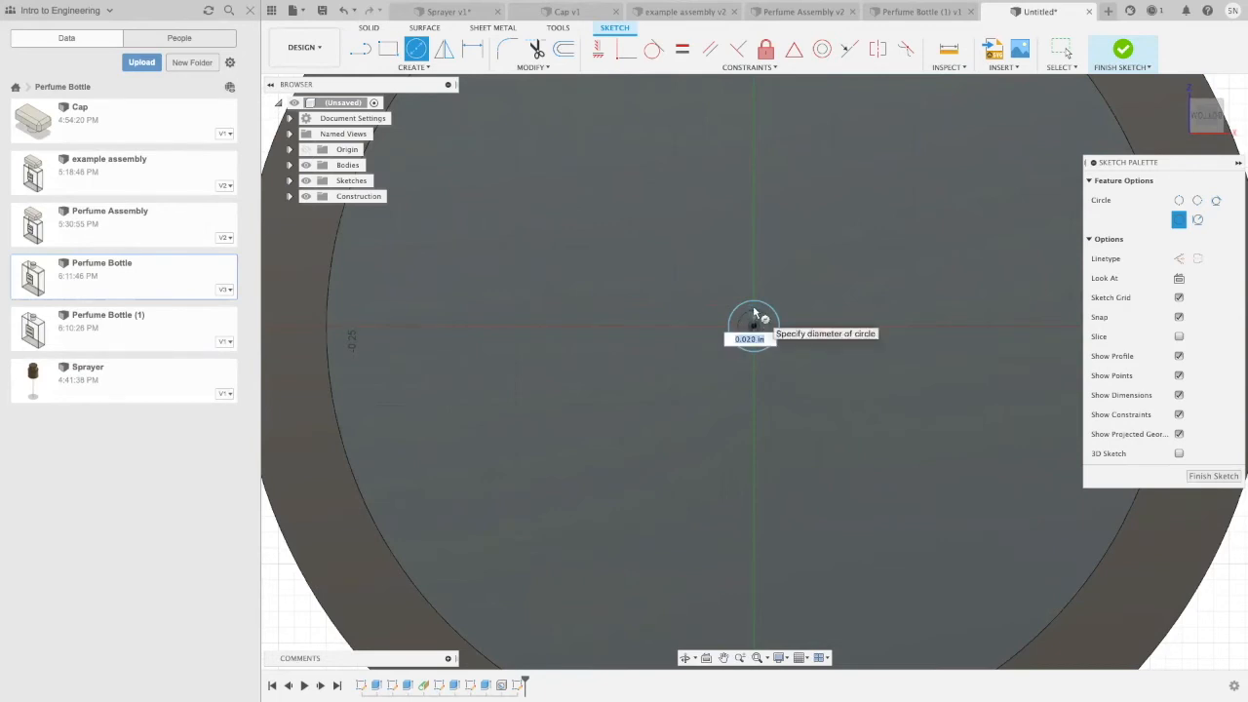
left_click(753, 311)
left_click(1211, 479)
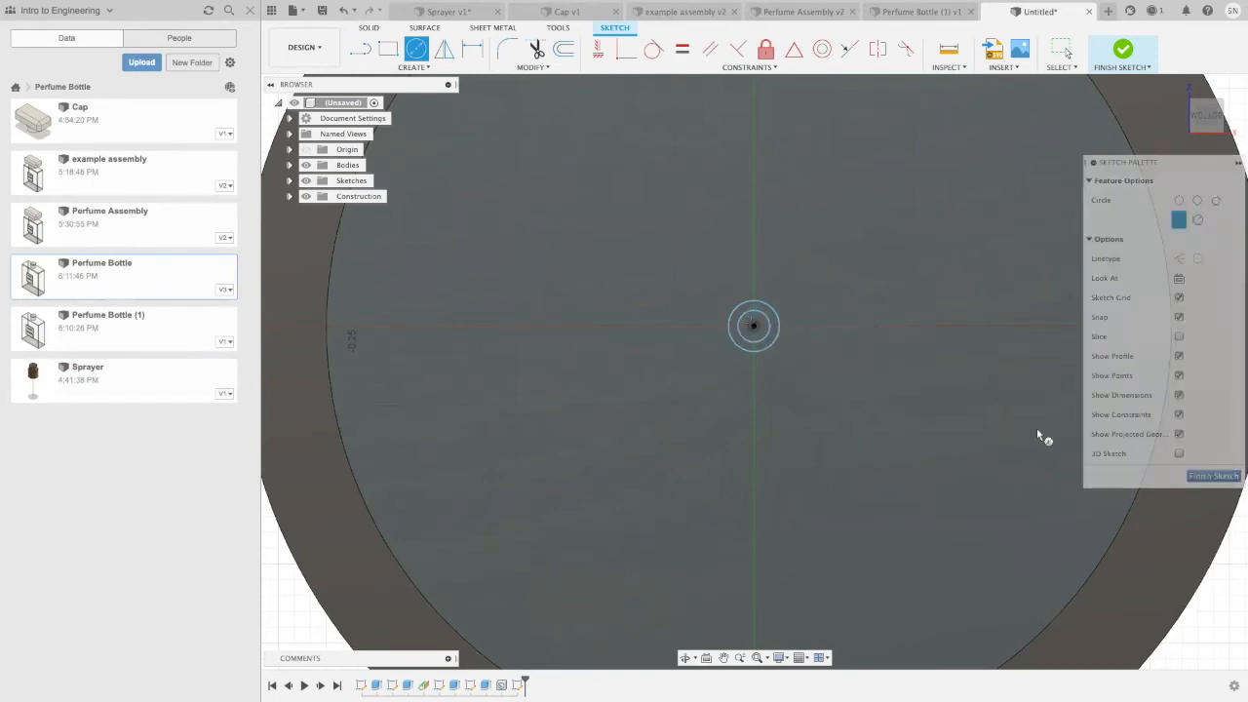
Step: Extrude the ring between the two small circles 2 in to form the sprayer's hollow straw
scroll(770, 321, "down", 5)
left_click(772, 328)
key("e")
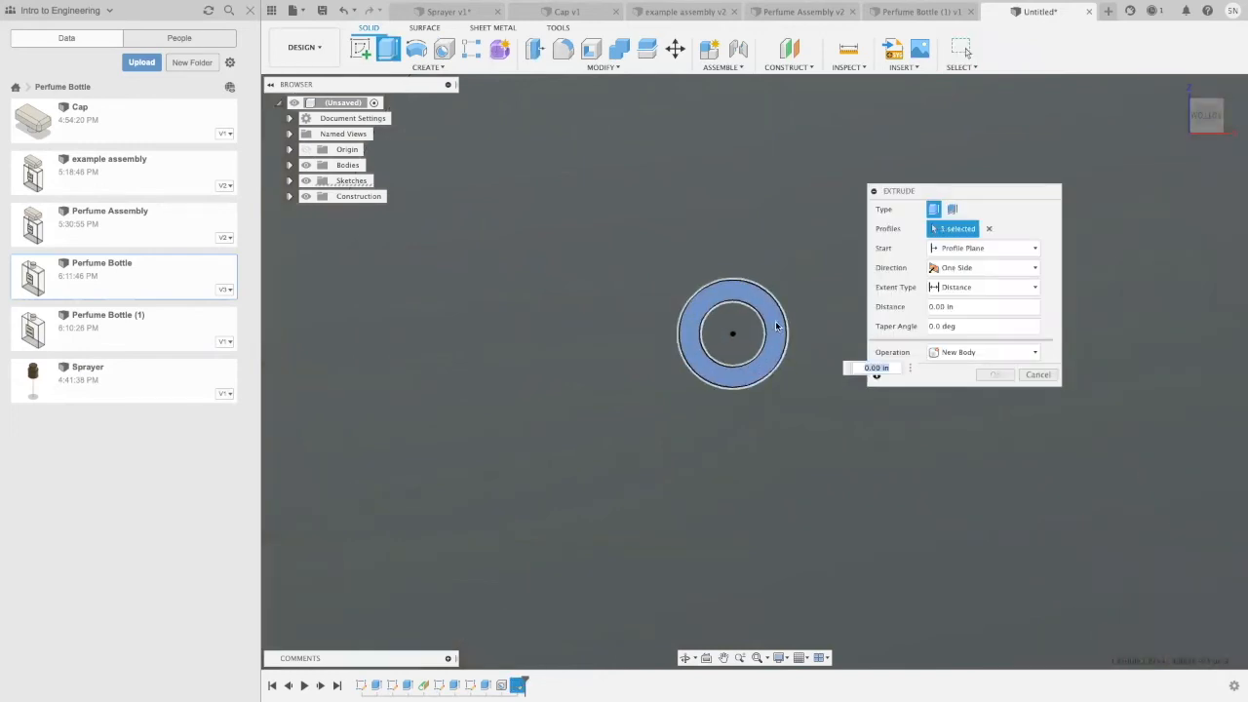
type("2")
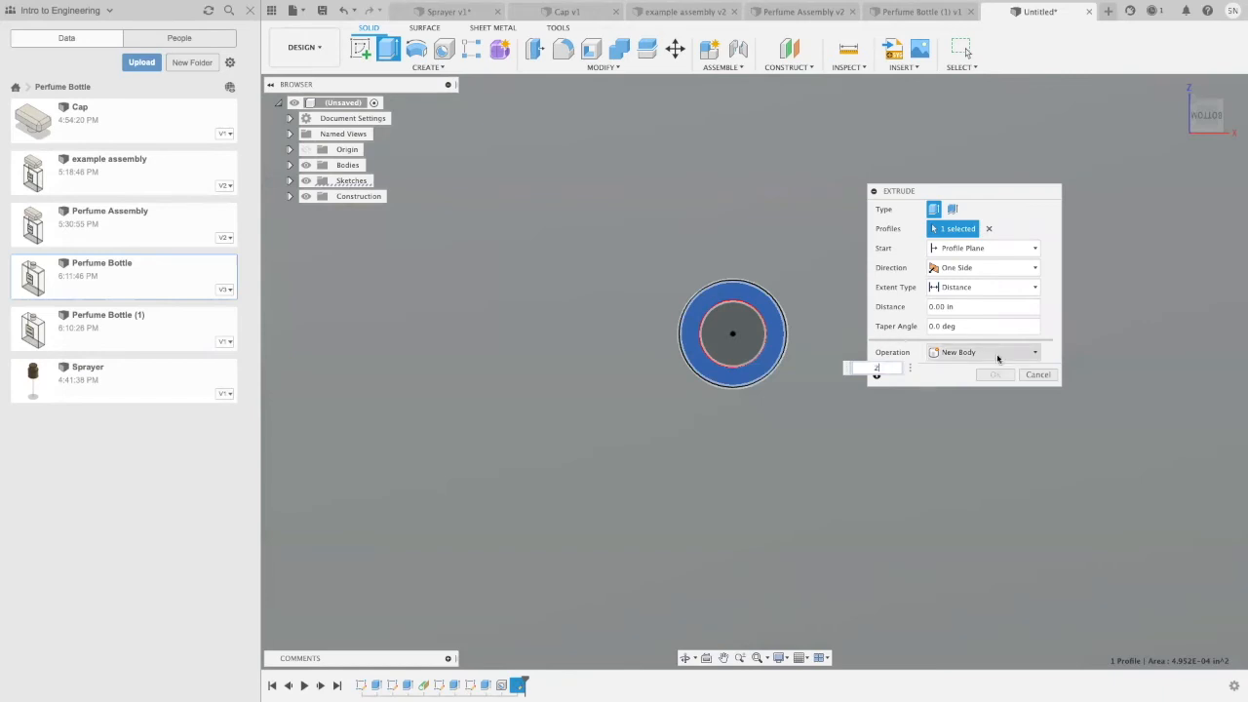
left_click(995, 375)
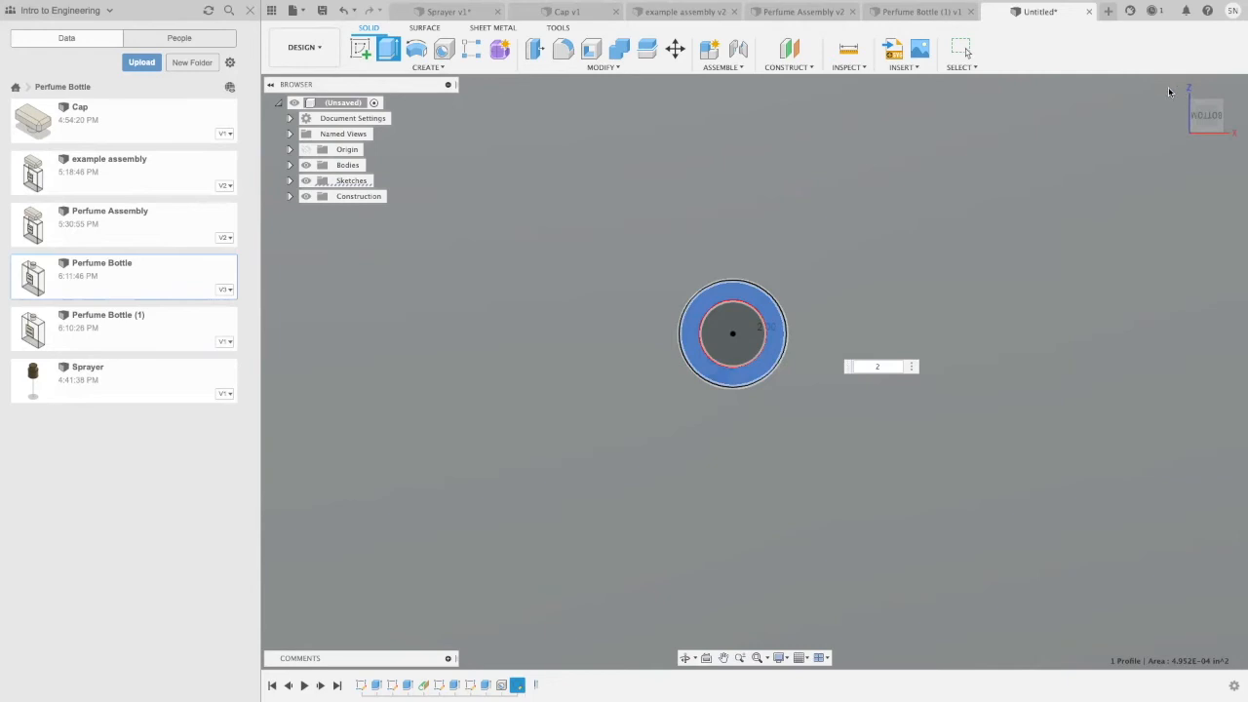
scroll(1178, 91, "down", 3)
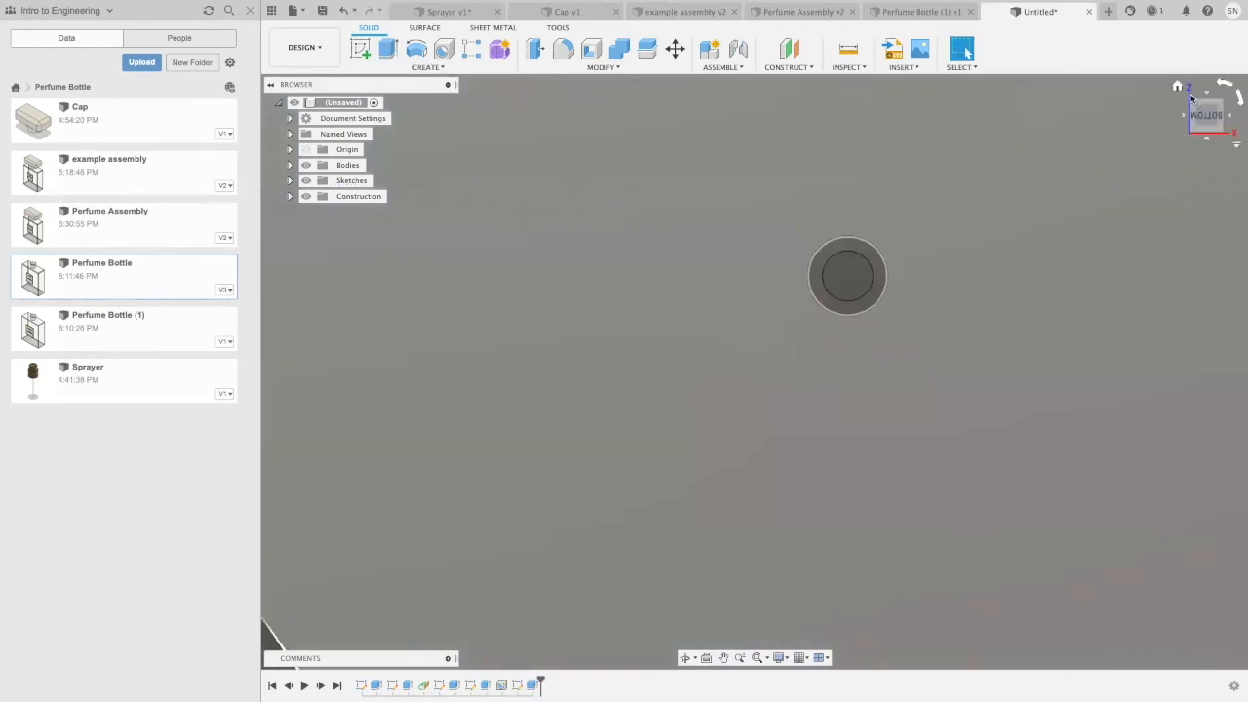
left_click(1178, 88)
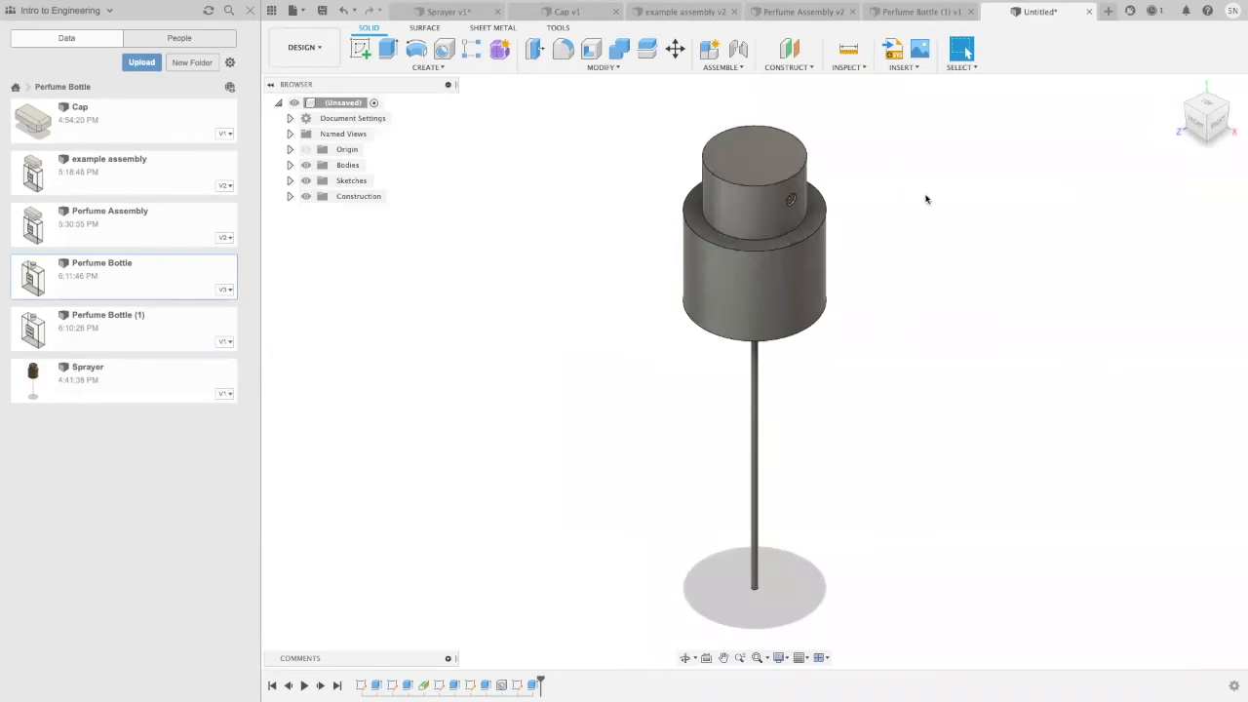
Step: Apply the Plastic - Translucent Glossy (White) appearance to the straw, including its outer, inner and end faces
left_click(755, 439)
middle_click_drag(838, 490, 846, 345, "shift")
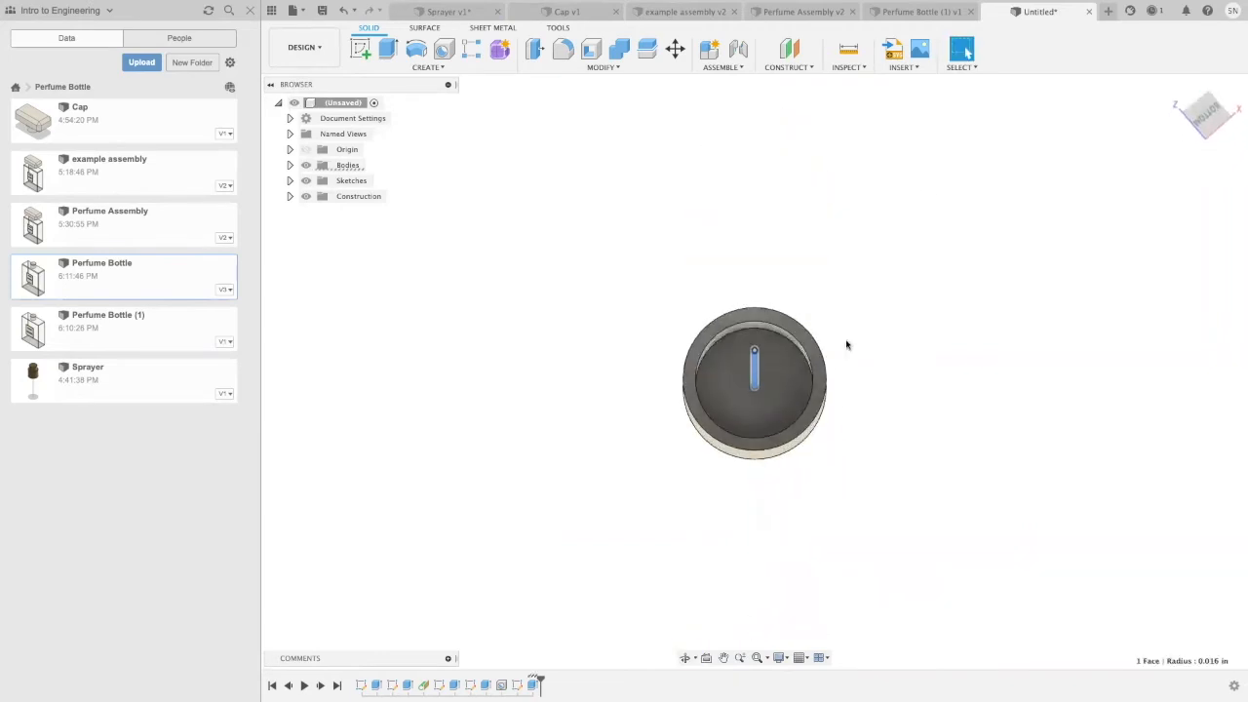
scroll(847, 345, "up", 5)
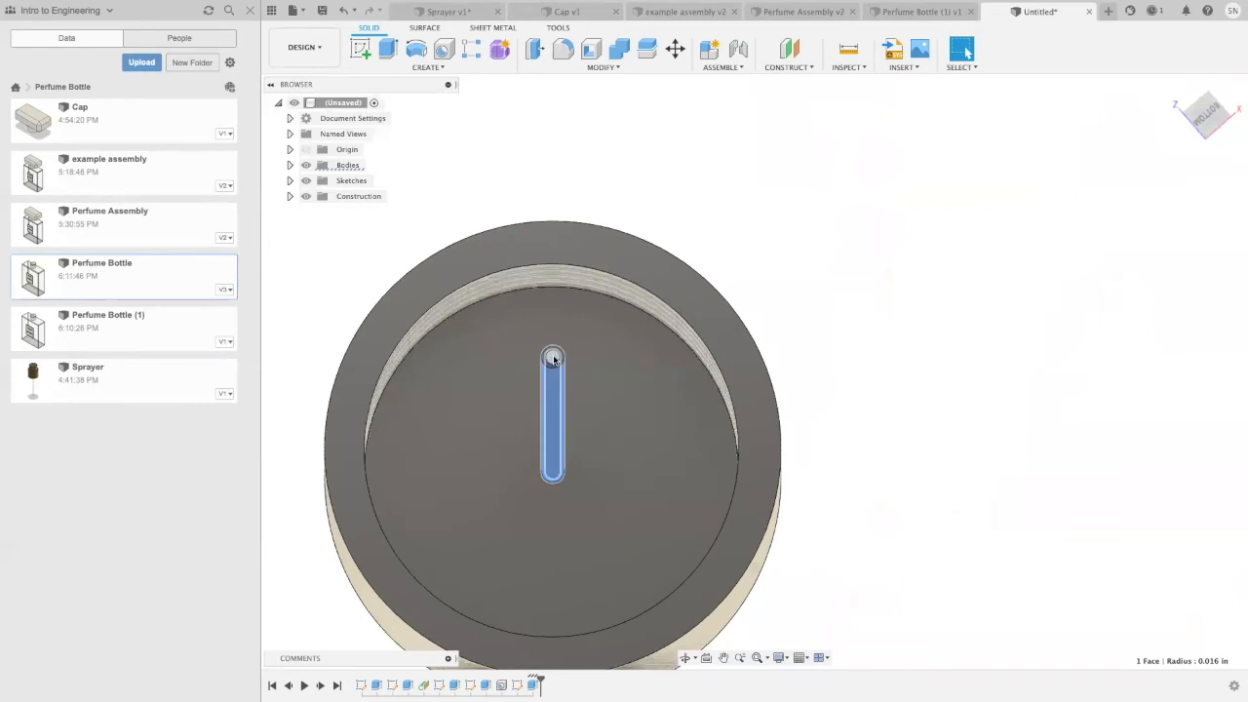
left_click(553, 357, "shift")
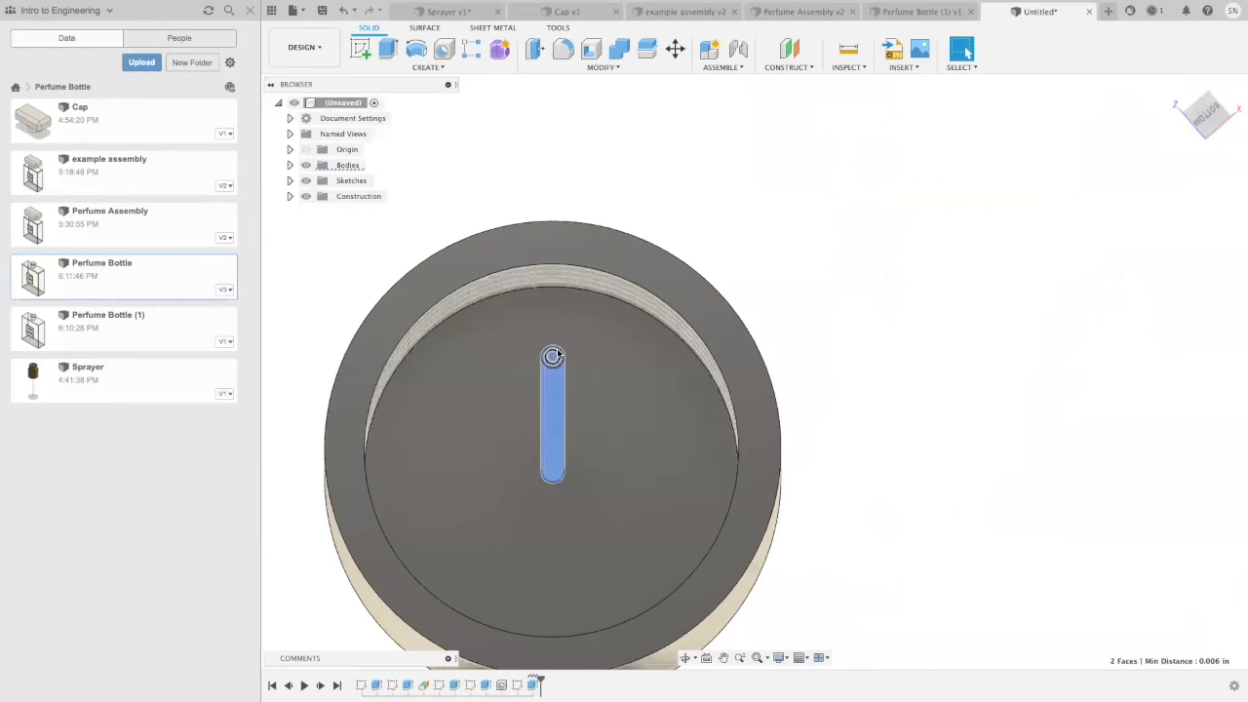
scroll(556, 358, "up", 3)
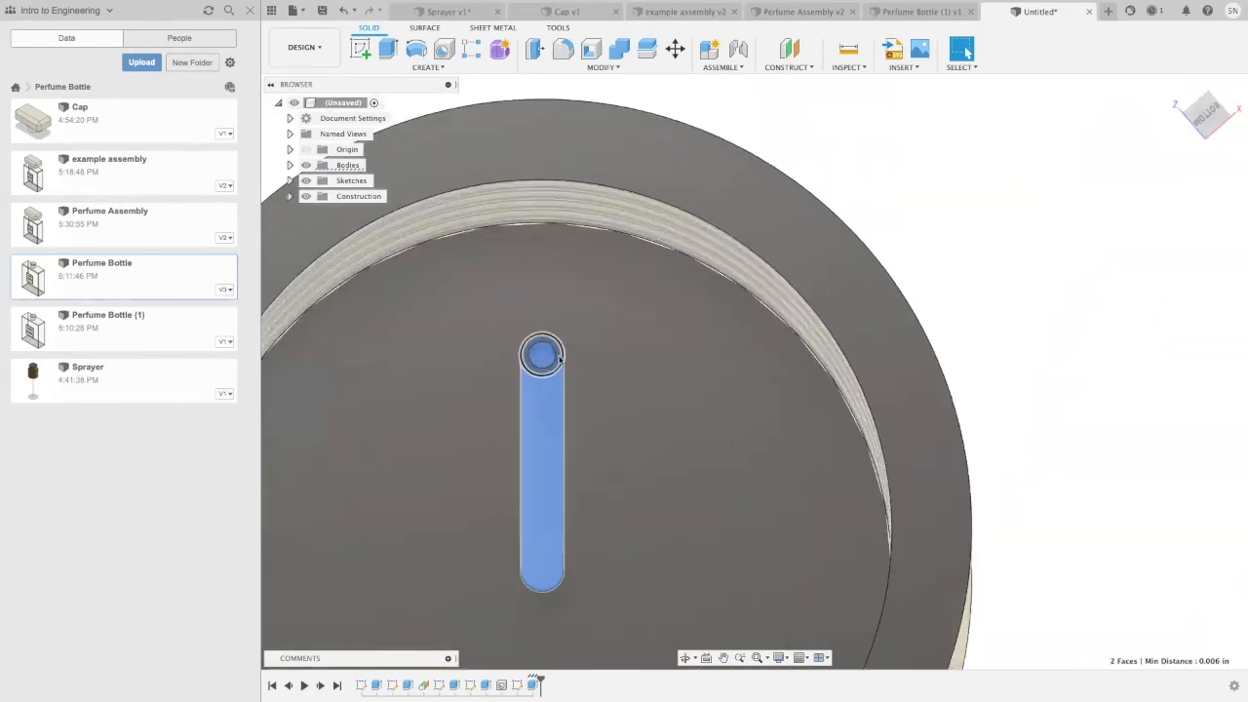
left_click(560, 359)
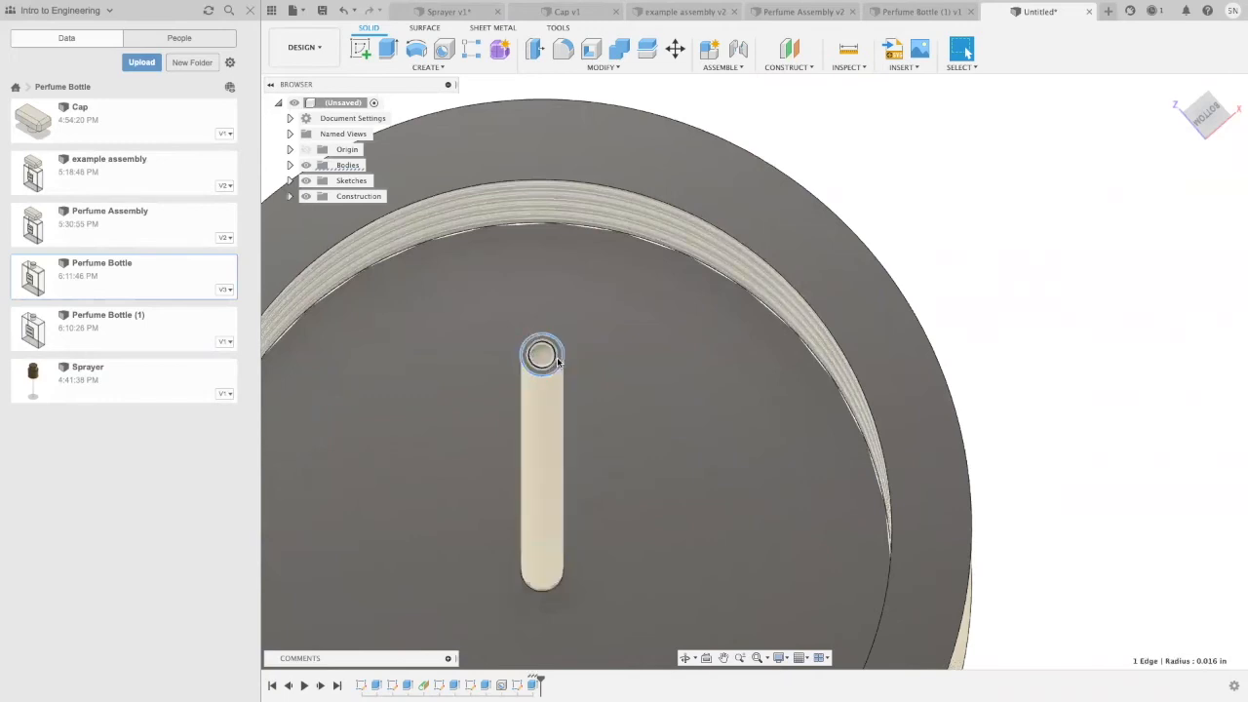
scroll(559, 358, "up", 3)
left_click(514, 342)
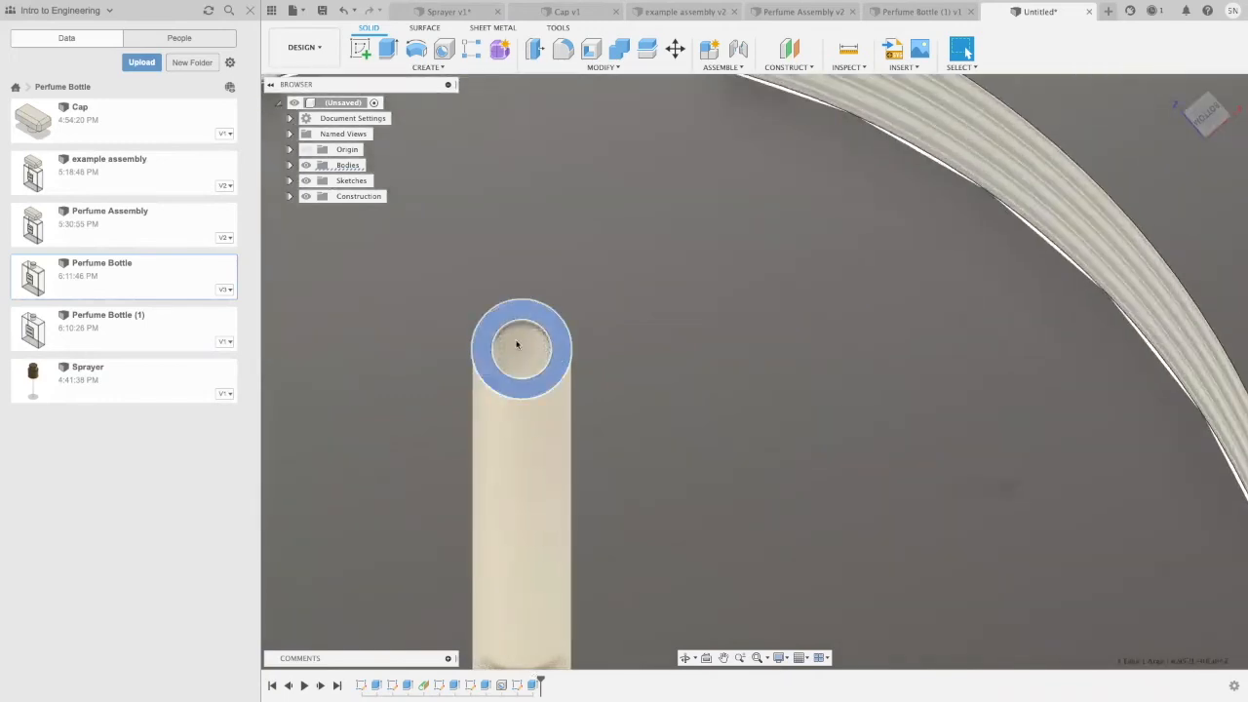
left_click(544, 435, "shift")
scroll(614, 390, "down", 5)
scroll(575, 420, "down", 3)
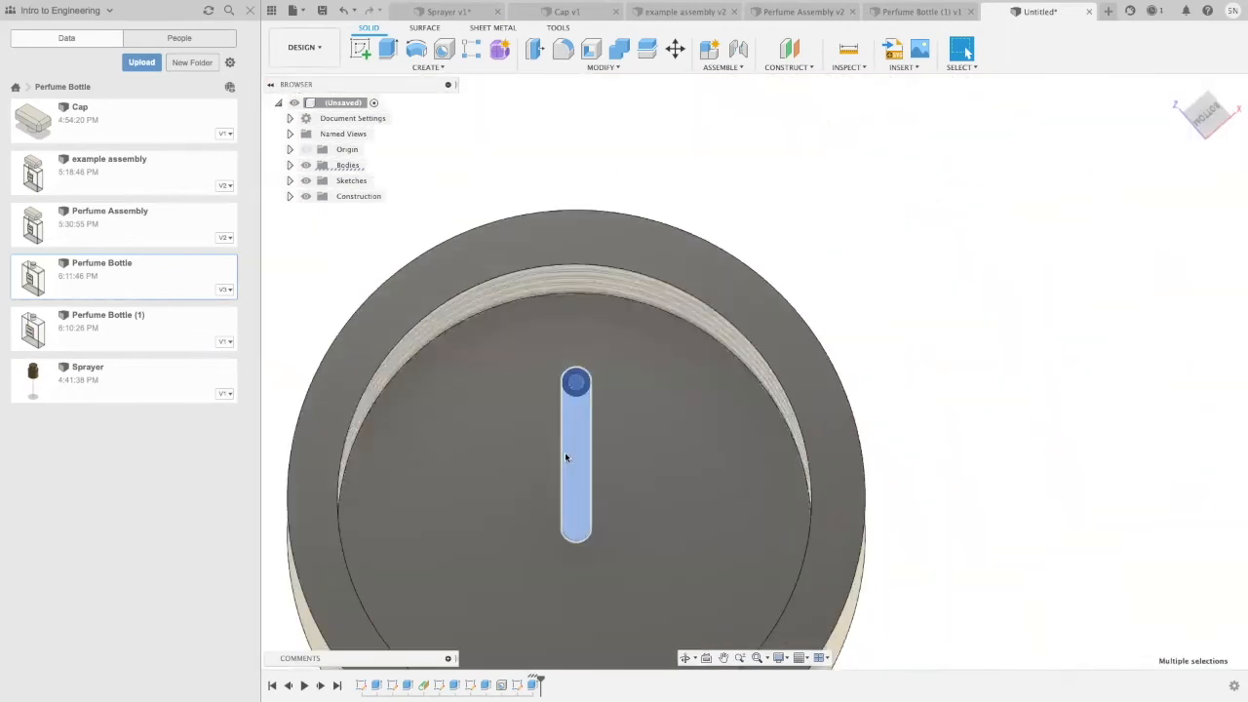
right_click(575, 451)
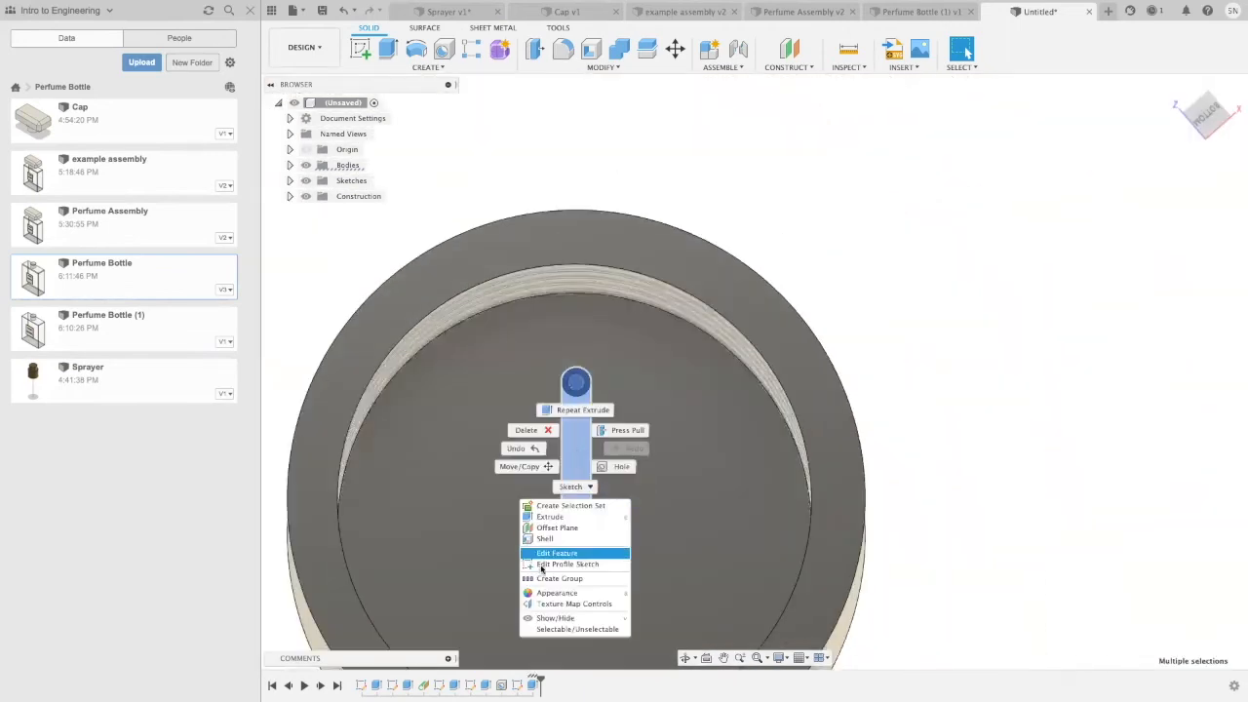
left_click(558, 592)
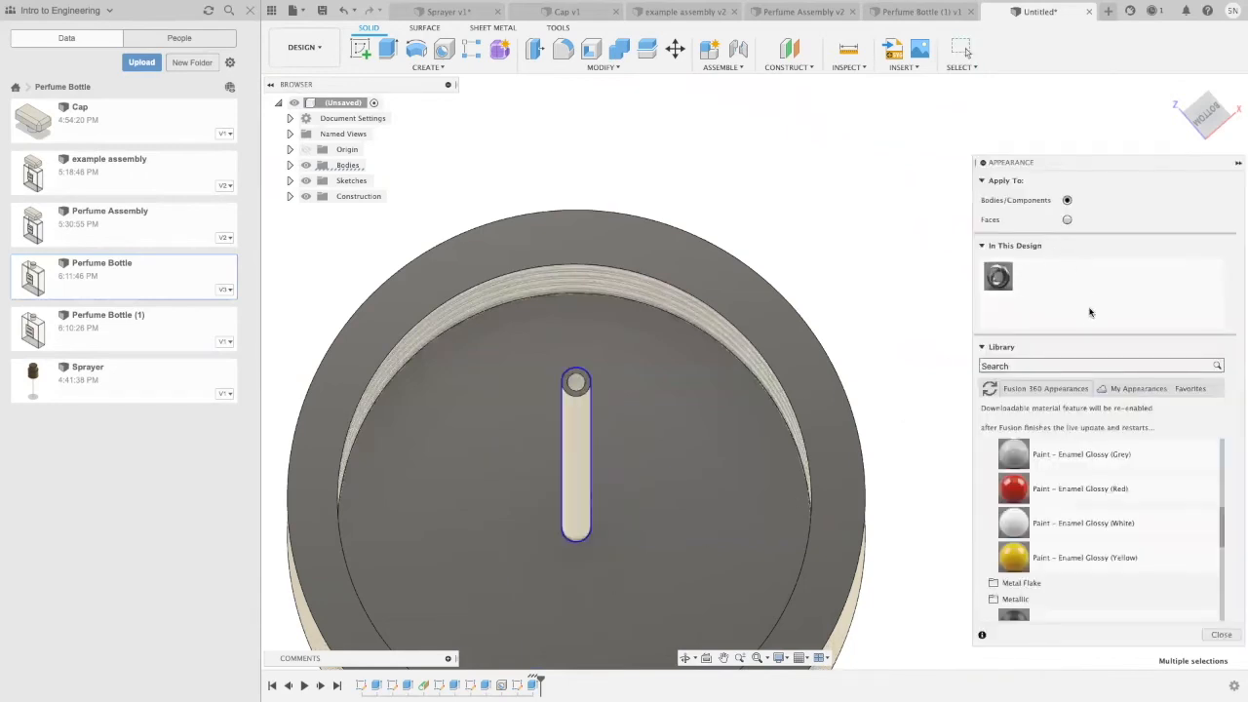
scroll(1092, 457, "up", 3)
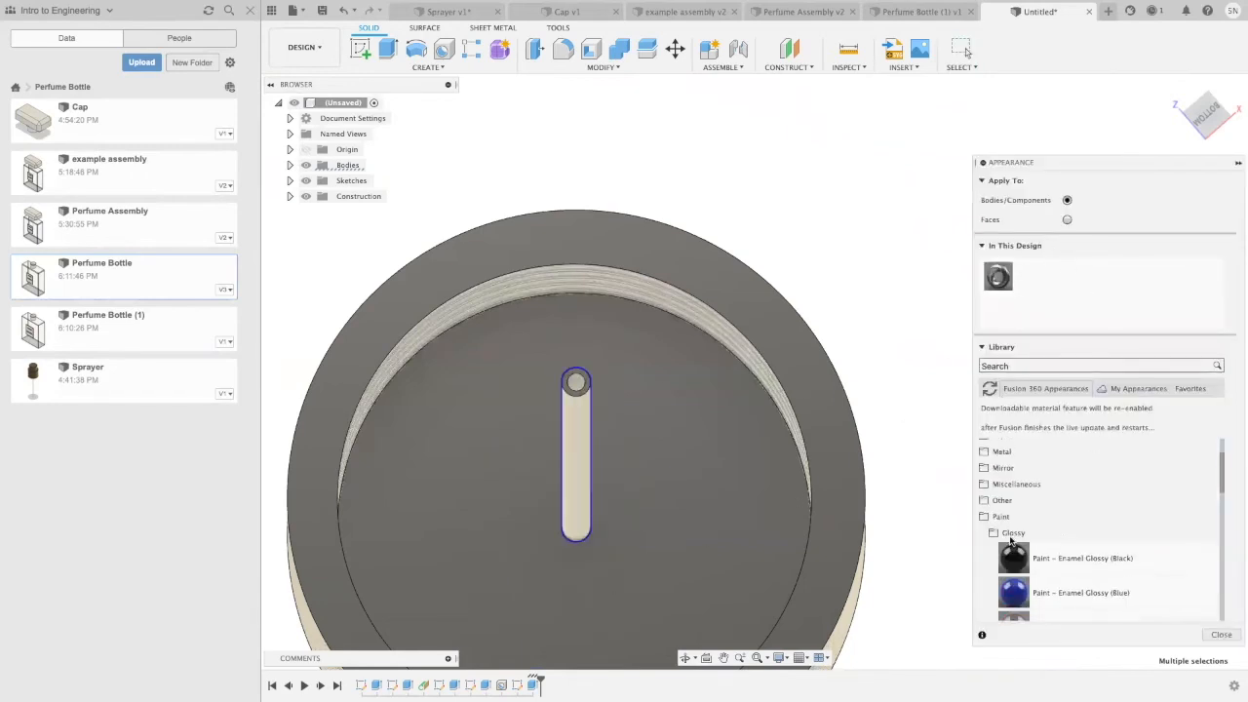
left_click(1000, 516)
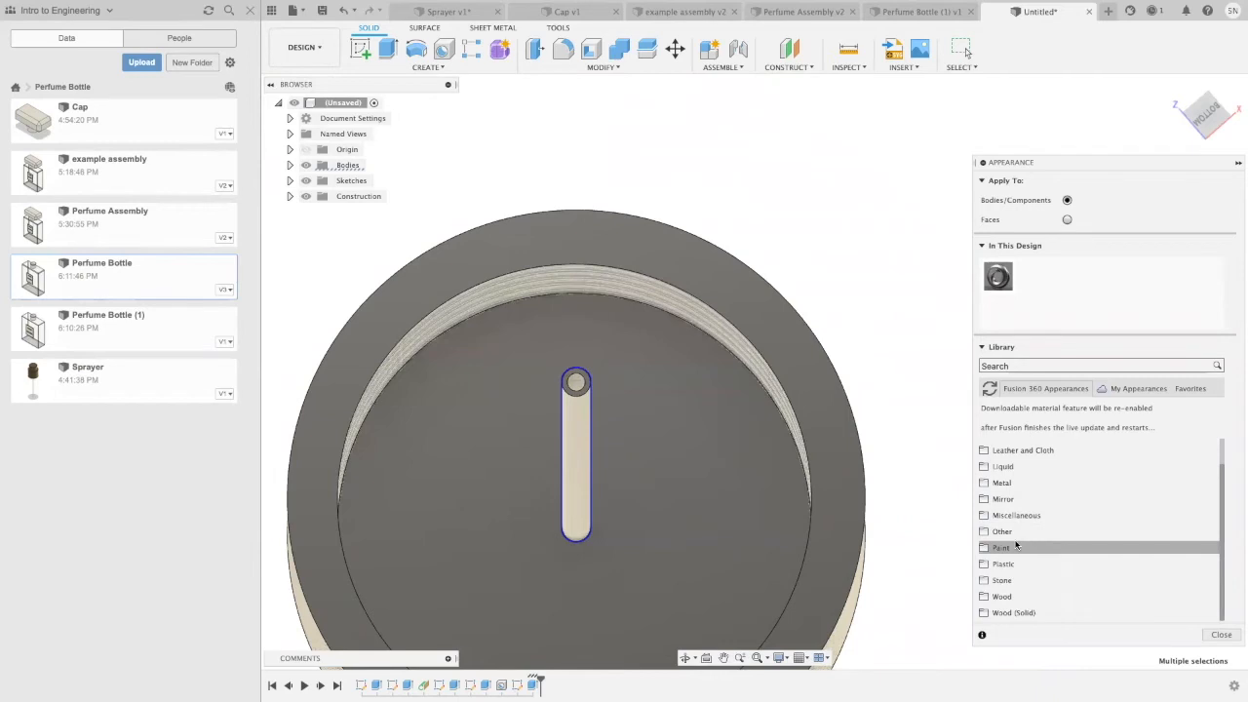
left_click(1009, 564)
scroll(1014, 546, "down", 3)
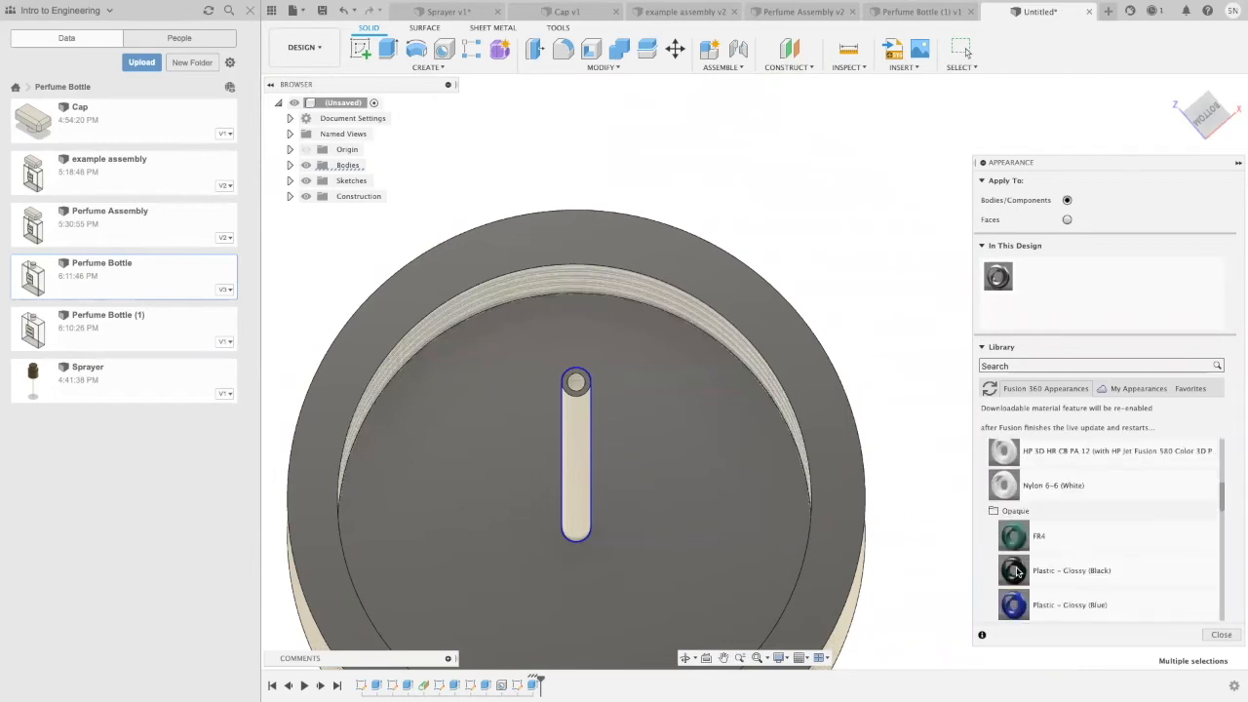
scroll(1014, 534, "down", 10)
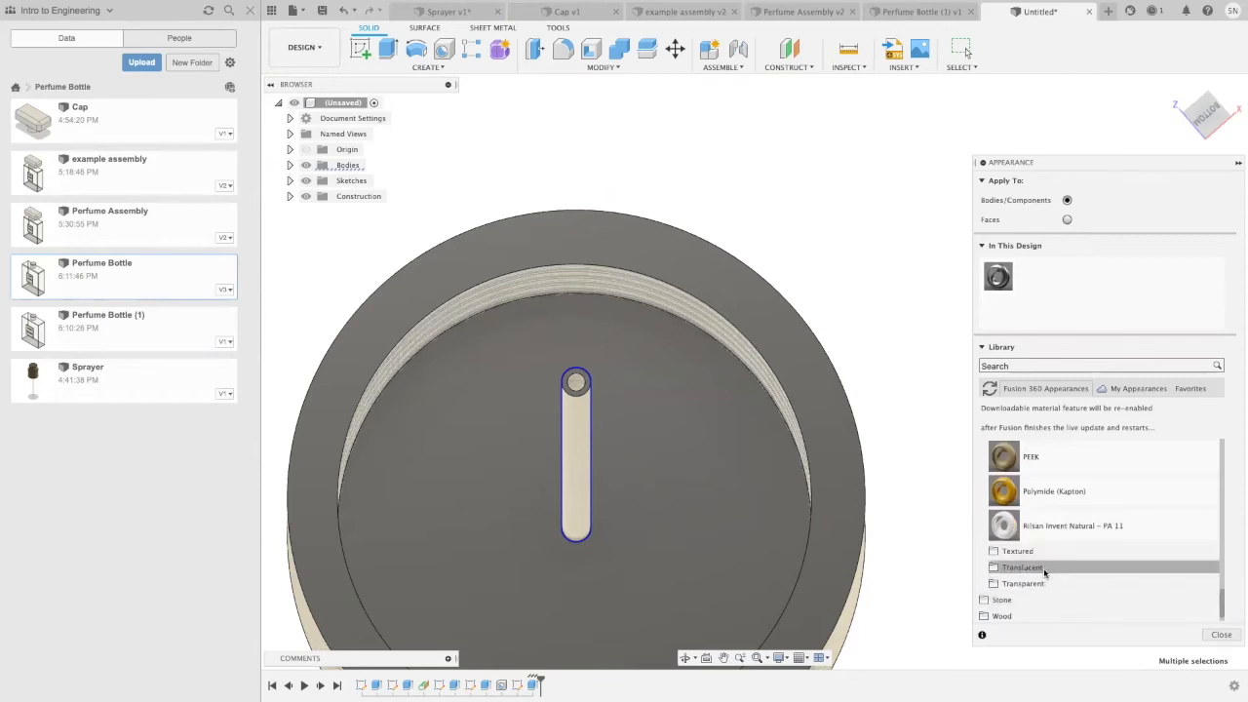
left_click(1043, 567)
scroll(1044, 568, "down", 3)
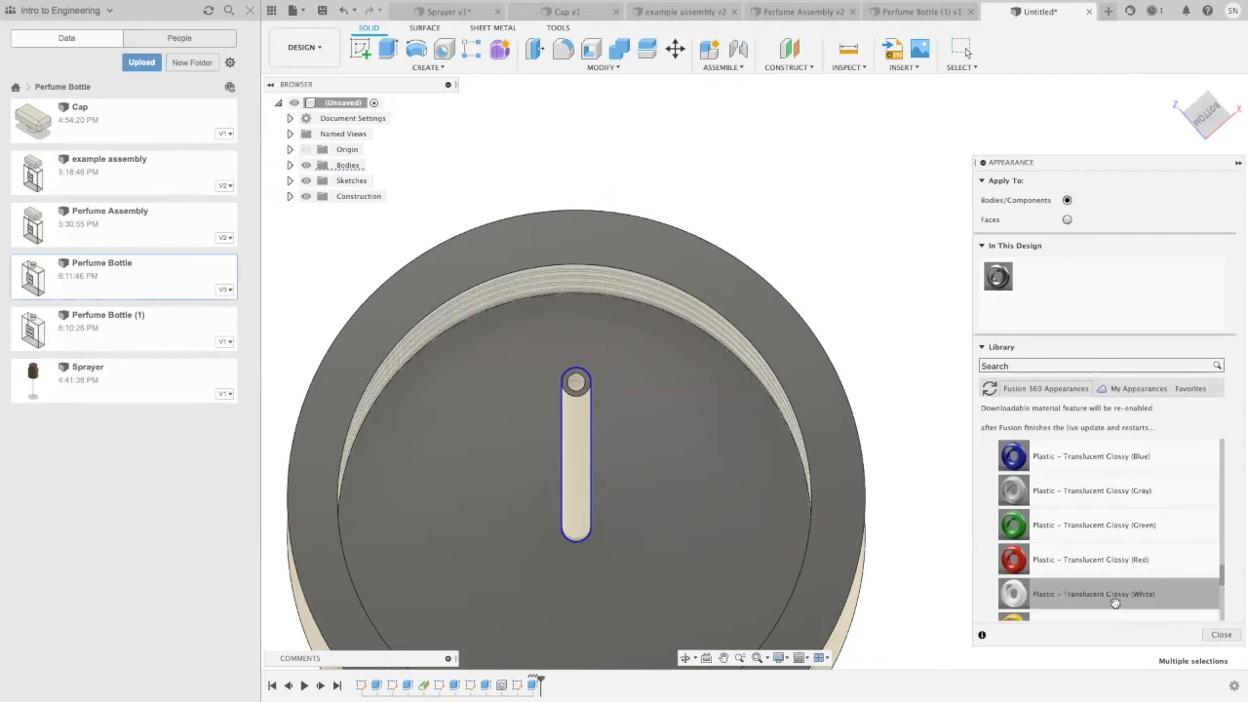
left_click_drag(1121, 599, 575, 424)
Step: Apply the Paint - Metallic (Yellow) appearance to the sprayer's upper and lower cylinders
scroll(771, 362, "down", 3)
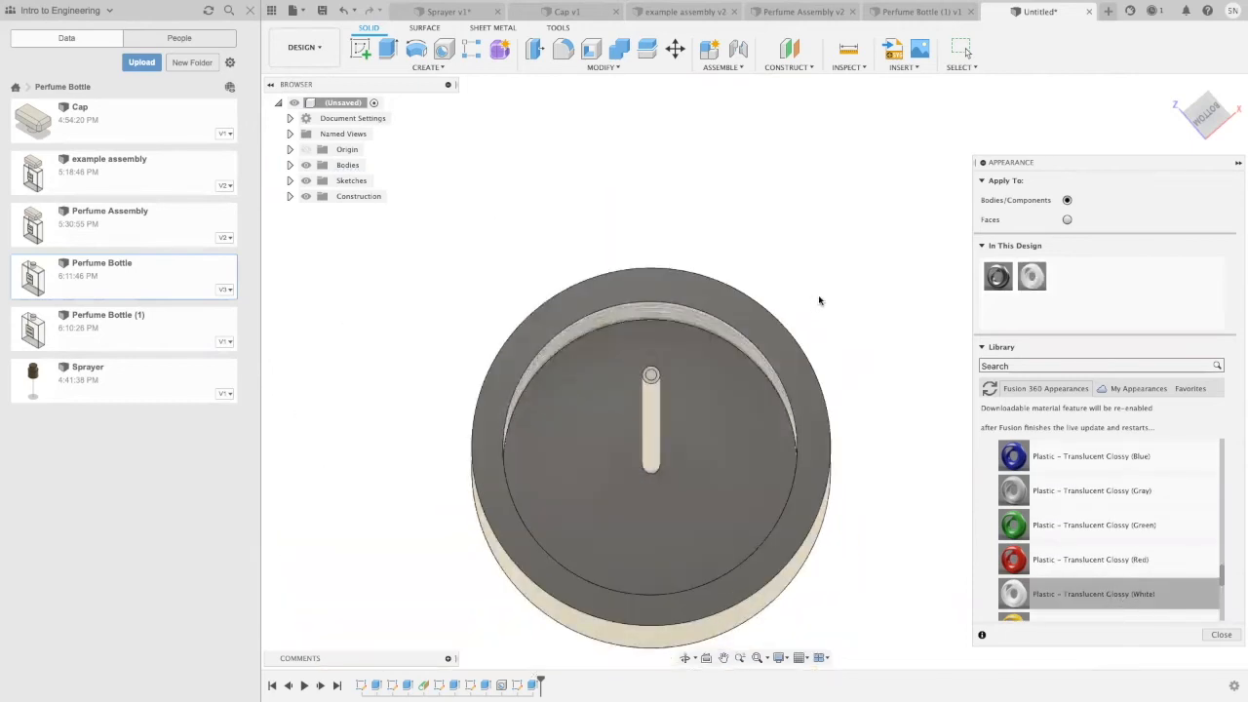
mouse_move(831, 290)
middle_mouse_down("shift")
mouse_move(811, 440)
mouse_move(809, 426)
middle_mouse_up("shift")
scroll(811, 426, "down", 5)
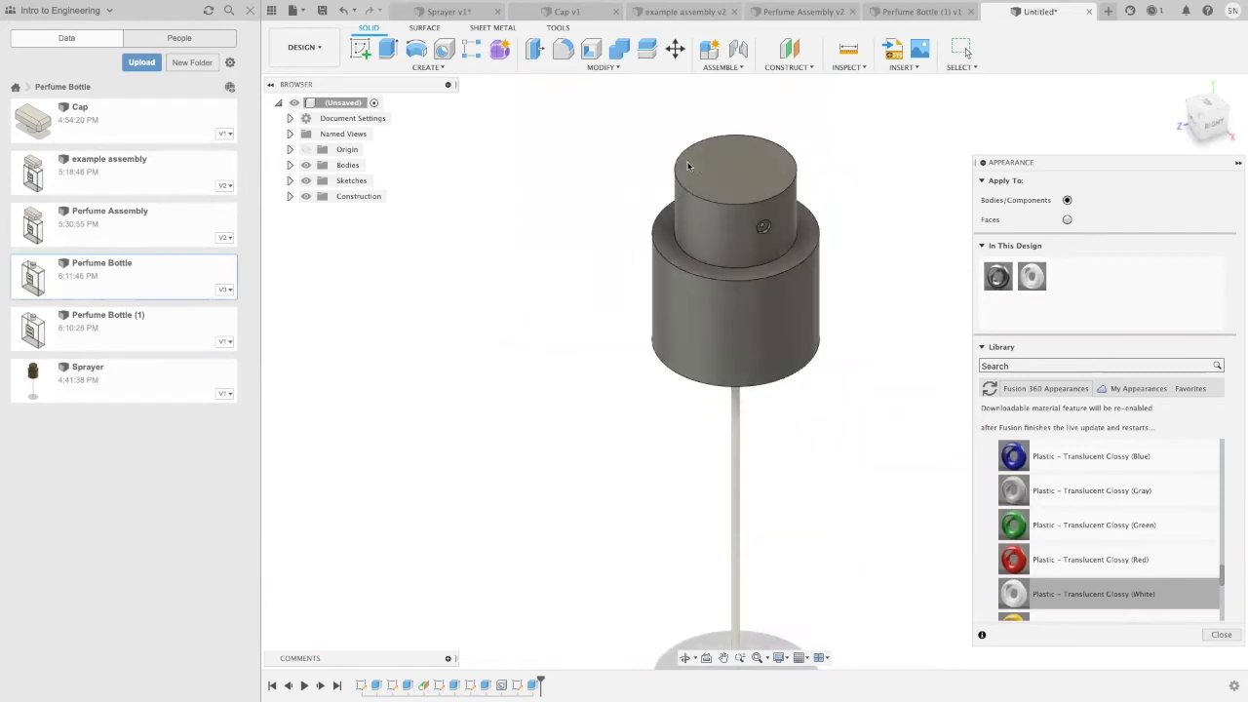
left_click(734, 249)
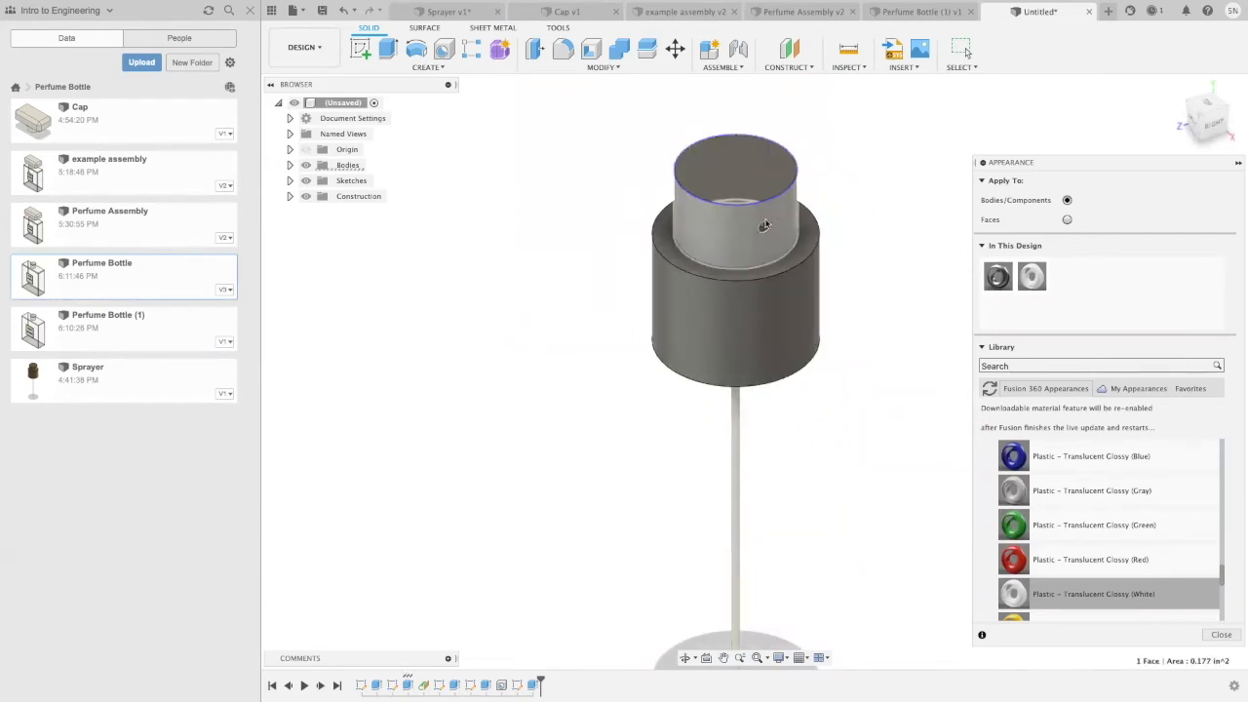
left_click(705, 317, "shift")
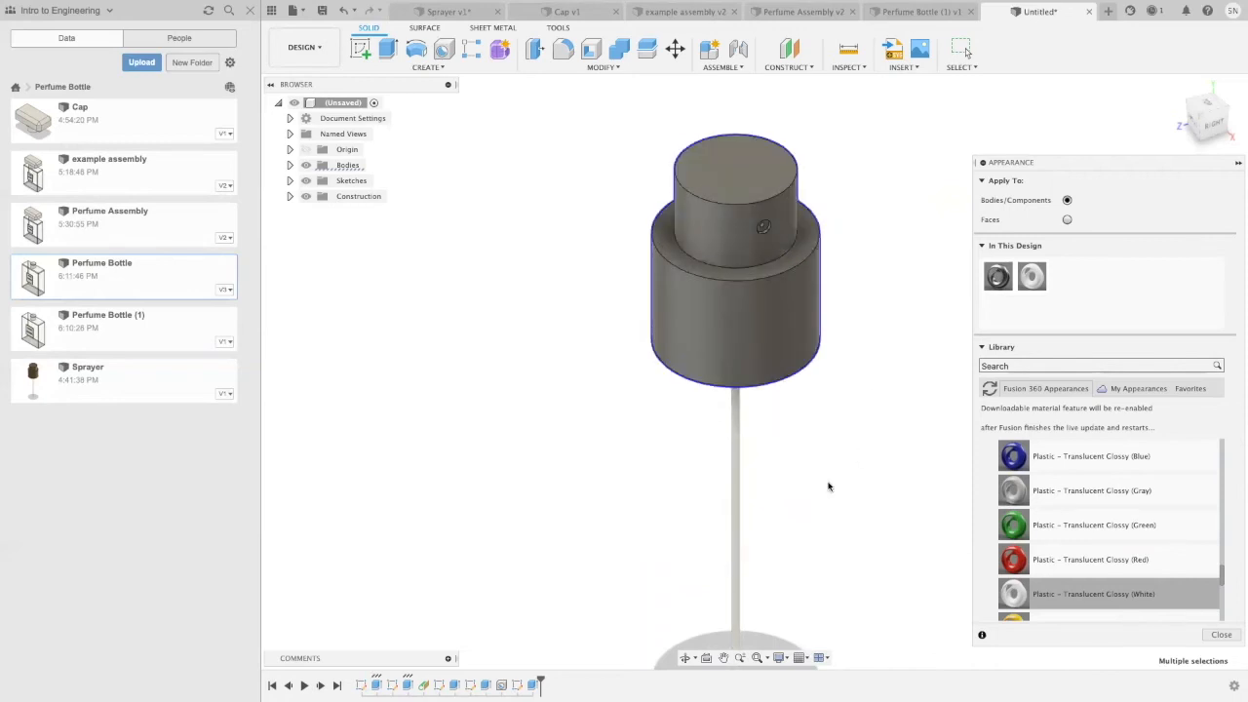
middle_click_drag(858, 323, 829, 257, "shift")
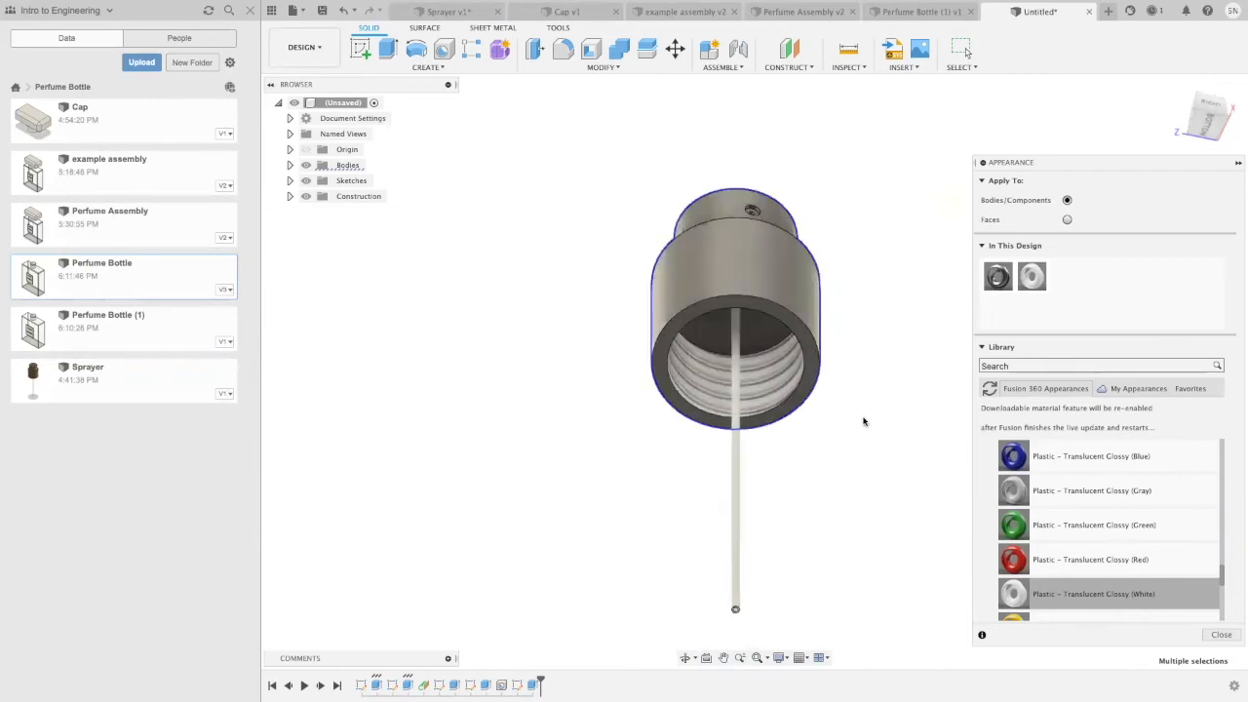
scroll(863, 421, "up", 4)
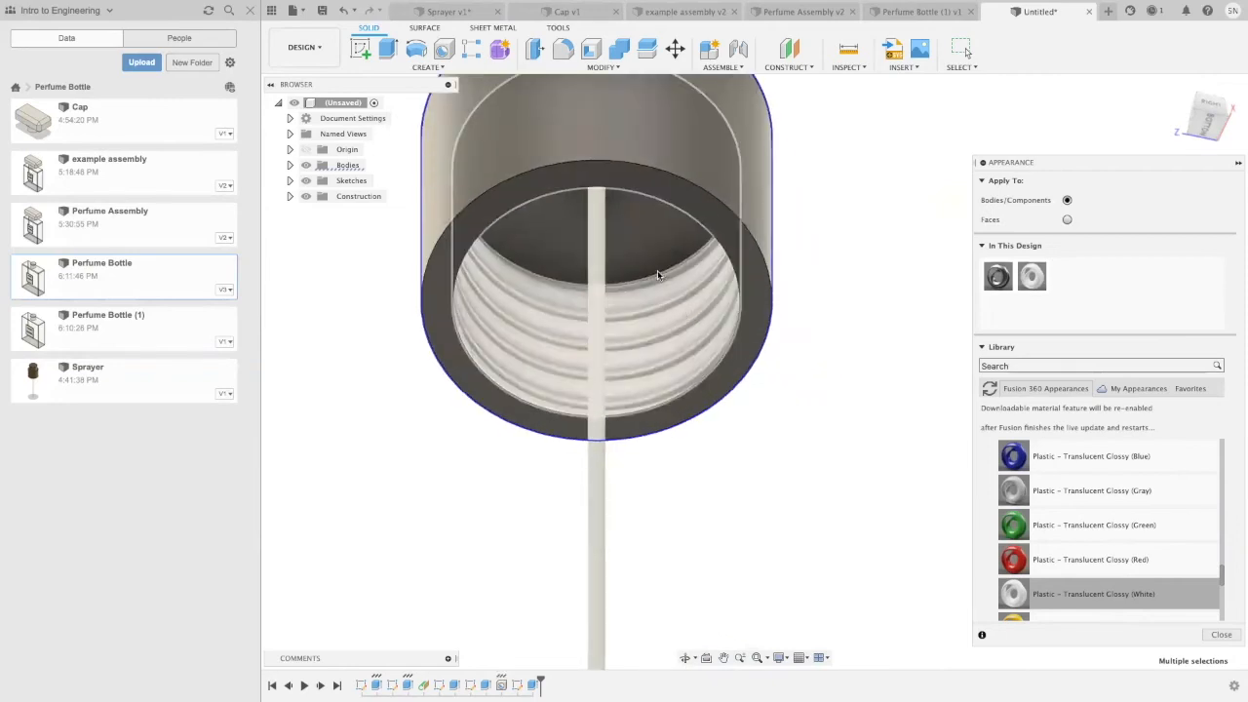
scroll(841, 354, "down", 3)
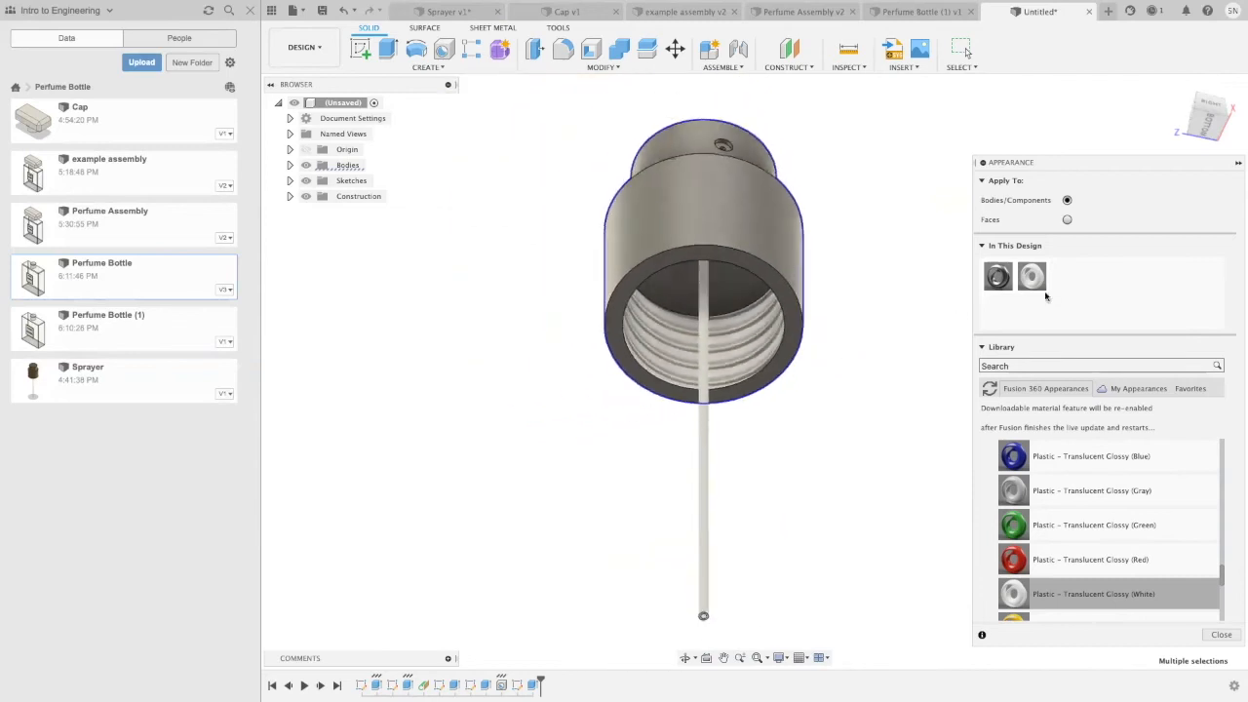
scroll(1093, 574, "up", 10)
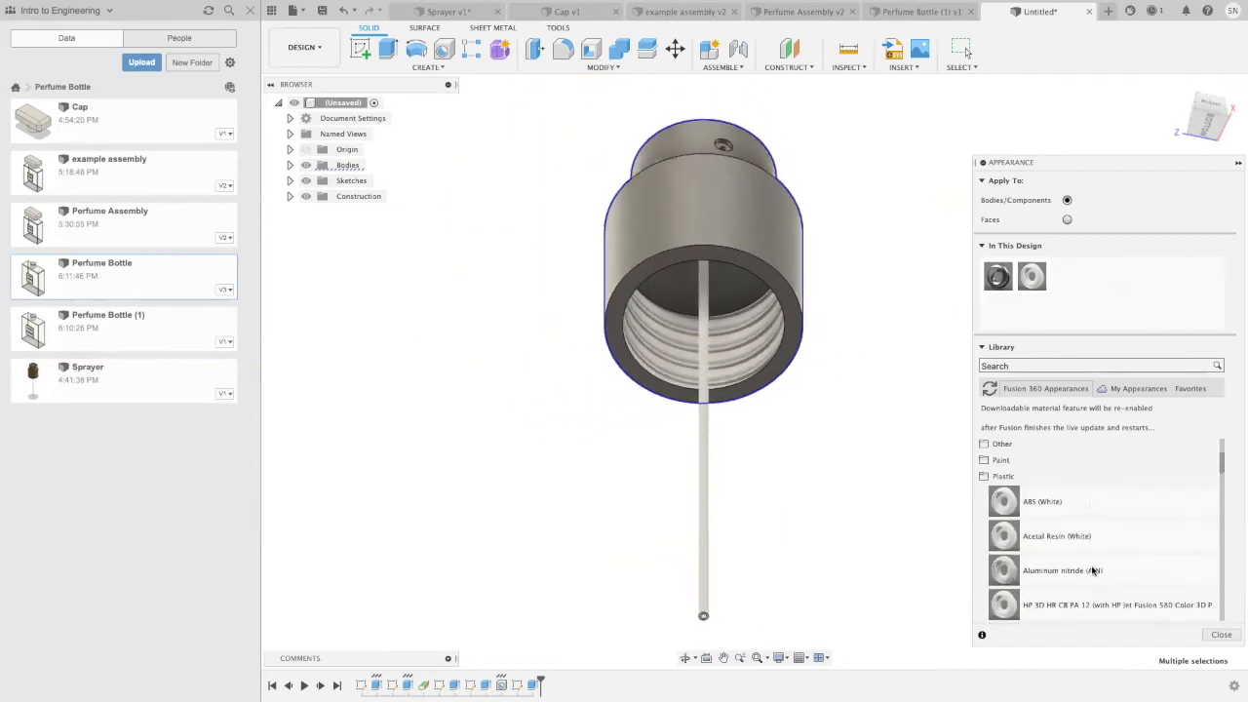
scroll(1089, 571, "up", 3)
left_click(1026, 582)
scroll(1020, 596, "down", 2)
scroll(1021, 596, "down", 7)
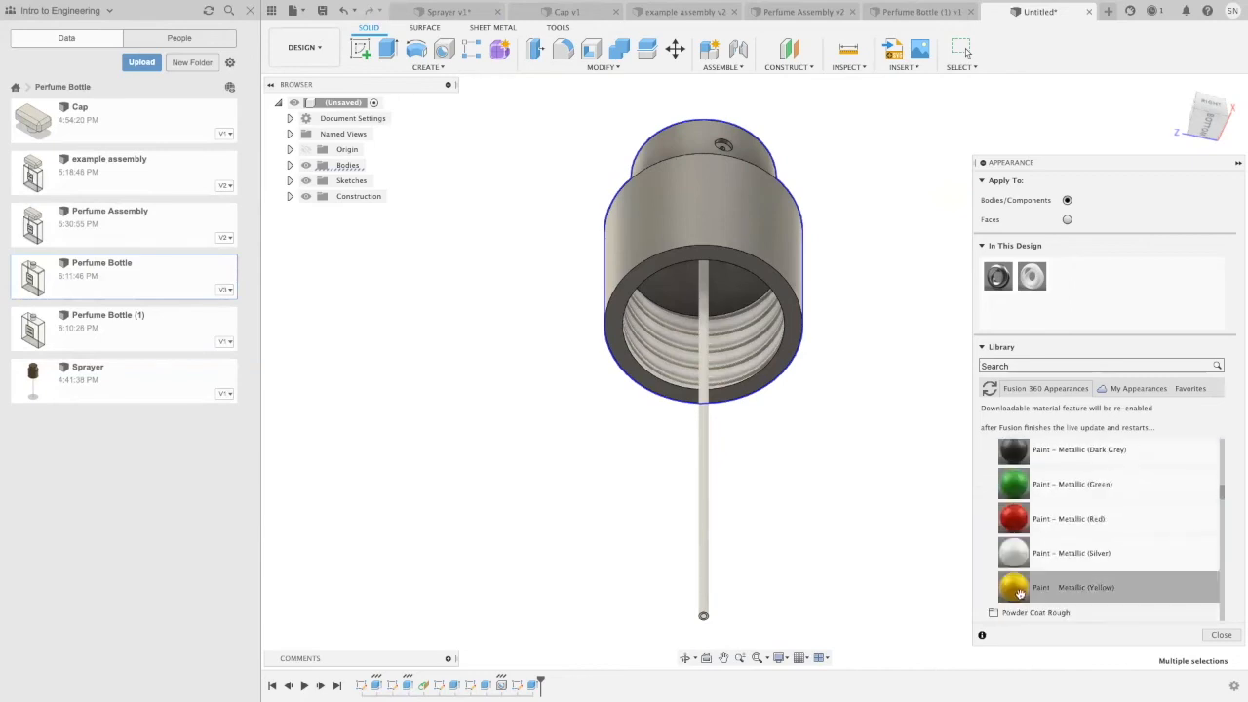
mouse_move(1035, 586)
left_mouse_down()
mouse_move(737, 290)
mouse_move(681, 195)
left_mouse_up()
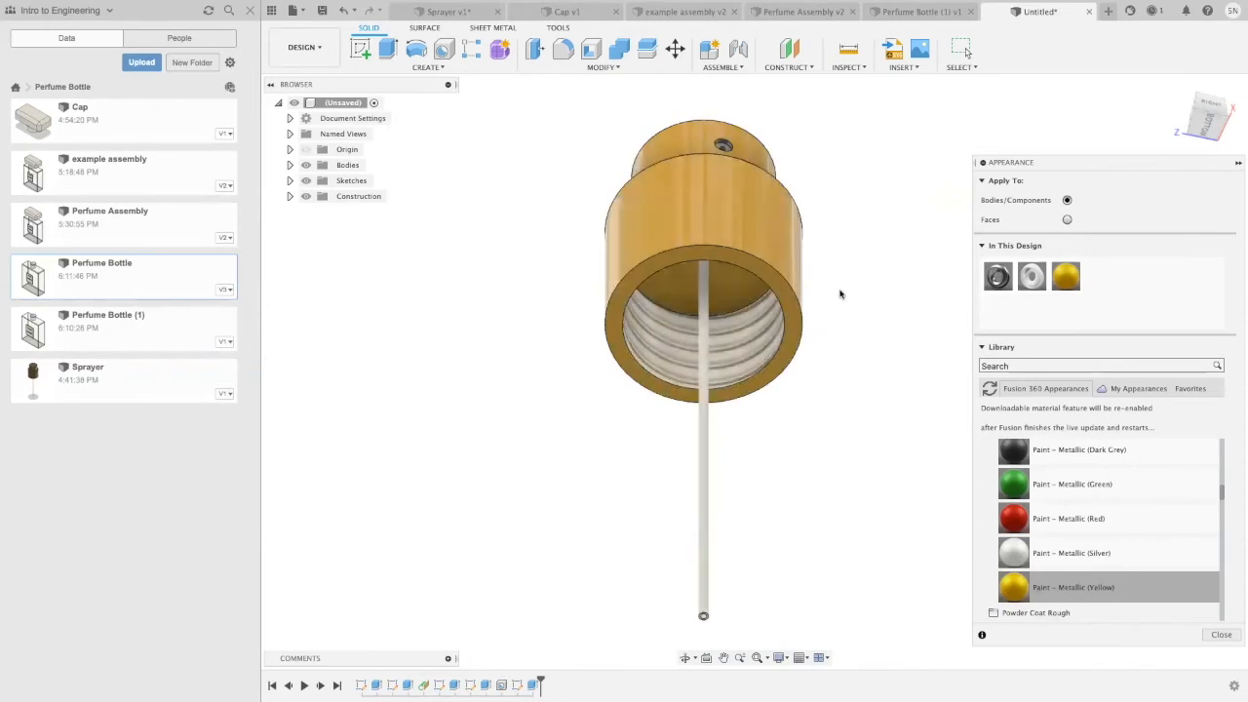
Step: Fillet the top outer edges of the upper and lower cylinders with a 0.015 in radius
middle_click_drag(869, 251, 847, 315, "shift")
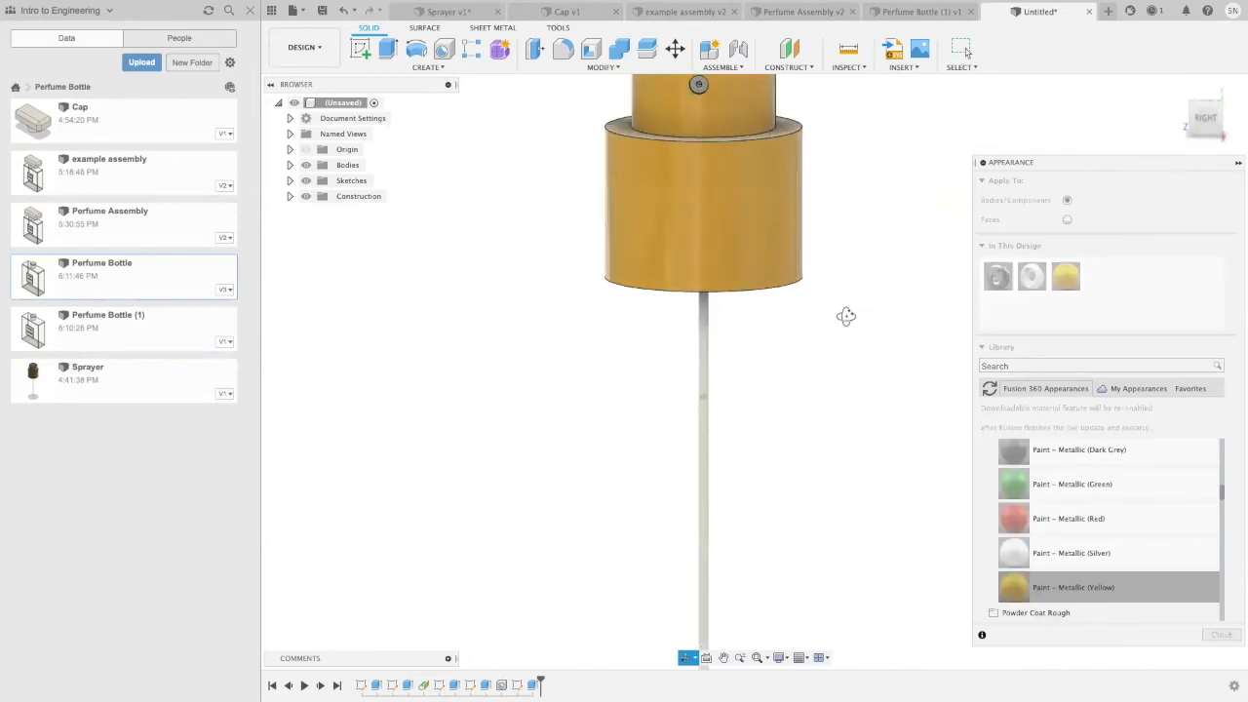
scroll(855, 274, "down", 3)
middle_click_drag(863, 239, 783, 362)
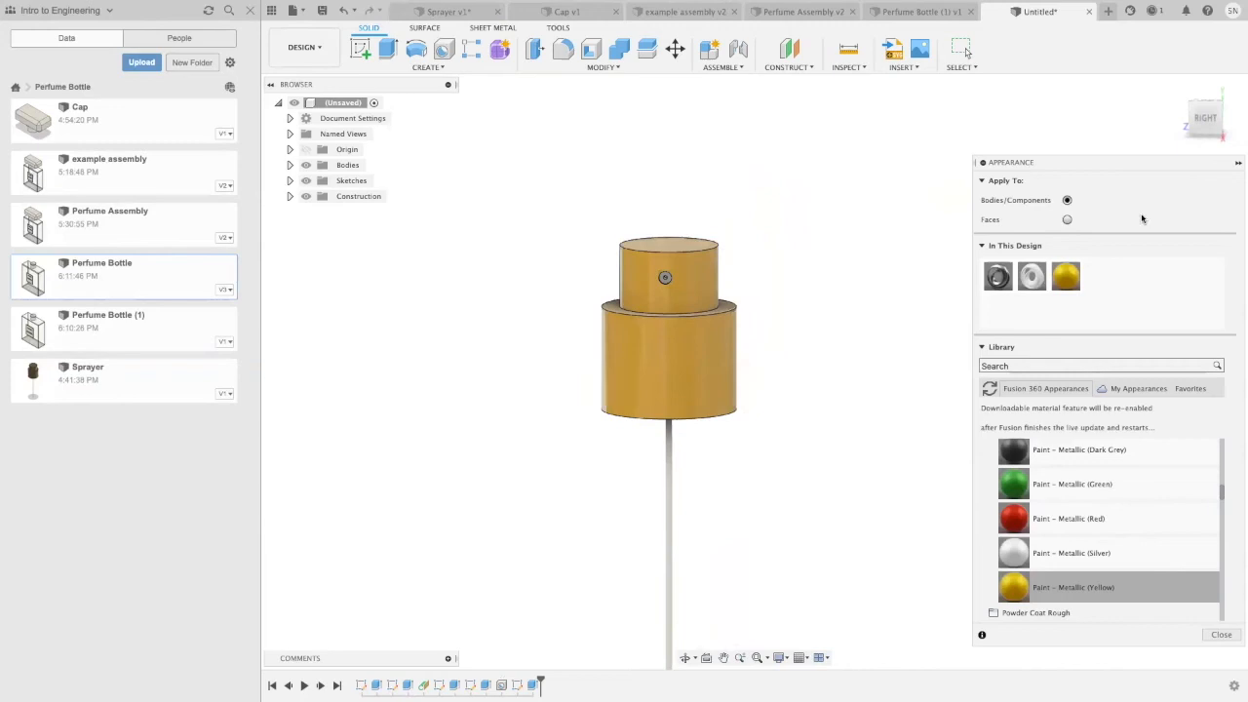
middle_click_drag(810, 282, 812, 310, "shift")
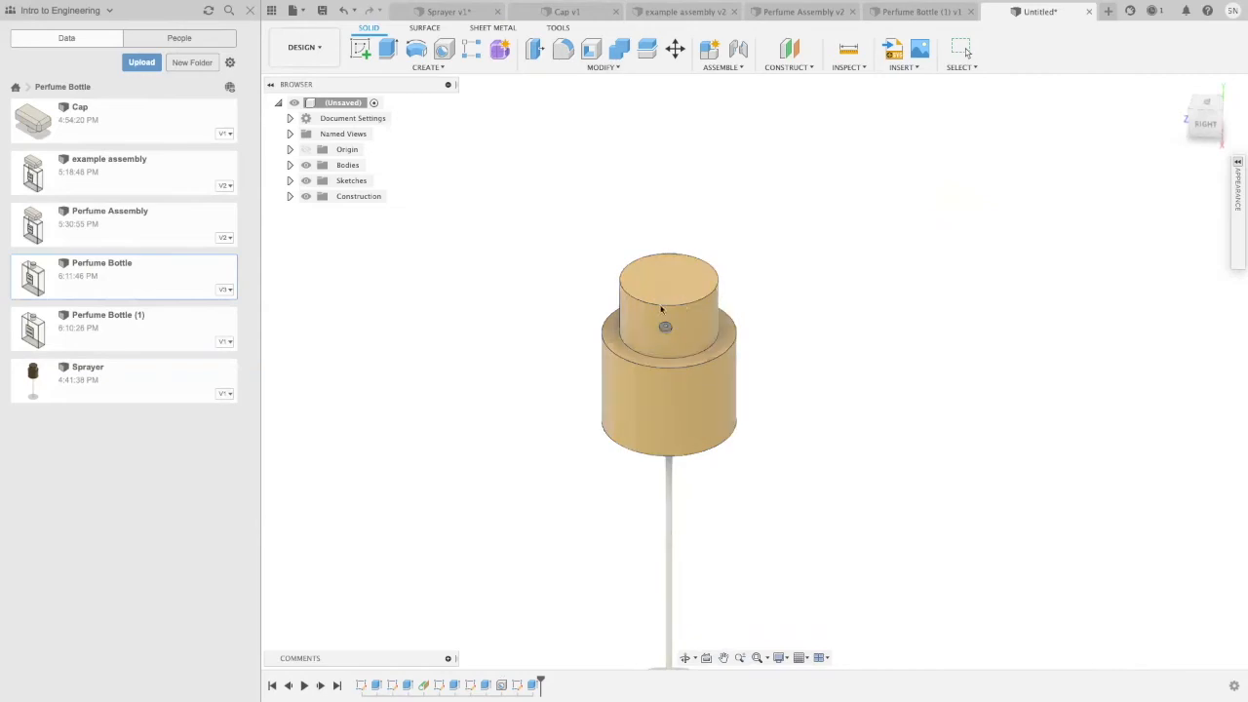
left_click(599, 68)
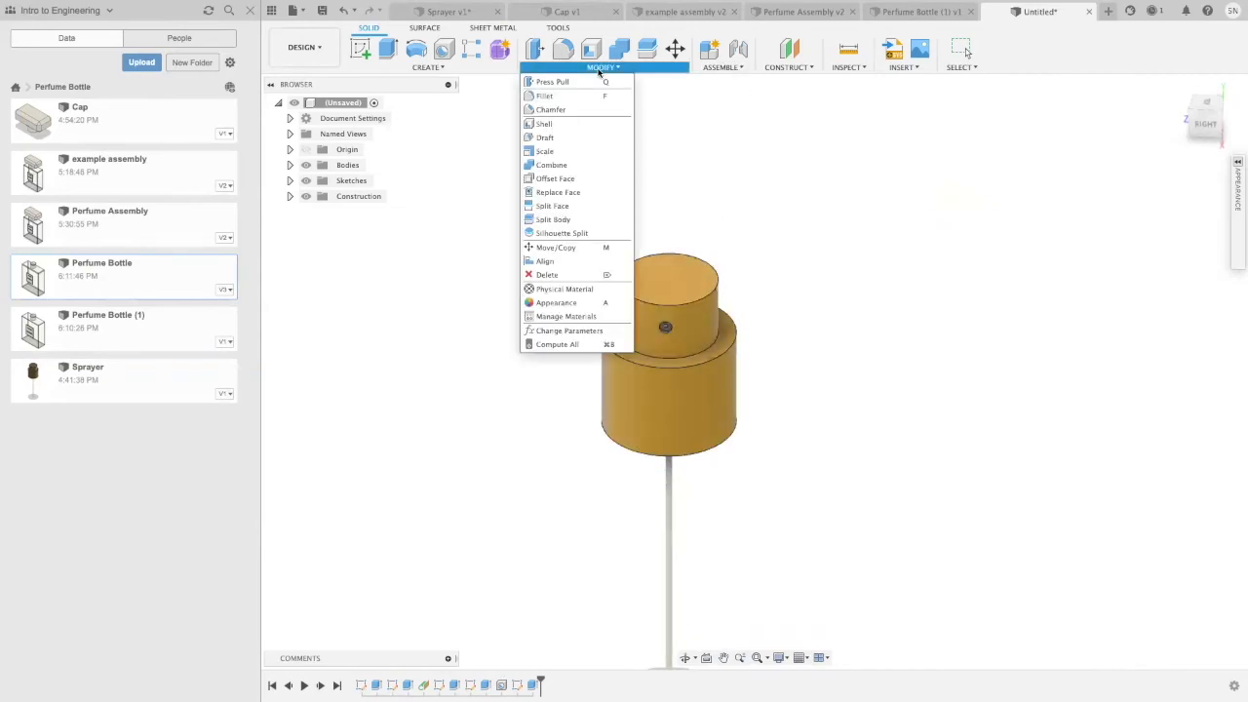
left_click(557, 97)
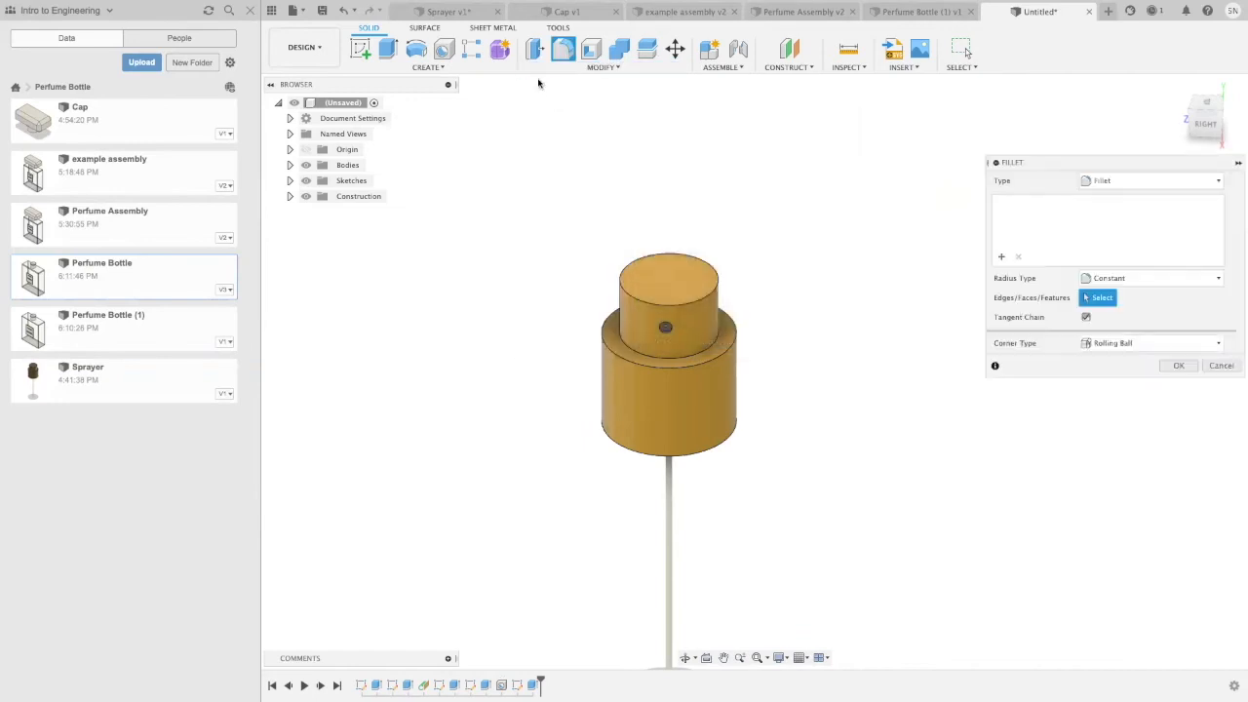
left_click(700, 366)
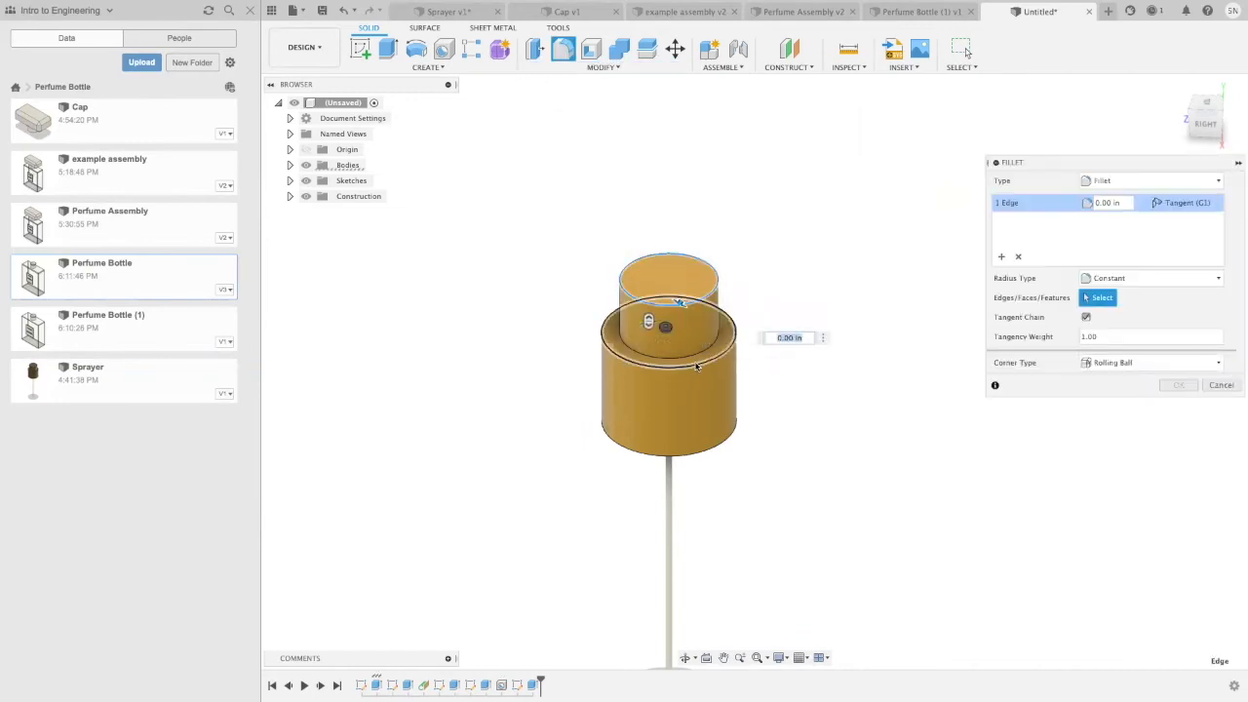
left_click(698, 363)
key("BackSpace")
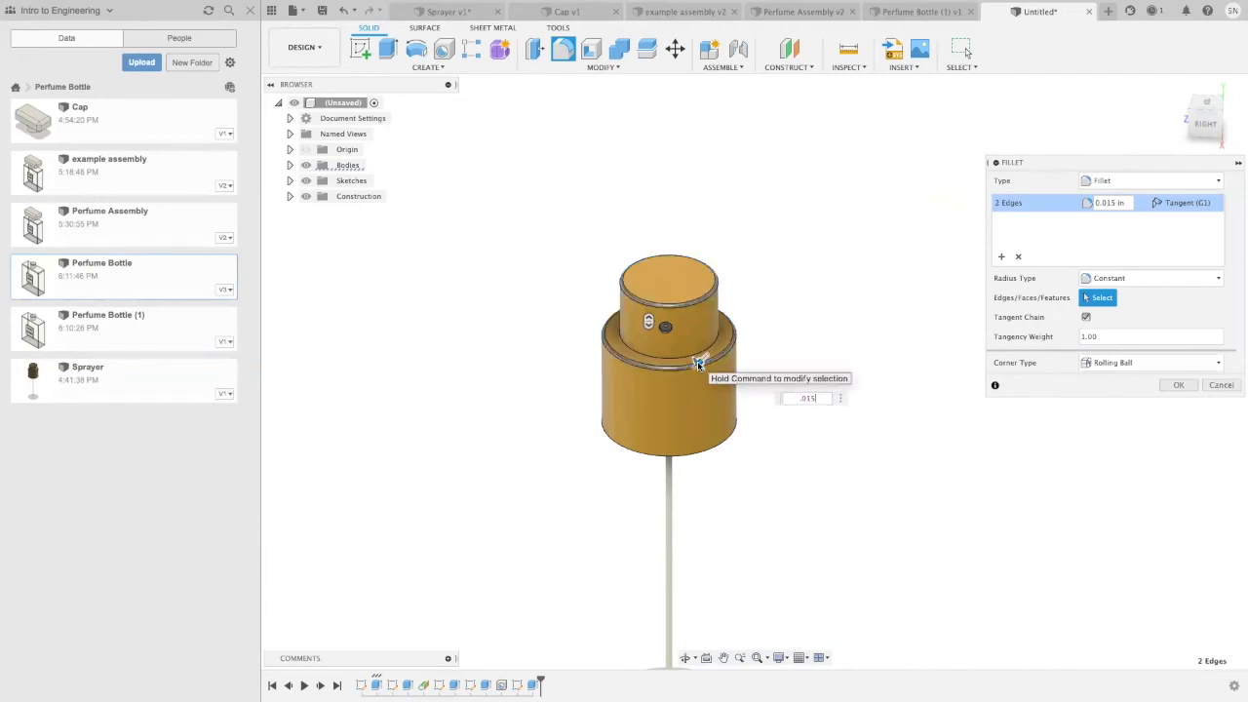
left_click(1177, 385)
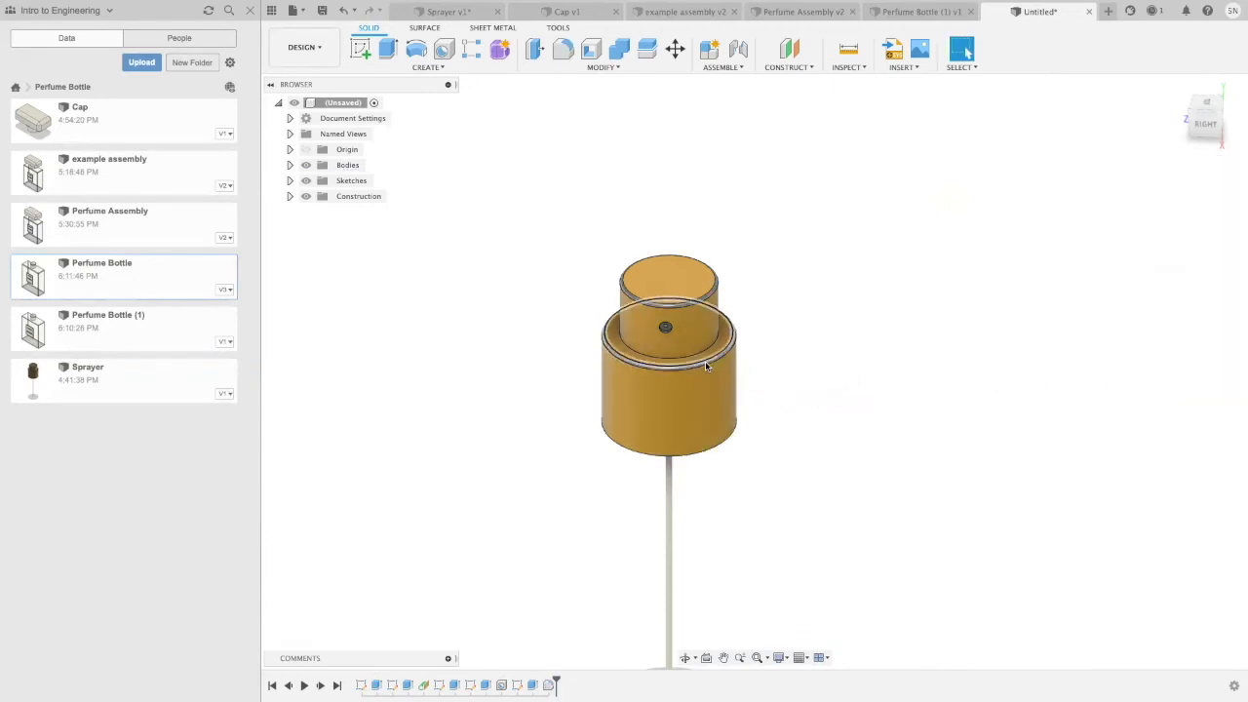
Step: Apply the Paint - Metallic (Yellow) appearance to the whole sprayer body, keeping the appearances already applied to faces
scroll(658, 255, "up", 3)
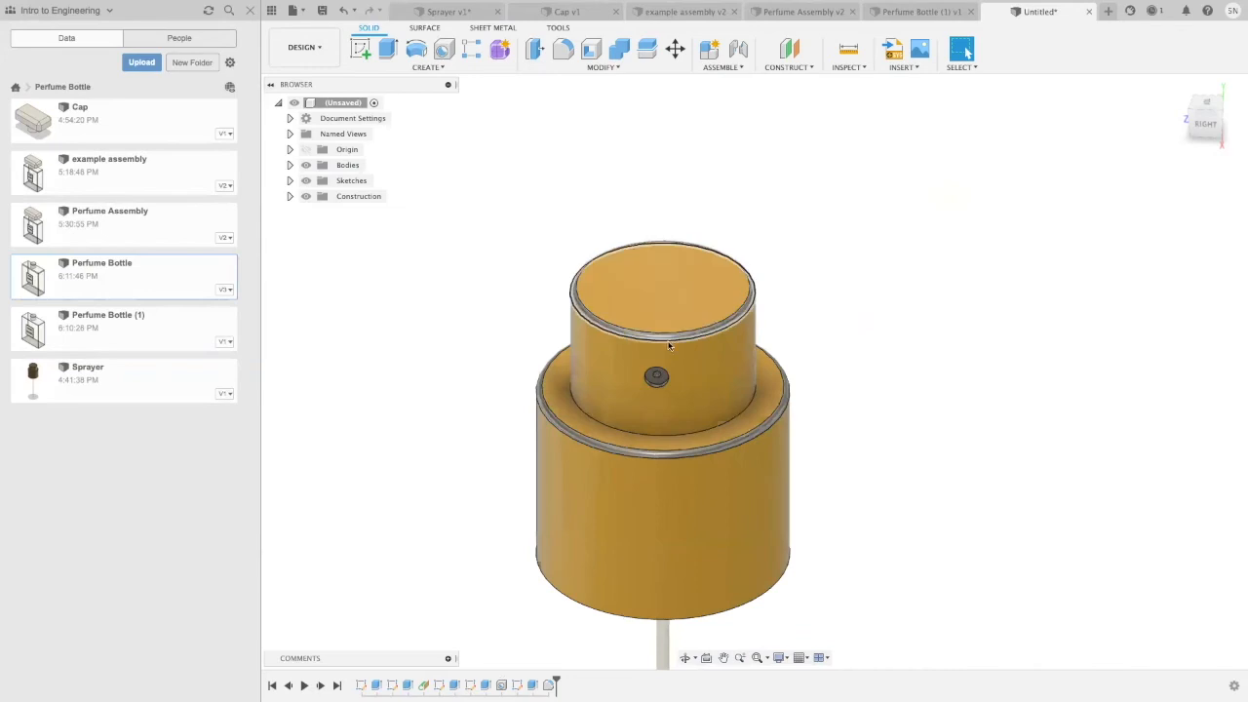
right_click(671, 339)
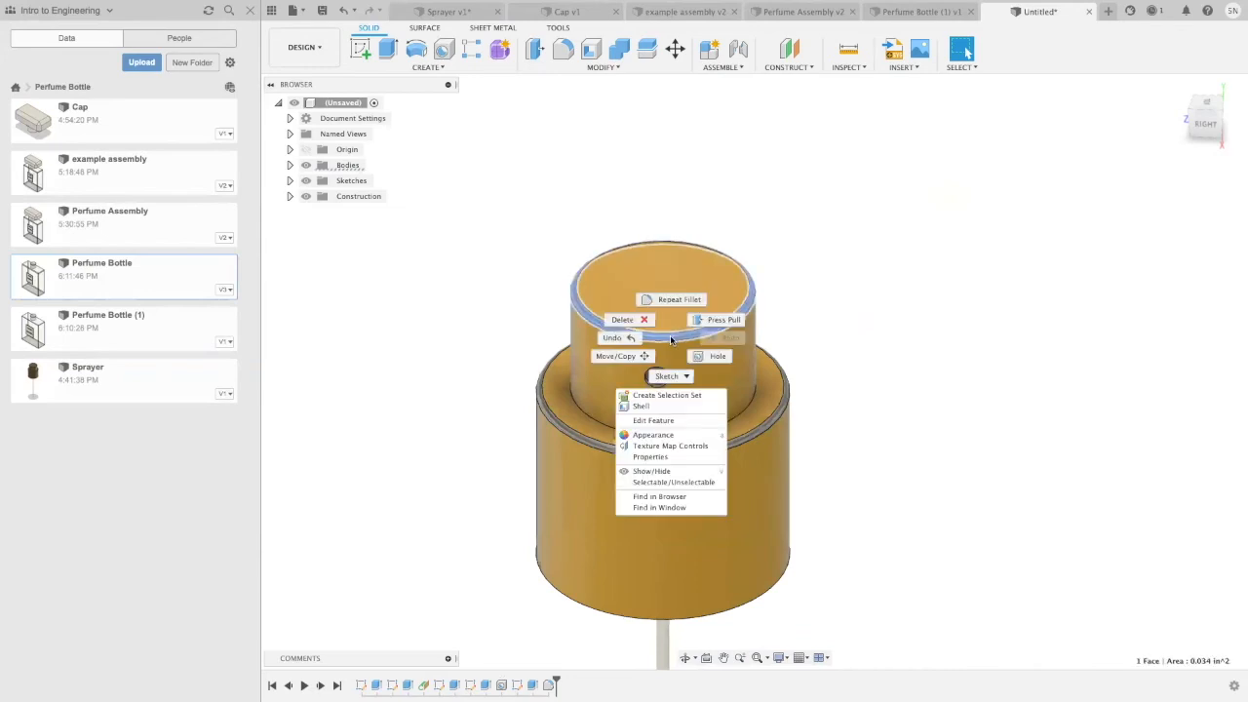
left_click(653, 435)
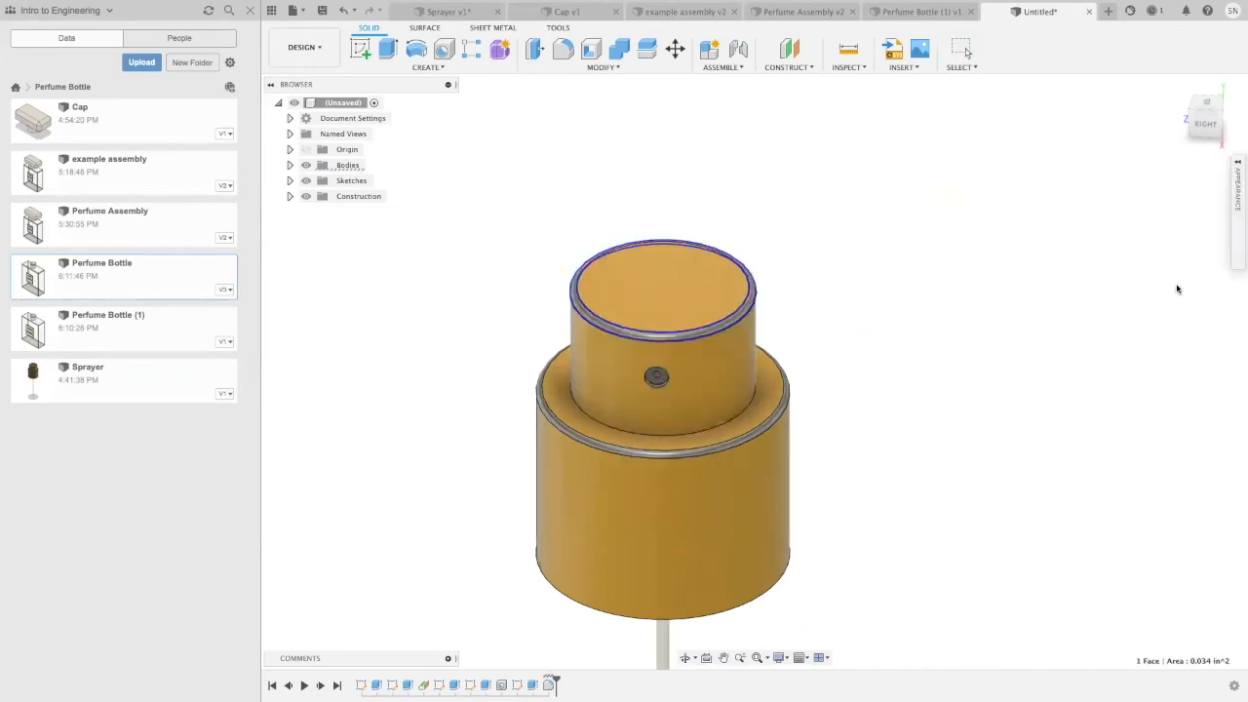
left_click(1239, 170)
left_click_drag(1069, 277, 712, 336)
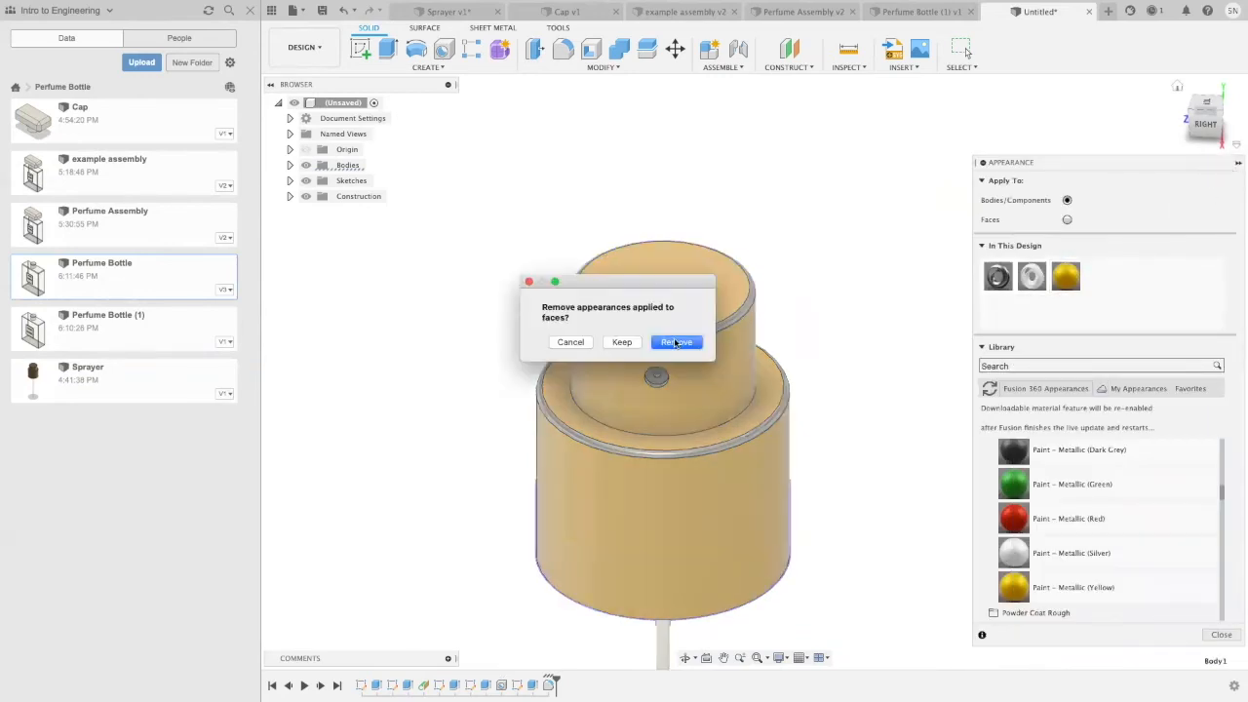
left_click(620, 343)
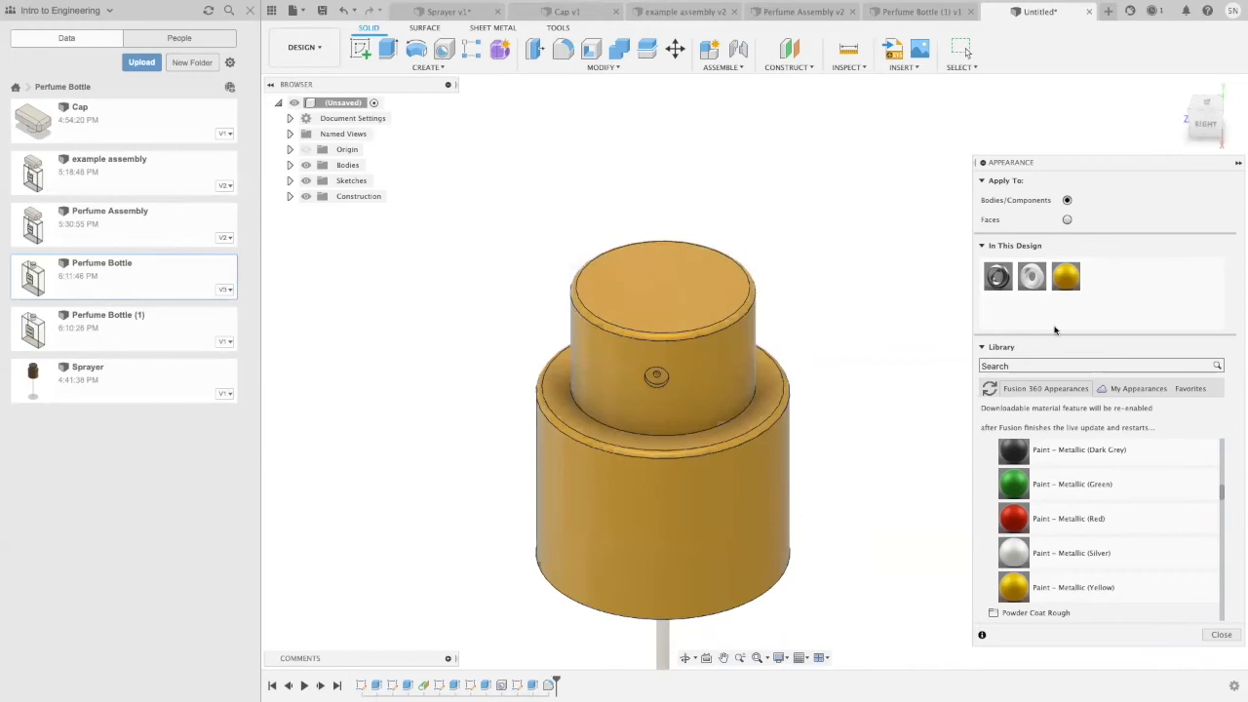
scroll(893, 277, "down", 2)
scroll(712, 351, "up", 2)
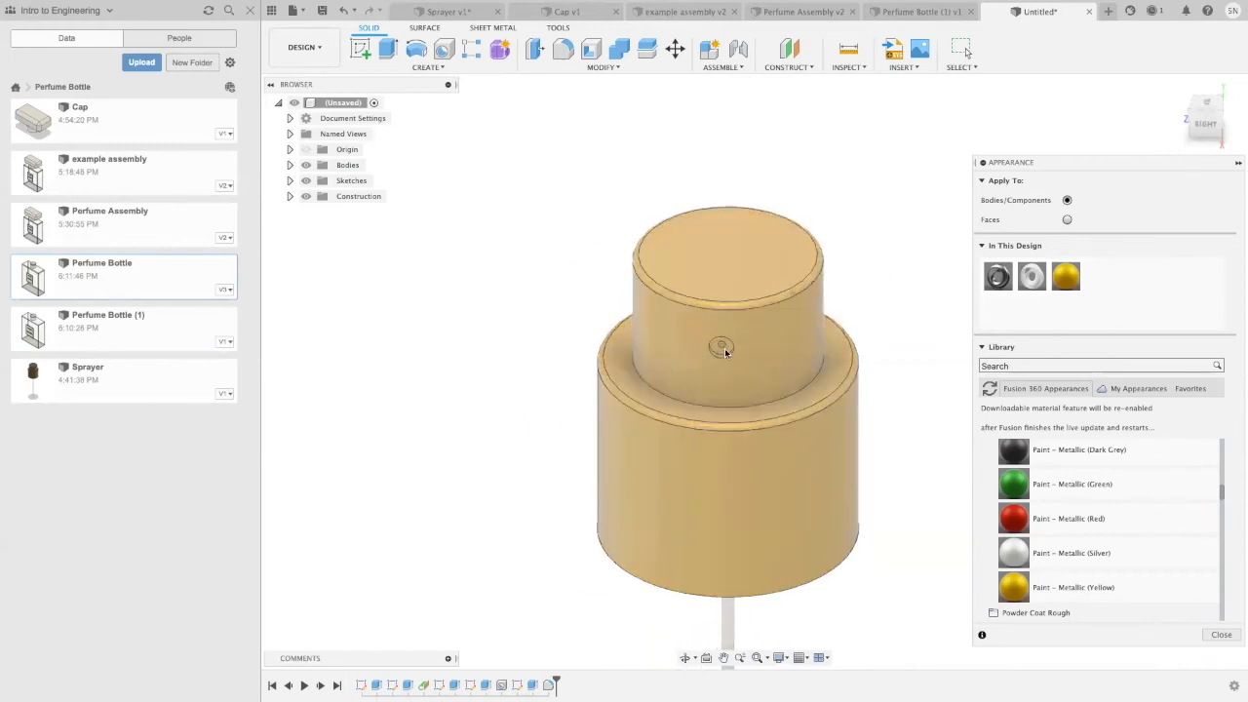
left_click(1238, 164)
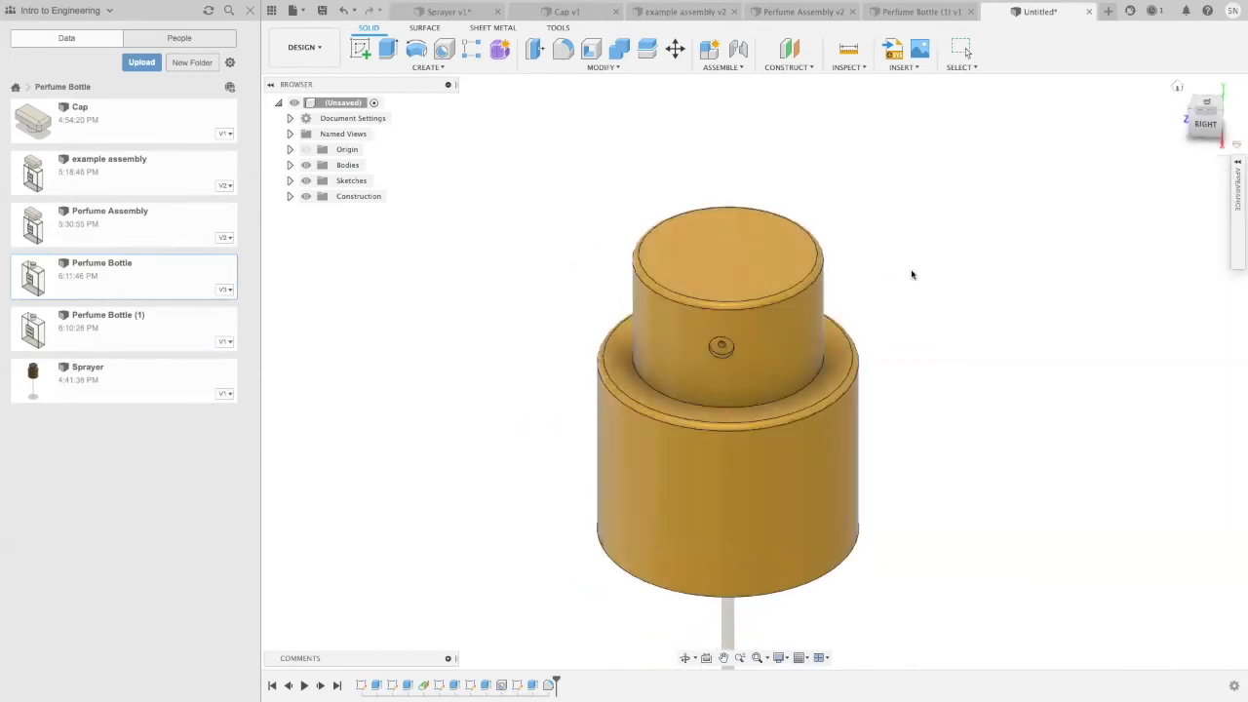
Step: Save the sprayer design as Sprayer (1) in the Perfume Bottle folder
scroll(910, 273, "down", 3)
middle_click_drag(1001, 292, 816, 232)
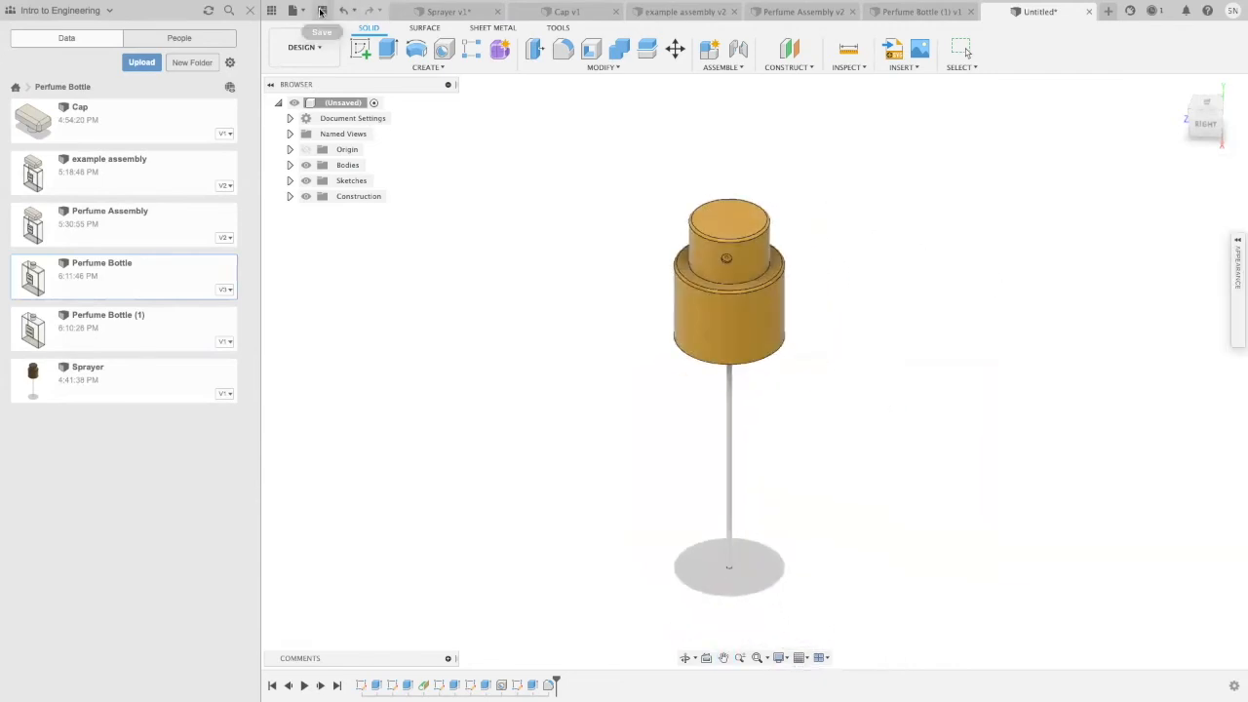
left_click(321, 11)
type("Sprayer (1")
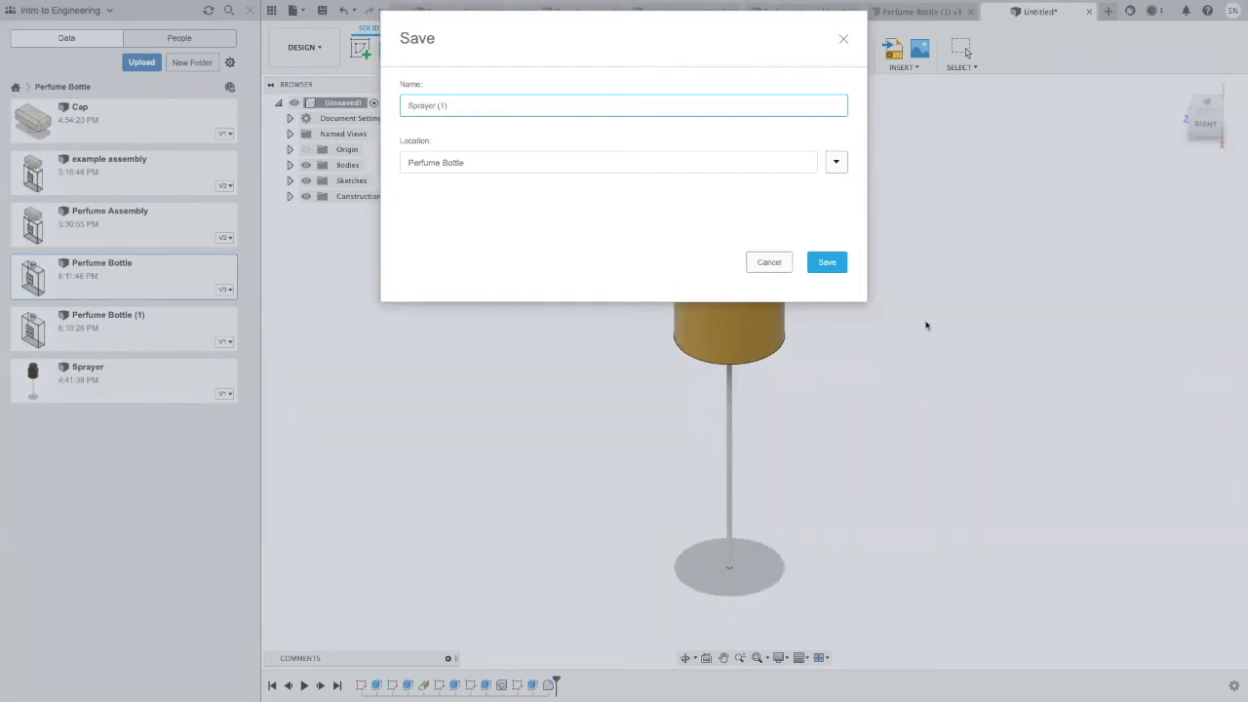
left_click(827, 261)
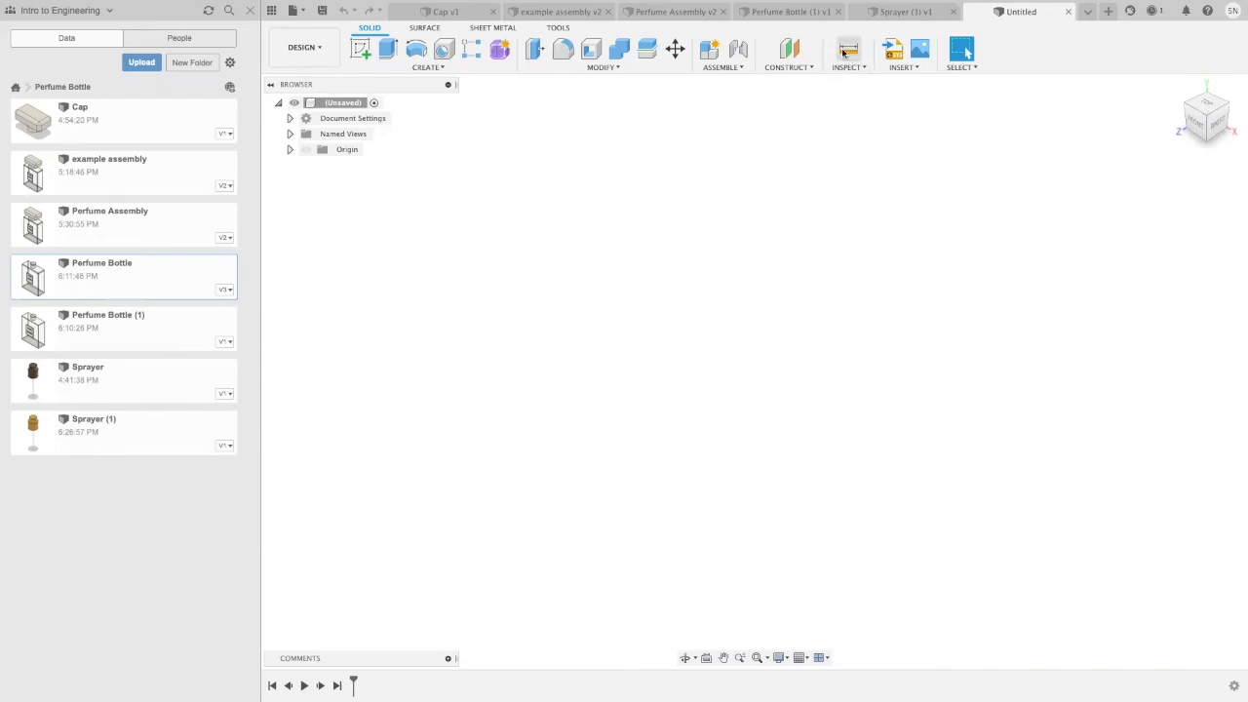
Step: Sketch a 0.7 in diameter circle centred on the origin on the horizontal plane of the new design
left_click(360, 48)
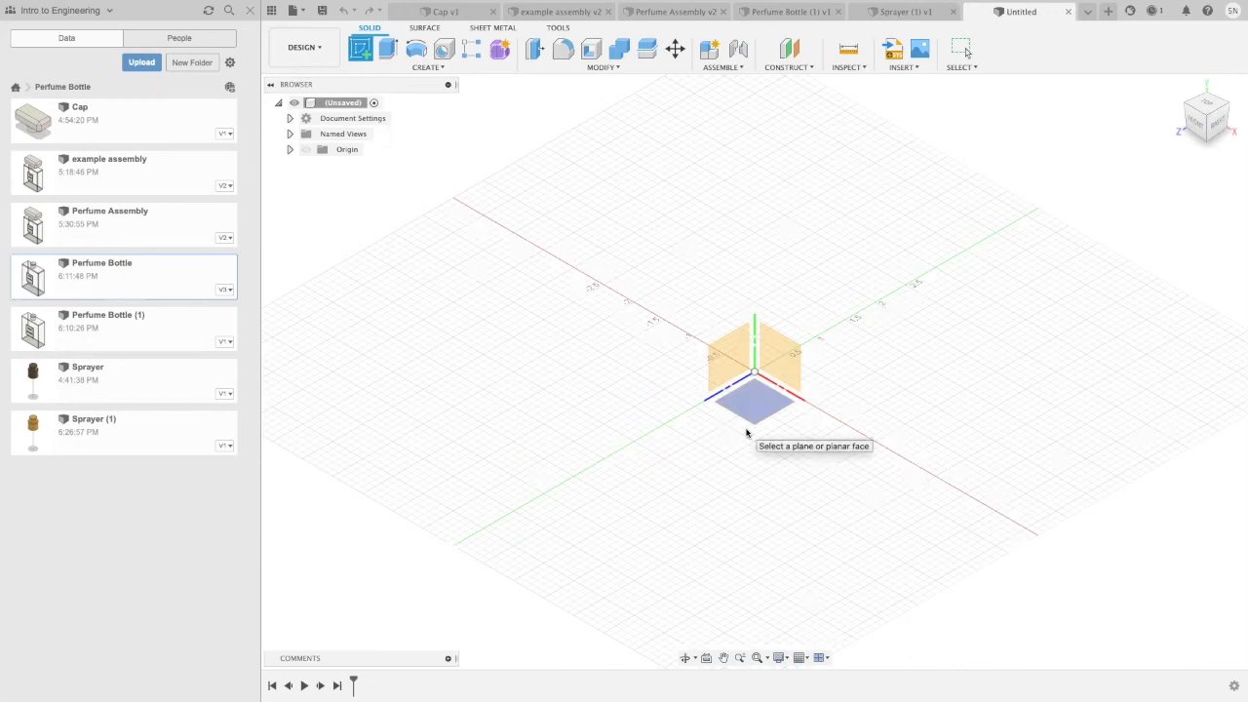
left_click(748, 434)
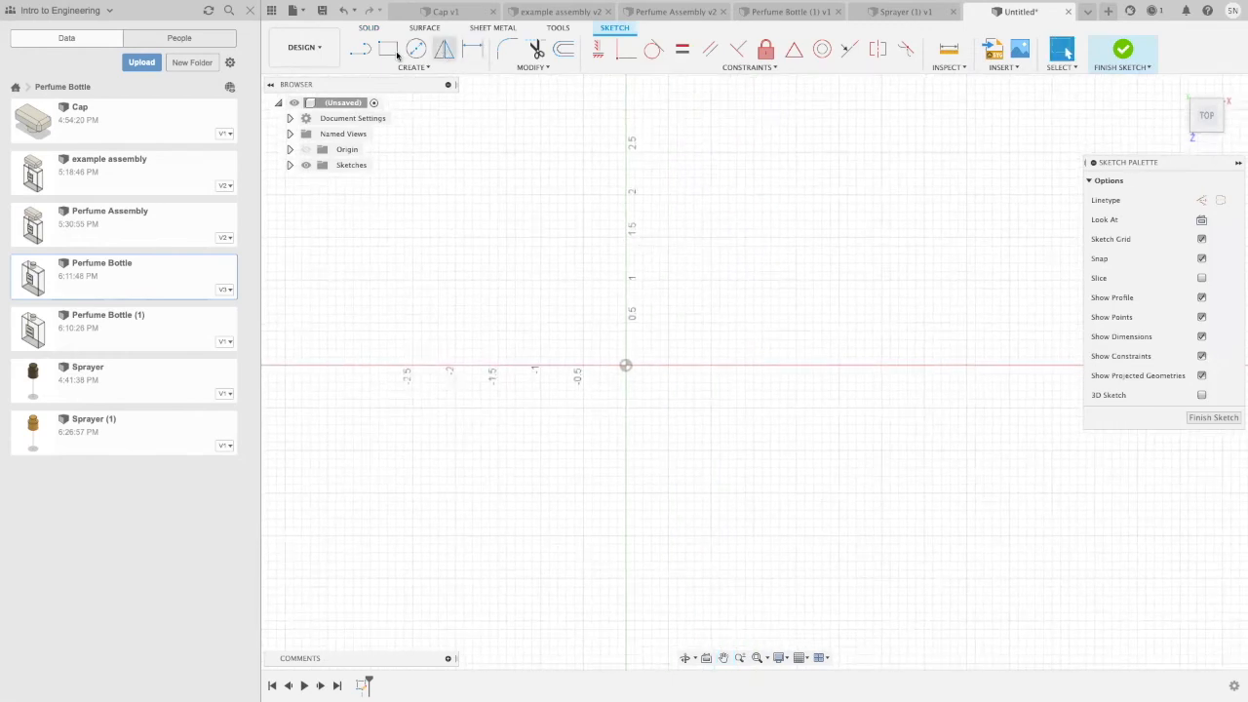
left_click(415, 49)
left_click(626, 366)
type("1.")
type("7")
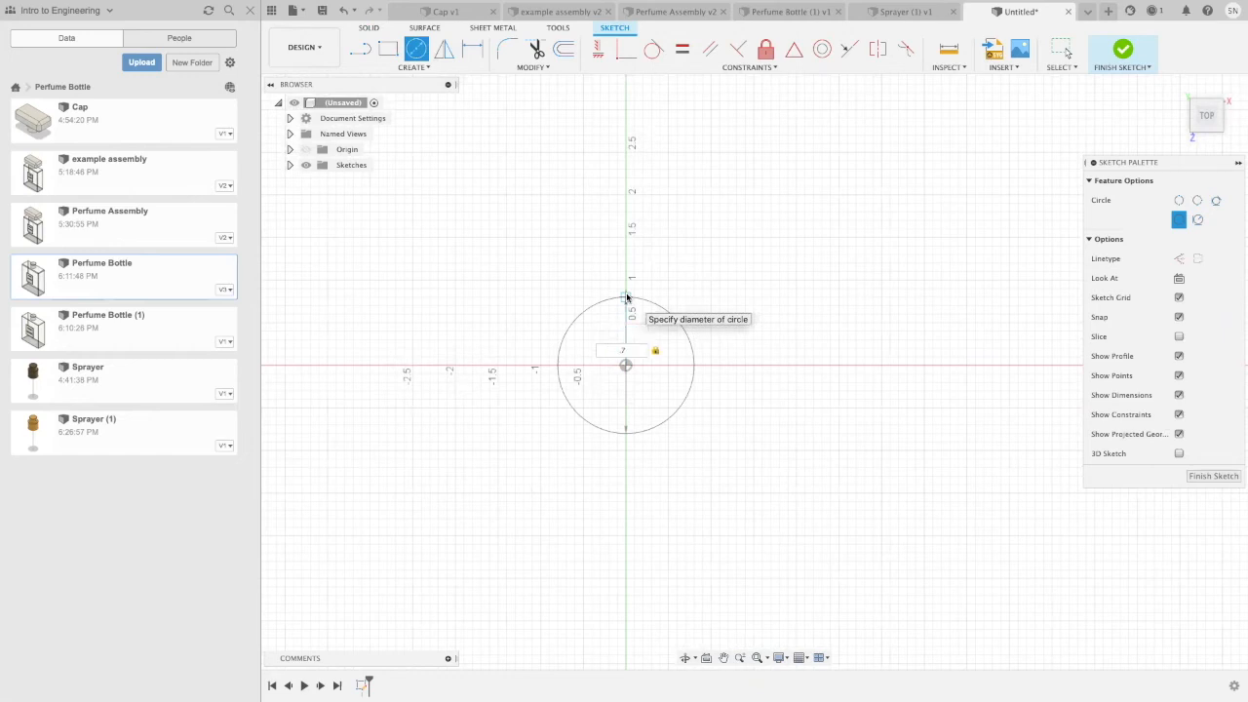
key("Return")
key("Escape")
scroll(627, 299, "up", 1)
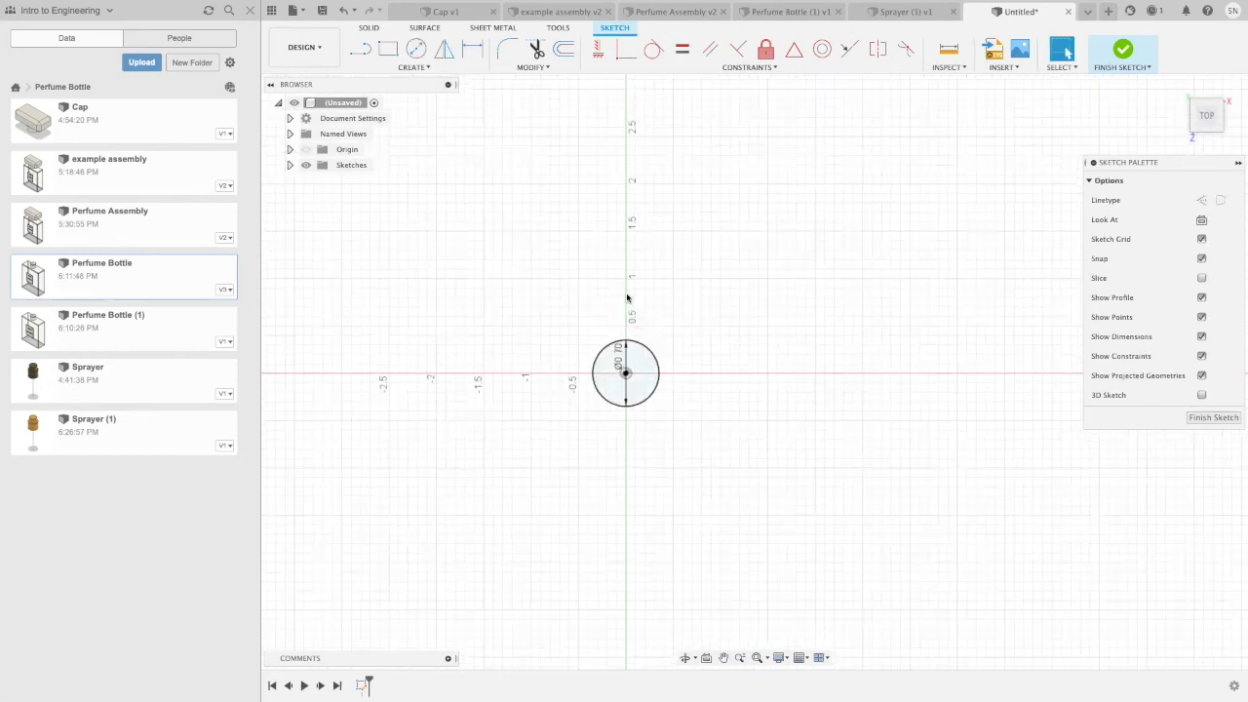
Step: Start extruding the circle profile as a new body
left_click(637, 364)
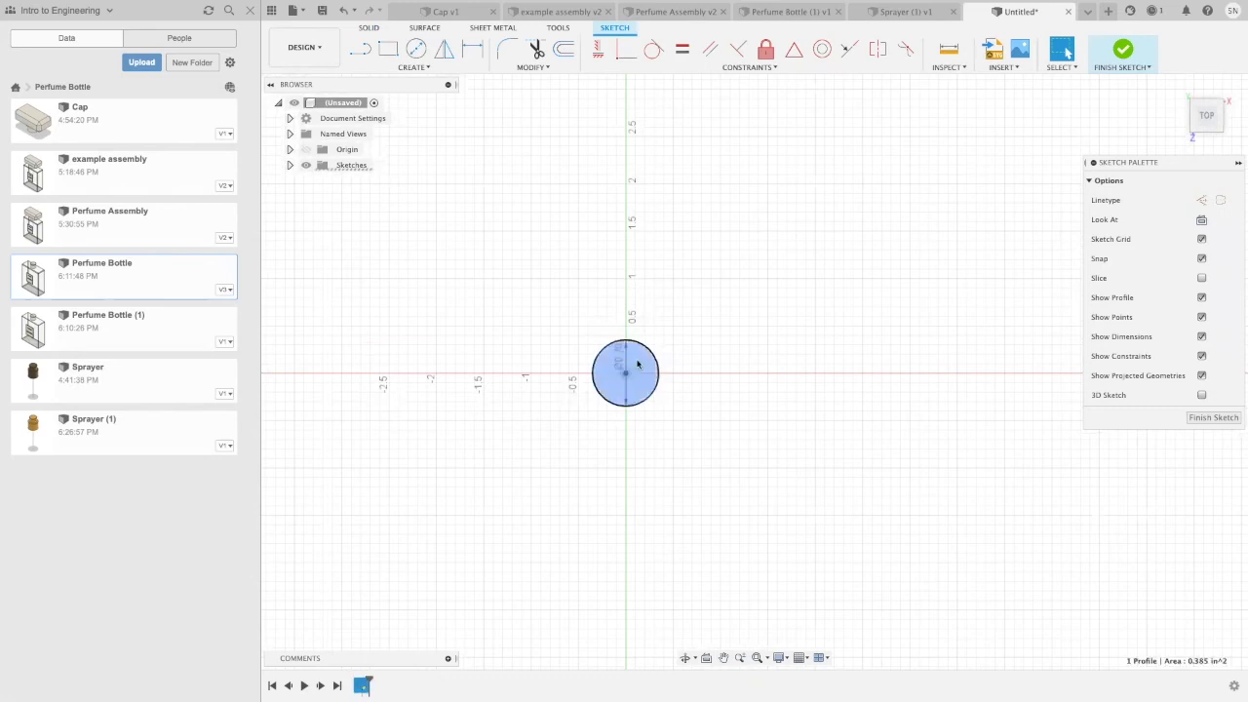
key("e")
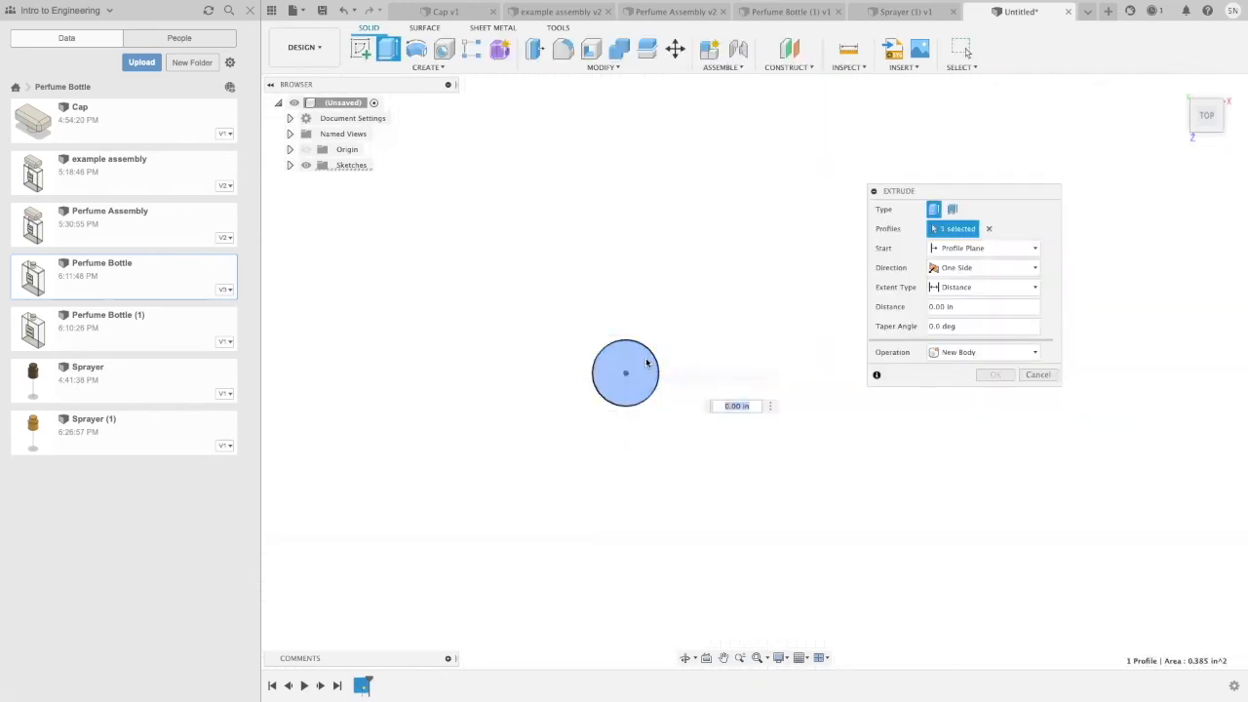
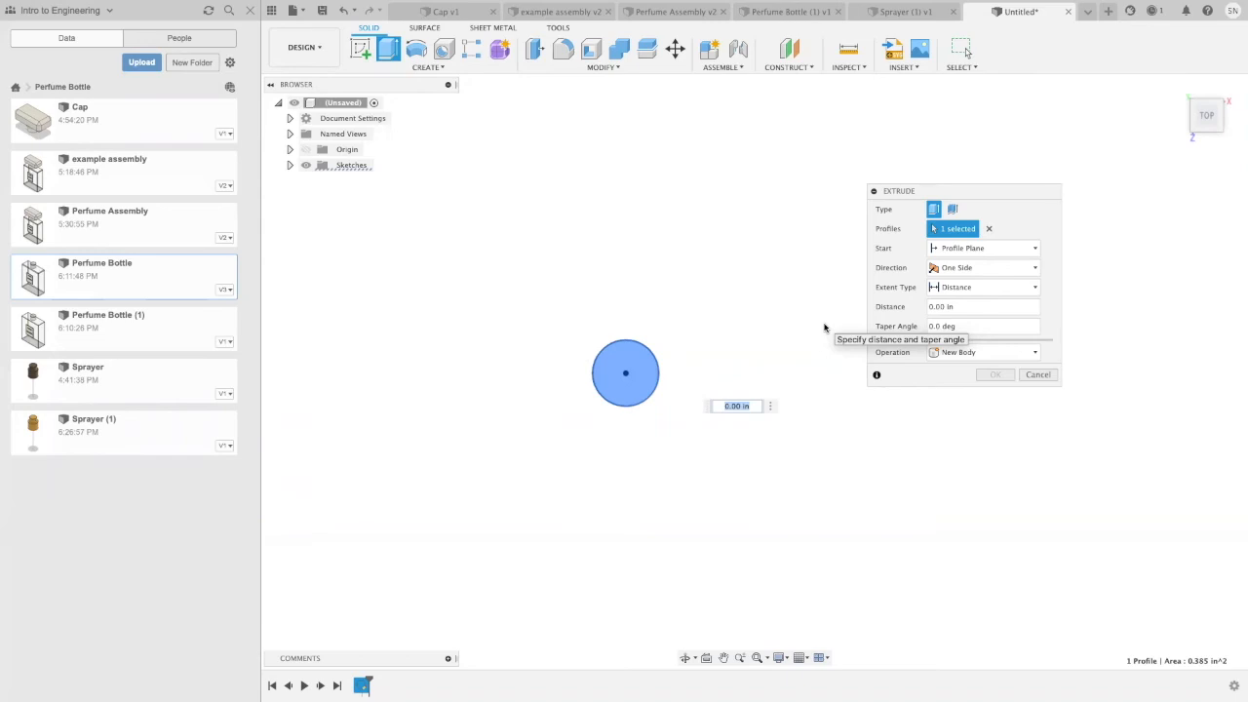
Step: Extrude the circle profile 0.25 in as a new body
key("BackSpace")
type(".25")
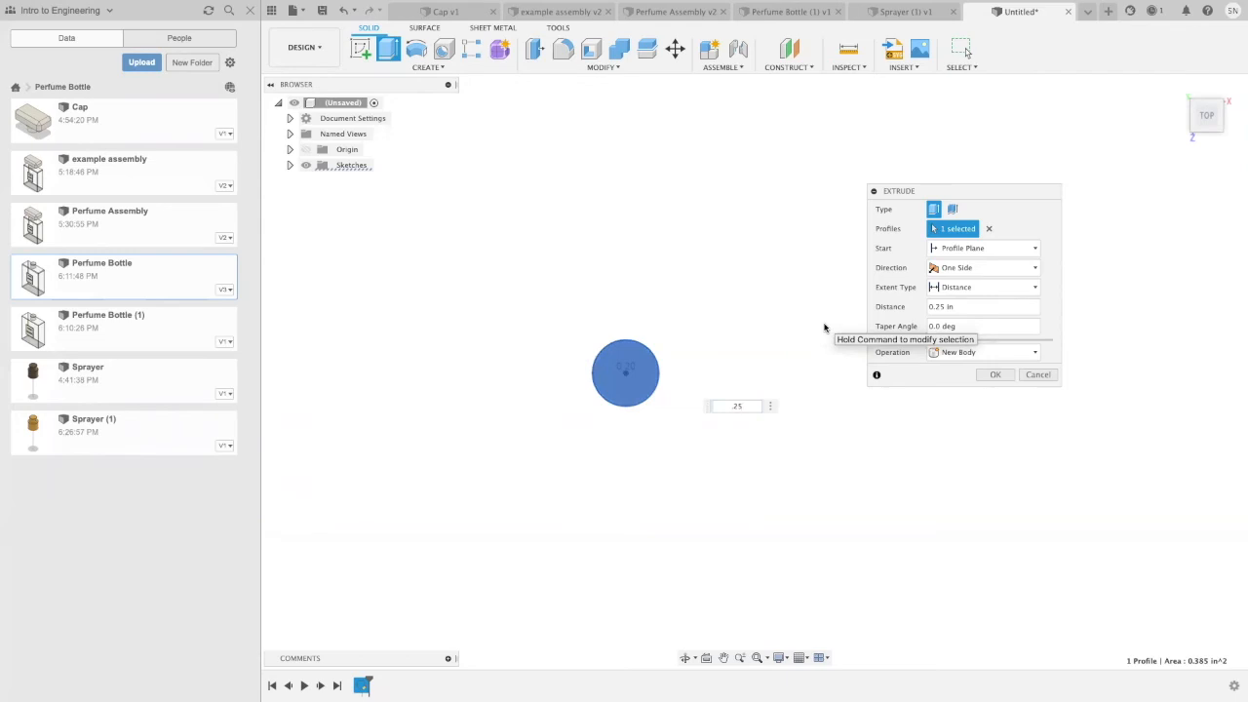
key("Return")
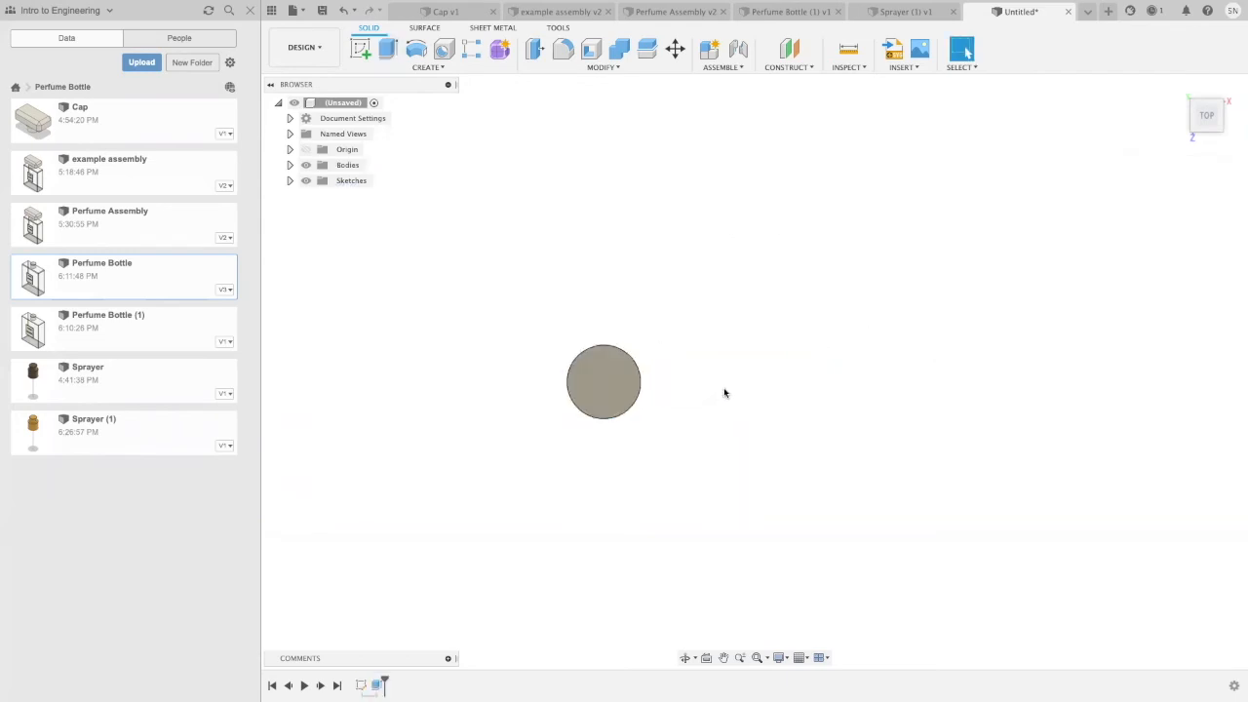
middle_click_drag(724, 388, 724, 388, "shift")
mouse_move(723, 388)
left_mouse_down()
mouse_move(724, 306)
mouse_move(715, 373)
left_mouse_up()
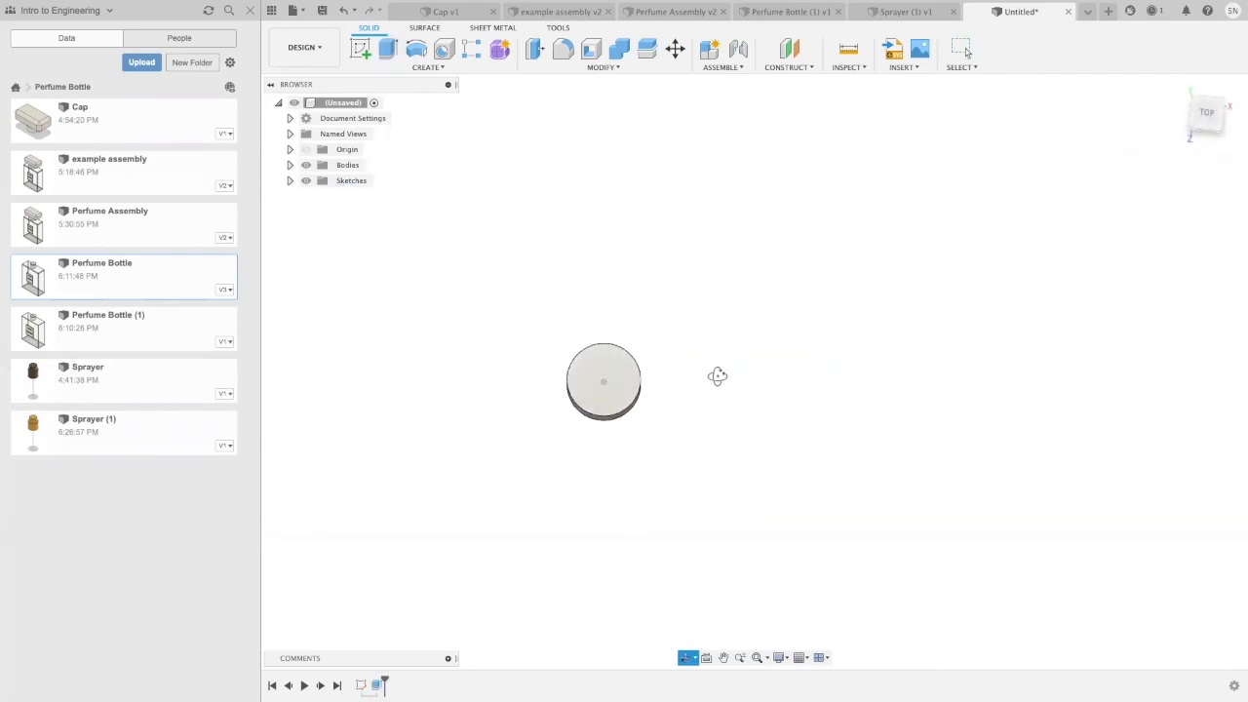
key("Escape")
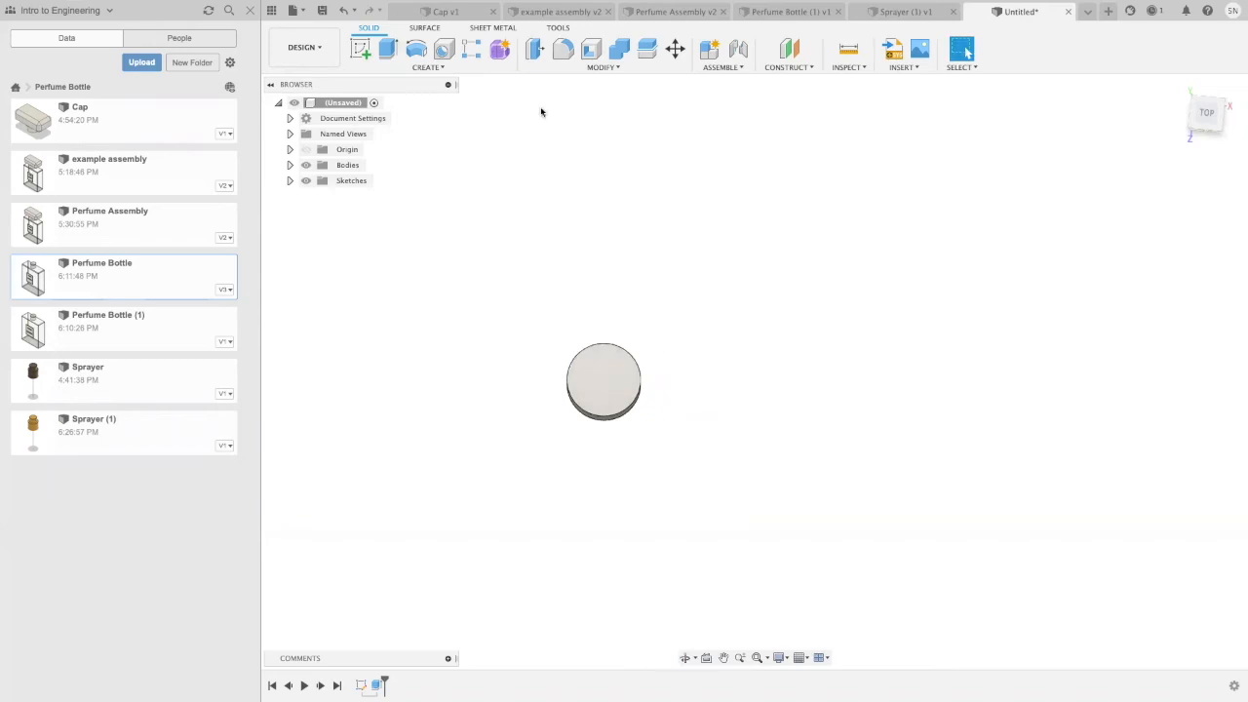
Step: Sketch a 1 in diameter circle centred on the origin on the disc's top face
left_click(360, 50)
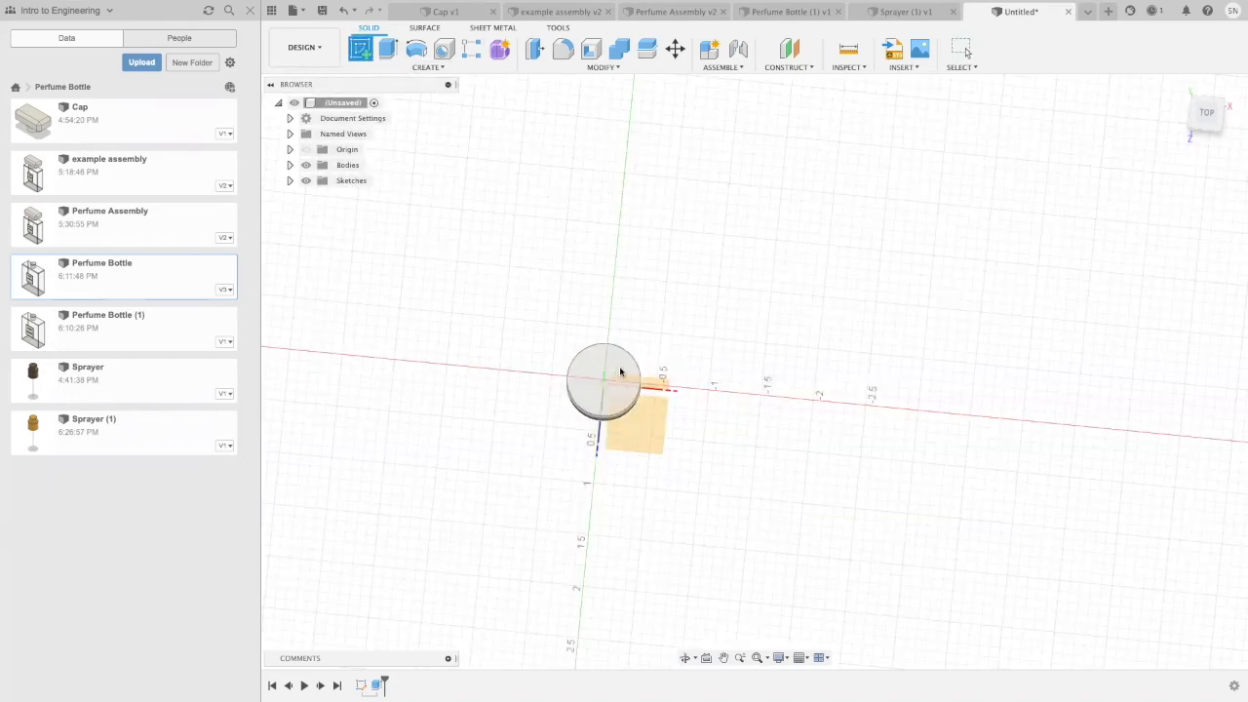
left_click(617, 374)
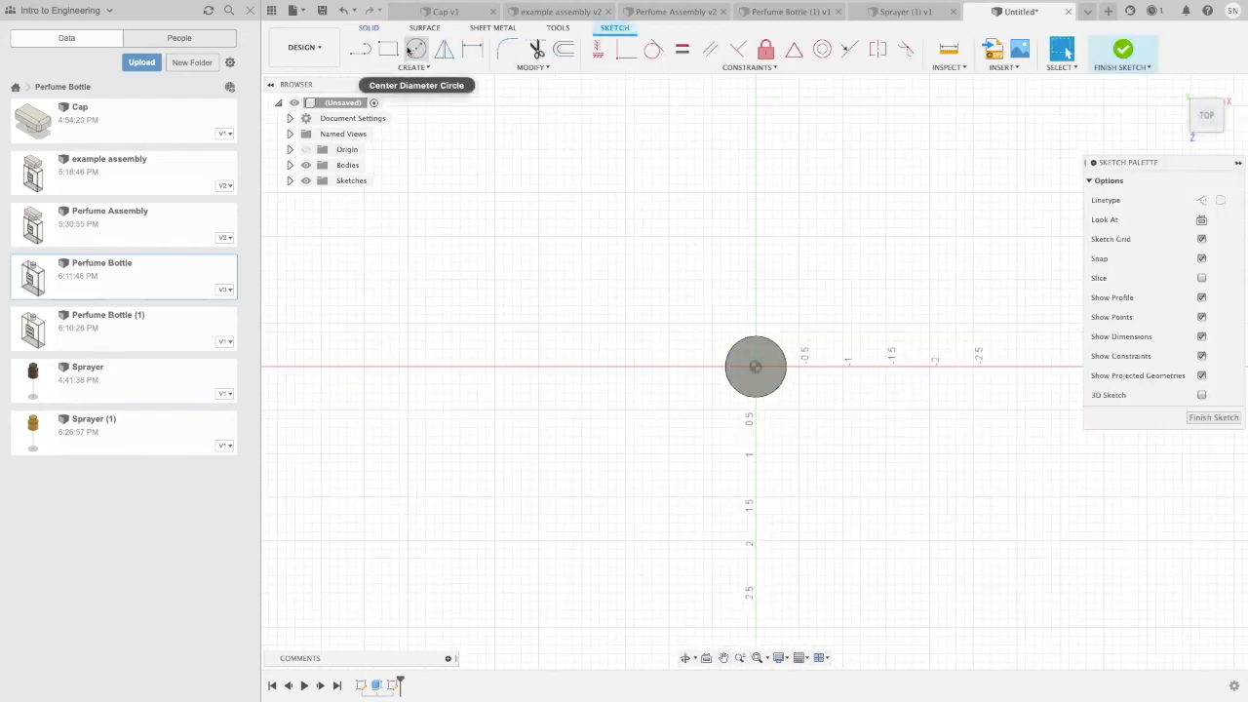
left_click(413, 49)
left_click(755, 366)
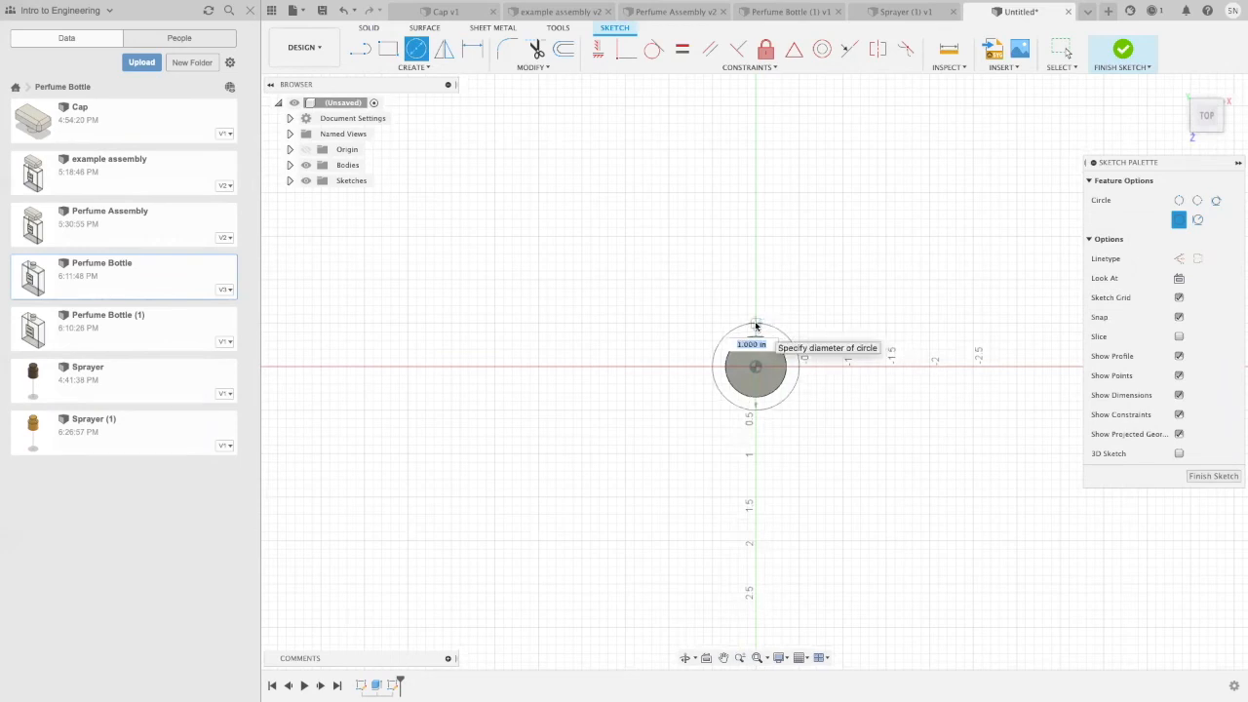
left_click(756, 326)
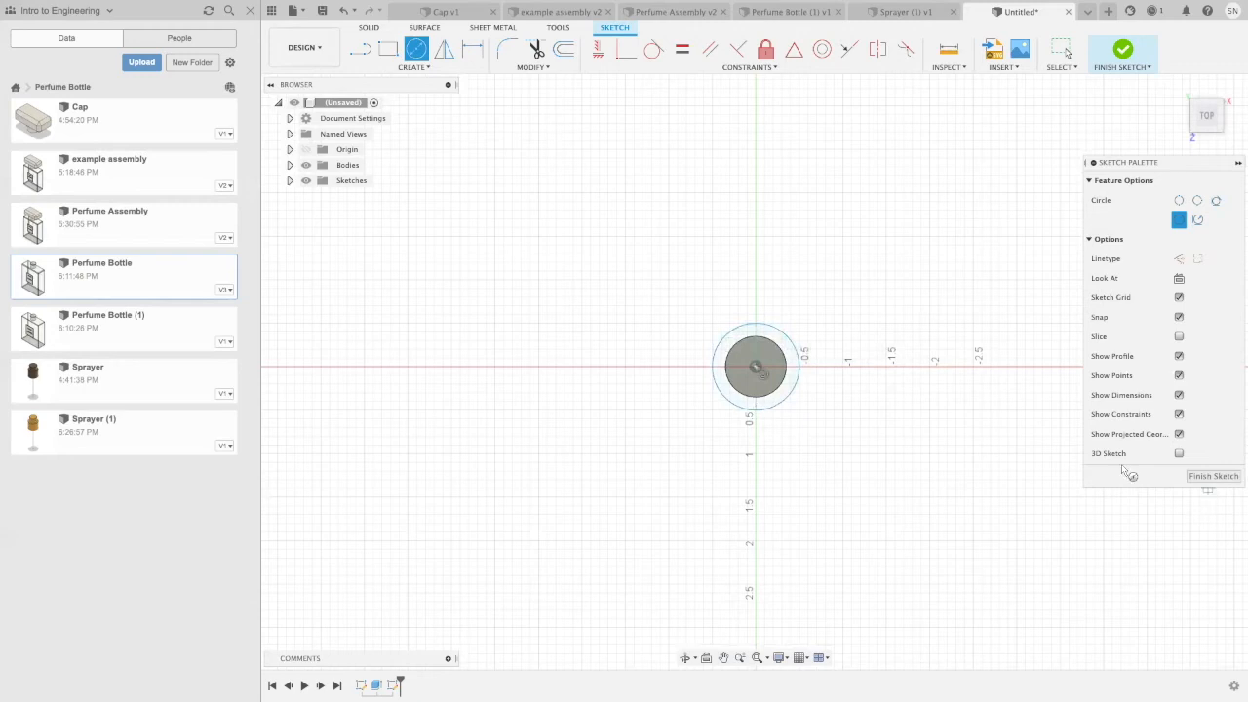
left_click(1191, 475)
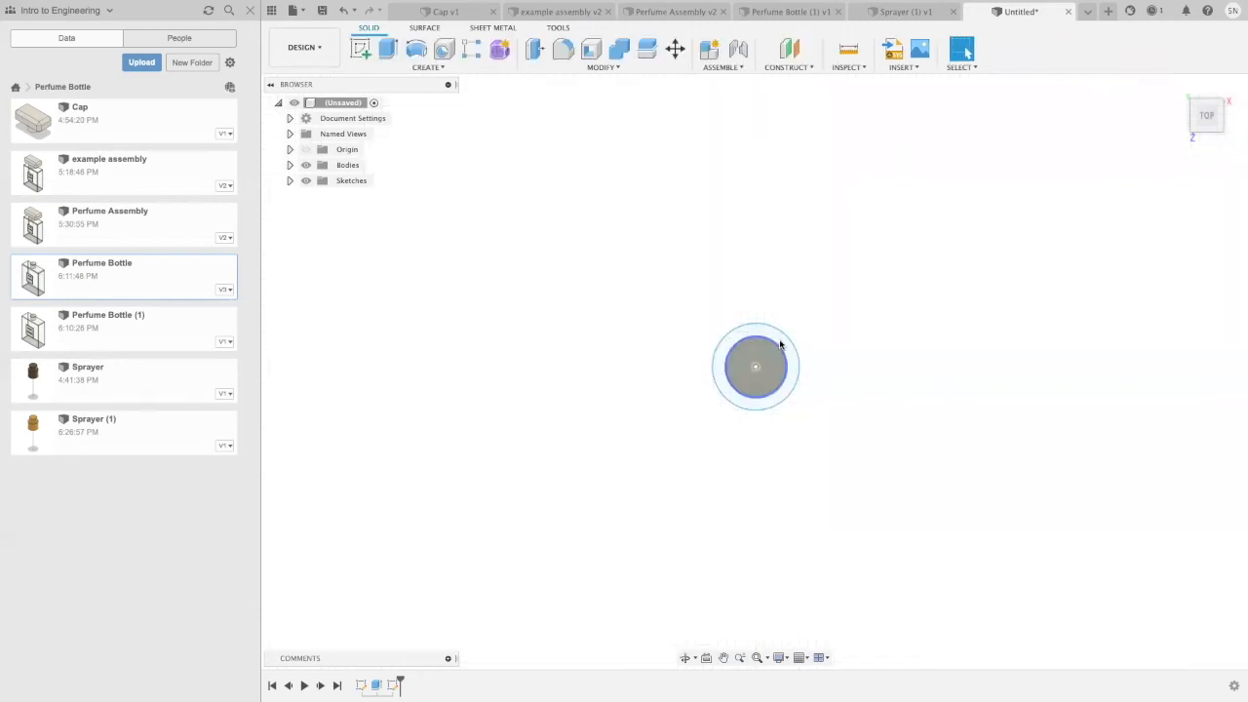
Step: Extrude both the inner circle and outer ring profiles upward 0.15 in, joined to the existing disc
key("e")
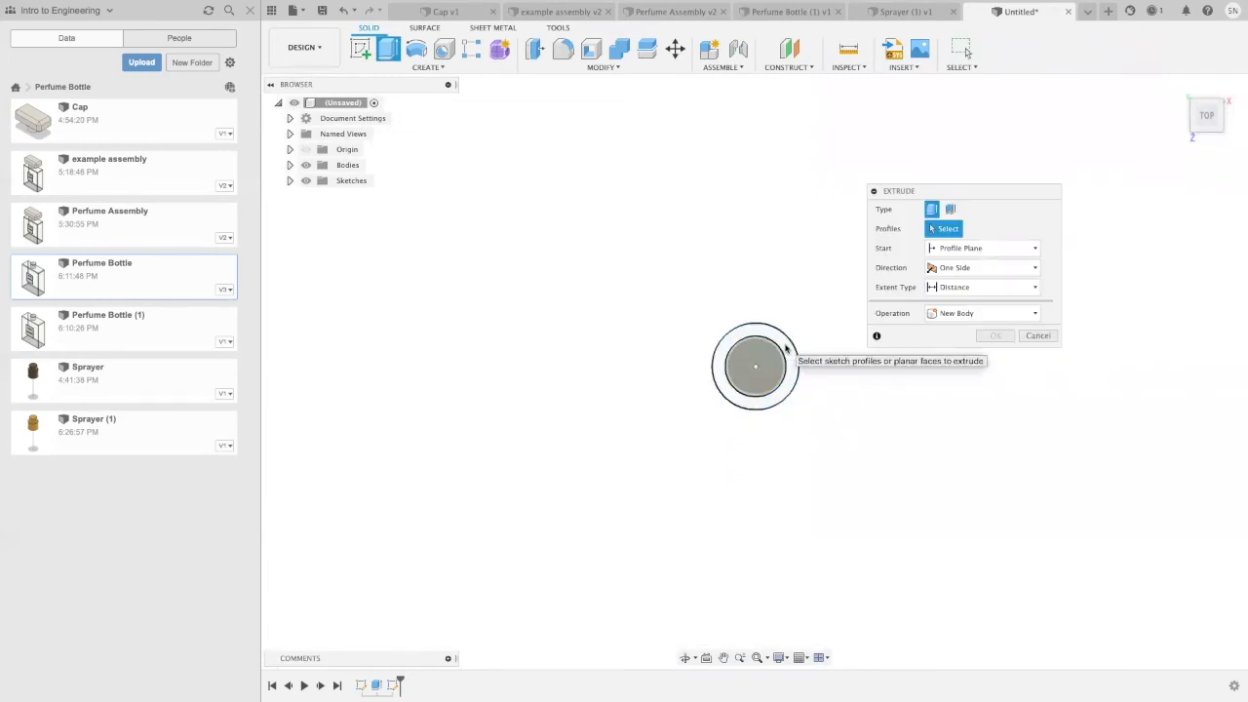
left_click(771, 359)
left_click(769, 362)
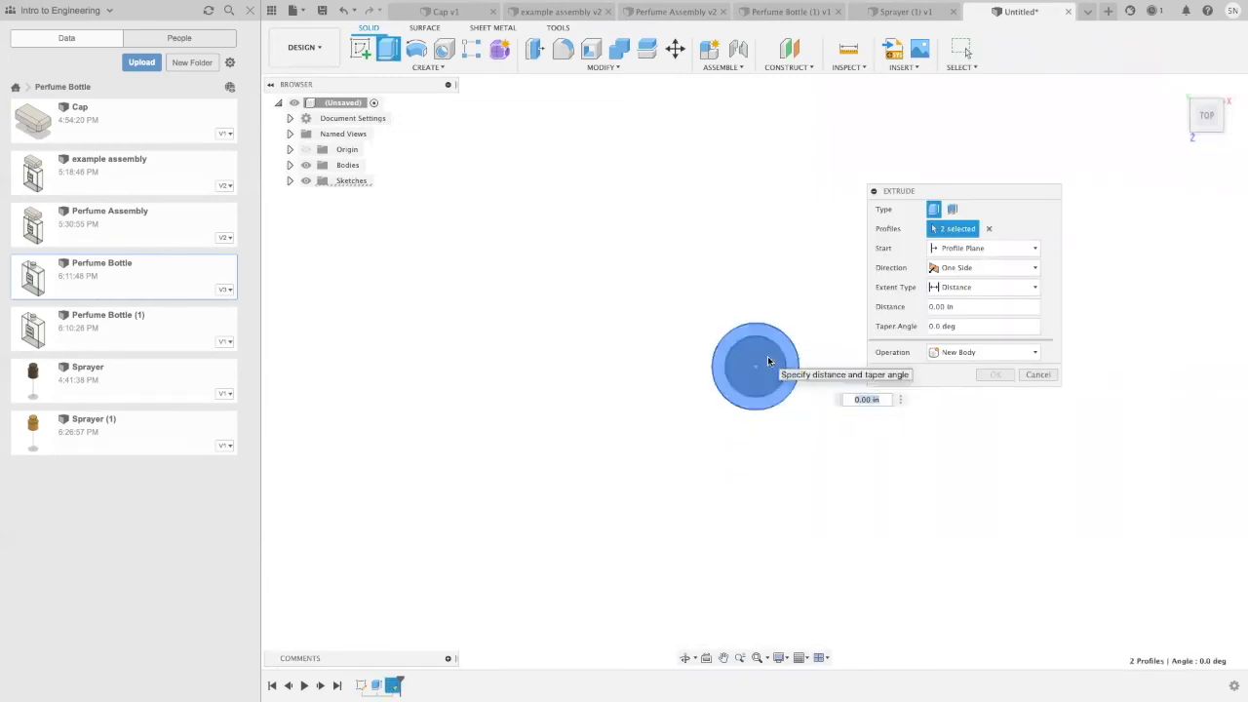
key("BackSpace")
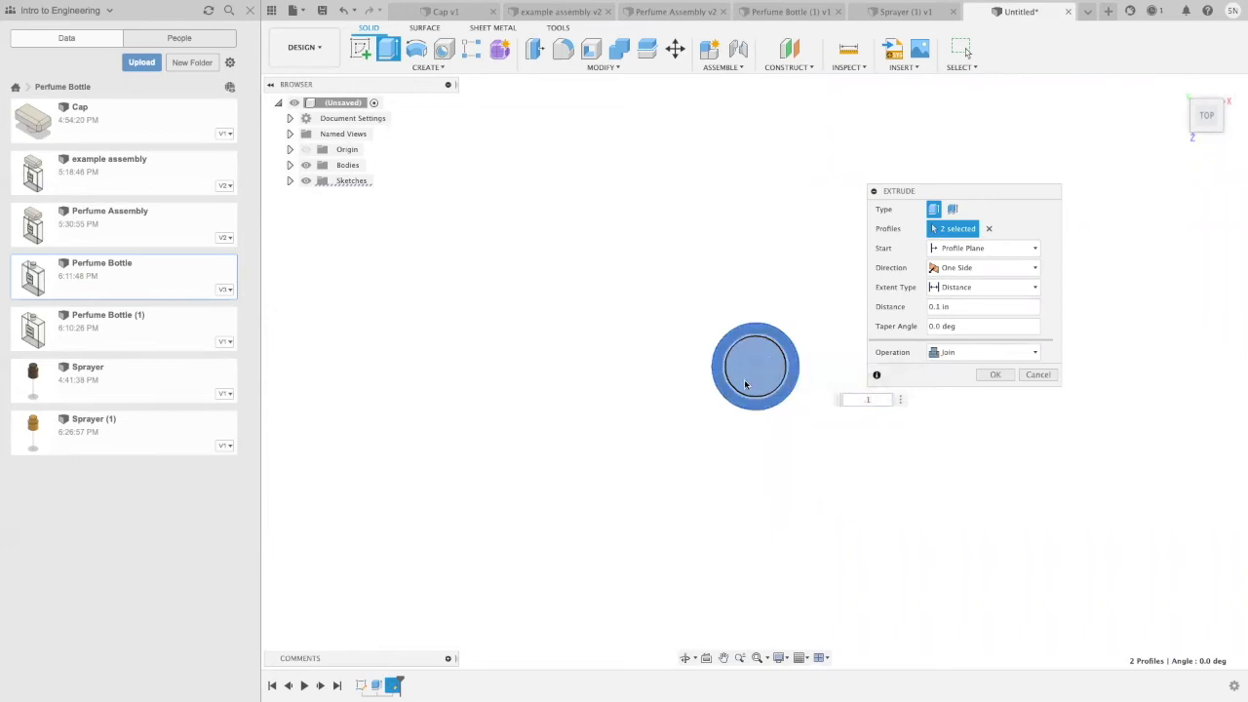
middle_click_drag(748, 462, 745, 378, "shift")
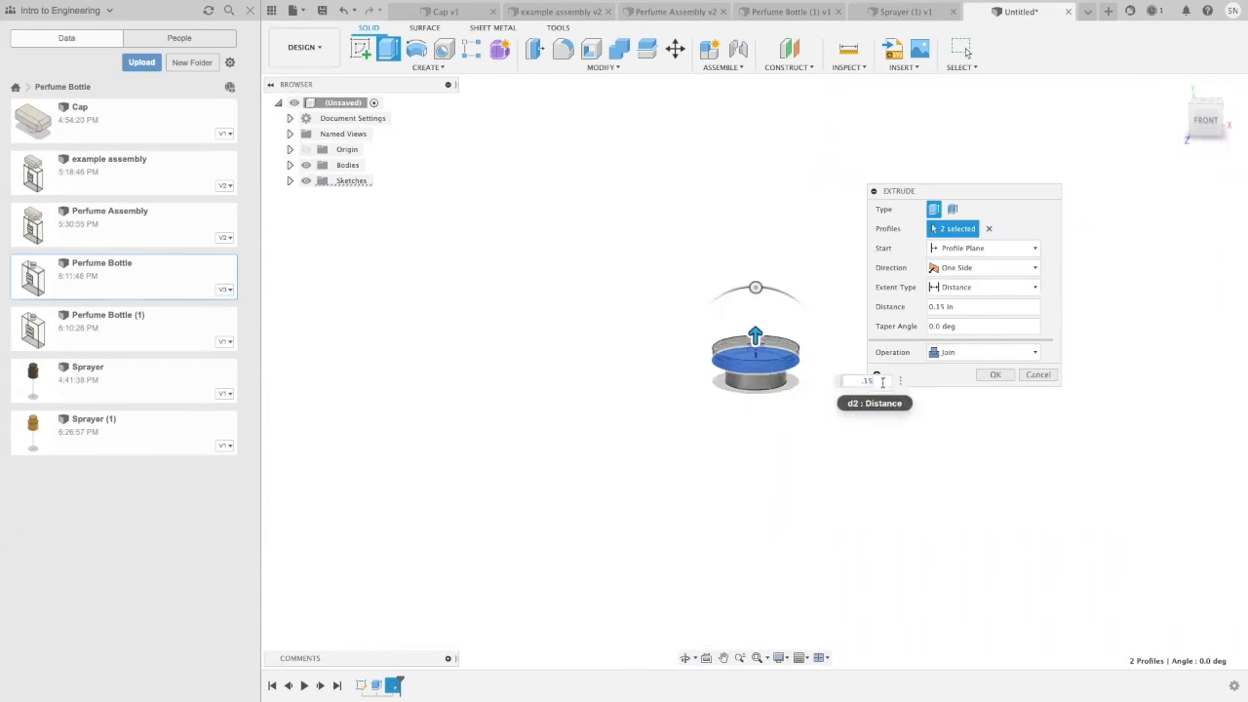
left_click(995, 374)
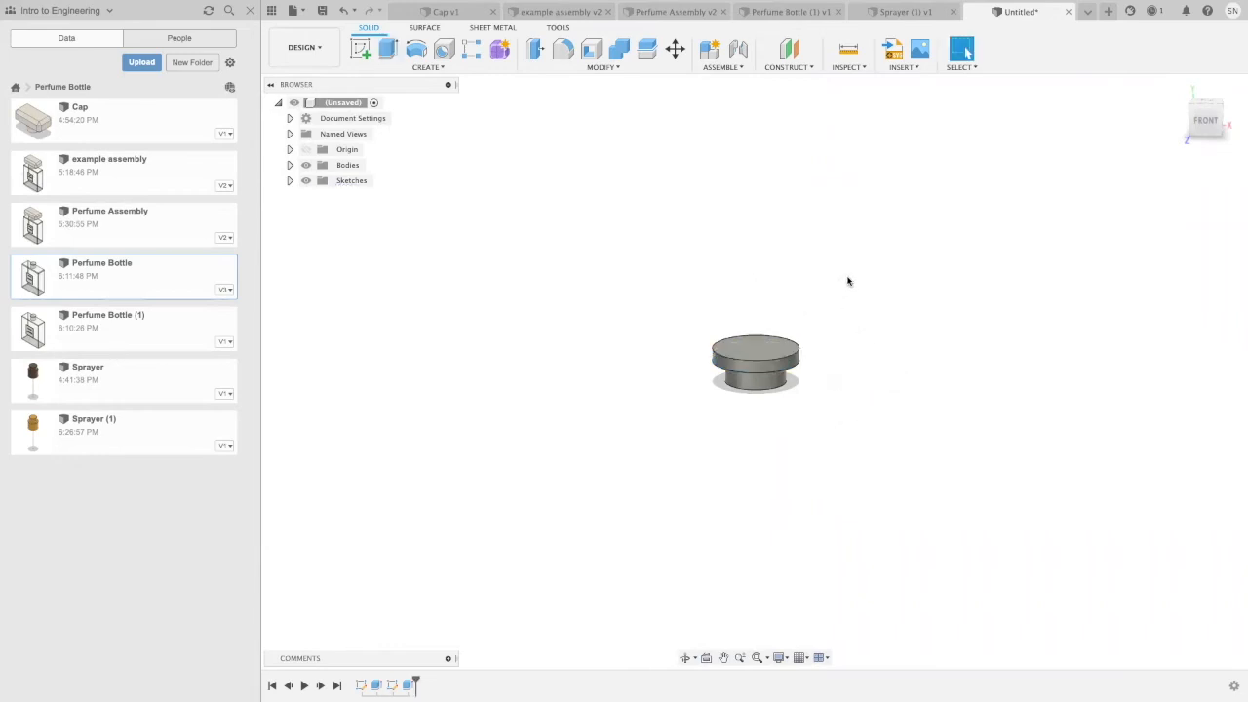
Step: Sketch a center rectangle 2 in wide and 1.2 in high, centred on the origin, on the top face of the wider disc
left_click(360, 49)
left_click(802, 393)
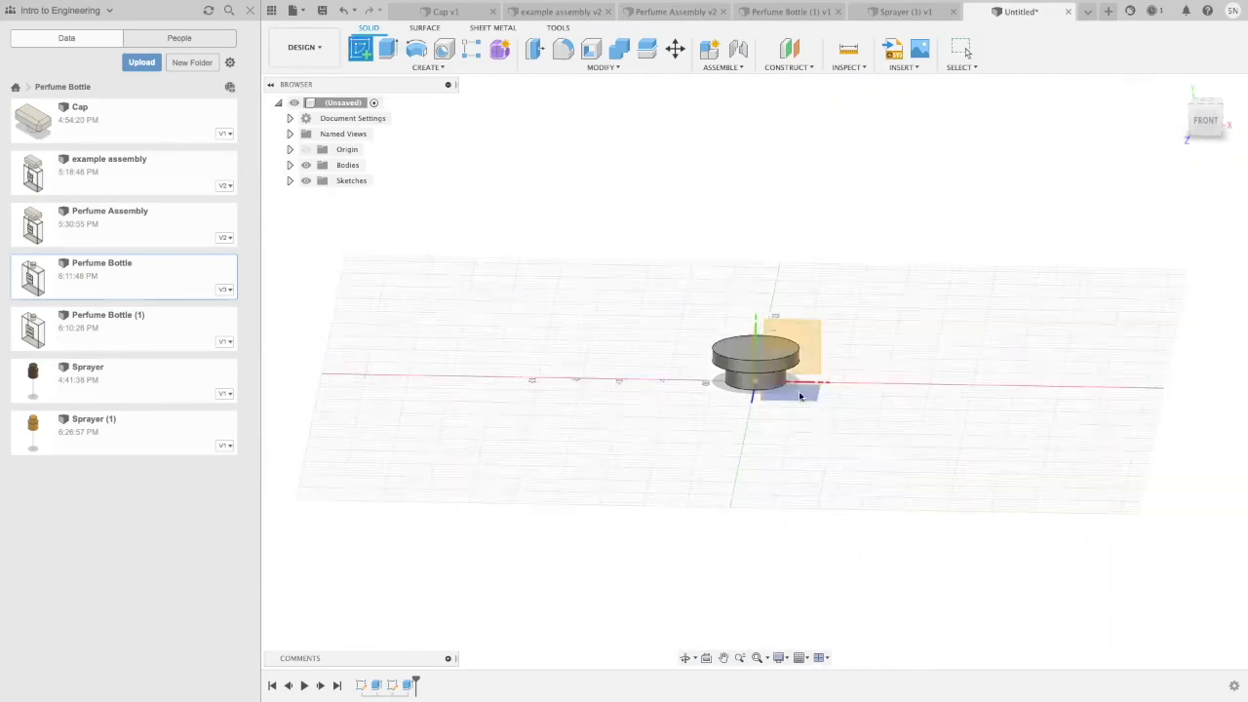
left_click(770, 354)
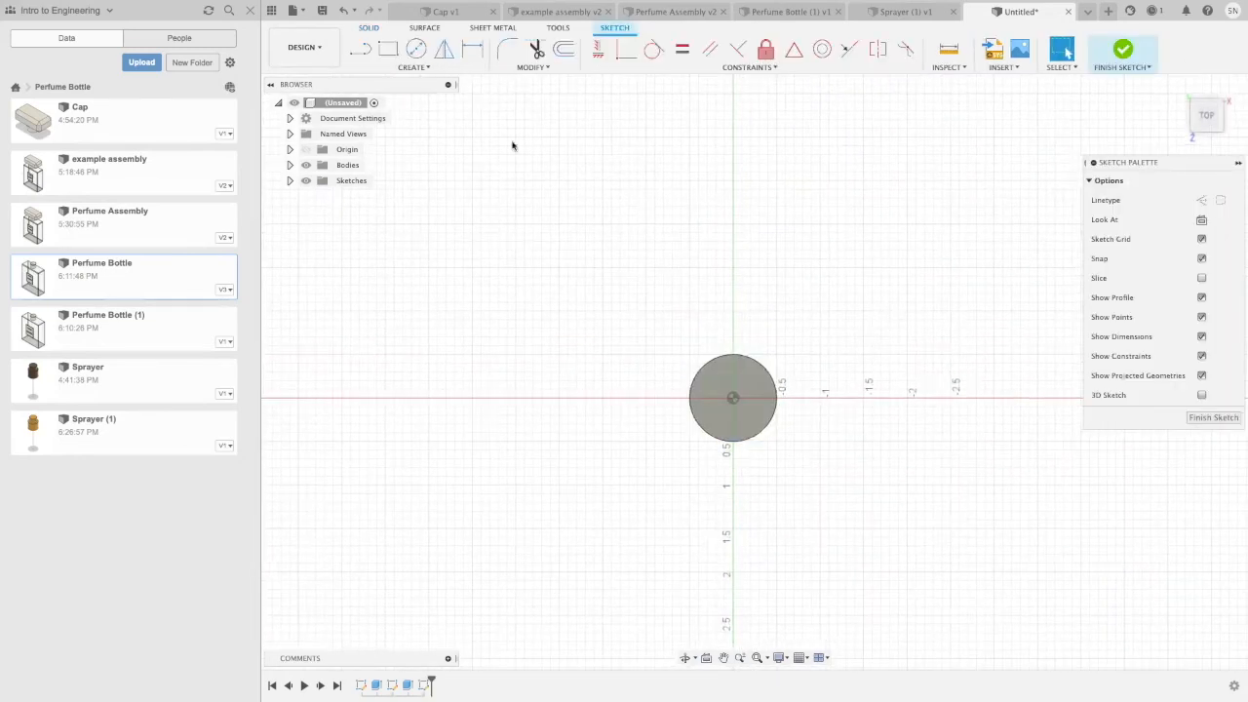
left_click(409, 67)
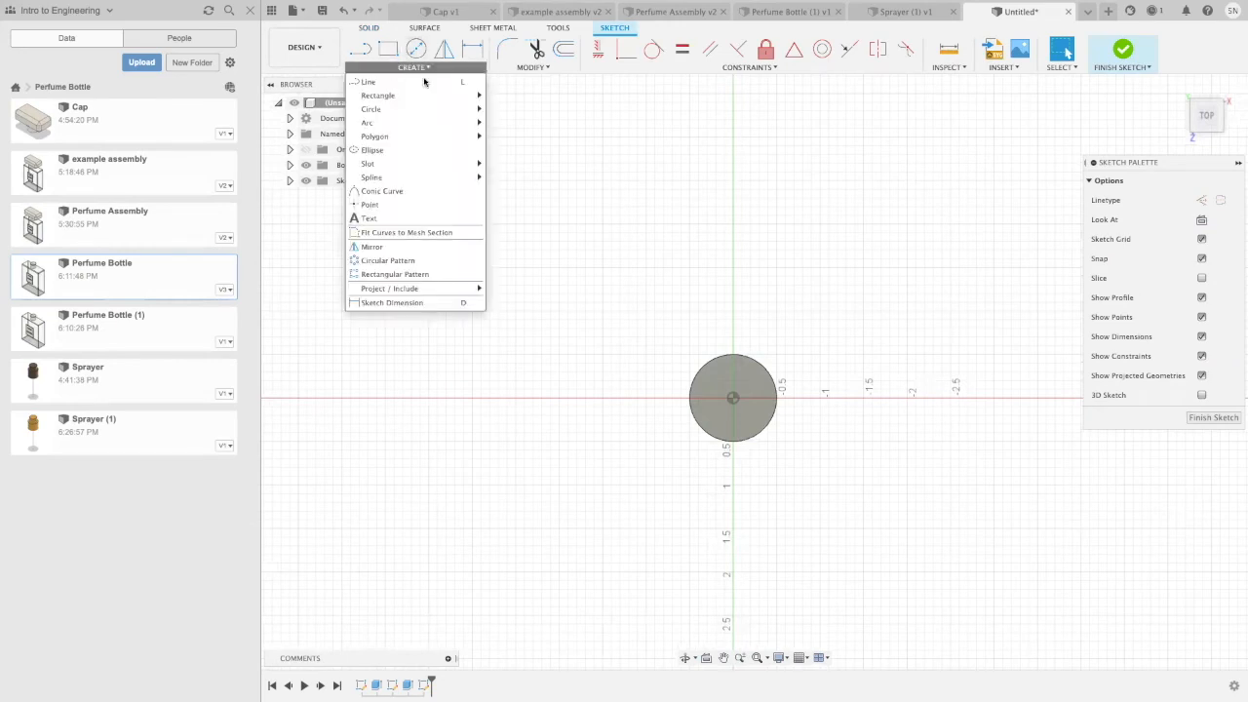
mouse_move(478, 96)
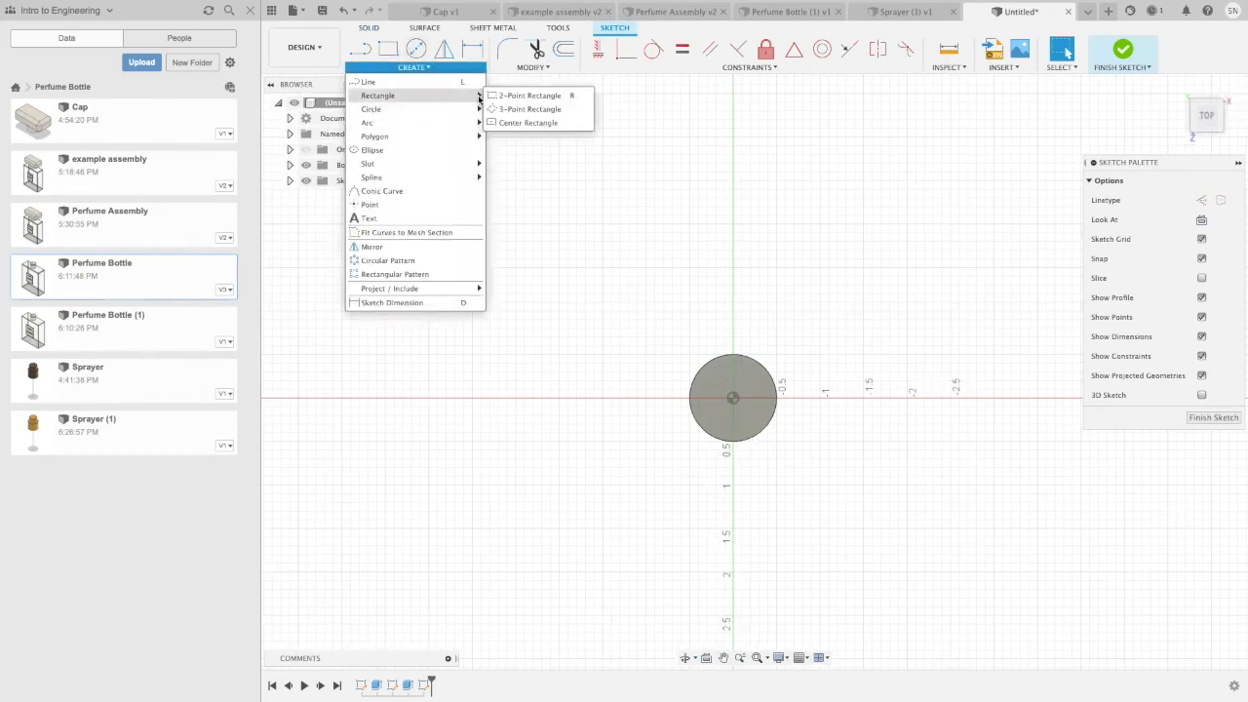
left_click(537, 124)
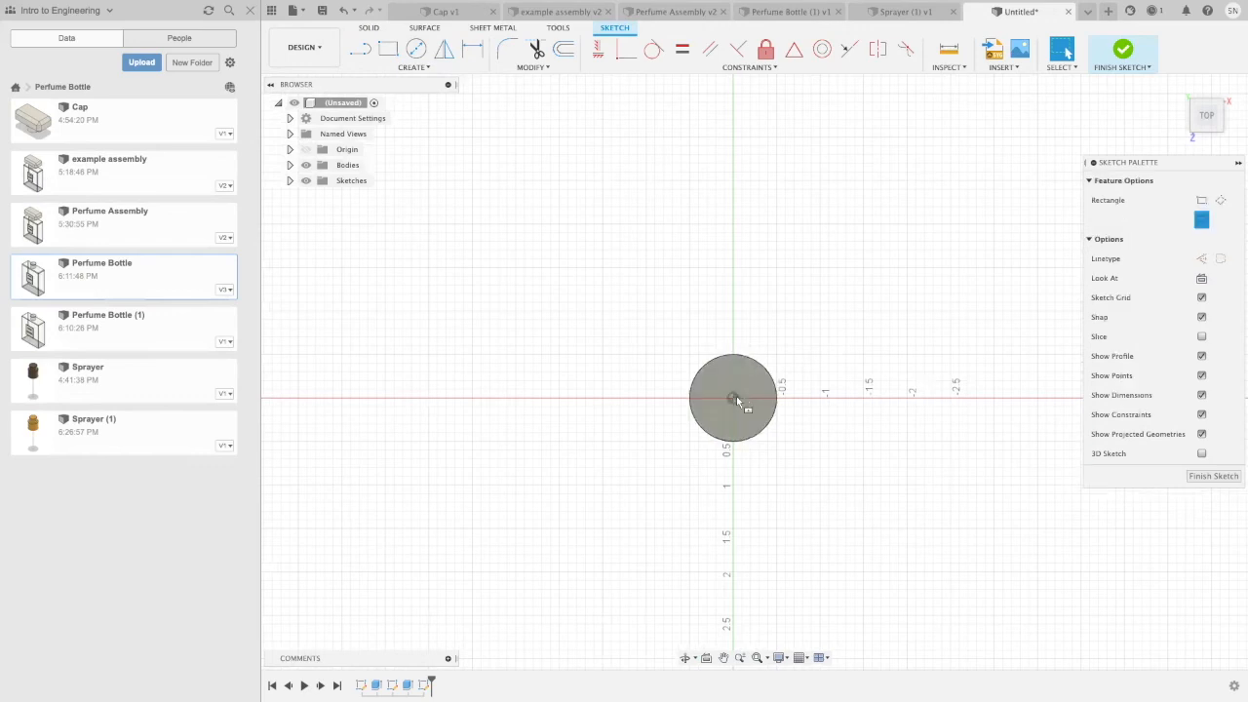
left_click(732, 397)
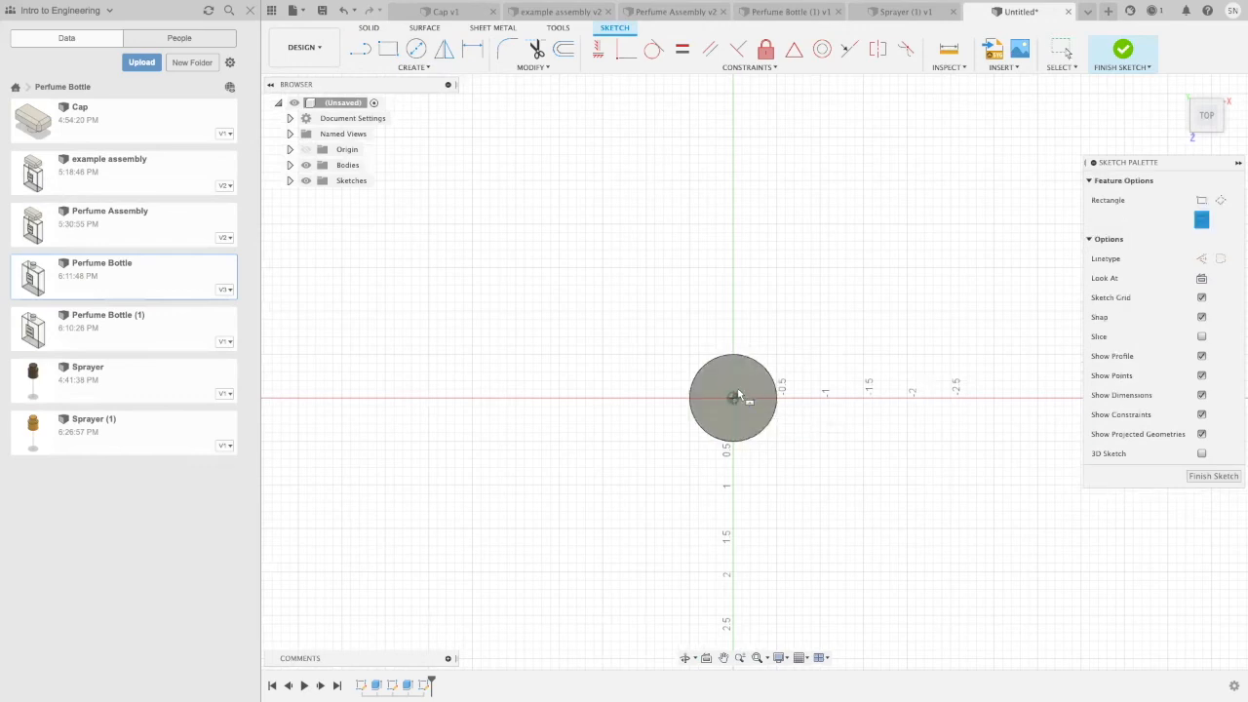
left_click(817, 350)
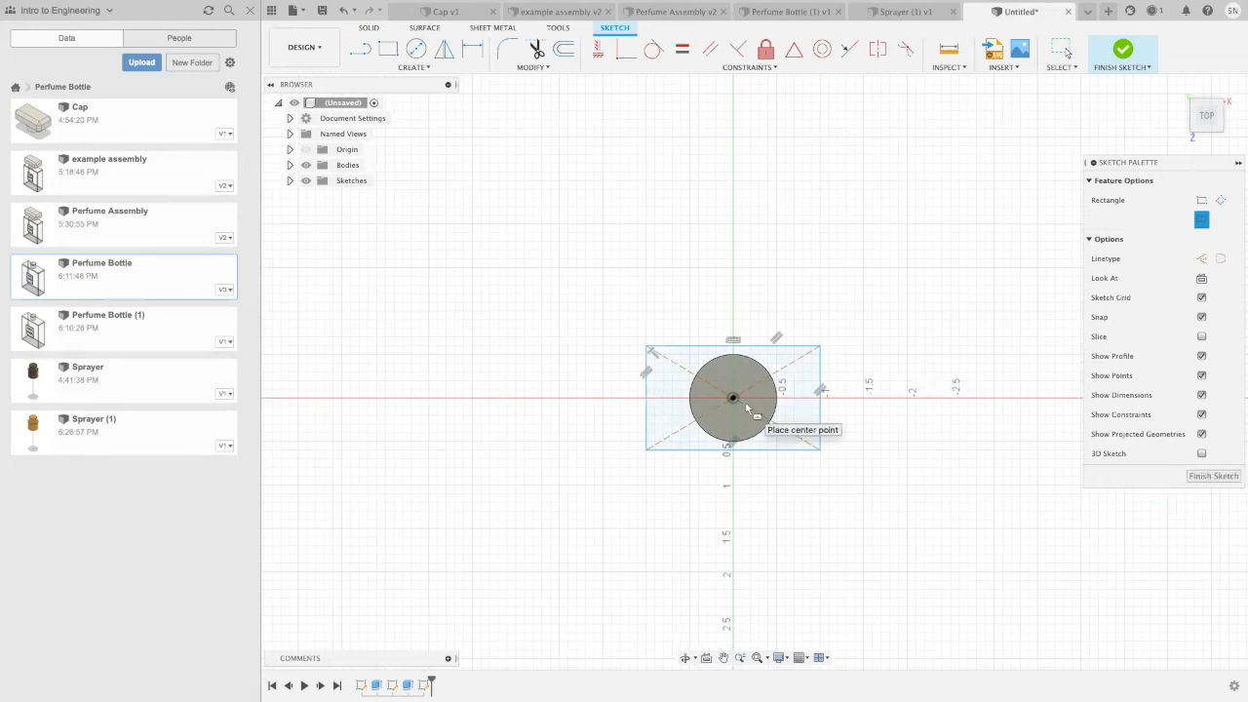
Step: Extrude the full rectangle, including the circle area inside it, upward 0.70 in and join it to the body
key("e")
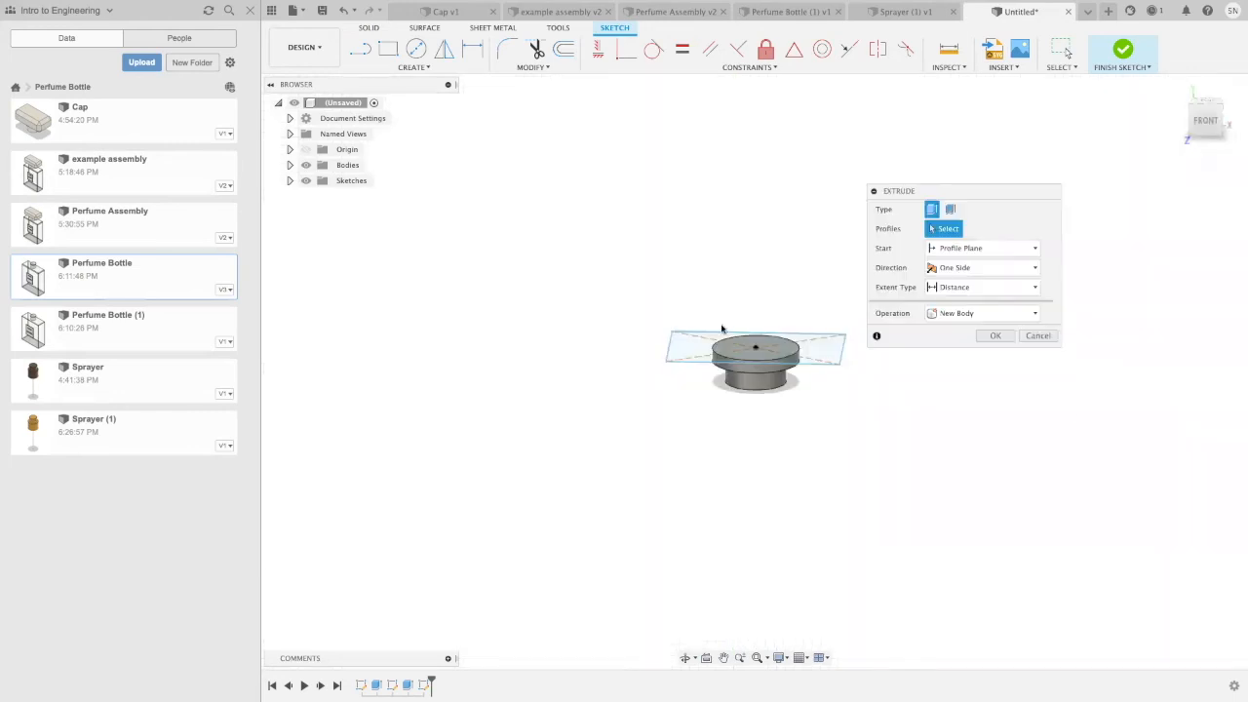
left_click(770, 351)
left_click(816, 358)
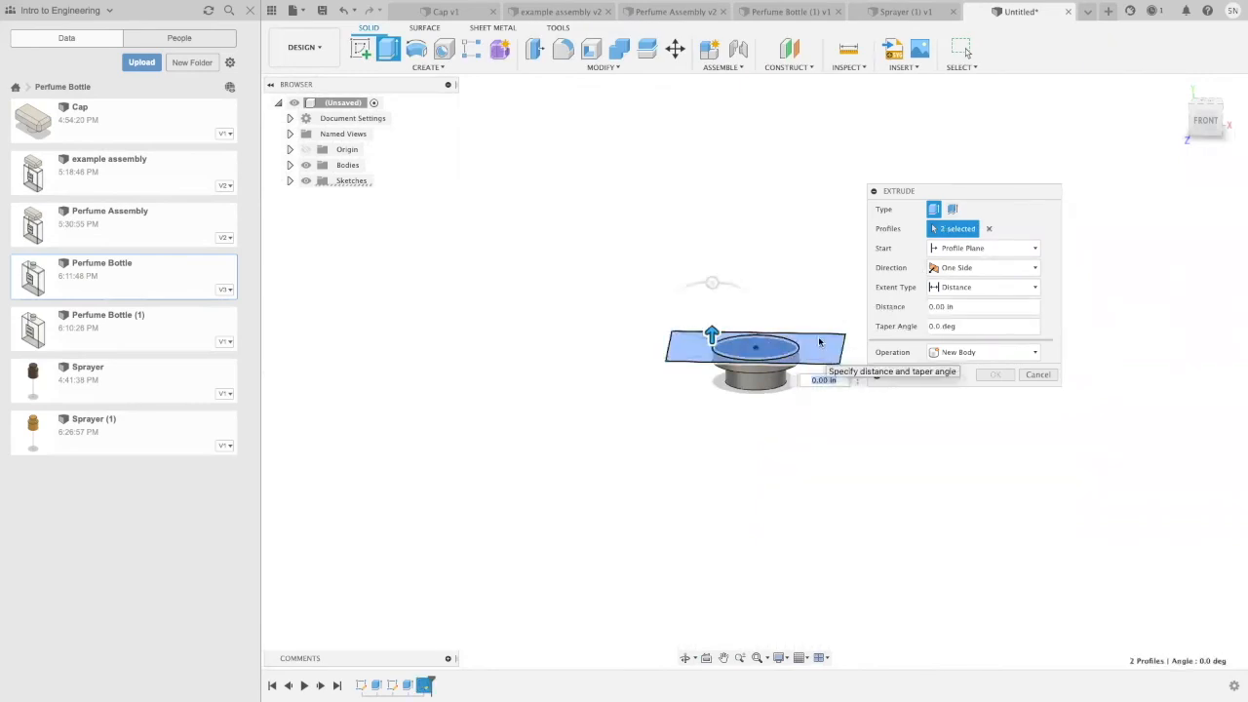
left_click_drag(712, 334, 726, 279)
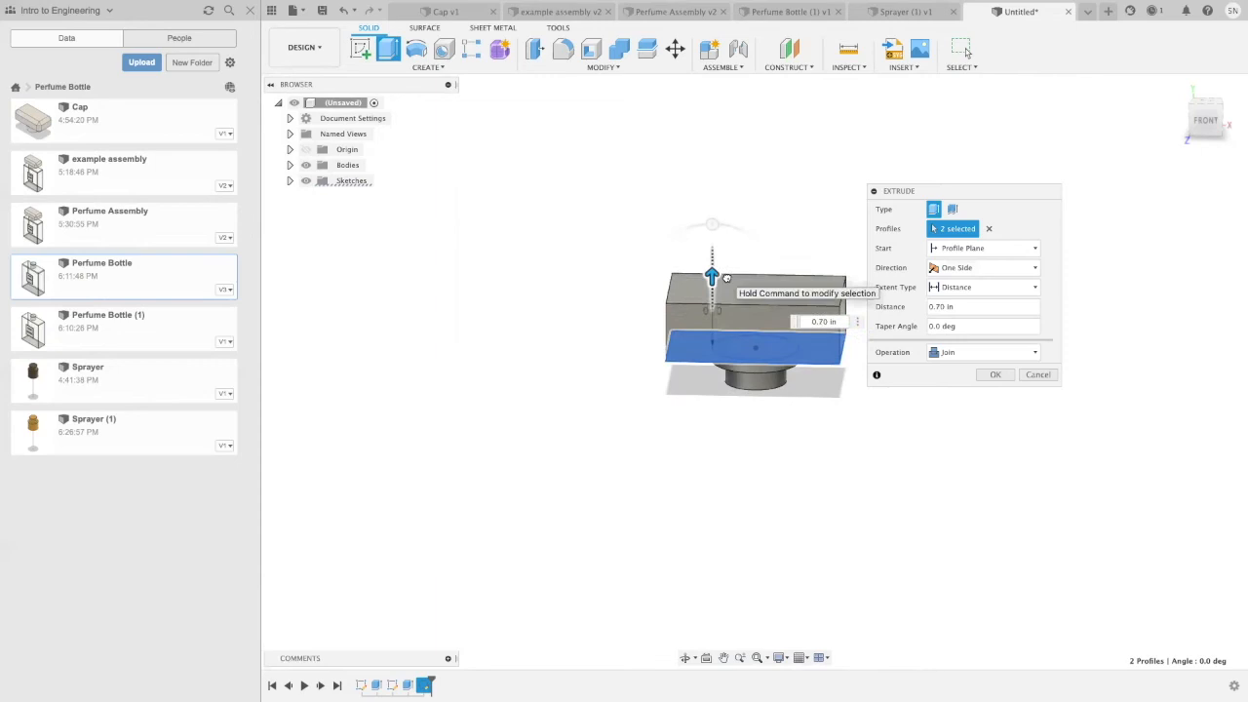
left_click(998, 375)
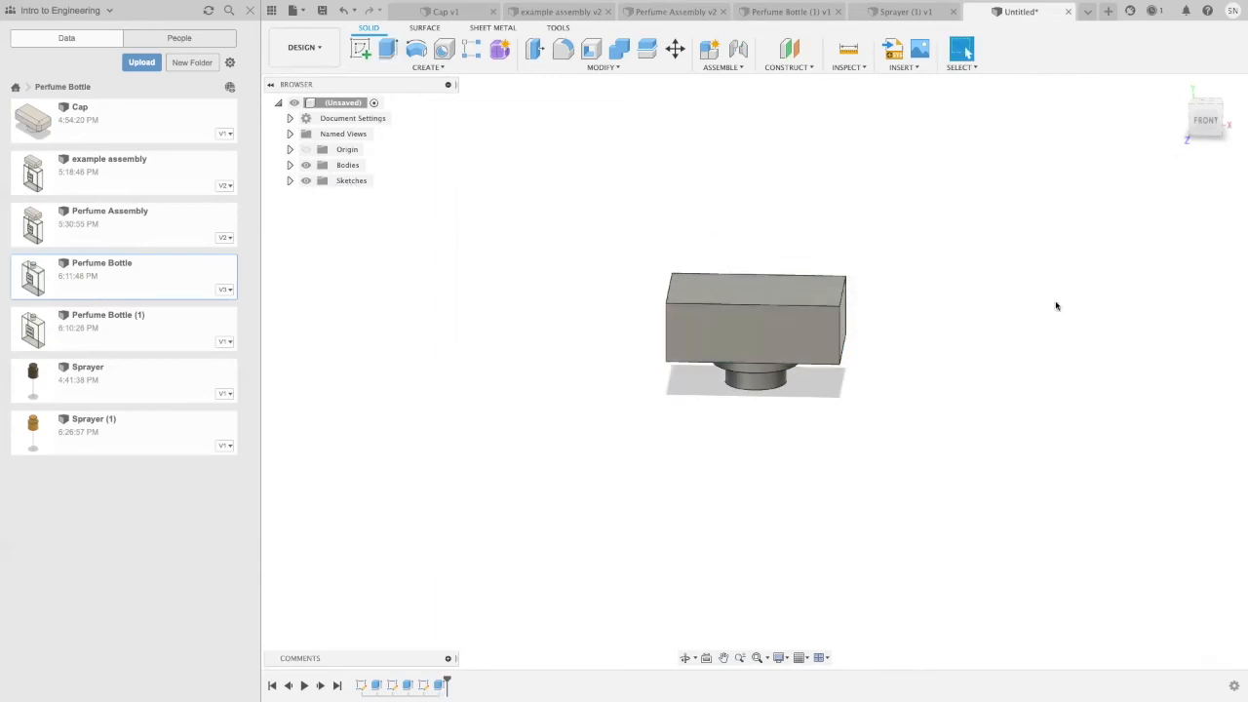
mouse_move(882, 321)
middle_mouse_down("shift")
mouse_move(881, 273)
mouse_move(875, 309)
mouse_move(890, 331)
middle_mouse_up("shift")
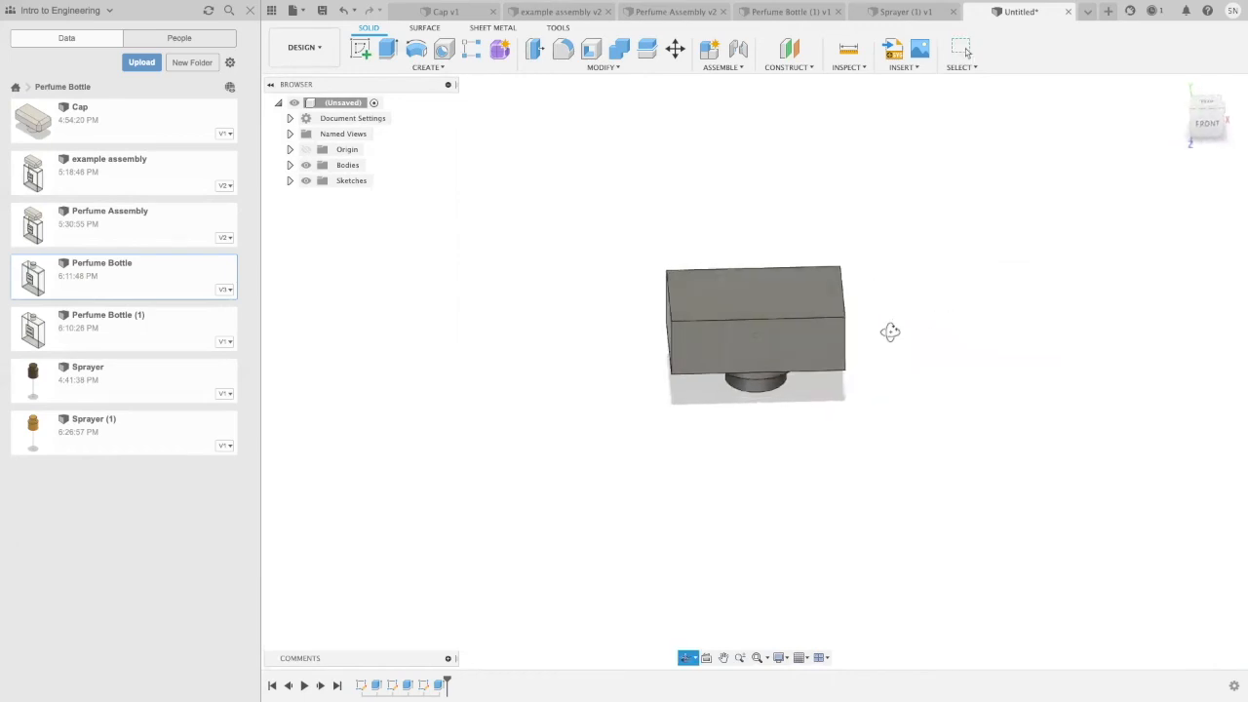
Step: Switch to Chrome to examine the bottle cap in the coco chanel perfume image results, and return to Fusion 360
left_click(34, 21)
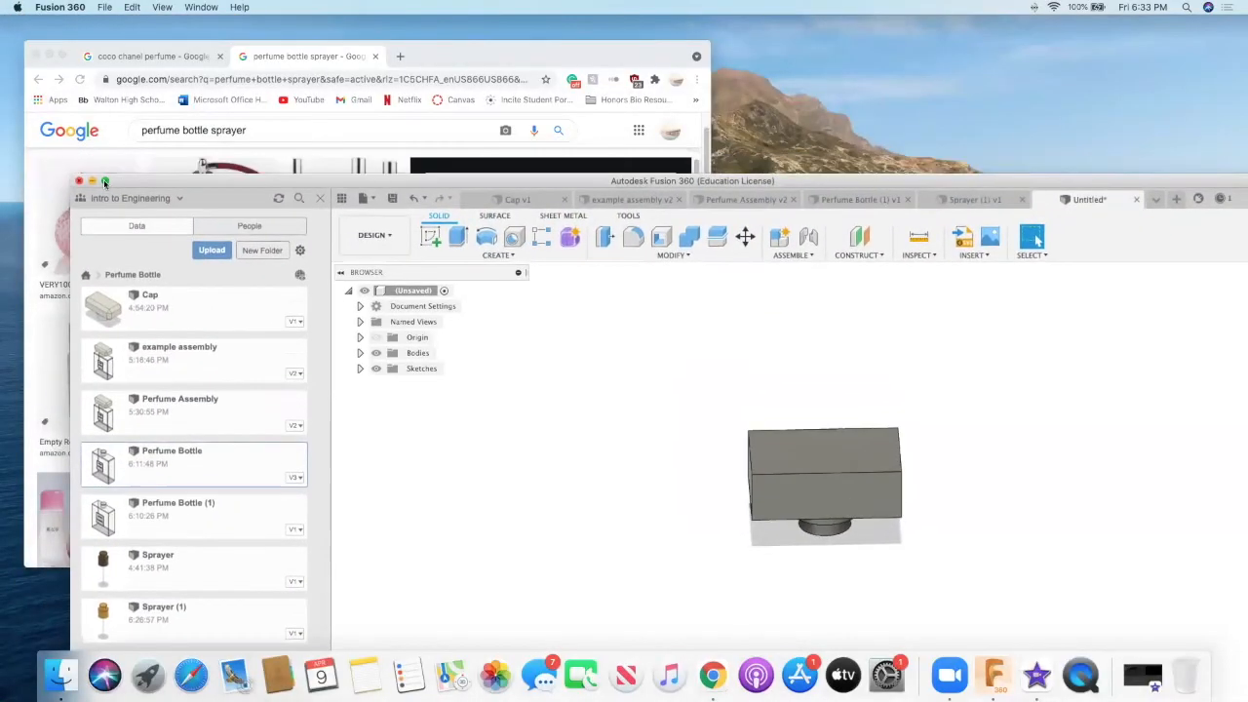
left_click(26, 128)
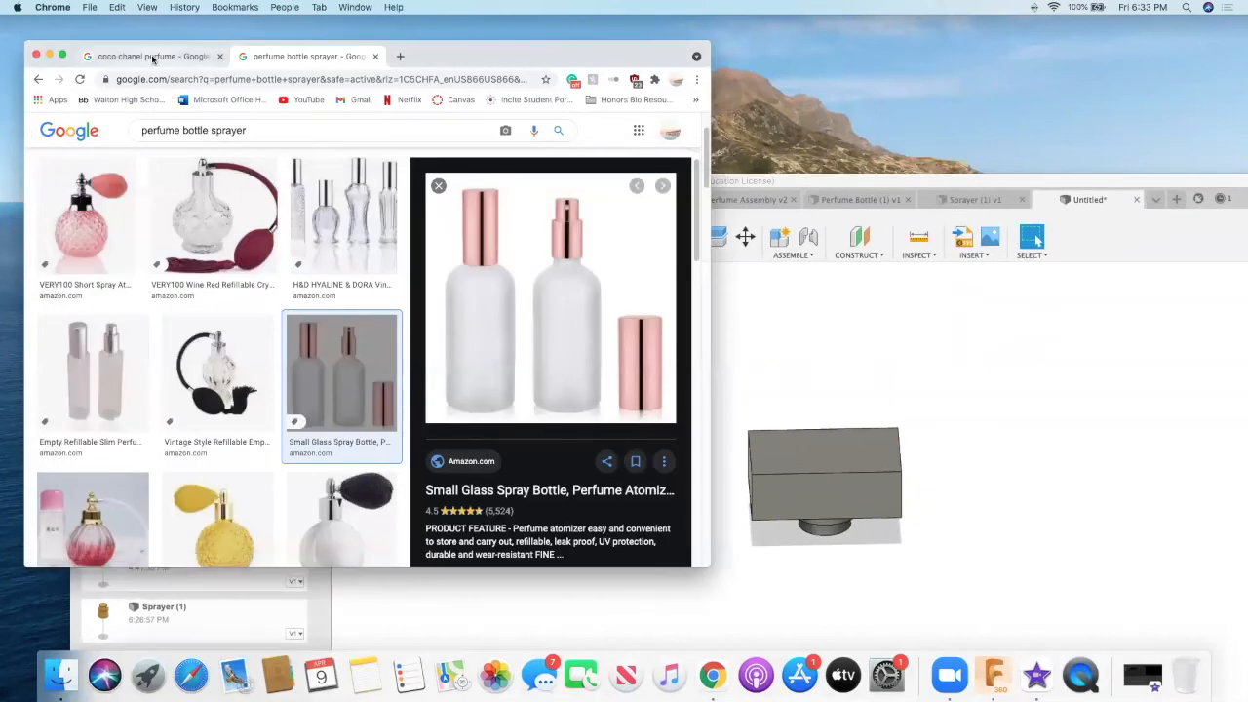
left_click(160, 59)
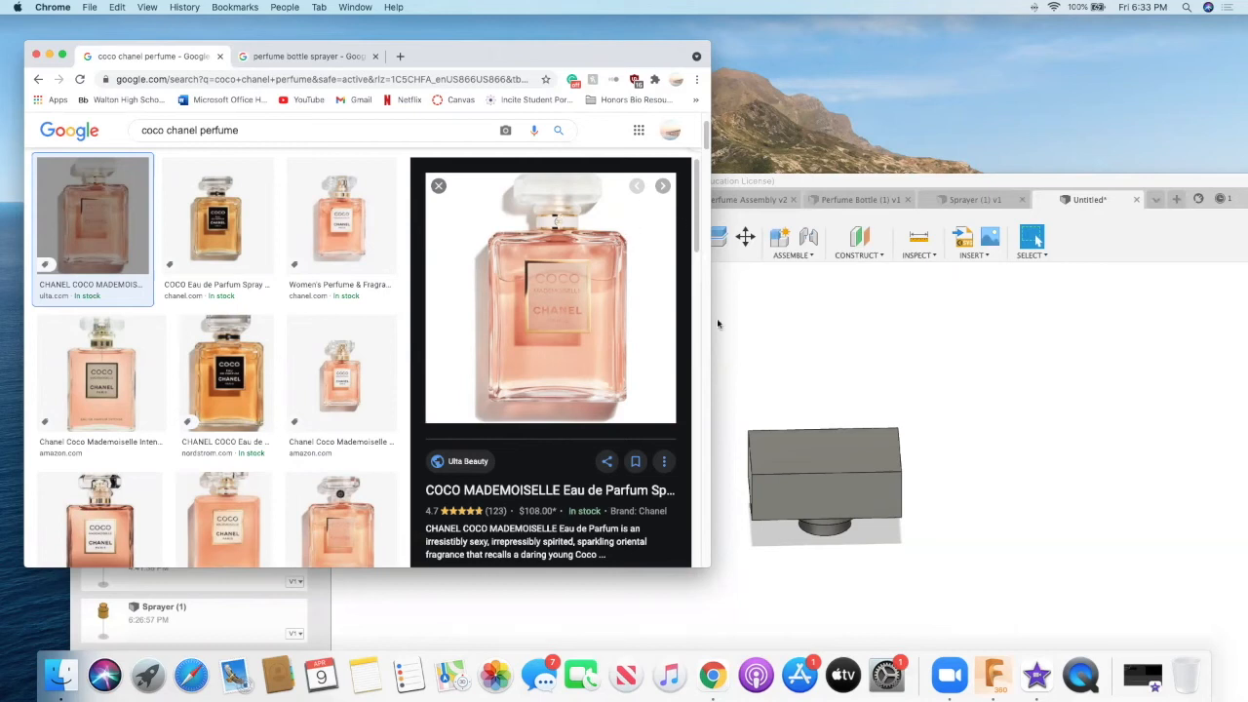
left_click(825, 367)
left_click(107, 181)
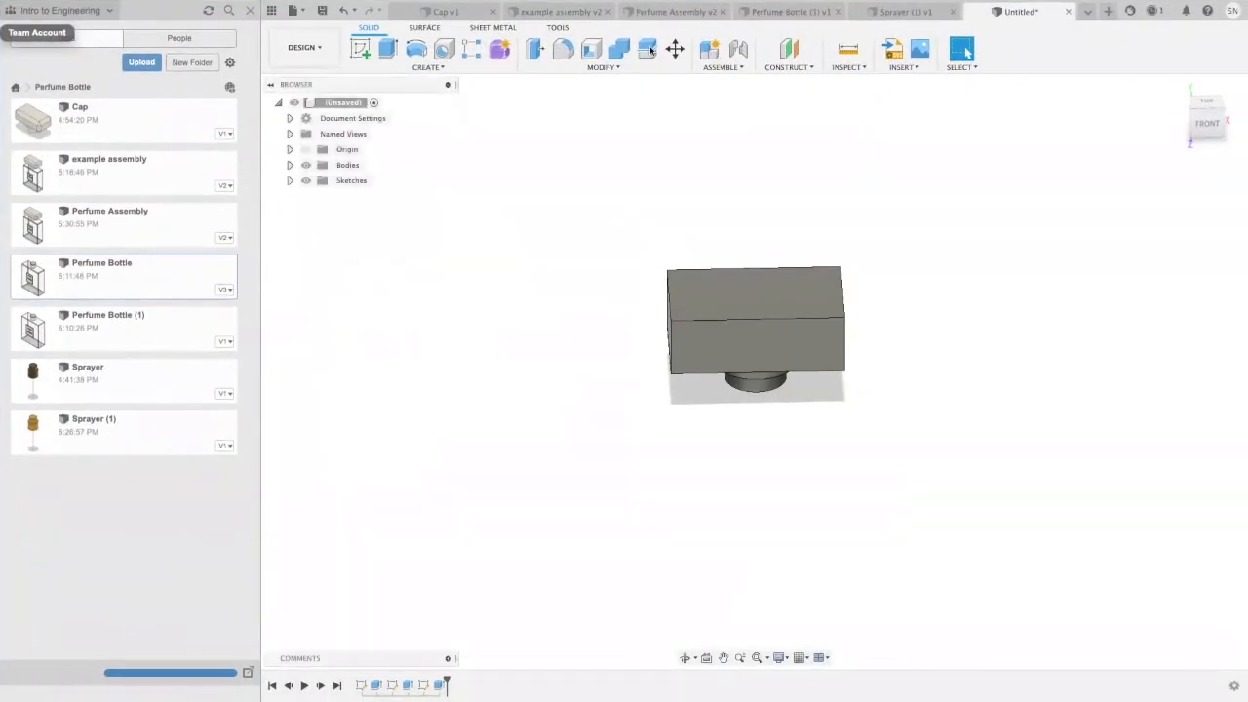
Step: Chamfer eleven edges of the rectangular block, leaving out one short bottom edge, with an equal distance of 0.2 in
left_click(571, 67)
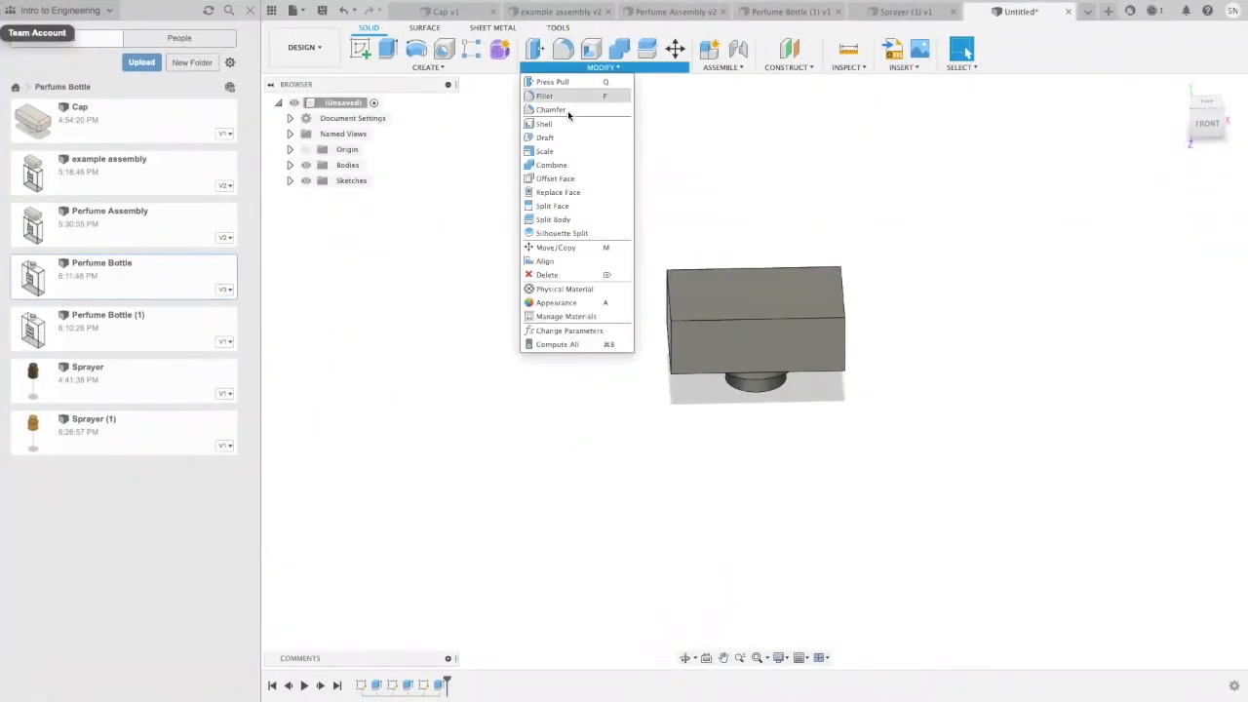
left_click(567, 110)
left_click(771, 317)
left_click(747, 373)
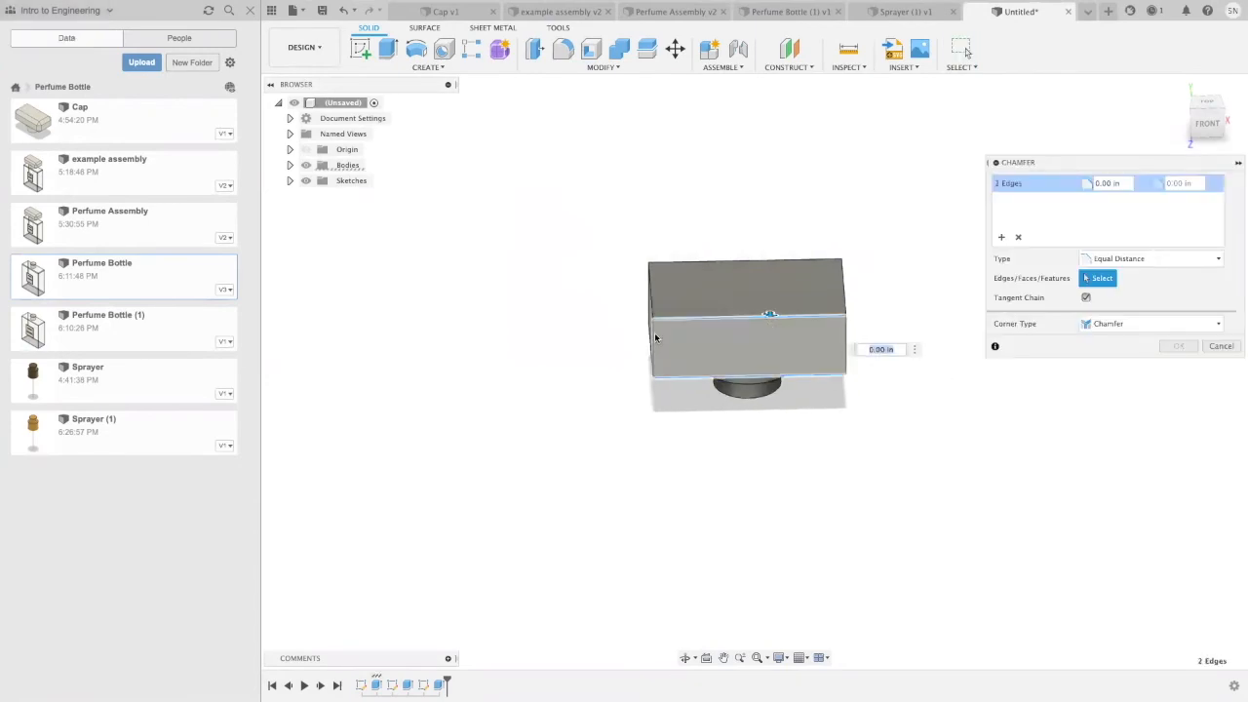
left_click(843, 304)
middle_click_drag(860, 442, 741, 418, "shift")
left_click(795, 342)
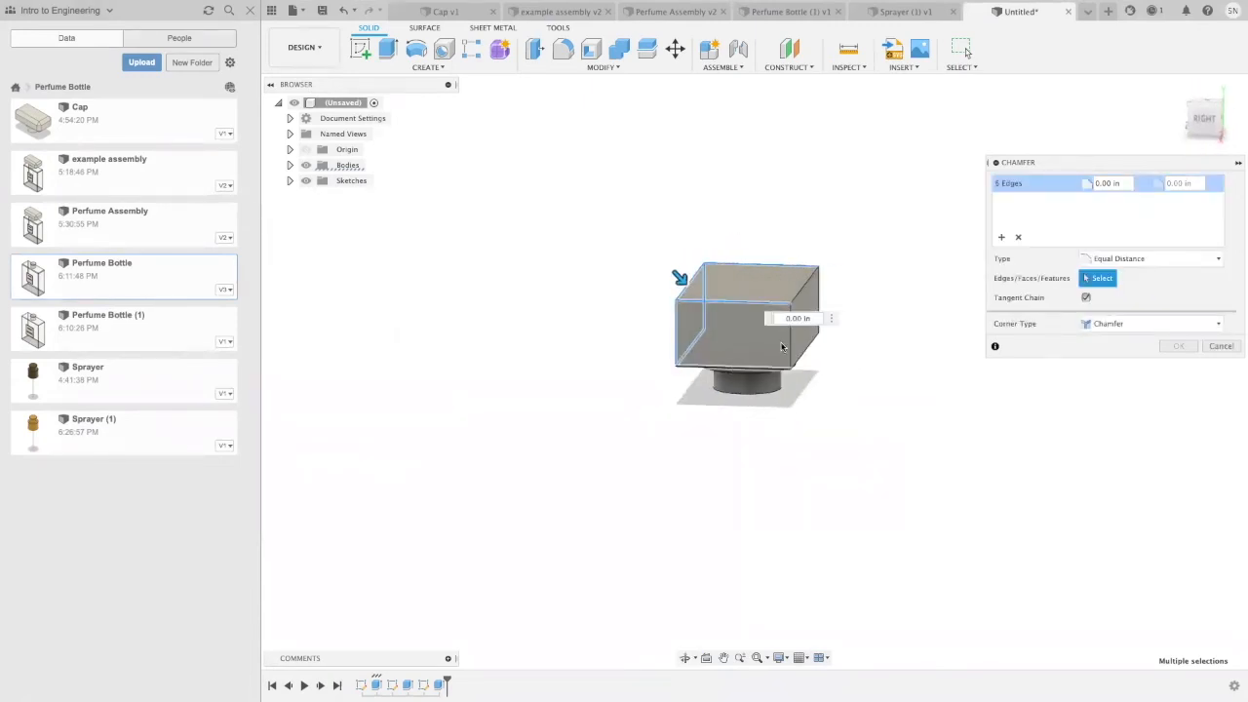
left_click(795, 342)
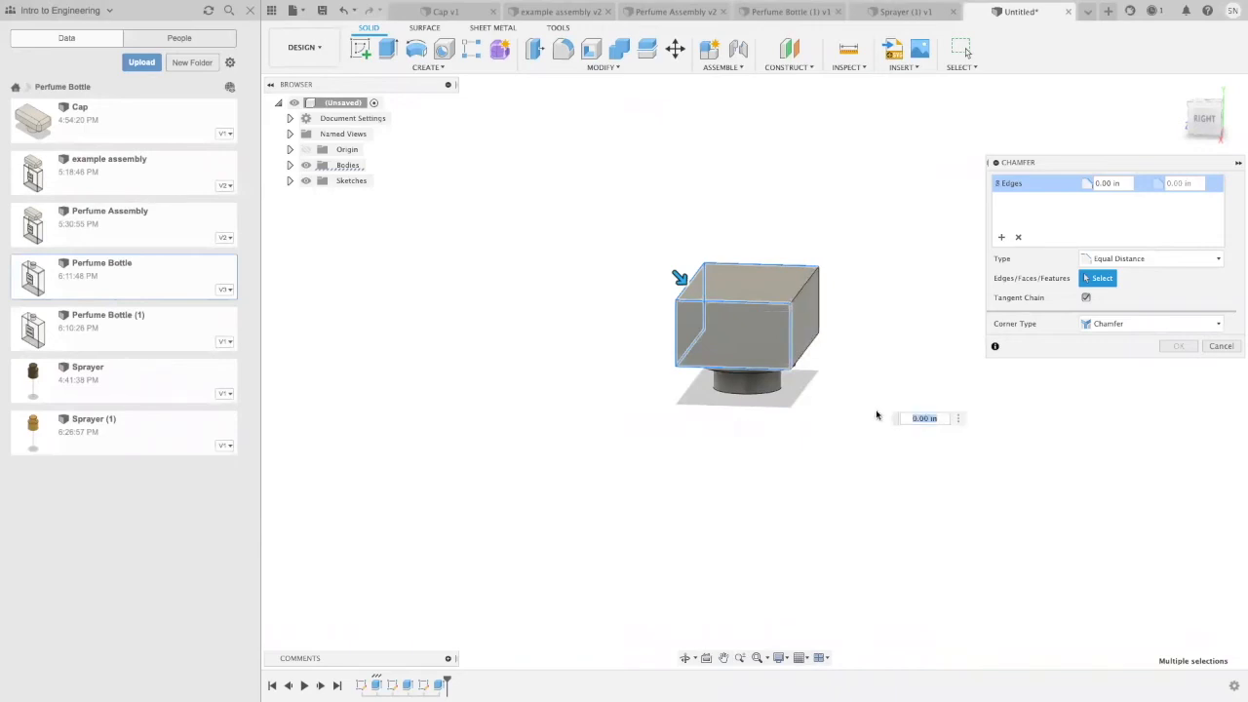
middle_click_drag(879, 416, 787, 423, "shift")
left_click(807, 369)
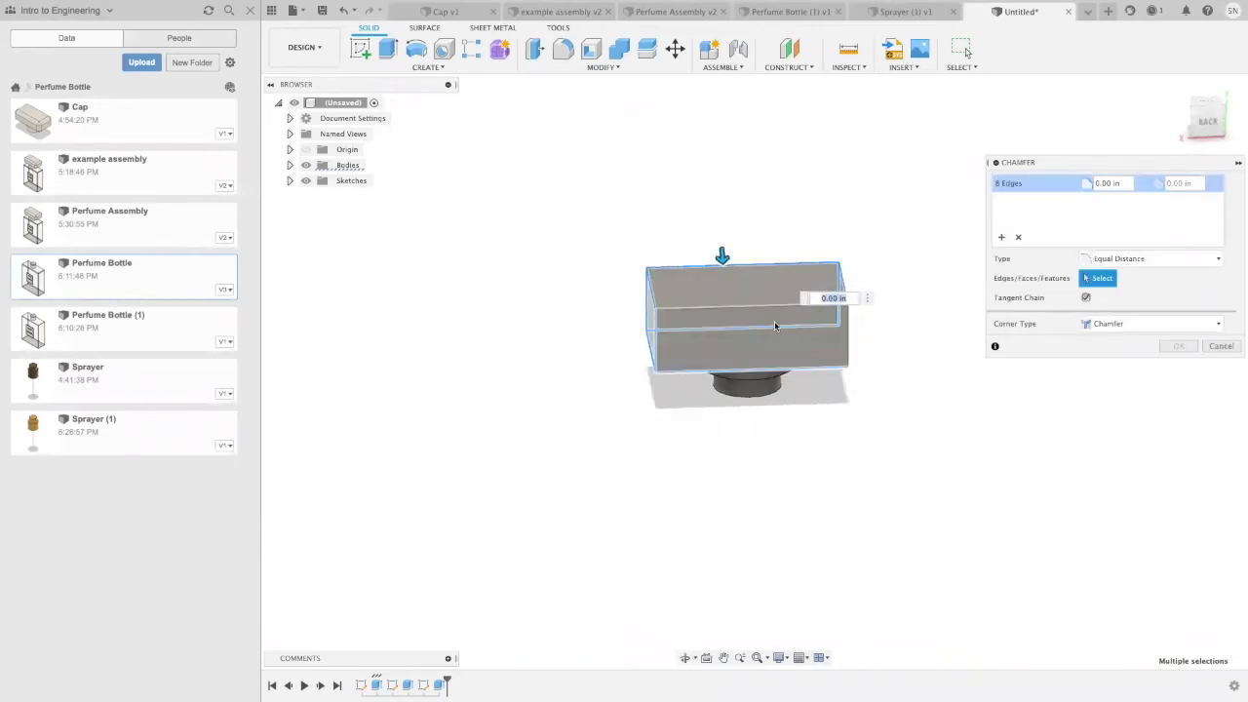
left_click(777, 308)
left_click(846, 359)
middle_click_drag(761, 415, 815, 449, "shift")
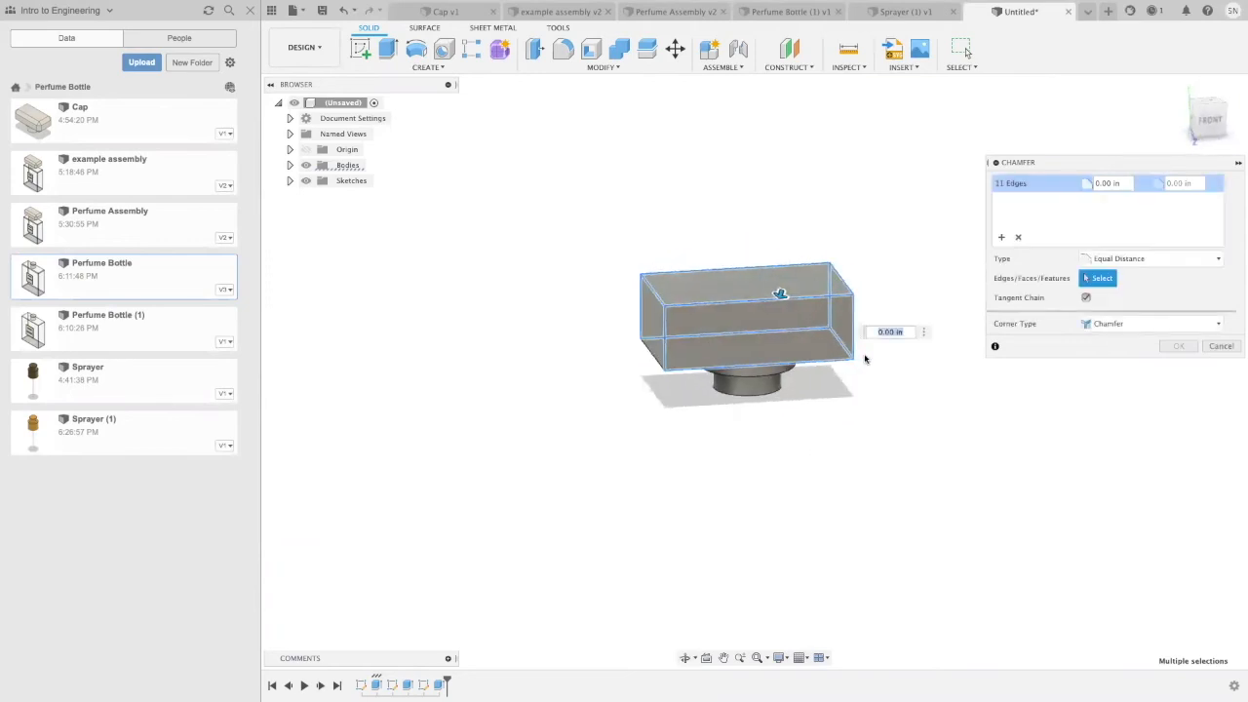
key("BackSpace")
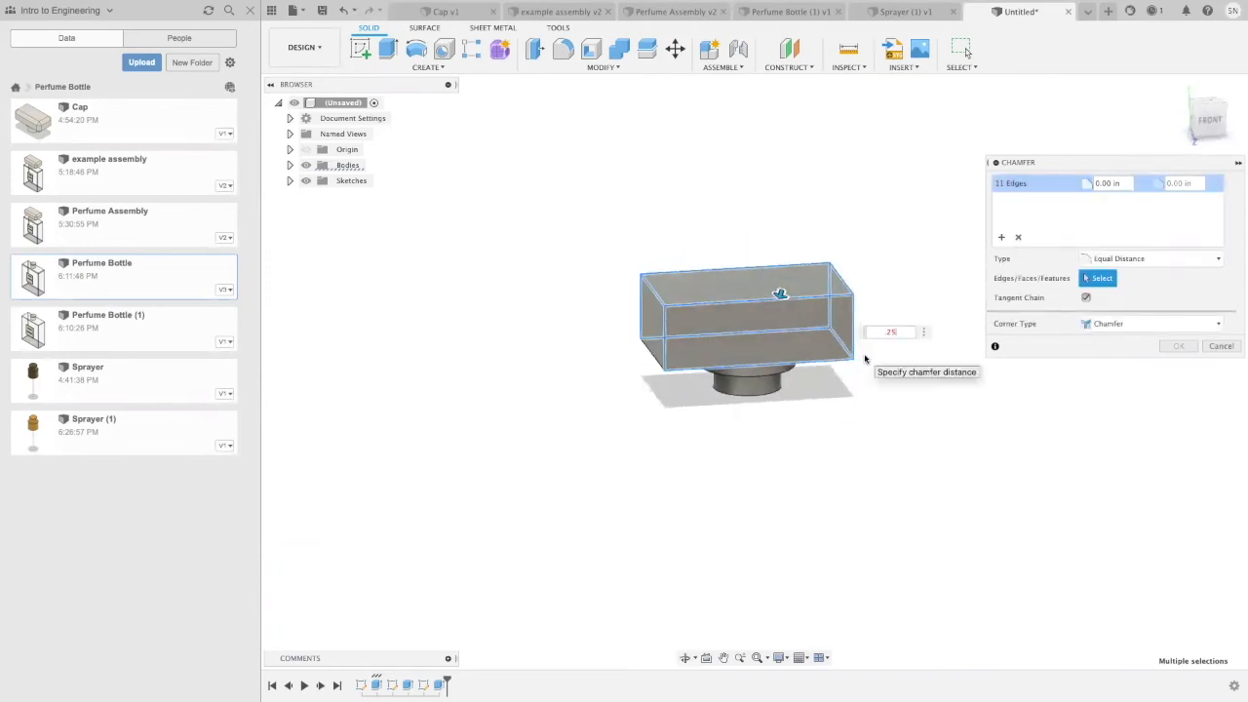
type(".25")
key("Return")
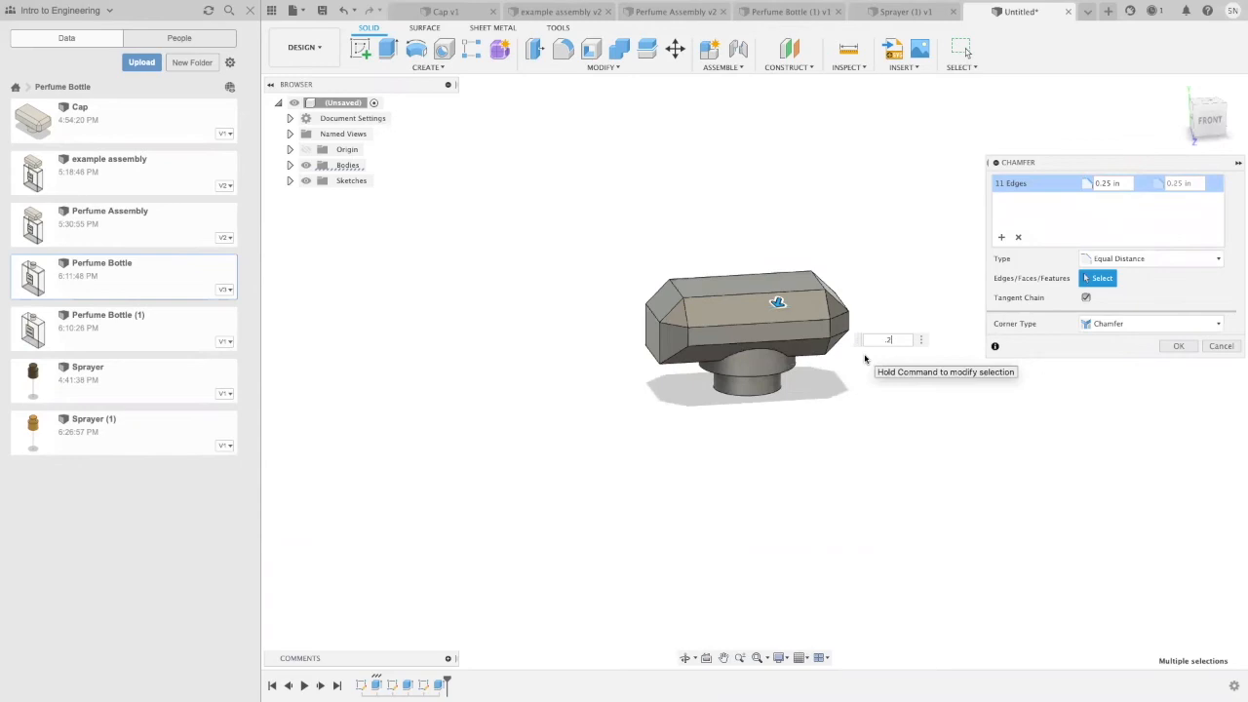
key("Return")
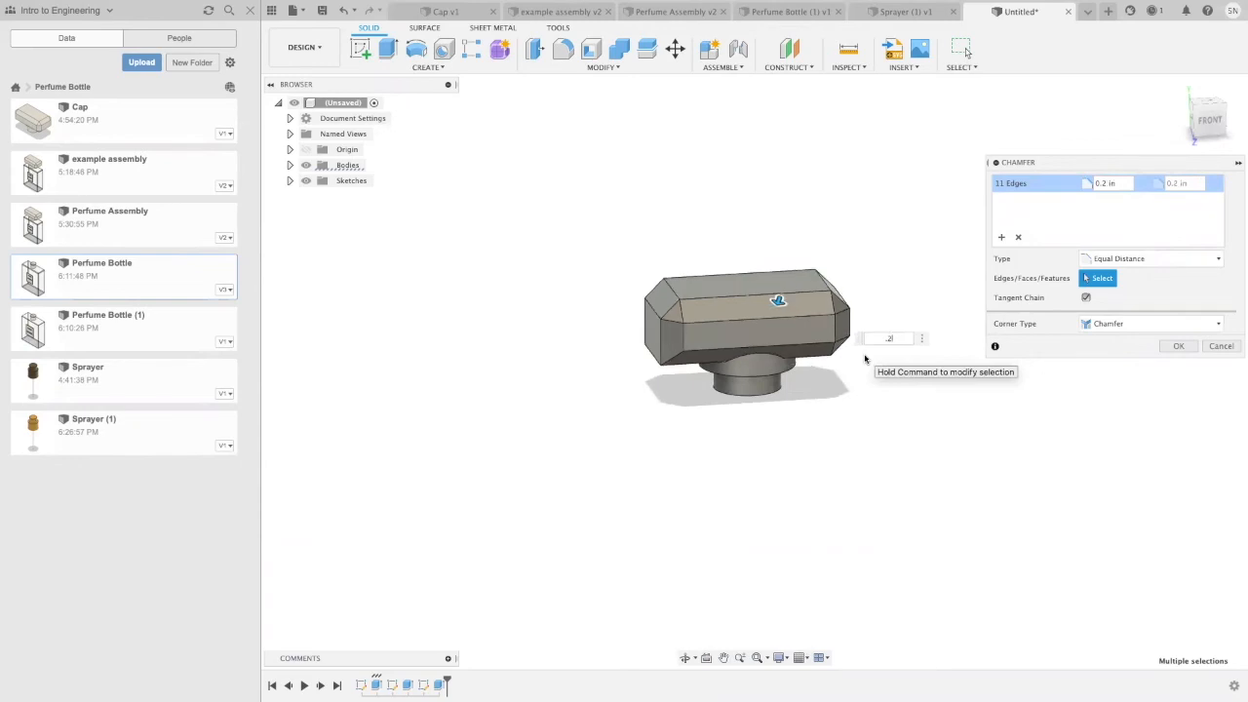
left_click(1179, 347)
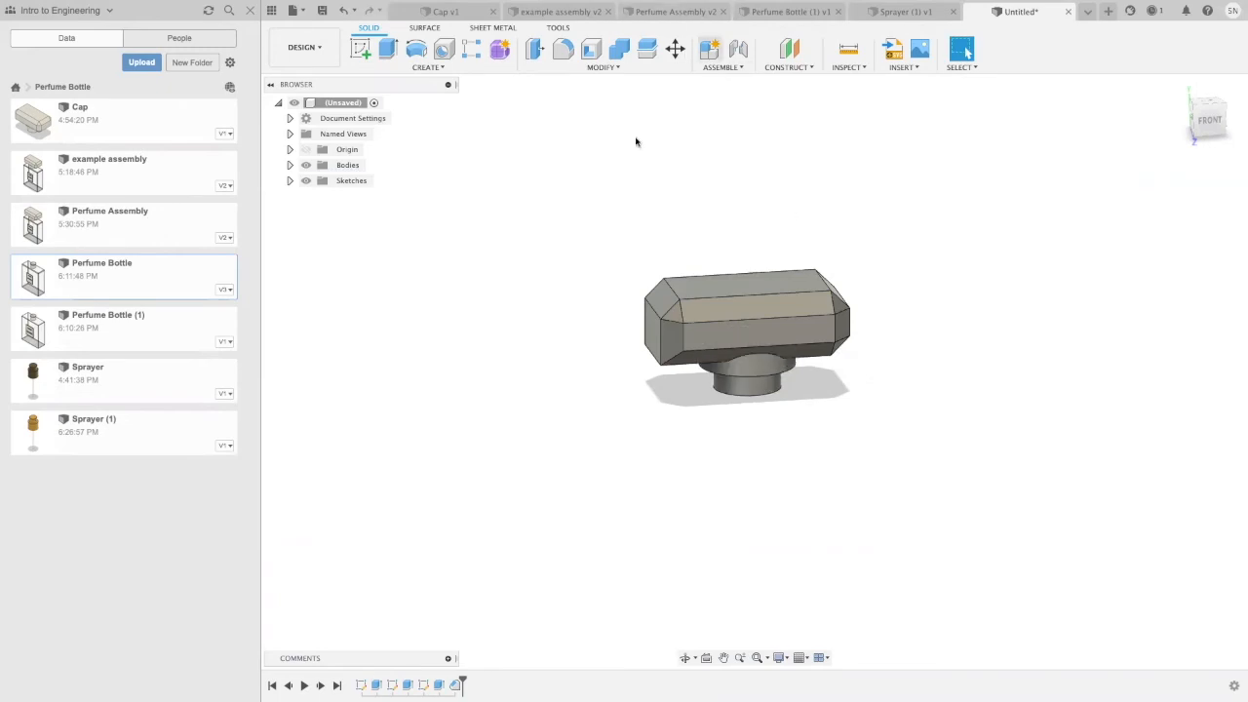
Step: Fillet the lower outer edge of the wider disc under the block with a 0.25 in radius
left_click(561, 68)
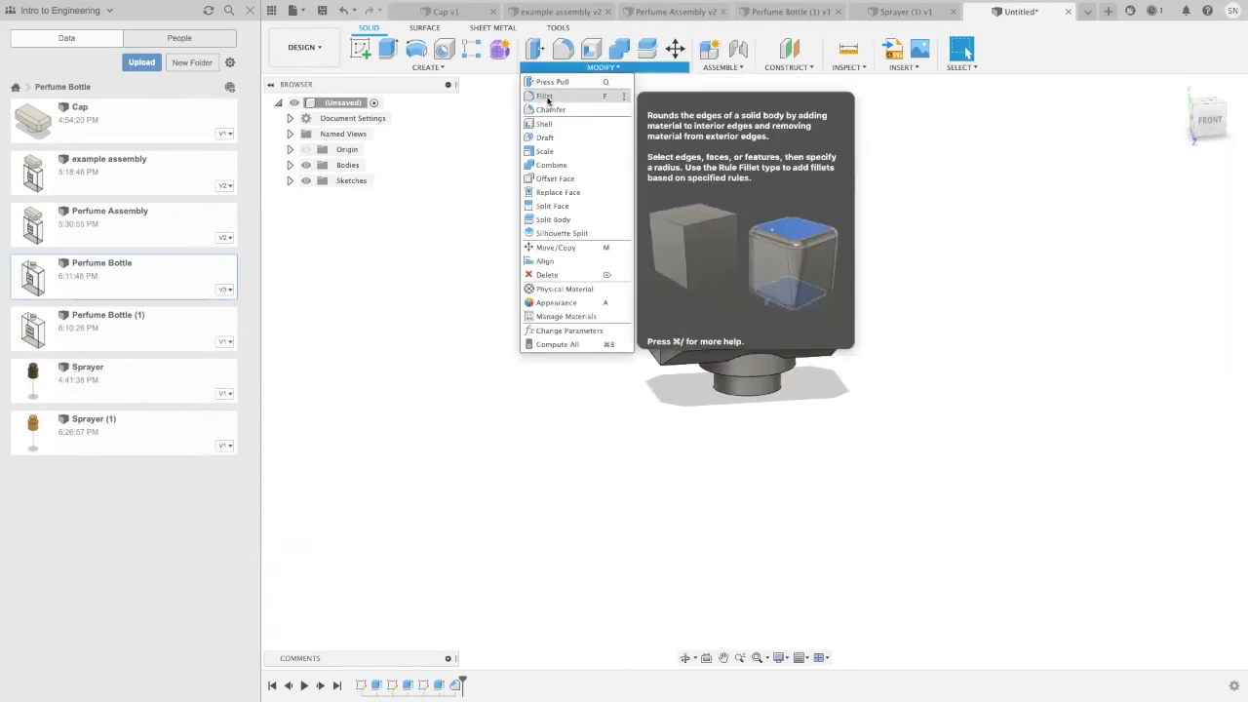
left_click(745, 375)
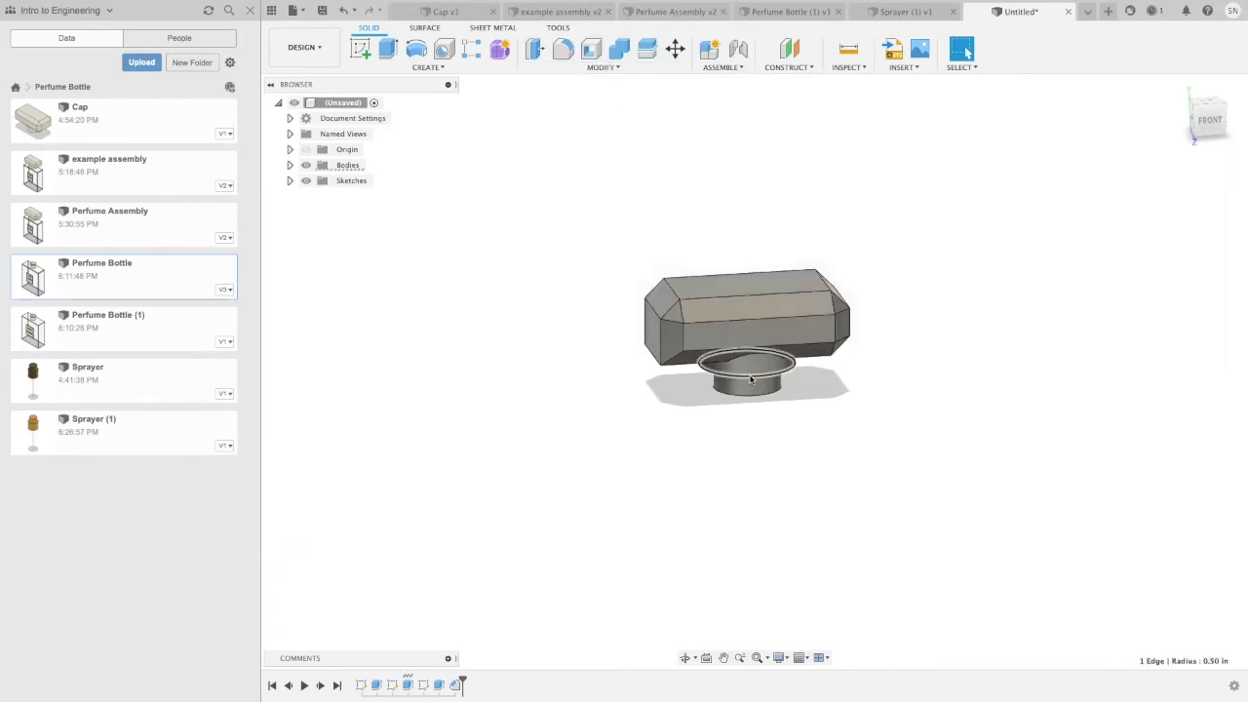
left_click(563, 47)
type(".25")
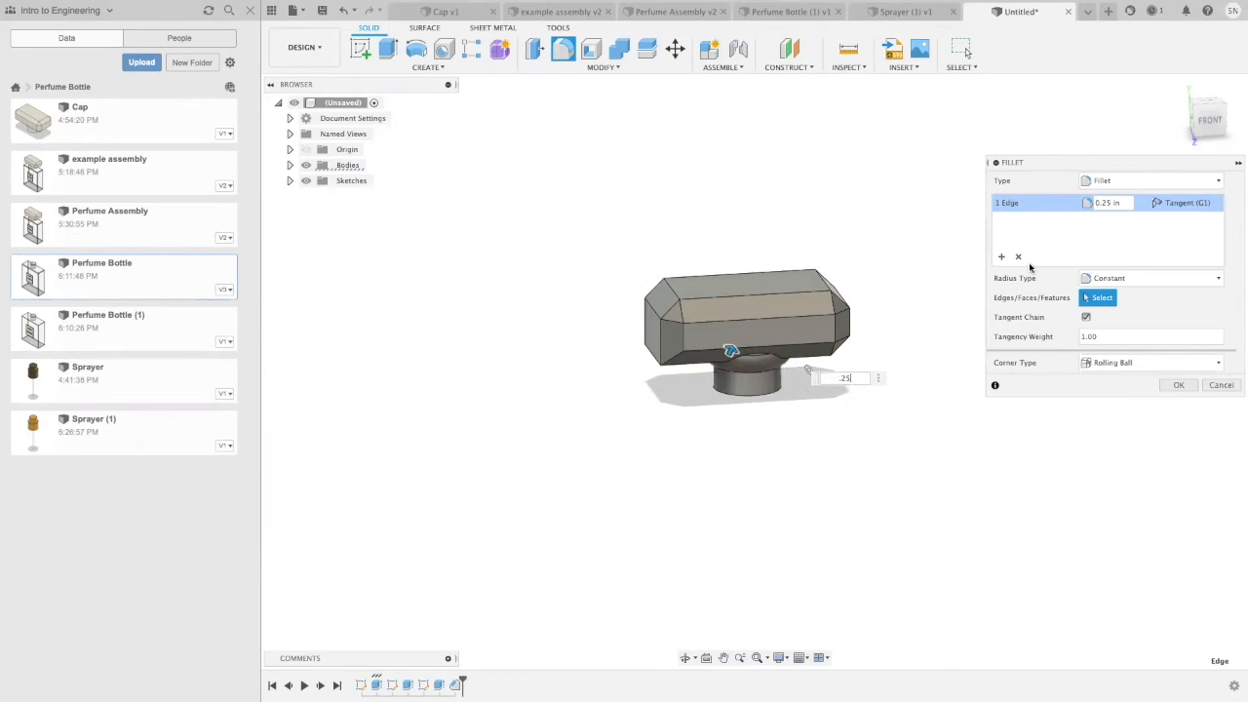
left_click(1192, 388)
Step: Sketch a point at the origin on the bottom face of the smaller disc and finish the sketch
middle_click_drag(800, 452, 753, 441)
middle_click_drag(828, 438, 751, 291, "shift")
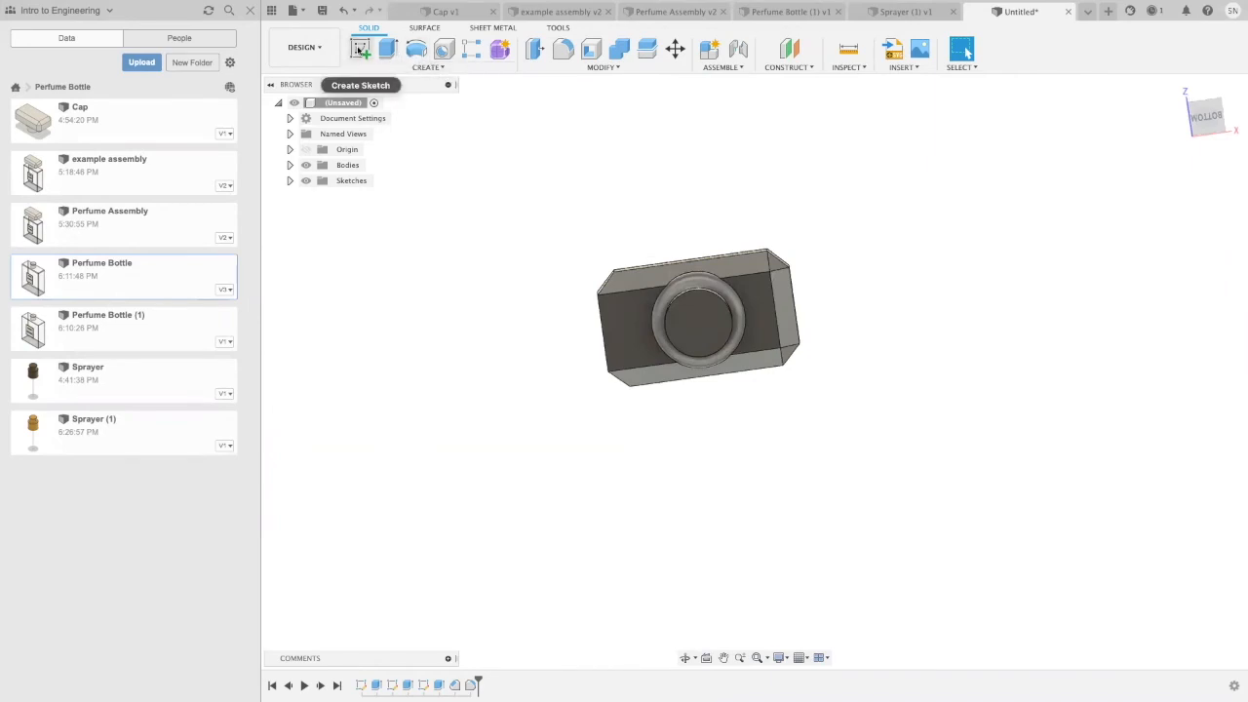
left_click(384, 68)
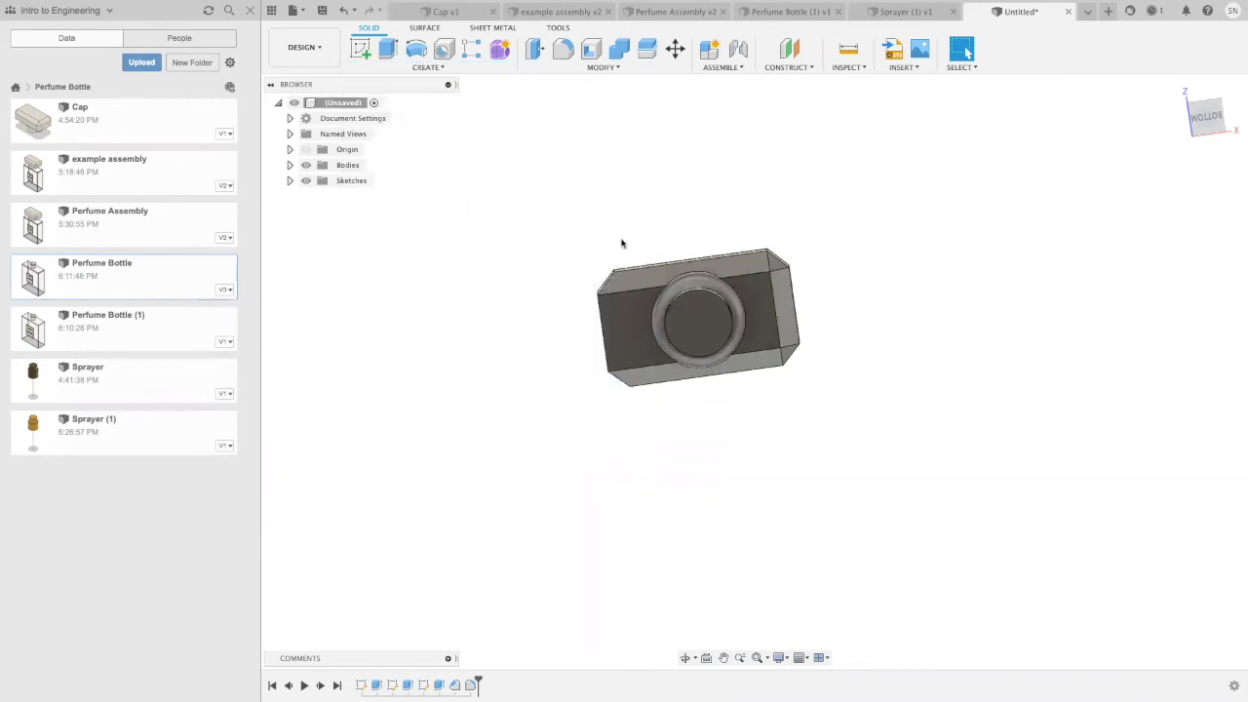
left_click(694, 330)
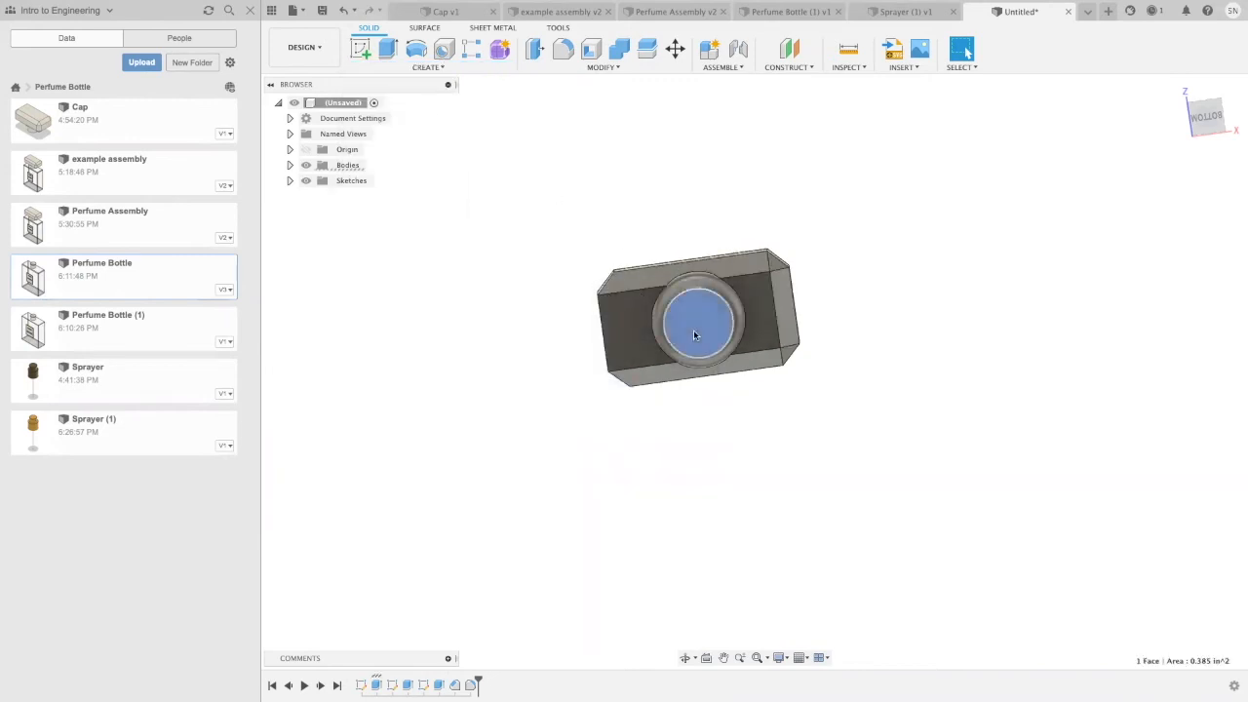
left_click(426, 67)
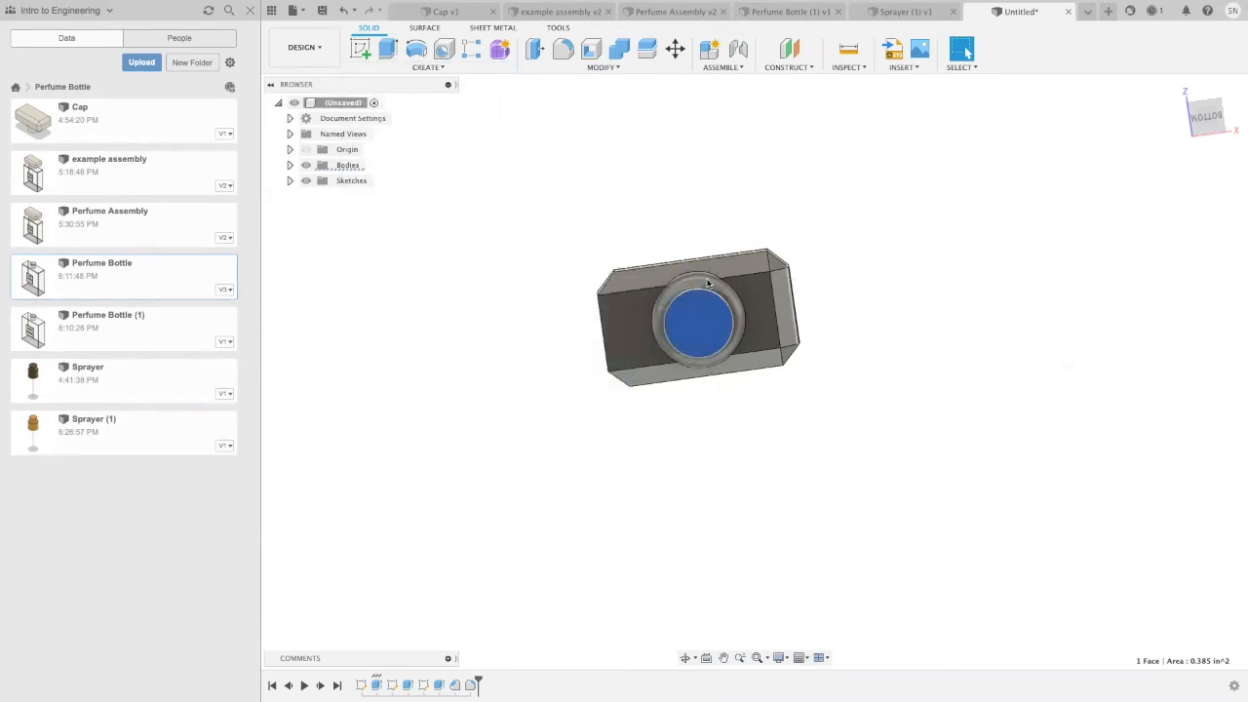
left_click(877, 234)
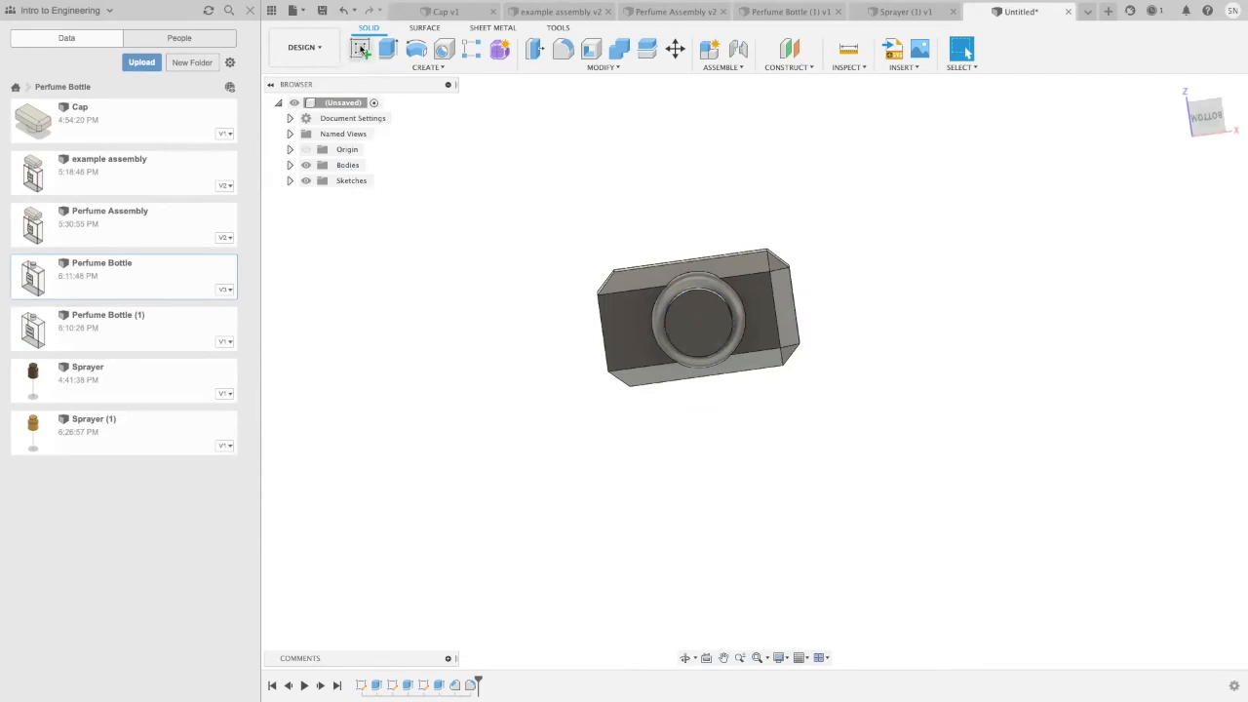
left_click(360, 49)
left_click(694, 310)
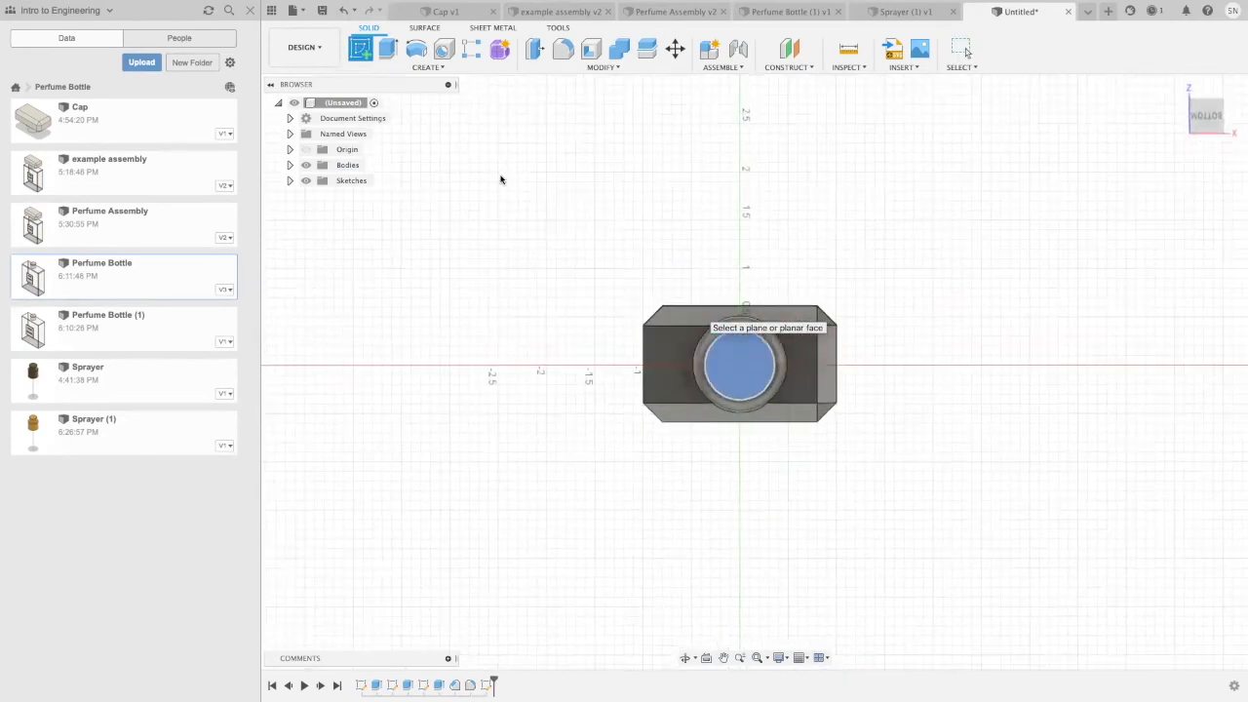
left_click(413, 67)
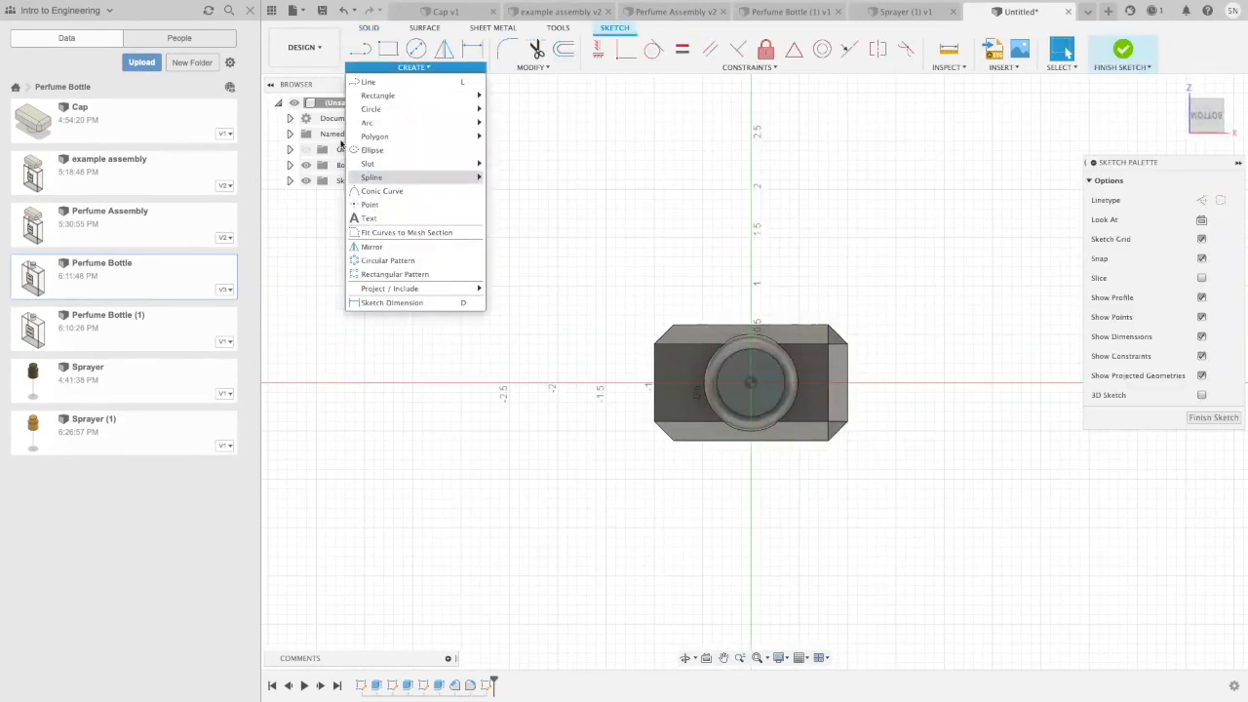
scroll(838, 488, "up", 3)
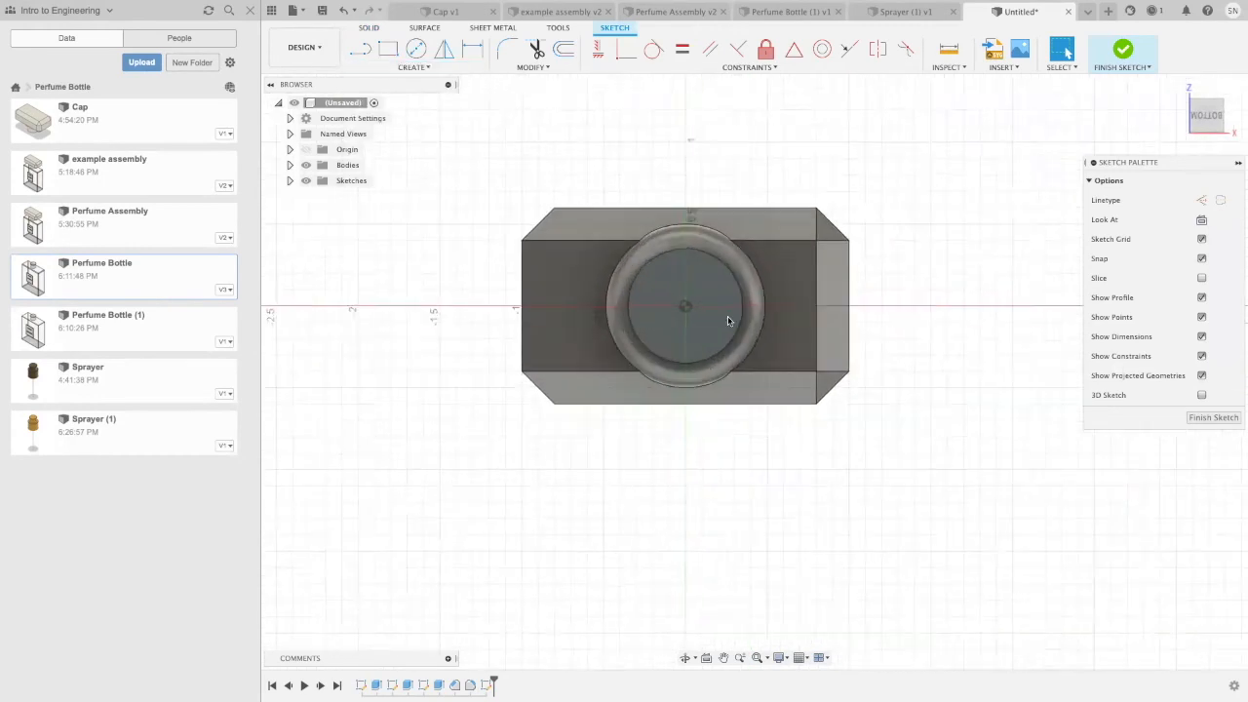
scroll(770, 448, "up", 1)
left_click(685, 307)
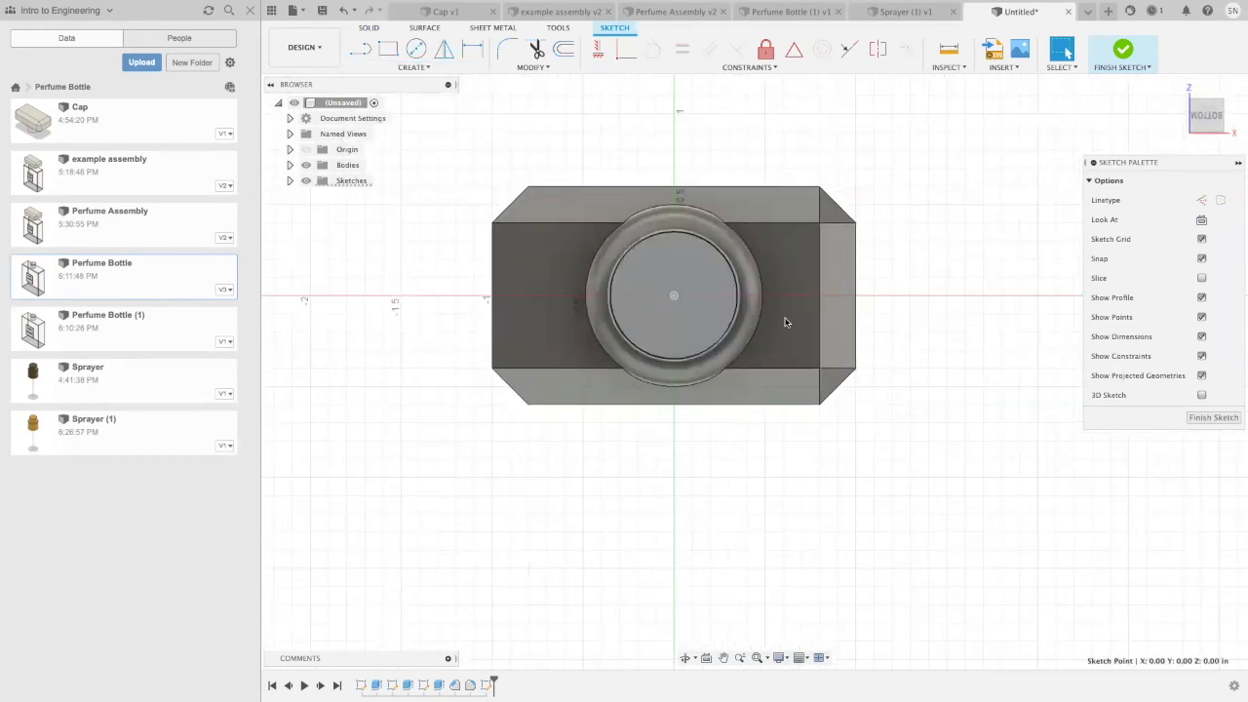
left_click(1227, 417)
Step: Cut a simple, untapped hole 0.65 in in diameter and 0.40 in deep at the sketch point
left_click(405, 68)
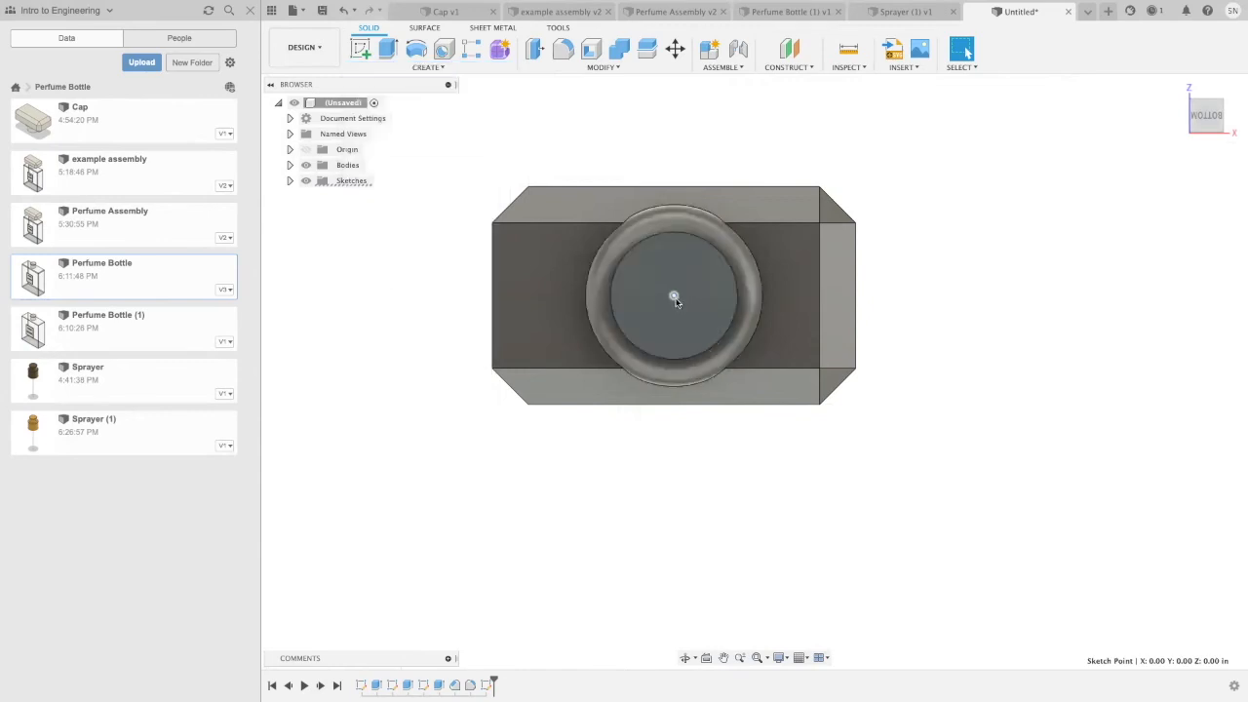
left_click(399, 69)
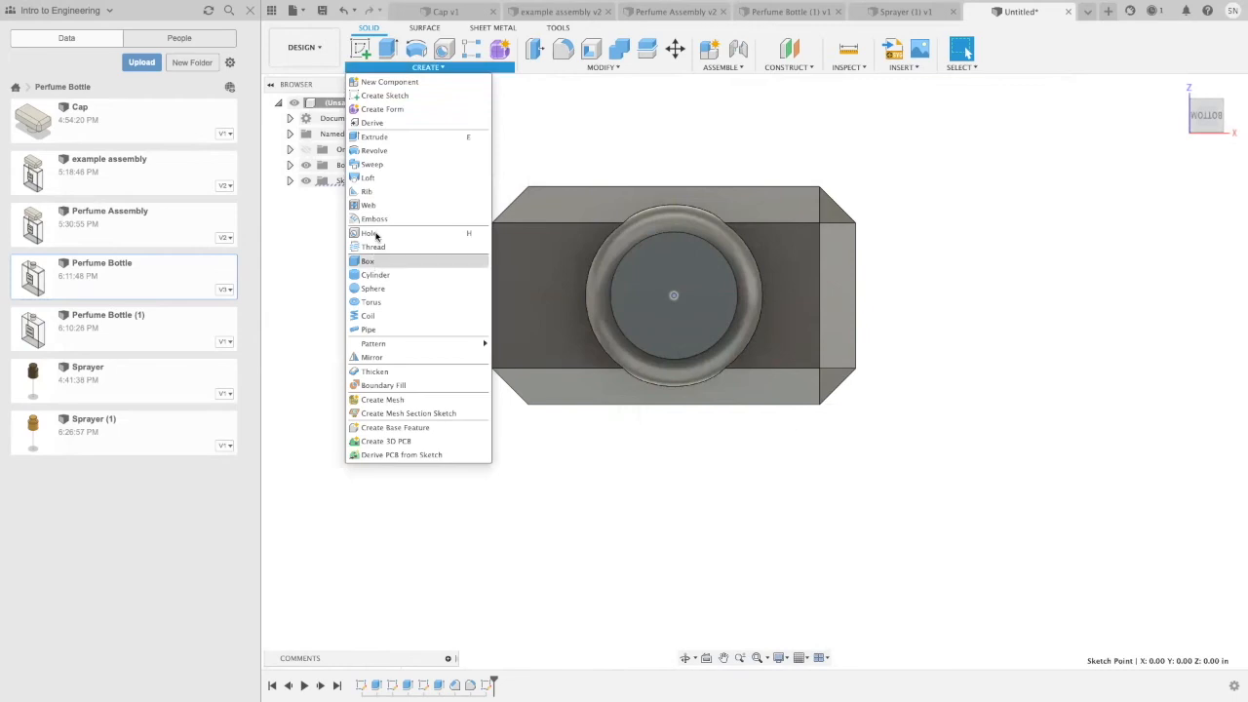
left_click(375, 233)
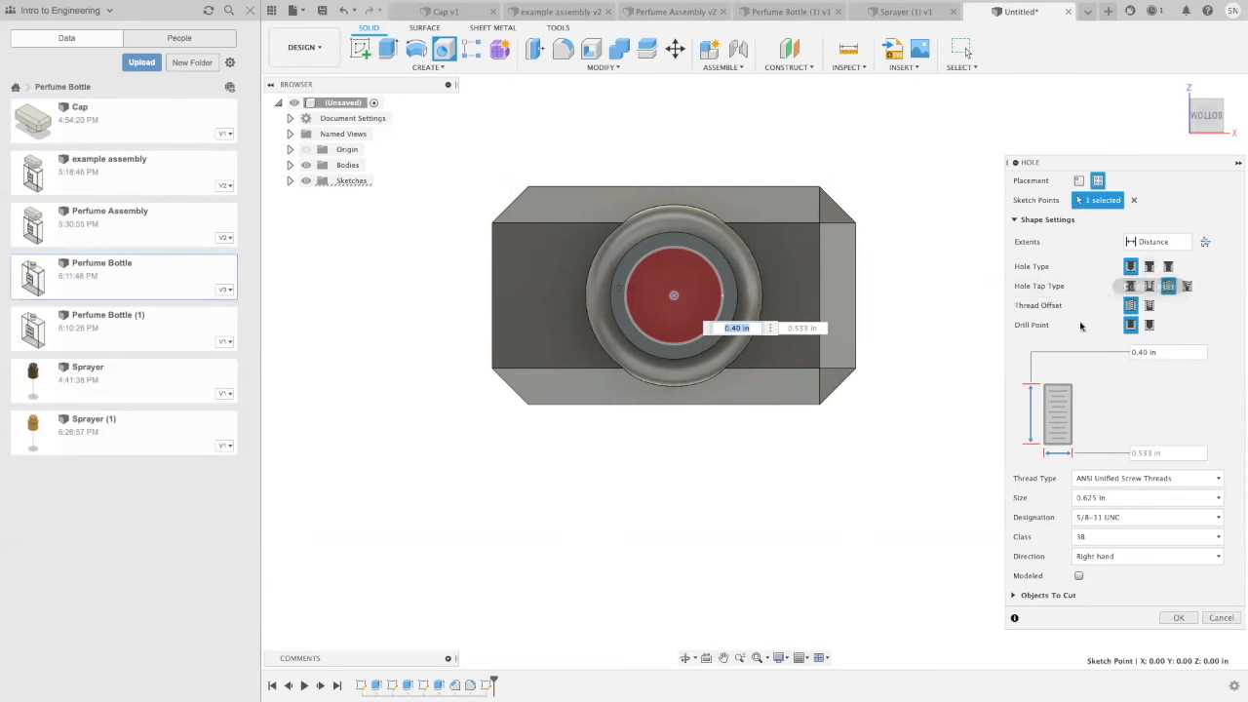
left_click(1130, 286)
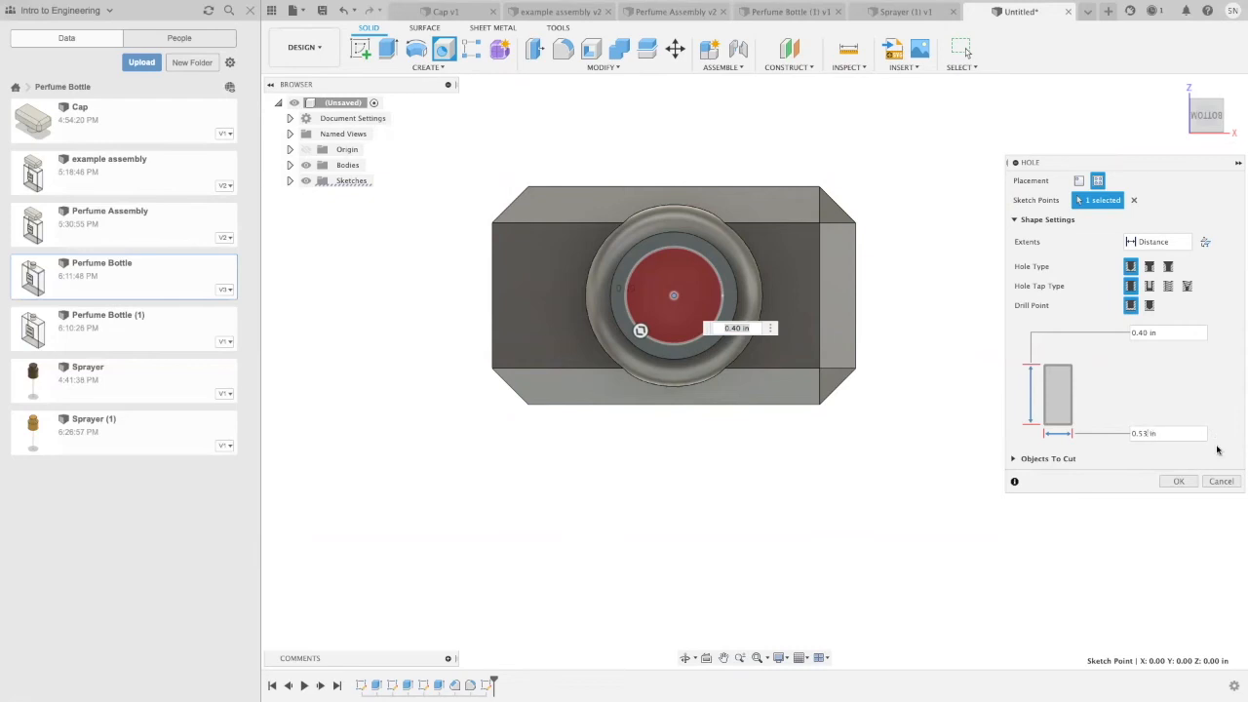
key("BackSpace")
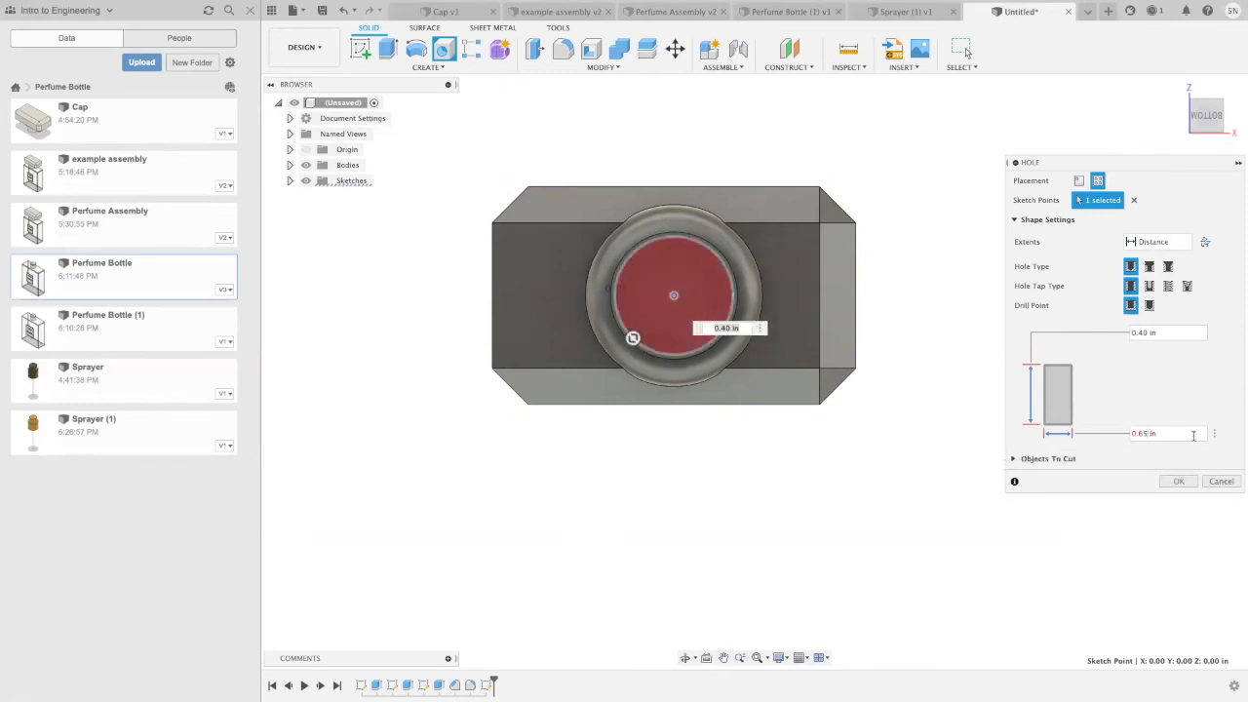
left_click(1178, 480)
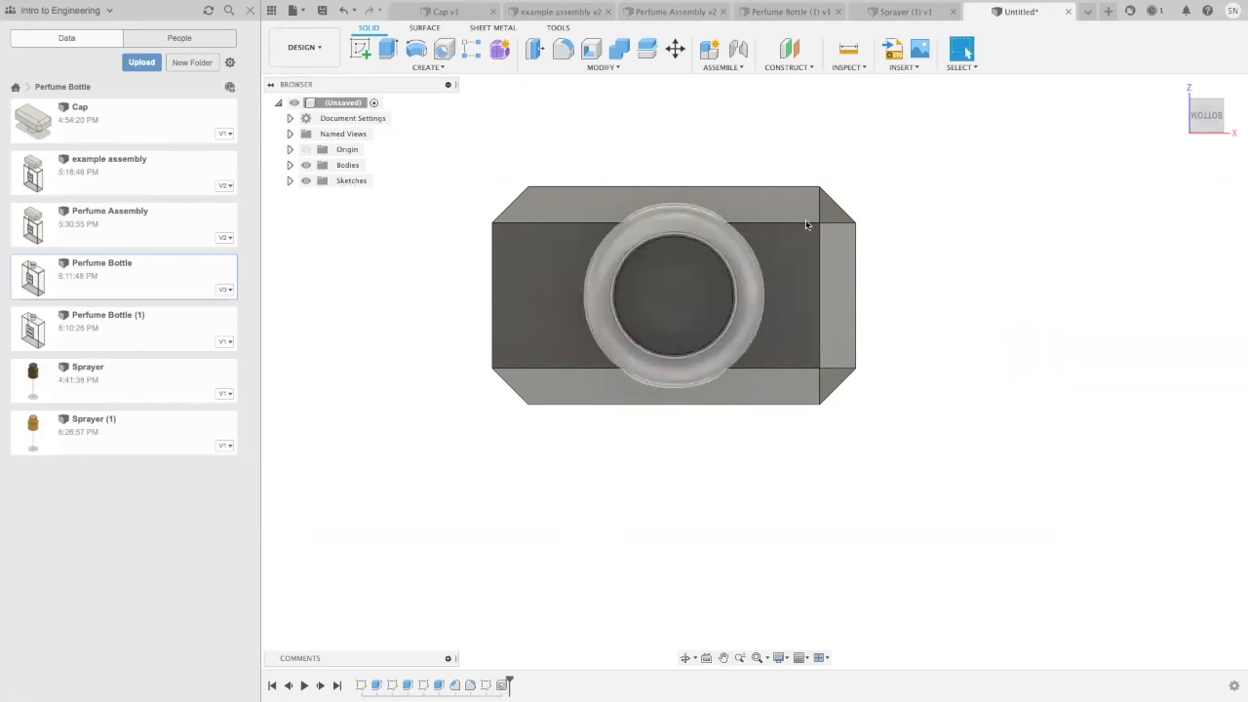
Step: Examine the Sprayer (1) design's stepped nozzle for comparison and return to the untitled cap design
left_click(897, 13)
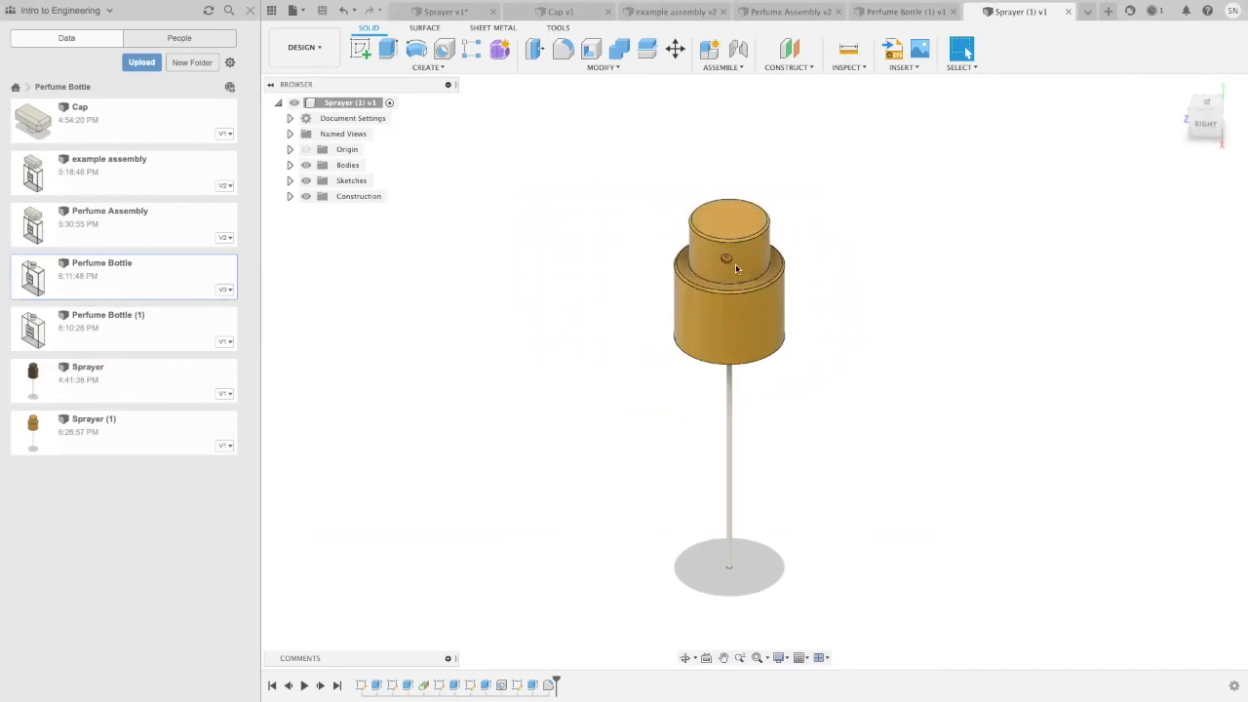
left_click(1087, 11)
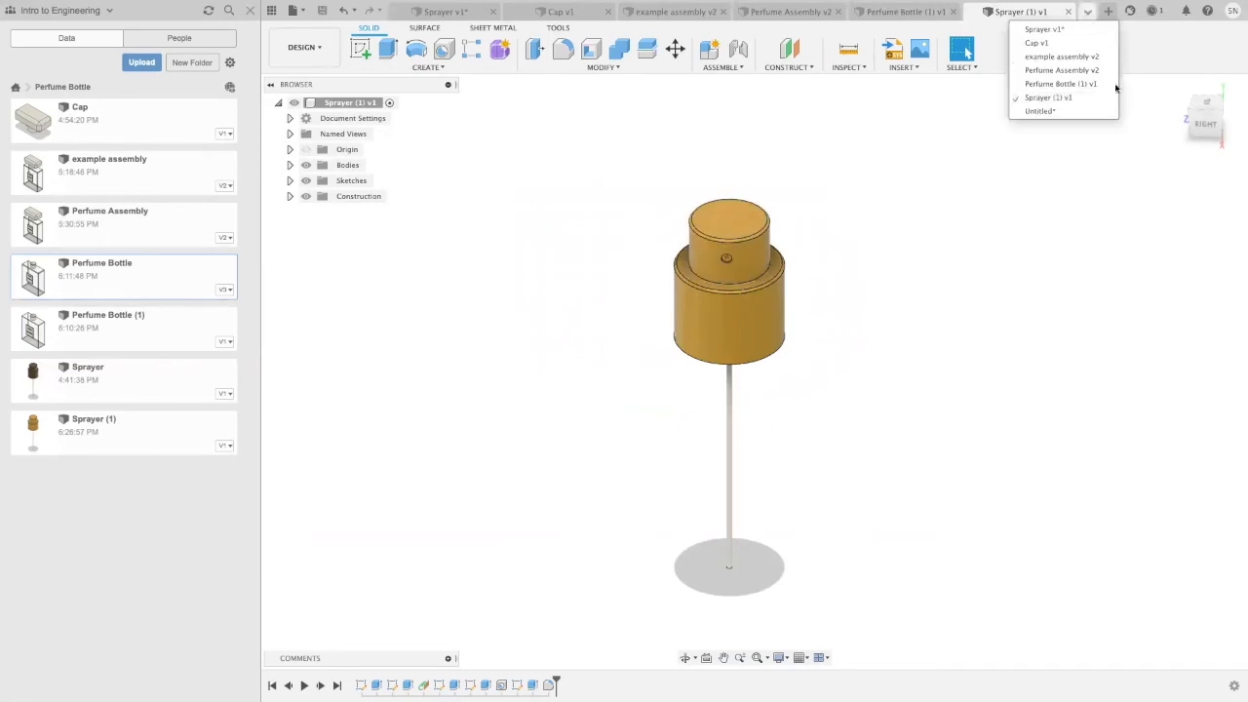
left_click(1041, 113)
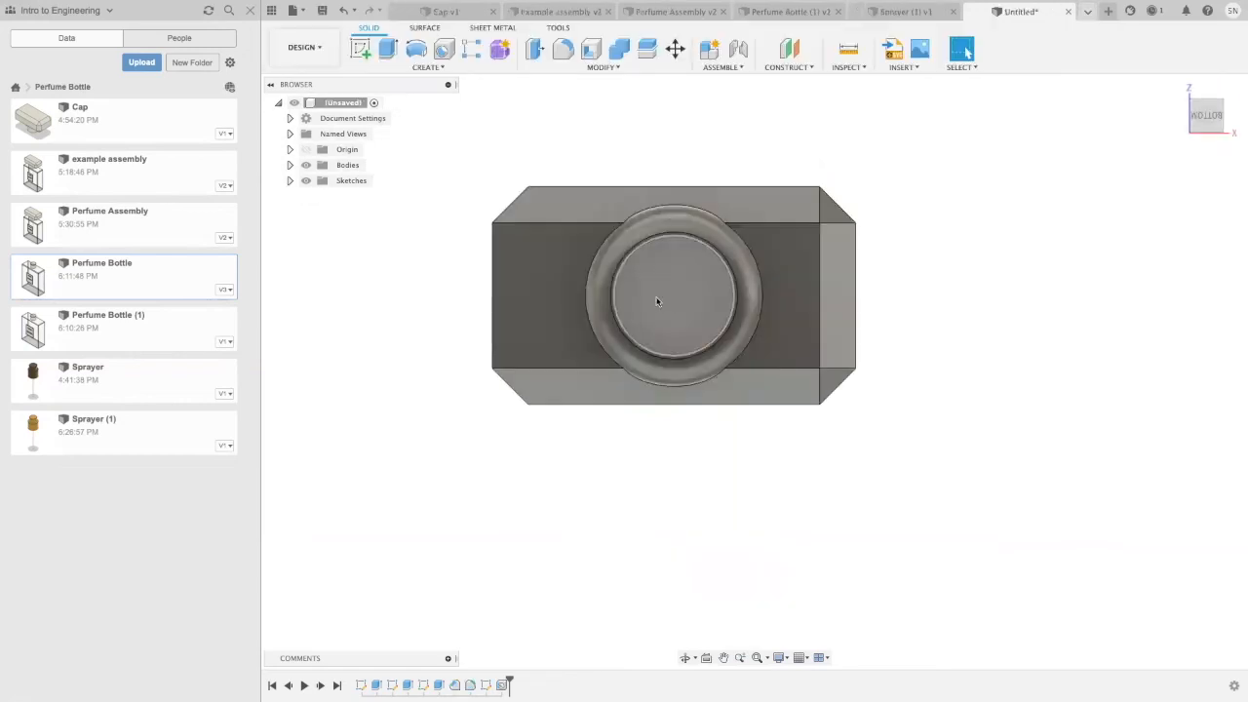
Step: Start a sketch on the floor of the new hole and place a point at its centre
left_click(360, 49)
left_click(678, 314)
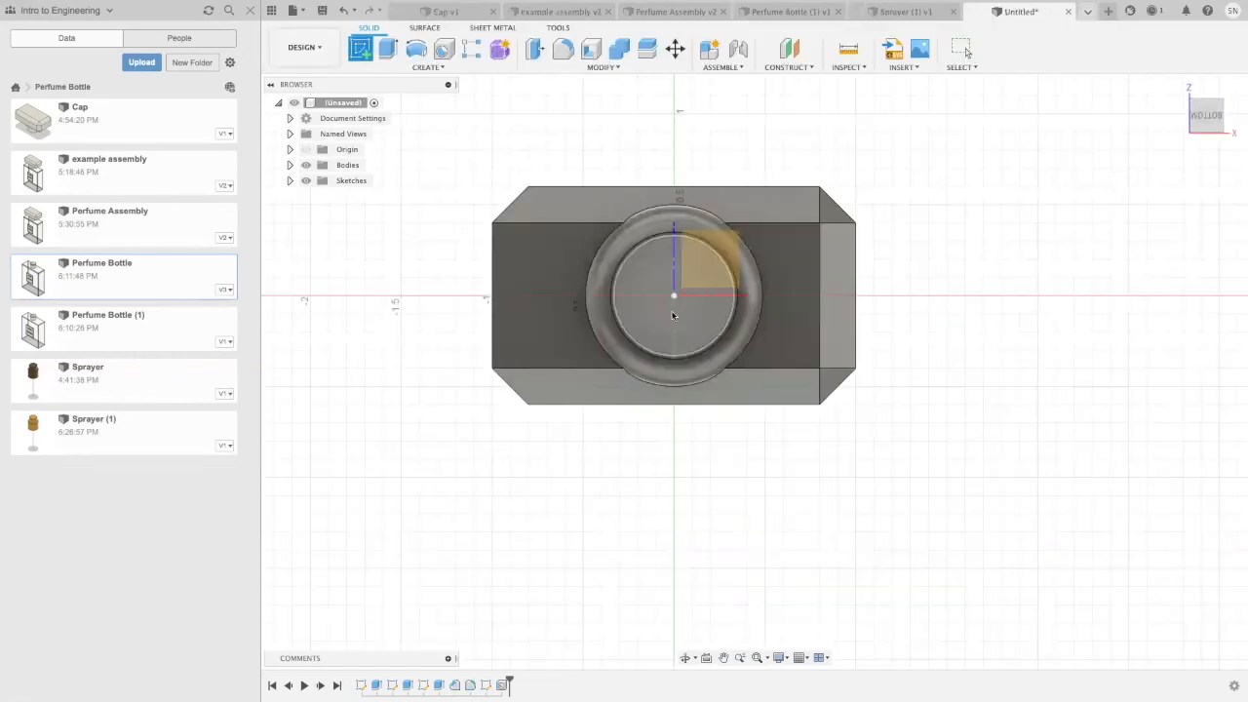
left_click(661, 312)
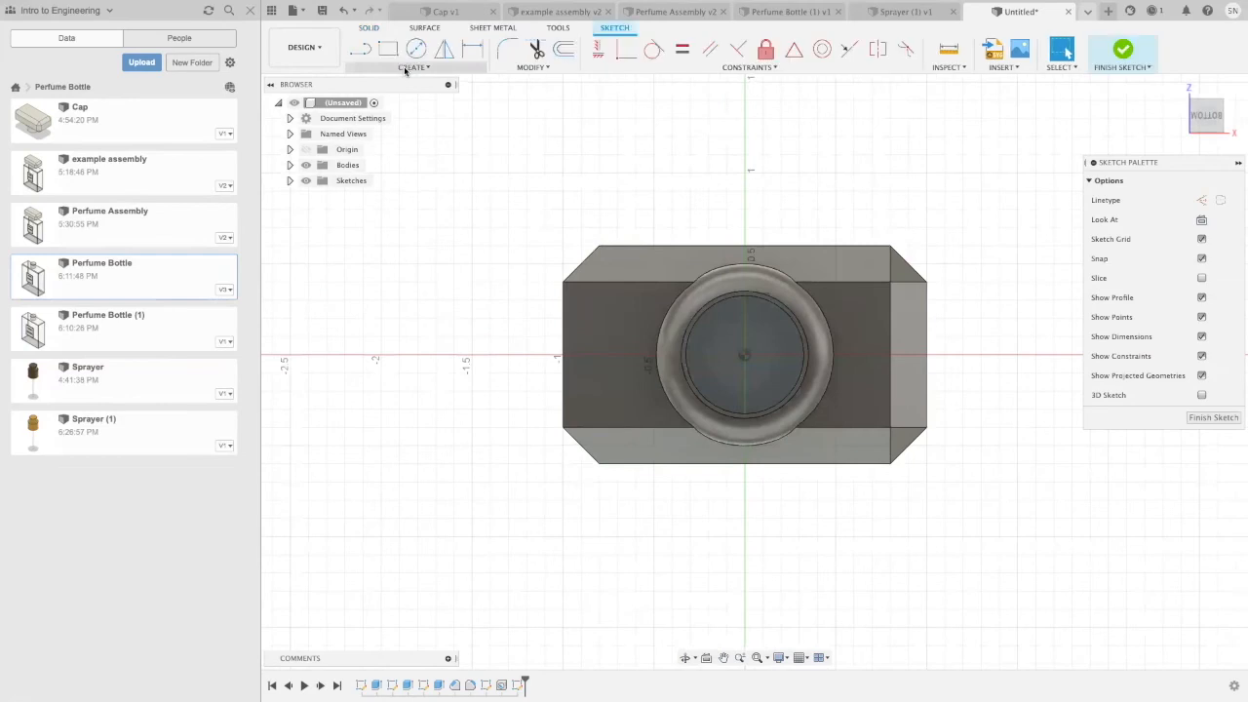
left_click(414, 66)
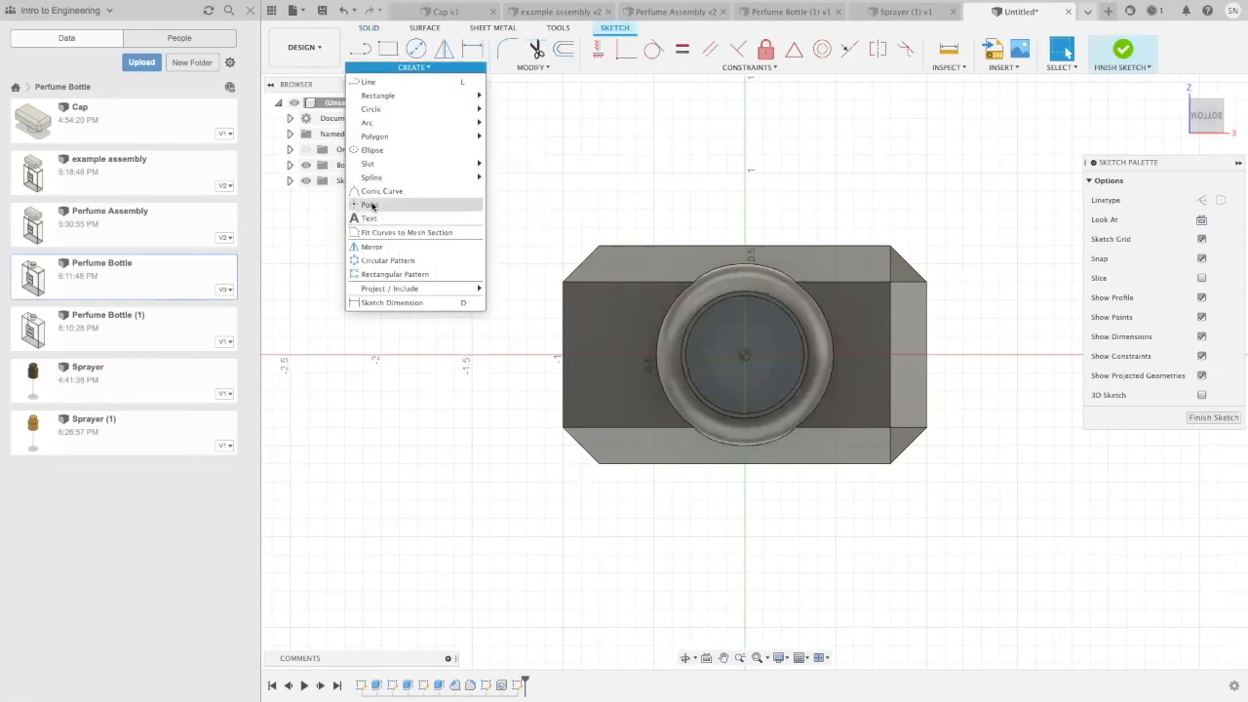
left_click(738, 357)
left_click(745, 357)
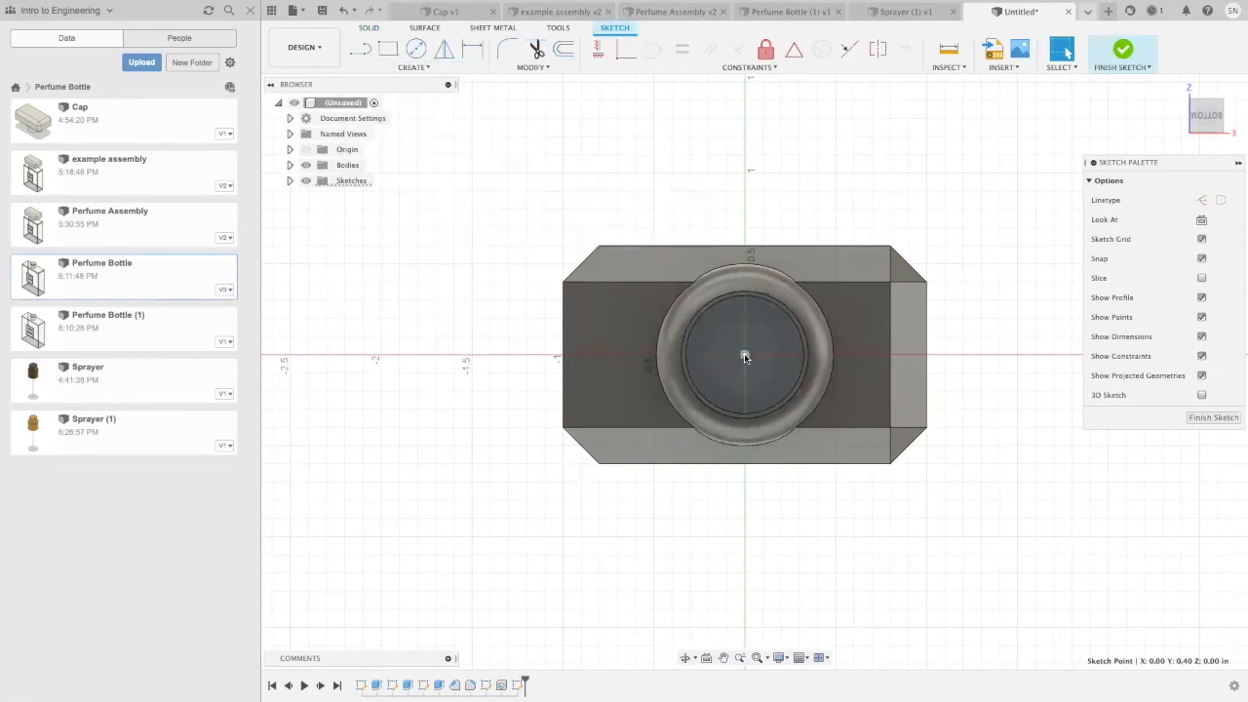
Step: Finish the sketch containing the centre point on the hole's floor
left_click(1123, 48)
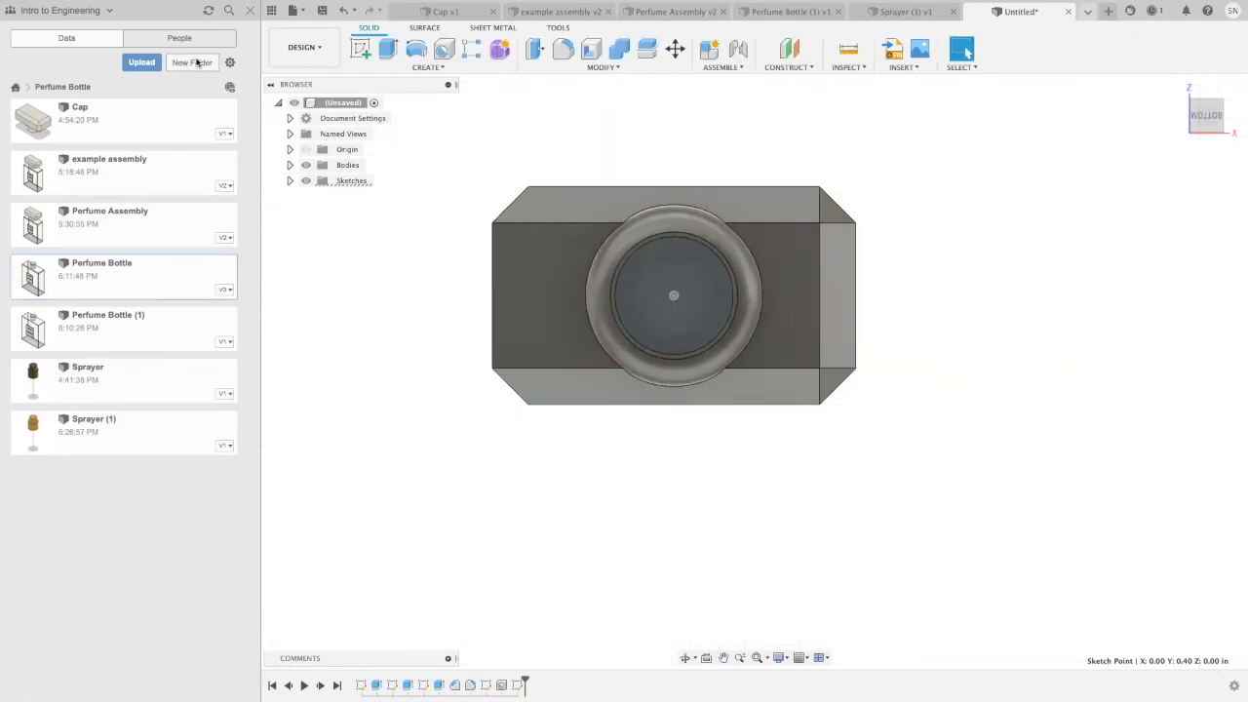
left_click(374, 69)
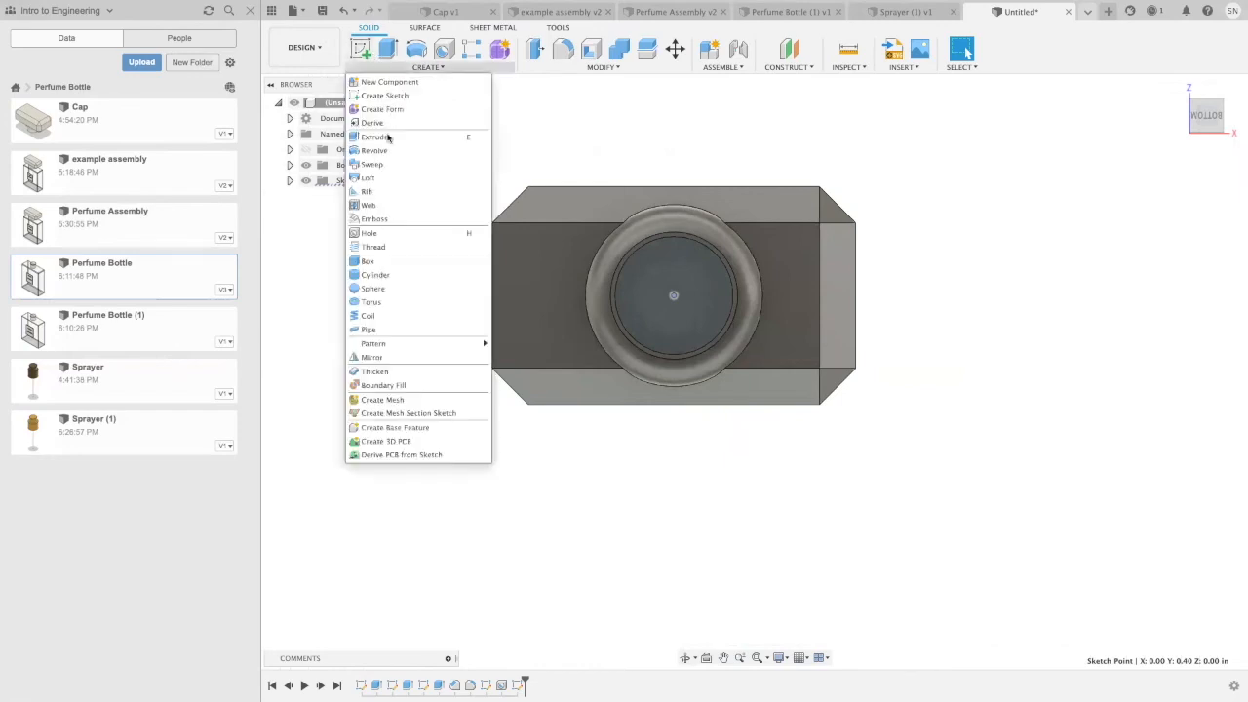
left_click(370, 234)
left_click(673, 297)
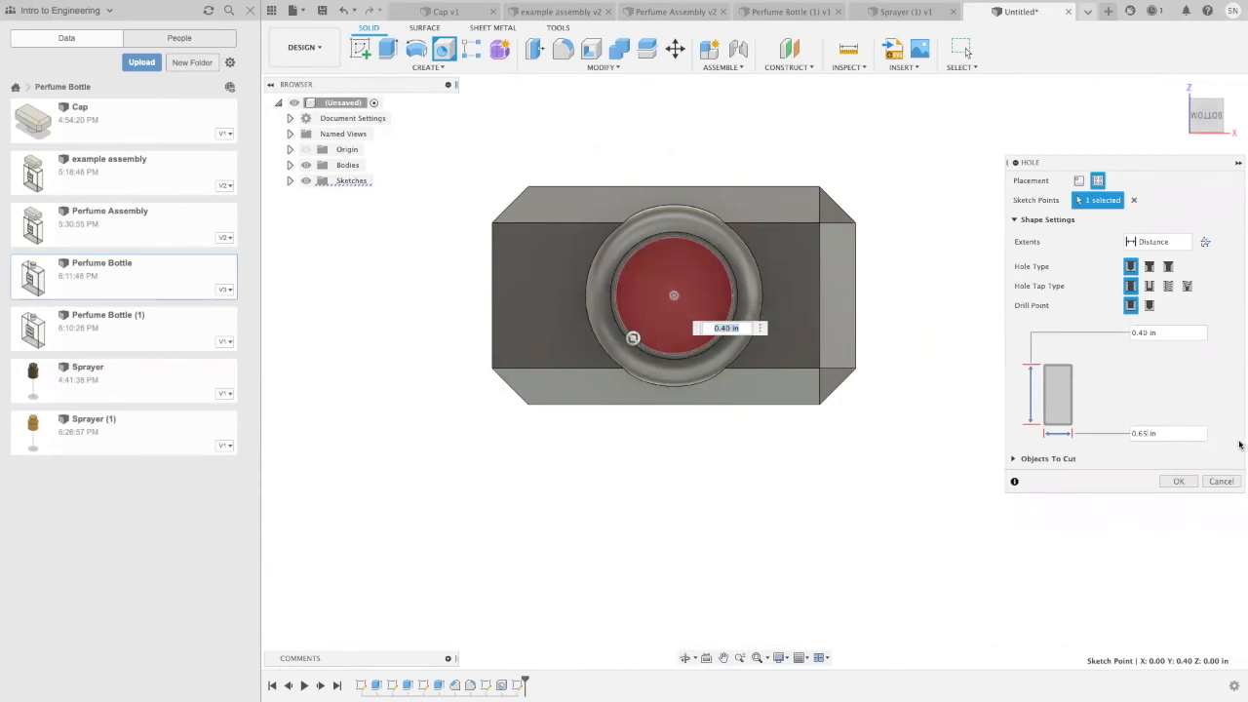
type("0.47")
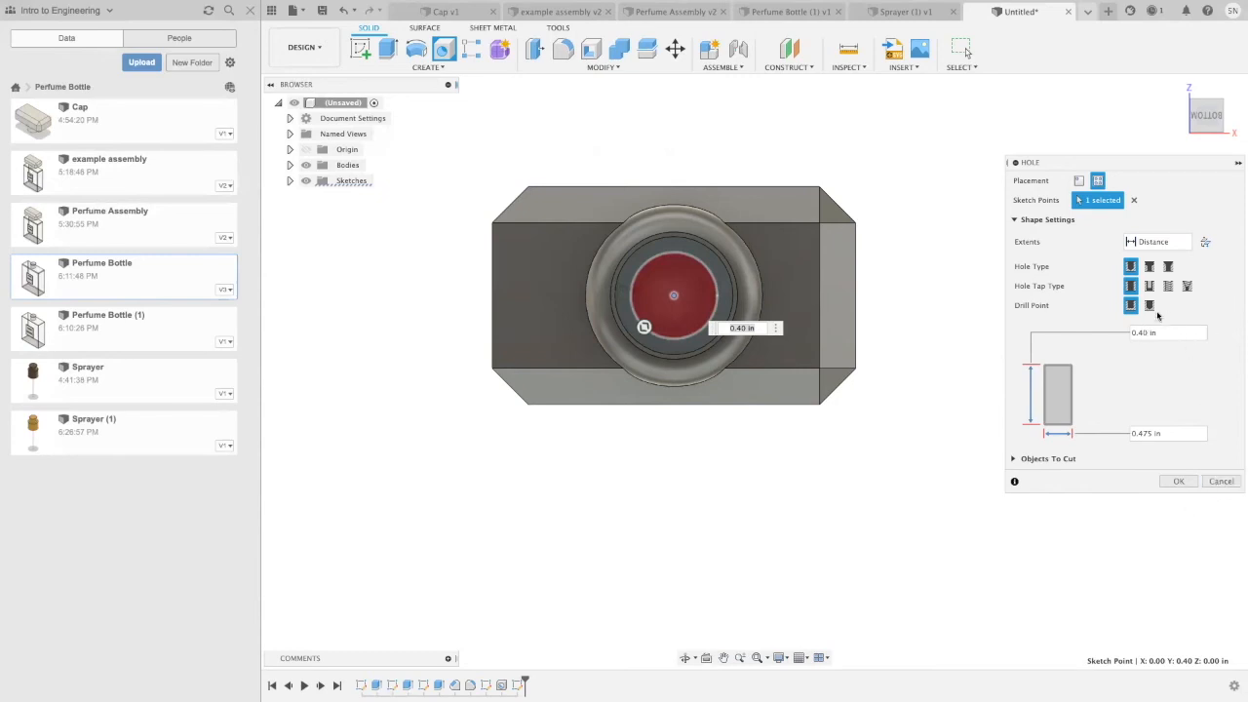
left_click(1178, 481)
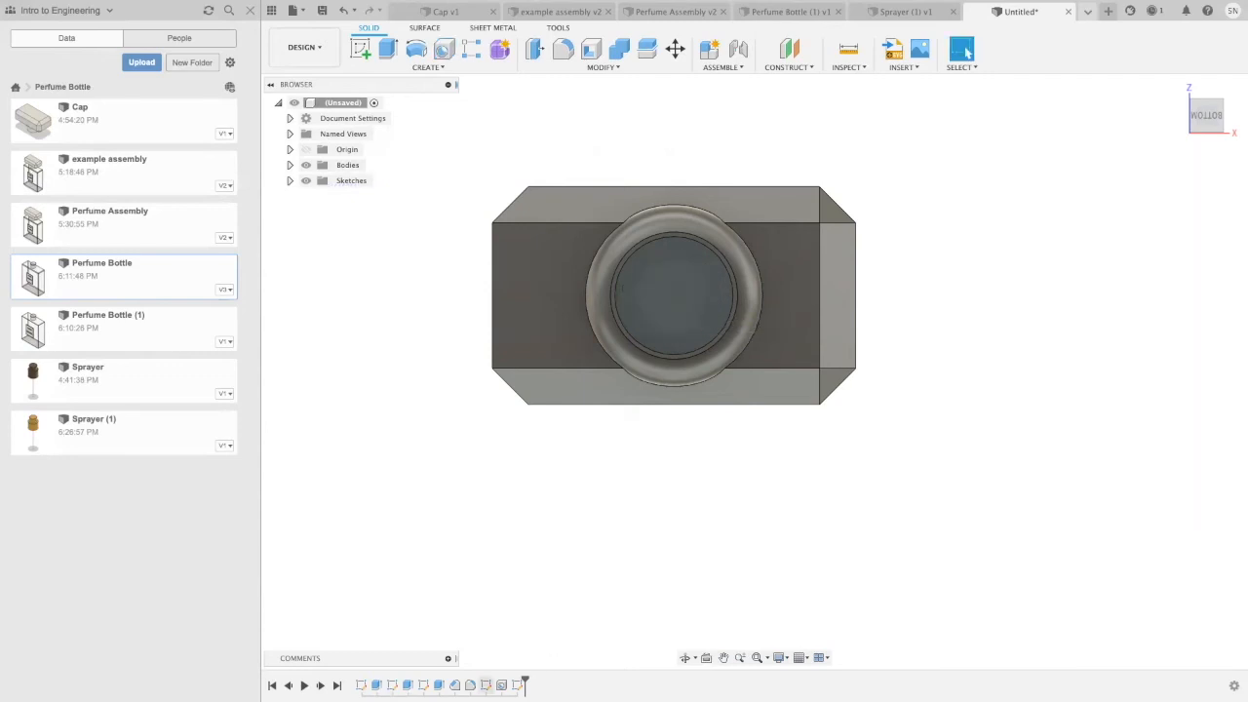
Step: Edit the existing 0.65 in hole in the cap's base to a depth of 0.50 in
right_click(501, 684)
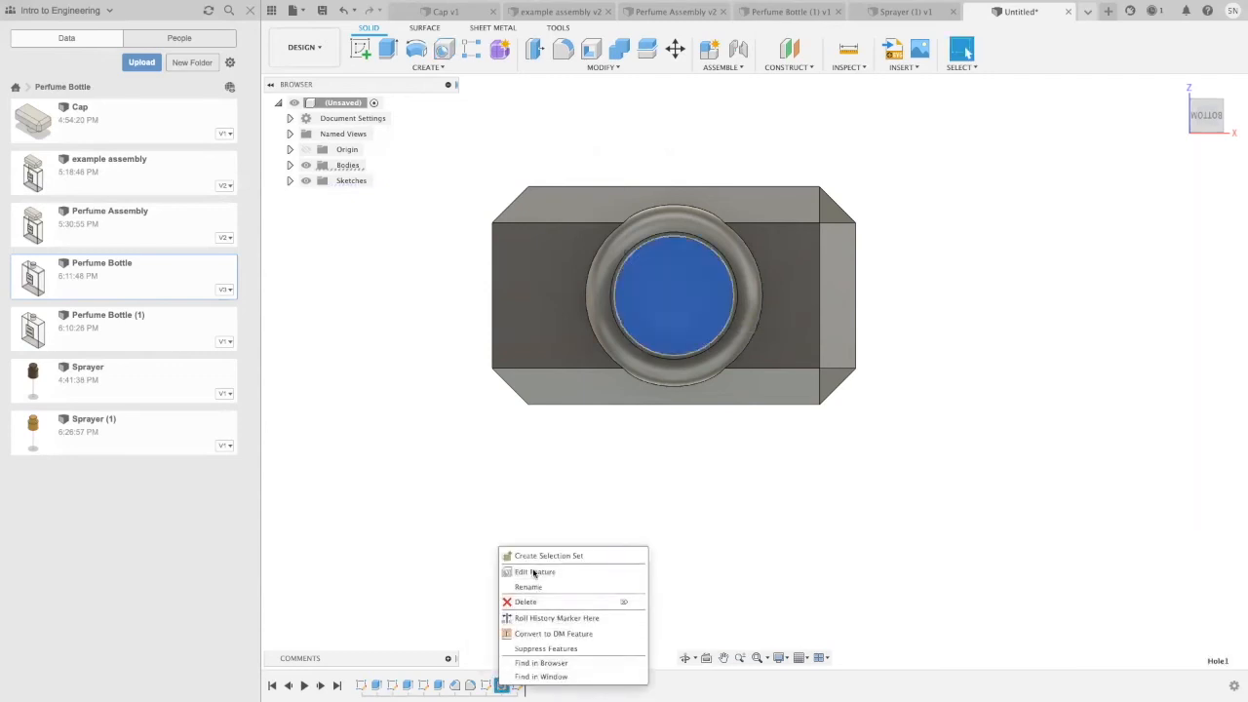
key("Escape")
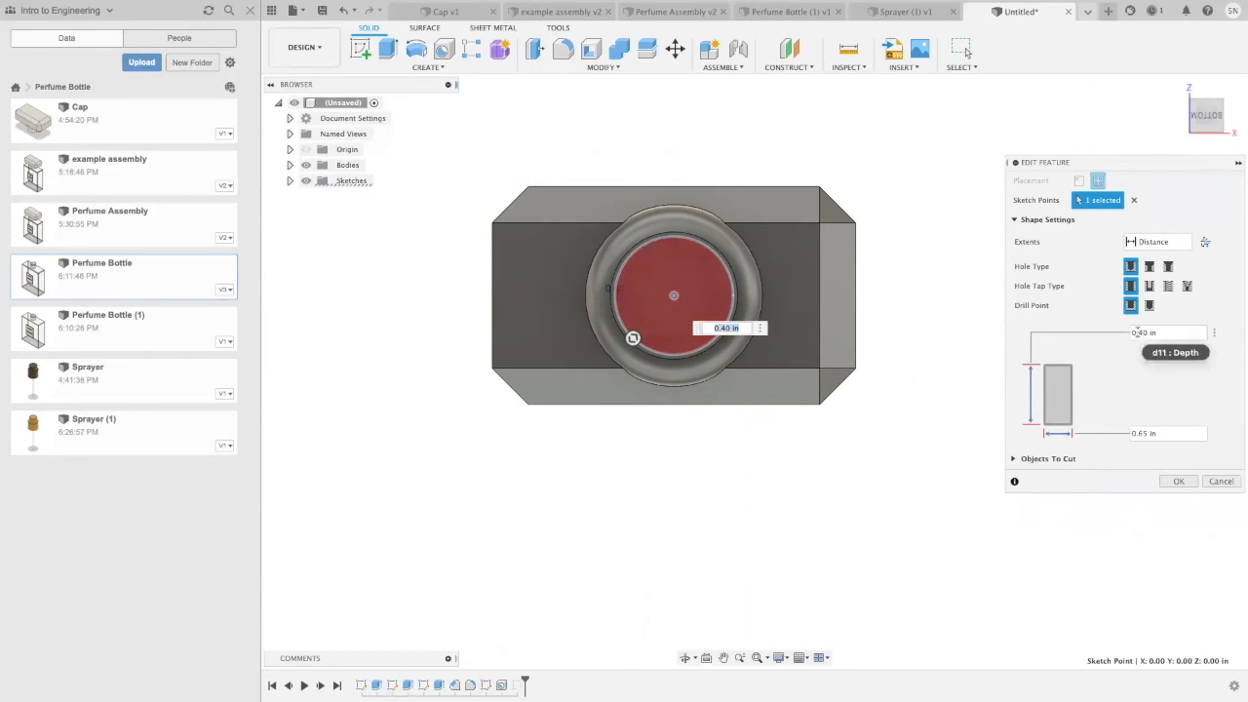
left_click(1177, 480)
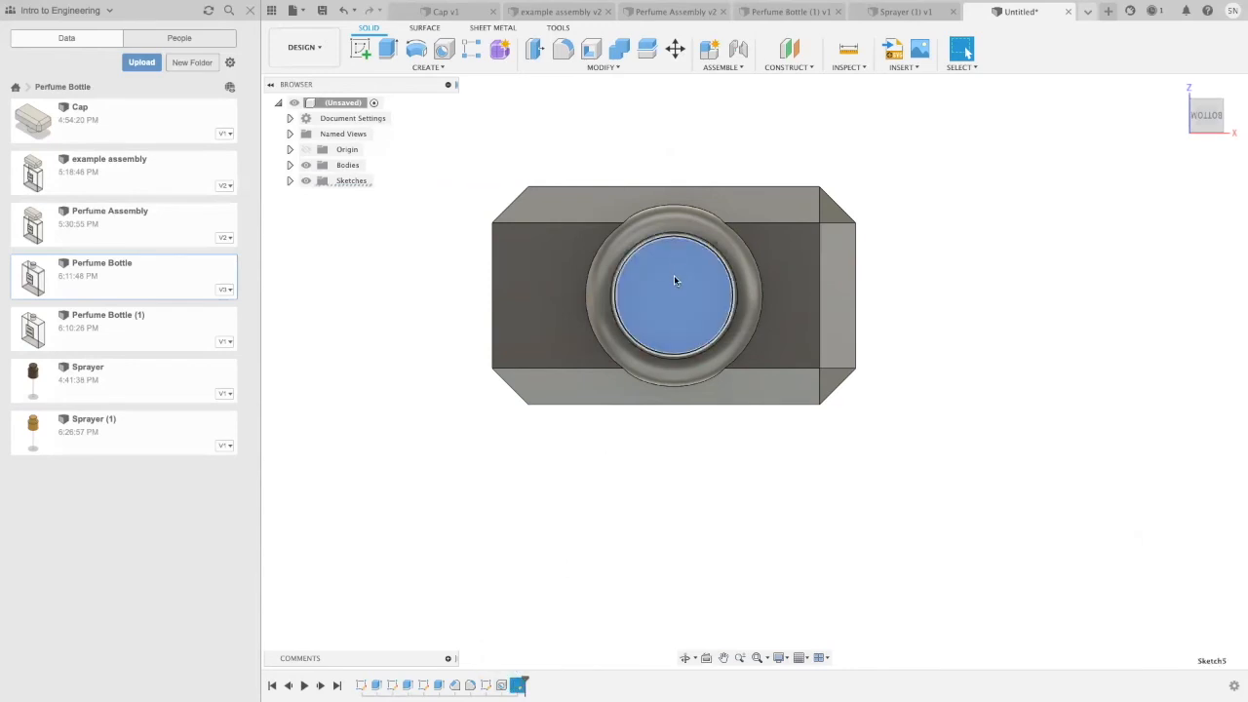
left_click(545, 602)
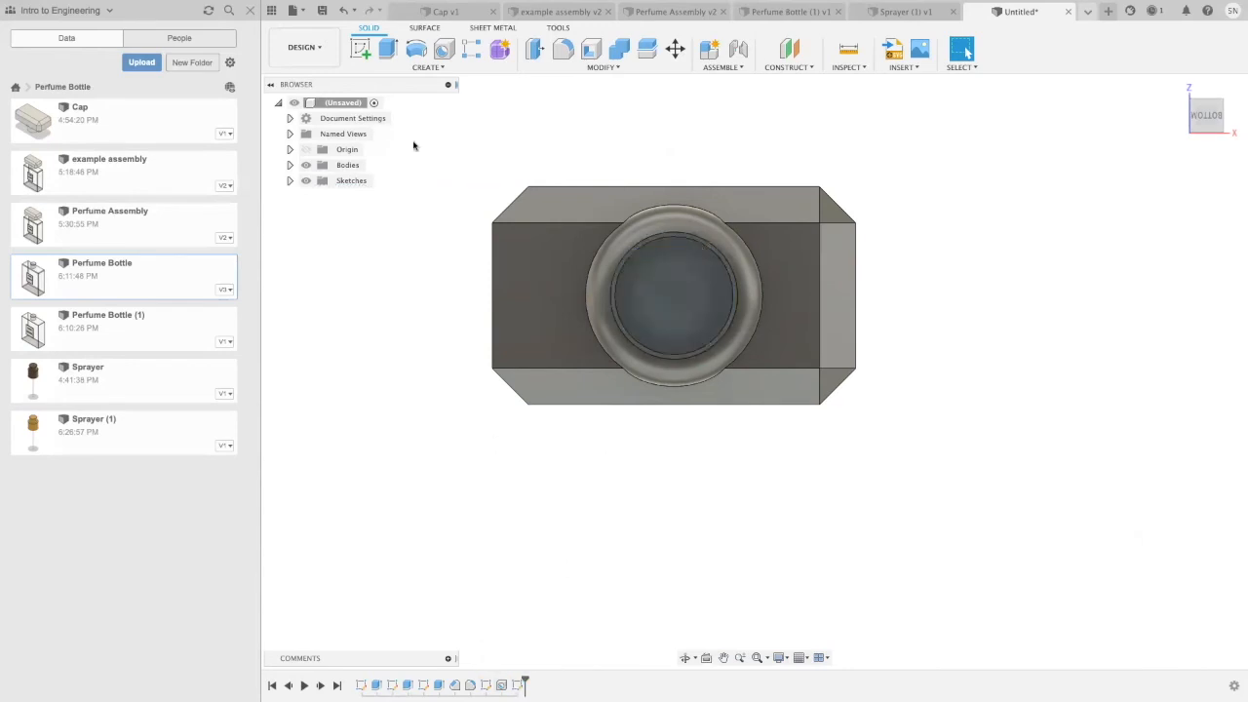
Step: Cut a simple, untapped hole 0.475 in in diameter and 0.30 in deep at the sketch point on the larger hole's floor
left_click(407, 71)
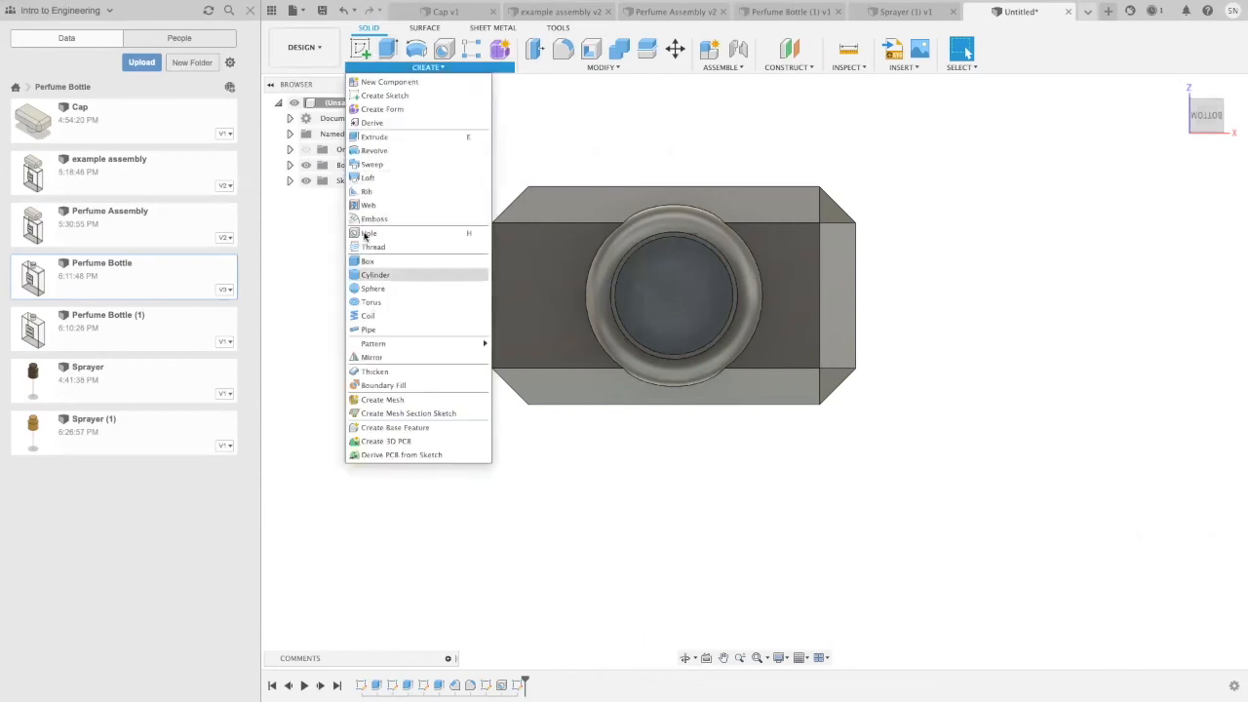
left_click(635, 336)
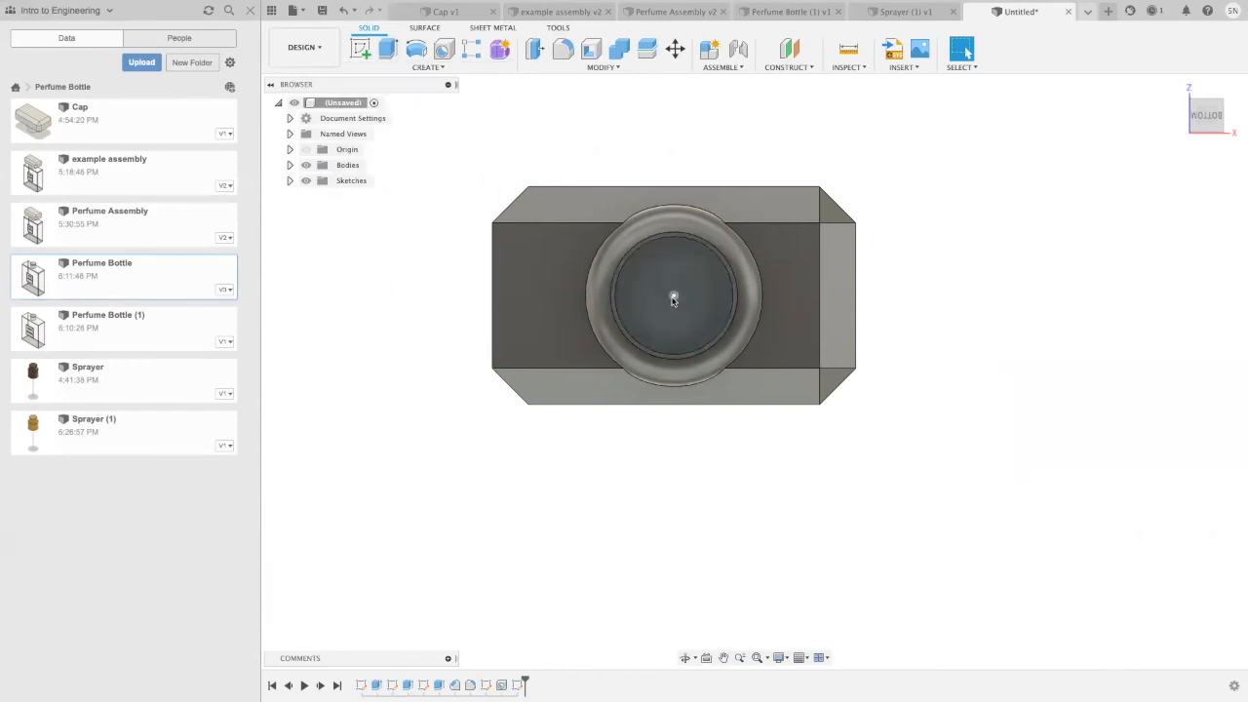
left_click(426, 68)
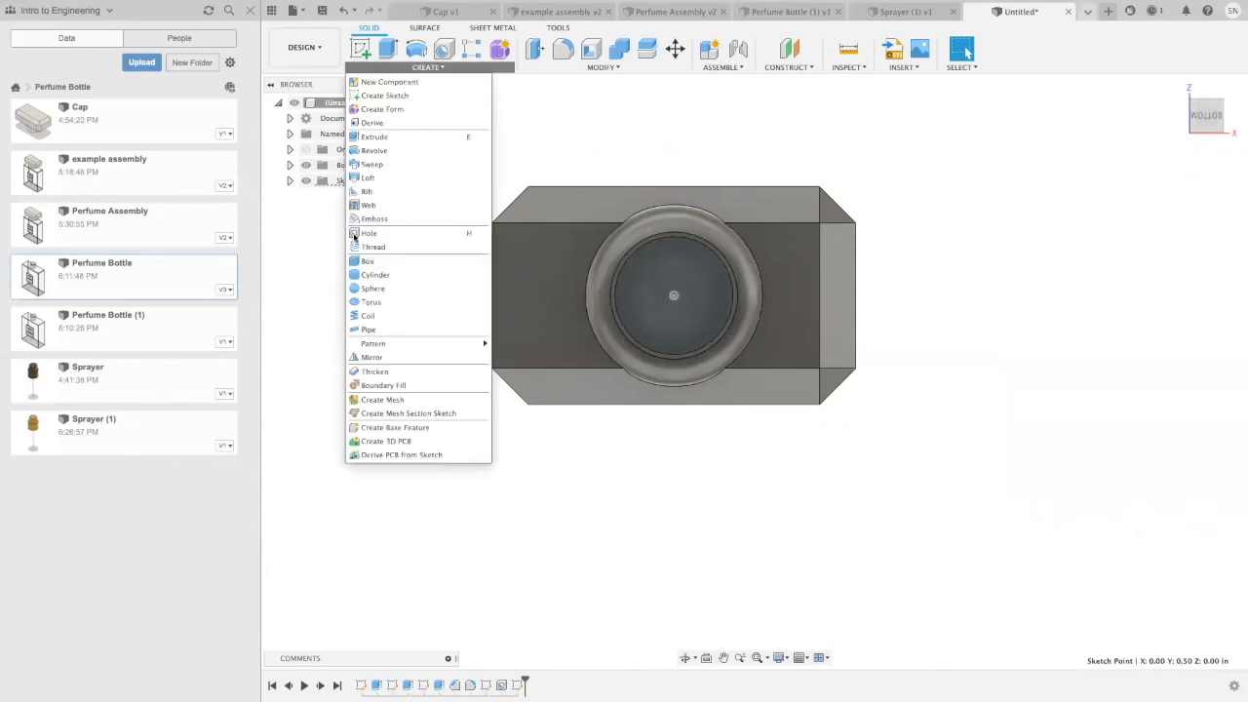
left_click(778, 380)
left_click(681, 296)
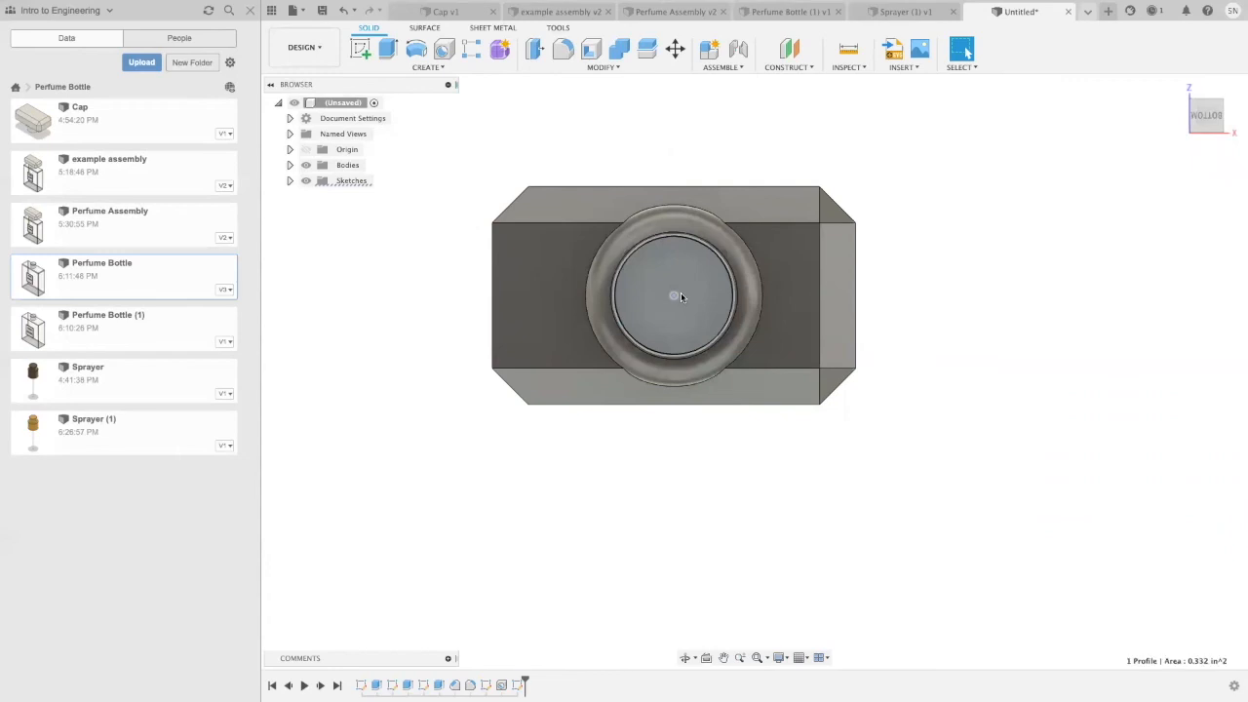
left_click(674, 295)
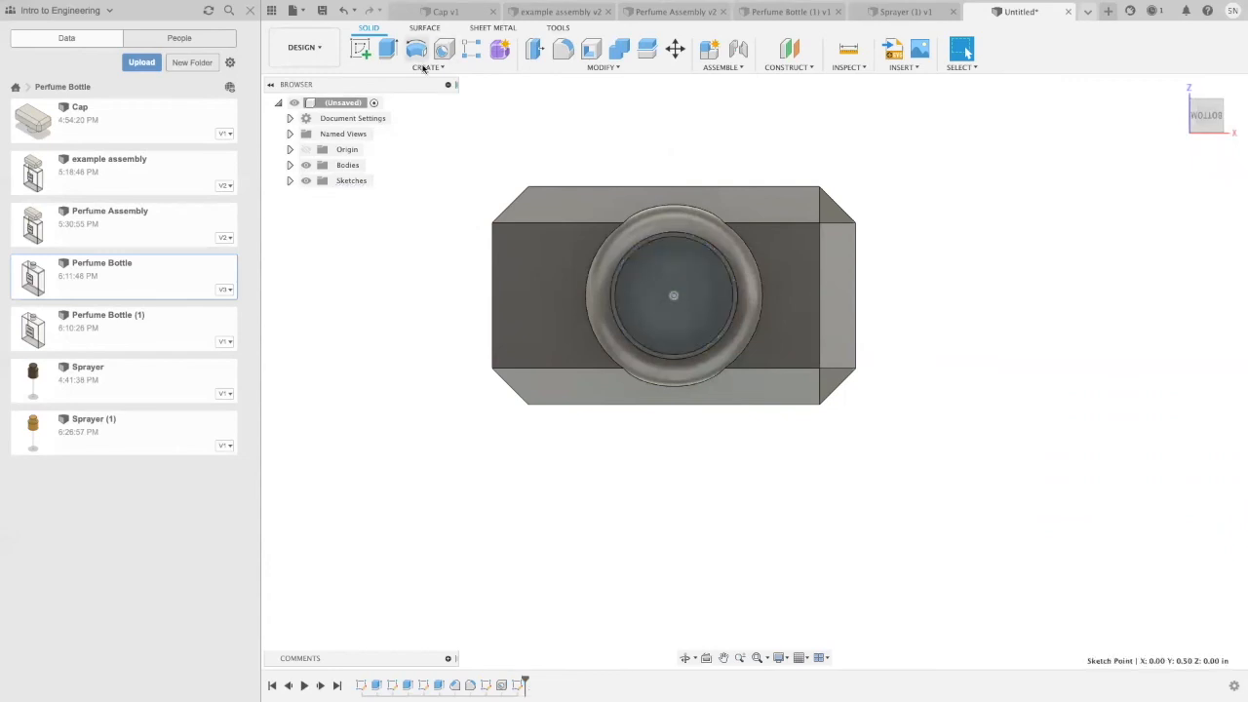
key("h")
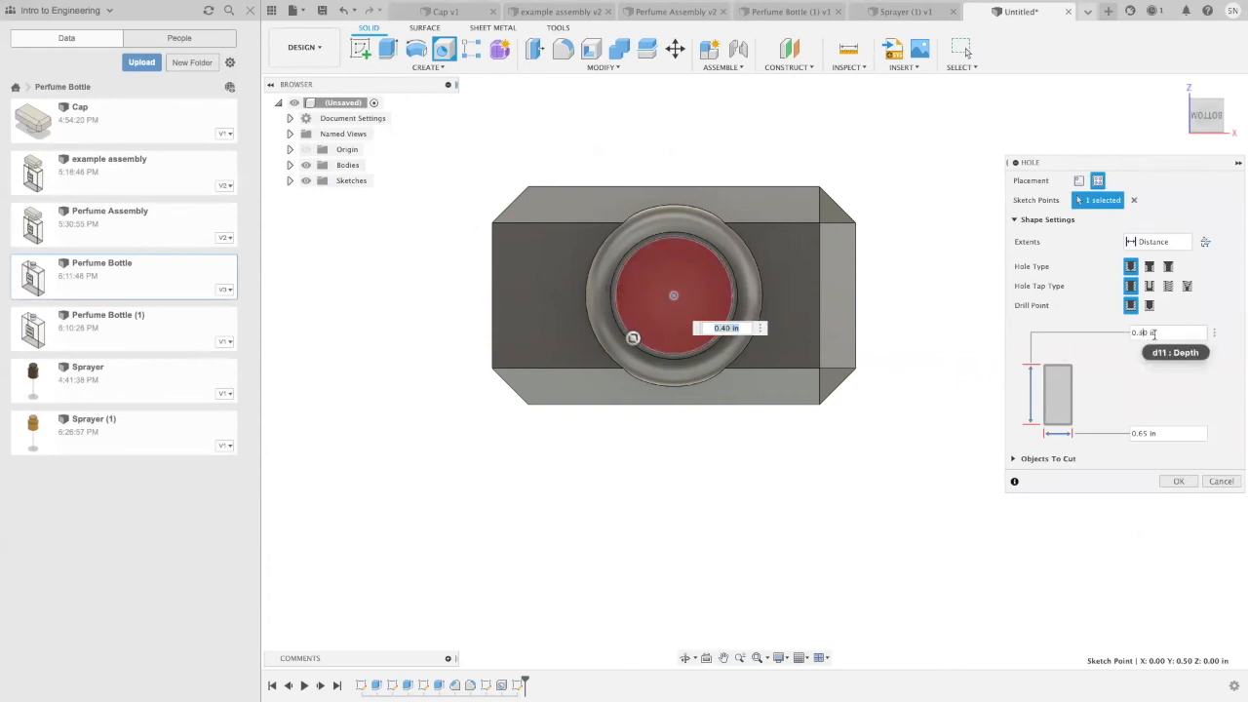
left_click(1147, 435)
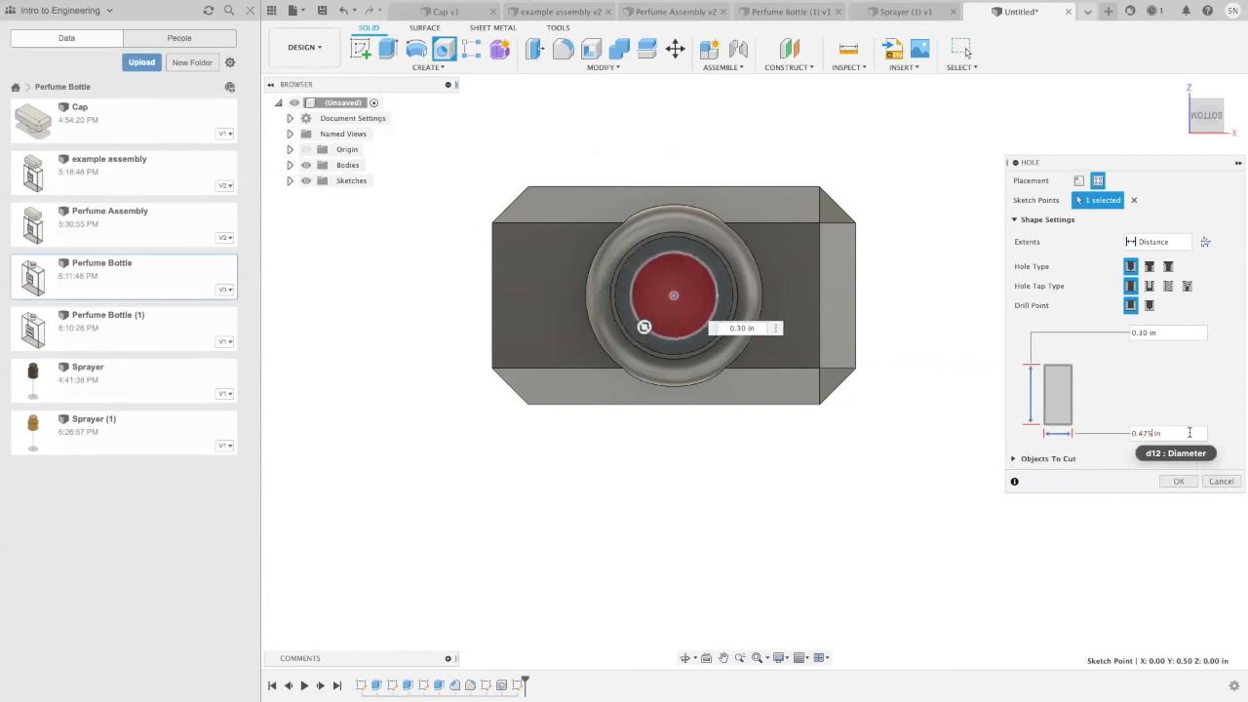
left_click(1184, 484)
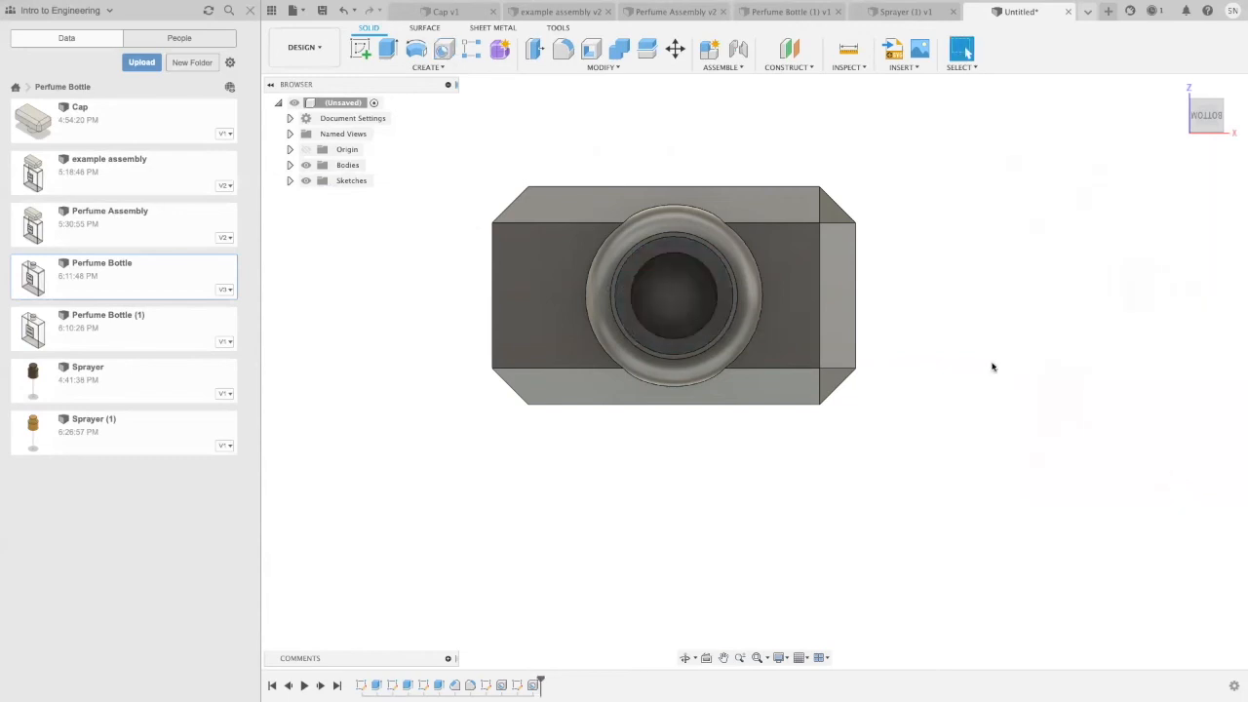
Step: Open the physical material settings for the cap's Body1 and expand the plastics in the Fusion 360 Material Library
middle_click_drag(1049, 358, 1028, 445, "shift")
key("Escape")
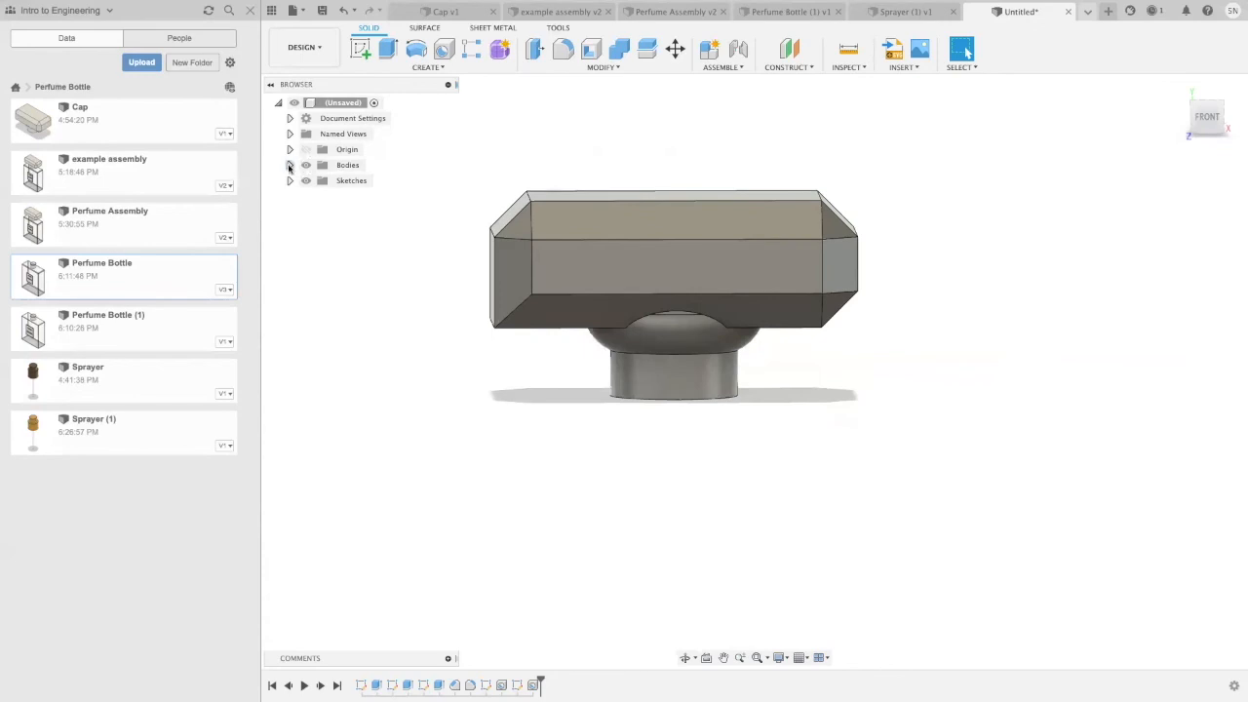
left_click(289, 165)
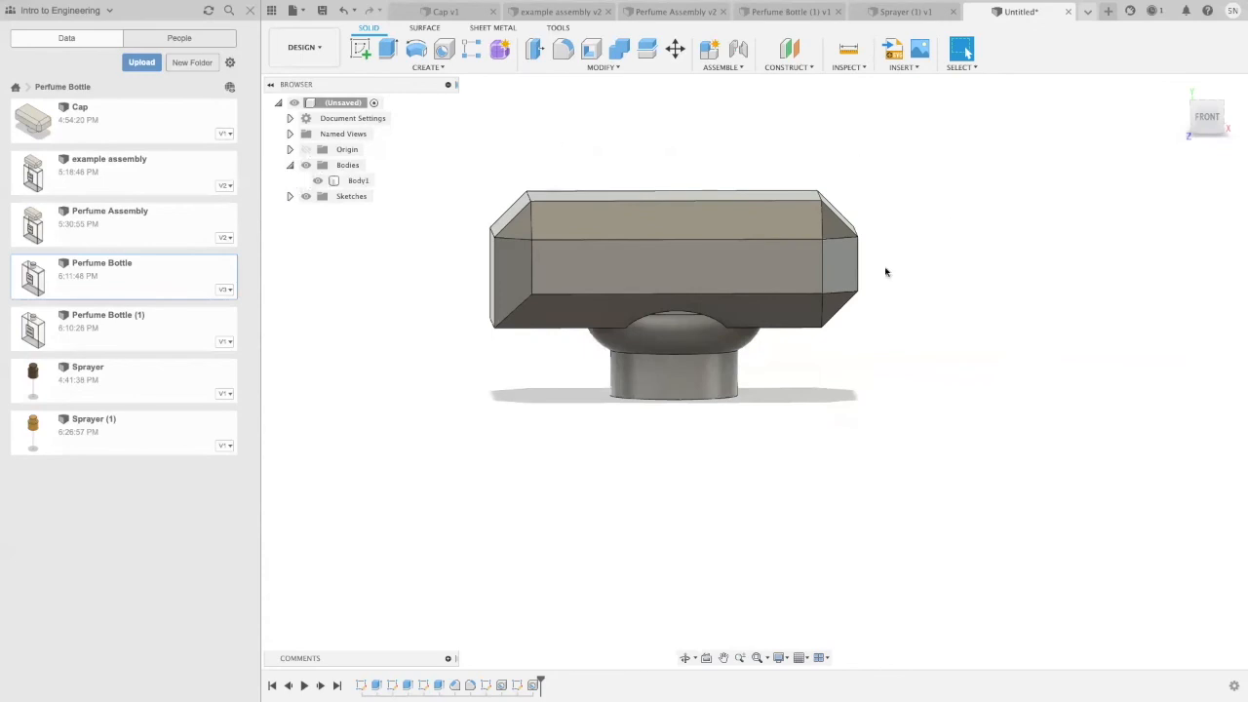
right_click(362, 183)
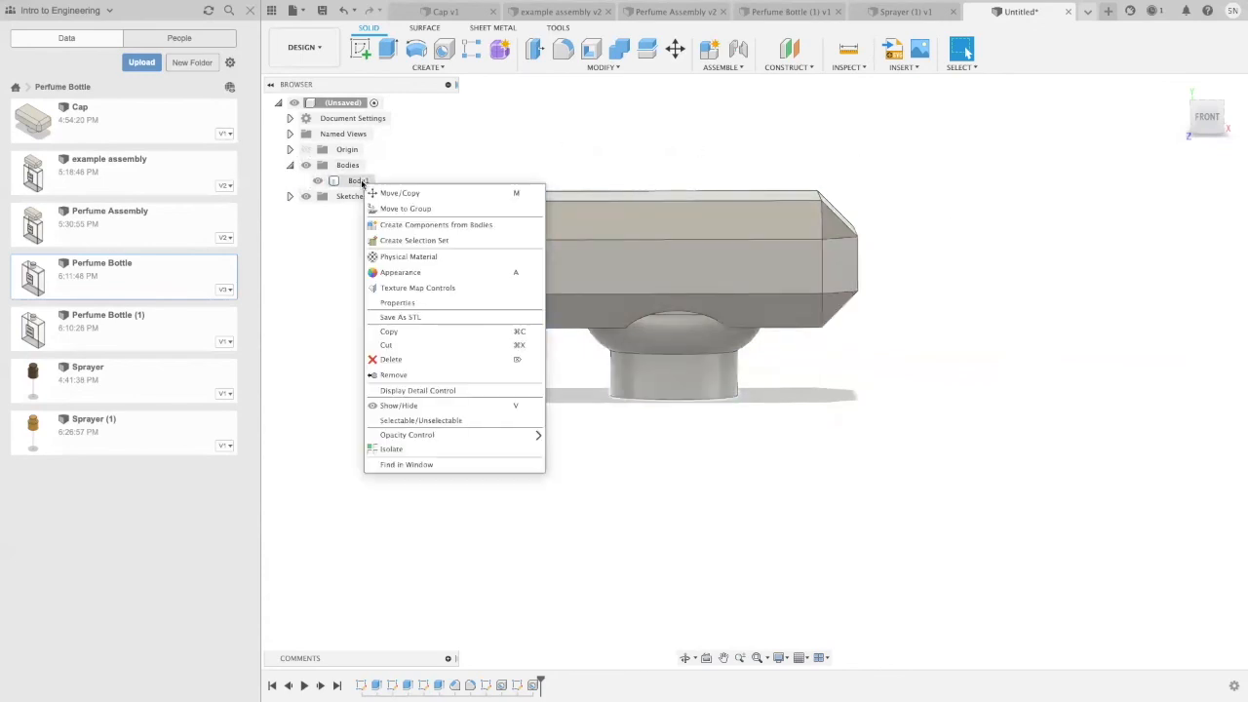
left_click(417, 261)
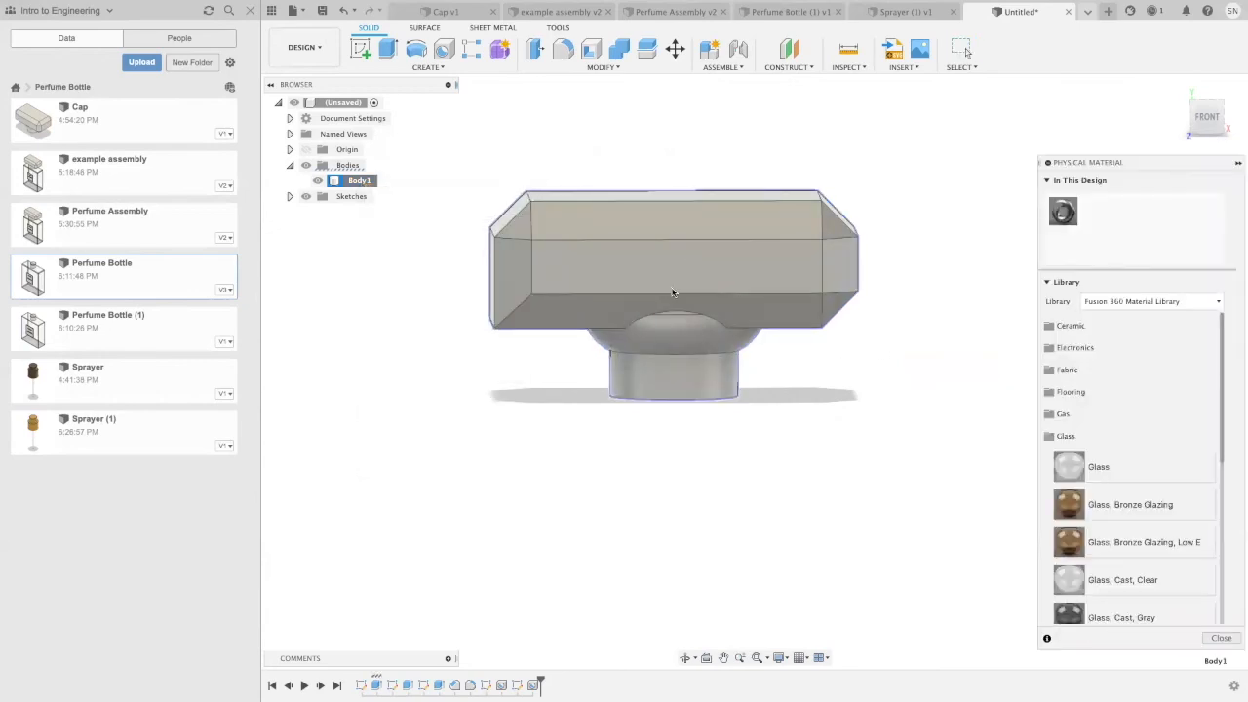
left_click(1061, 435)
left_click(1063, 525)
Step: Assign the Plastic physical material to the cap body and accept the change
scroll(1086, 532, "down", 5)
scroll(1096, 546, "down", 8)
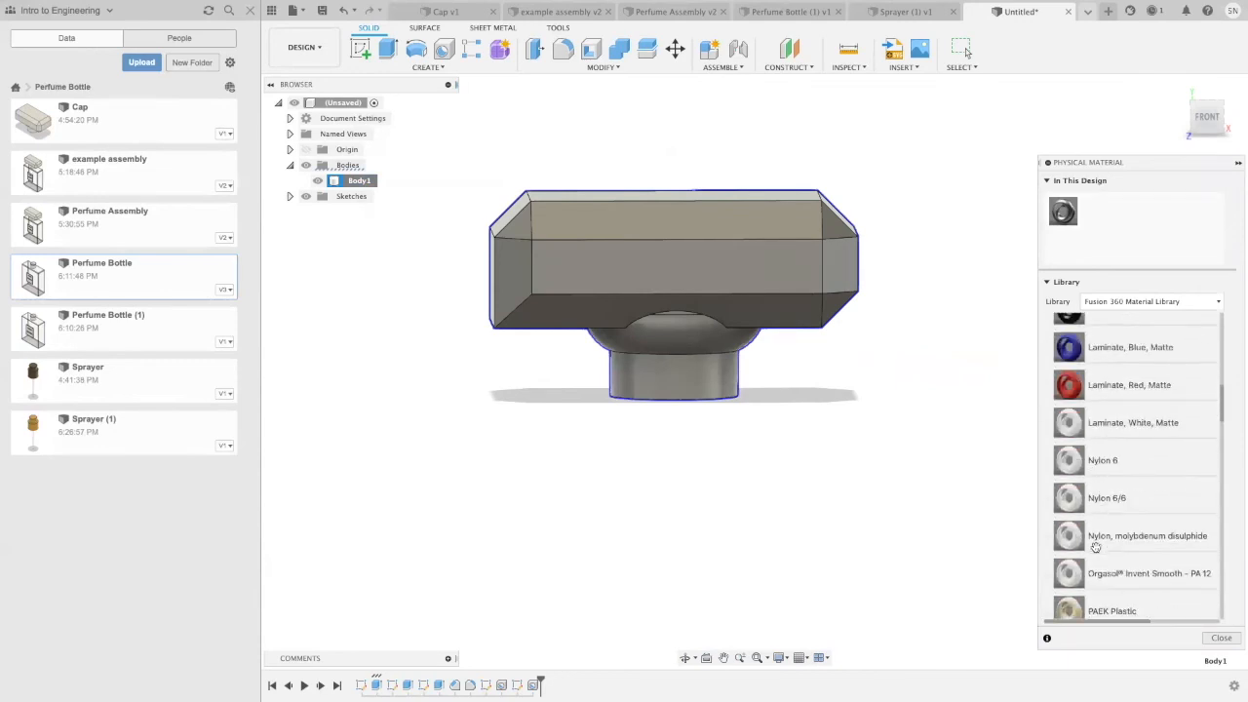
scroll(1096, 548, "down", 8)
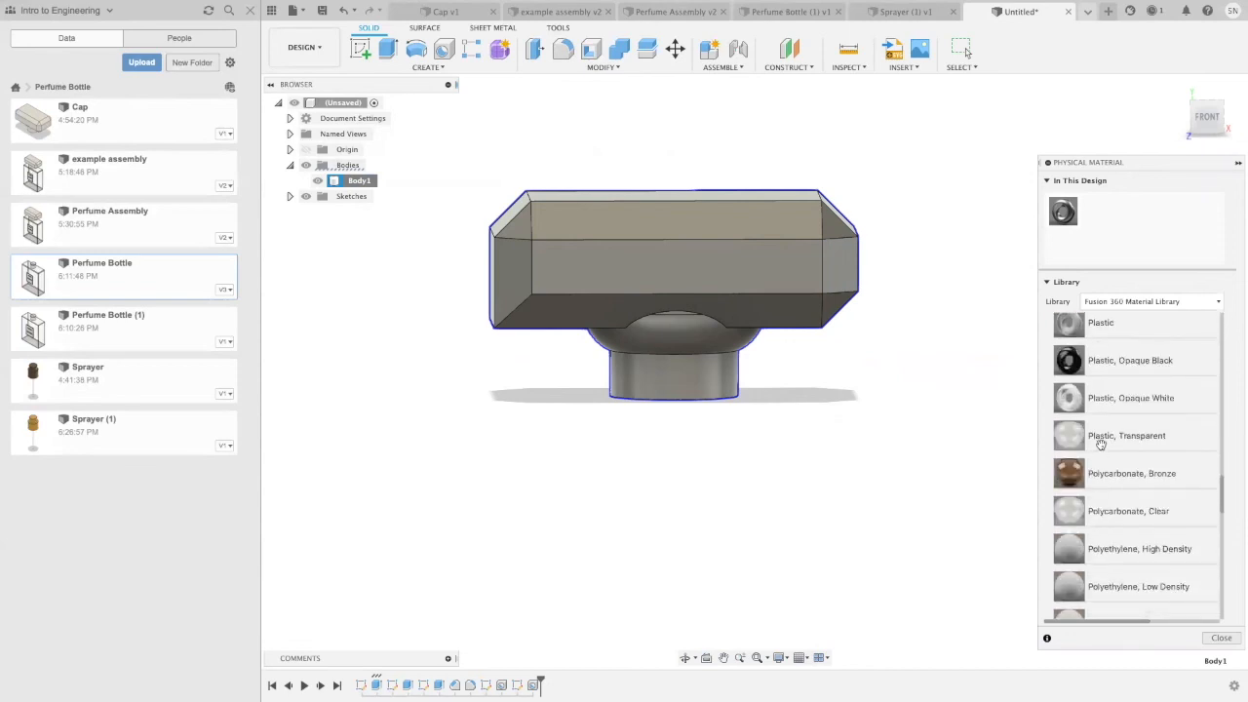
scroll(1102, 507, "down", 5)
scroll(1102, 518, "down", 10)
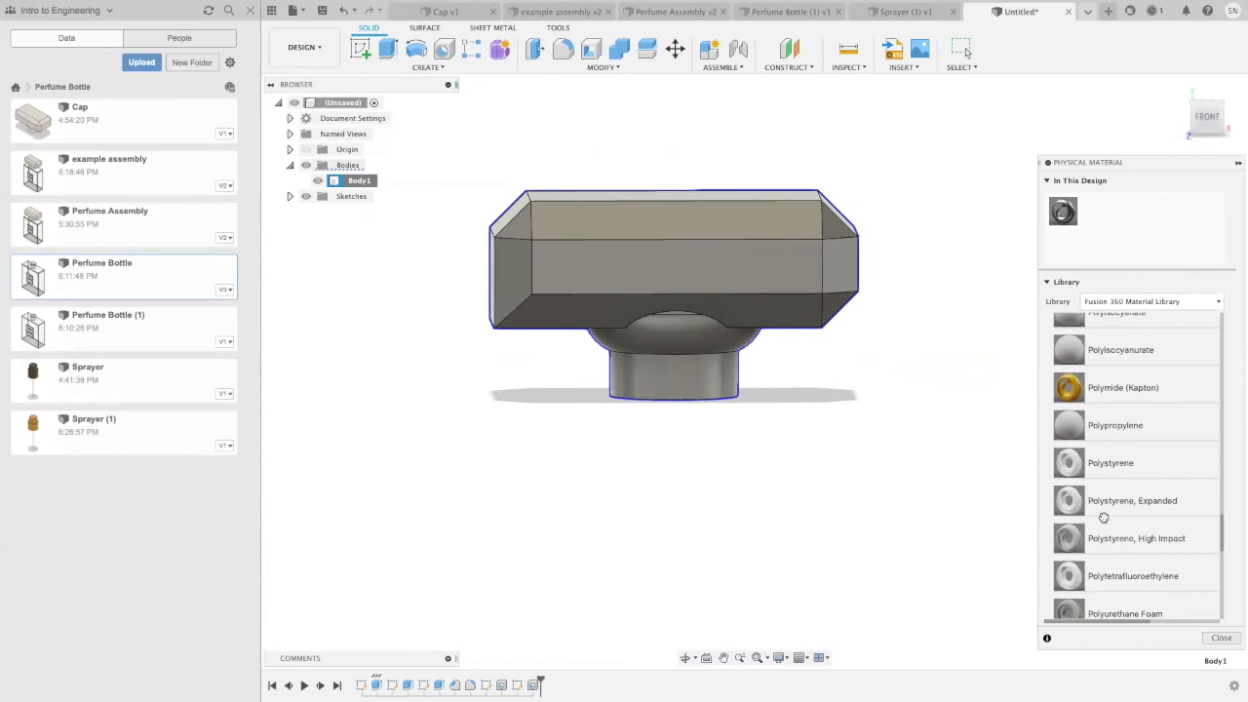
scroll(1102, 517, "up", 12)
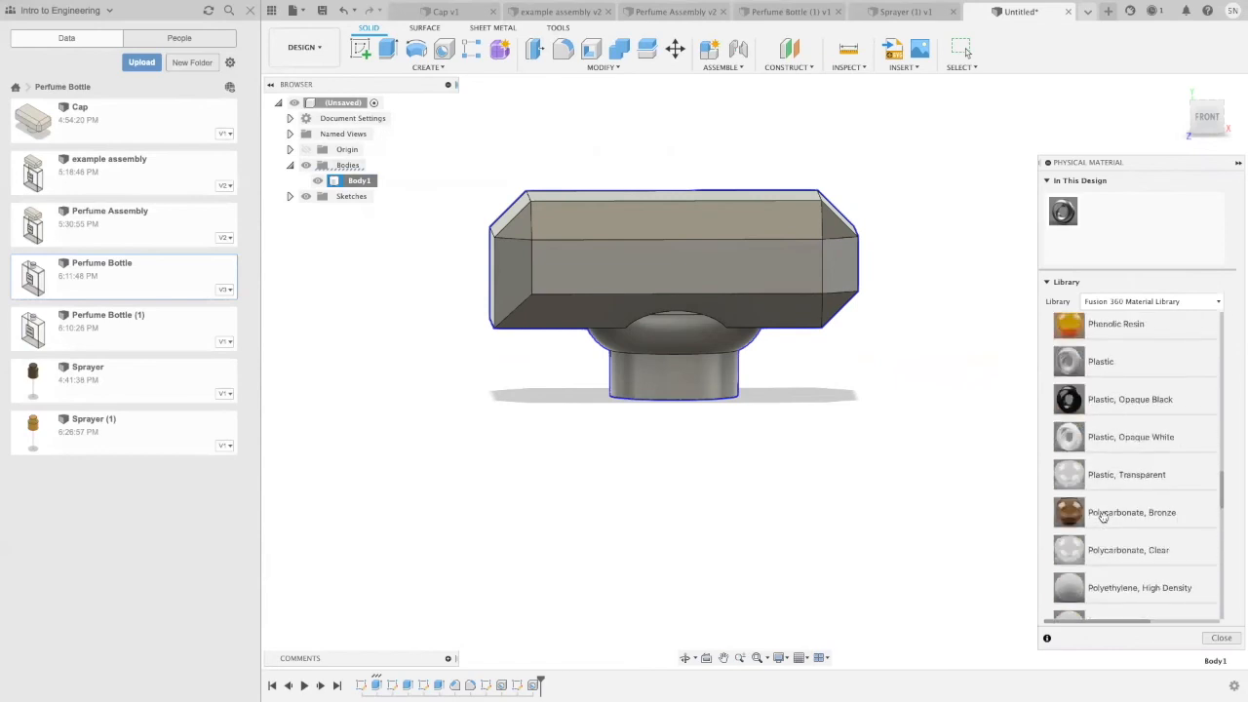
scroll(1102, 516, "up", 1)
scroll(1104, 497, "up", 3)
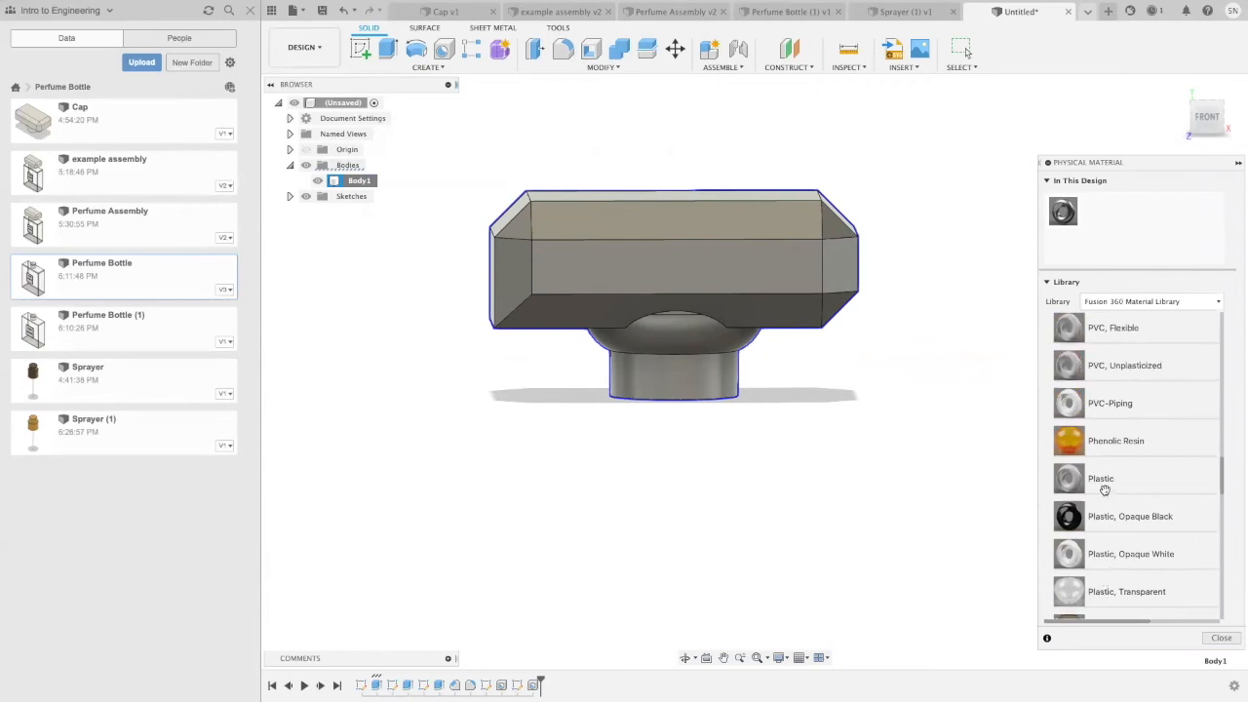
scroll(1105, 490, "up", 6)
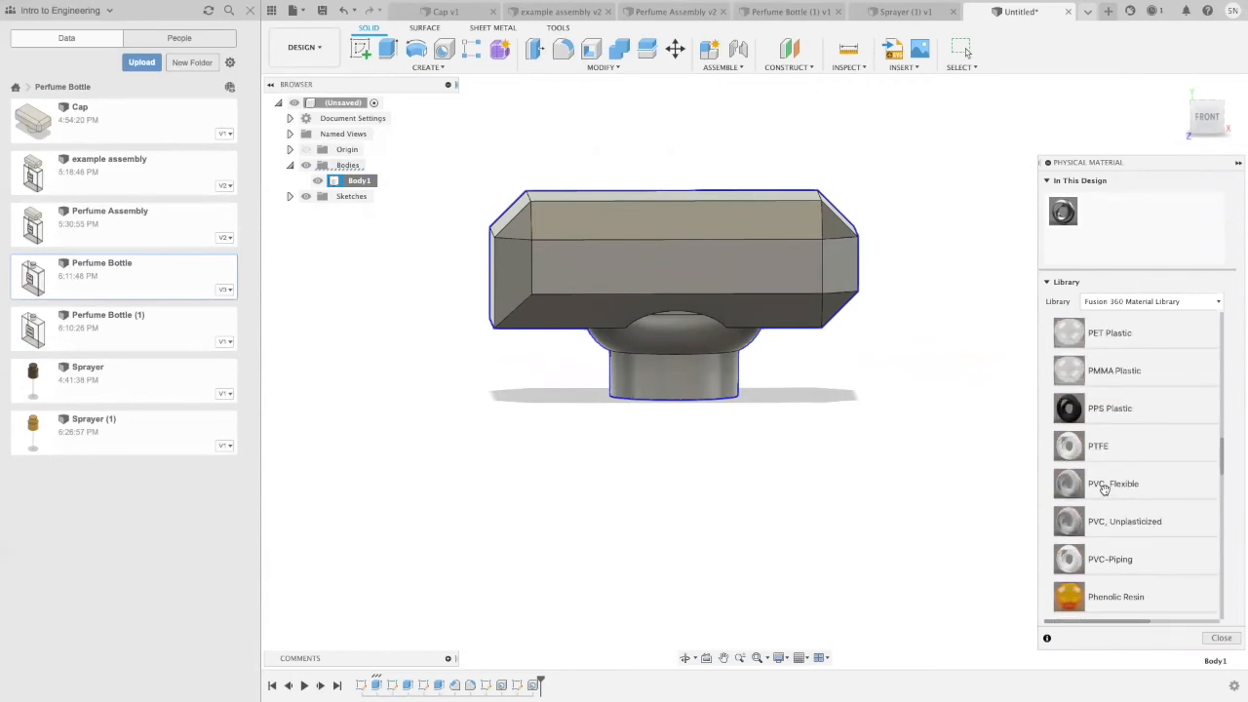
scroll(1103, 490, "up", 2)
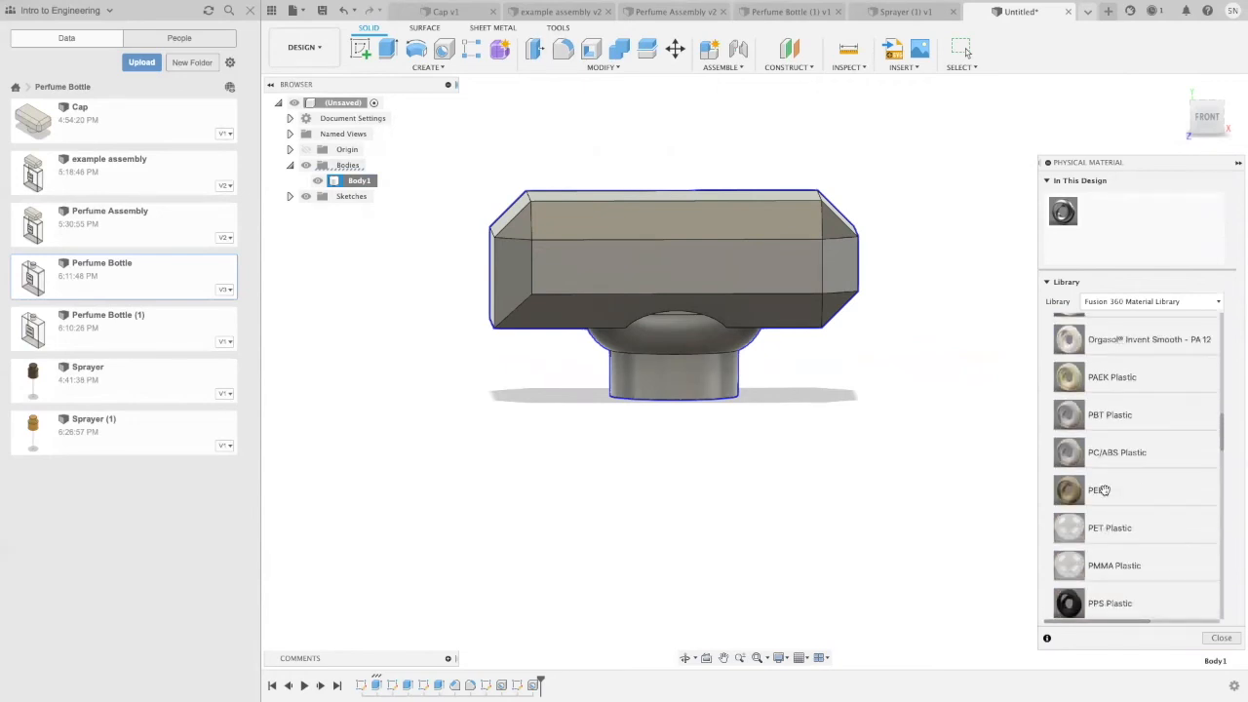
scroll(1112, 499, "down", 6)
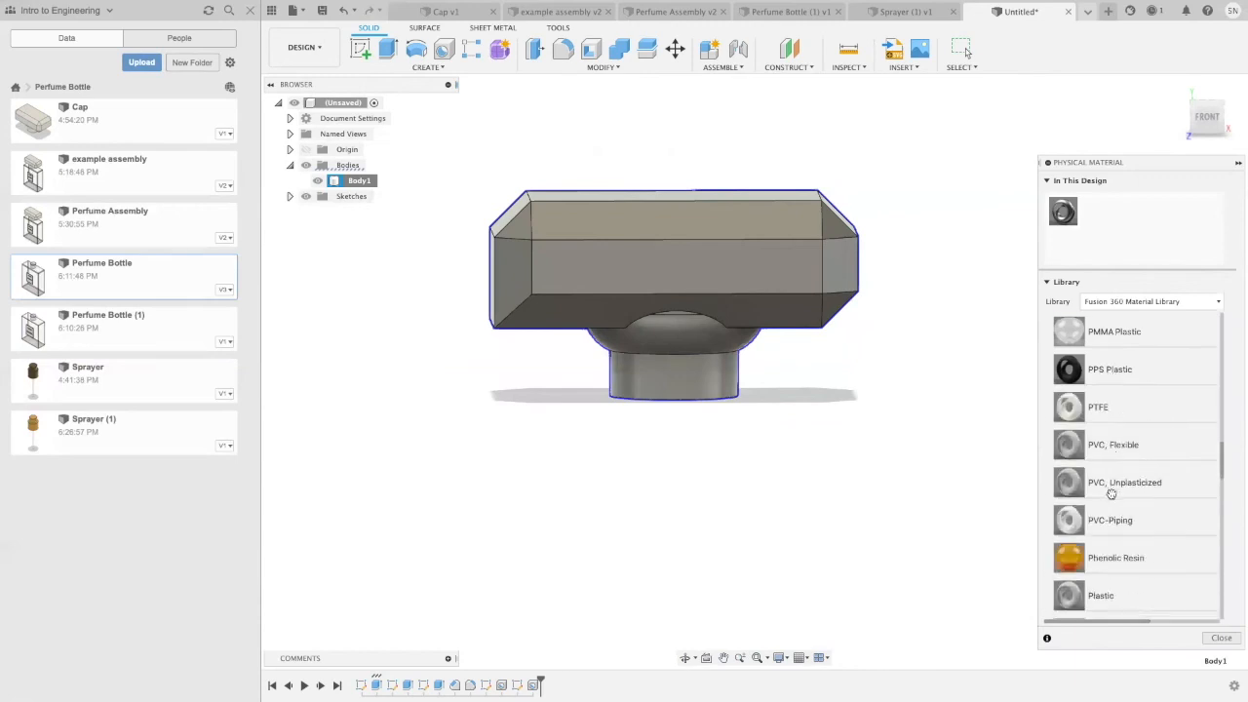
scroll(1147, 585, "up", 5)
scroll(1072, 483, "down", 4)
scroll(1068, 507, "down", 1)
scroll(1093, 512, "up", 10)
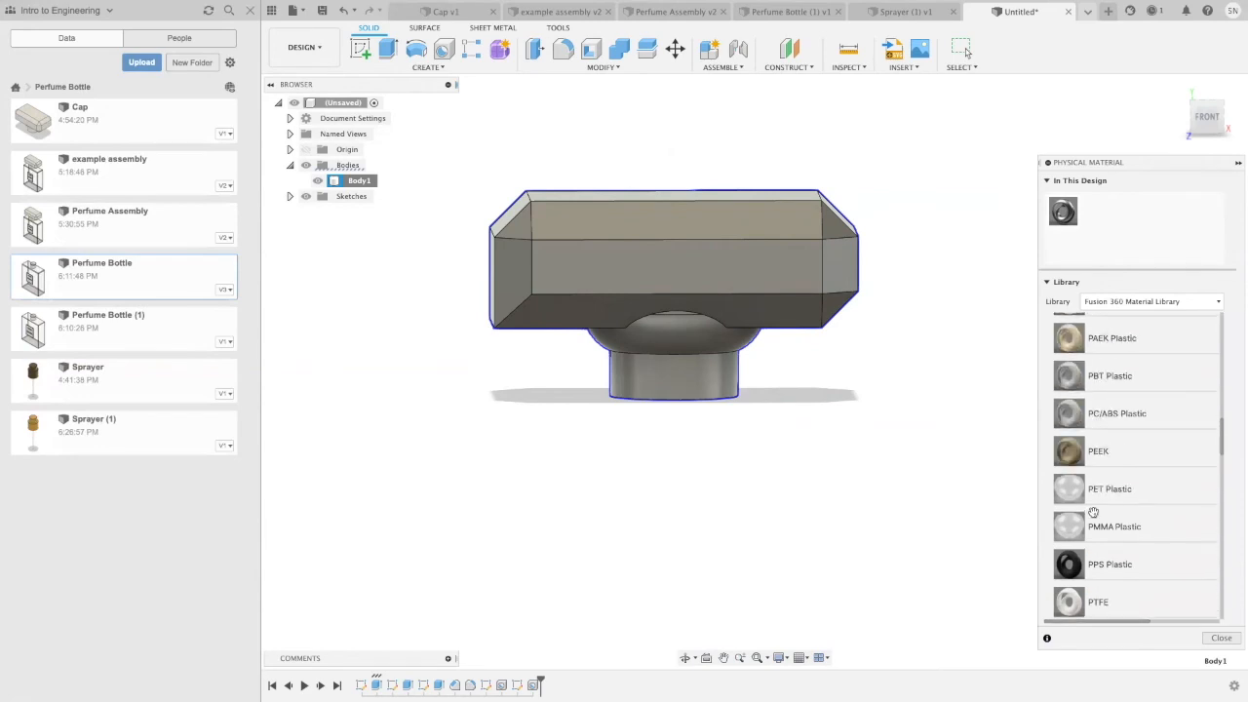
scroll(1093, 512, "up", 7)
scroll(1091, 516, "down", 8)
scroll(1092, 517, "down", 5)
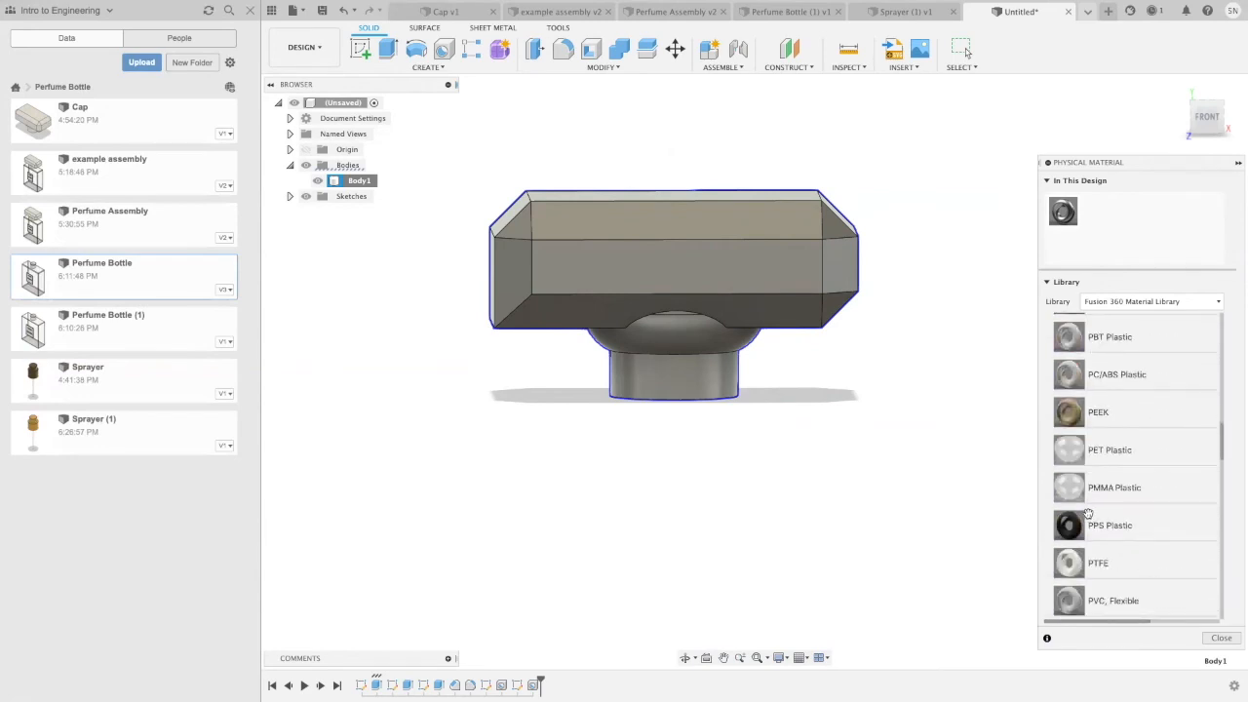
scroll(1102, 514, "down", 7)
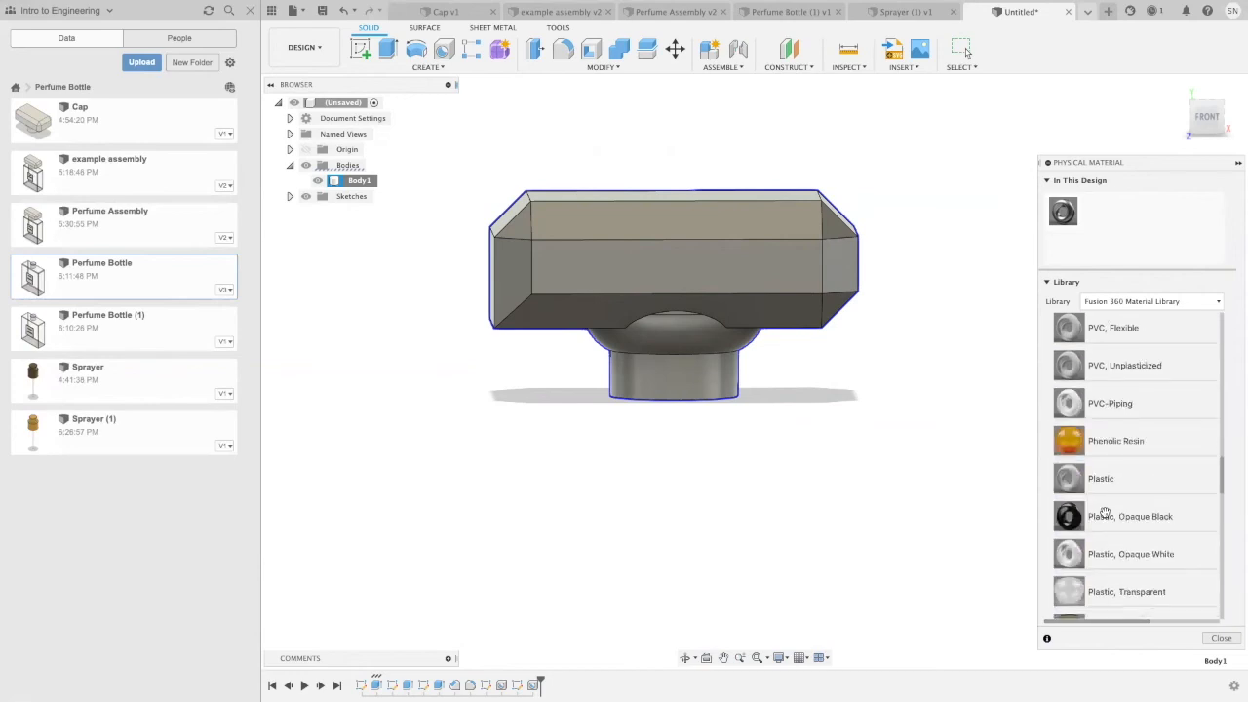
left_click_drag(1099, 480, 716, 285)
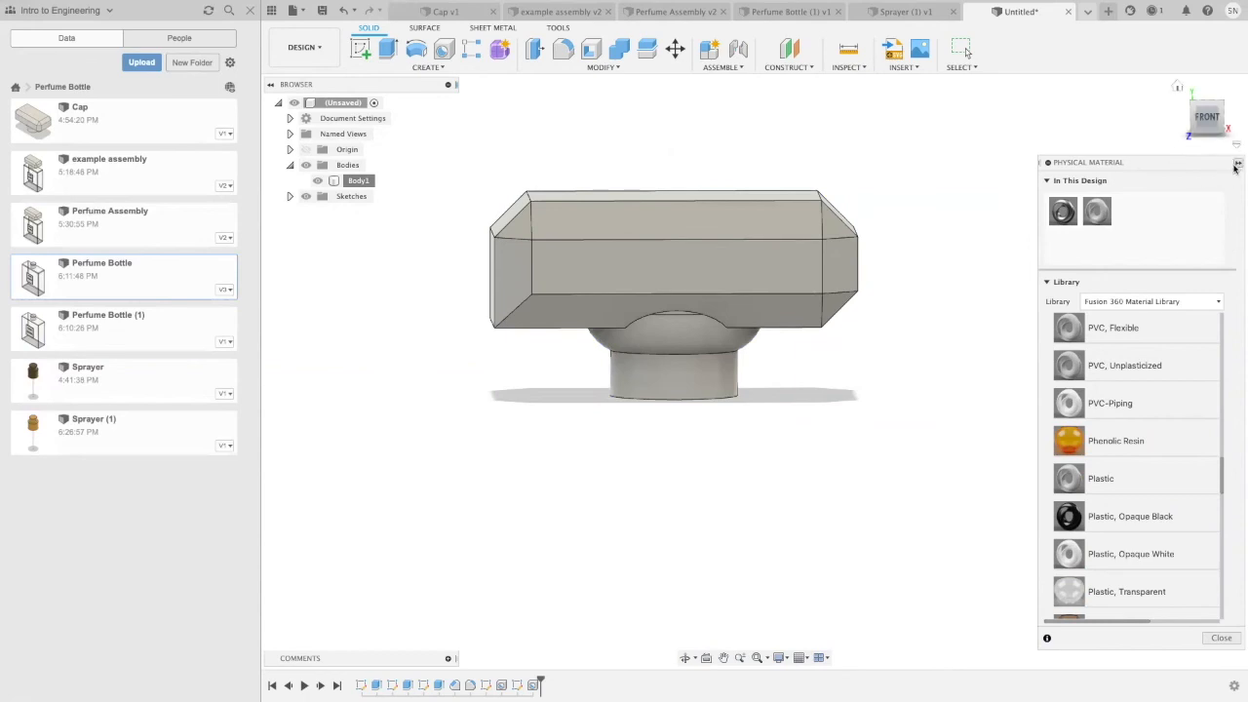
right_click(689, 256)
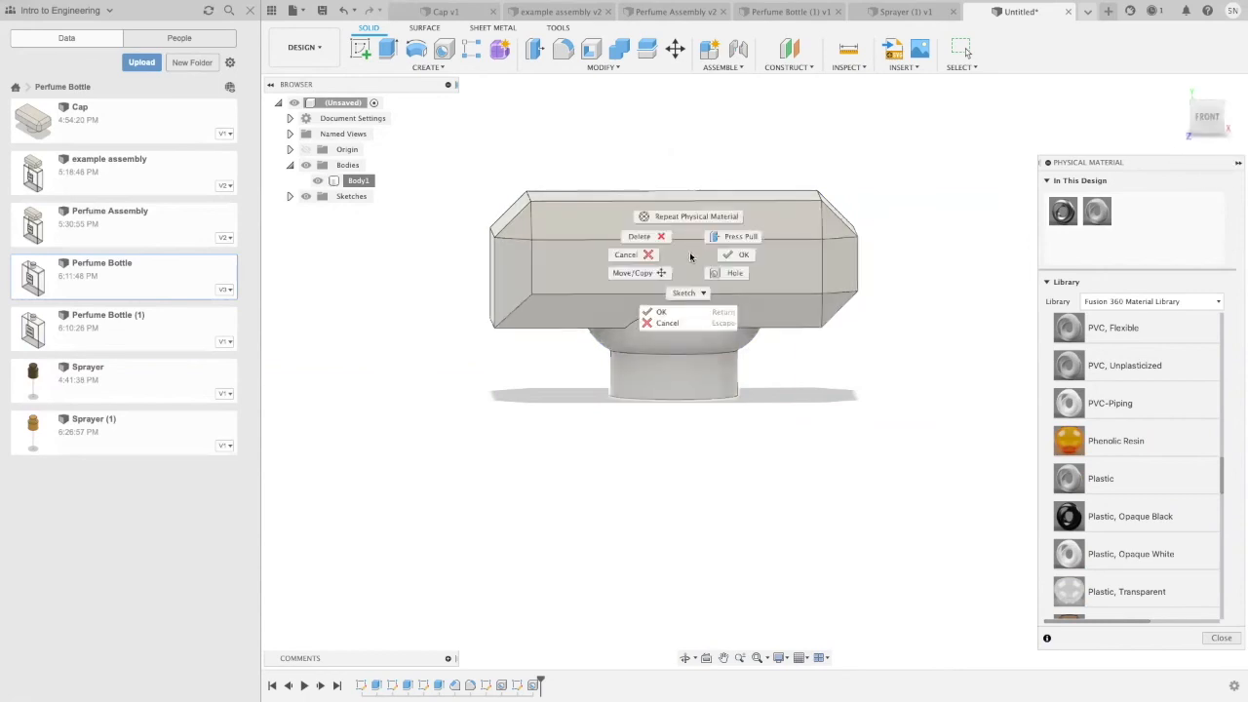
left_click(743, 255)
Step: Apply the Plastic - Glossy (Grey) appearance from this design to the whole cap body
right_click(353, 183)
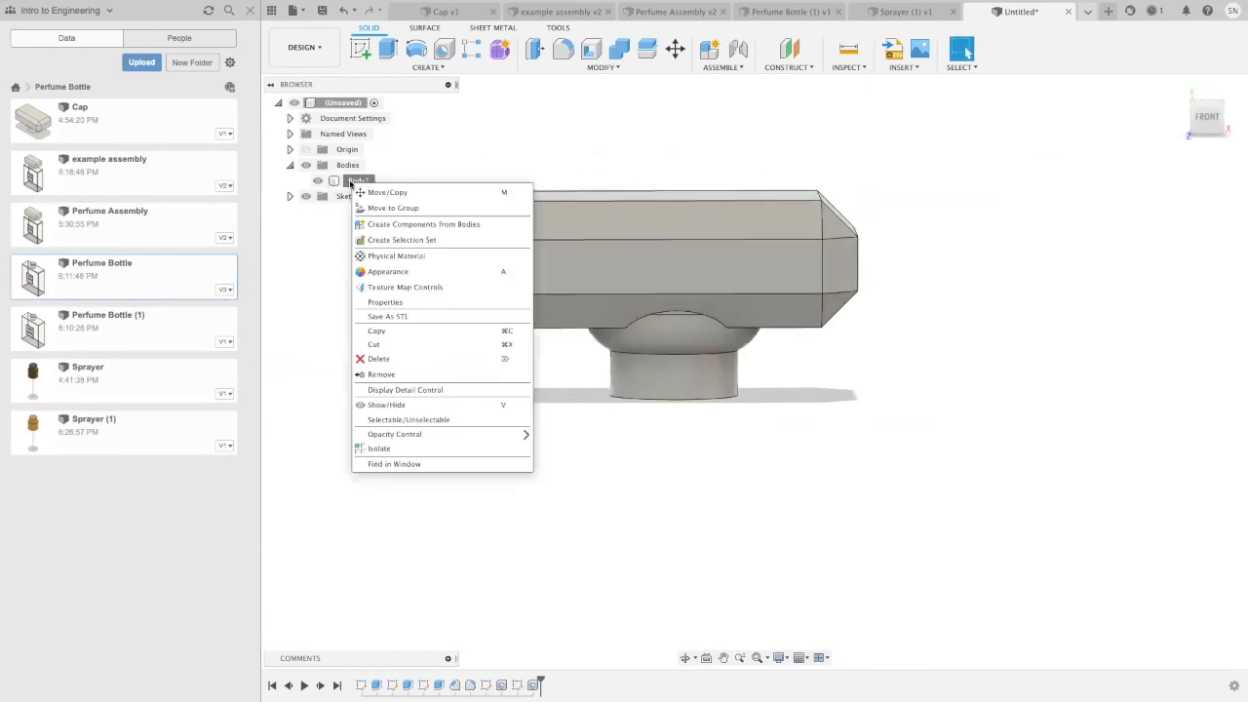
key("a")
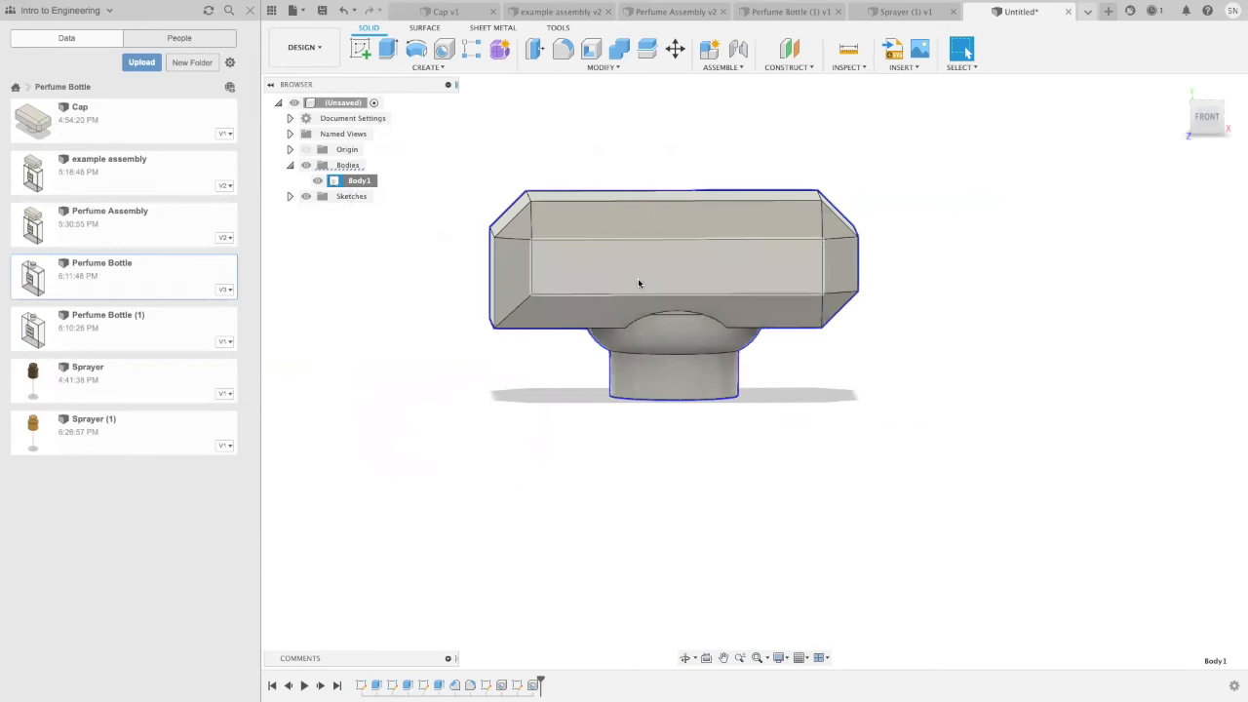
left_click(1240, 182)
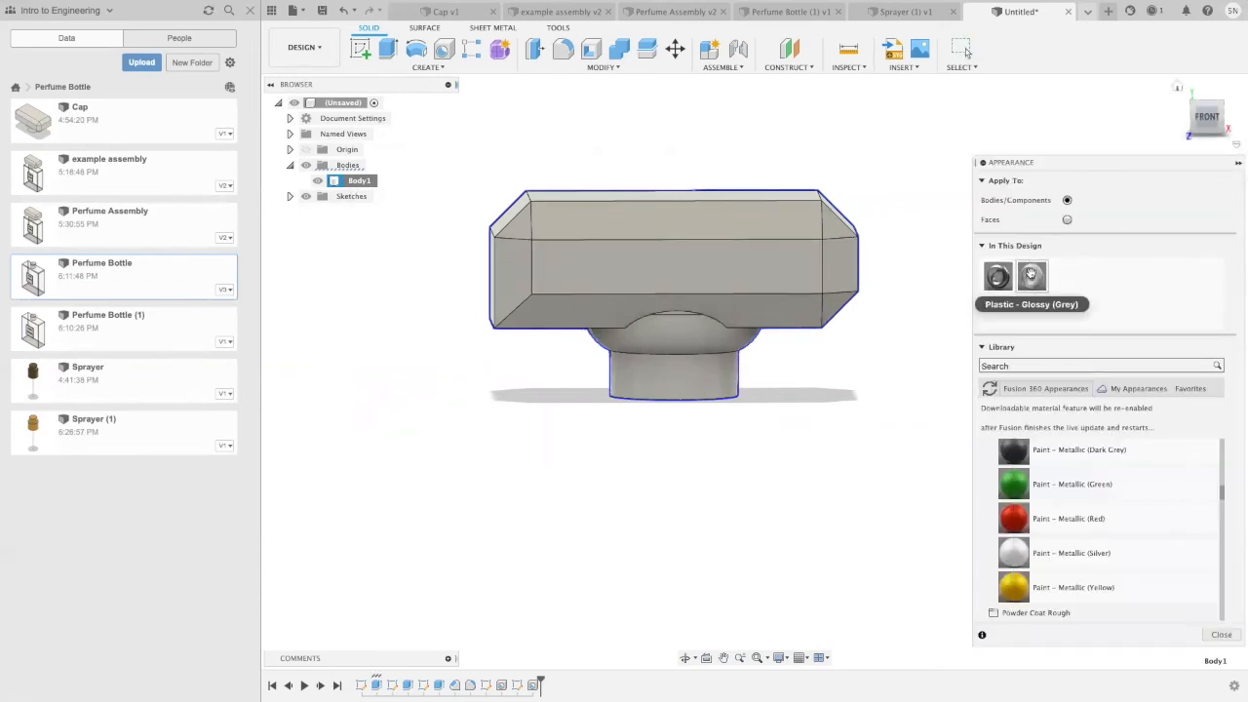
left_click_drag(1026, 279, 644, 257)
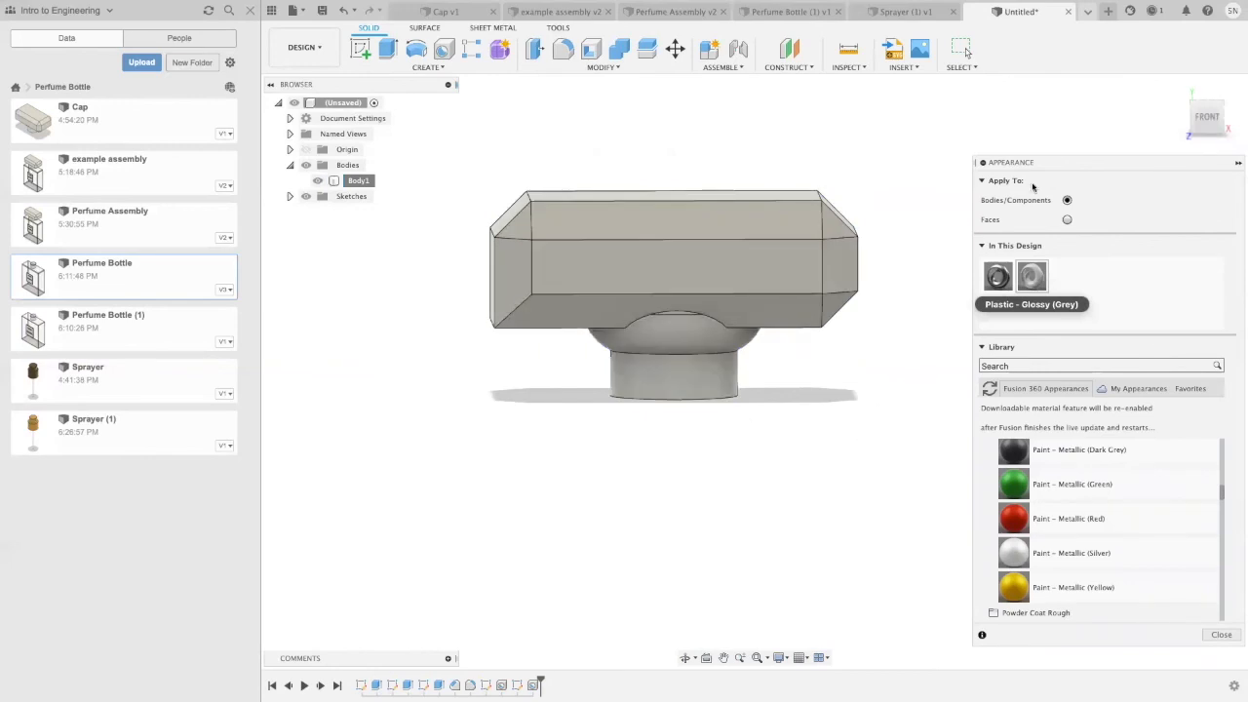
left_click(1237, 165)
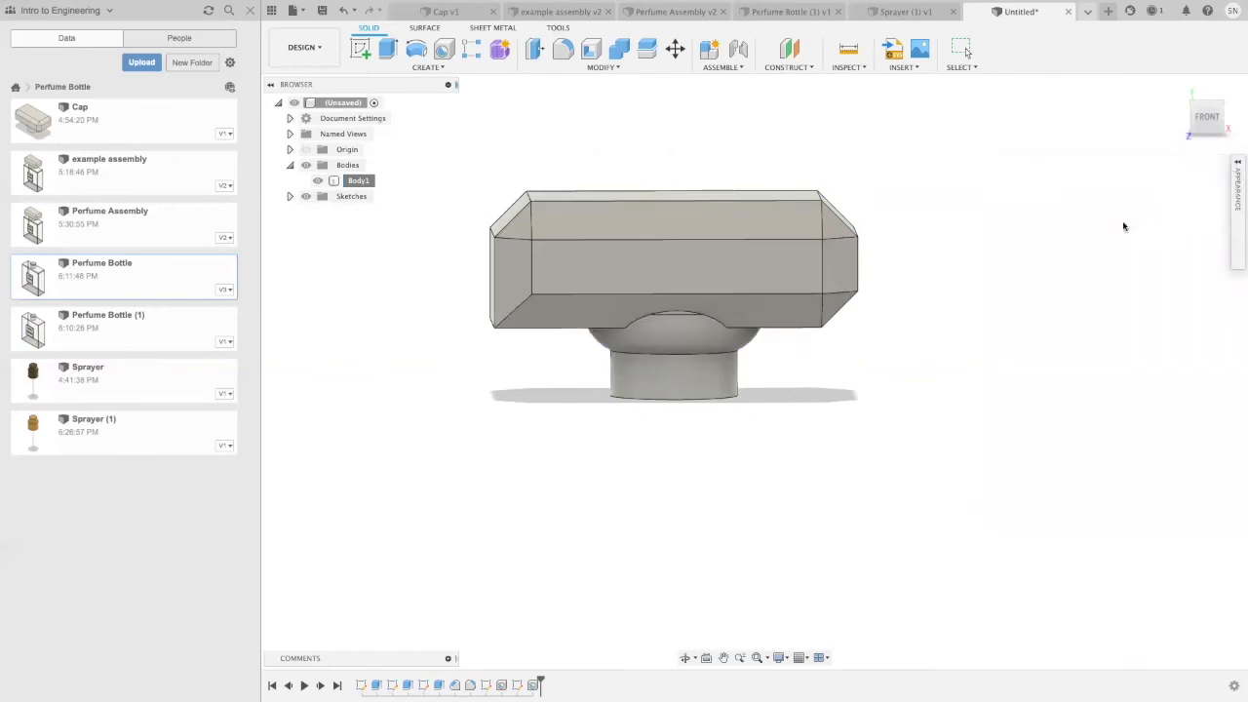
Step: Save the cap design as Cap (1) in the Perfume Bottle folder
left_click(322, 10)
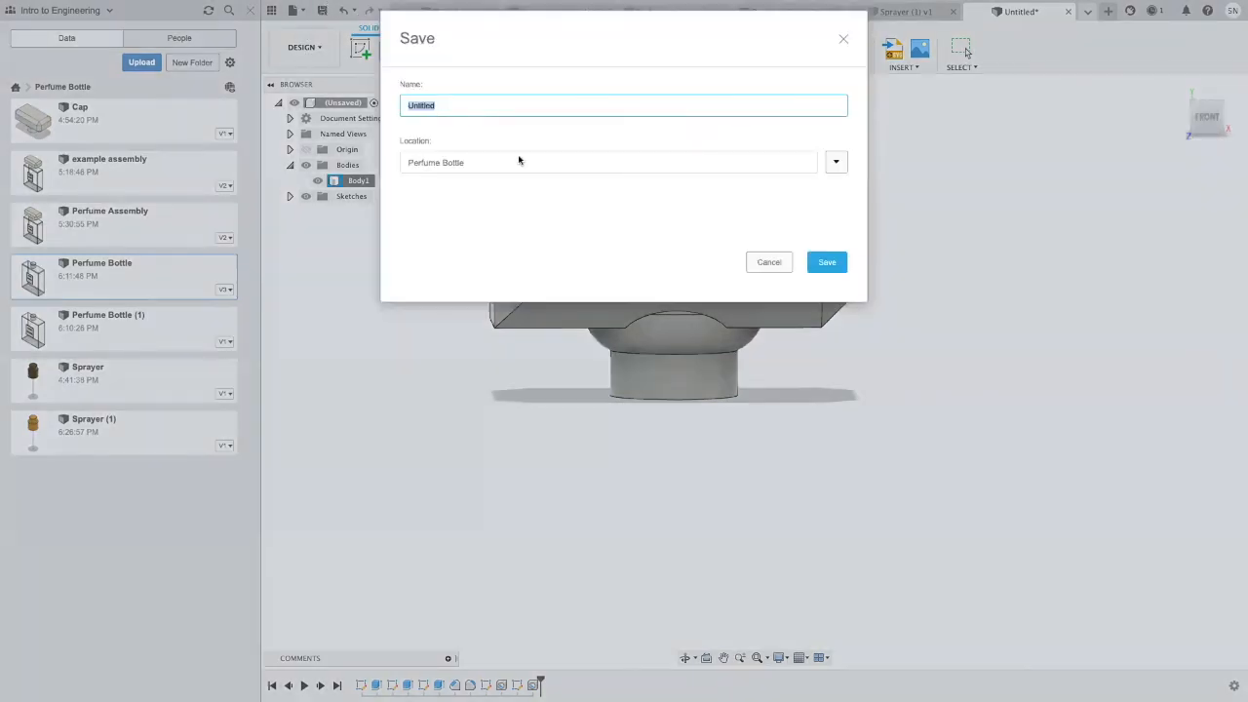
type("Cap (1")
left_click(827, 263)
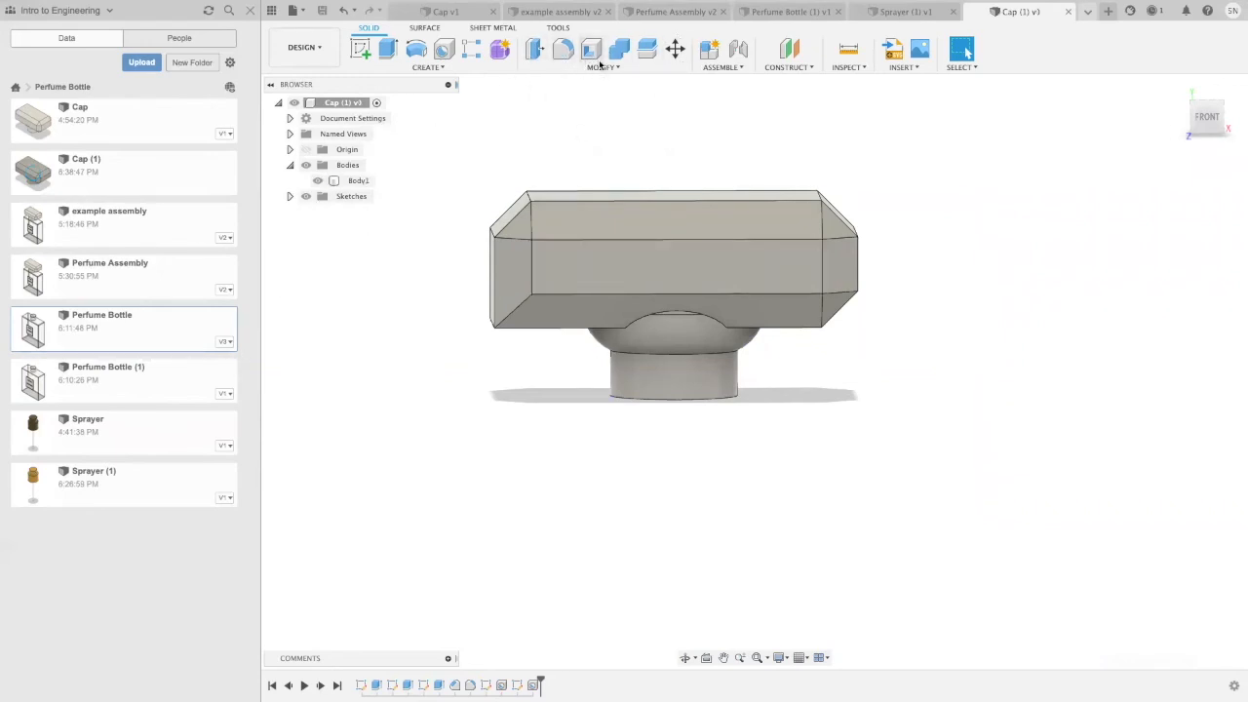
Step: Chamfer the remaining lower edge at the cap's end with an equal distance of 0.2 in
left_click(597, 67)
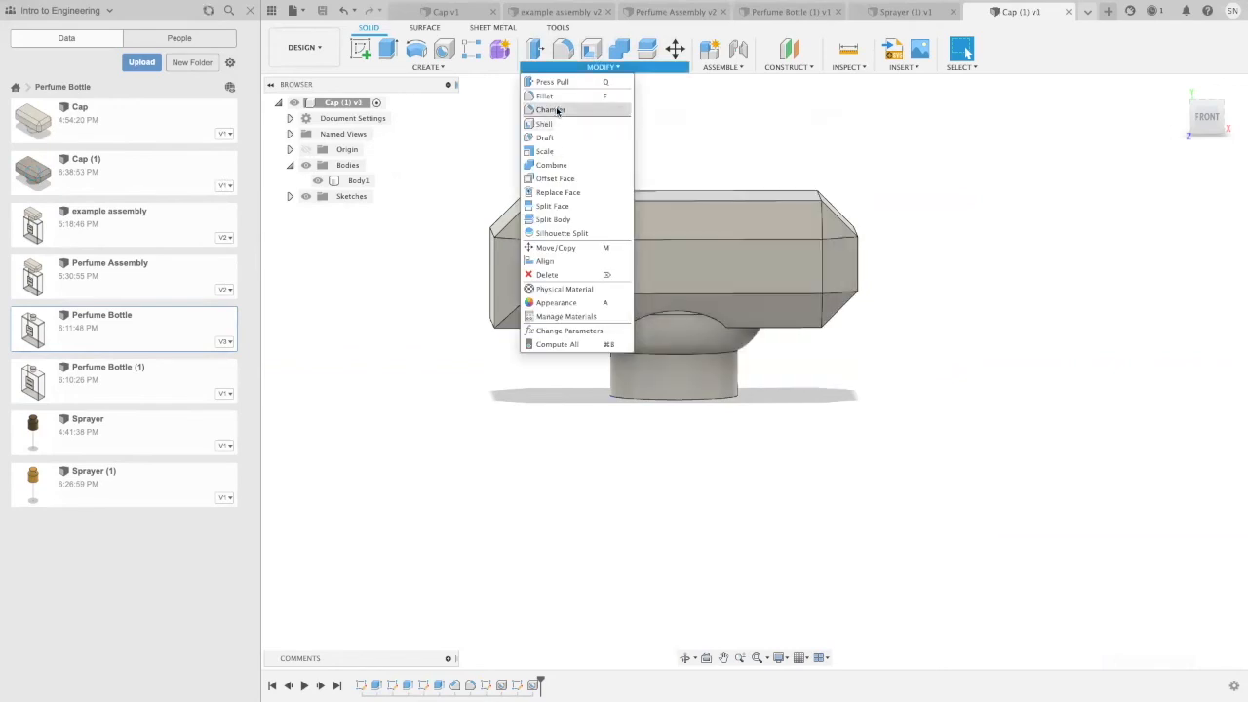
left_click(552, 109)
left_click(603, 67)
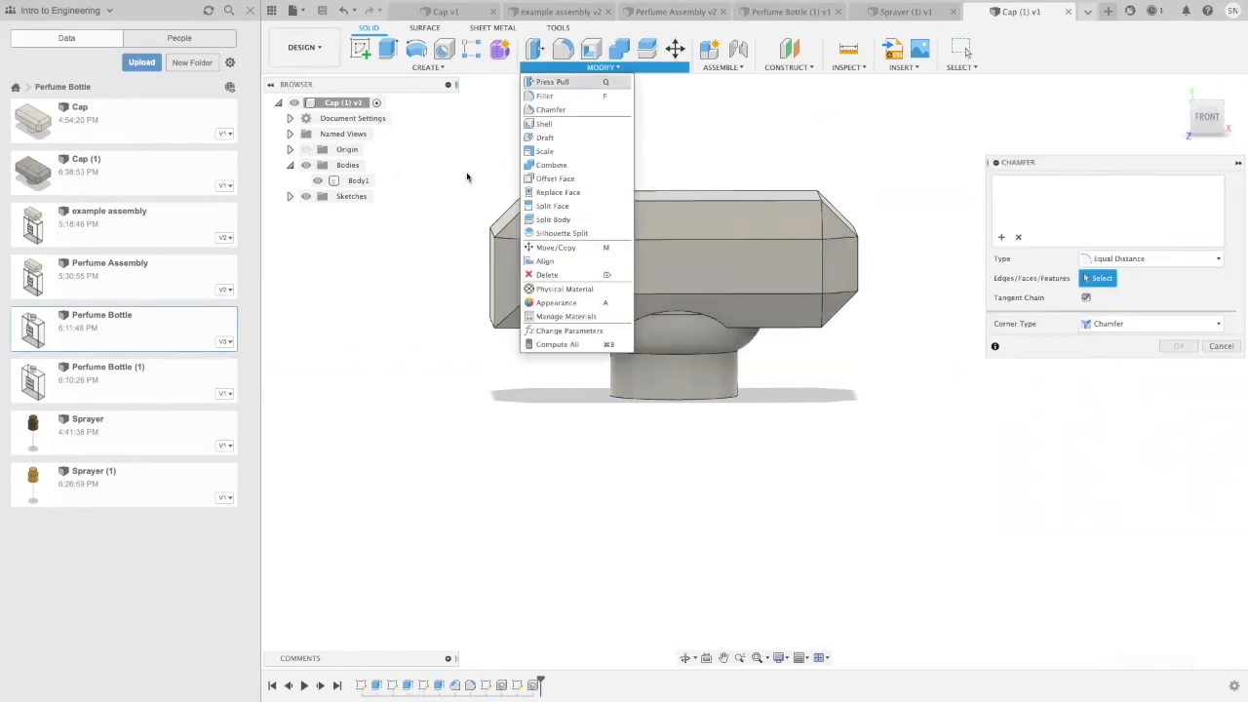
left_click(402, 420)
middle_click_drag(442, 418, 493, 407, "shift")
left_click(548, 321)
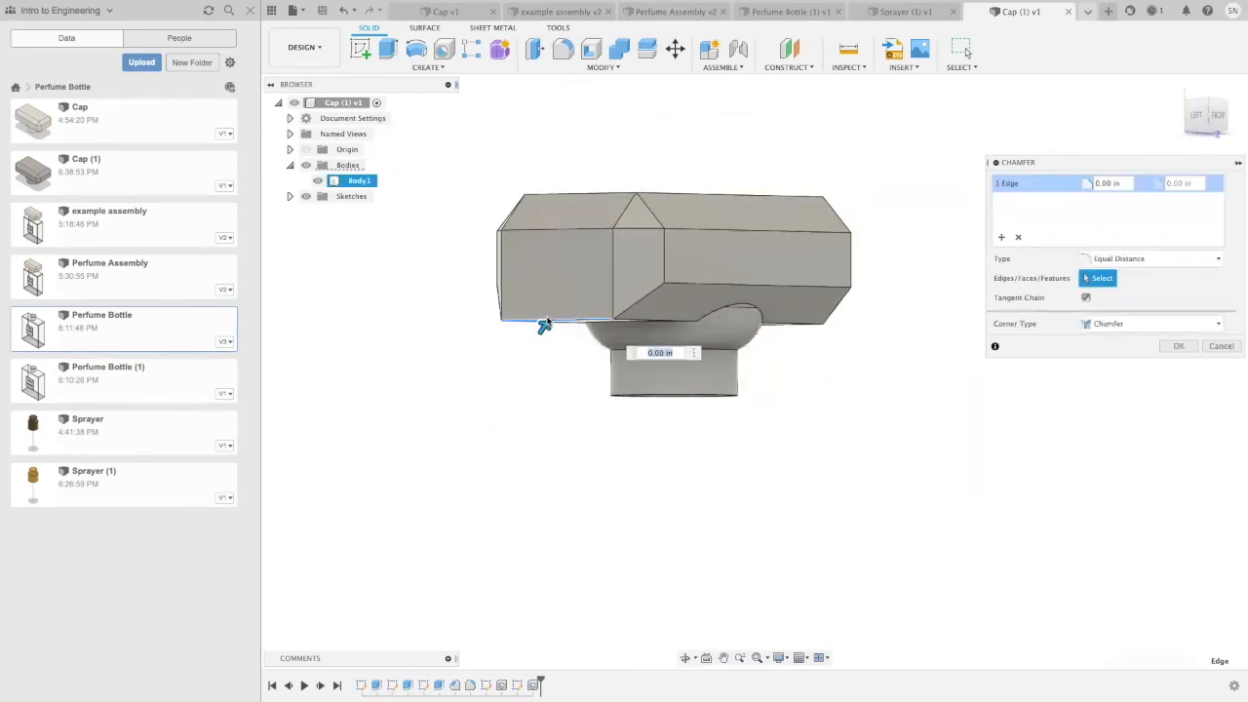
key("BackSpace")
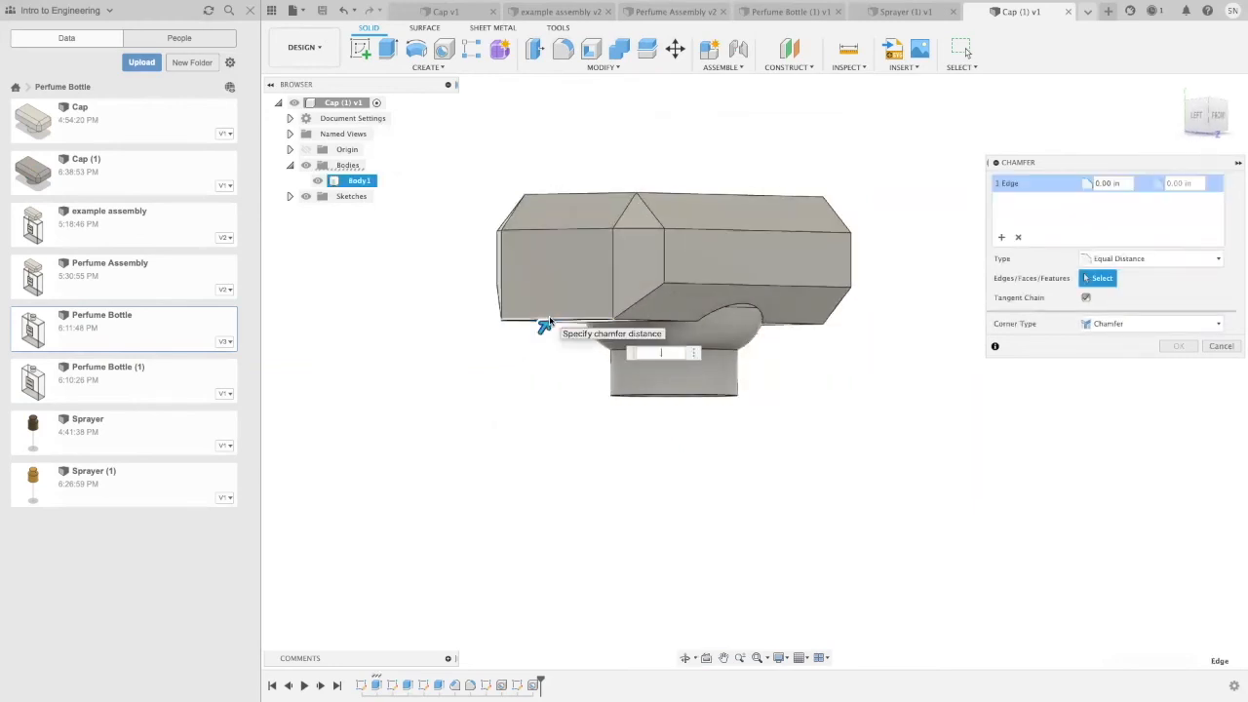
type(".2")
key("Return")
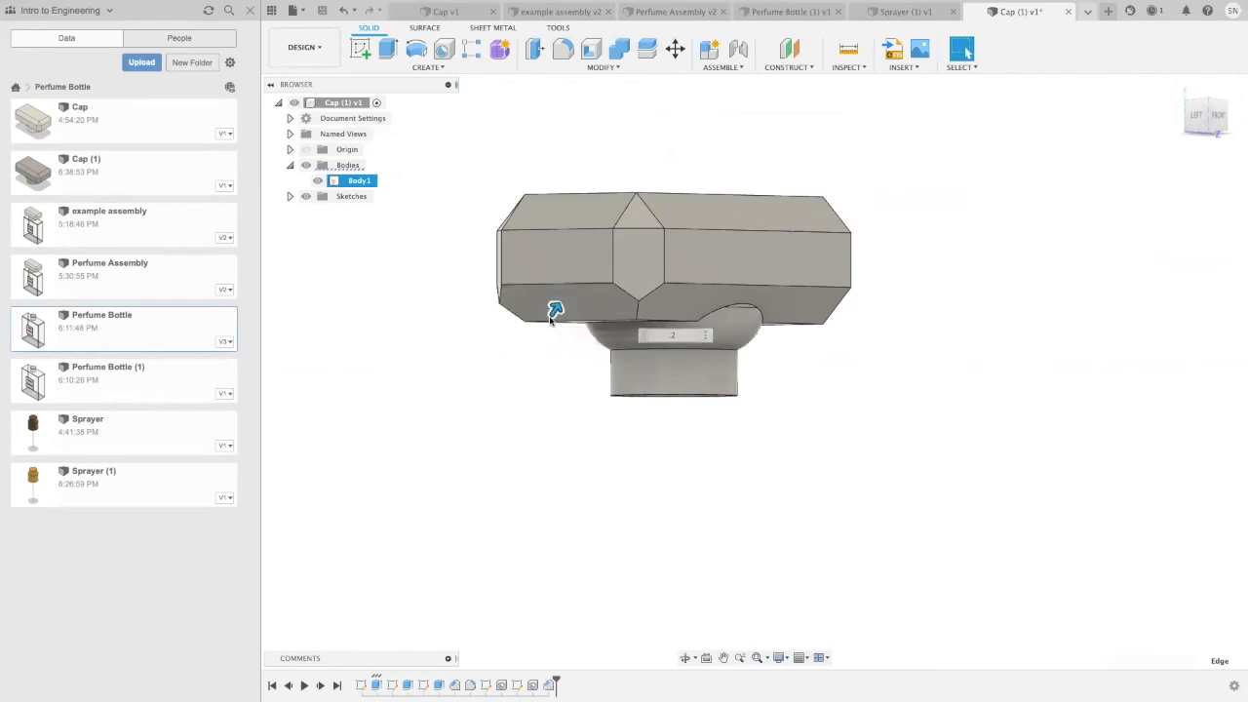
middle_click_drag(917, 388, 848, 399, "shift")
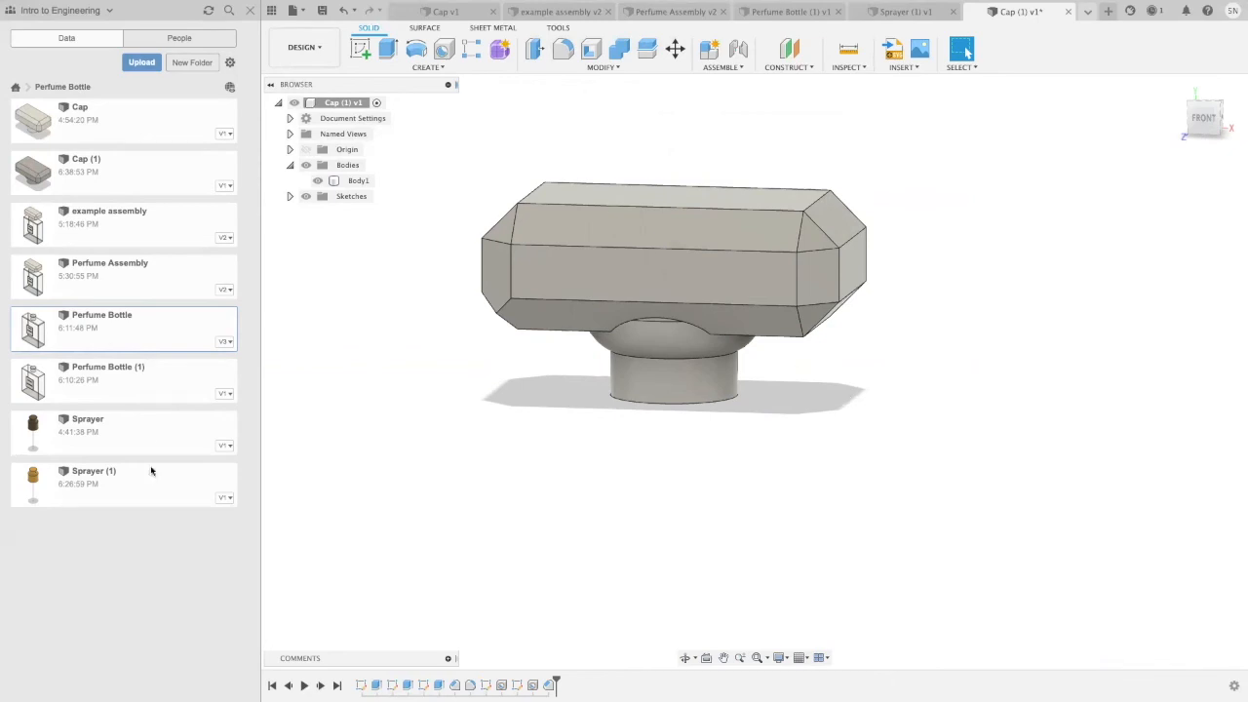
Step: Open the Sprayer and Sprayer (1) designs from the project and view the sprayer model
left_click(112, 437)
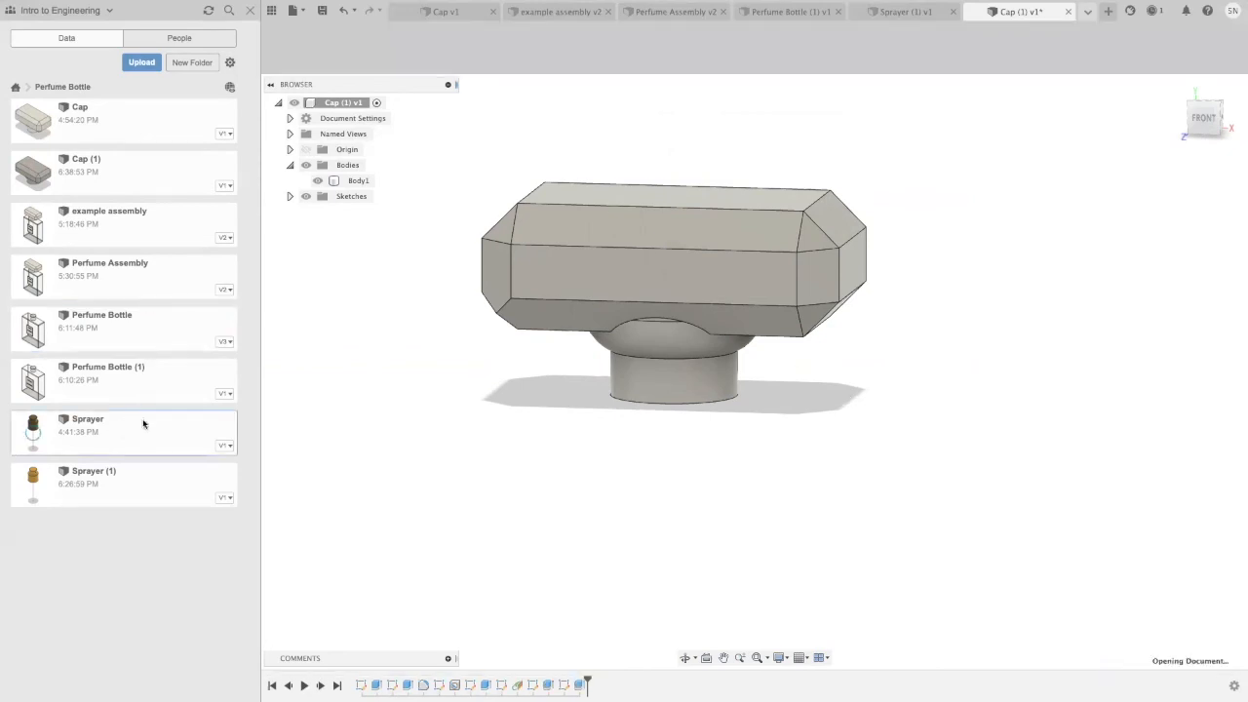
double_click(102, 494)
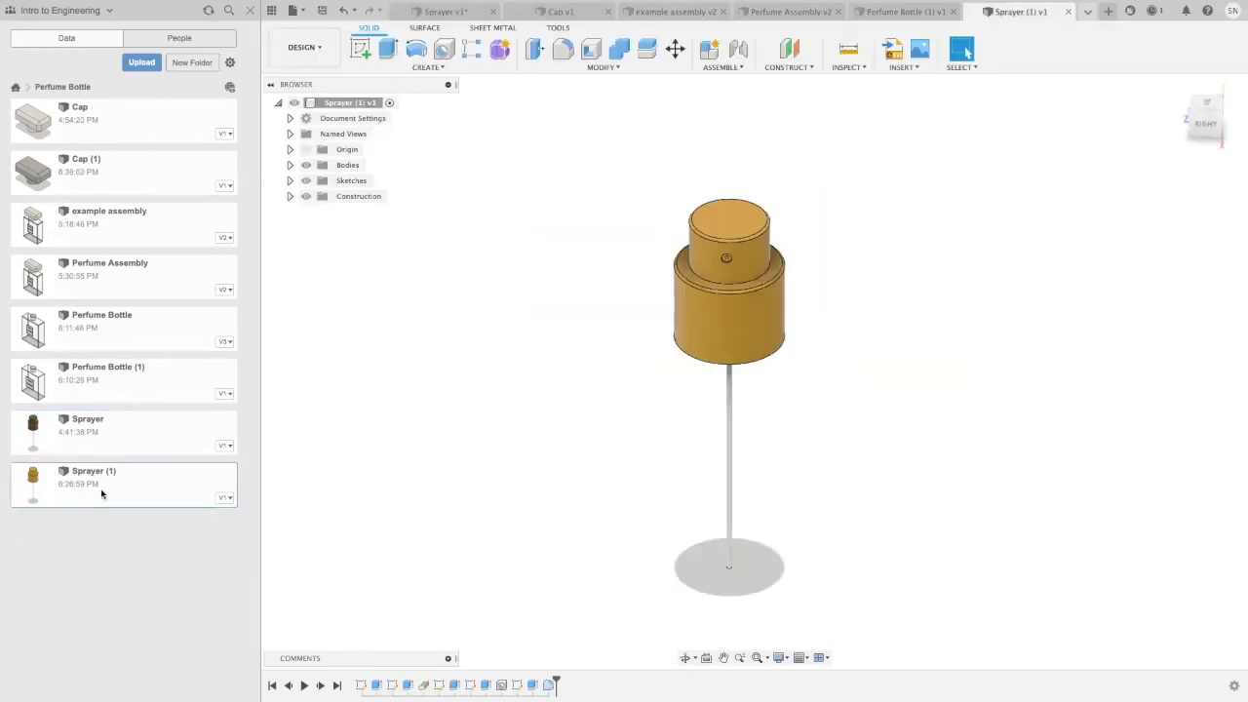
mouse_move(887, 507)
middle_mouse_down("shift")
mouse_move(891, 496)
mouse_move(846, 462)
middle_mouse_up("shift")
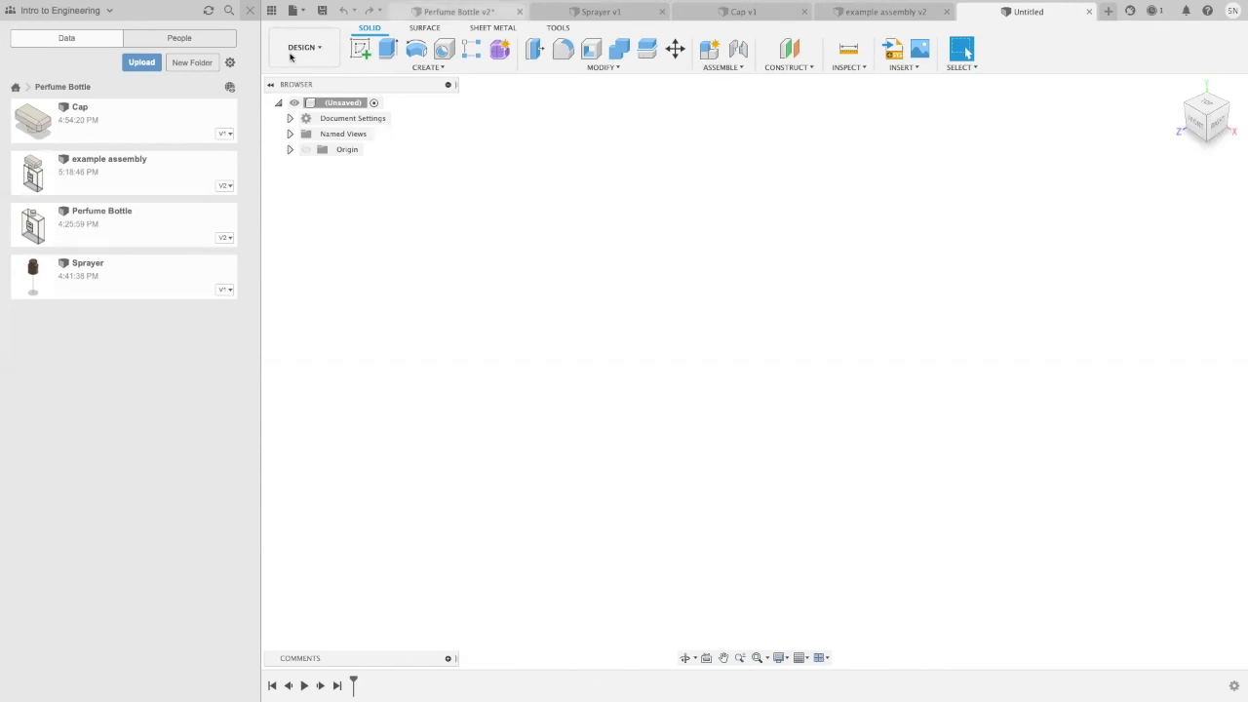
Step: Save the empty design as Perfume Assembly in the Perfume Bottle folder
left_click(327, 9)
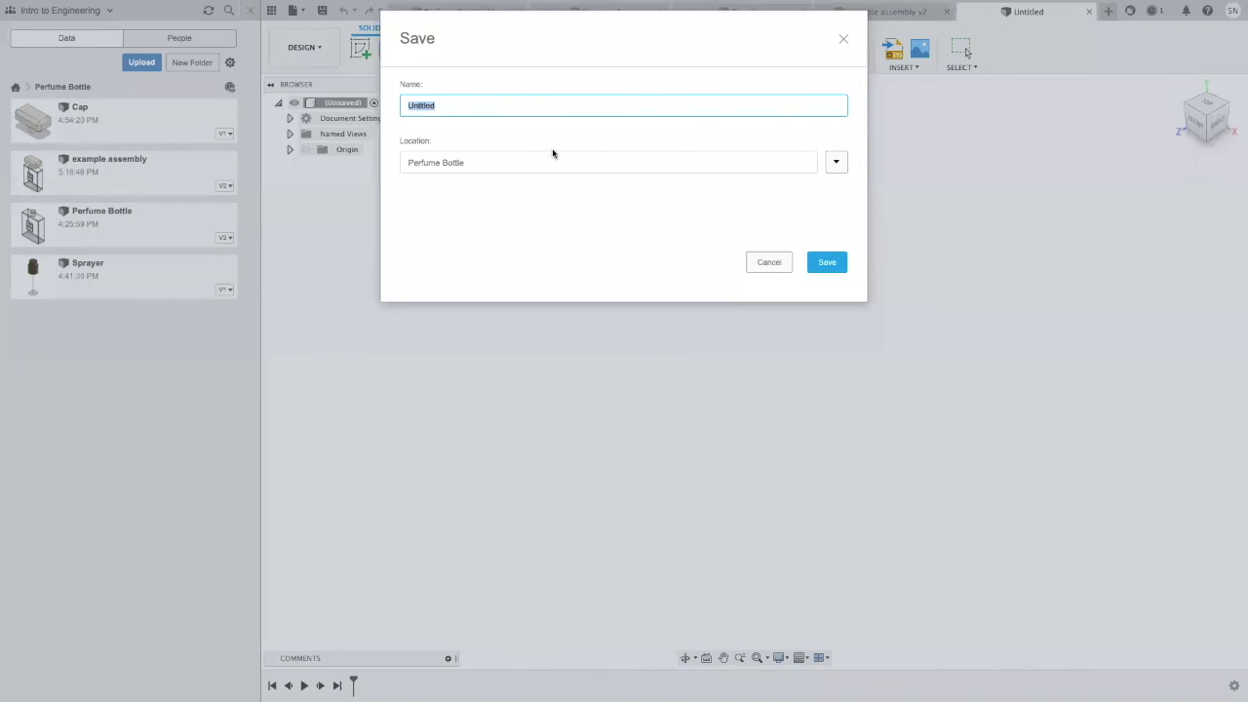
type("Perfume Assembly")
key("Return")
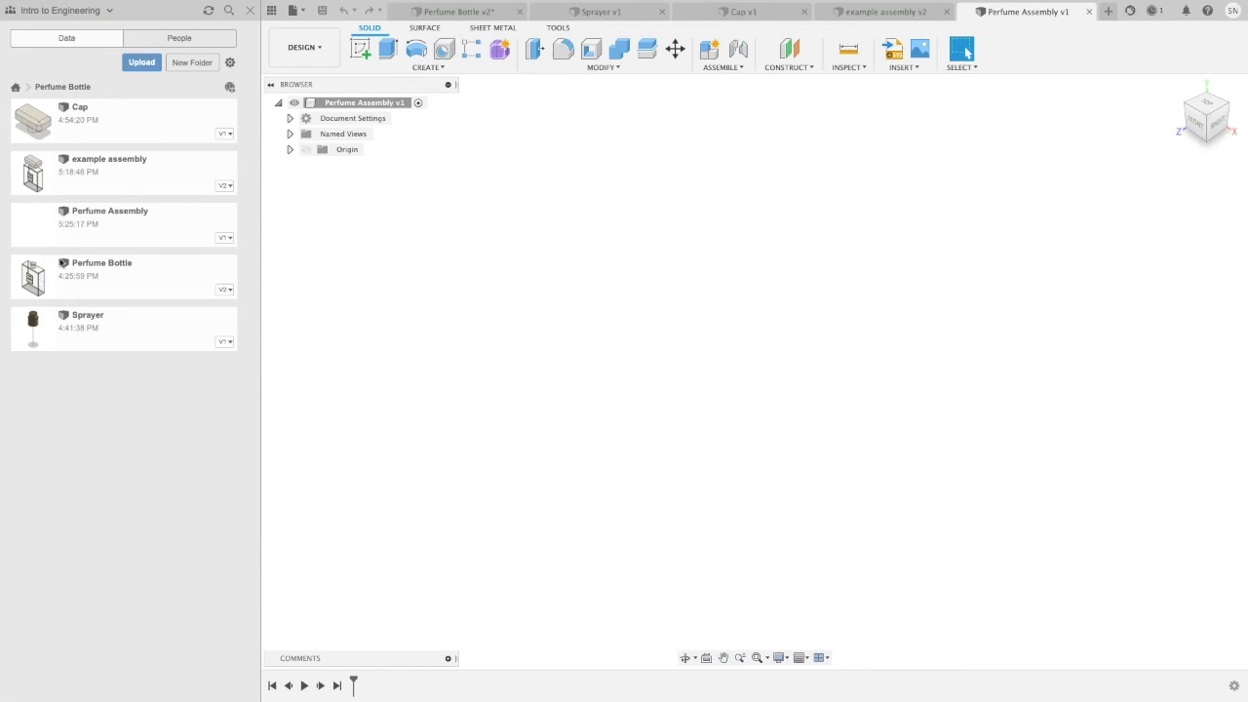
Step: Insert the Perfume Bottle design into the assembly at its default position and ground it
left_click(30, 279)
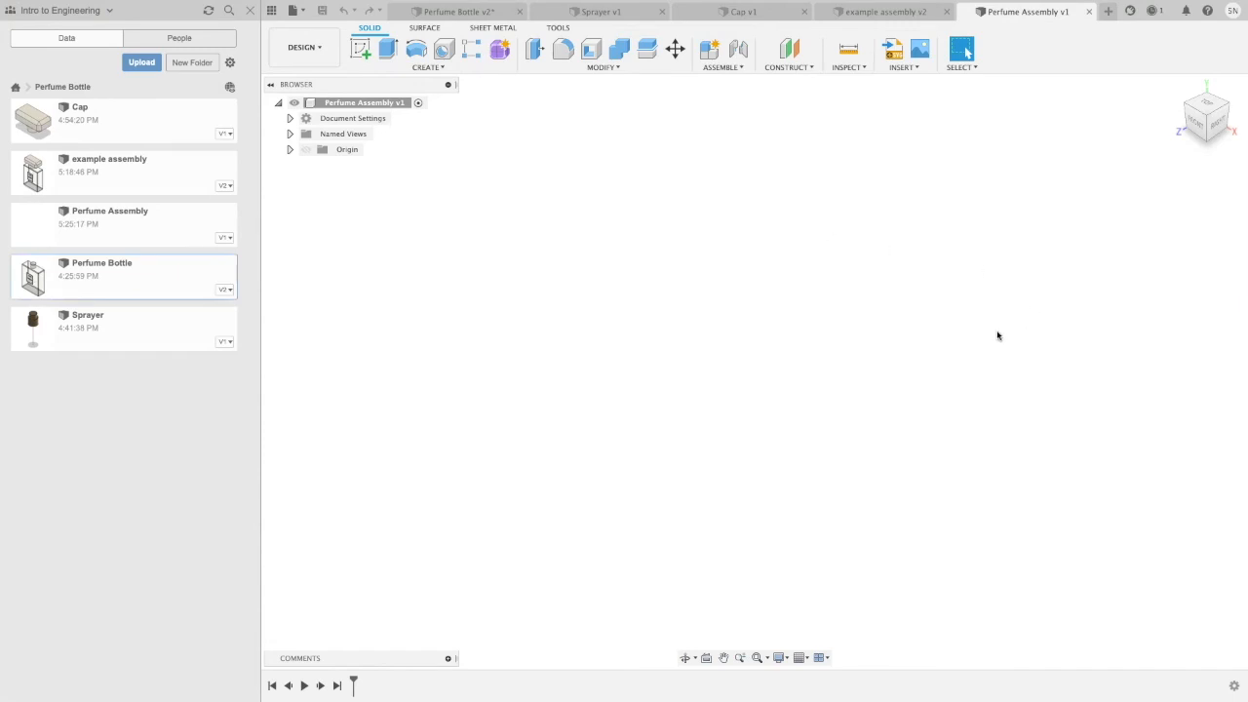
right_click(159, 285)
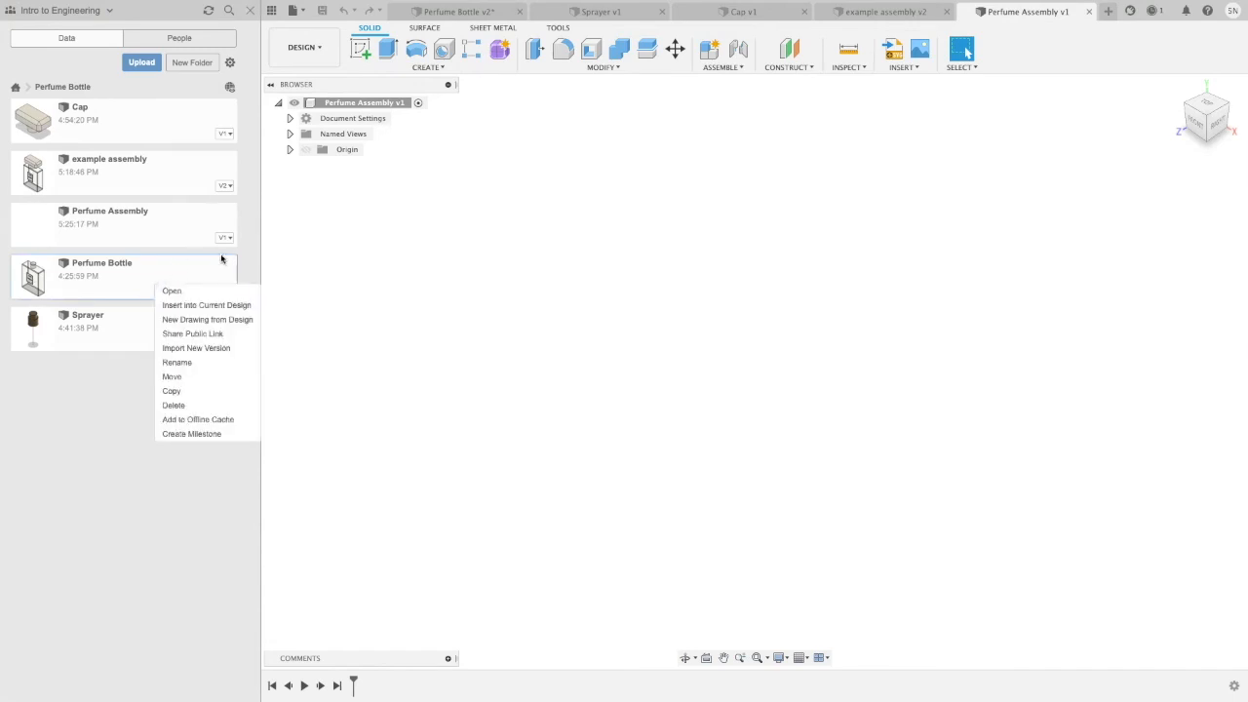
left_click(207, 306)
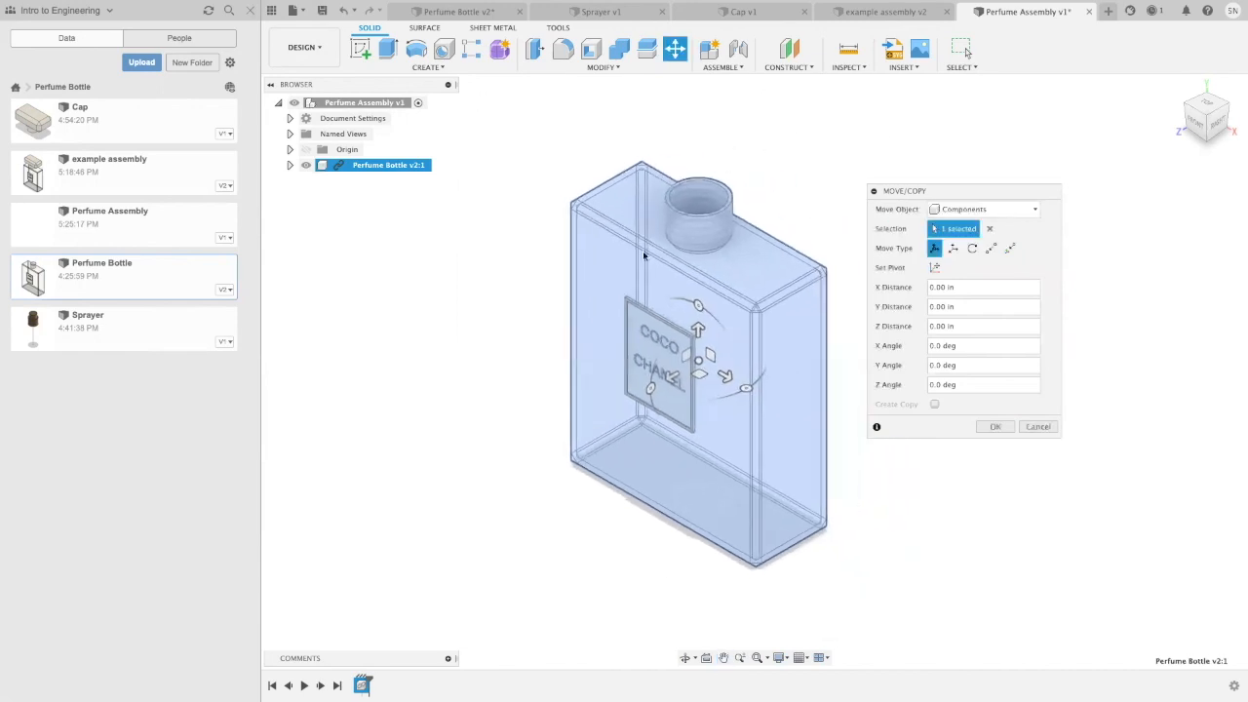
left_click(996, 426)
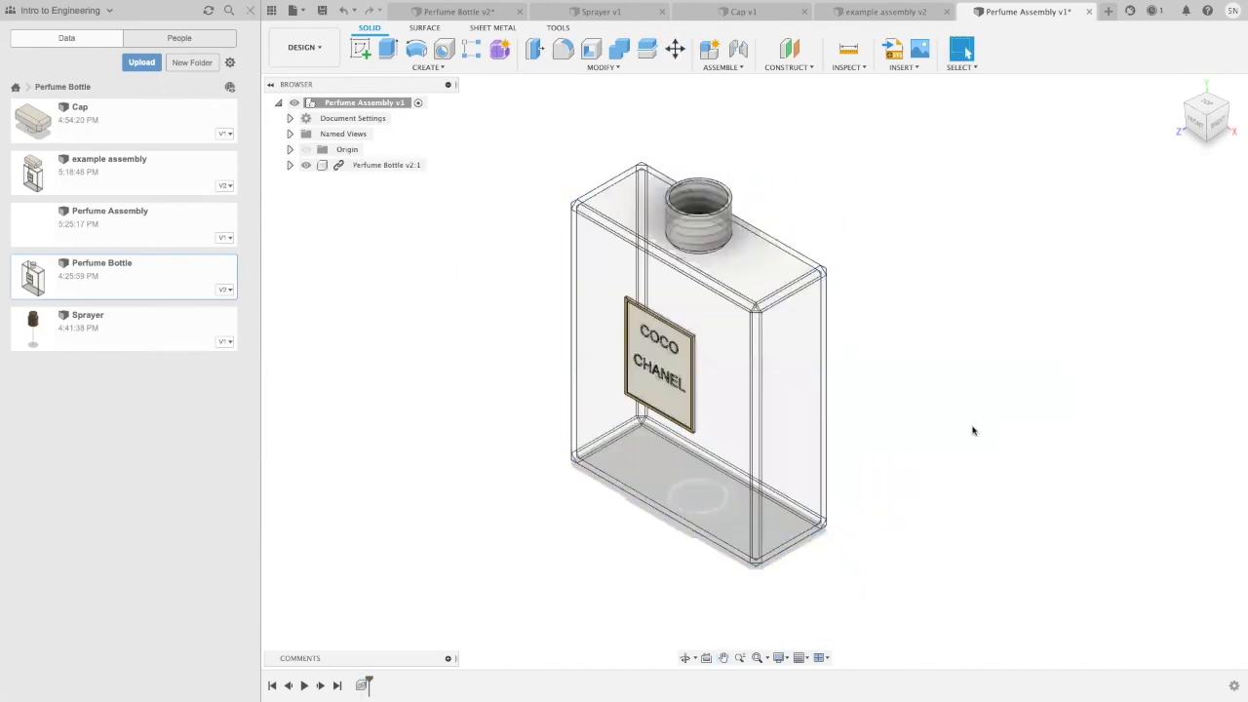
right_click(343, 165)
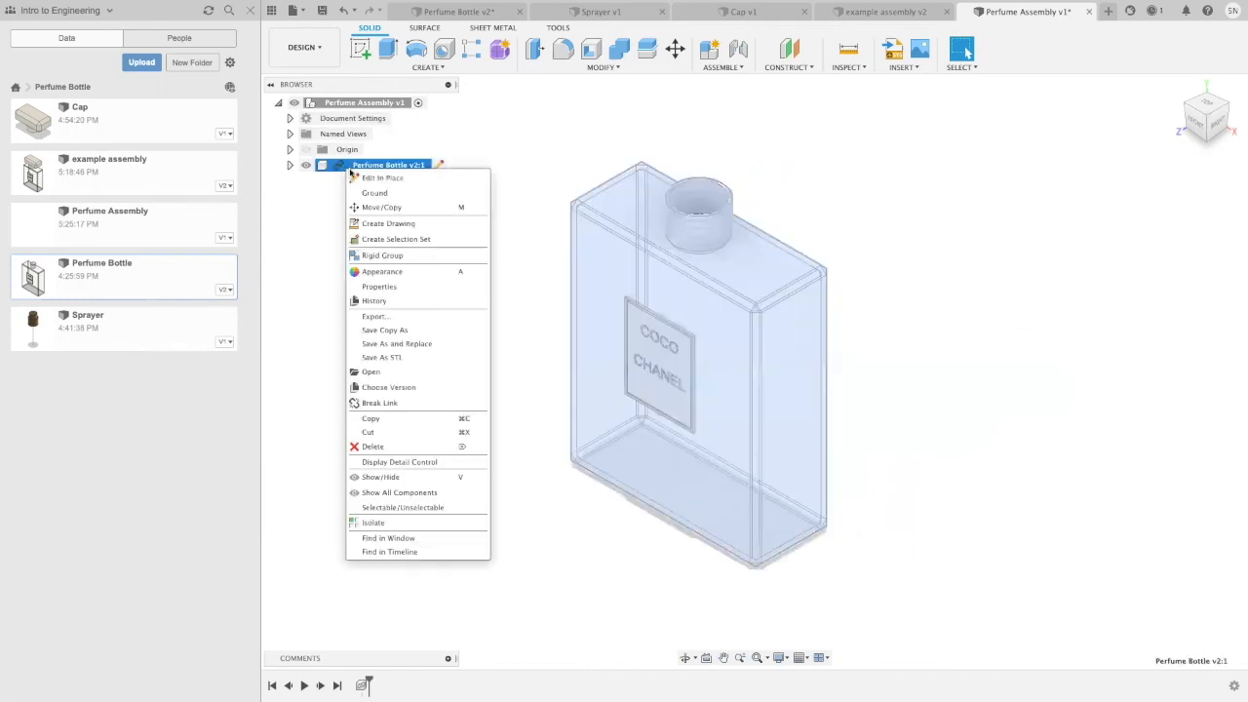
left_click(400, 193)
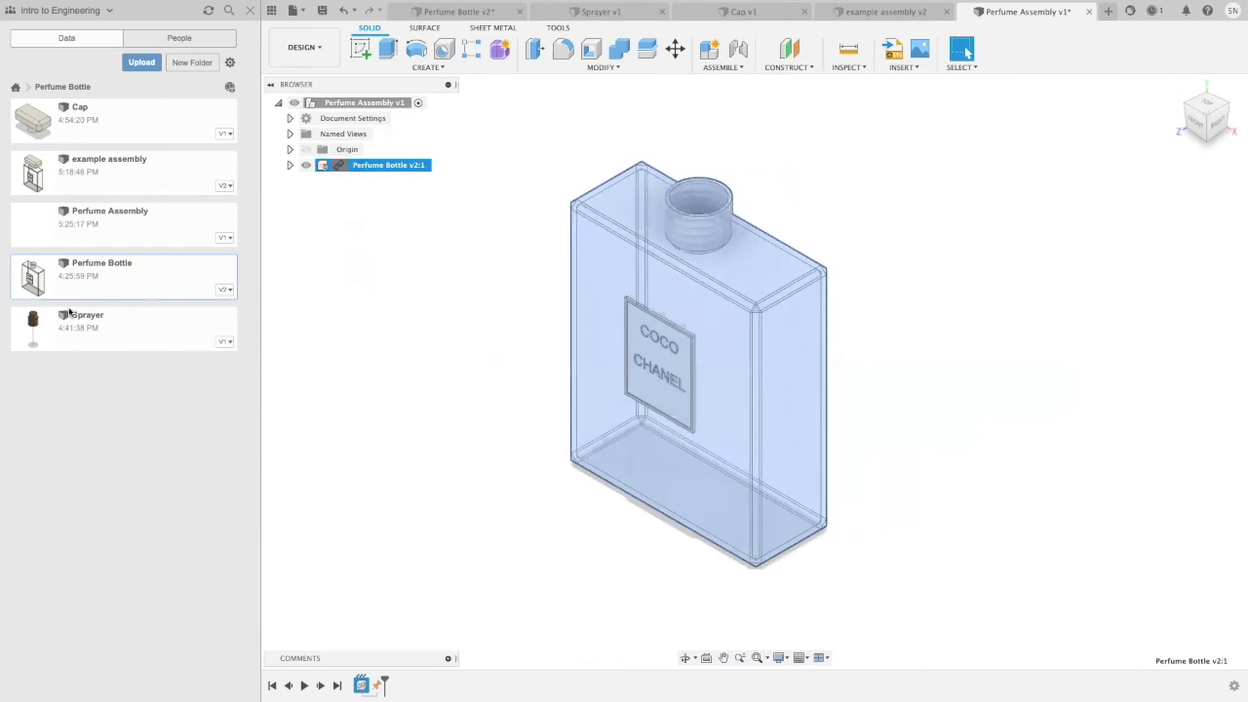
Step: Insert the Sprayer design into the assembly and place it beside the bottle, raised 0.90 in along Y
right_click(114, 330)
left_click(138, 349)
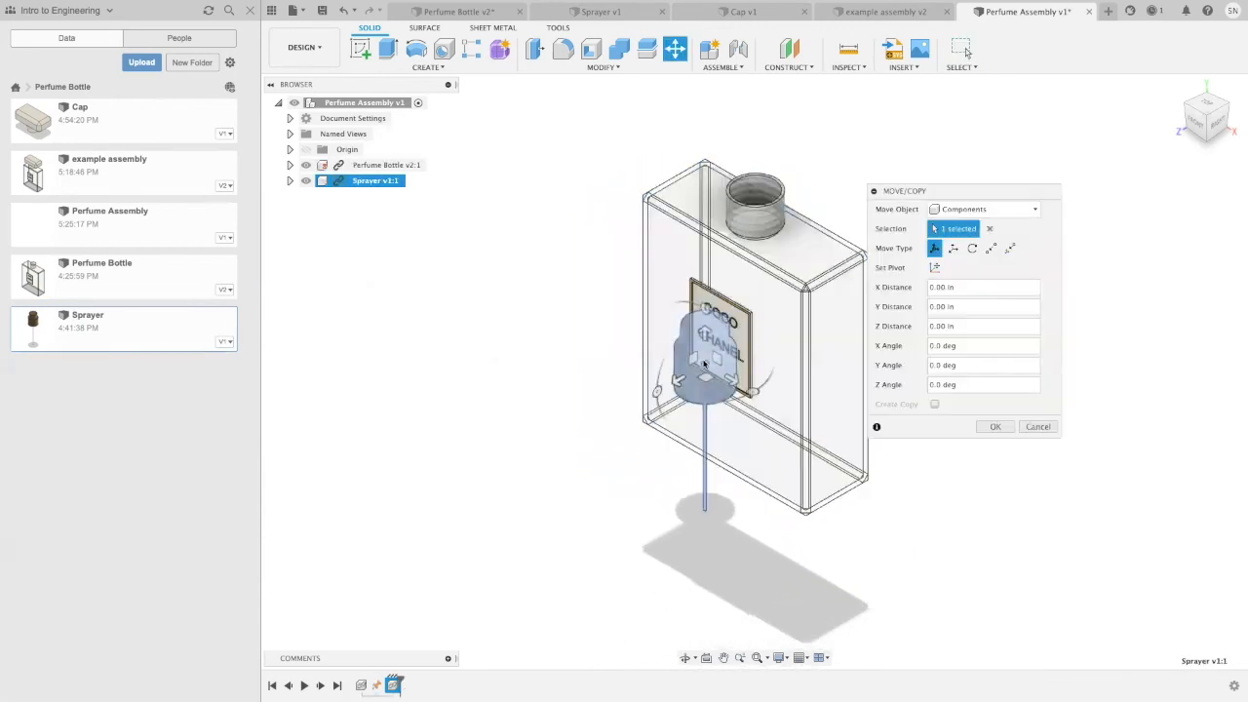
mouse_move(580, 423)
left_mouse_down()
mouse_move(499, 448)
mouse_move(524, 365)
left_mouse_up()
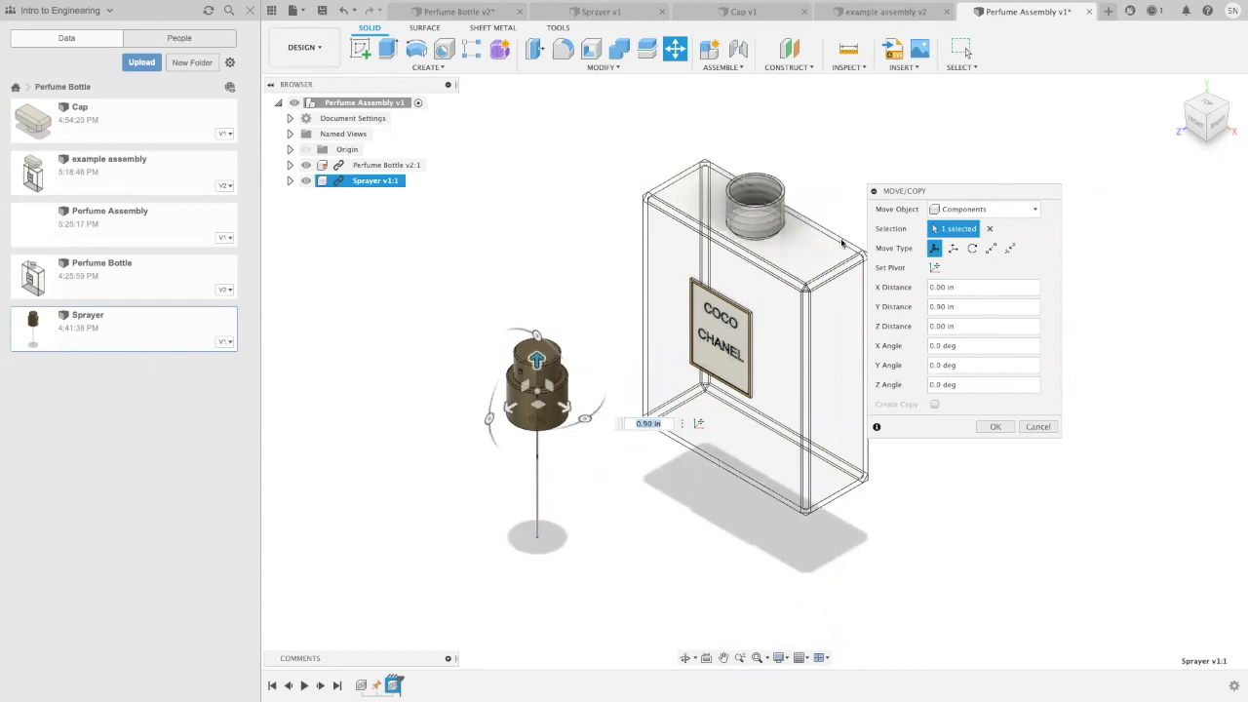
left_click(996, 427)
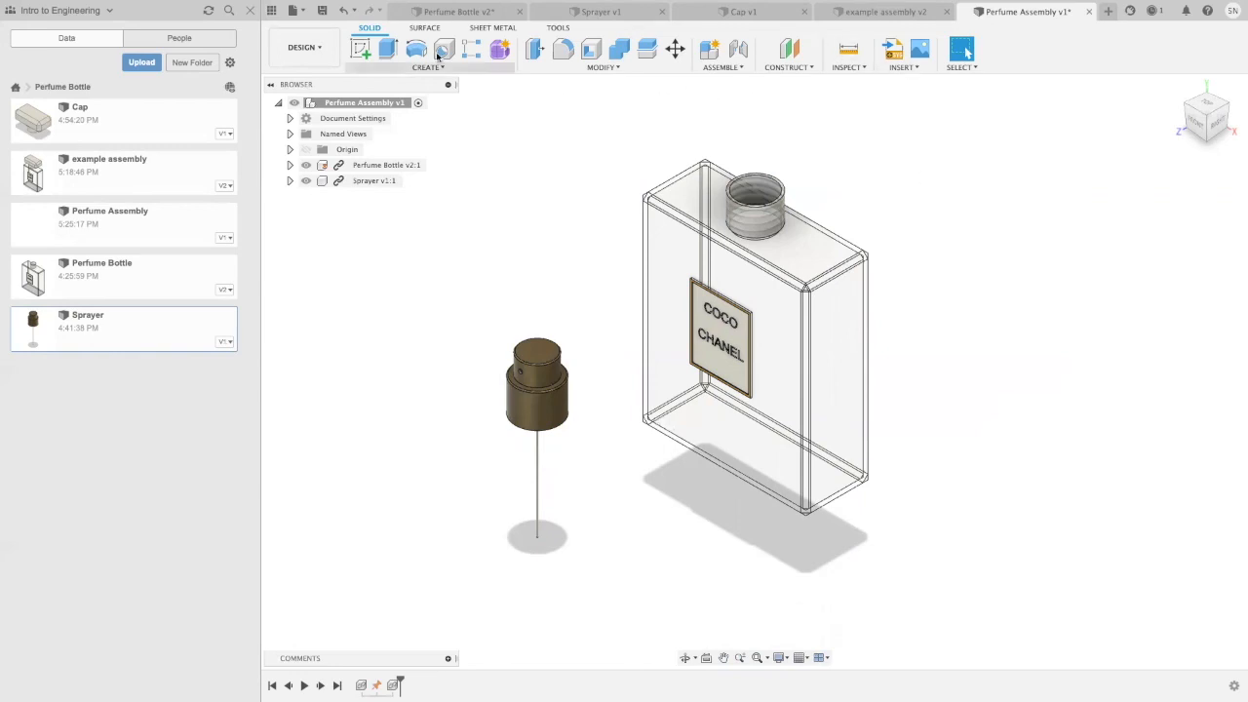
Step: Start a joint and snap its first component to the ring face on the sprayer's underside
left_click(740, 68)
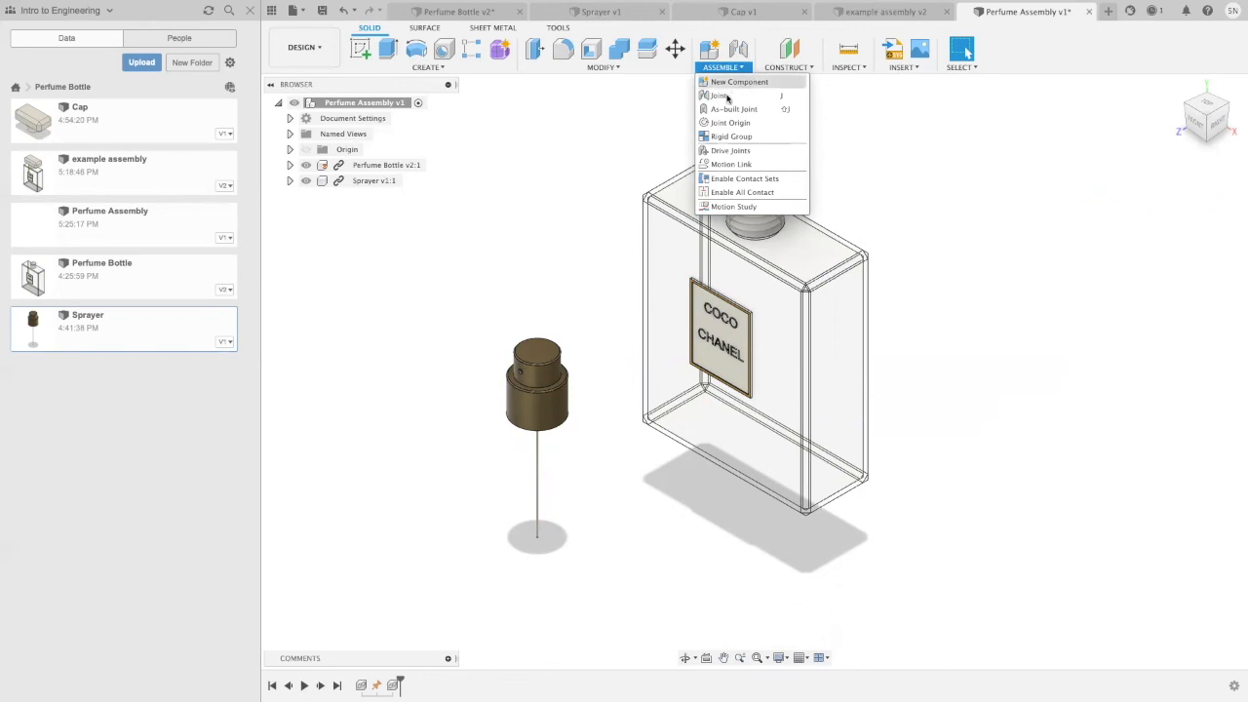
left_click(718, 95)
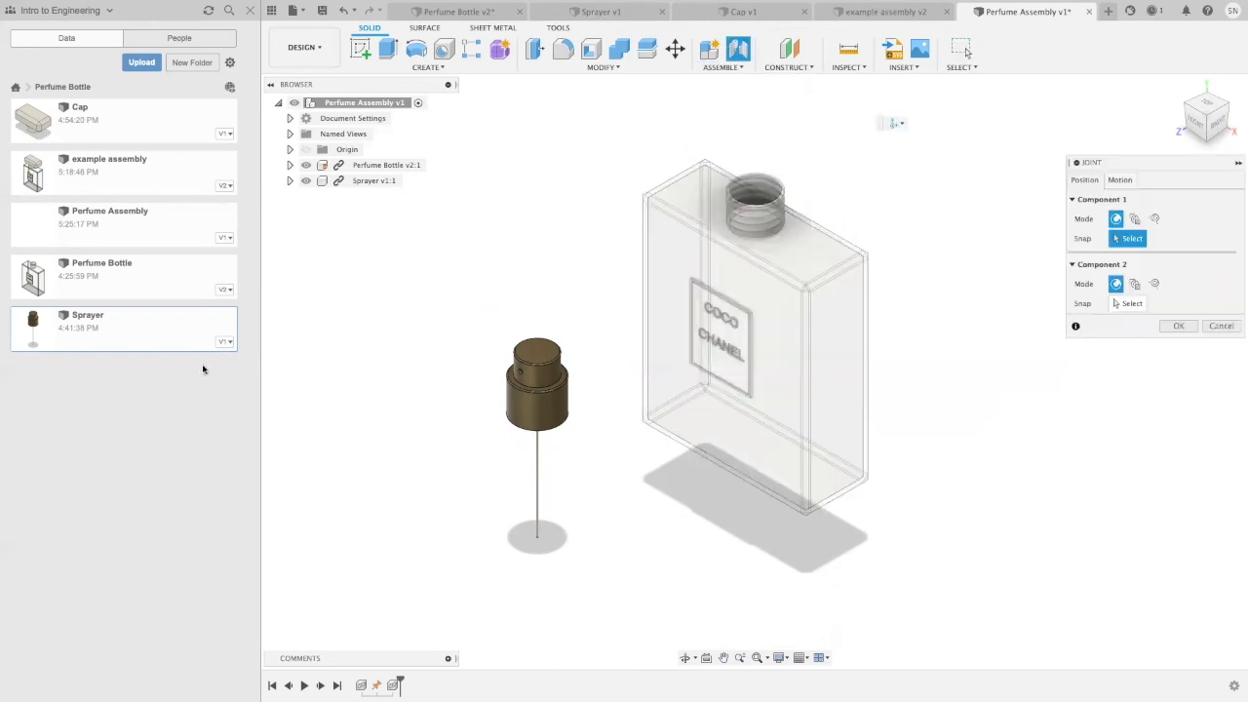
middle_click_drag(396, 424, 353, 314, "shift")
scroll(512, 424, "up", 5)
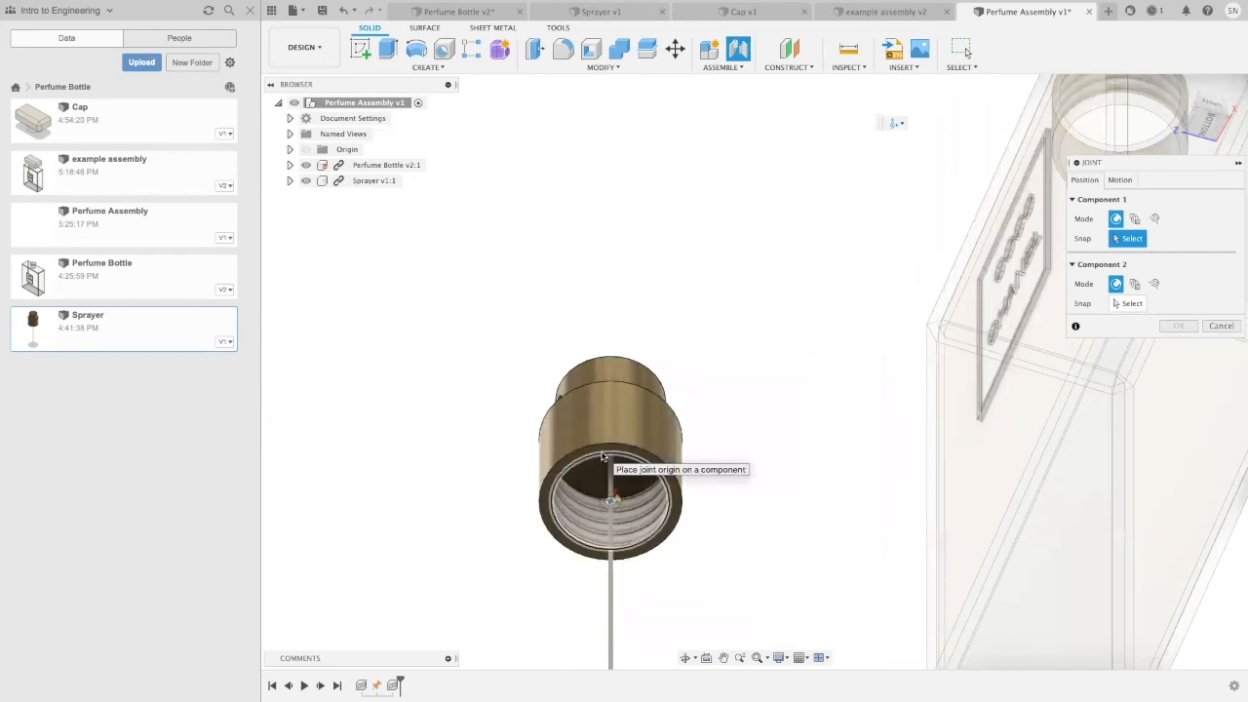
scroll(603, 456, "up", 2)
left_click(599, 442)
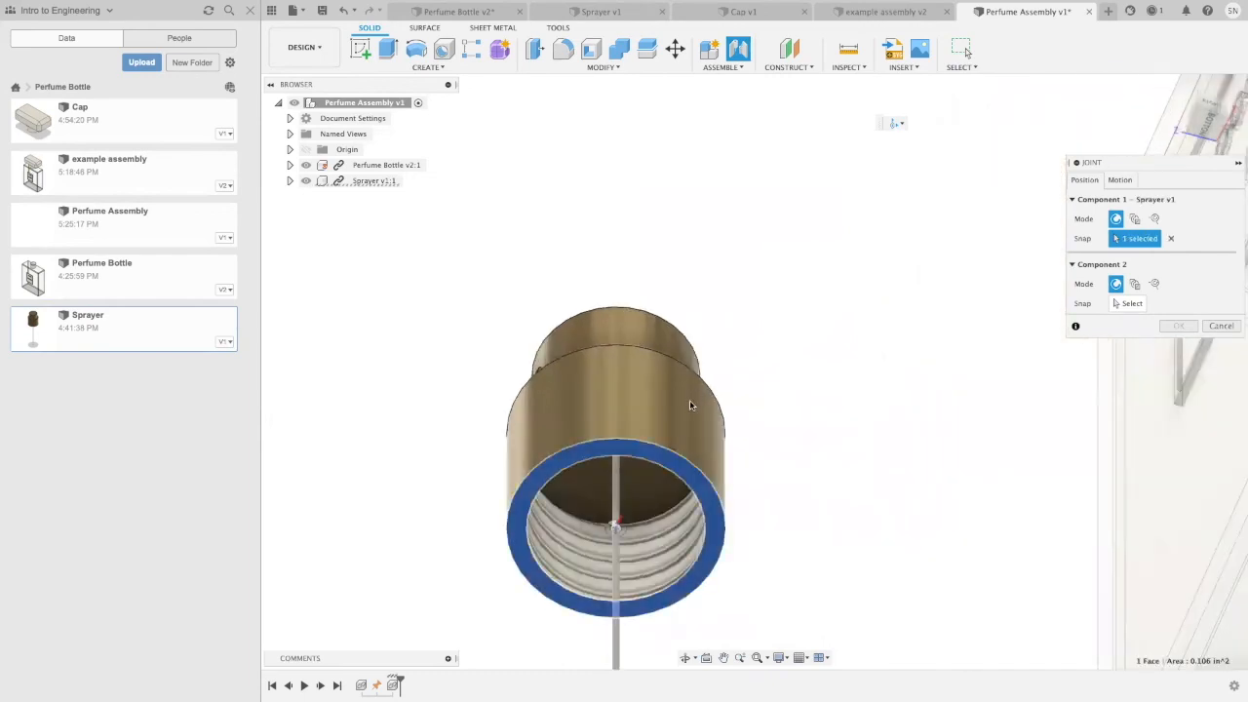
Step: Snap the joint's second component to the circular base of the bottle's neck and create the sprayer joint
mouse_move(771, 392)
middle_mouse_down("shift")
mouse_move(790, 354)
mouse_move(790, 438)
mouse_move(787, 425)
middle_mouse_up("shift")
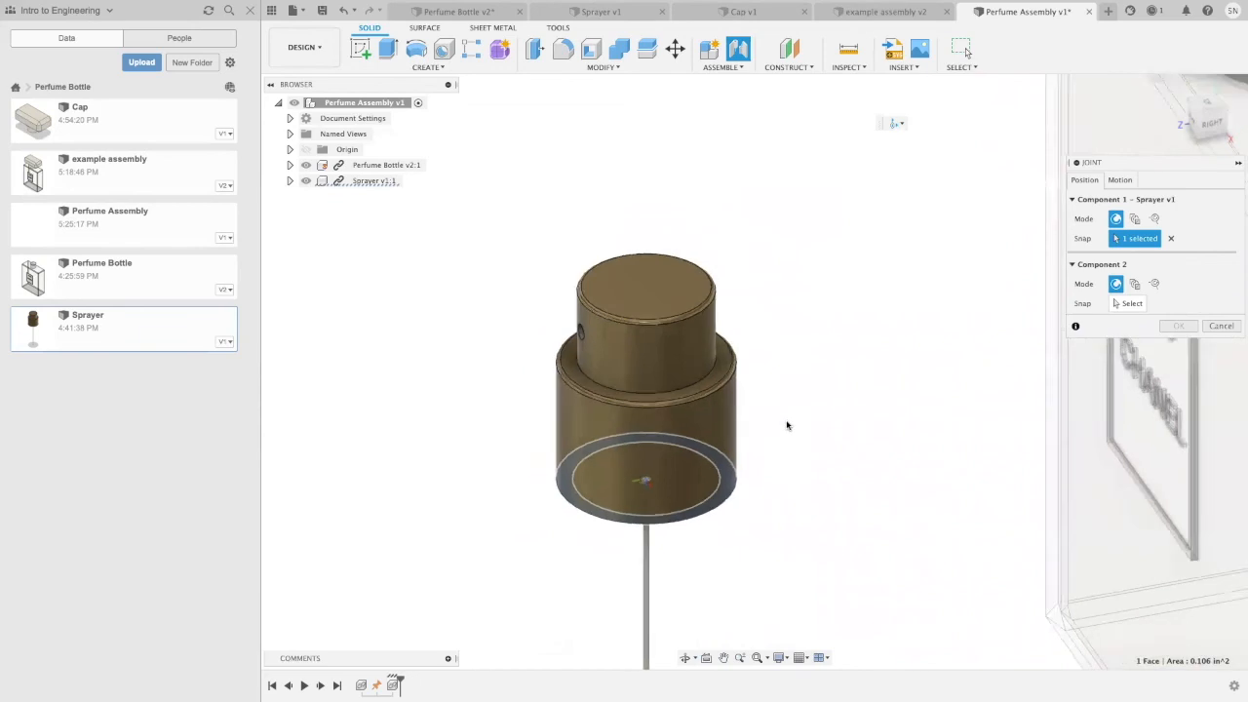
scroll(788, 425, "down", 5)
mouse_move(778, 306)
middle_mouse_down()
mouse_move(546, 438)
mouse_move(494, 445)
middle_mouse_up()
scroll(853, 319, "up", 3)
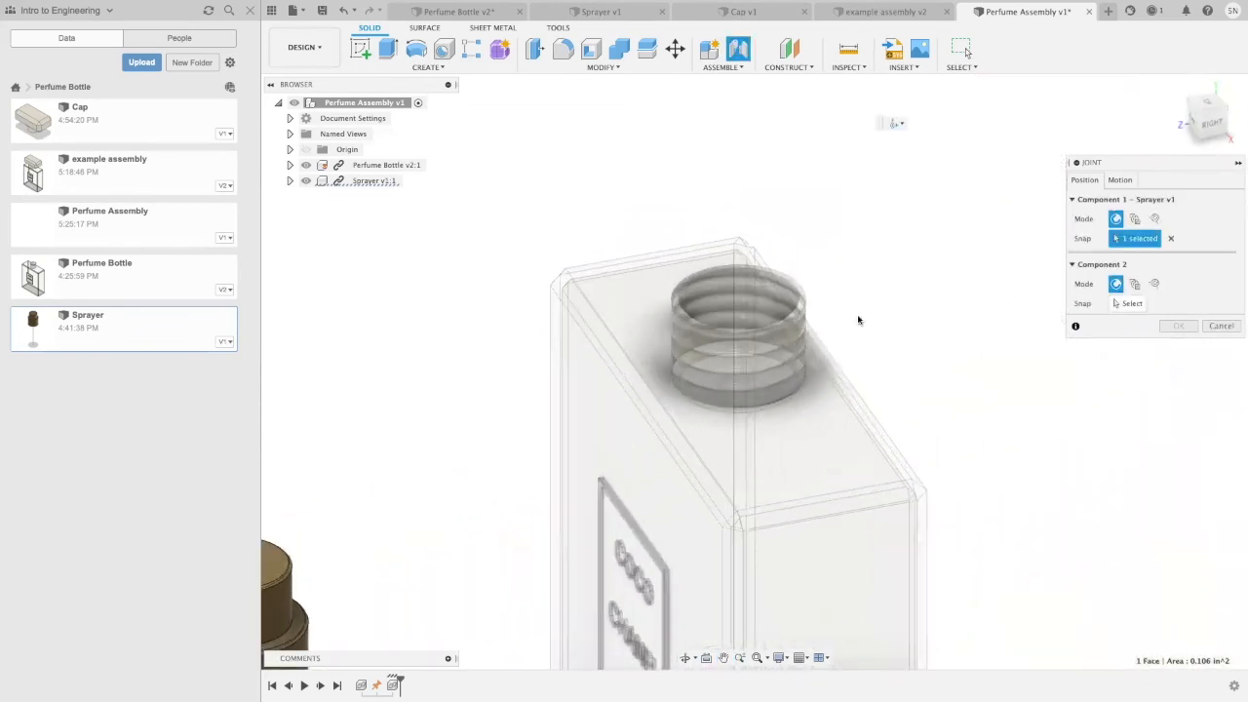
scroll(870, 304, "up", 1)
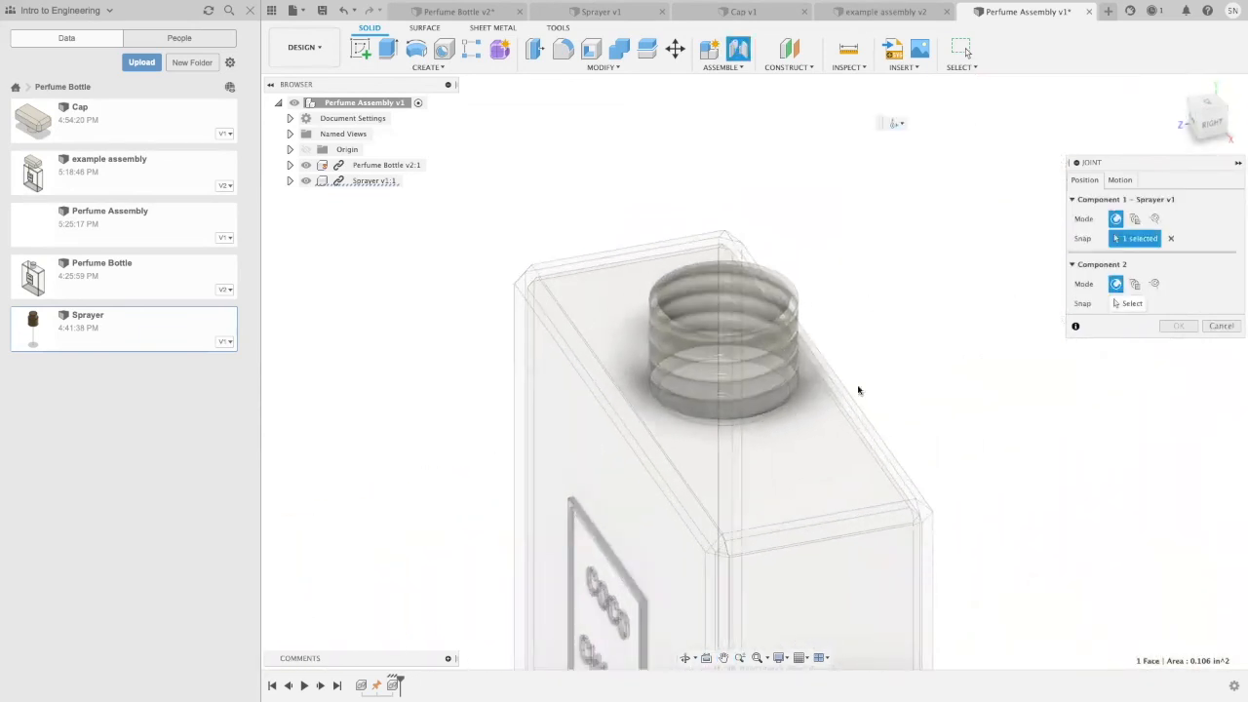
left_click(770, 414)
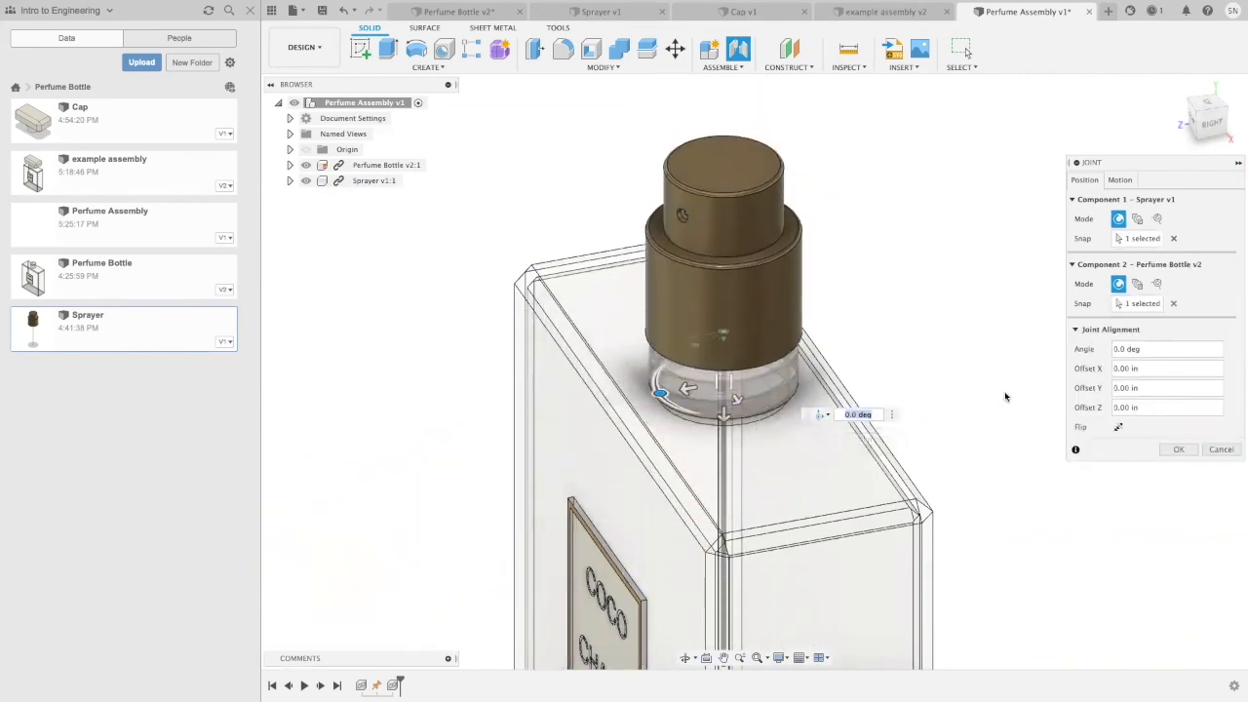
left_click(1175, 450)
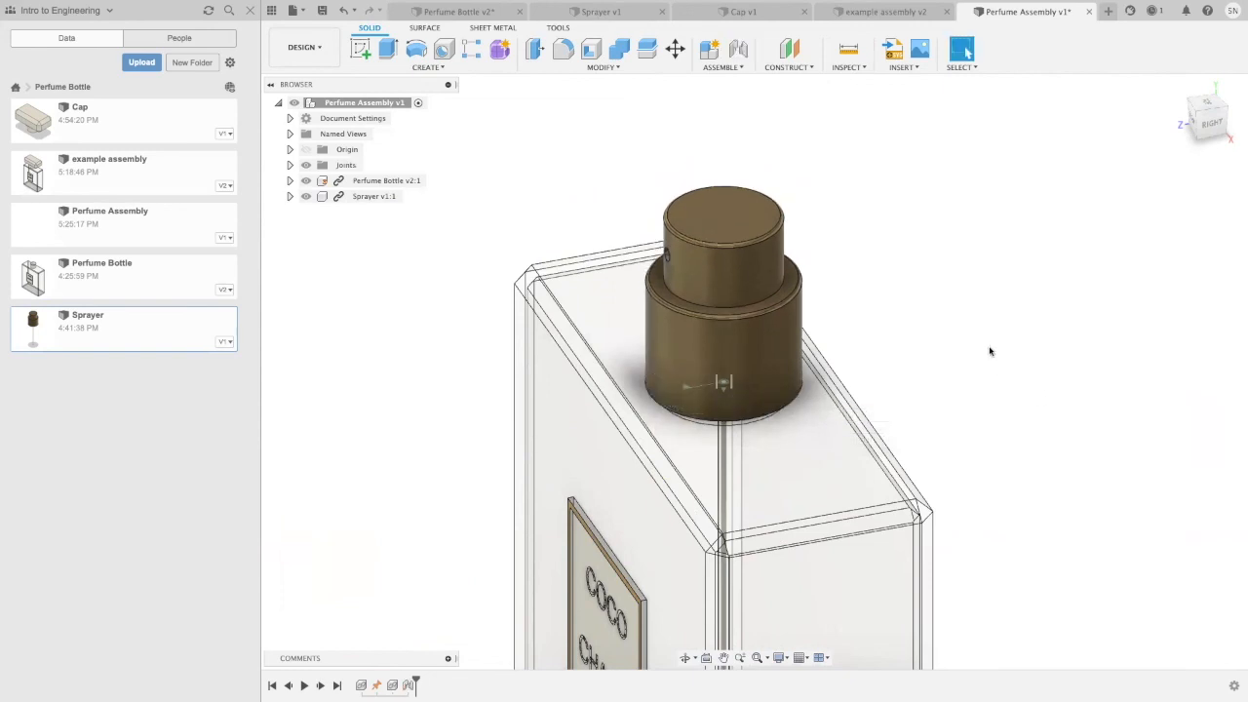
Step: Edit the sprayer joint and preview its Rigid, Revolute, Slider, Cylindrical, Pin-Slot, Planar and Ball motion types
middle_click_drag(1022, 337, 1048, 335, "shift")
right_click(415, 685)
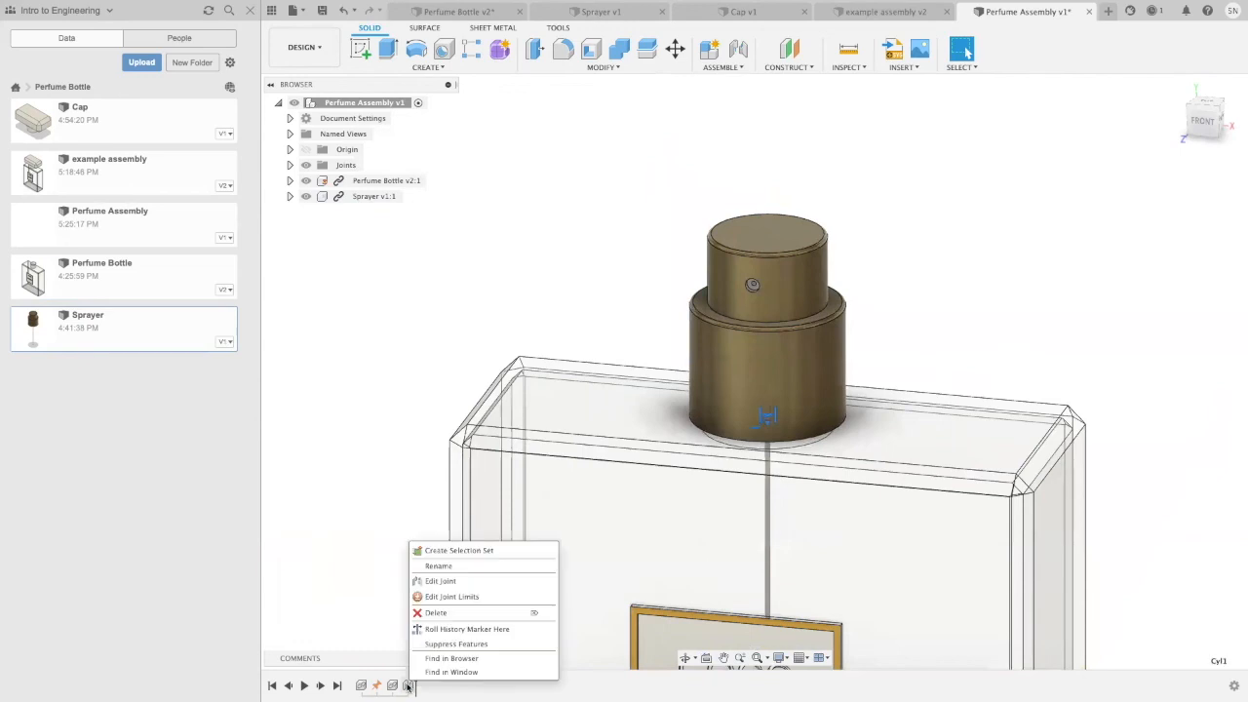
left_click(448, 582)
left_click(1121, 180)
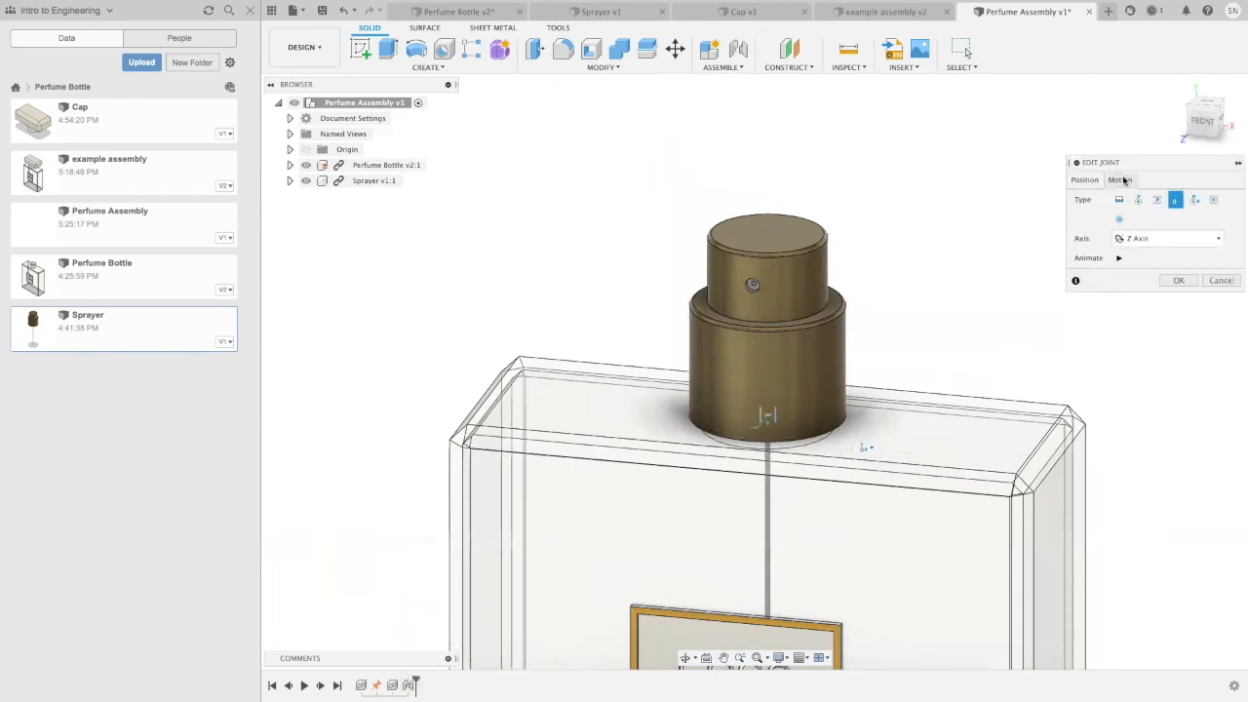
left_click(1117, 200)
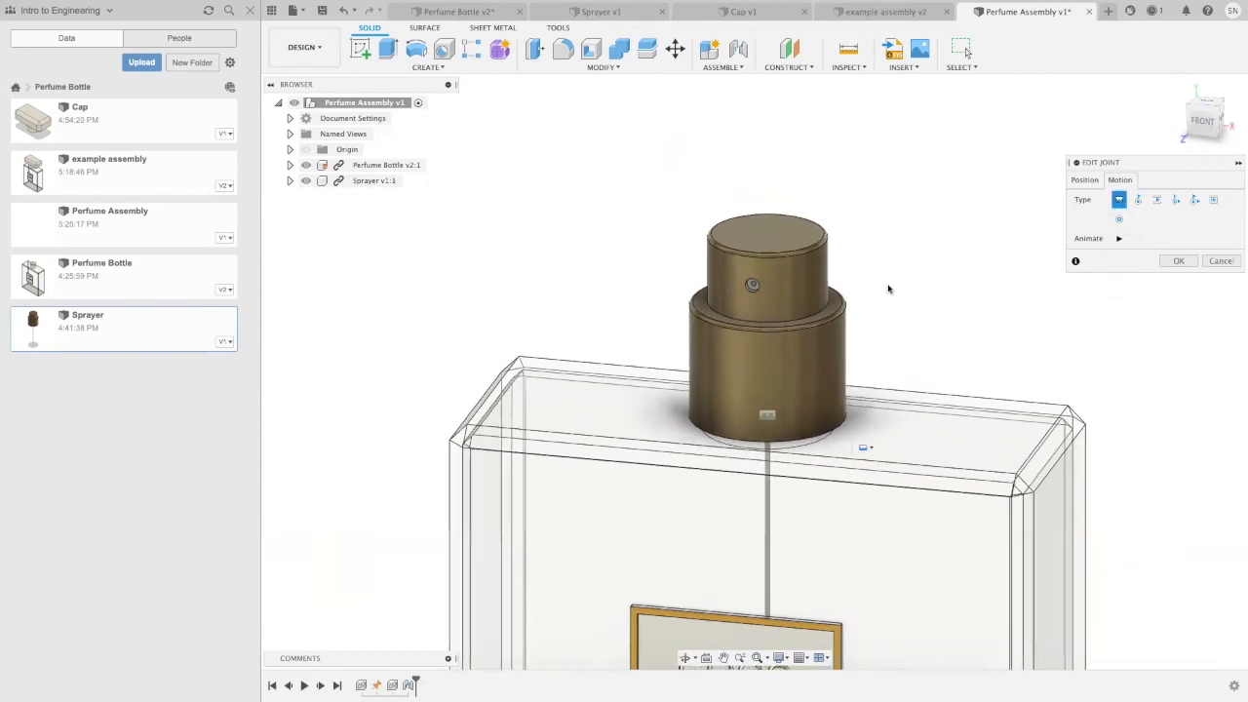
middle_click_drag(893, 252, 743, 187)
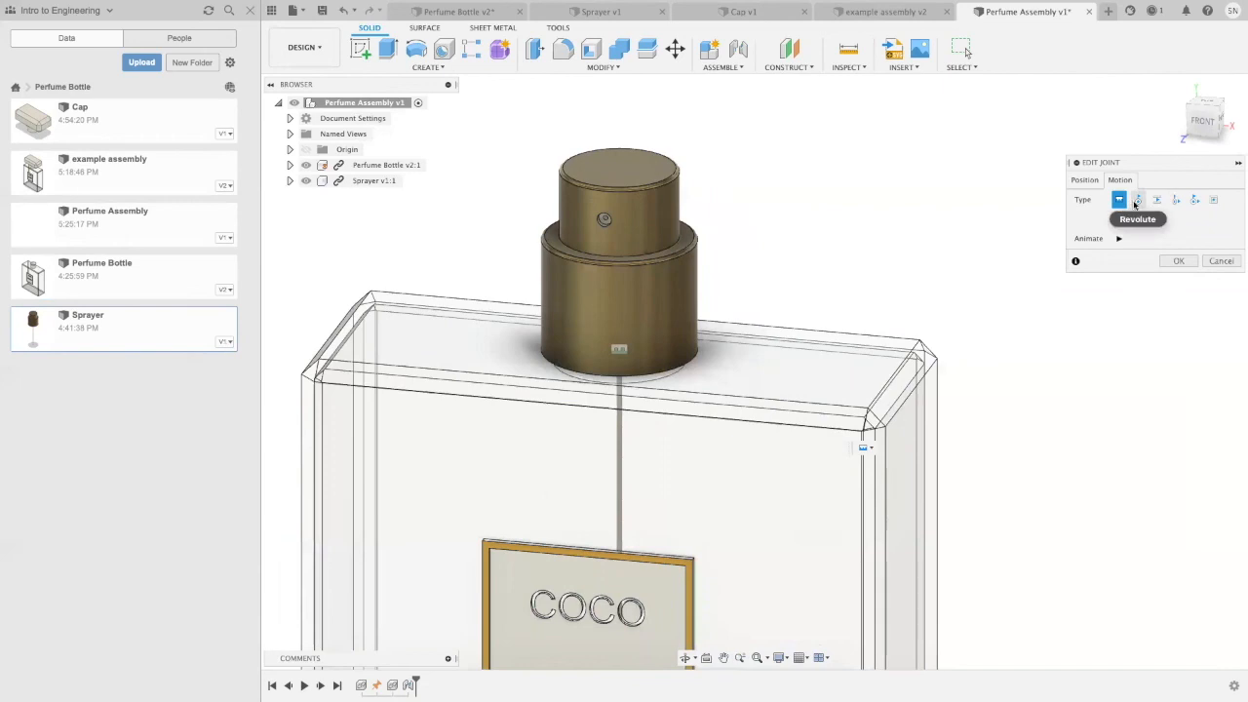
left_click(1136, 201)
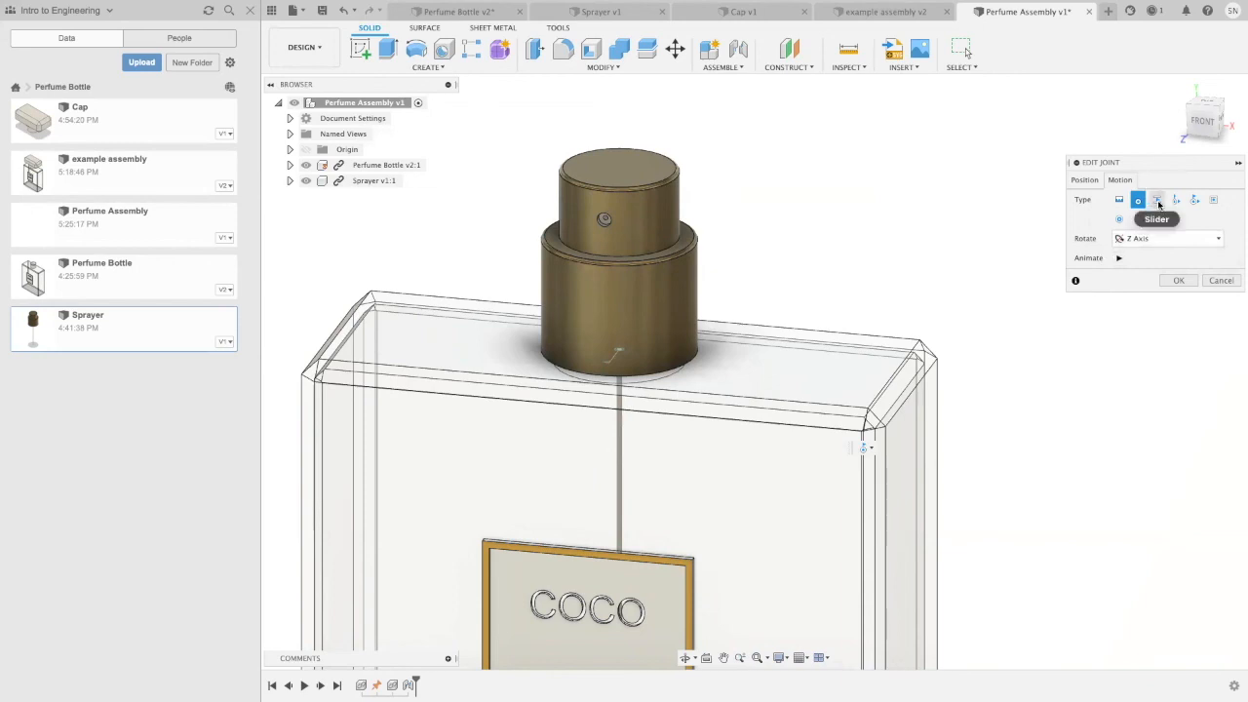
left_click(1157, 201)
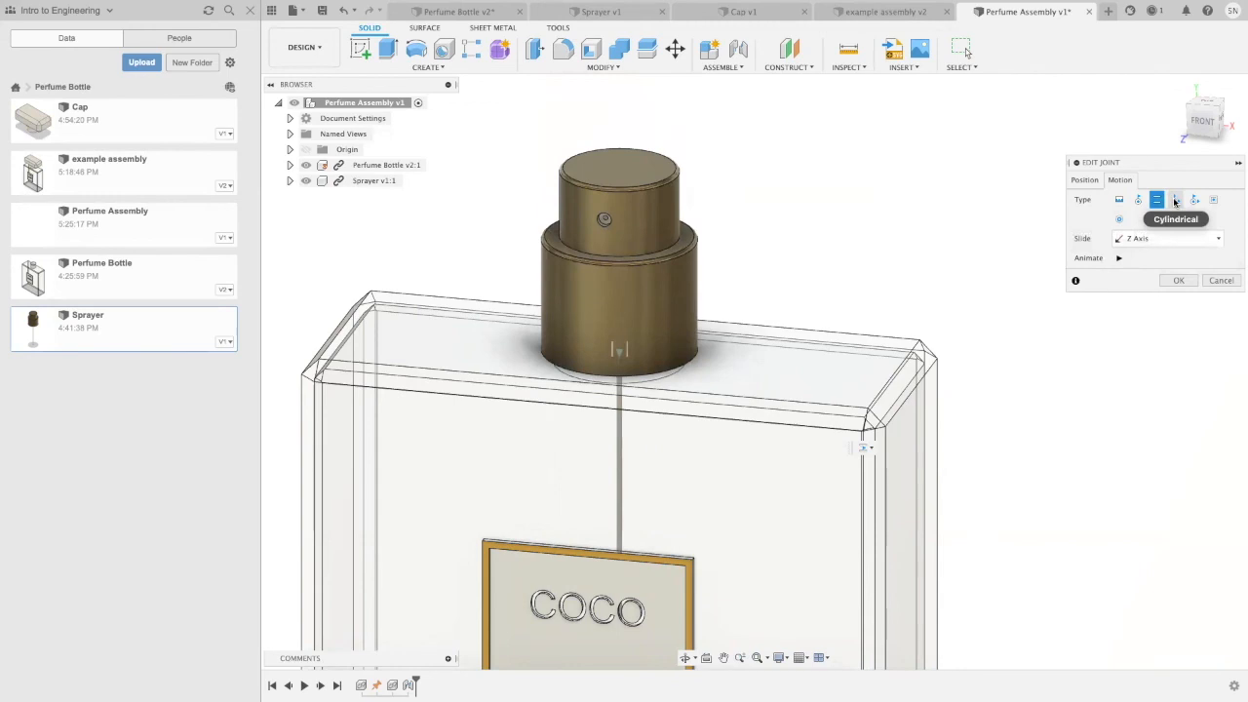
left_click(1175, 200)
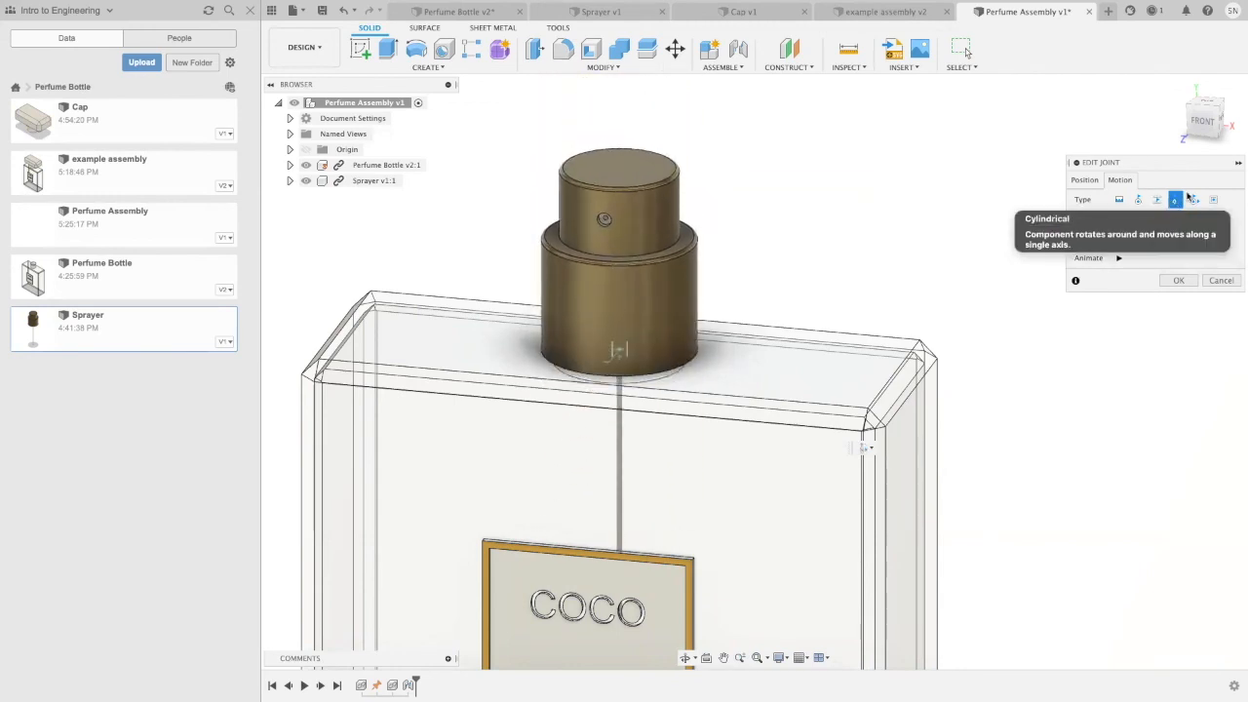
left_click(1194, 201)
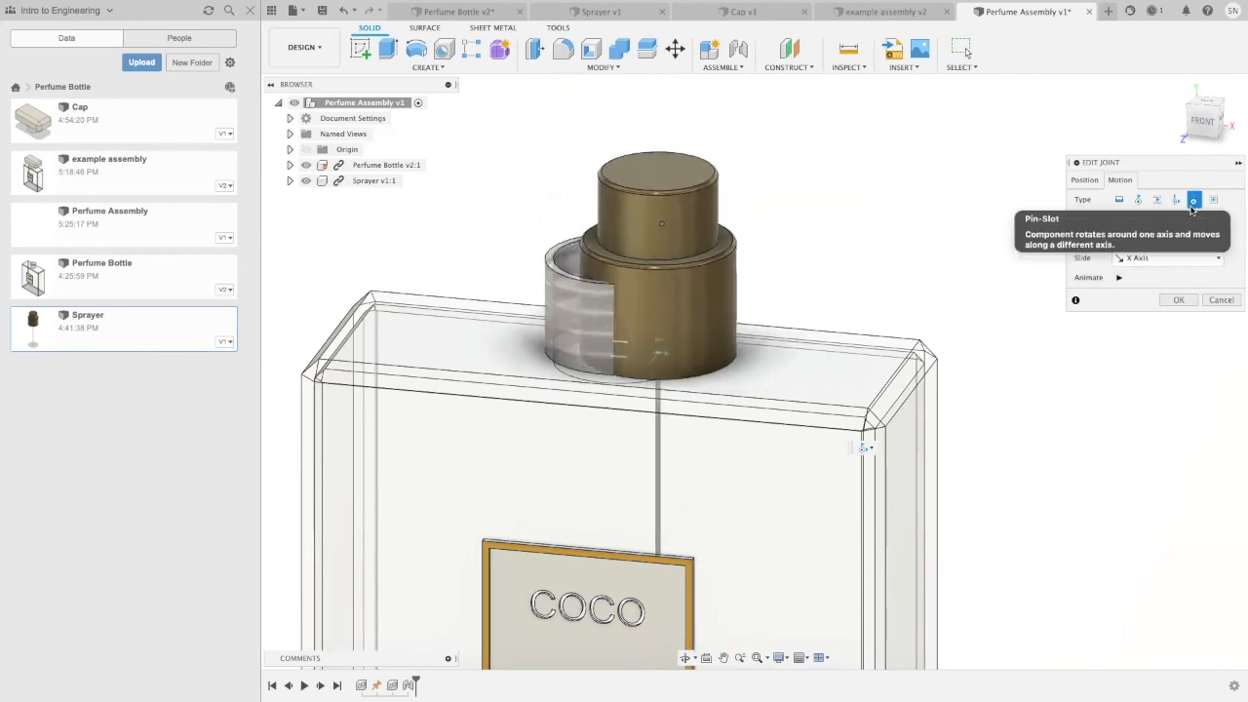
left_click(1213, 200)
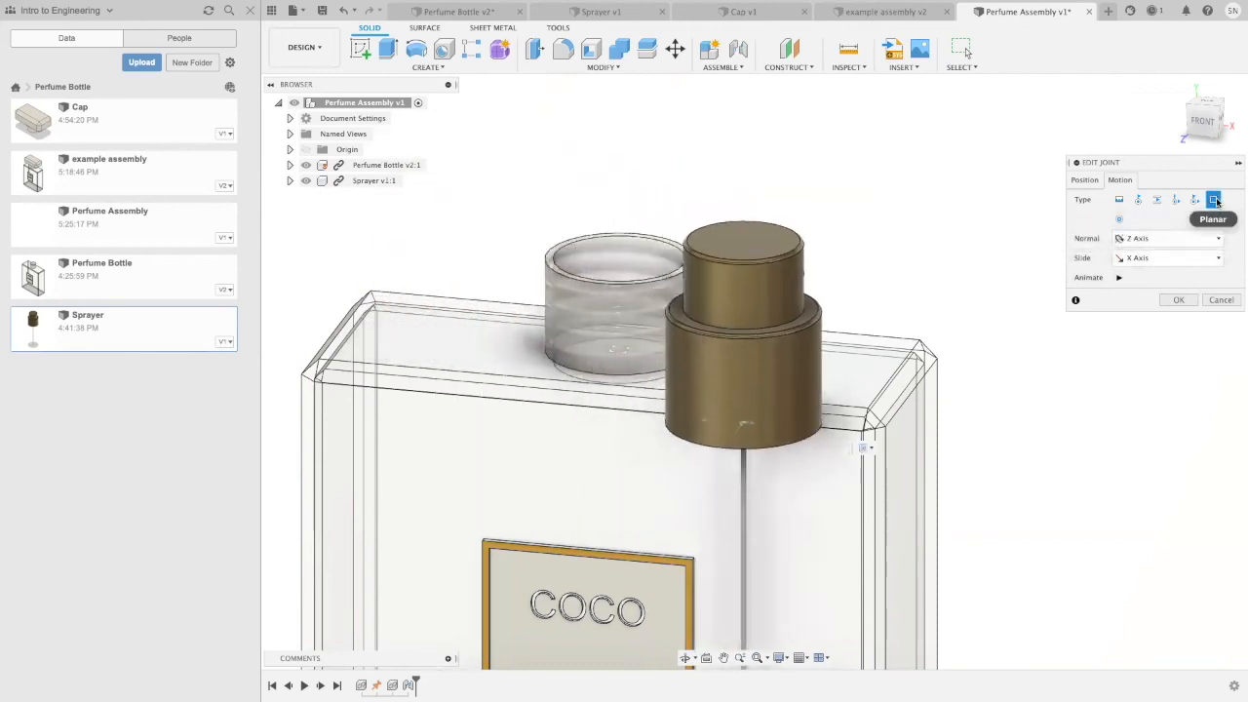
left_click(1119, 219)
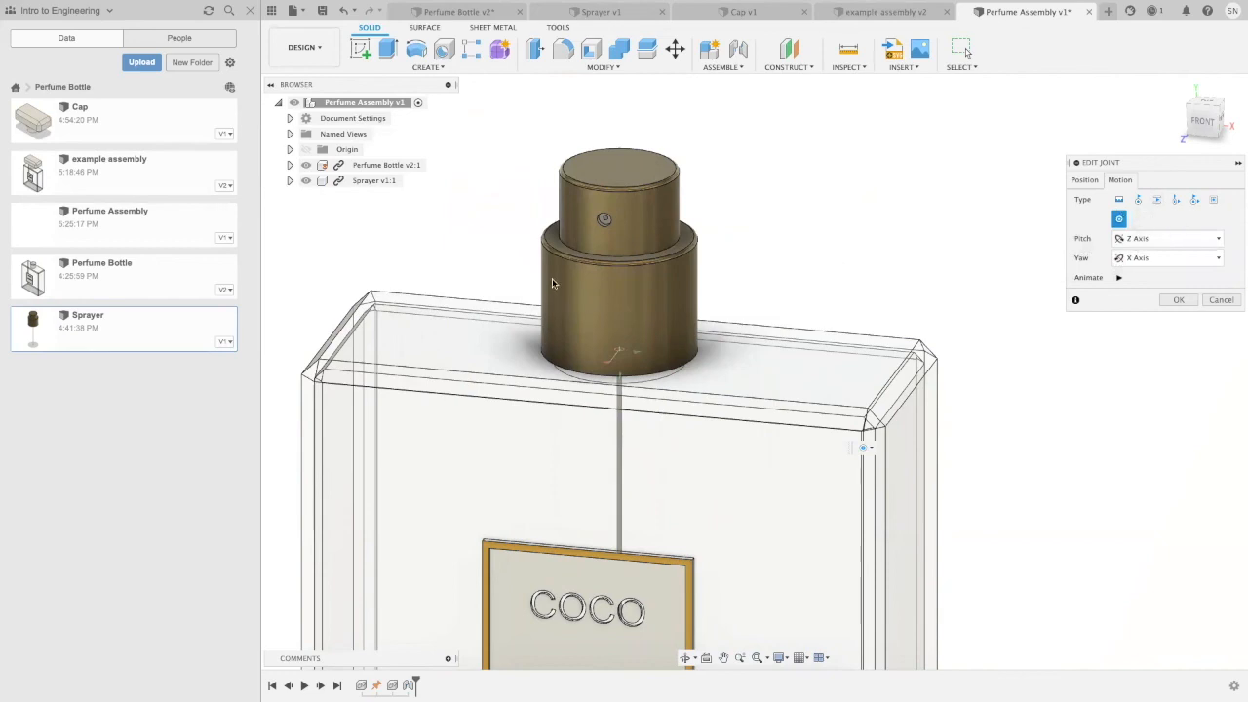
Step: Set the sprayer joint to Cylindrical motion with a custom axis picked at the neck's circular base, and animate it
left_click(1176, 200)
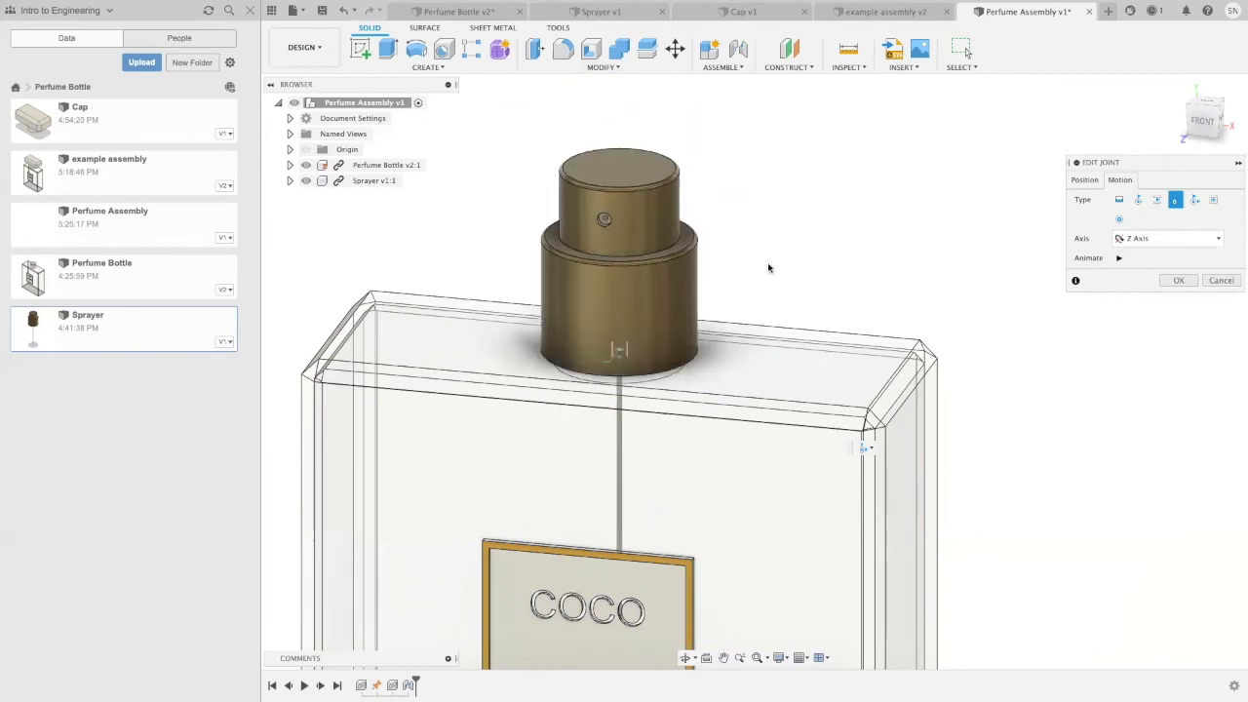
left_click(1170, 240)
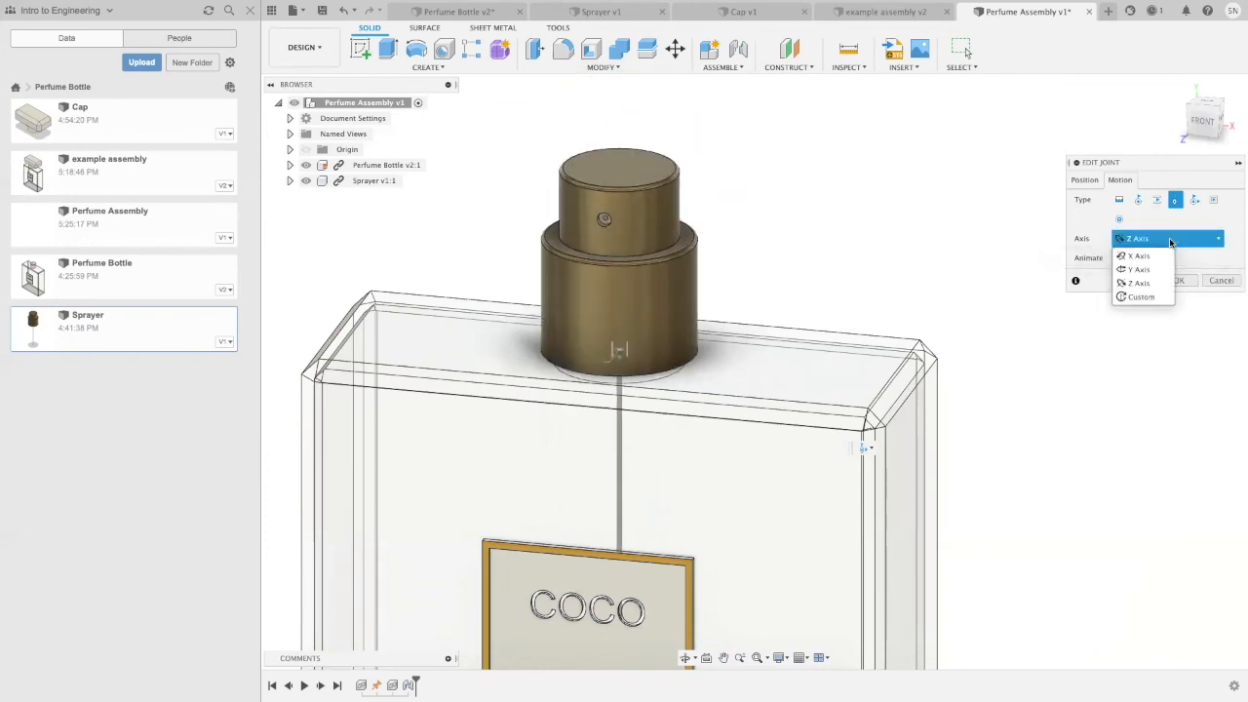
left_click(1141, 296)
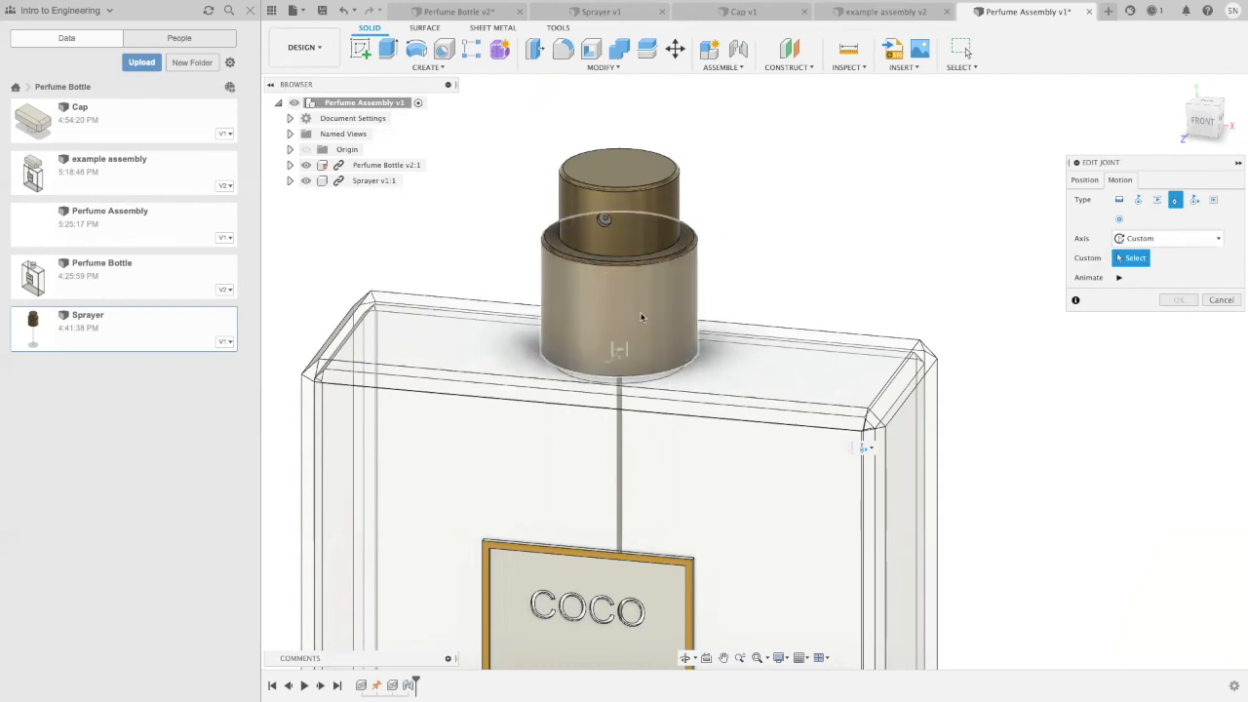
left_click(644, 377)
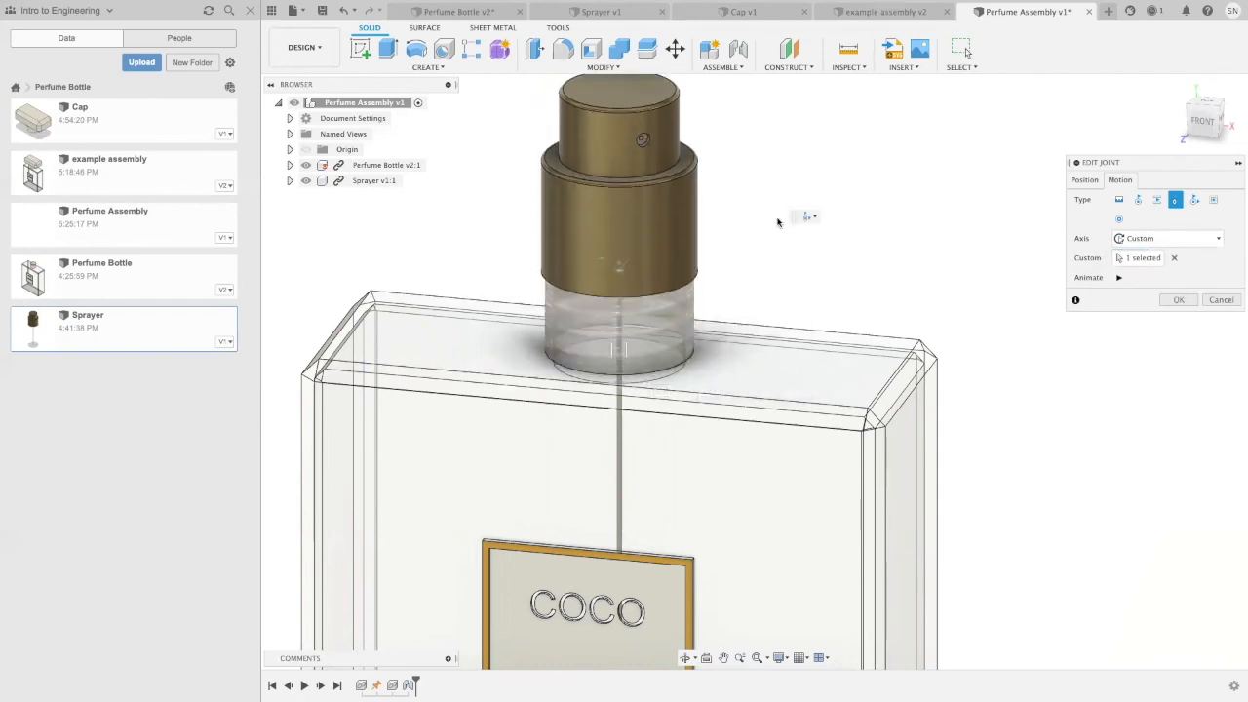
left_click(1169, 238)
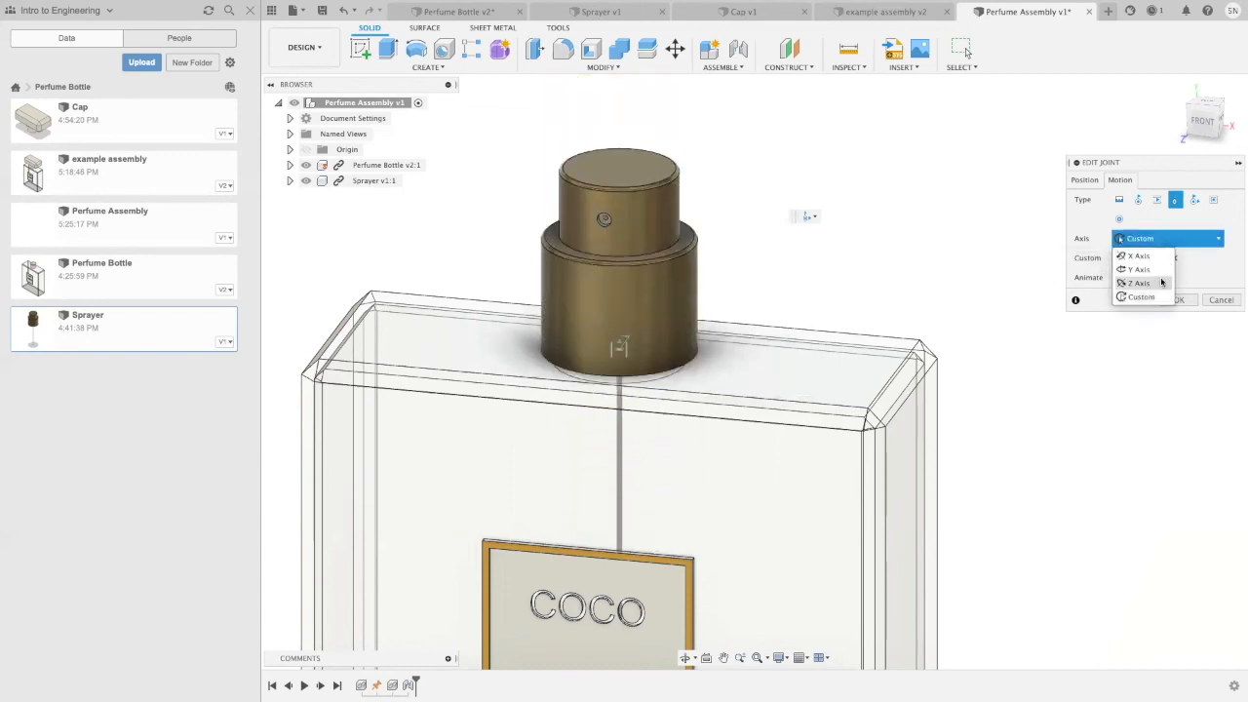
left_click(1208, 273)
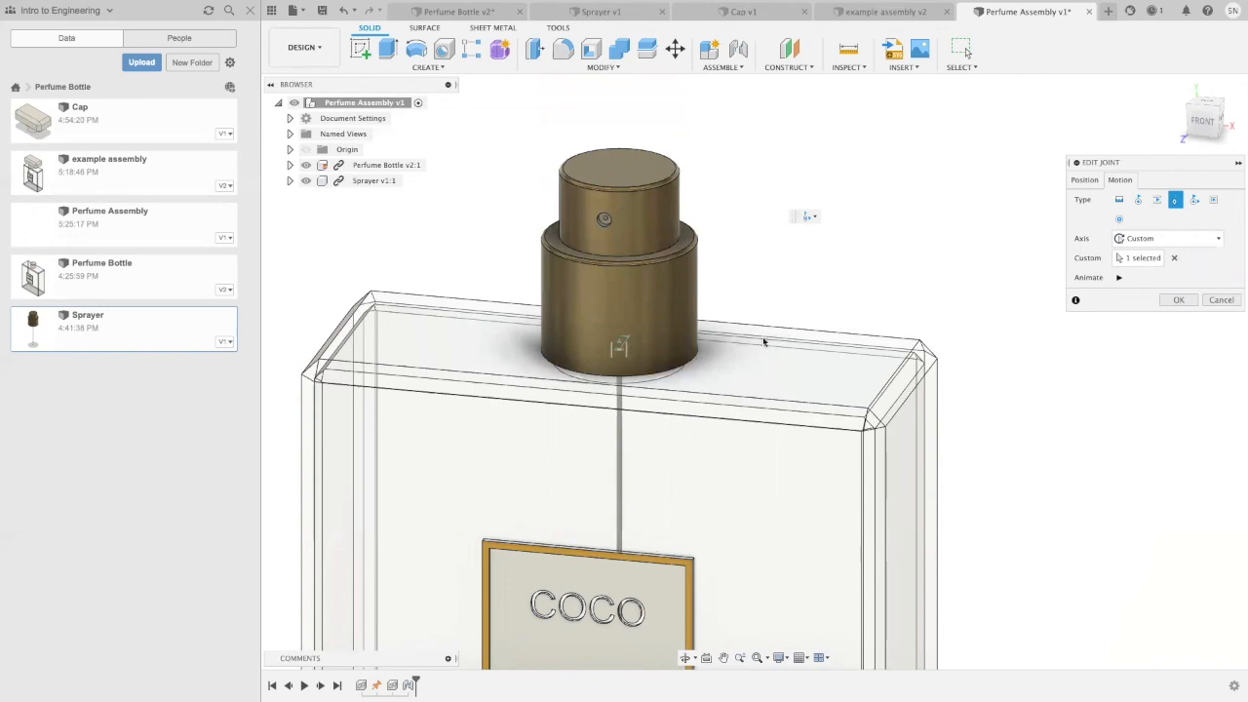
left_click(1119, 277)
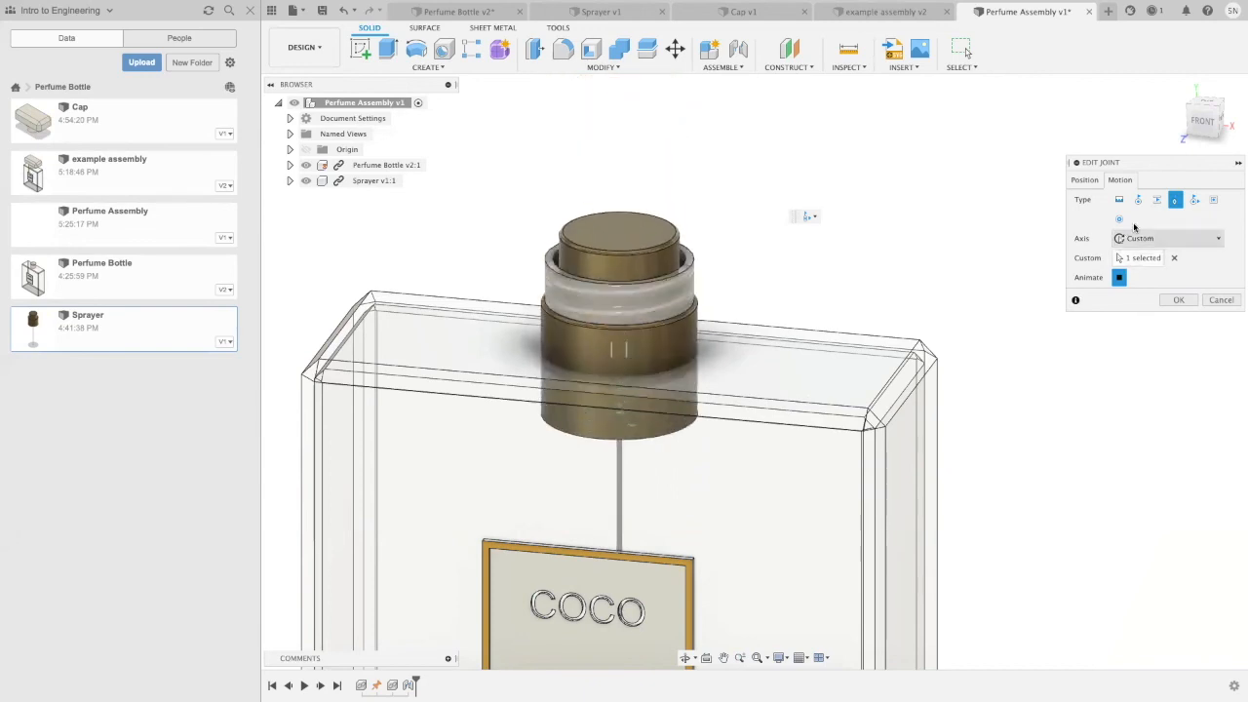
left_click(1176, 300)
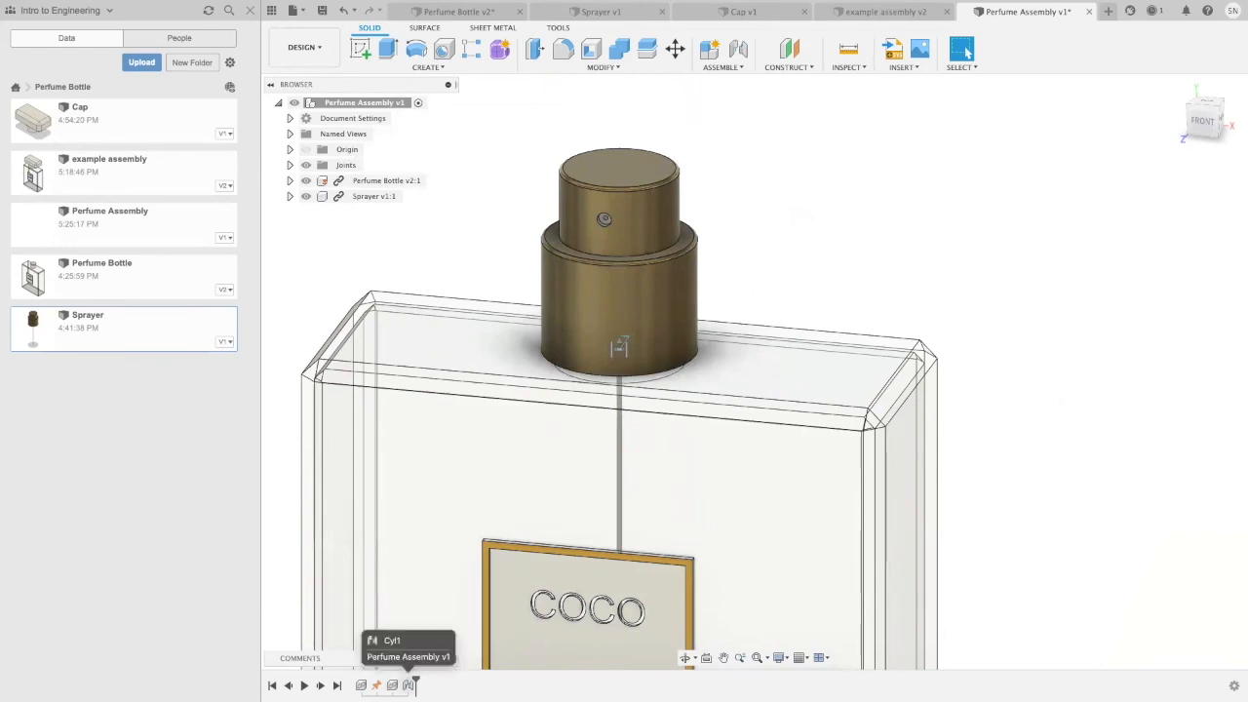
Step: Limit the sprayer joint's Slide motion to a minimum of -0.05 in, picked at the base of the bottle's neck
right_click(410, 685)
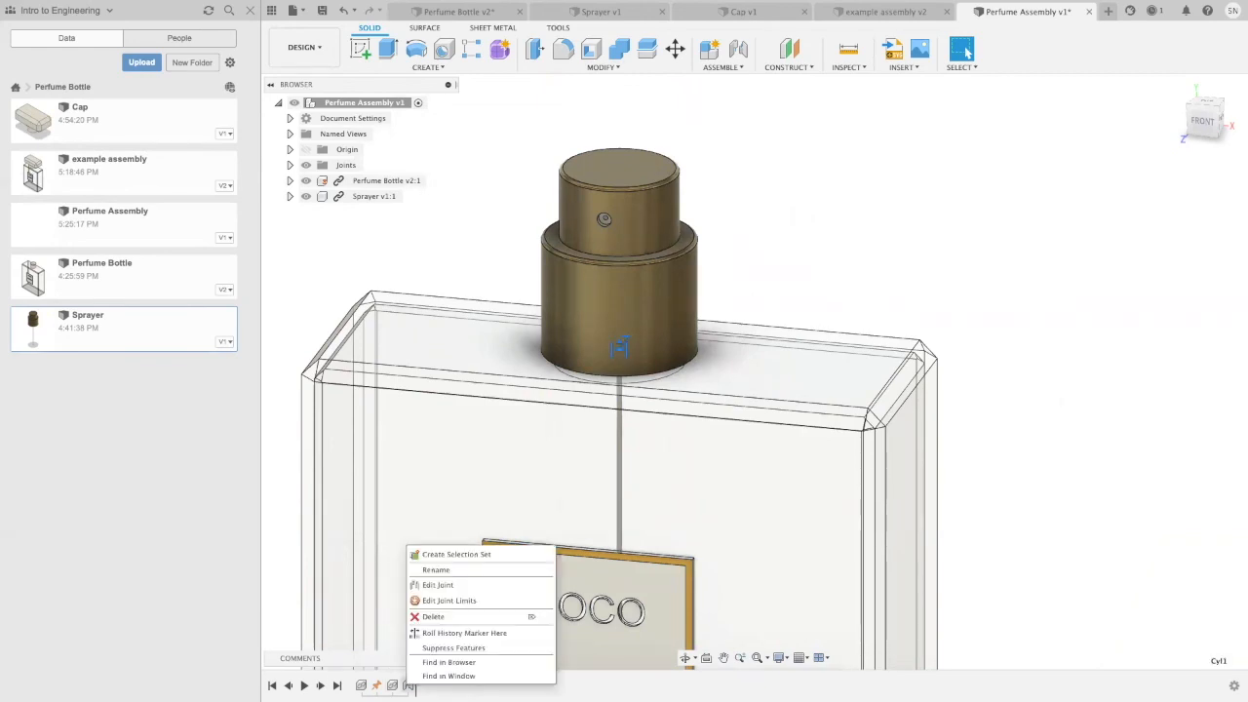
left_click(448, 601)
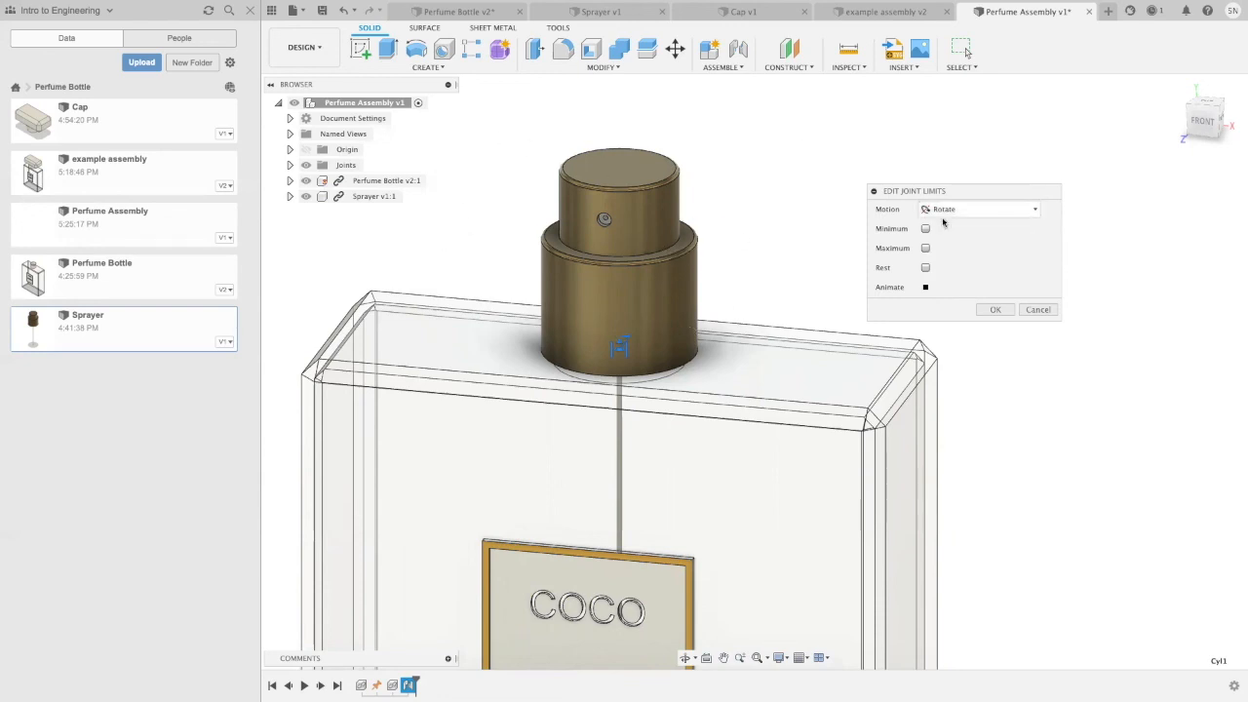
left_click(1016, 213)
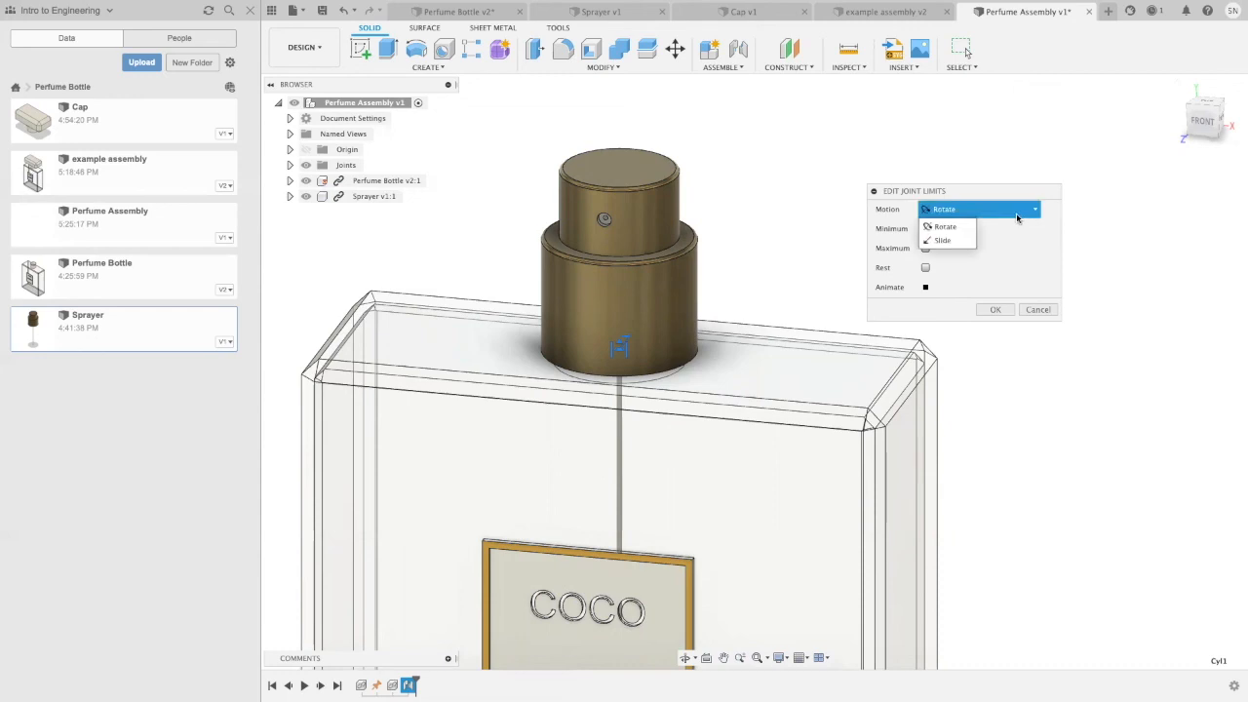
left_click(944, 240)
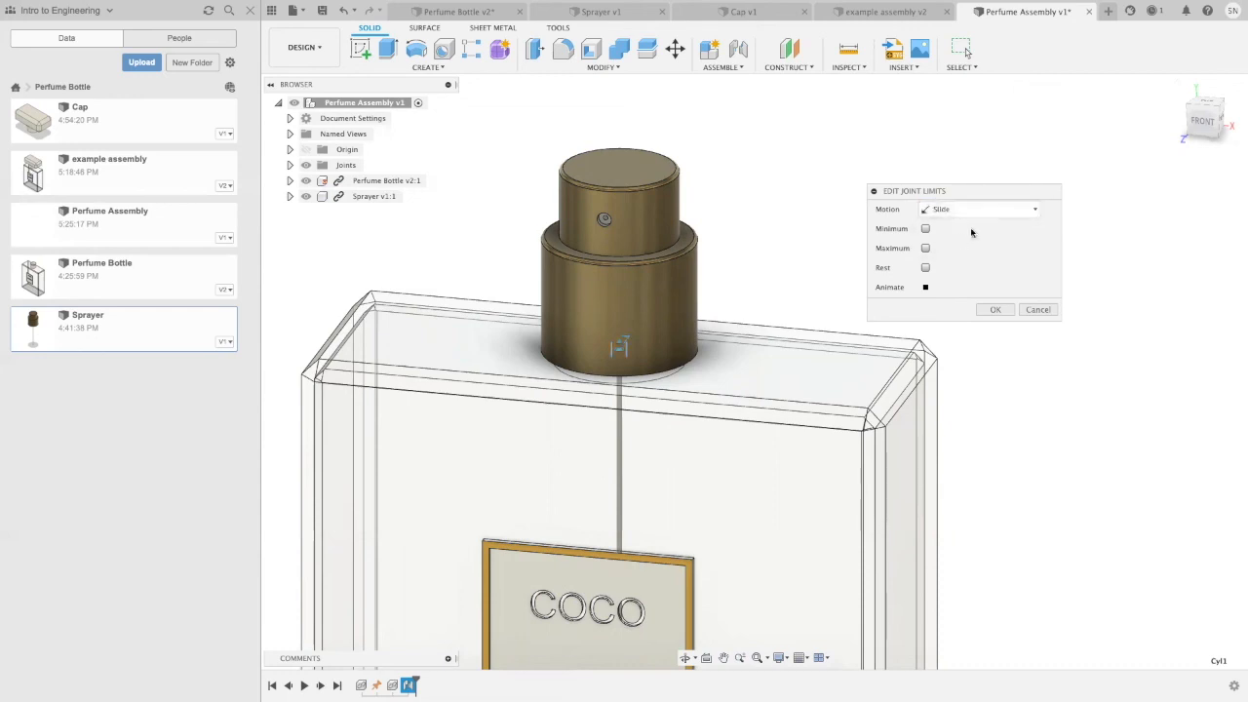
left_click(924, 229)
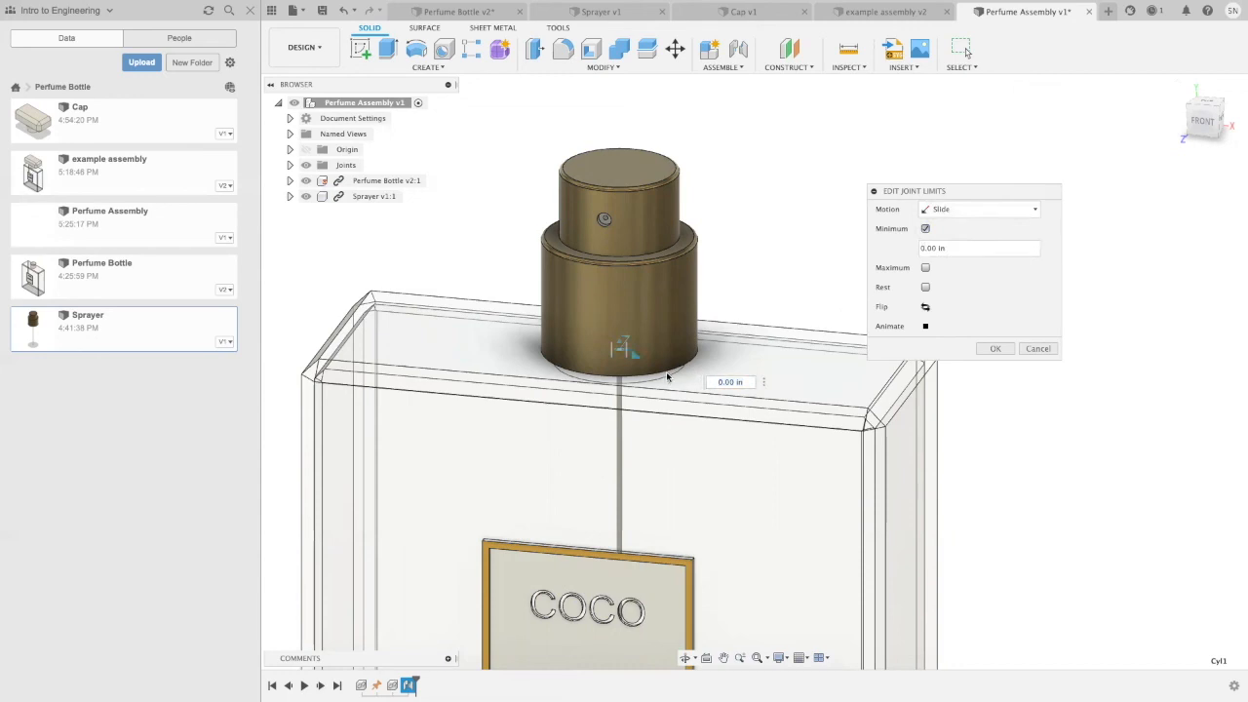
scroll(660, 381, "up", 3)
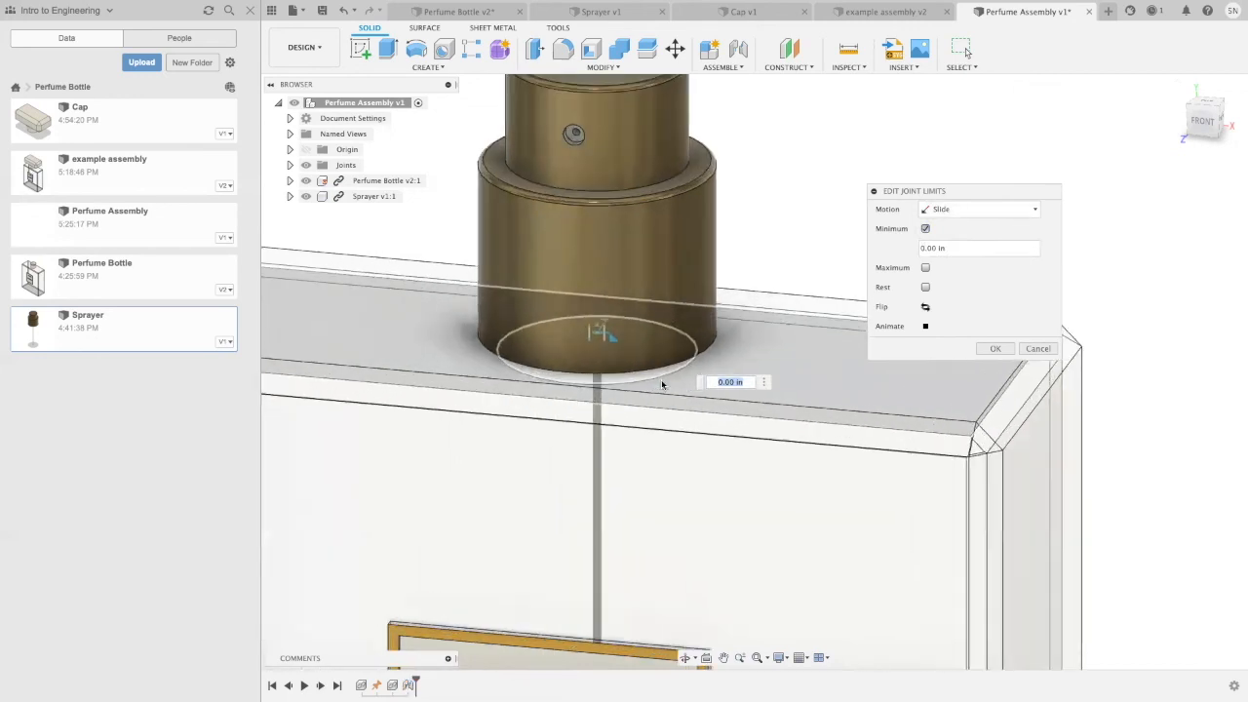
left_click(660, 381)
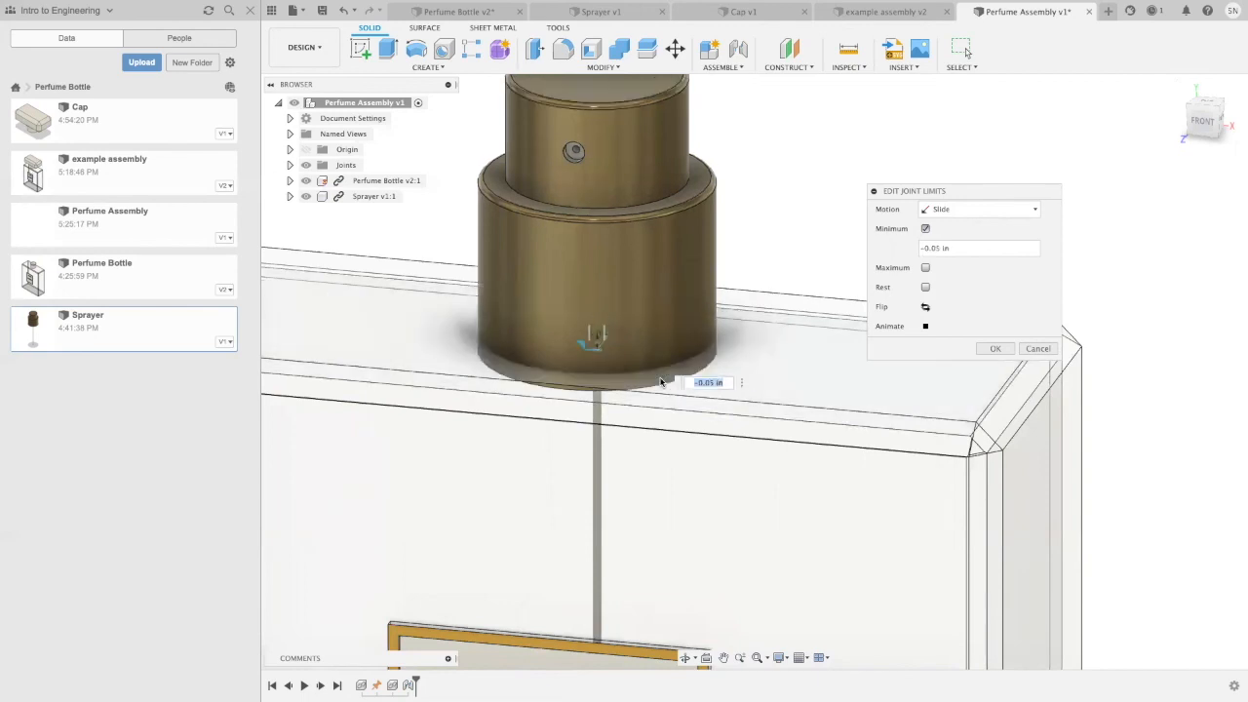
left_click(986, 349)
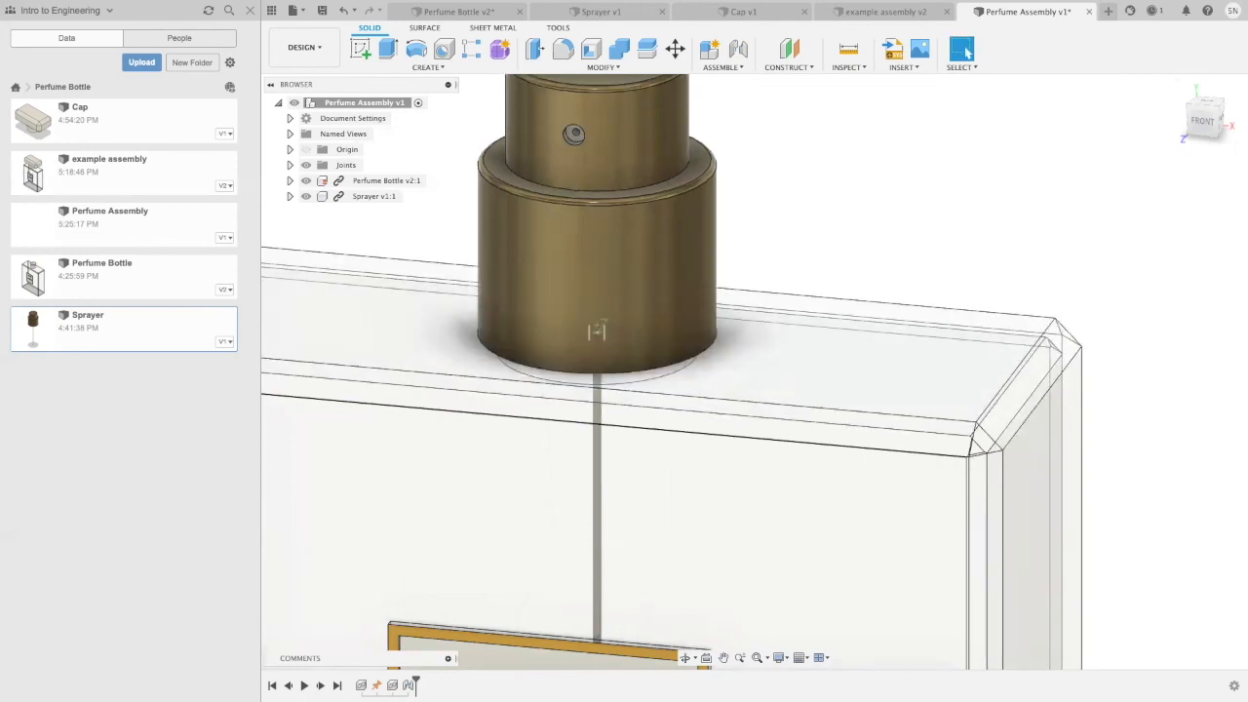
Step: Edit the sprayer joint and animate its motion to check how it slides and rotates on the bottle's neck
left_click(409, 684)
right_click(410, 683)
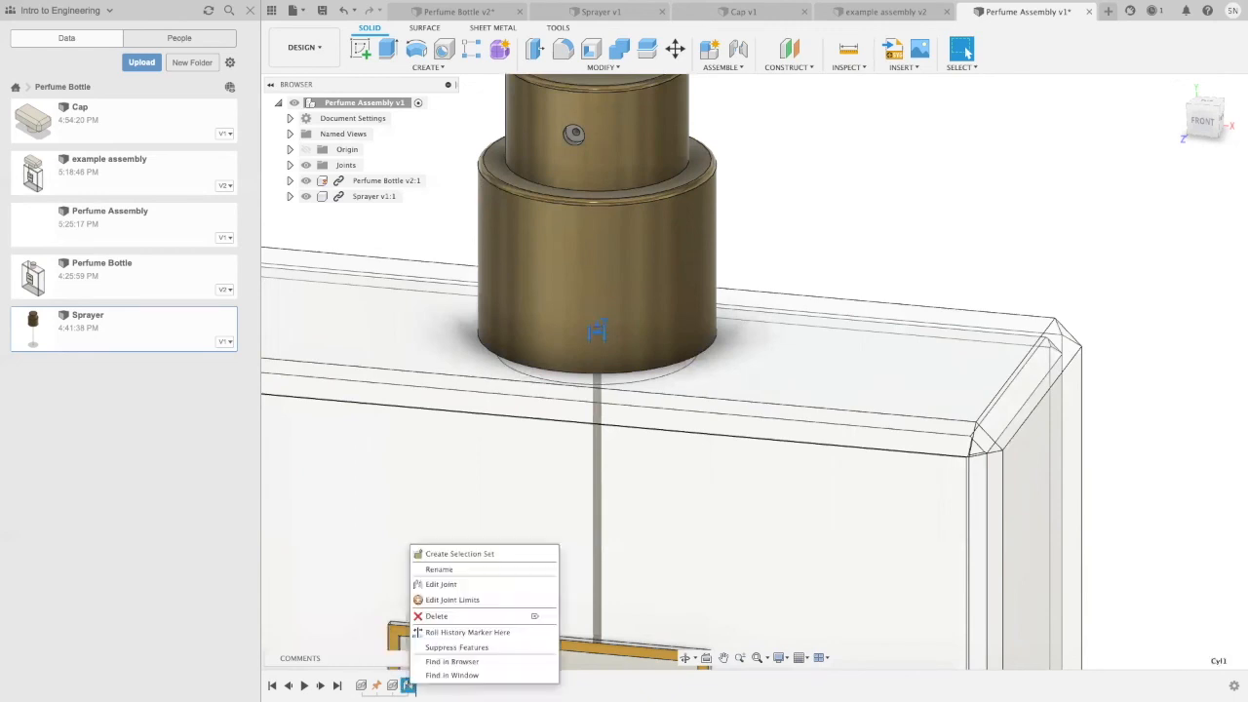
left_click(441, 584)
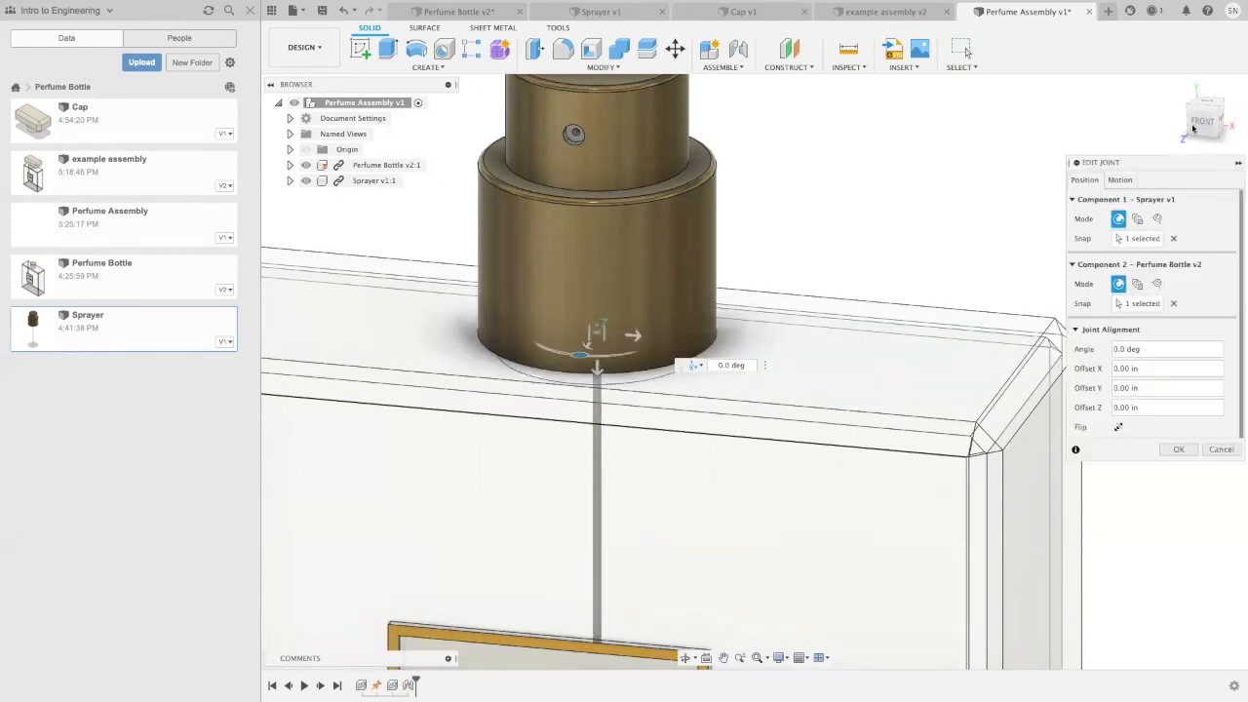
left_click(1121, 180)
left_click(1119, 277)
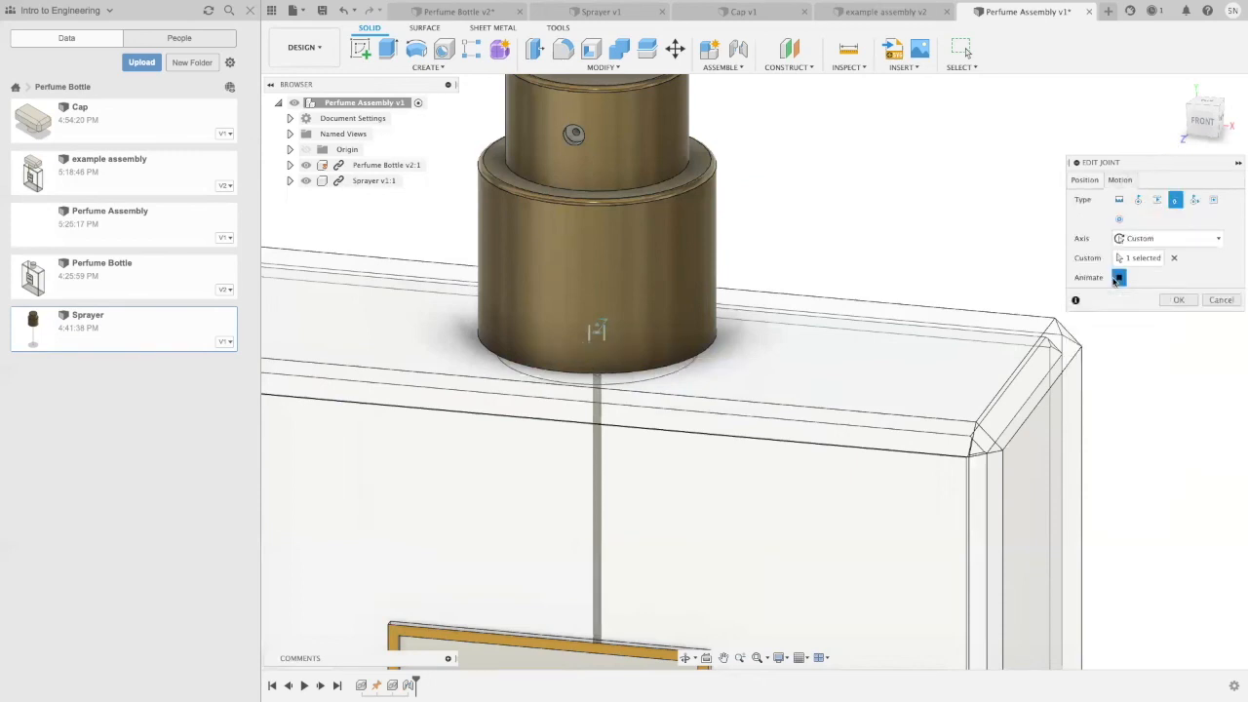
scroll(913, 221, "down", 5)
middle_click_drag(882, 210, 830, 280)
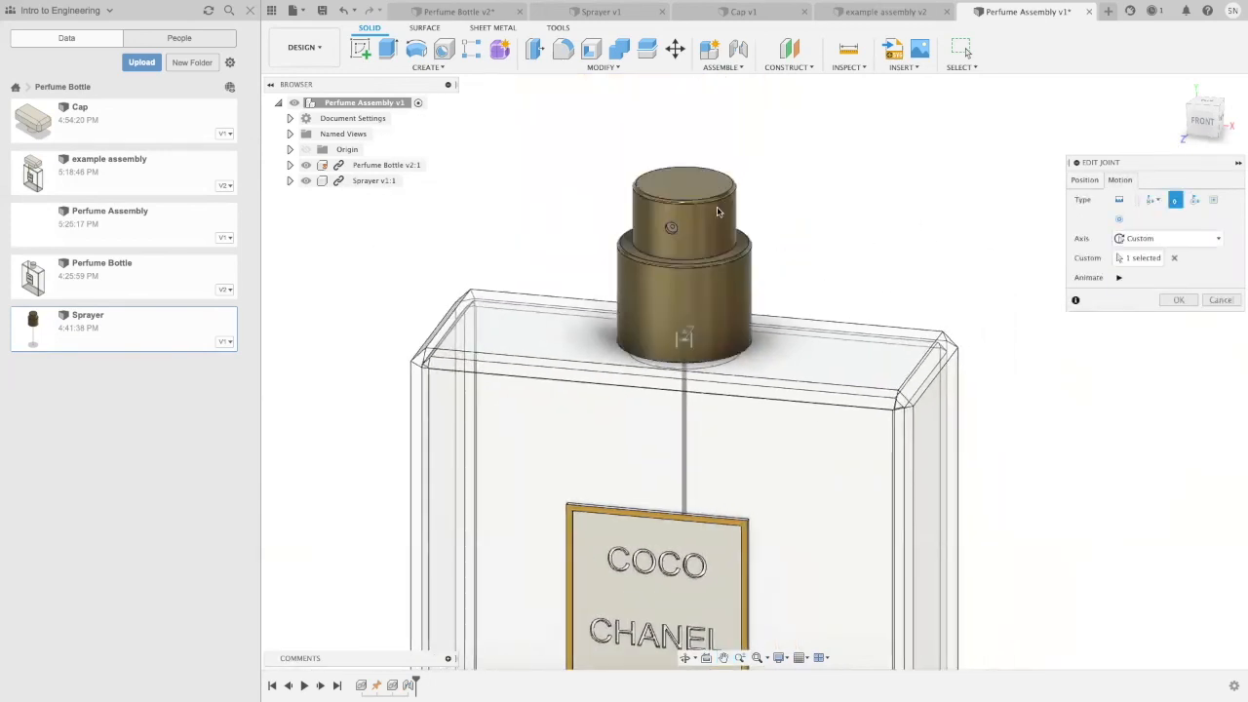
left_click(1119, 278)
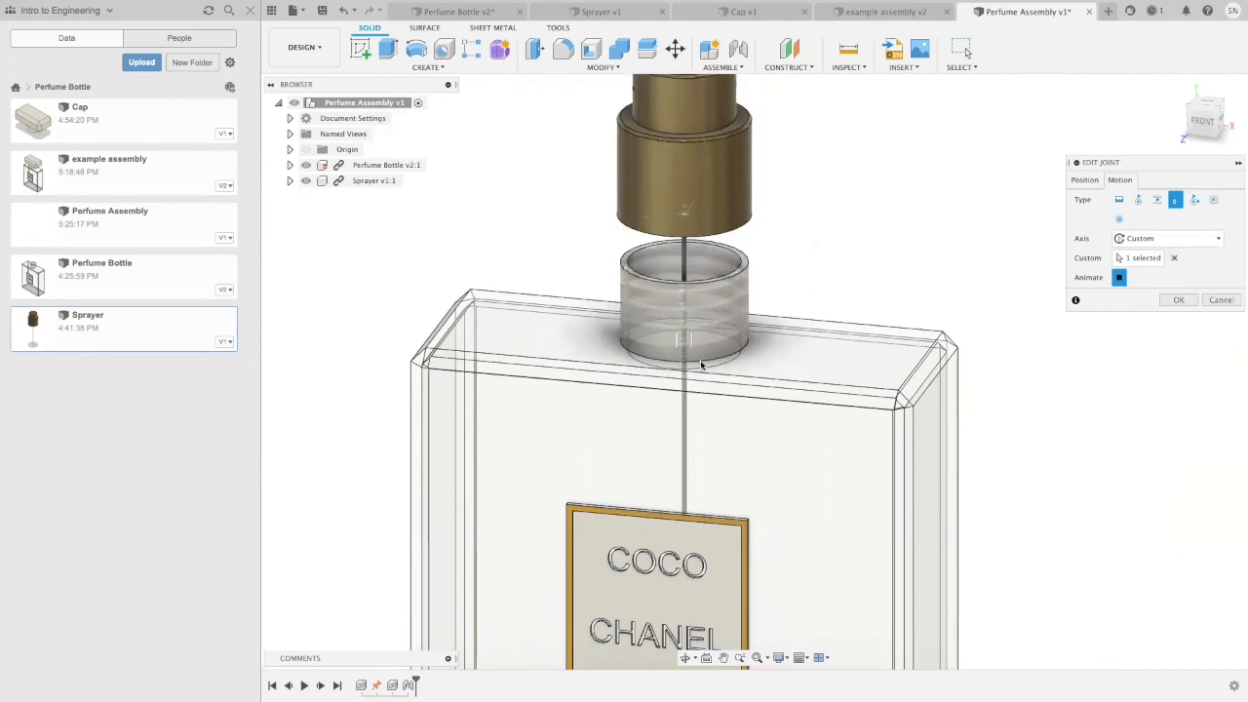
left_click(1178, 300)
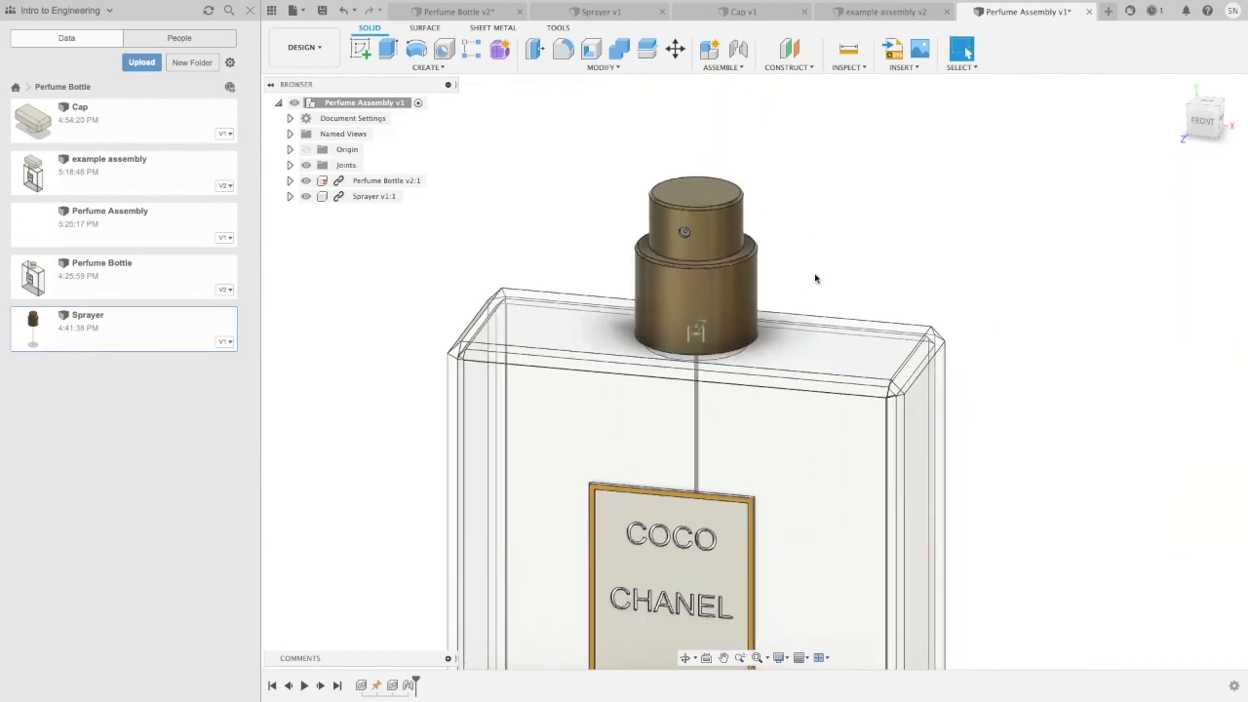
scroll(814, 280, "up", 3)
middle_click_drag(819, 270, 795, 292, "shift")
scroll(820, 267, "down", 3)
right_click(410, 686)
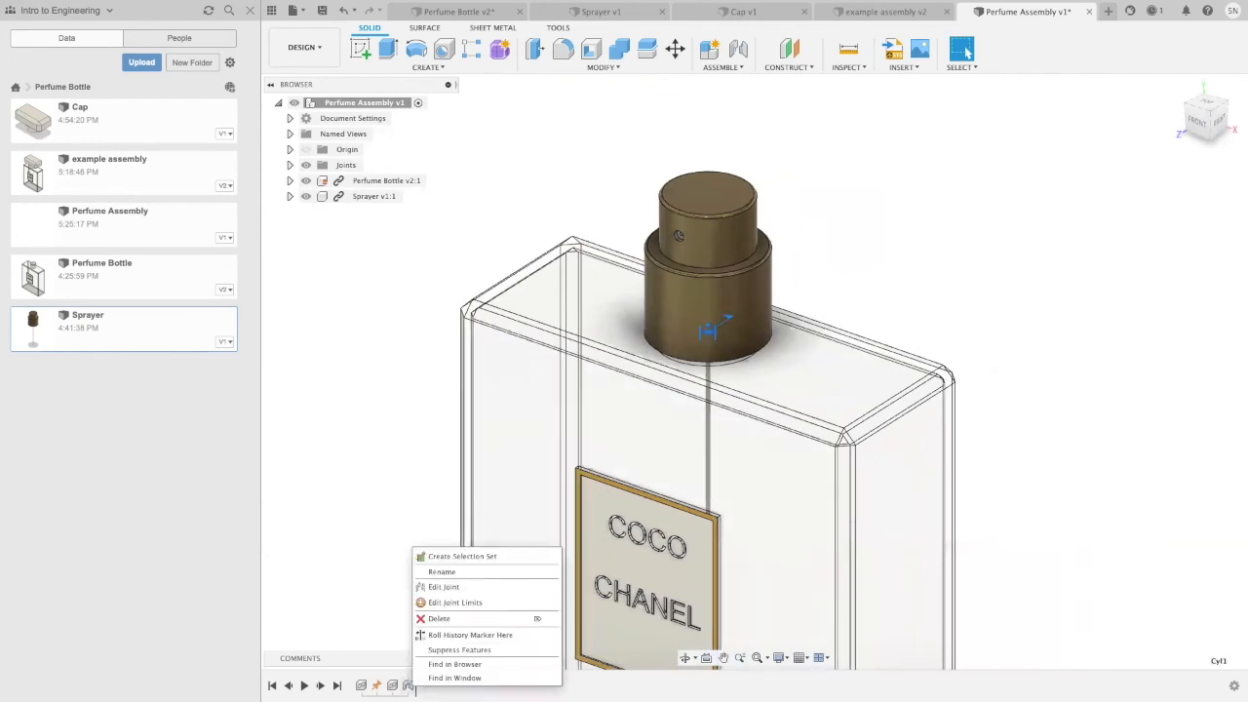
left_click(367, 462)
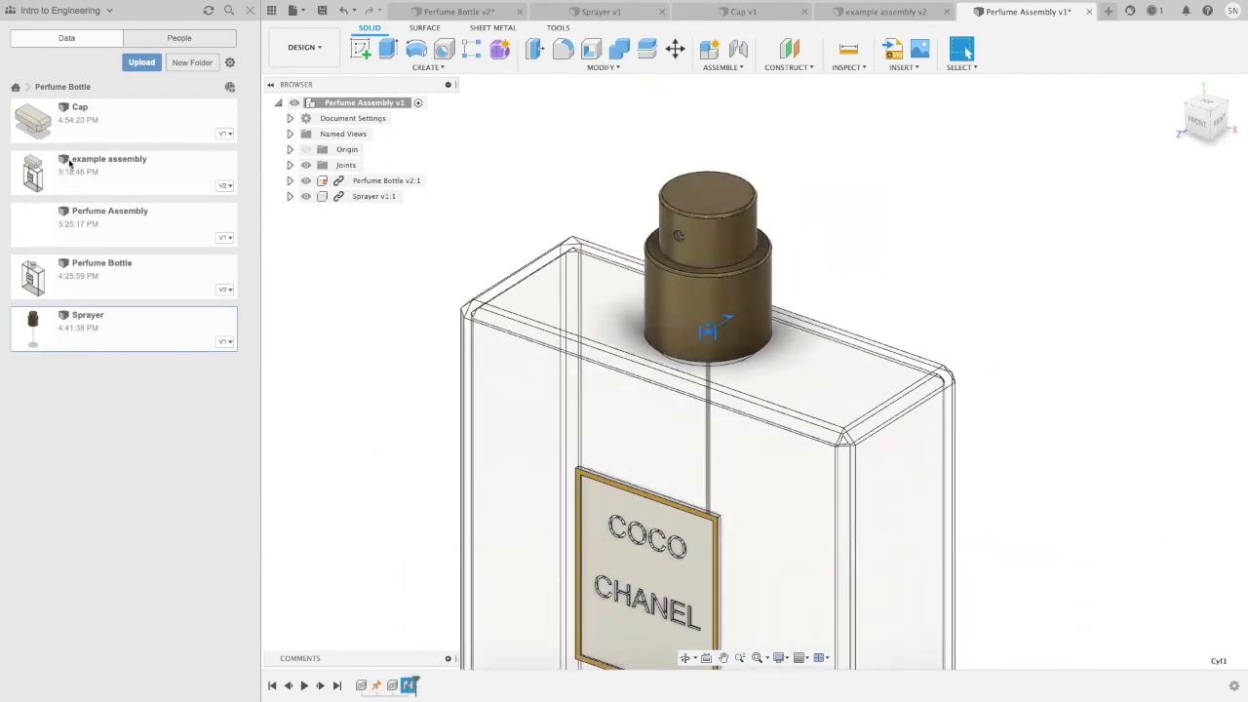
Step: Insert the Cap design into the assembly and move it 2.80 in along Z, clear of the bottle
right_click(105, 122)
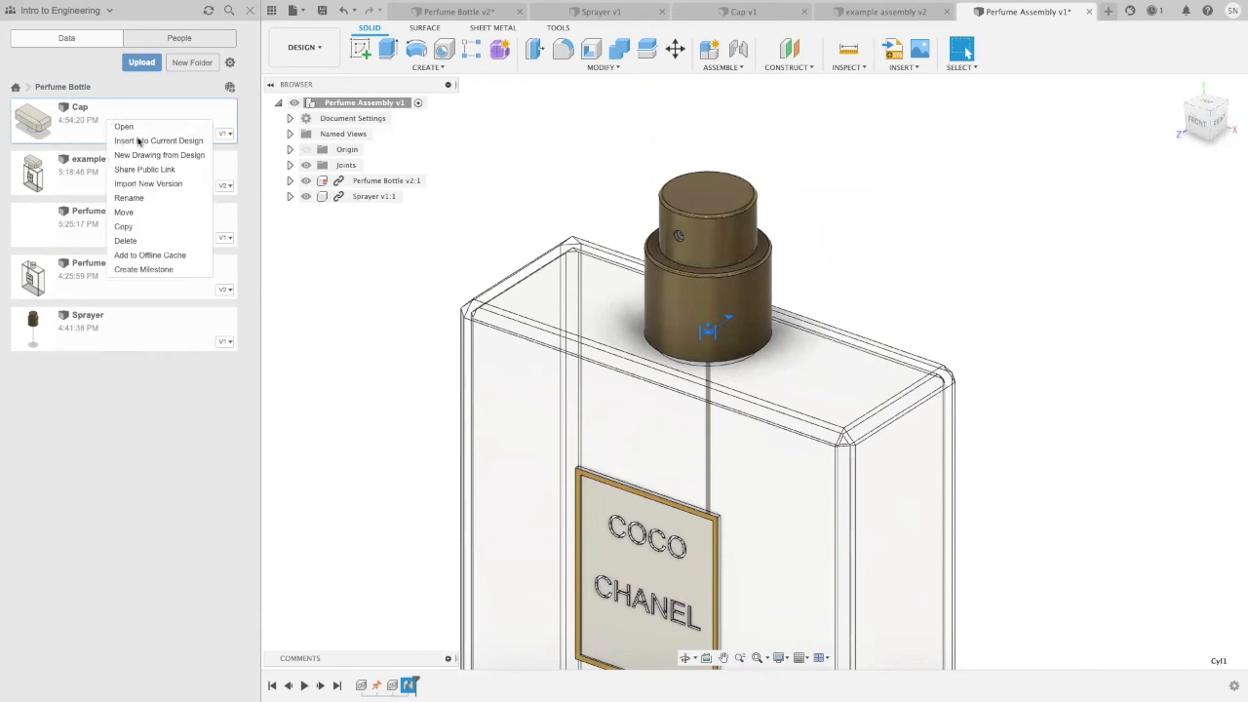
left_click(139, 141)
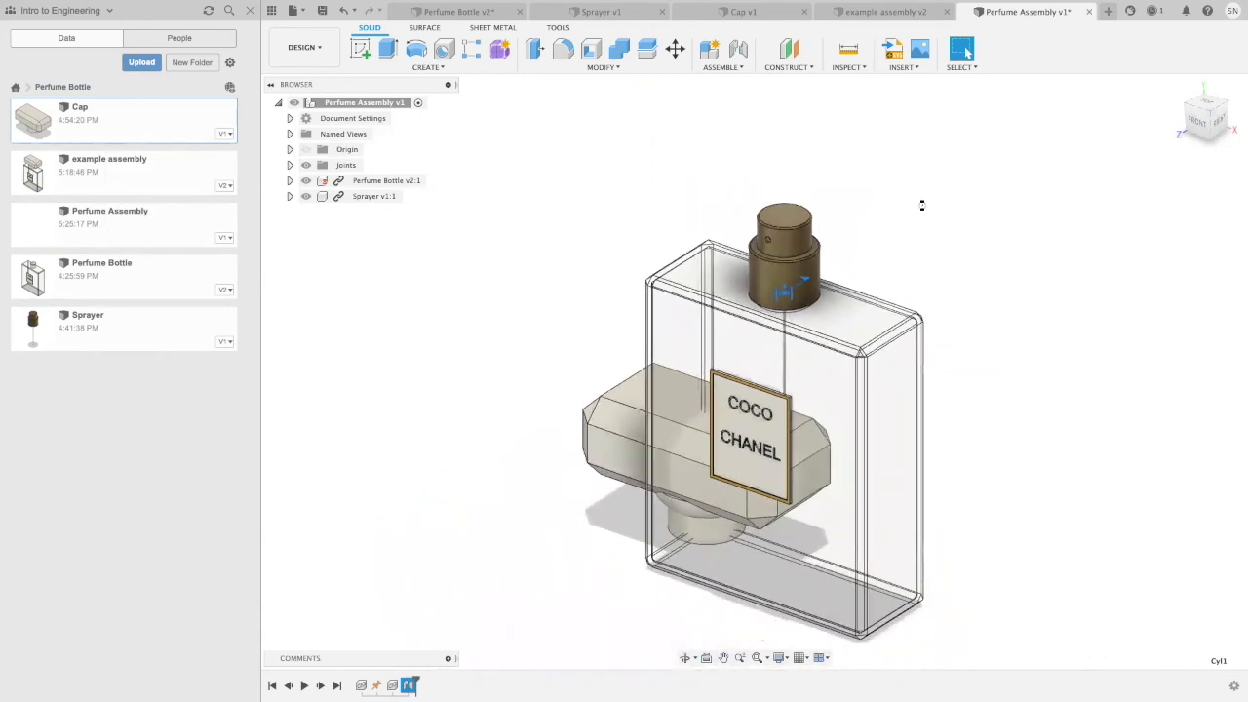
left_click_drag(663, 482, 548, 562)
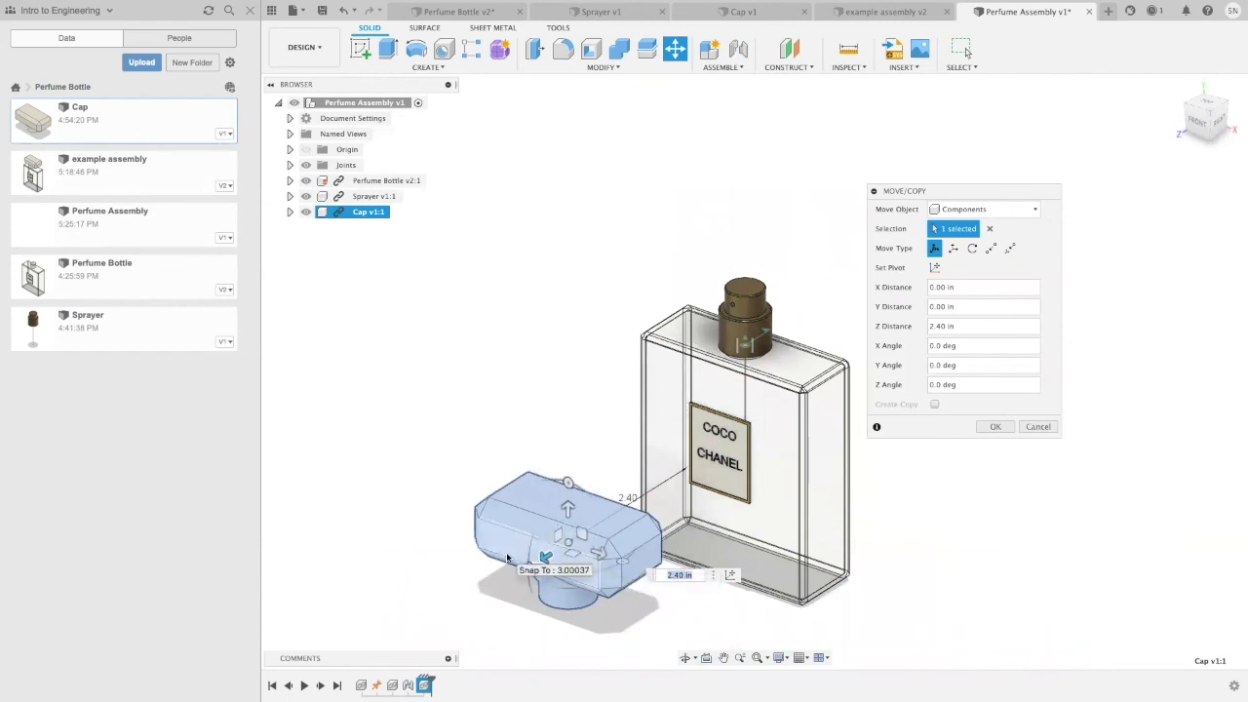
left_click_drag(544, 556, 526, 571)
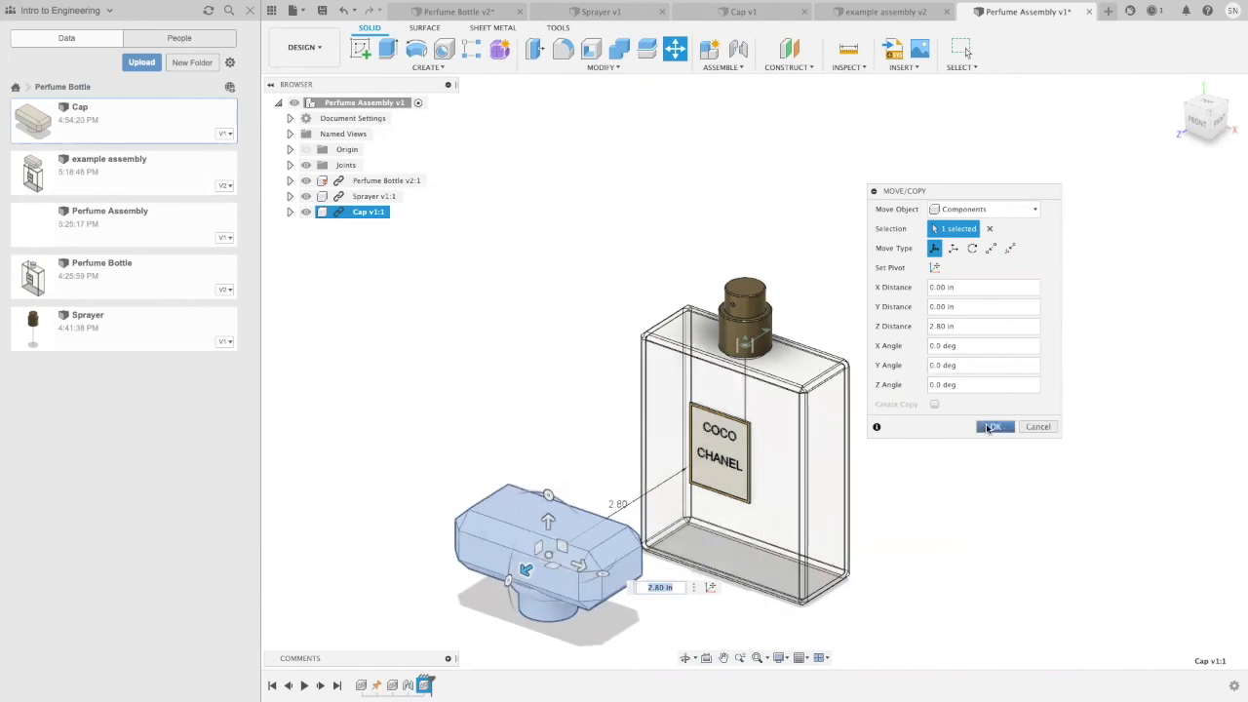
left_click(990, 428)
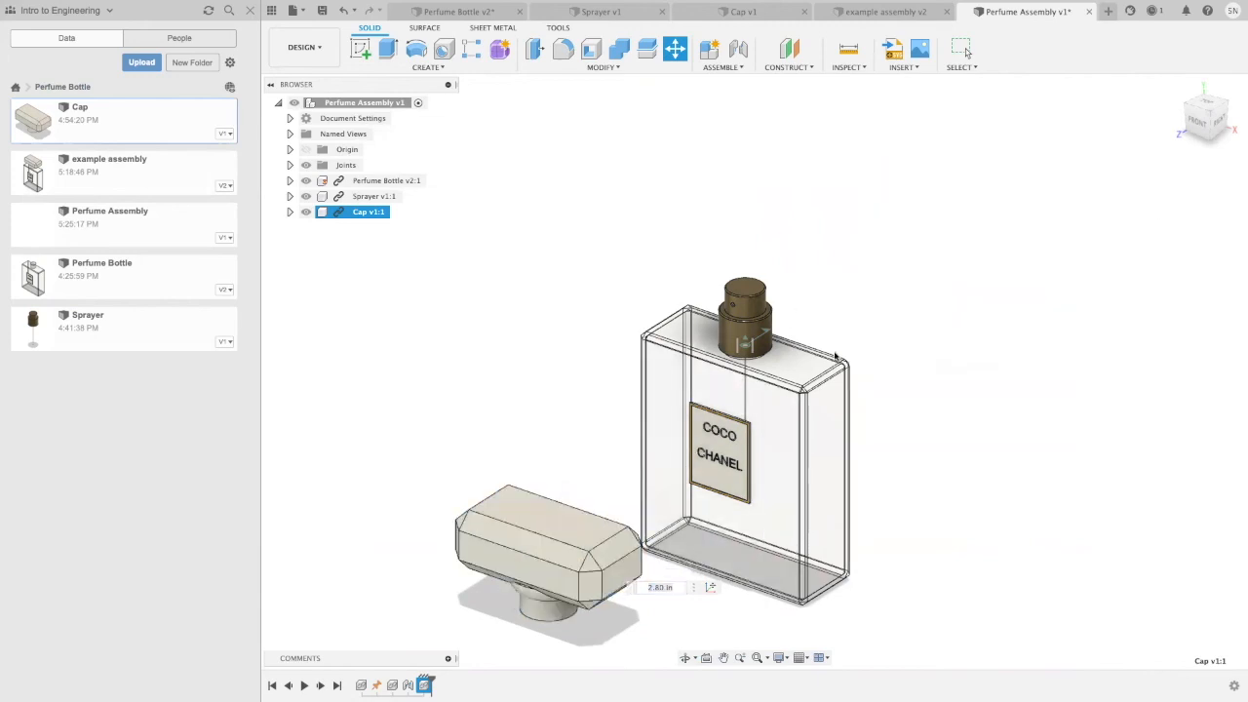
Step: Start a joint and snap its first component to the circular opening on the cap's underside
left_click(738, 50)
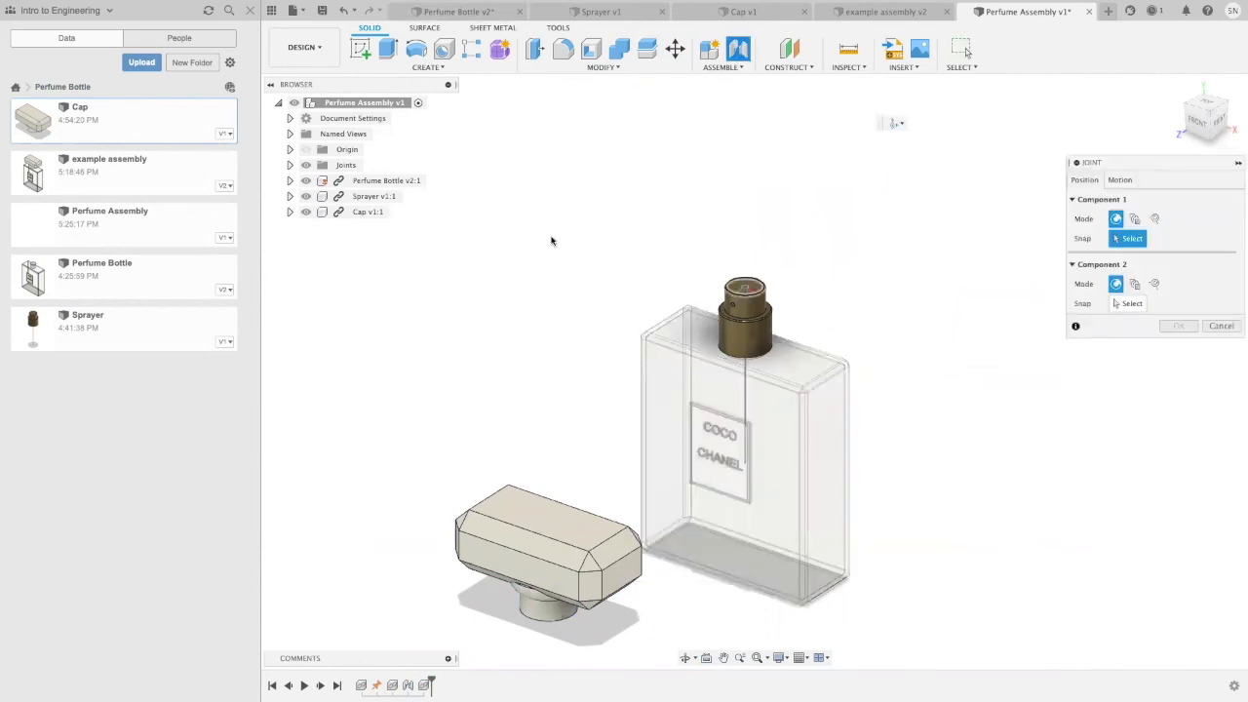
mouse_move(552, 344)
middle_mouse_down("shift")
mouse_move(559, 223)
mouse_move(543, 338)
middle_mouse_up("shift")
scroll(537, 468, "up", 5)
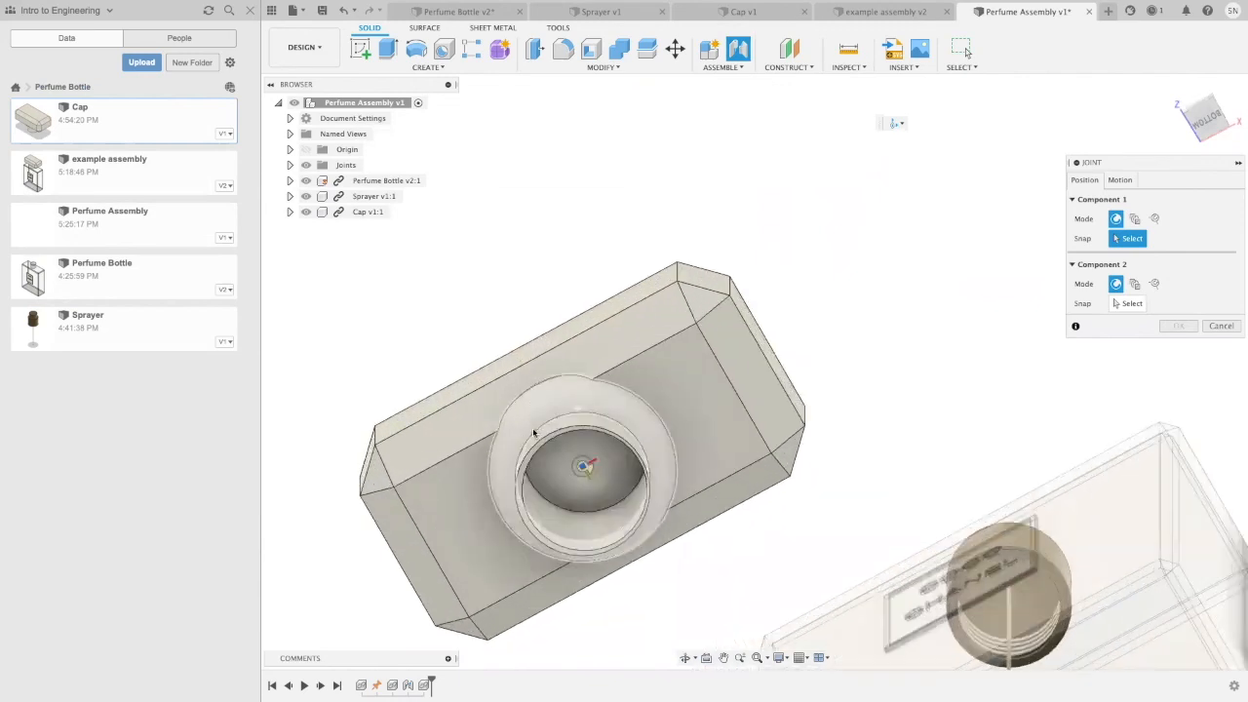
left_click(526, 468)
scroll(541, 246, "down", 4)
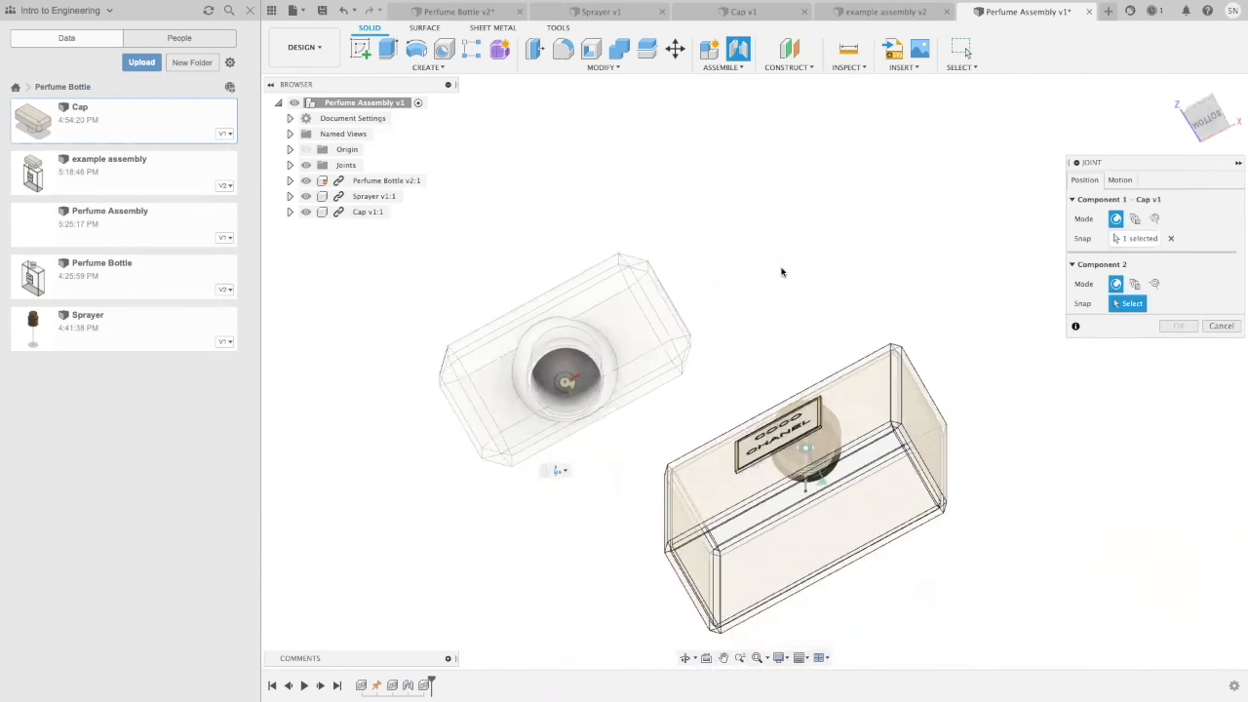
Step: Snap the joint's second component to the sprayer's circular base and create the cap joint
middle_click_drag(779, 272, 794, 420, "shift")
scroll(808, 312, "up", 5)
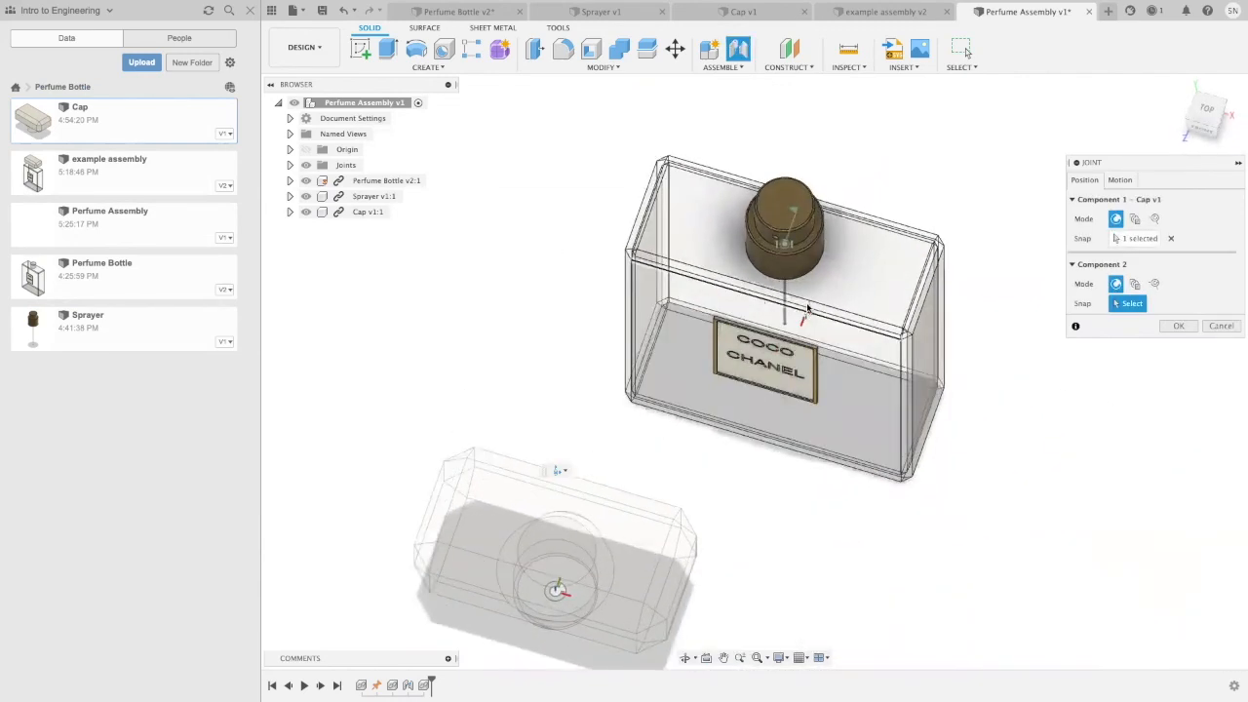
left_click(804, 257)
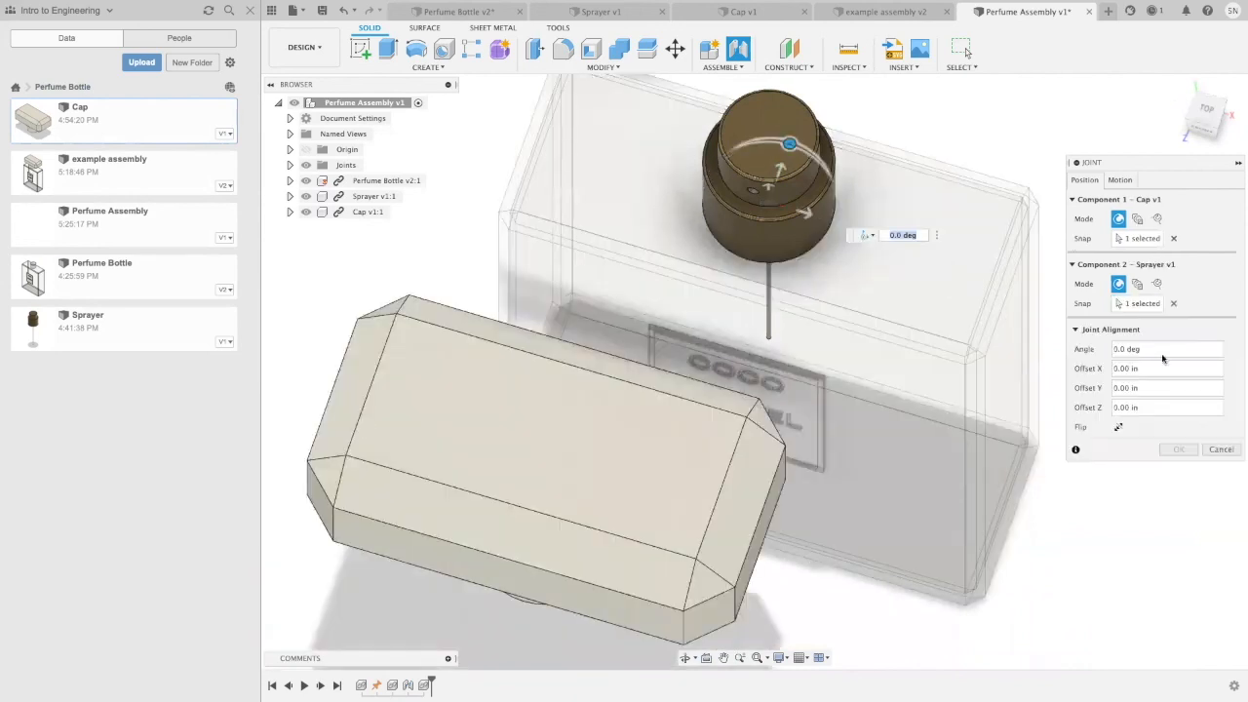
left_click(1180, 449)
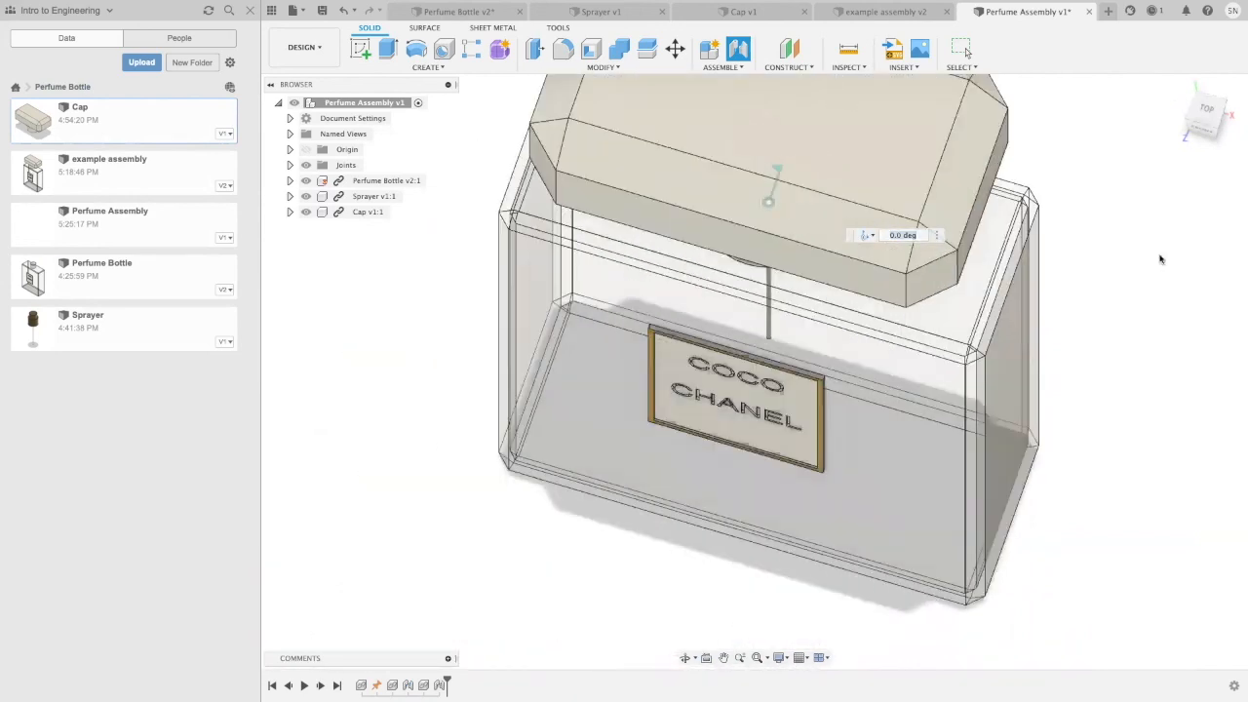
middle_click_drag(479, 474, 477, 444, "shift")
scroll(476, 444, "down", 5)
scroll(452, 593, "down", 1)
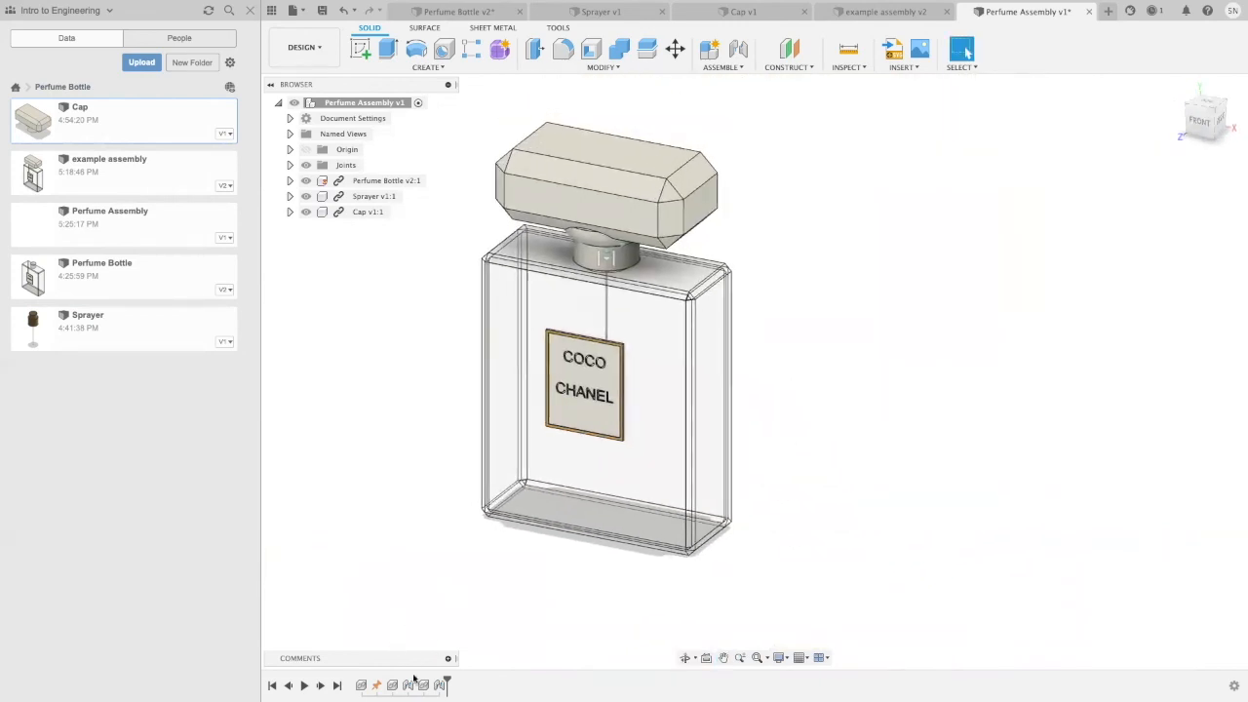
Step: Animate the cap's Cylindrical joint, and set its axis to Custom, picked at the base of the cap's neck
right_click(440, 686)
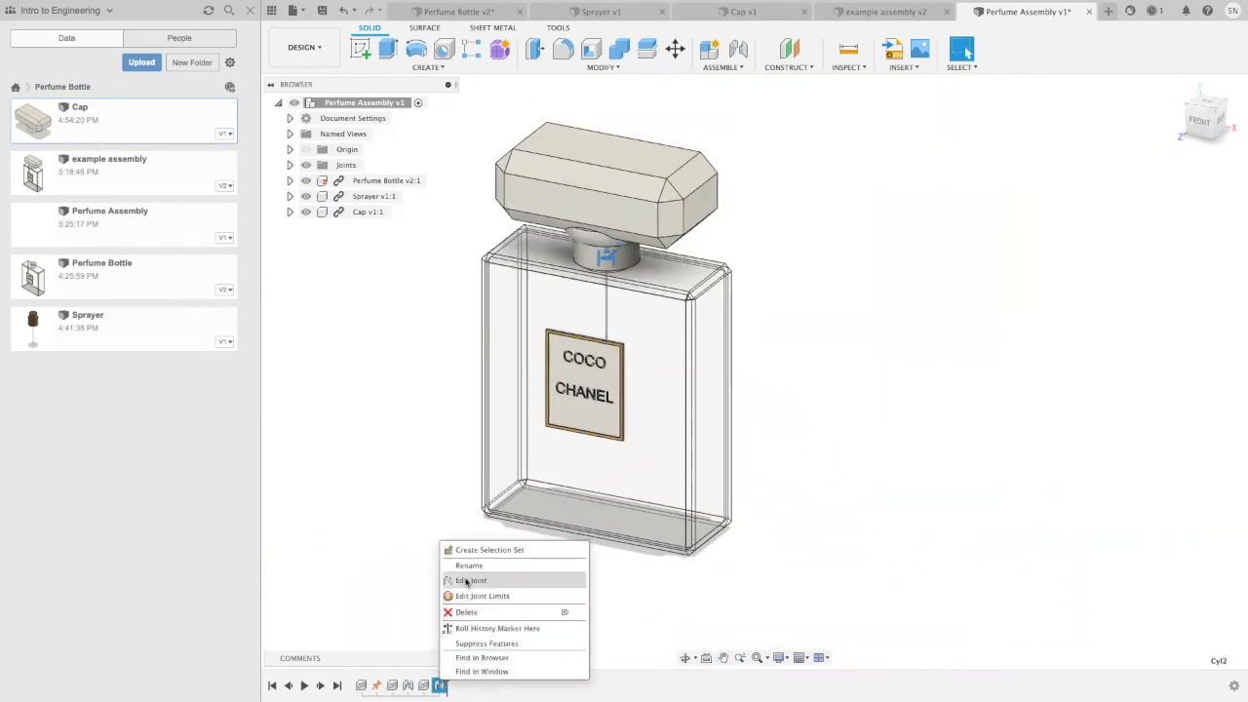
left_click(467, 582)
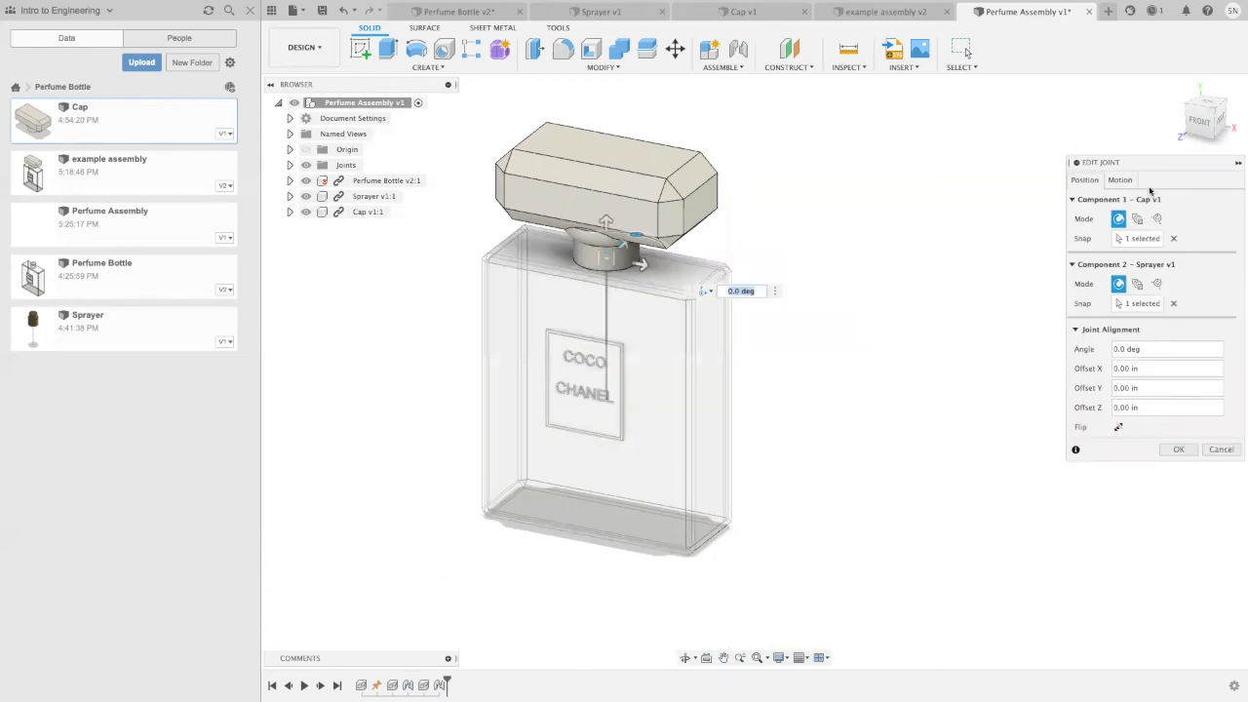
left_click(1120, 180)
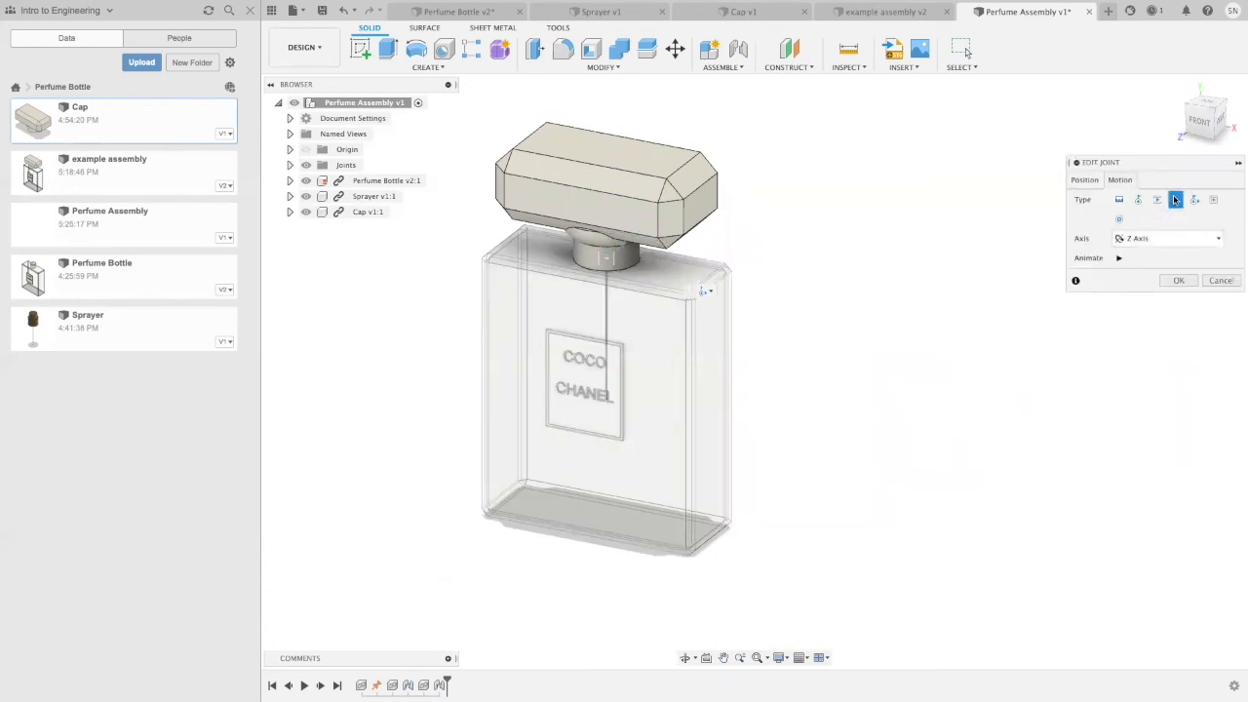
left_click(1118, 259)
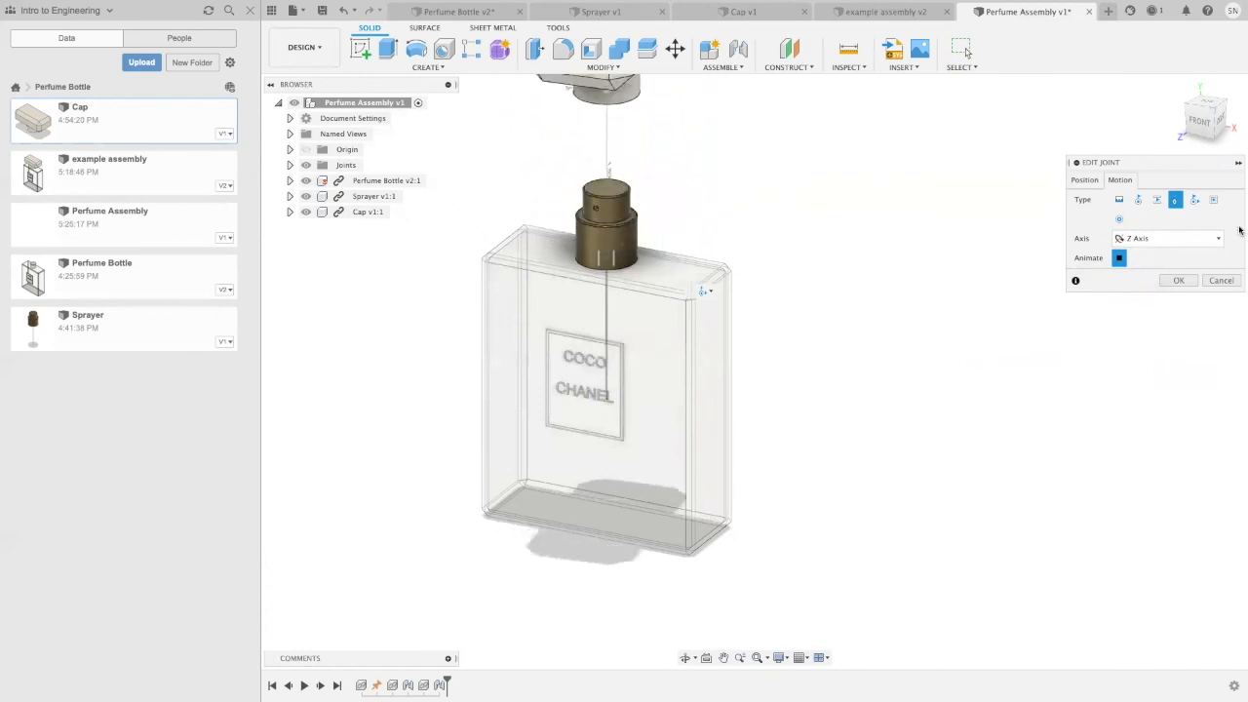
left_click(1170, 238)
left_click(1133, 294)
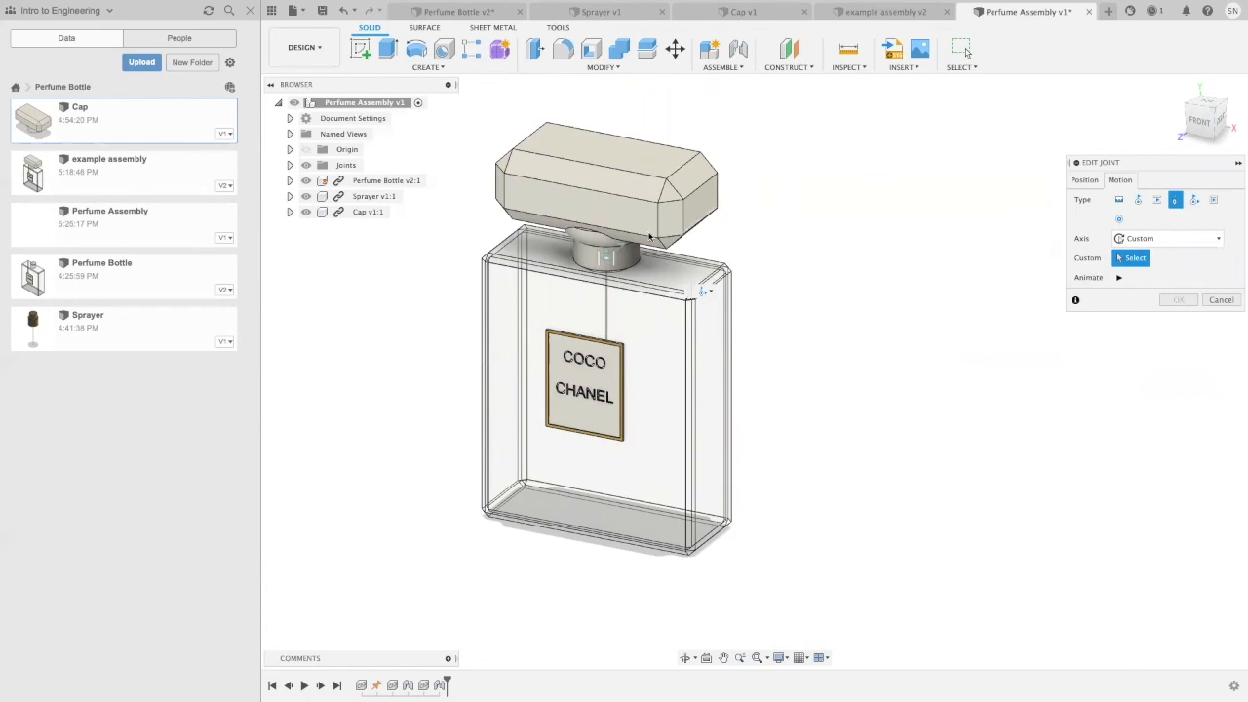
left_click(608, 259)
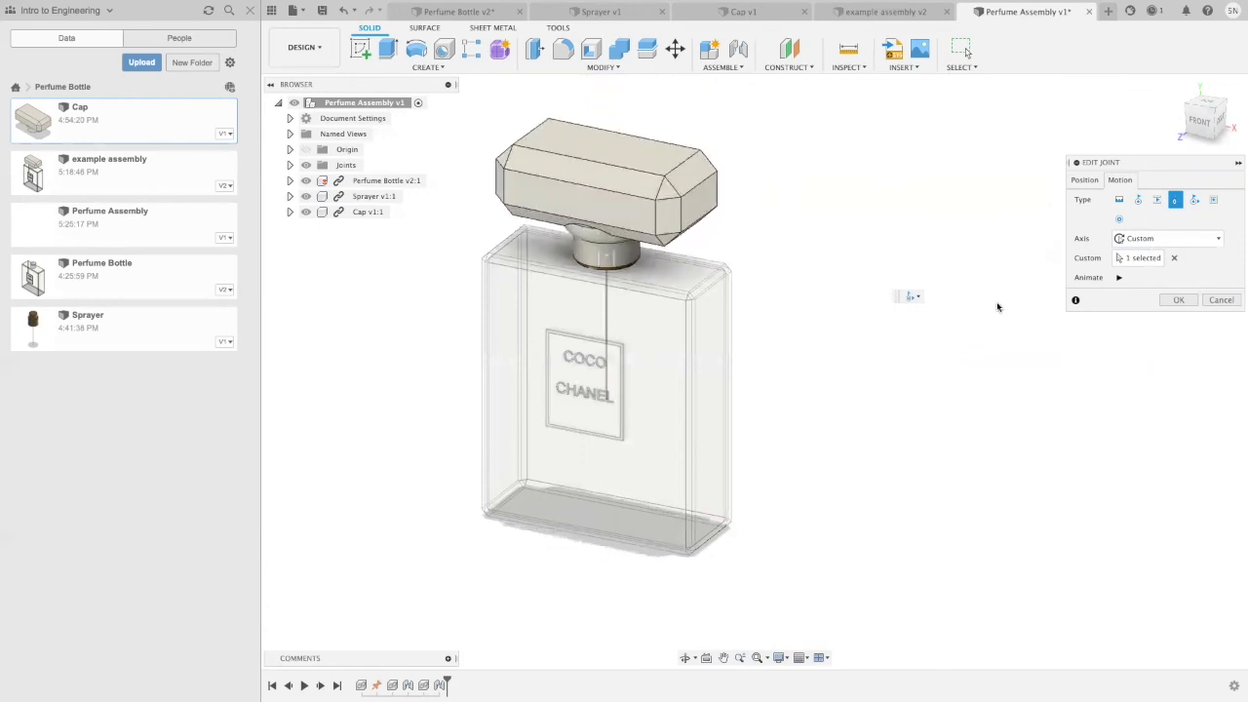
left_click(1177, 300)
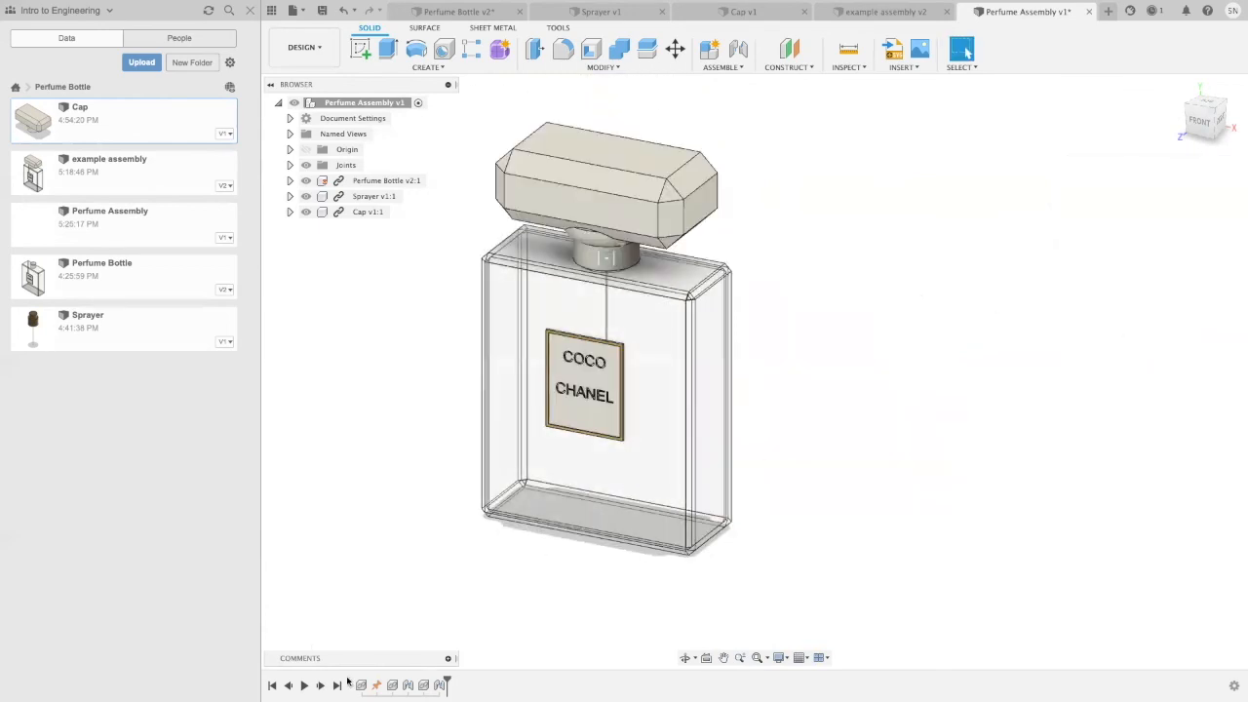
Step: Edit the cap joint's limits and enable a minimum for its Slide motion
right_click(440, 684)
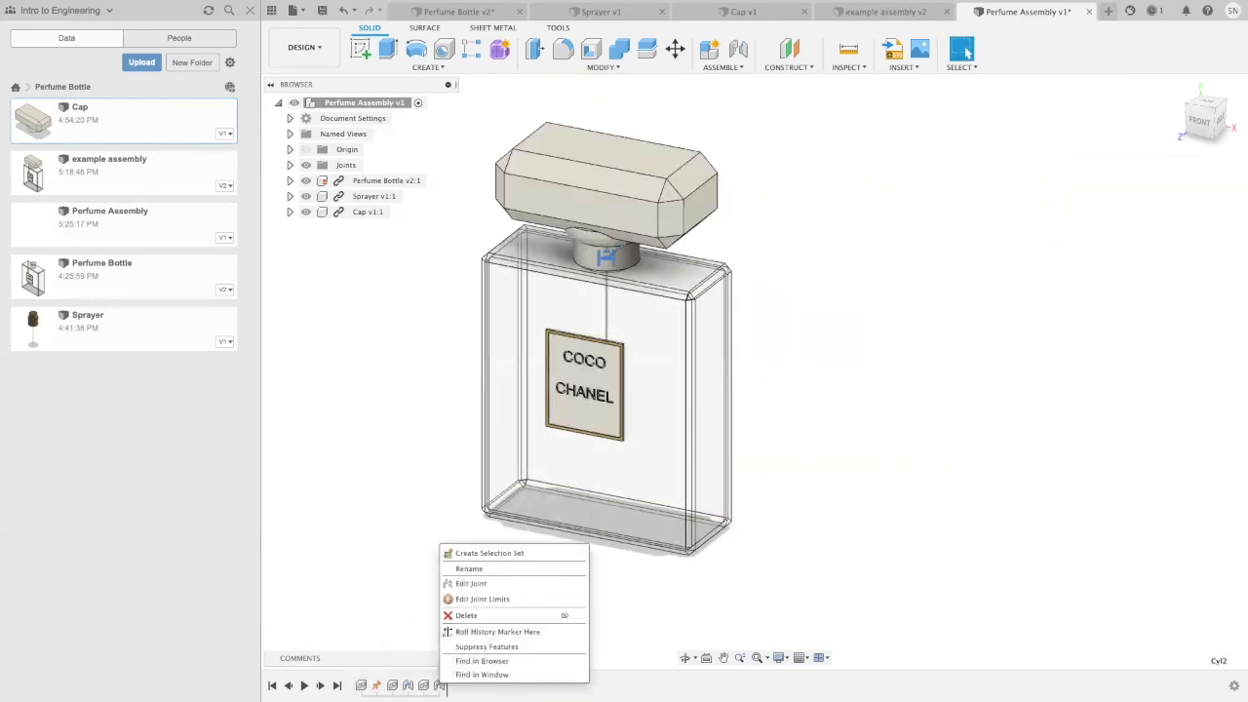
left_click(462, 601)
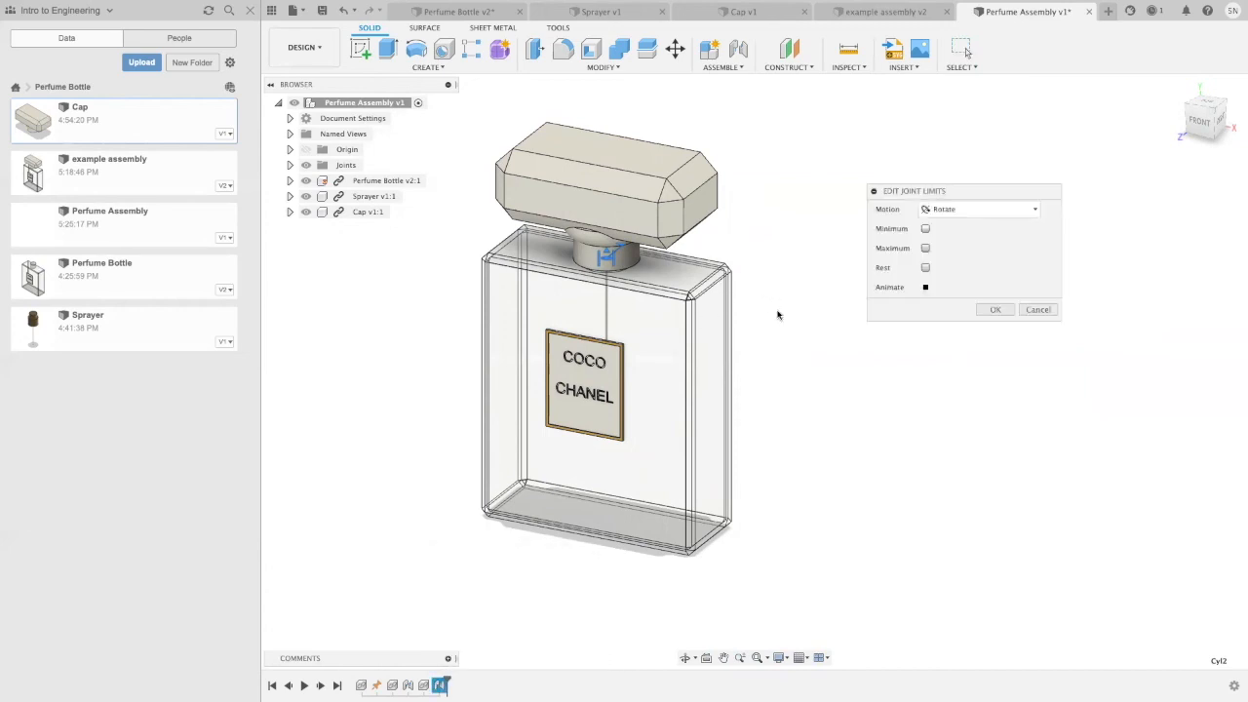
middle_click_drag(792, 237, 808, 211, "shift")
scroll(646, 287, "up", 2)
scroll(646, 288, "up", 3)
middle_click_drag(849, 456, 874, 482)
left_click(939, 209)
left_click(938, 240)
left_click(925, 229)
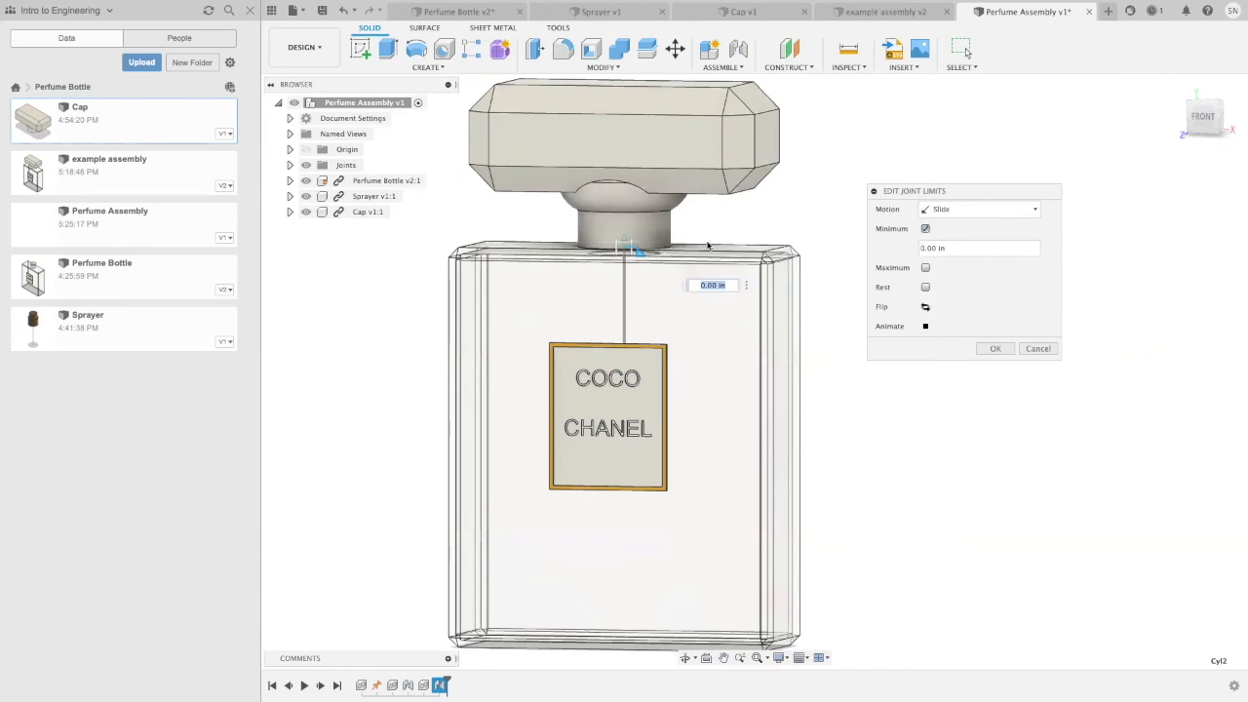
Step: Try a minimum Slide limit of 0.425 in on the cap joint
type(".425")
key("Return")
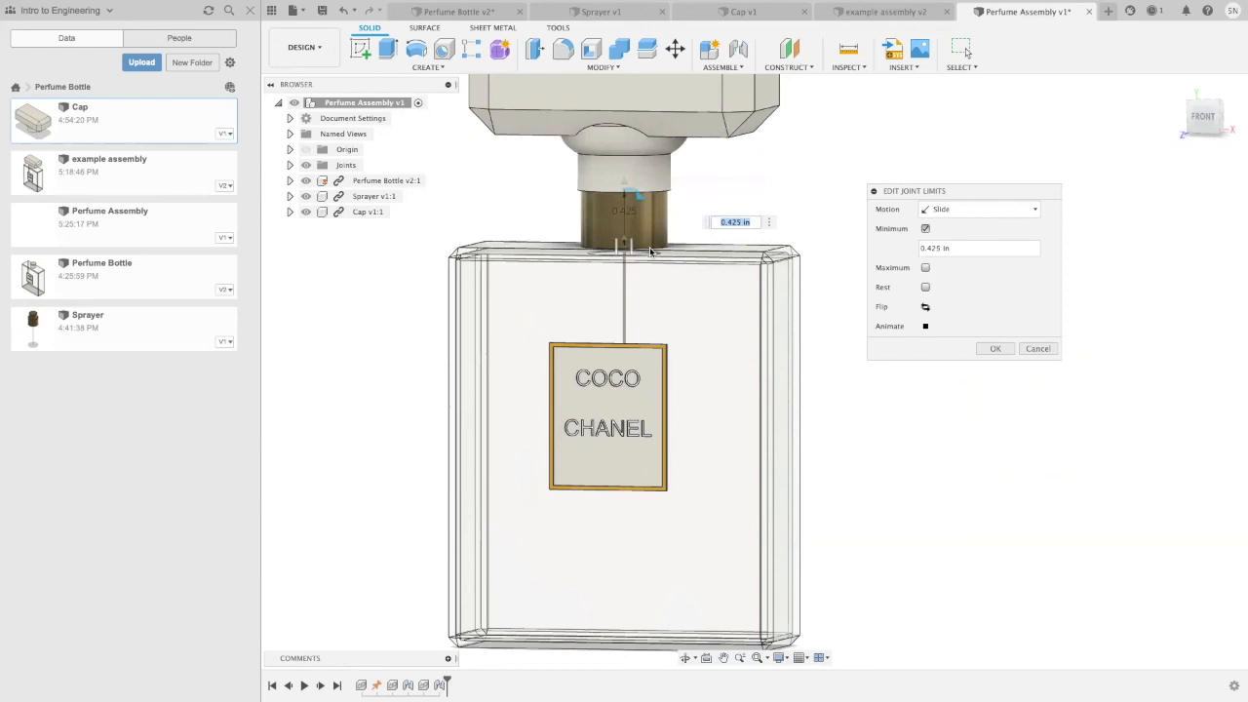
left_click(925, 228)
left_click(925, 228)
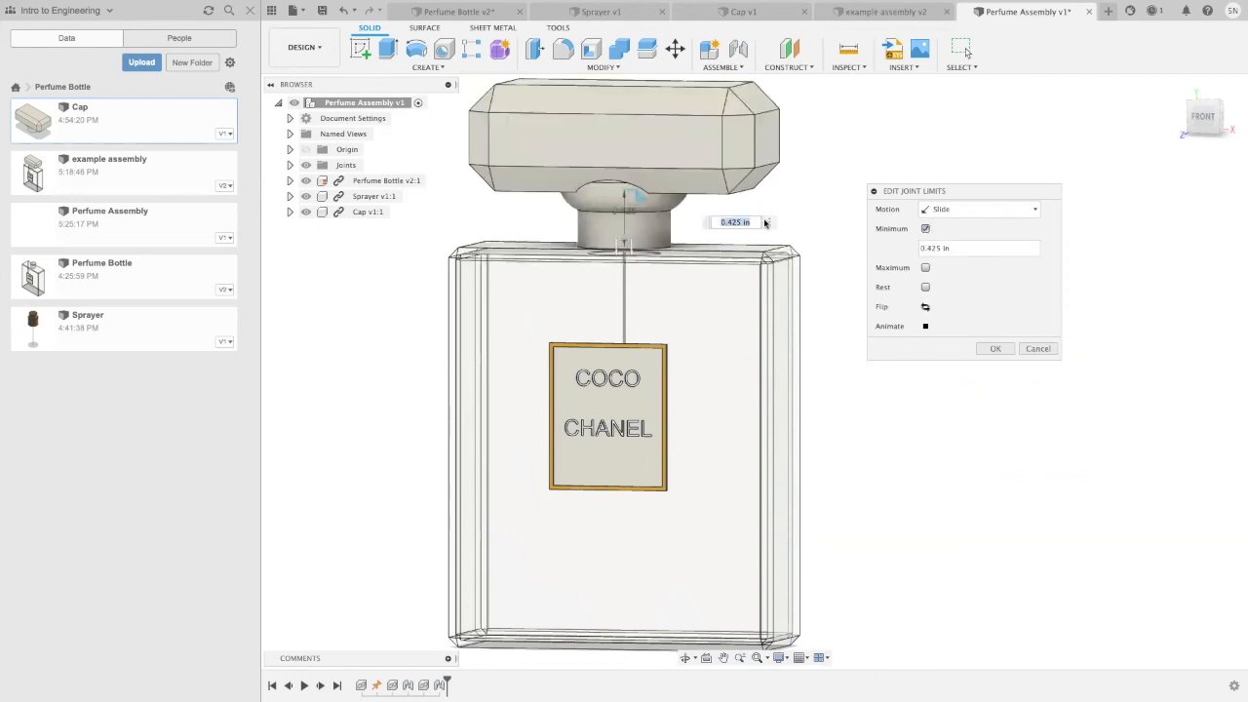
Step: Set the cap joint's minimum Slide limit to 0 in and apply it
key("BackSpace")
type("0")
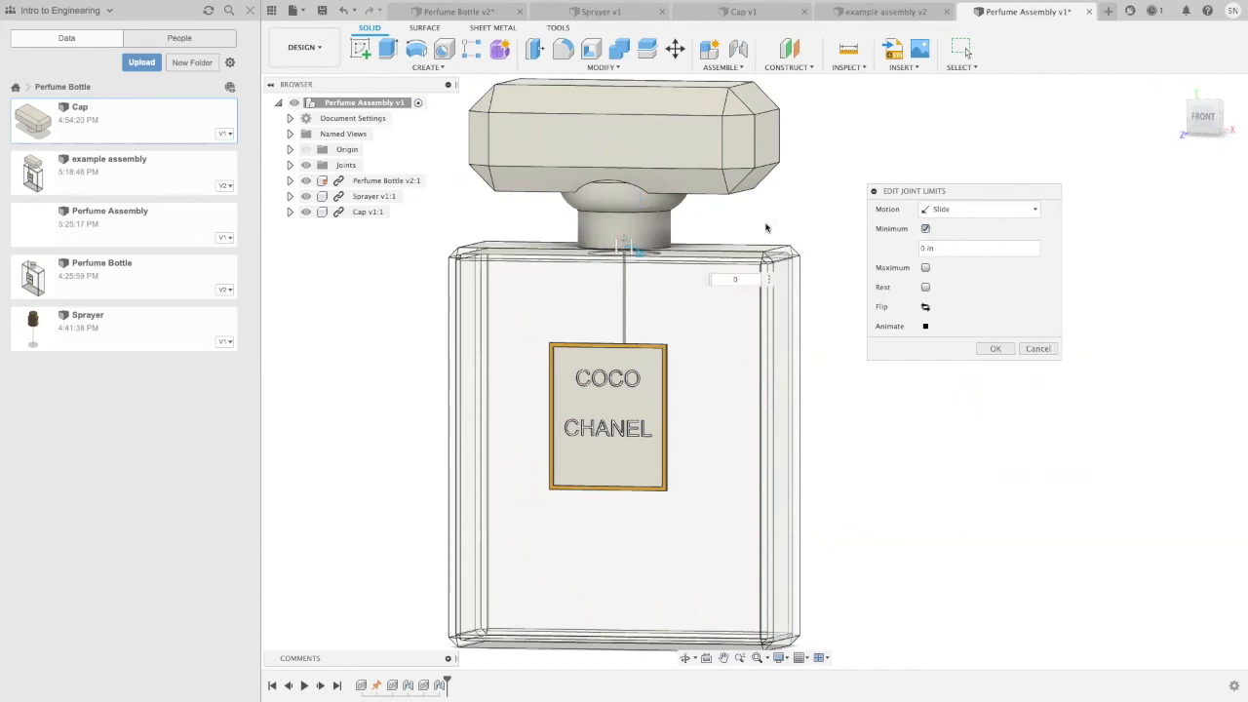
left_click(995, 348)
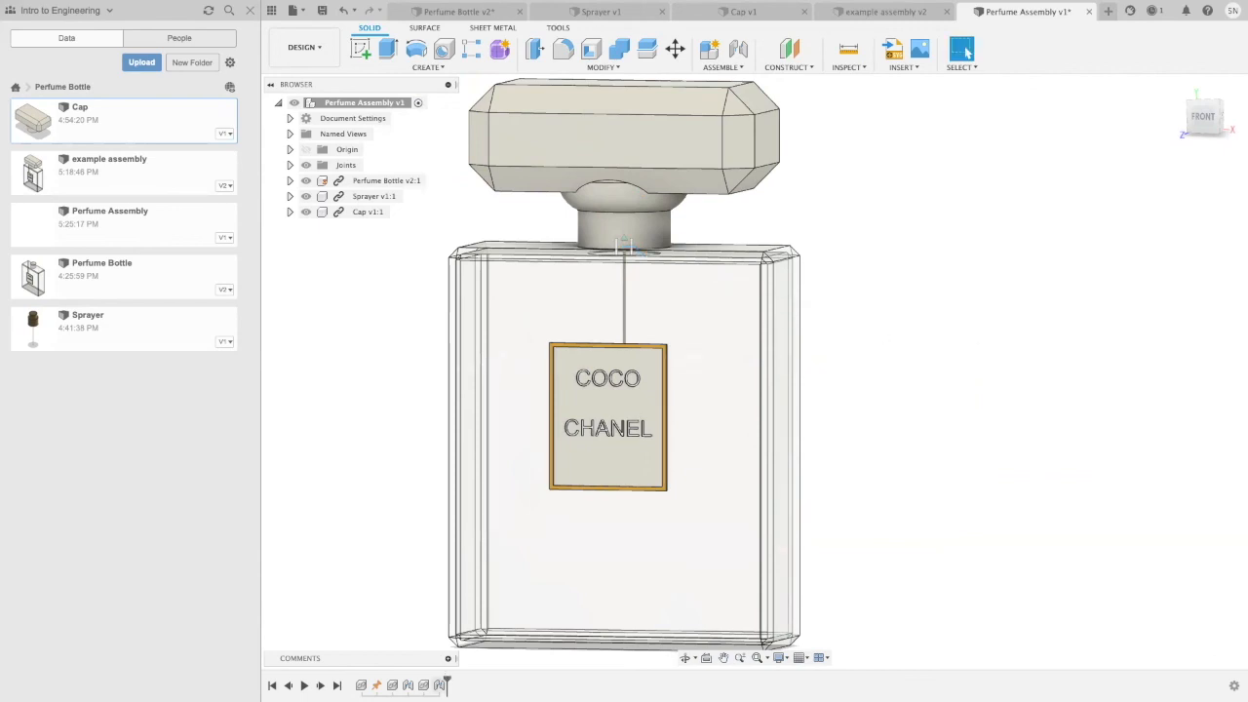
Step: Edit the cap joint and animate its motion to check how the cap lifts off the sprayer
right_click(439, 685)
left_click(485, 587)
left_click(1122, 180)
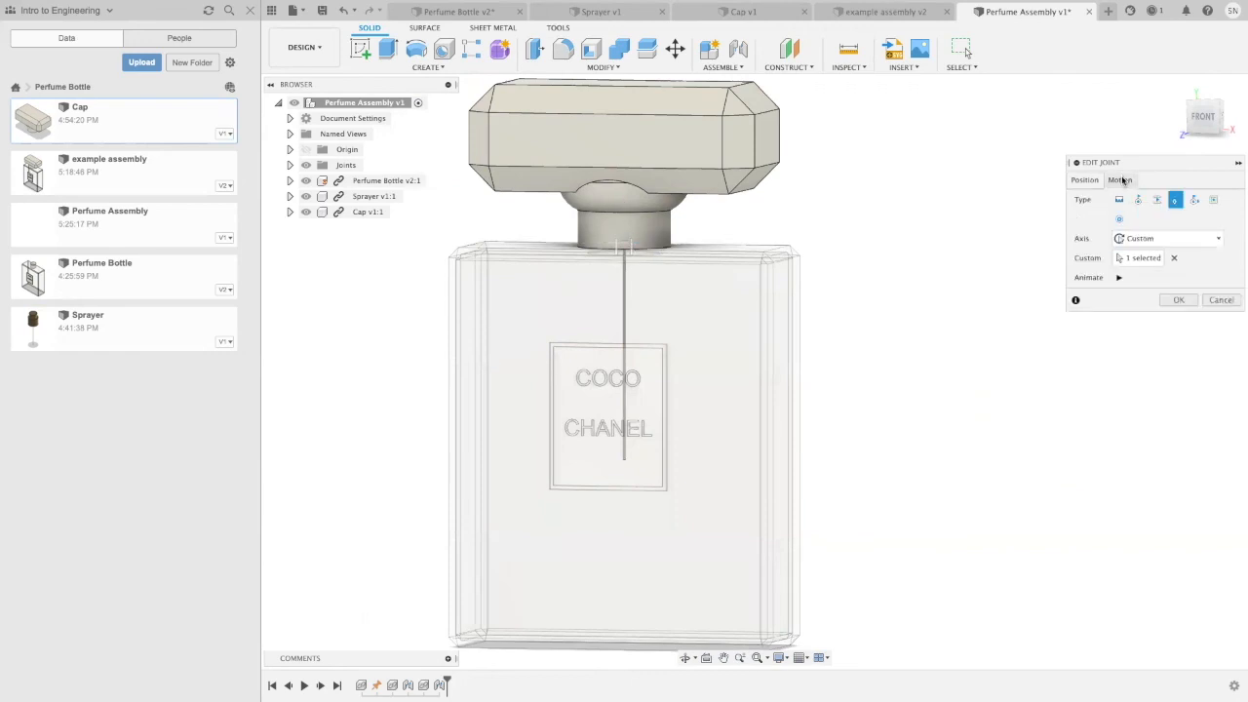
left_click(1118, 278)
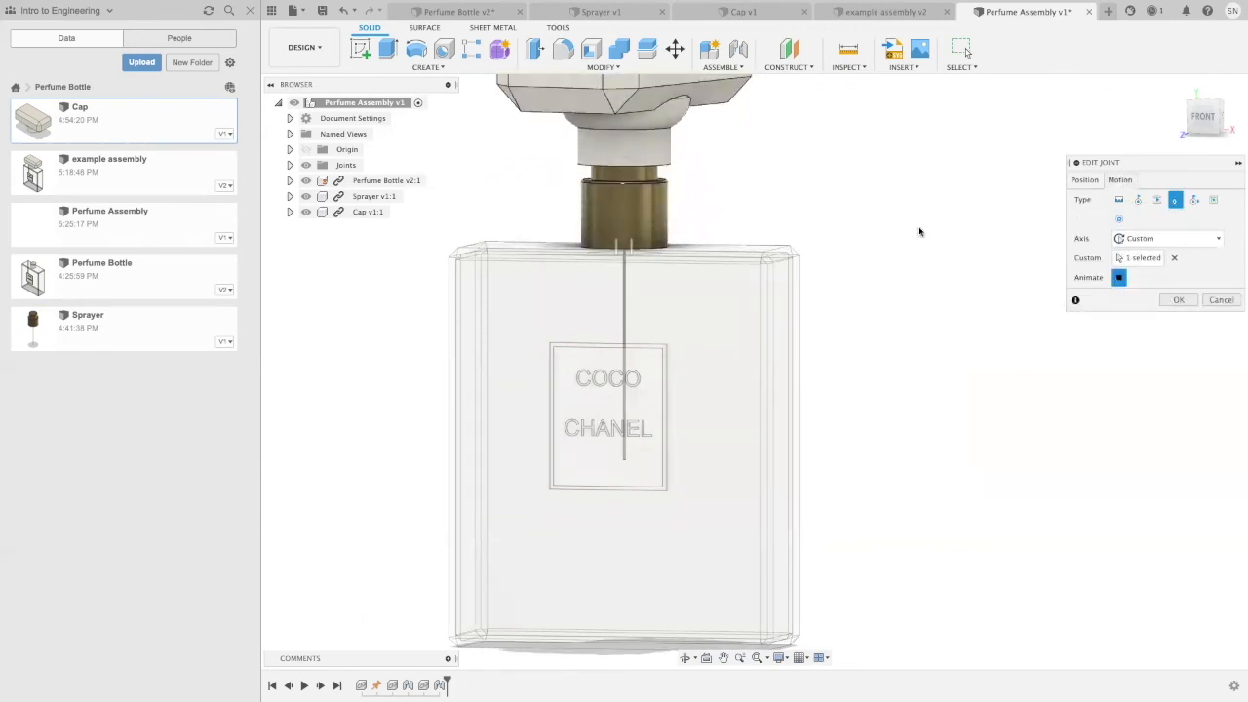
scroll(904, 195, "down", 2)
middle_click_drag(904, 193, 894, 277)
left_click(1118, 277)
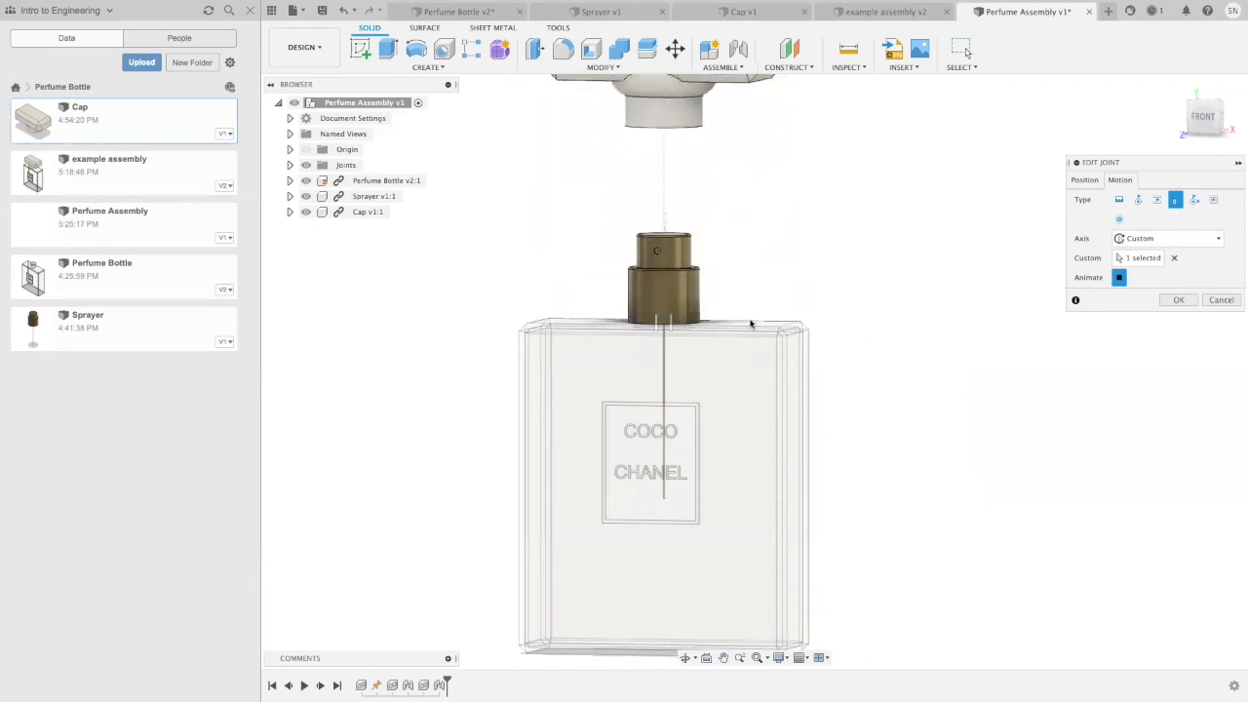
left_click(1178, 299)
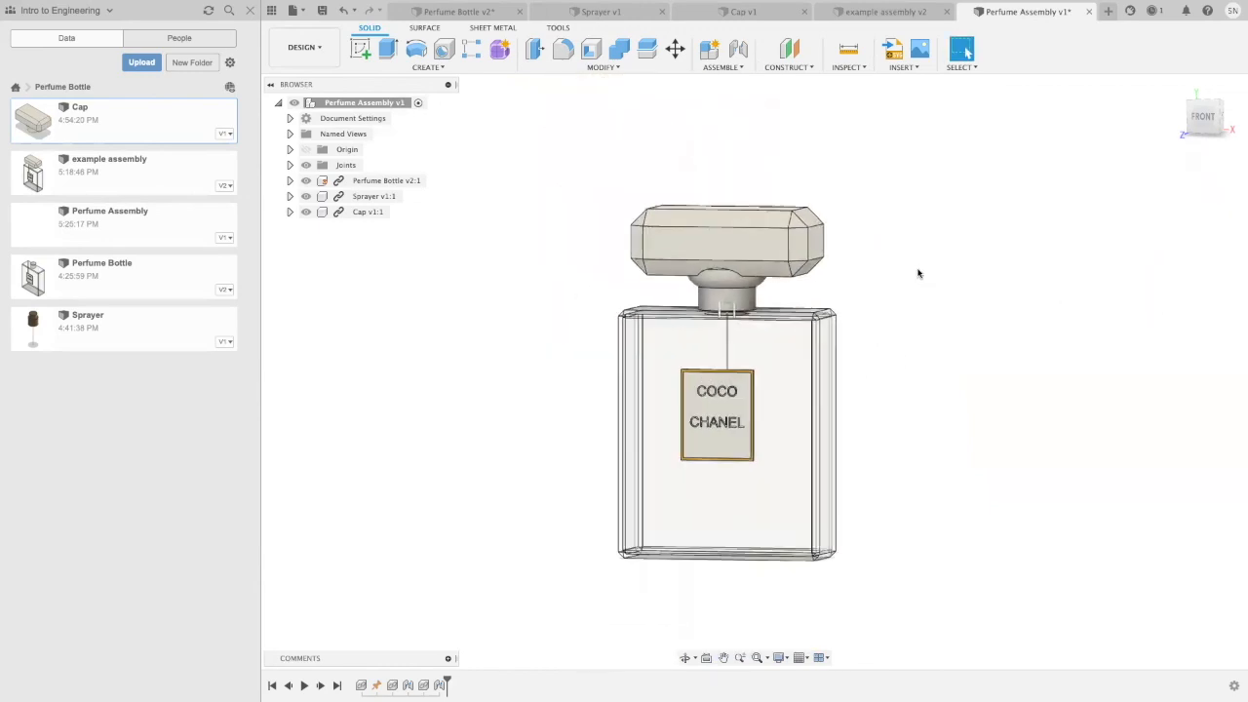
Step: Save the Perfume Assembly design
left_click(323, 12)
left_click(632, 353)
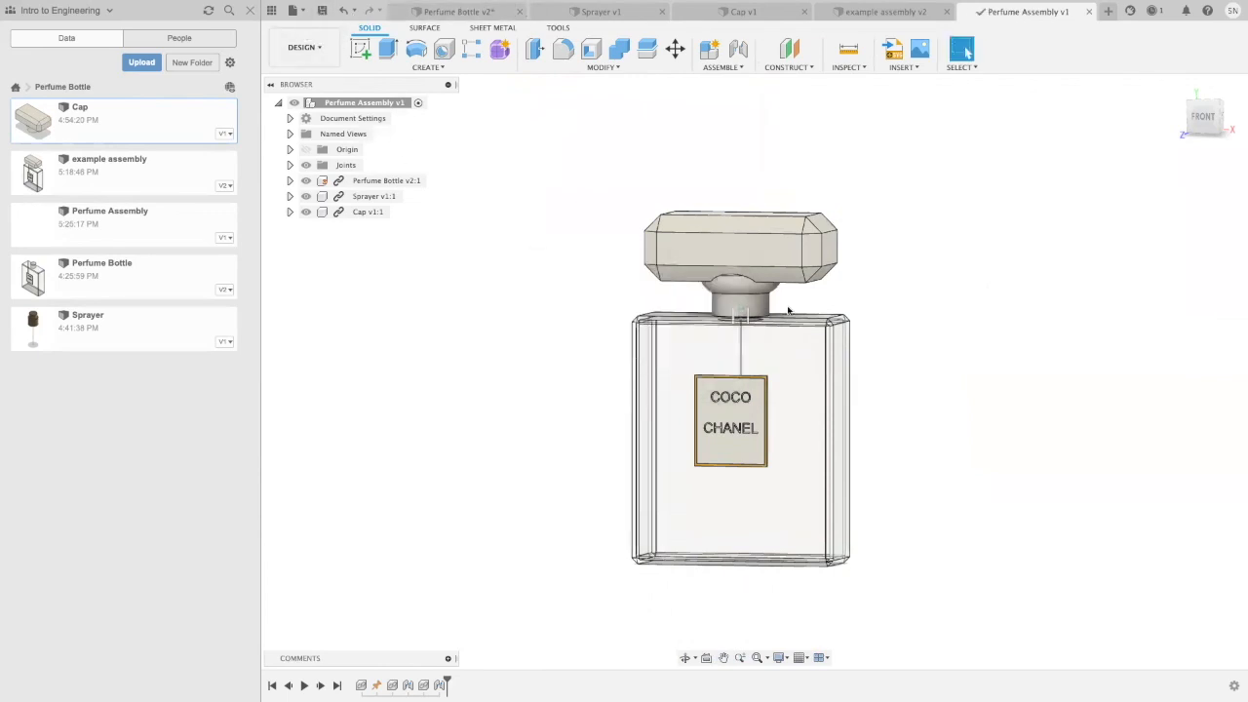